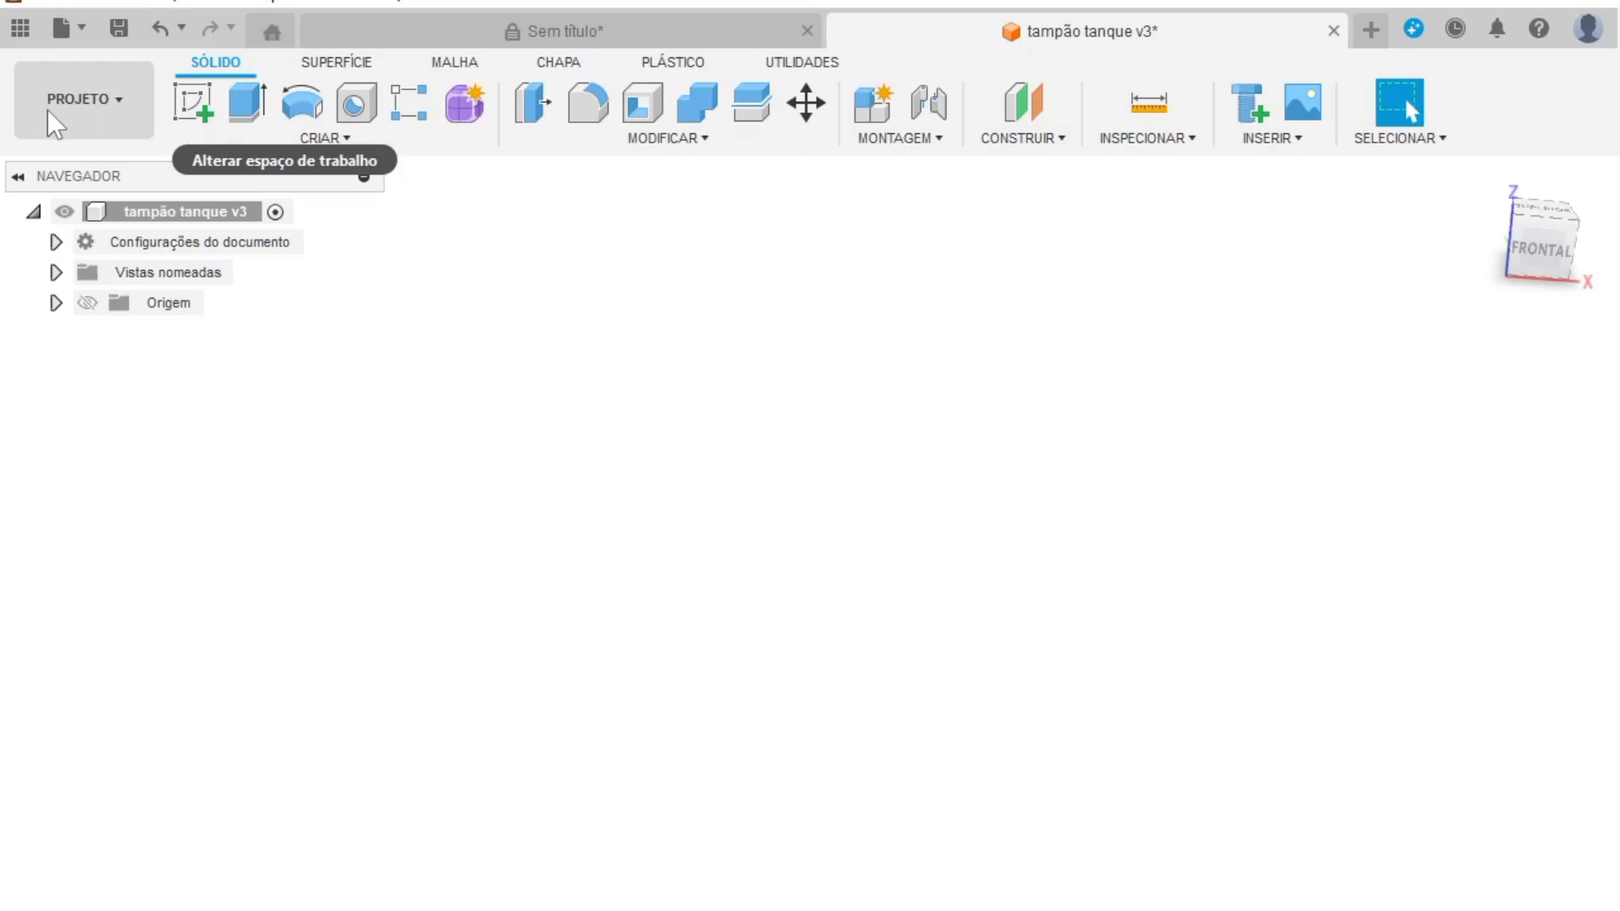
pyautogui.click(119, 99)
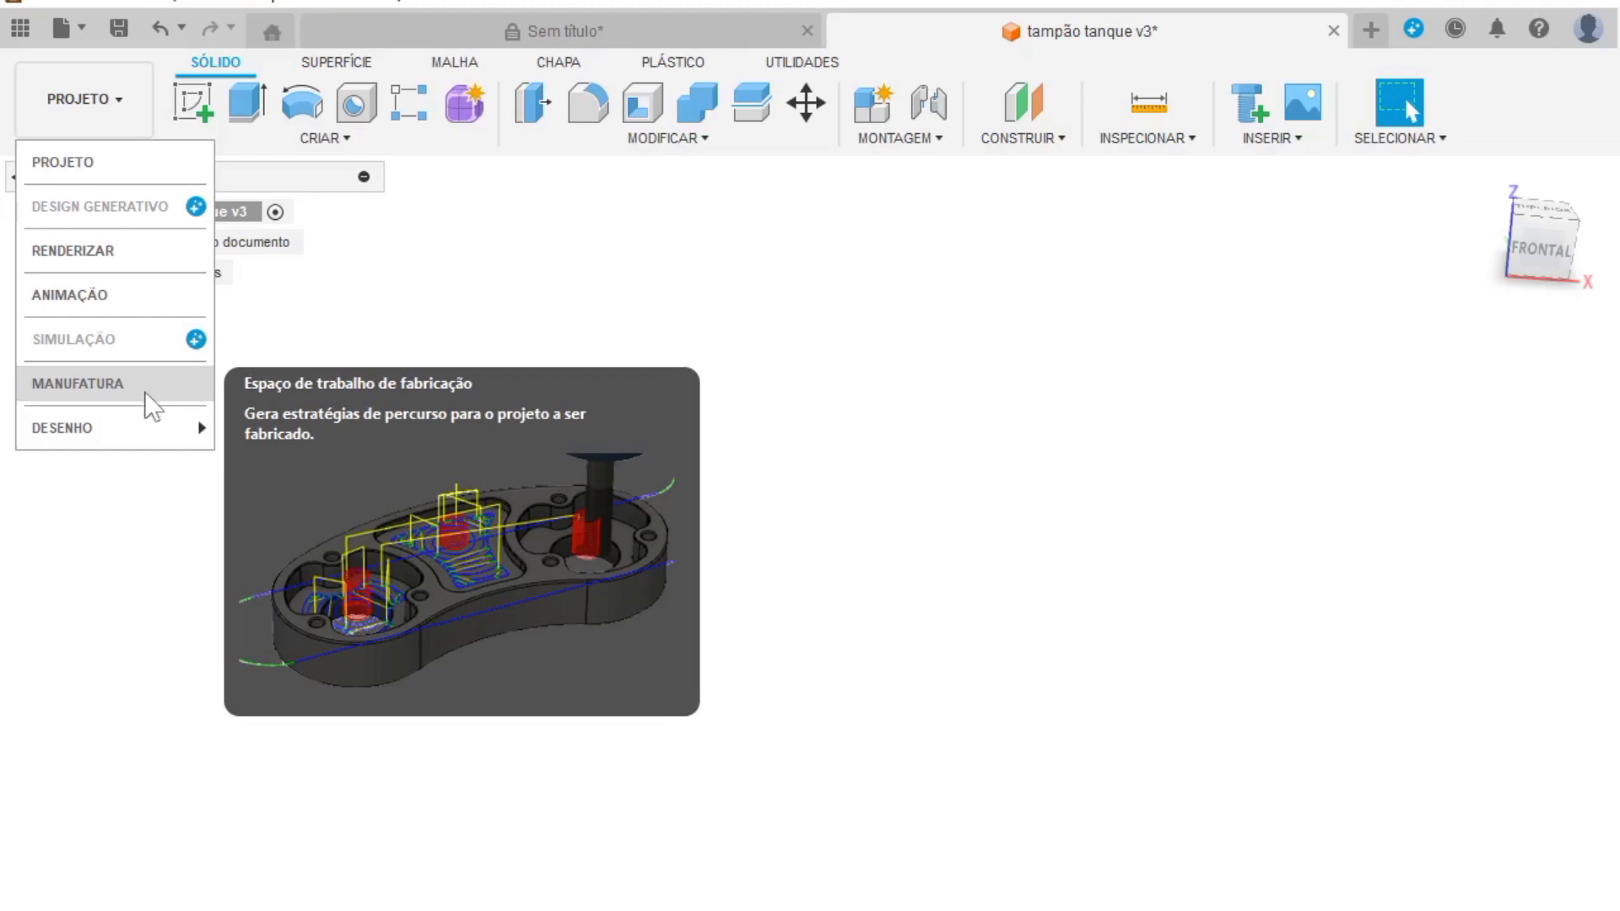
pyautogui.moveTo(140, 426)
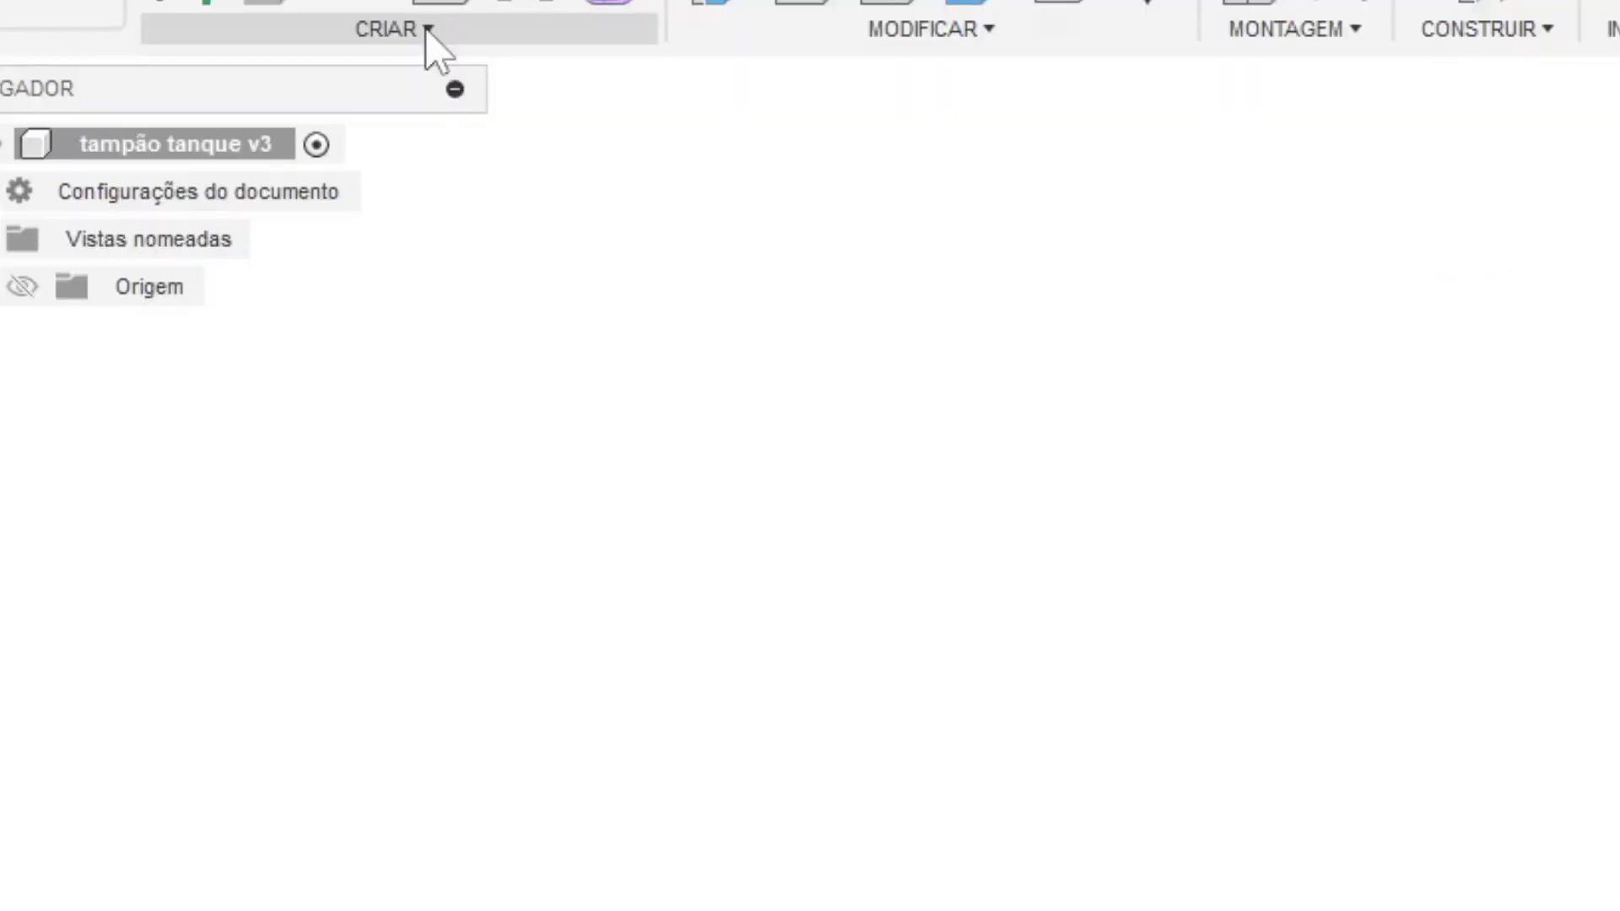
pyautogui.click(429, 33)
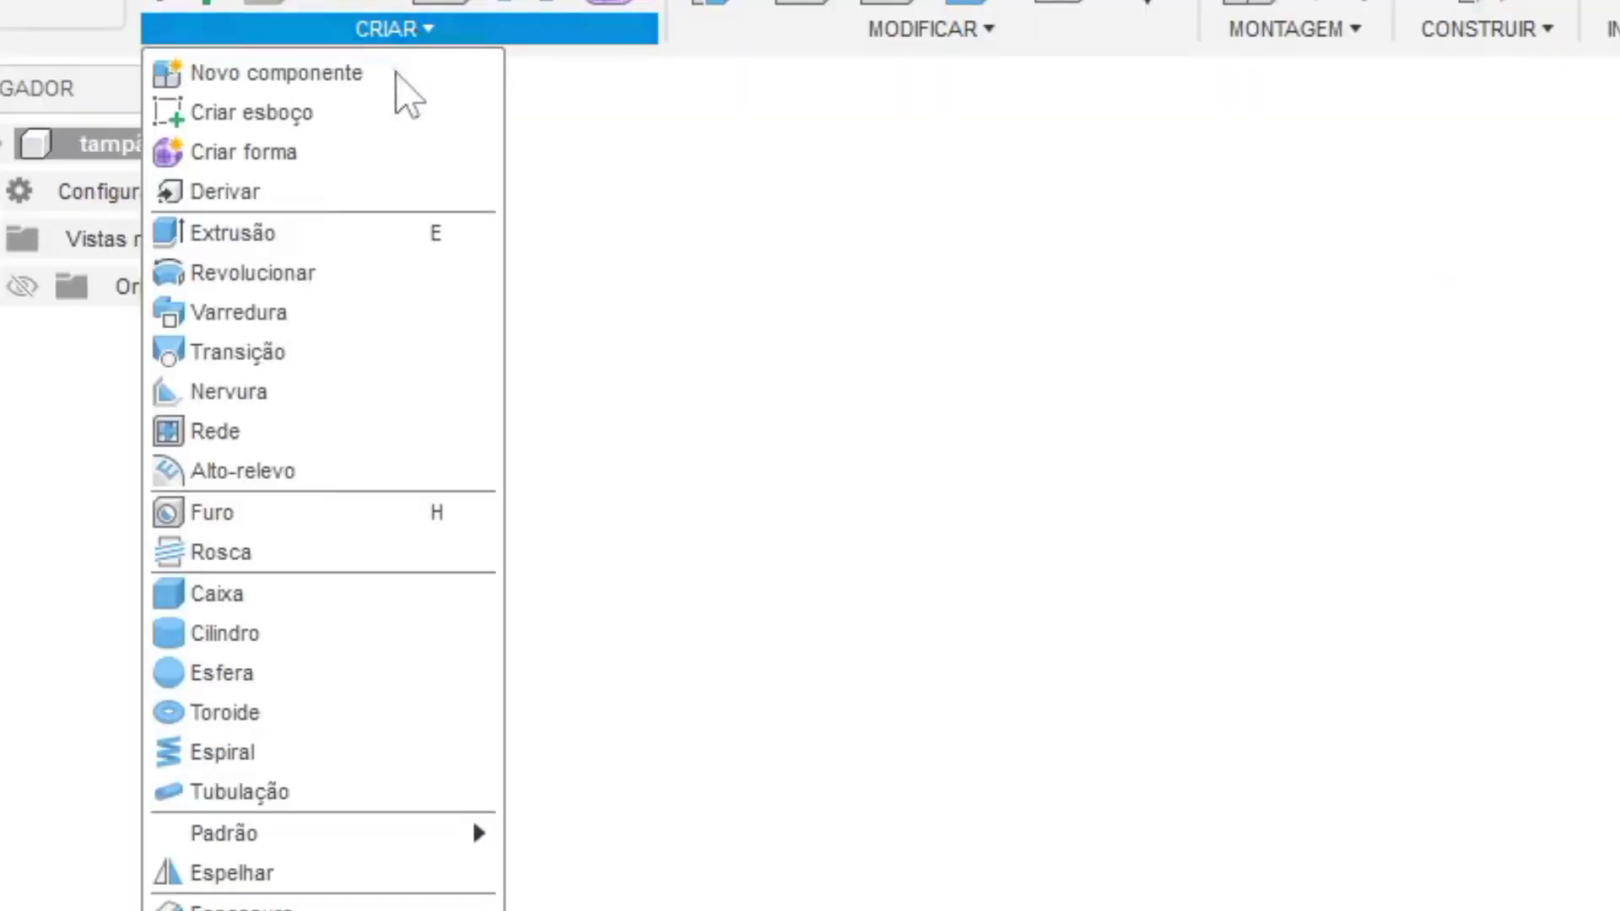
pyautogui.moveTo(358, 367)
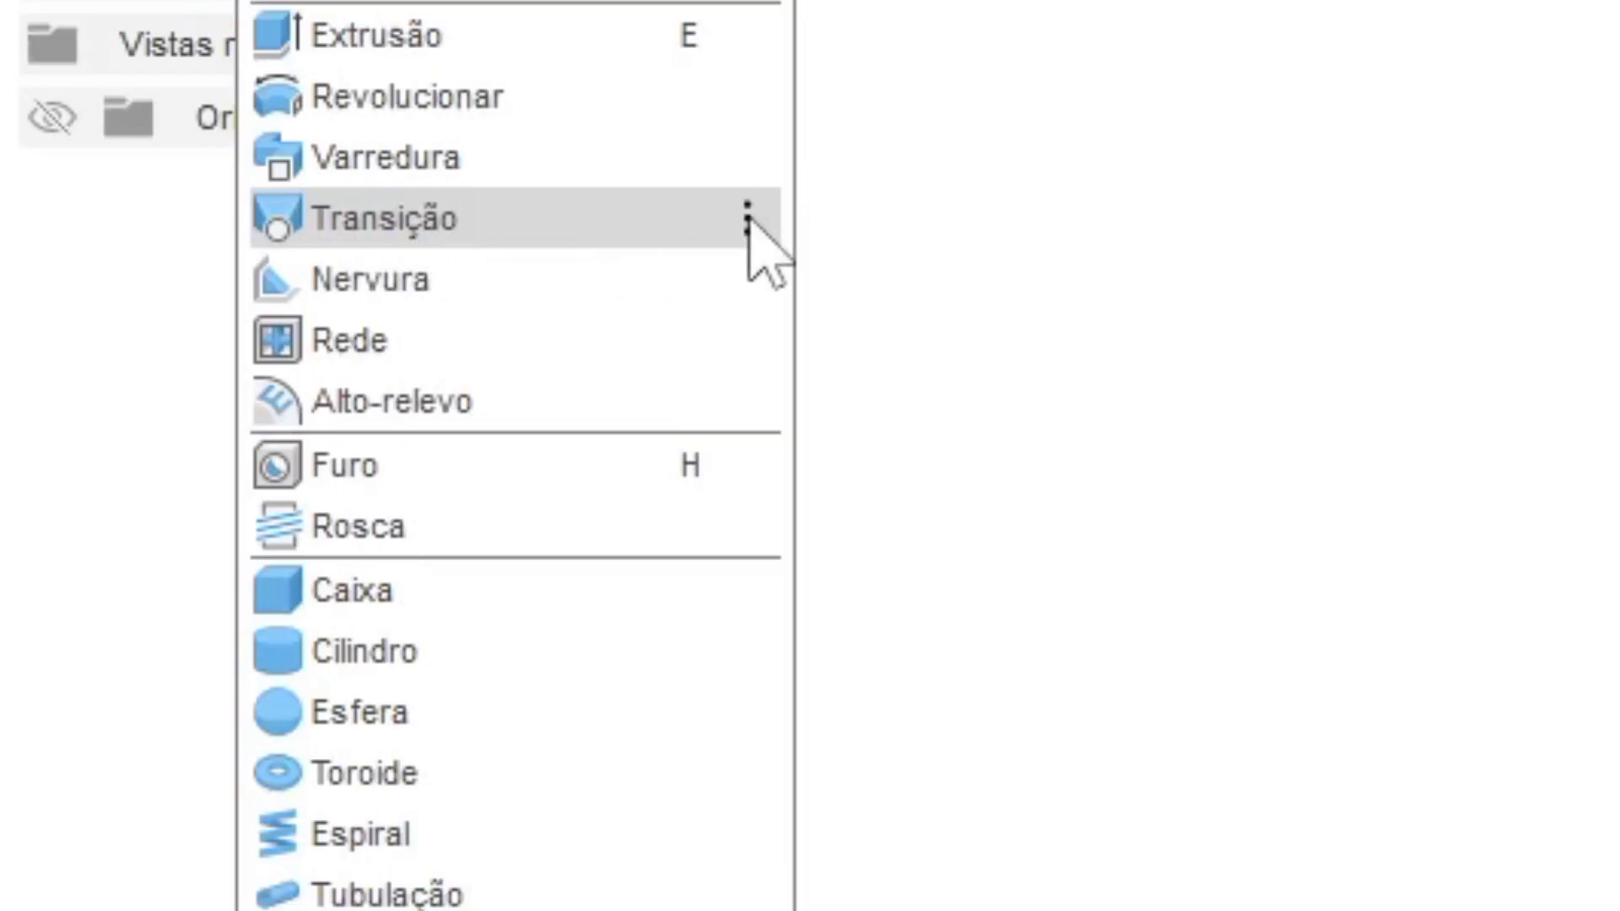
pyautogui.click(748, 221)
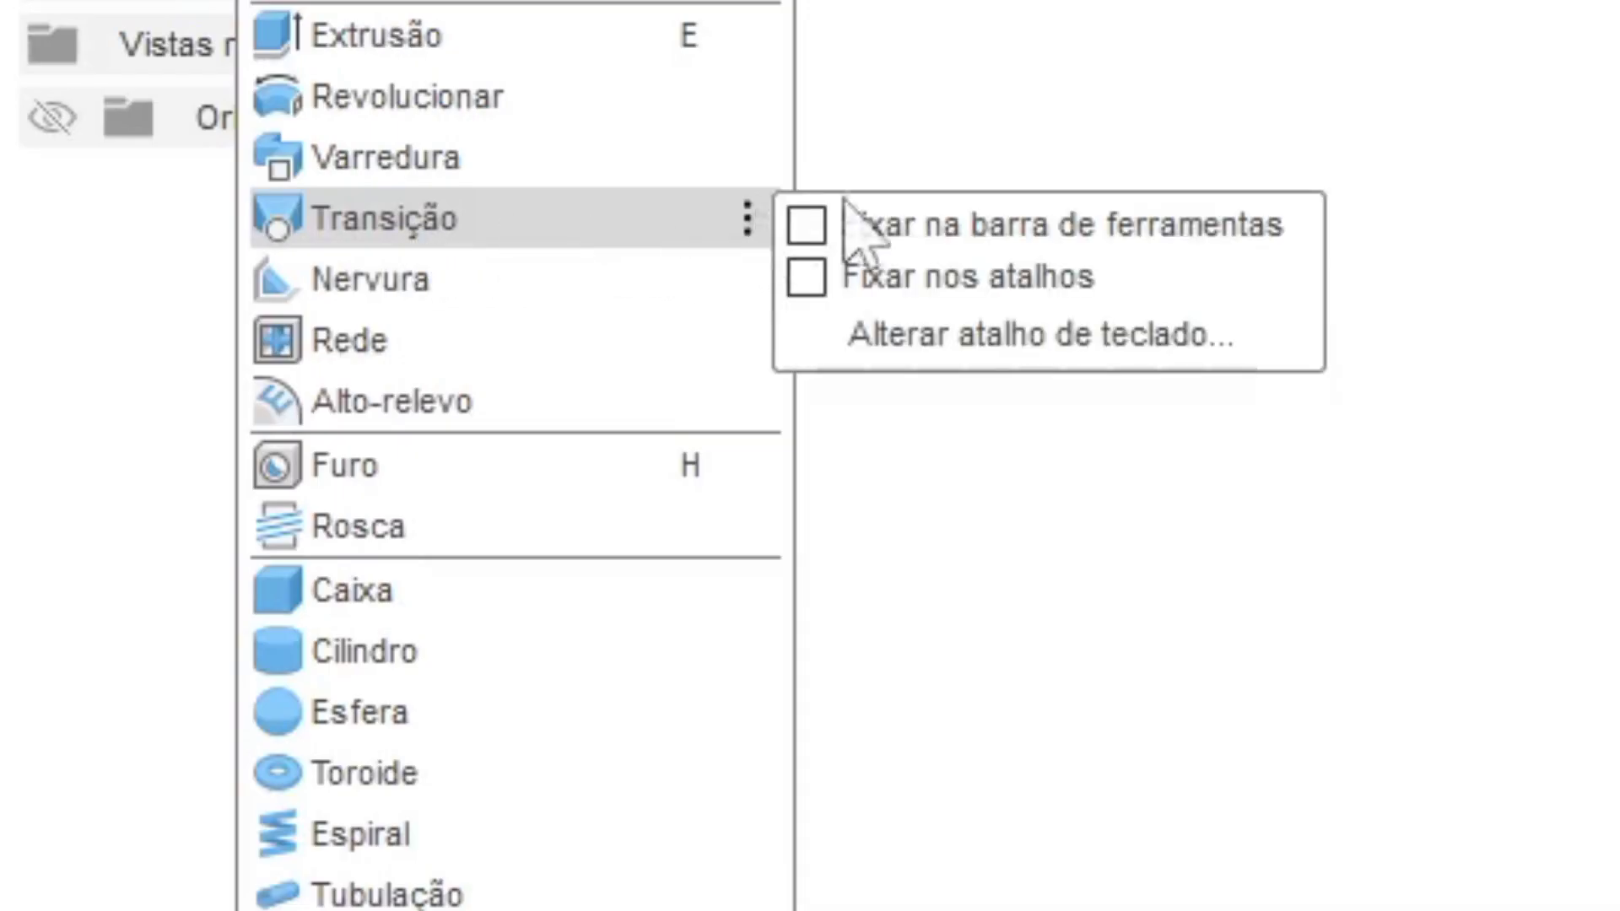
pyautogui.click(807, 225)
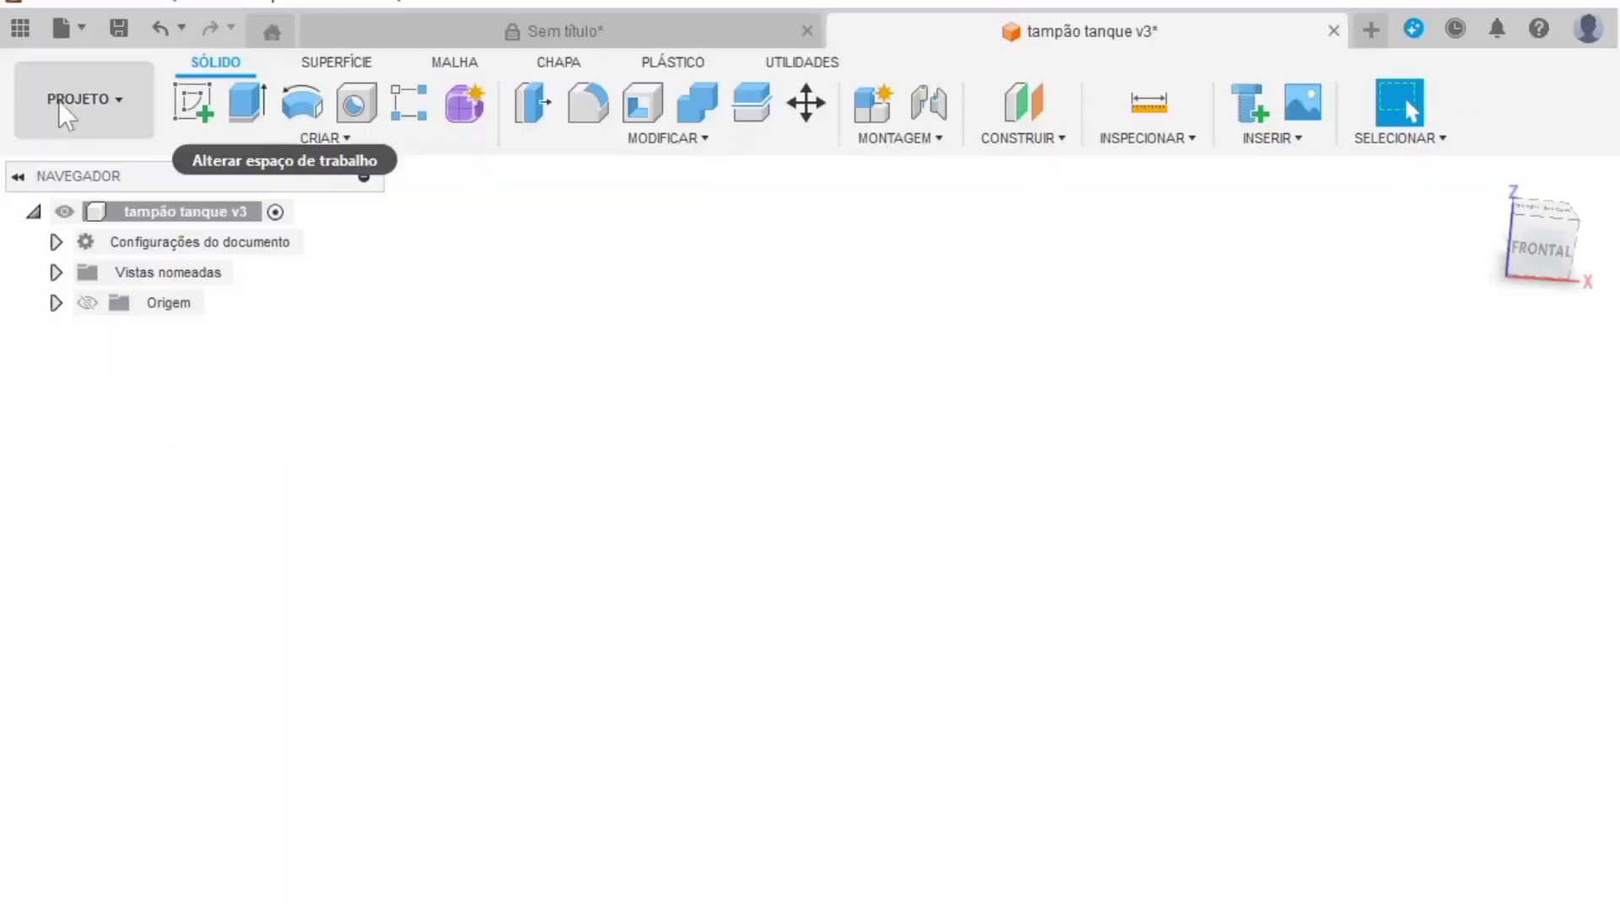
# Step: Start a sketch on the horizontal XY plane and draw a 50 x 50 mm centre rectangle at the origin
pyautogui.click(195, 103)
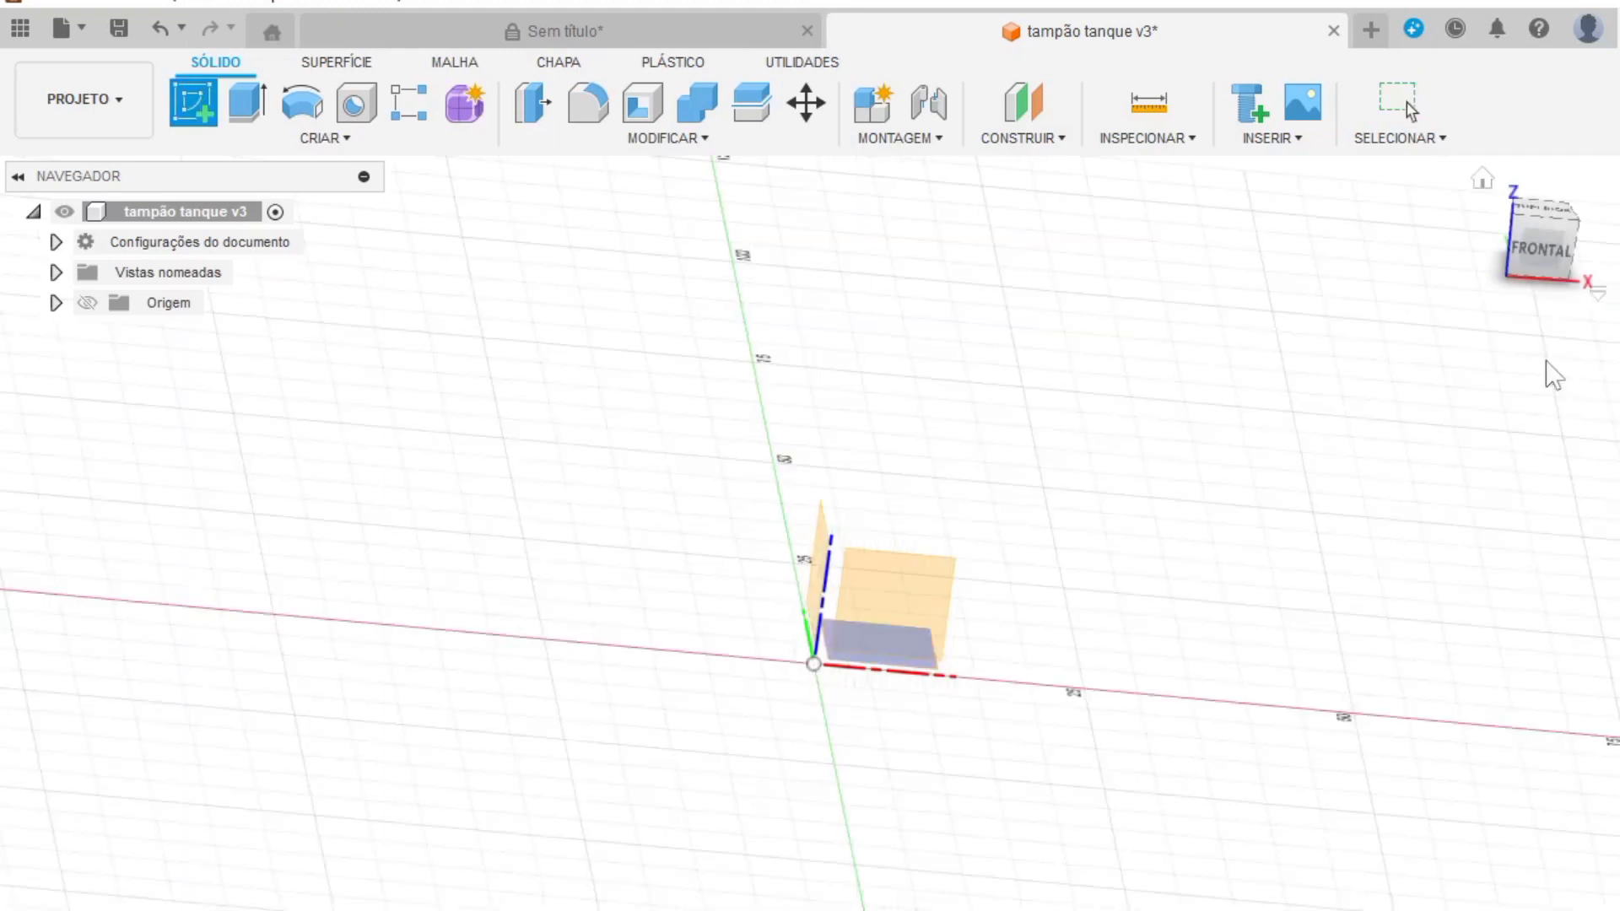
pyautogui.click(898, 666)
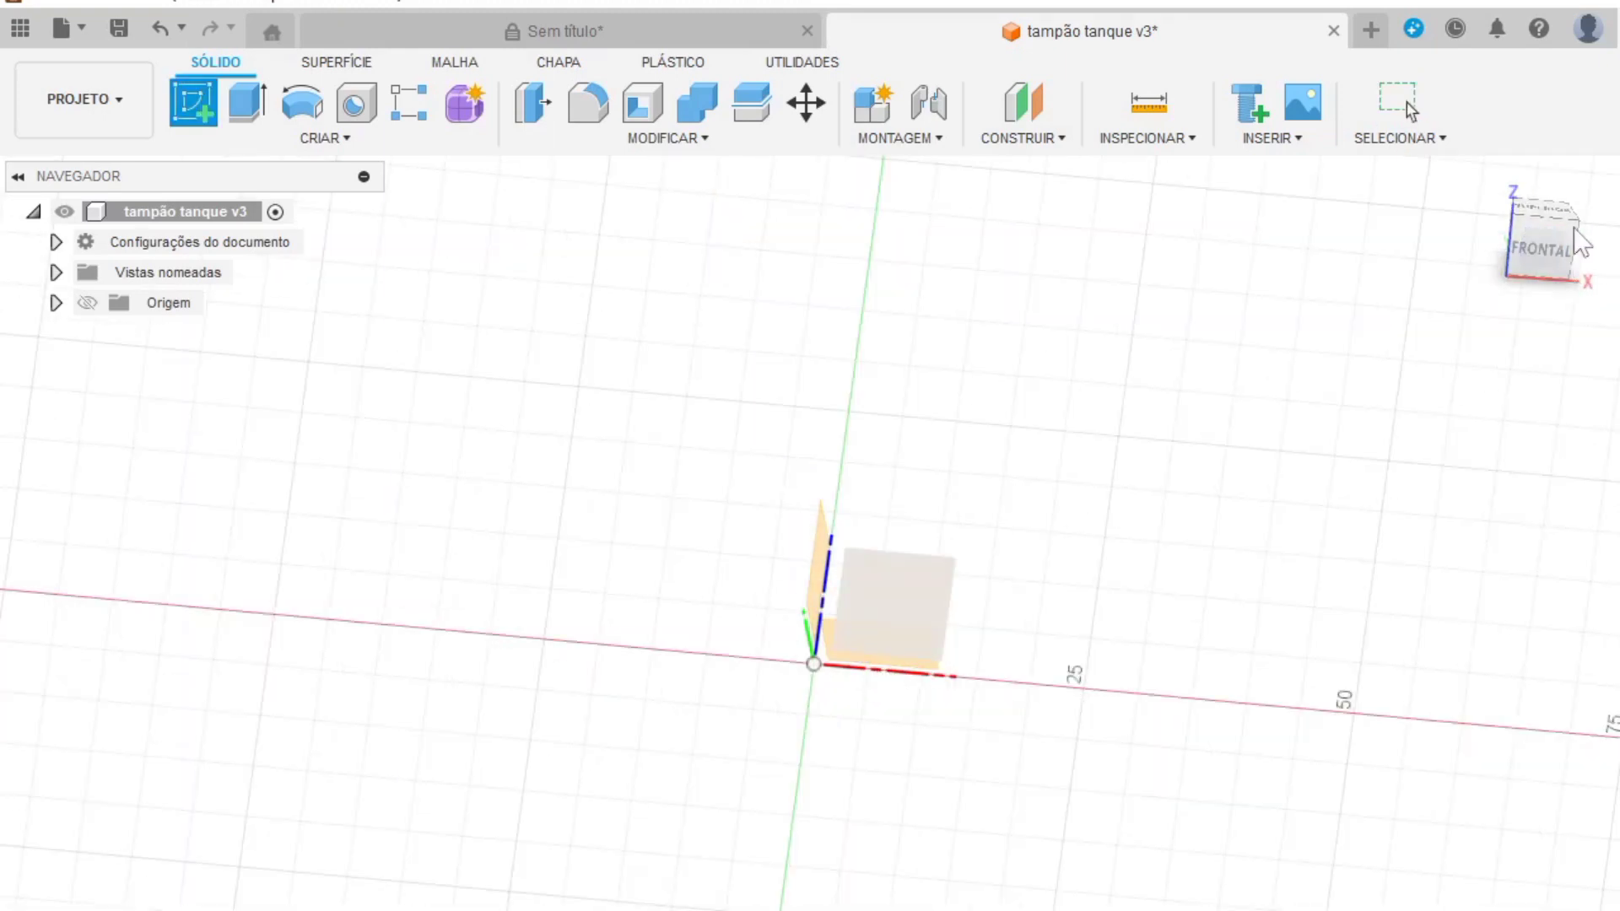
pyautogui.write('r')
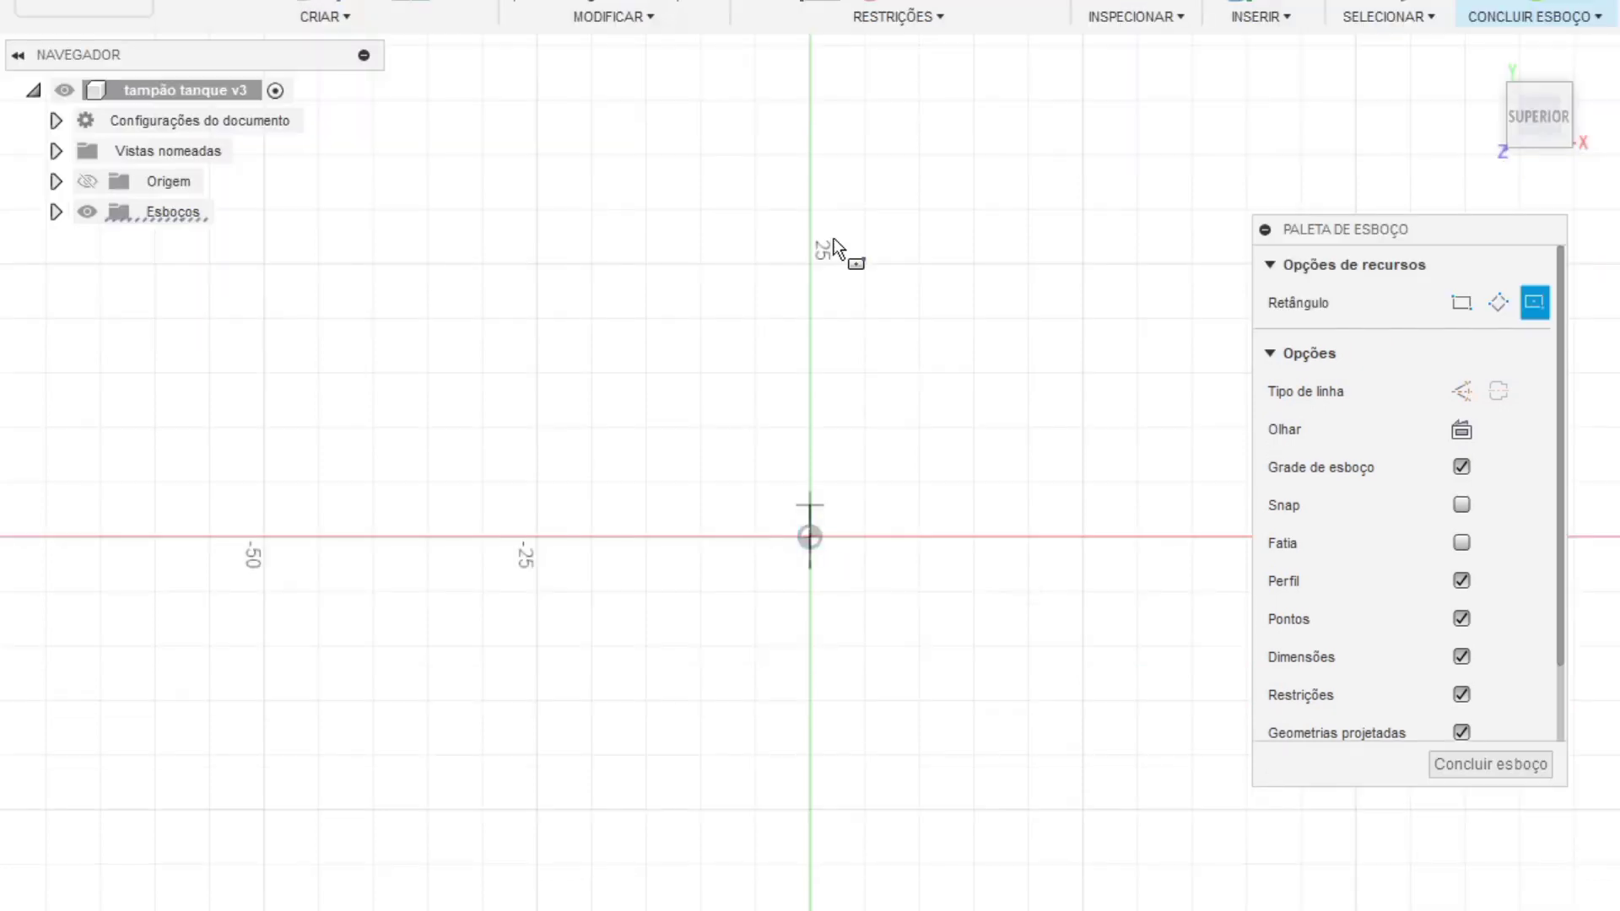
pyautogui.write('50')
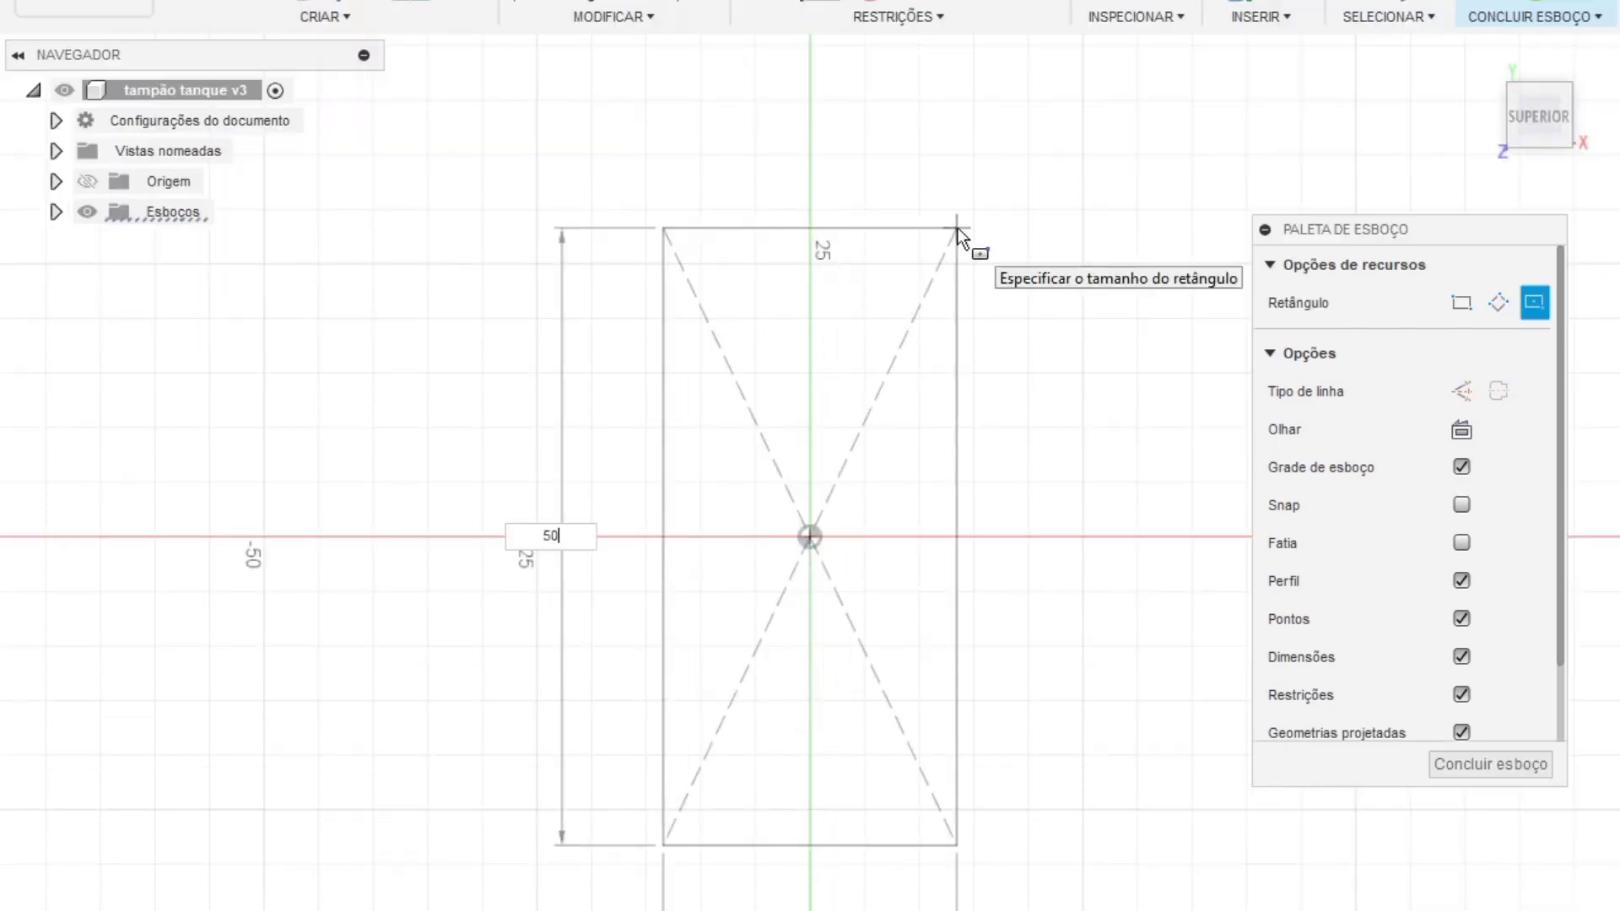
pyautogui.press('Tab')
pyautogui.write('50')
pyautogui.press('Return')
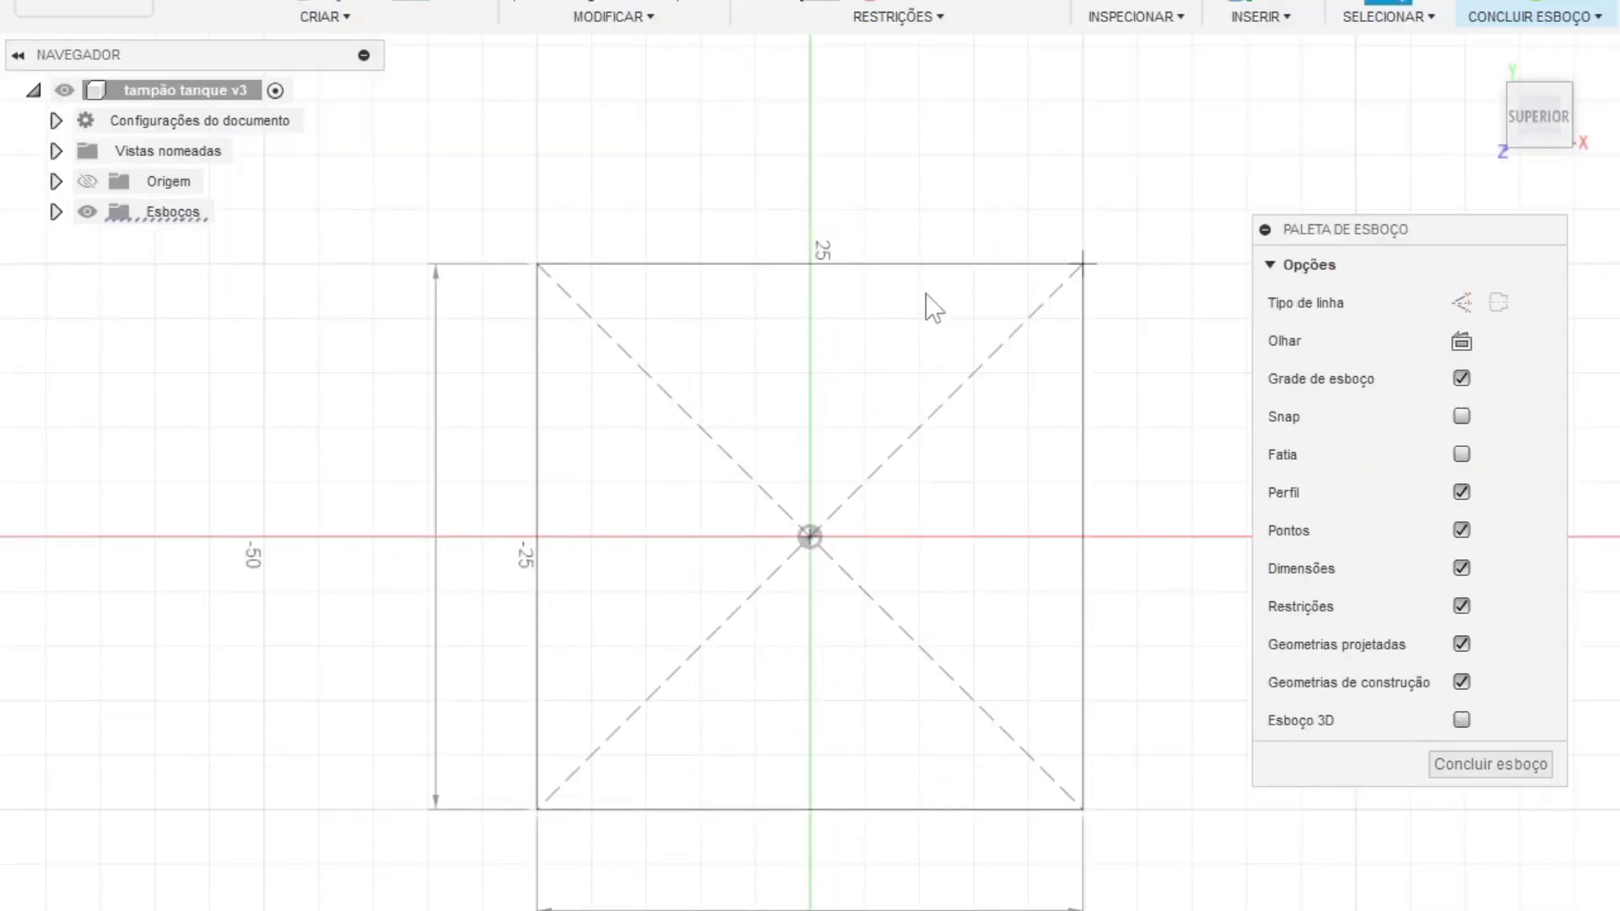
# Step: Offset the square 5 mm inward to form a frame and finish the sketch
pyautogui.click(643, 3)
pyautogui.click(810, 275)
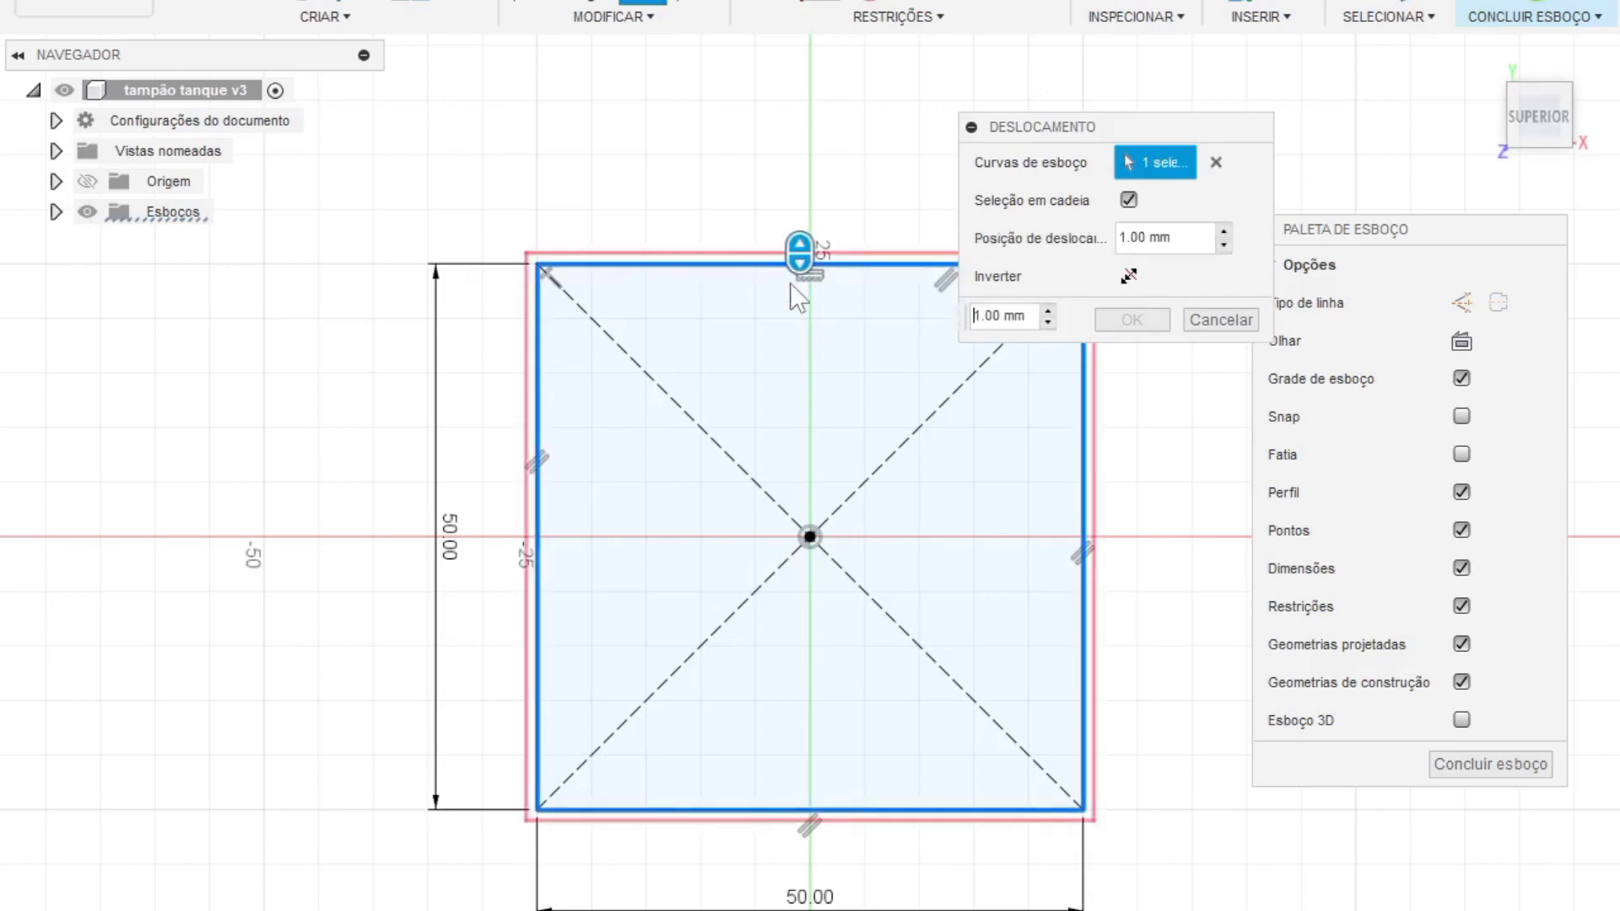
pyautogui.write('-5')
pyautogui.press('Return')
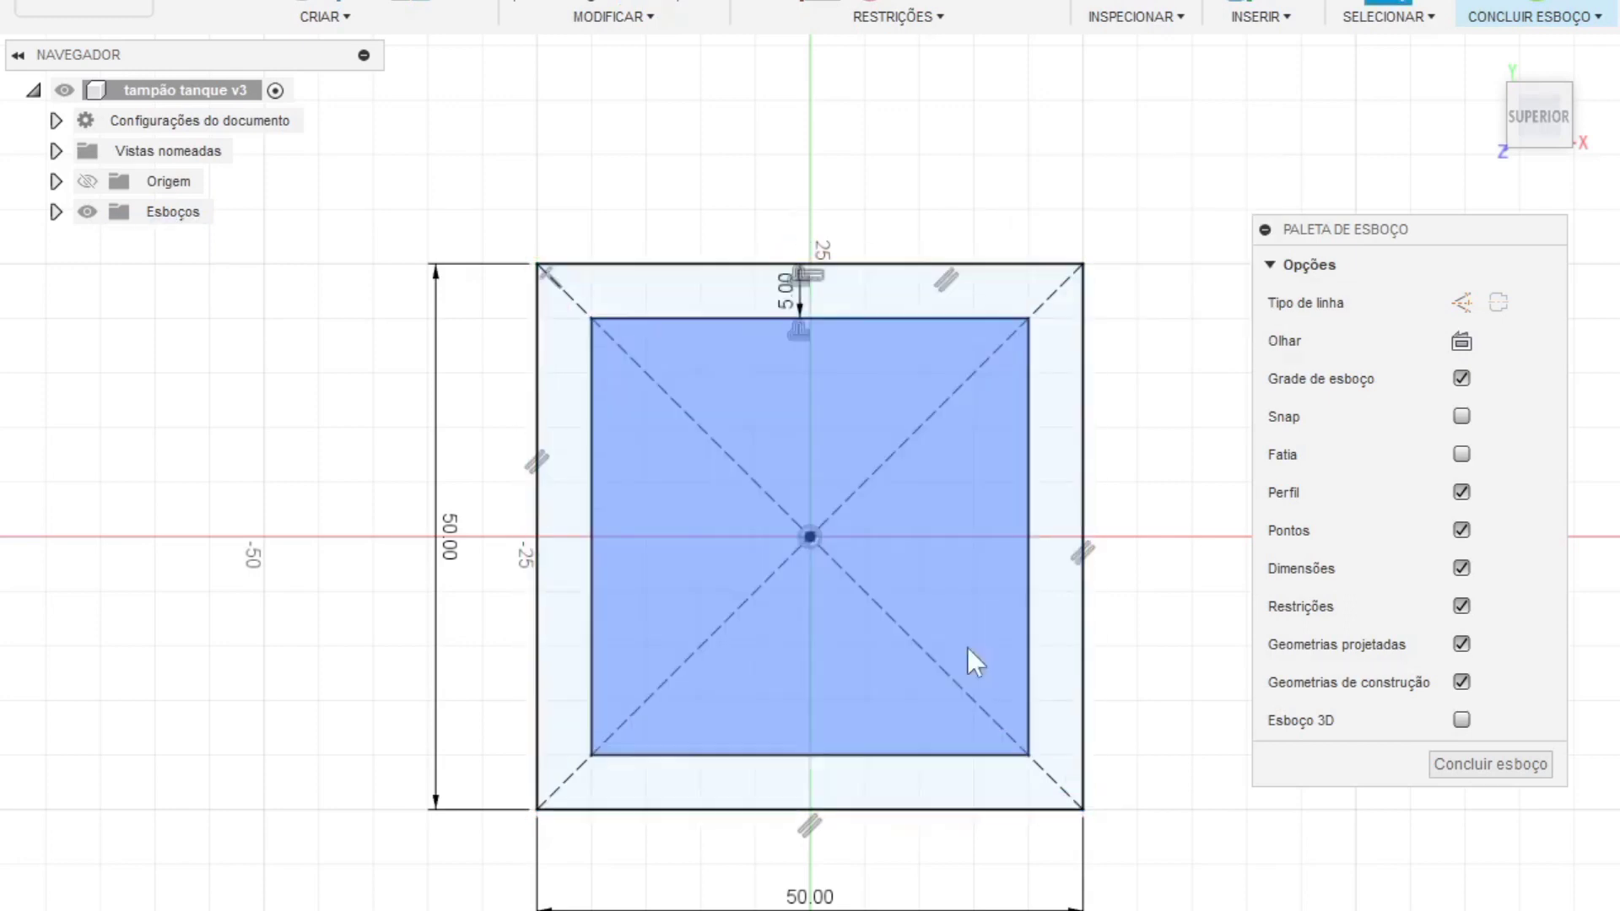
pyautogui.click(1490, 763)
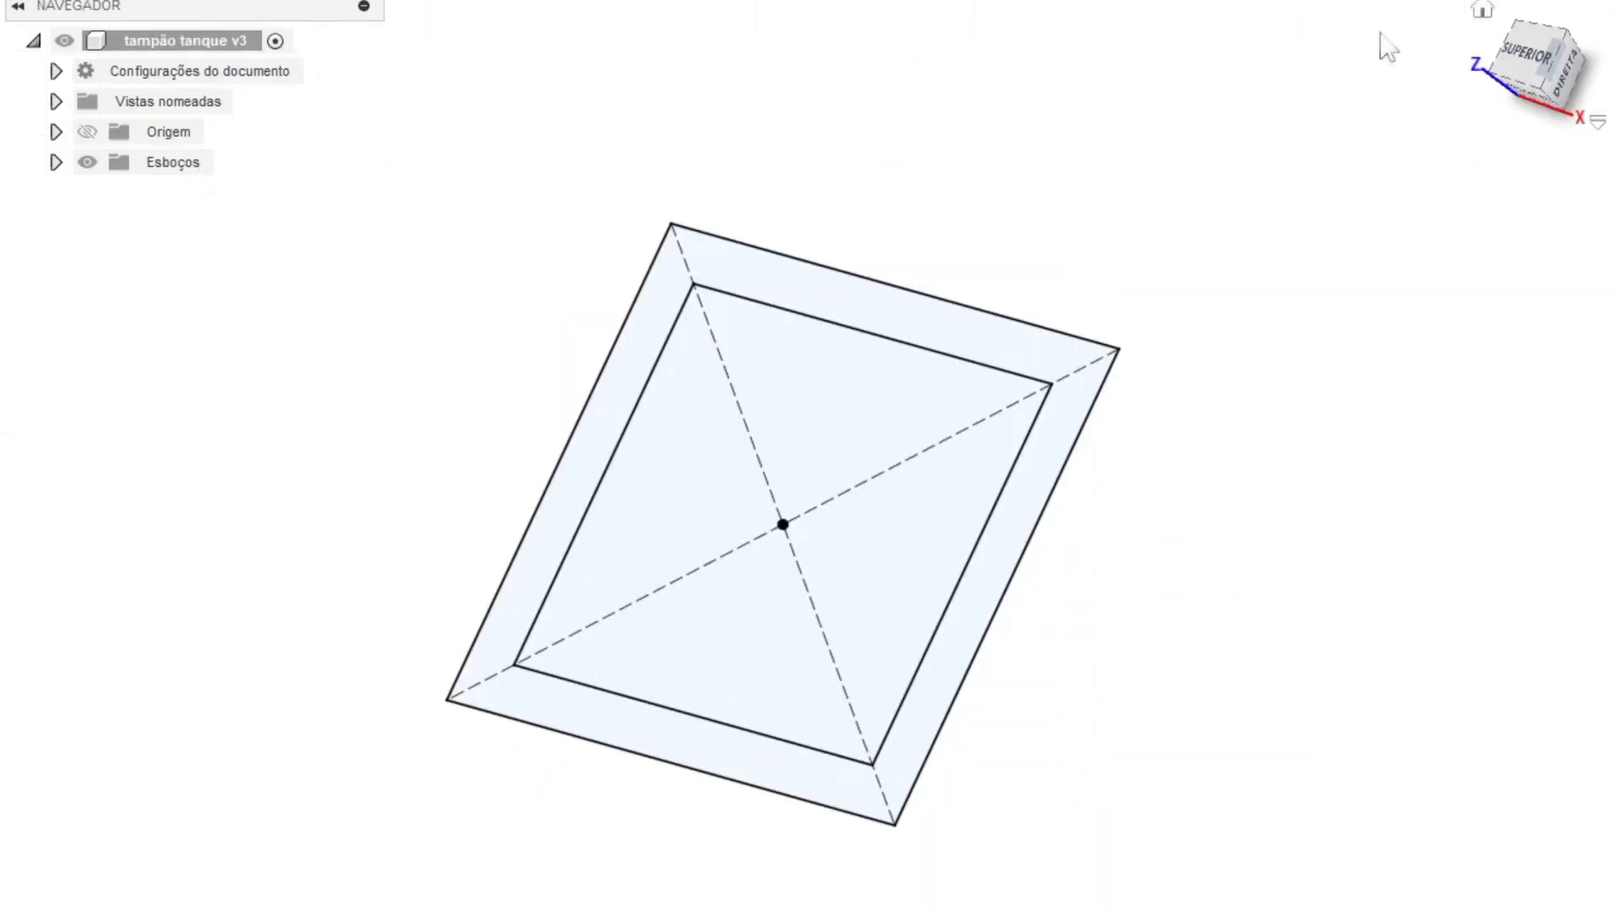
# Step: Begin a standard, non-thin extrusion as a new body with only the sketch's inner square as the profile
pyautogui.click(1483, 10)
pyautogui.click(248, 125)
pyautogui.press('e')
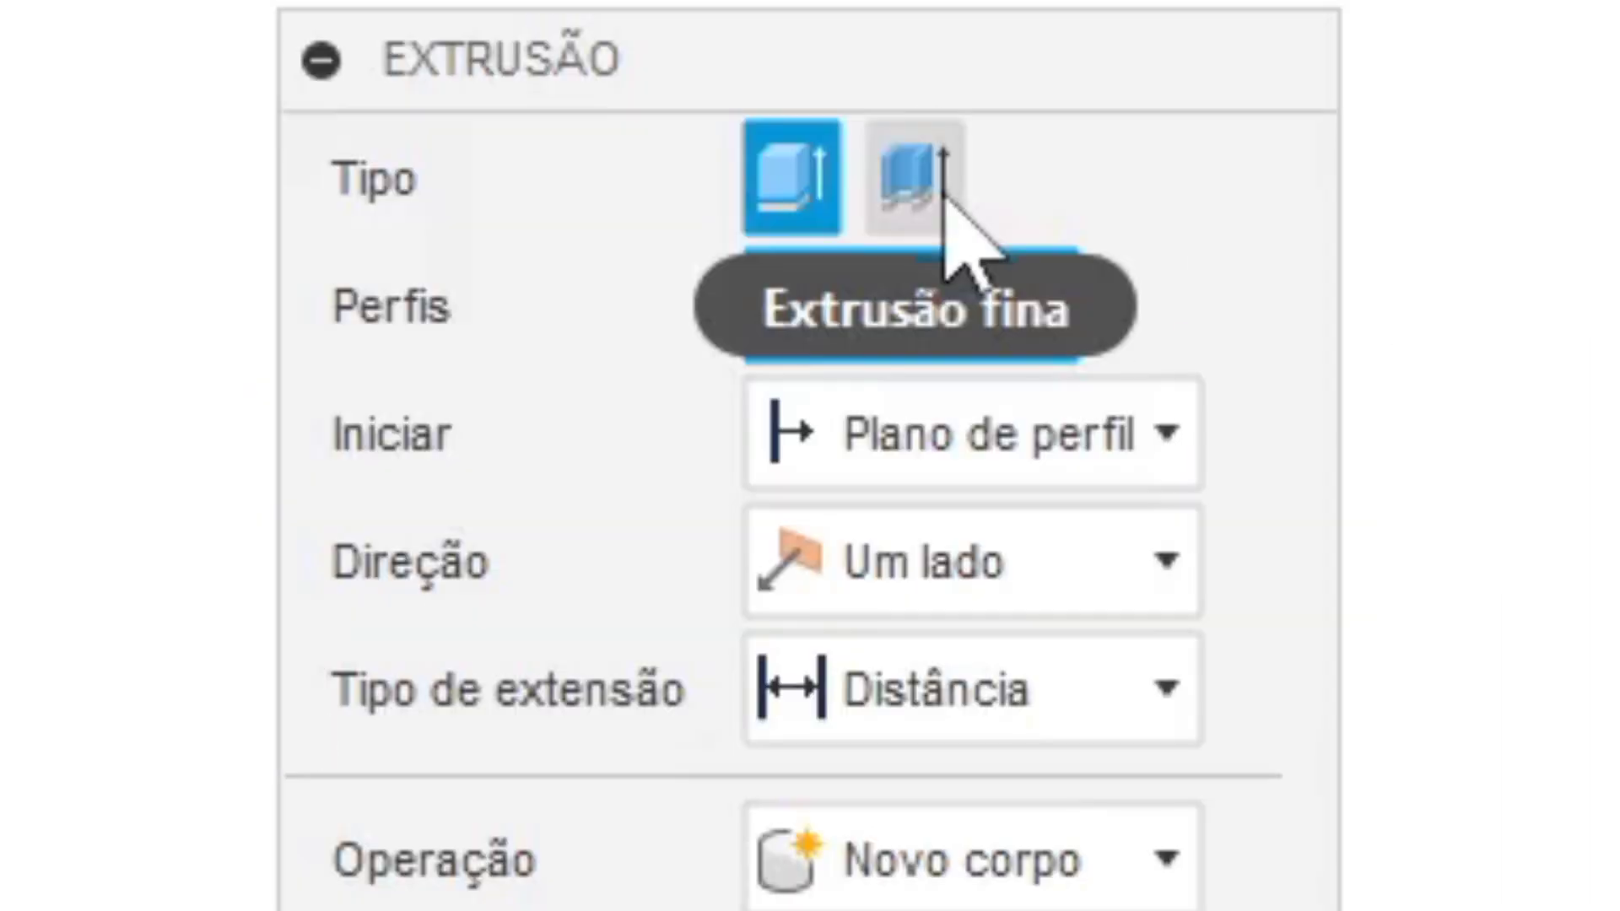
pyautogui.click(1245, 301)
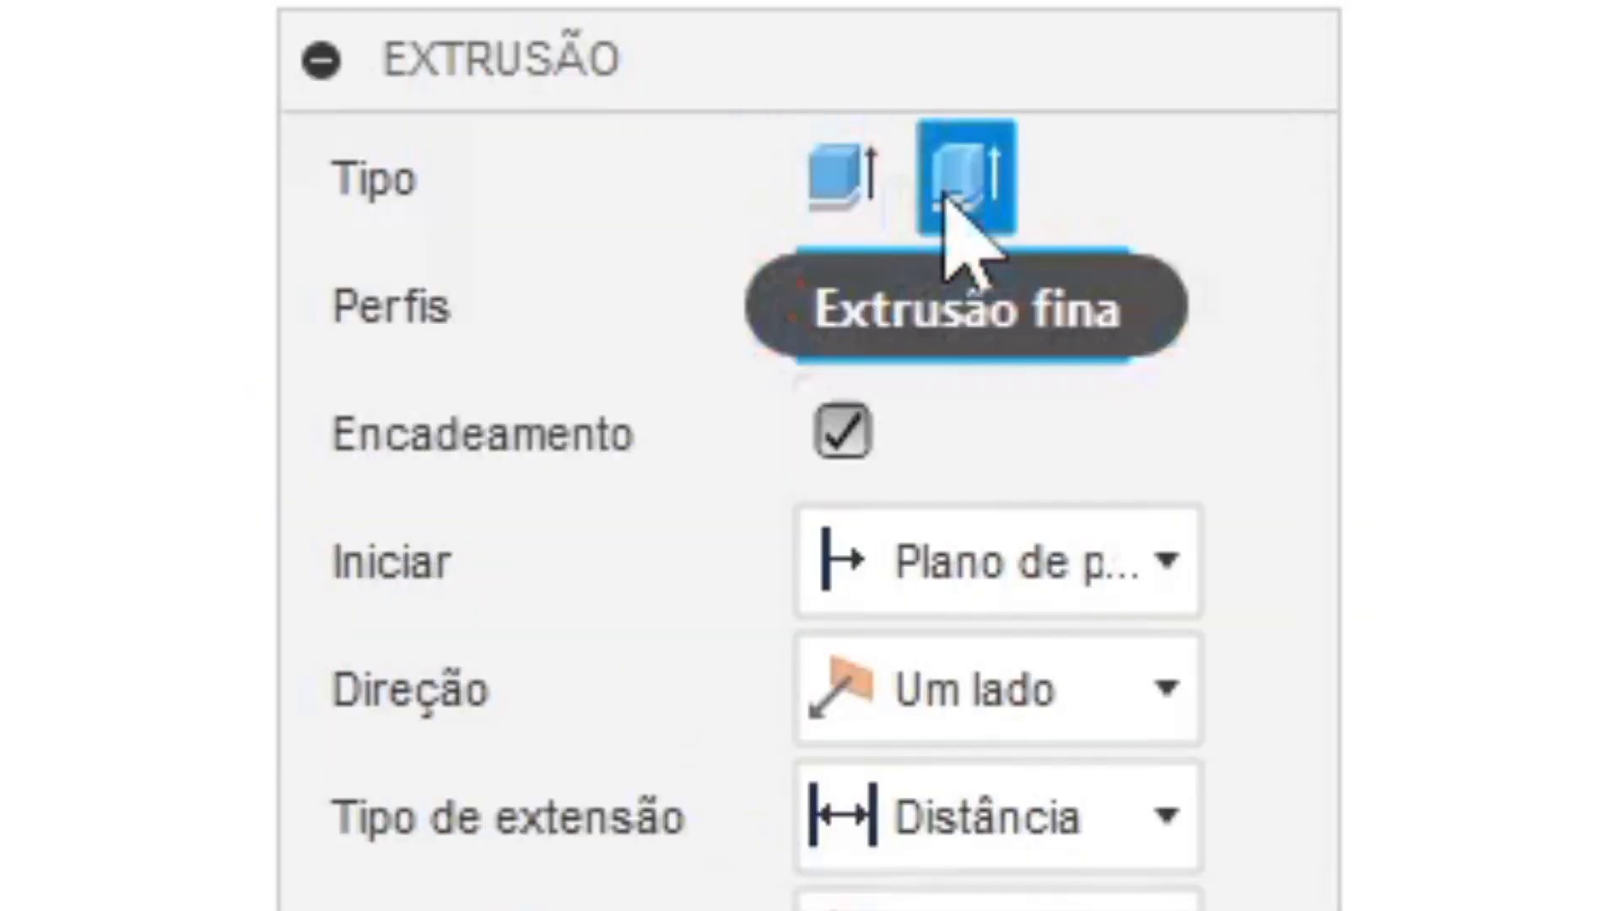
pyautogui.click(813, 193)
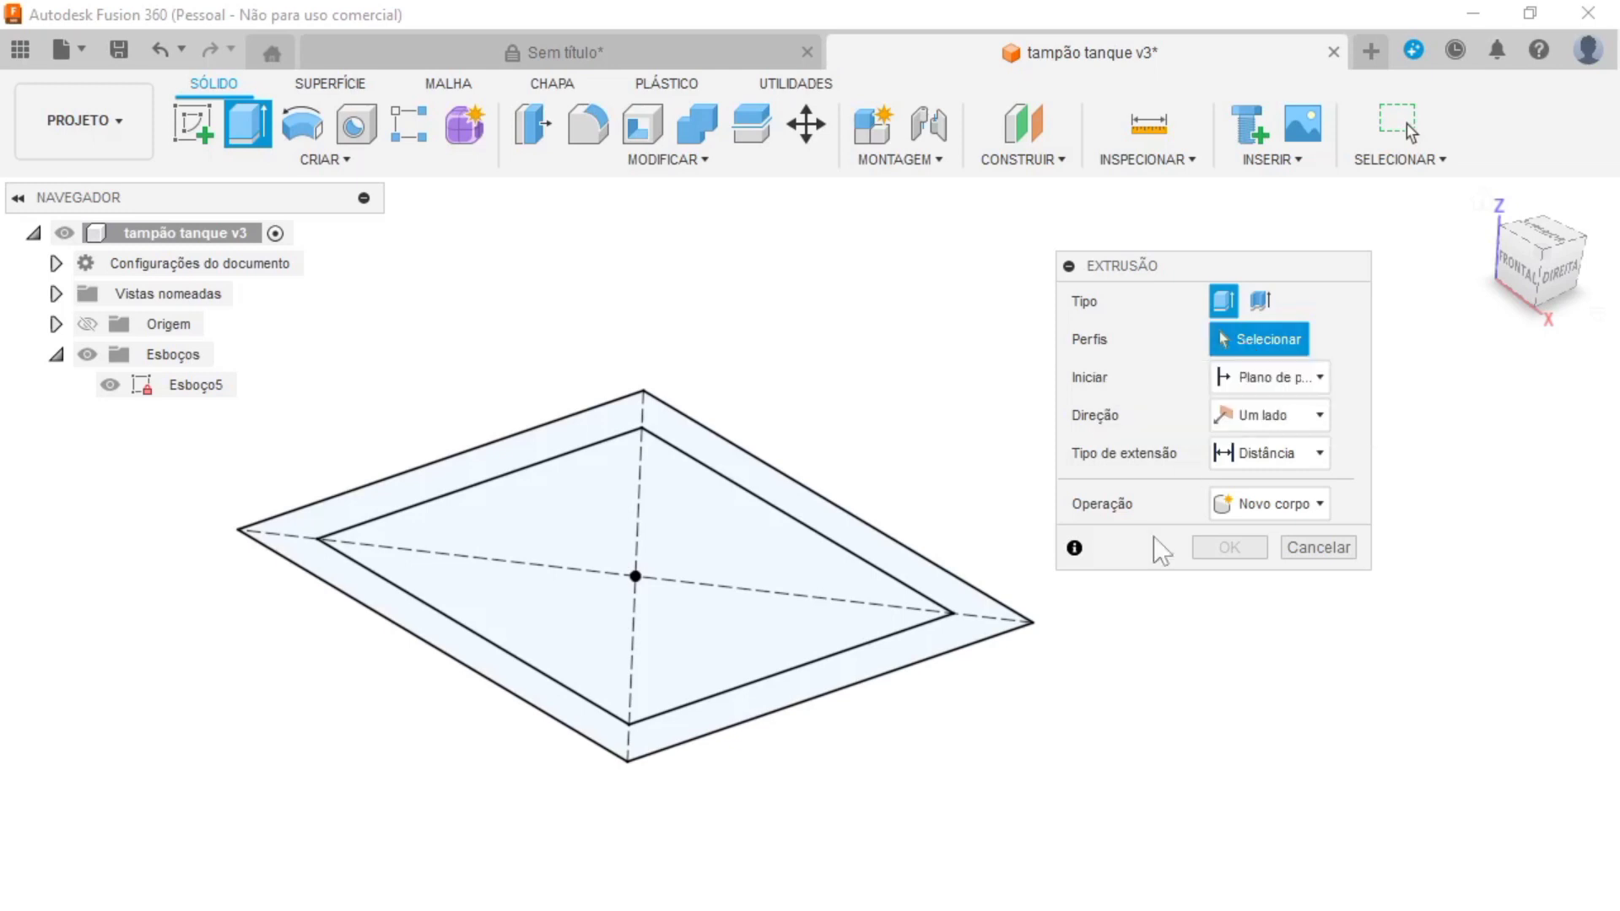
pyautogui.click(981, 637)
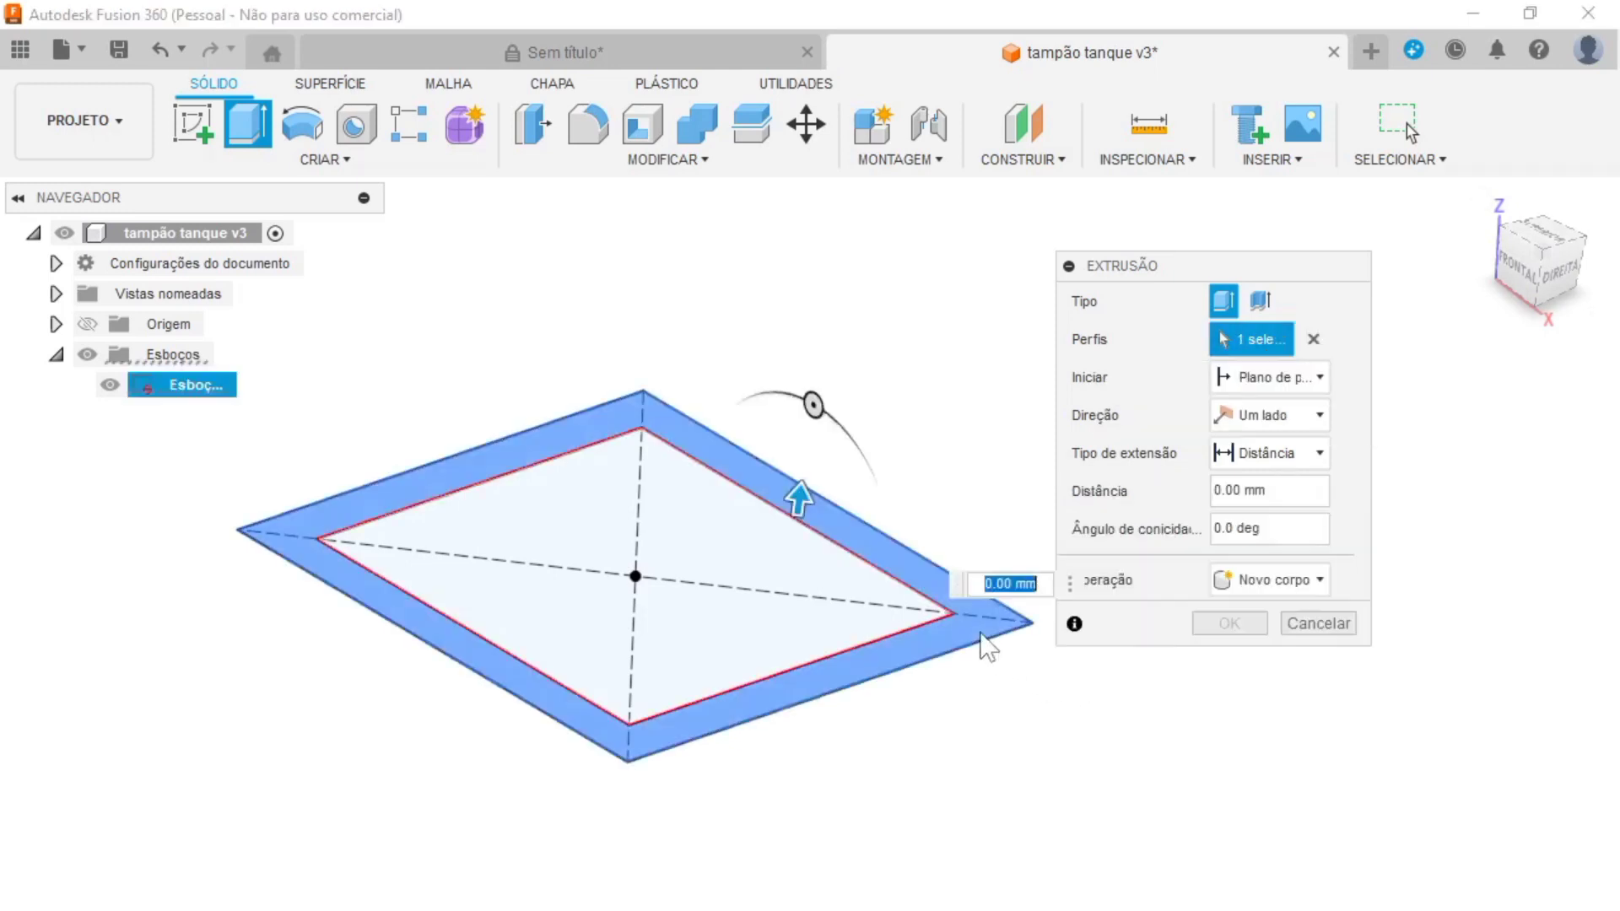
pyautogui.click(782, 607)
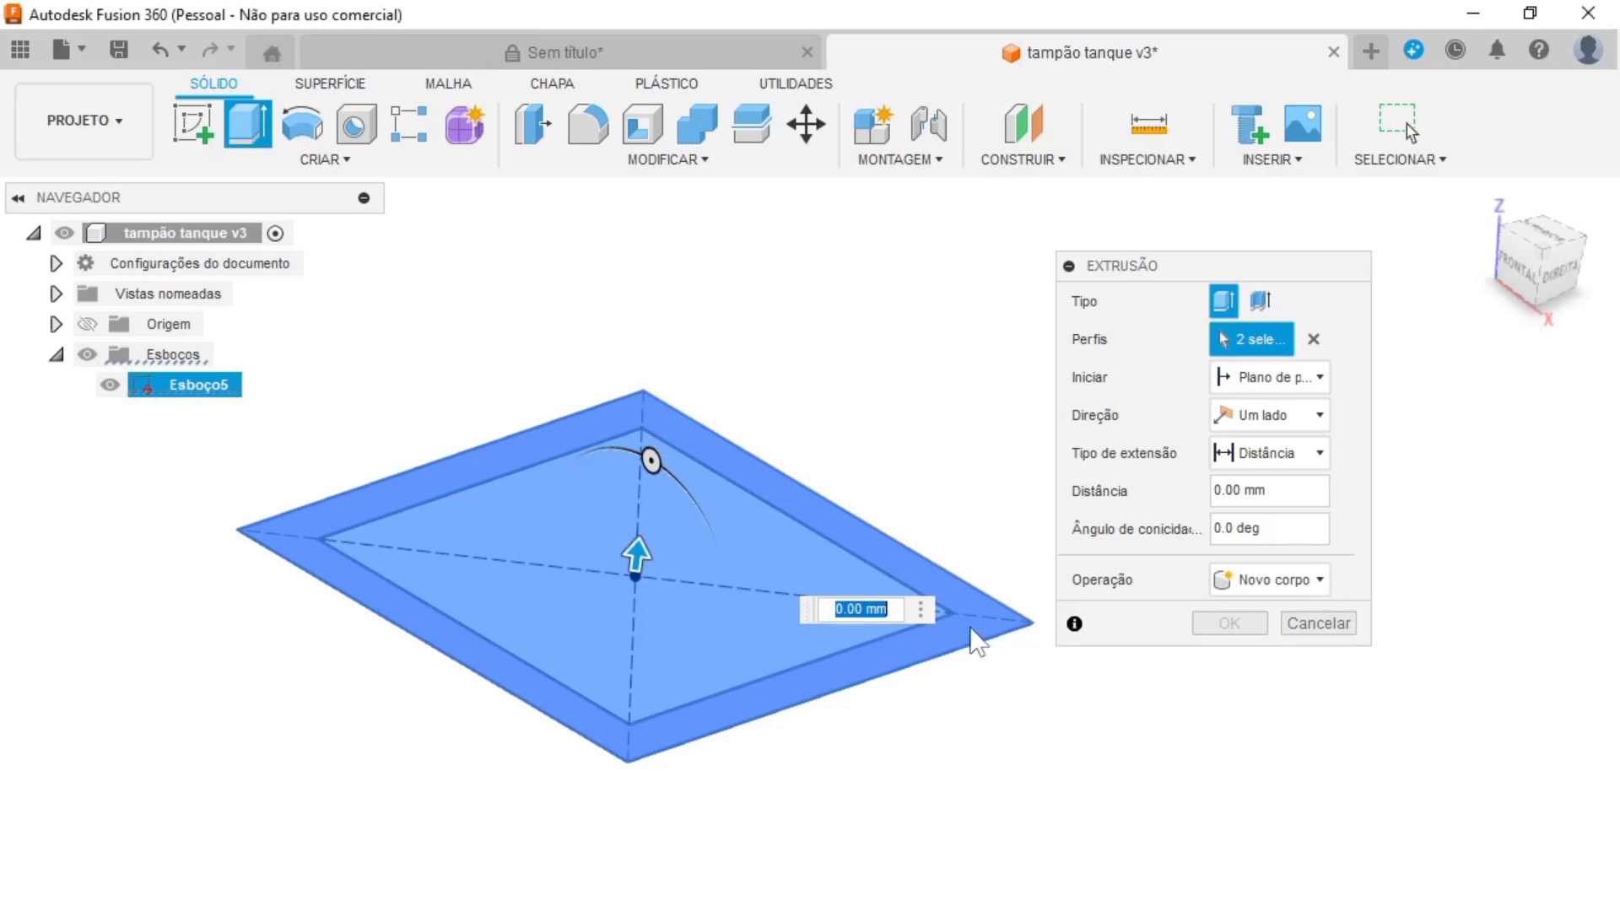
pyautogui.click(975, 641)
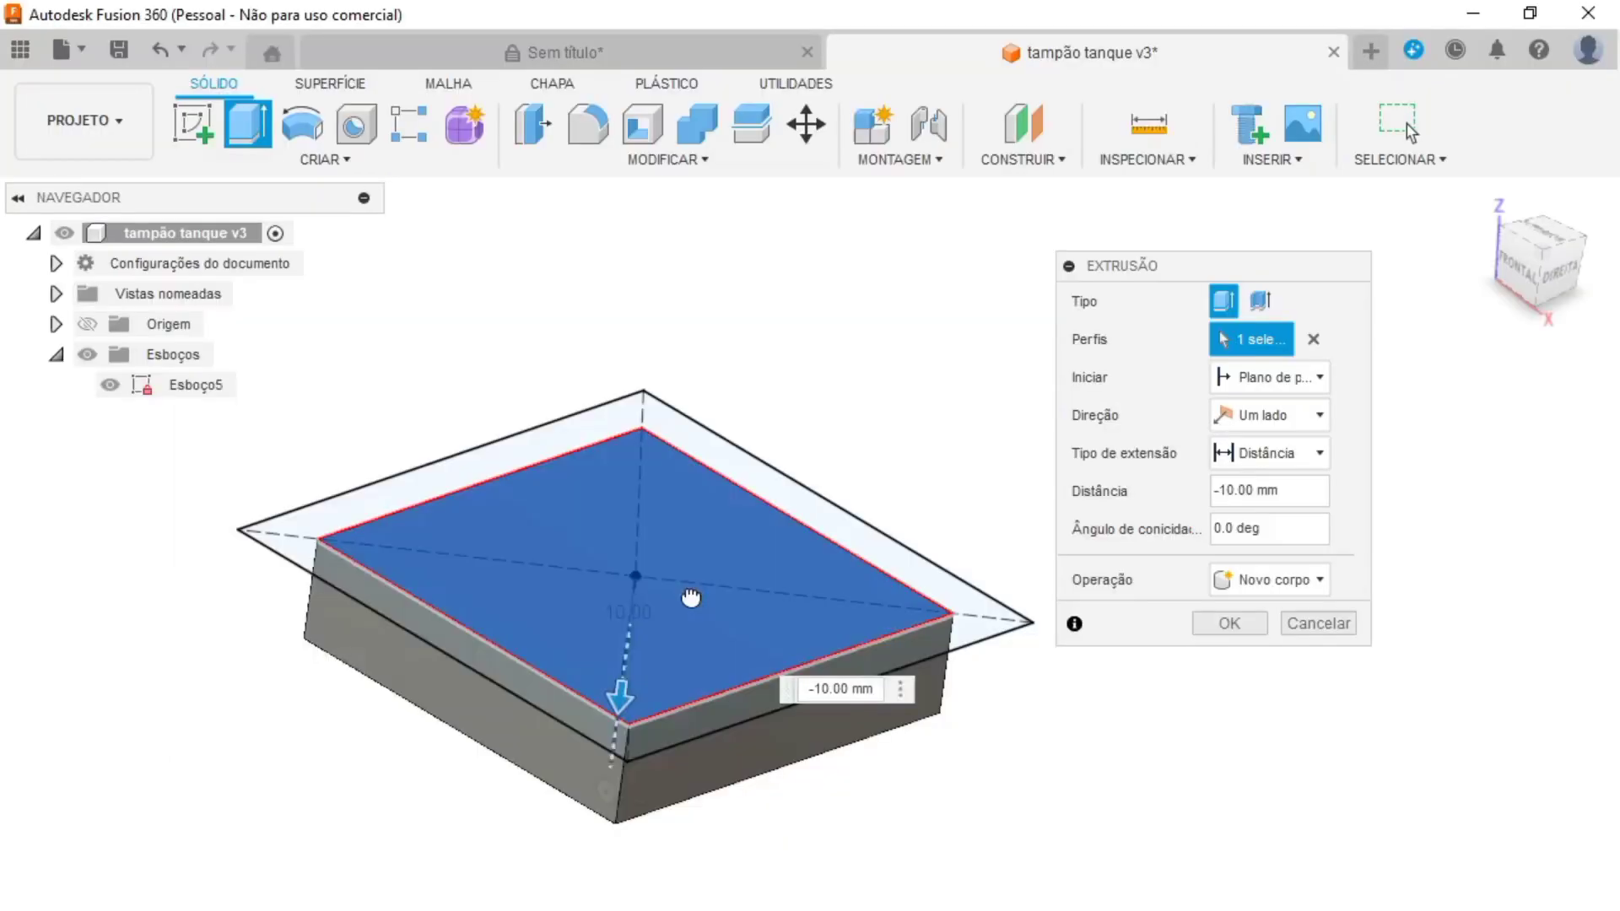
# Step: Set the inner square's extrusion distance to 30 mm and check the document's active unit type
pyautogui.moveTo(675, 715); pyautogui.dragTo(690, 574)
pyautogui.moveTo(638, 554)
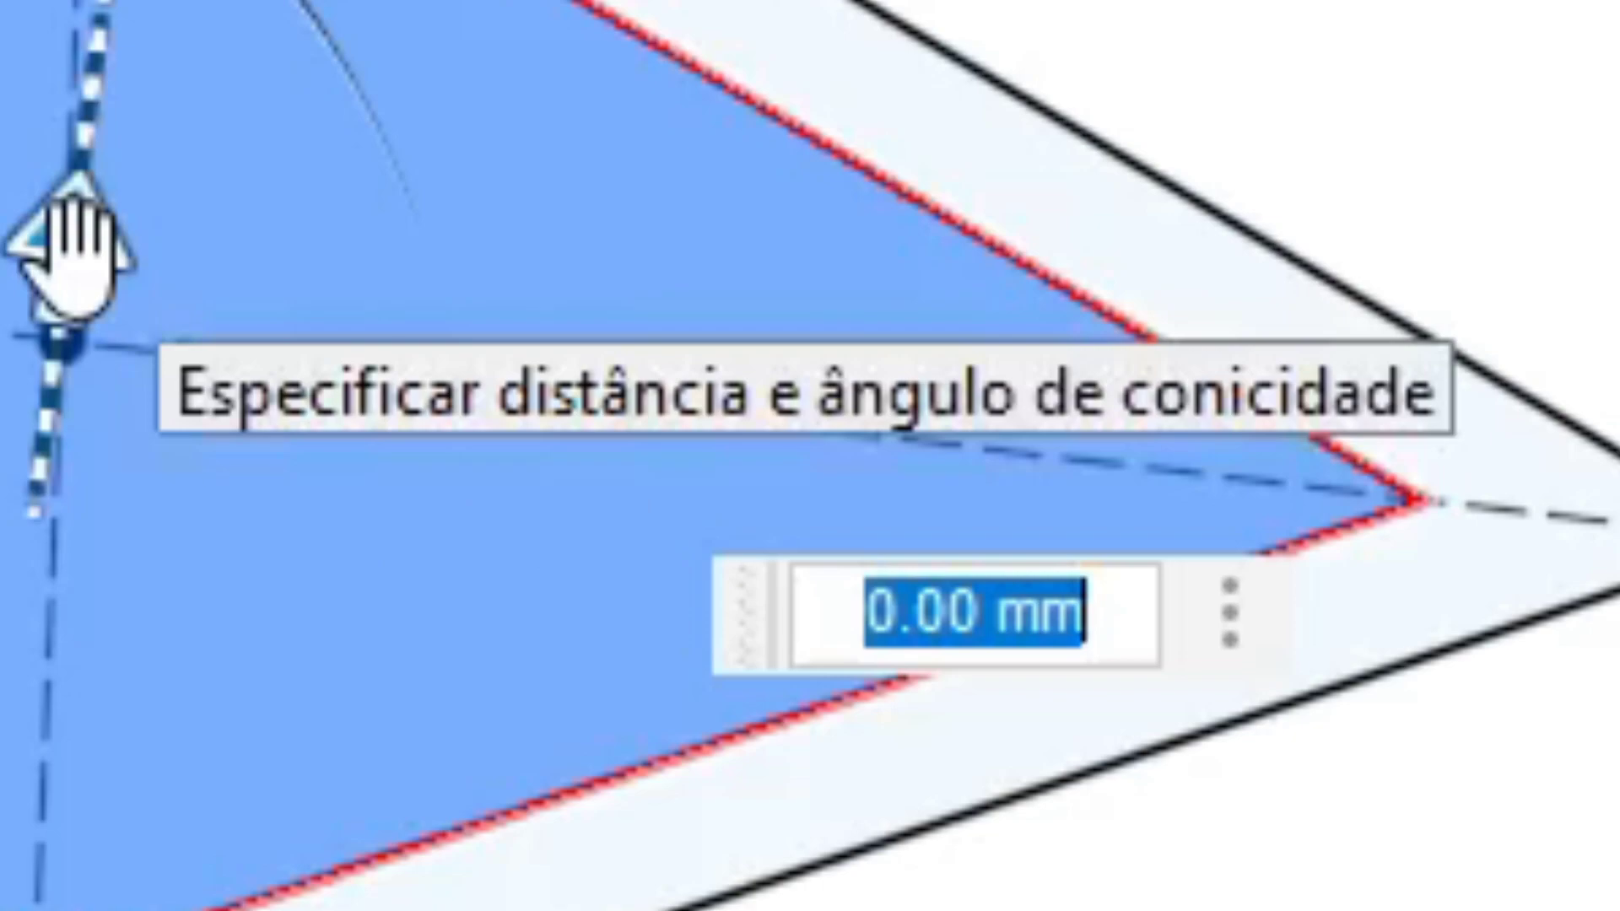
pyautogui.write('30')
pyautogui.press('Return')
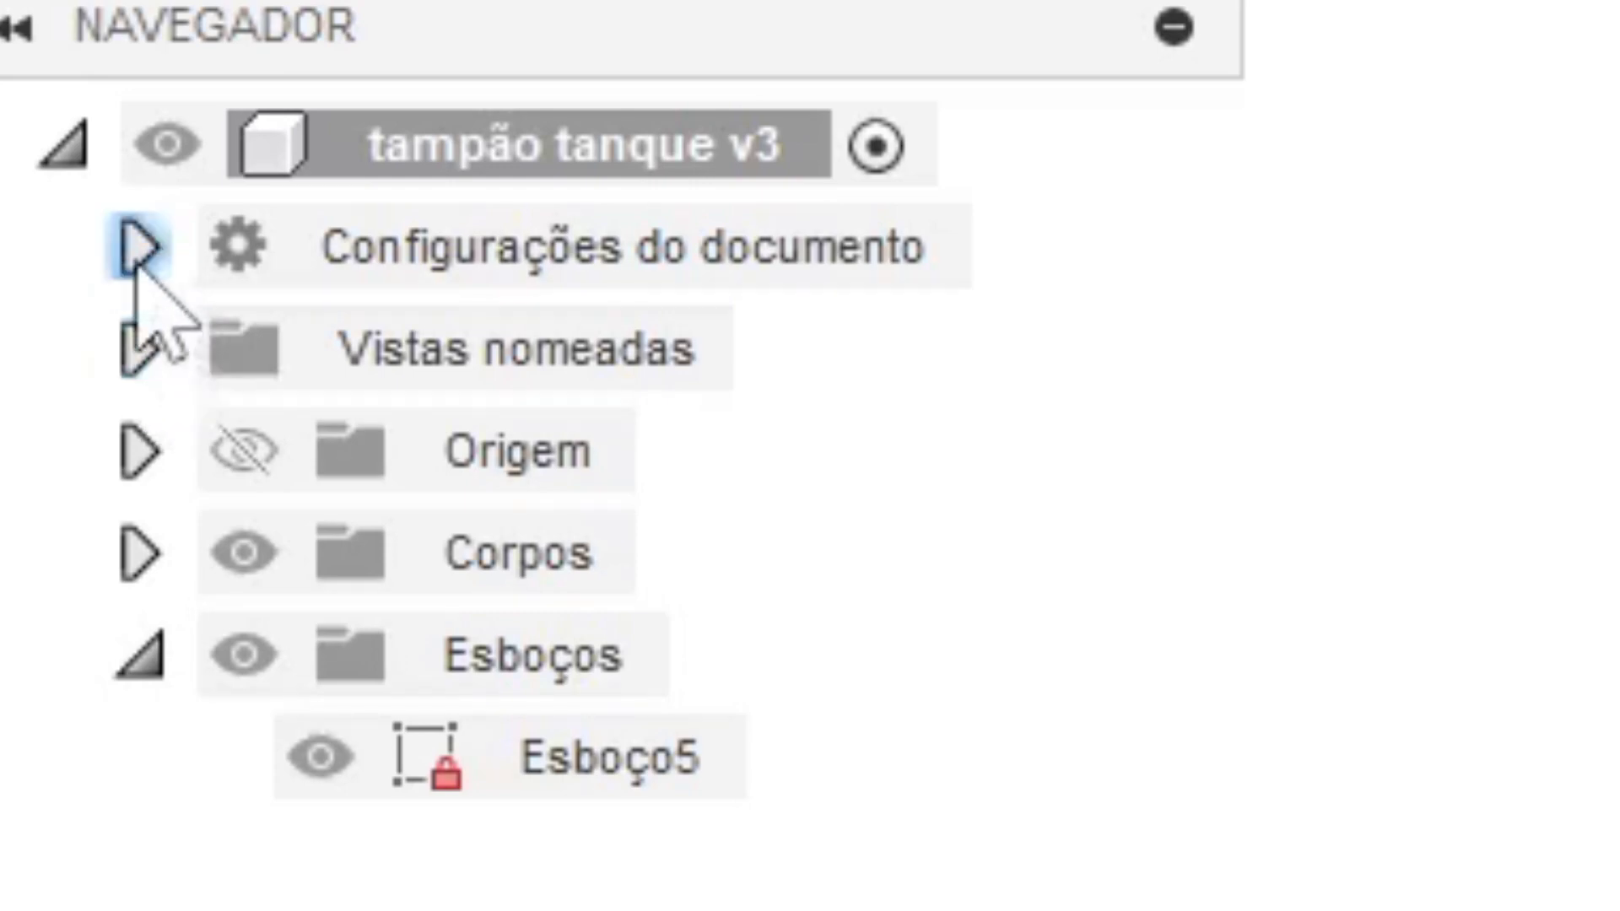
pyautogui.click(137, 266)
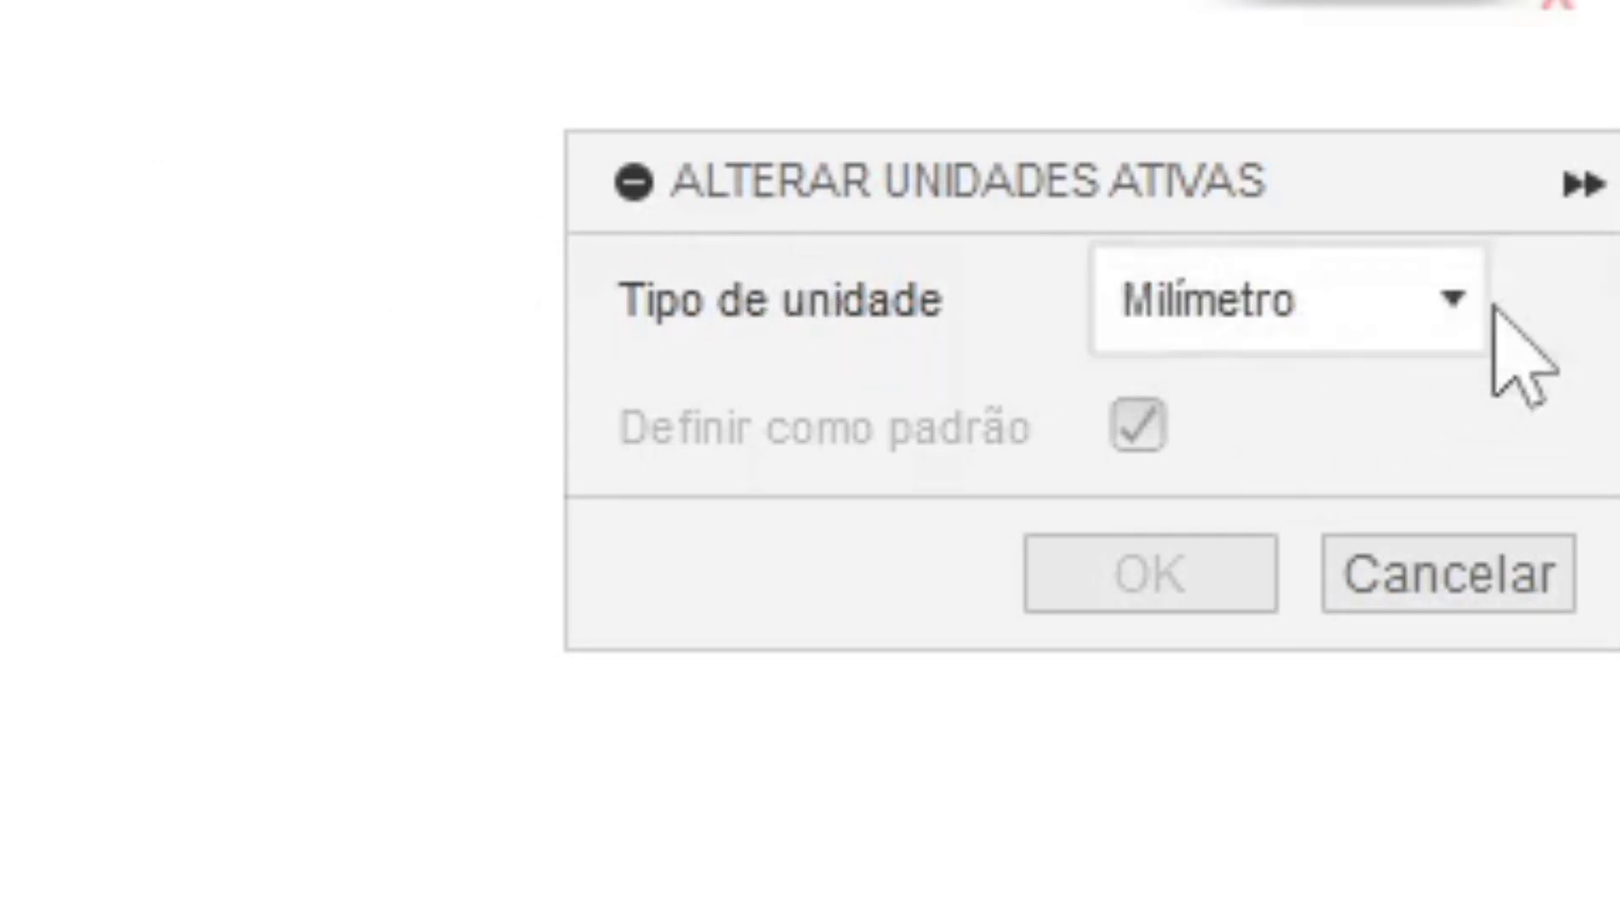
pyautogui.click(1457, 332)
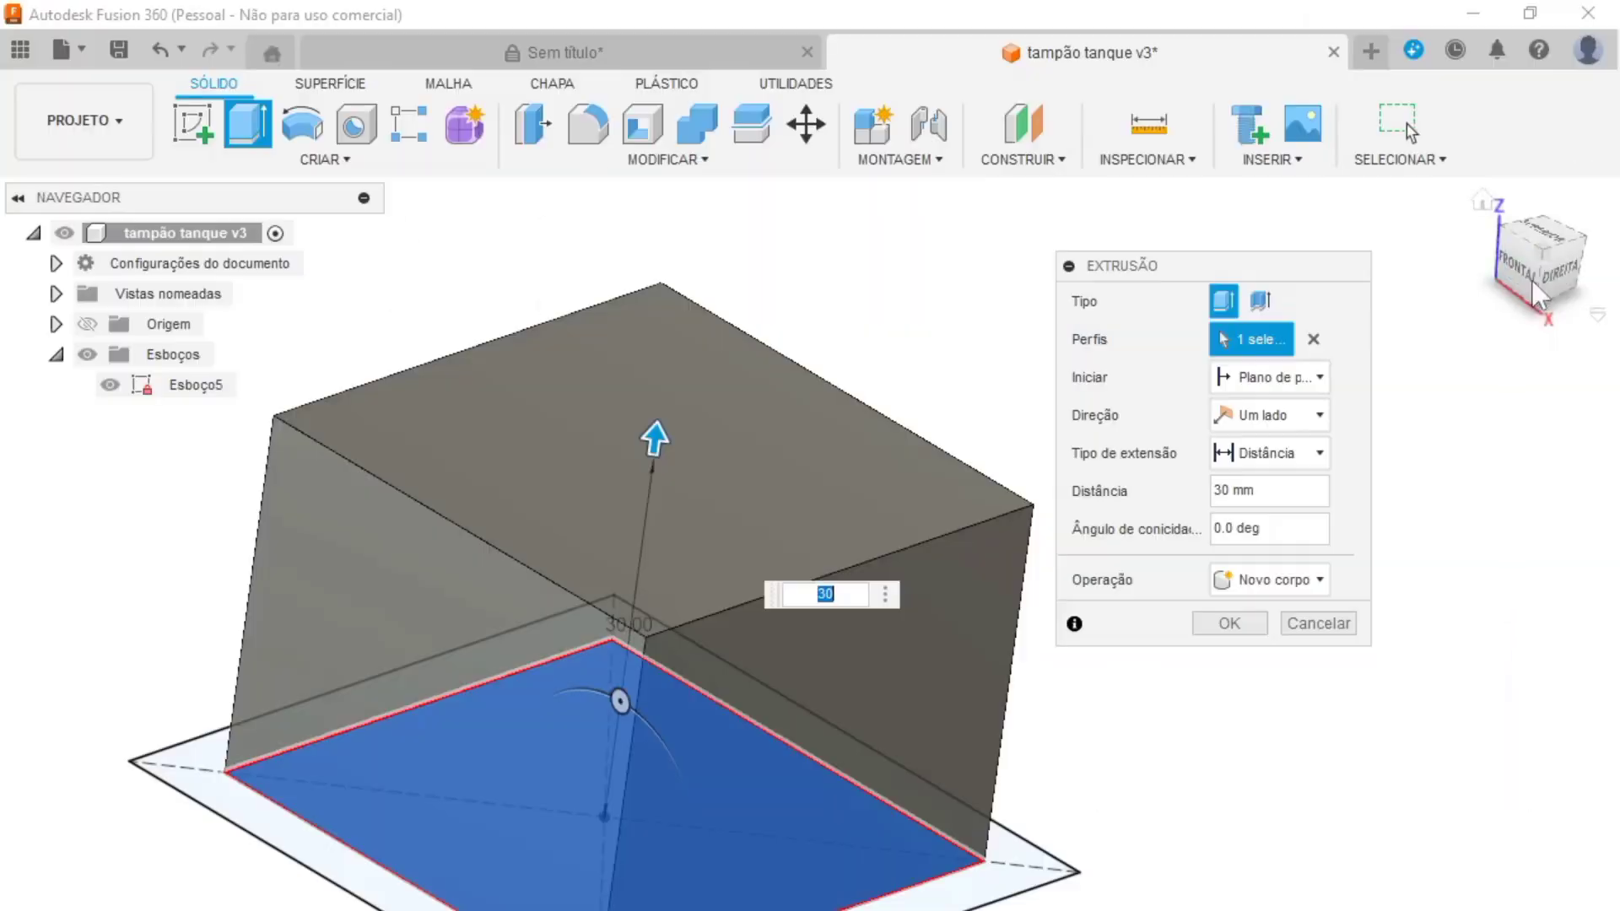
# Step: Set the extrusion's taper angle to -30 degrees and create the tapered block as a new body
pyautogui.moveTo(1540, 295); pyautogui.dragTo(1592, 260)
pyautogui.moveTo(590, 701)
pyautogui.mouseDown()
pyautogui.moveTo(636, 748)
pyautogui.moveTo(542, 687)
pyautogui.moveTo(489, 680)
pyautogui.moveTo(614, 717)
pyautogui.moveTo(631, 742)
pyautogui.moveTo(609, 734)
pyautogui.mouseUp()
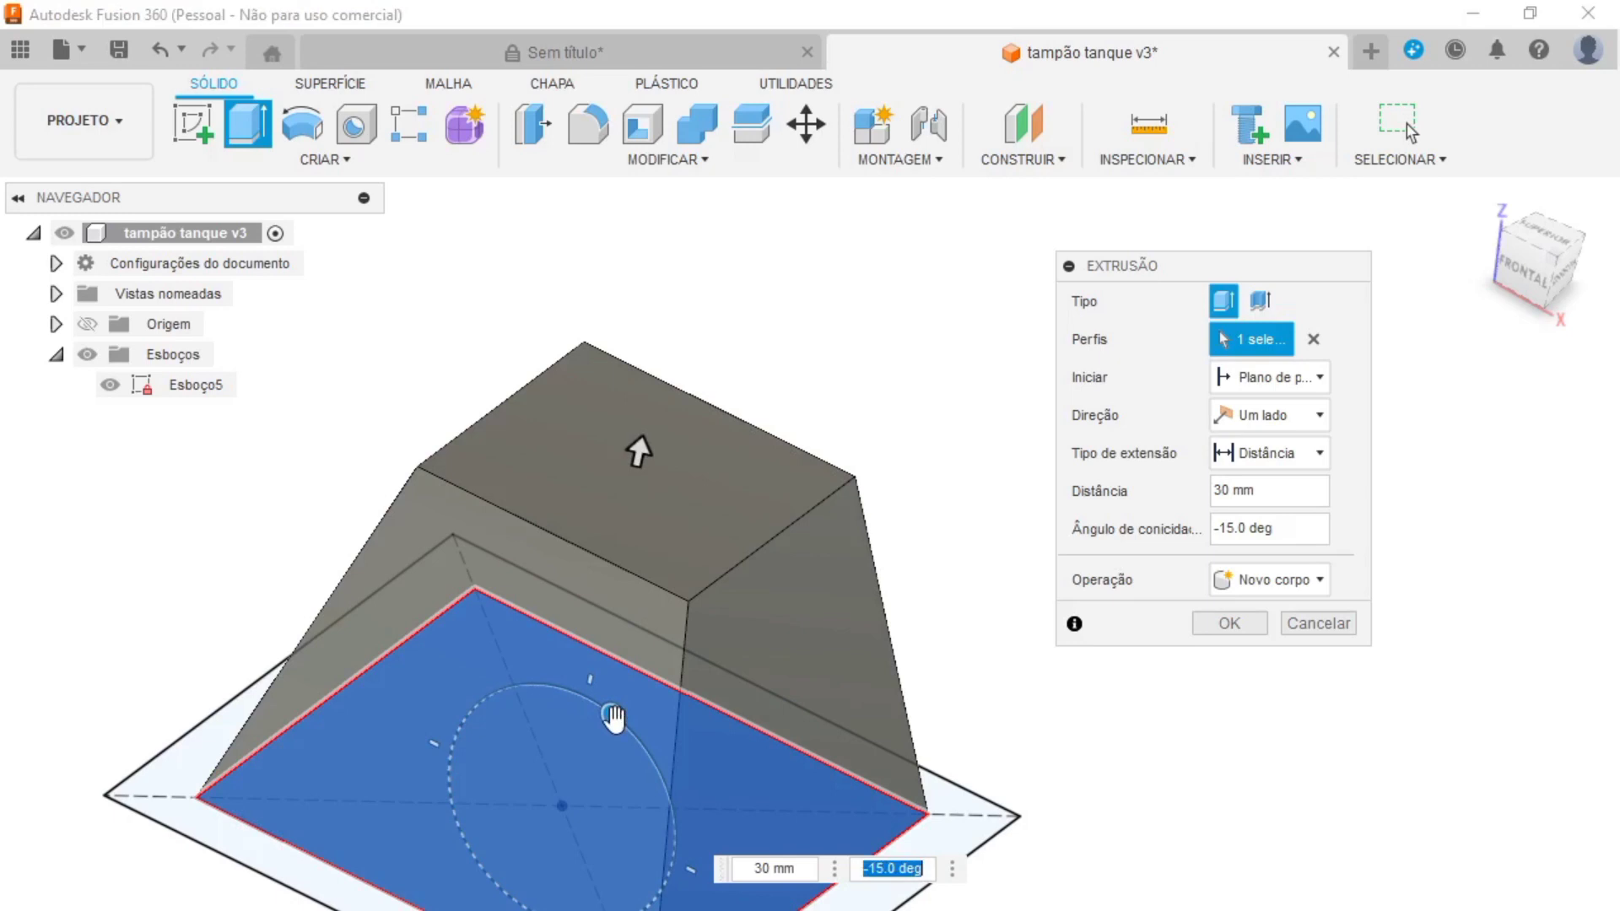
pyautogui.write('-30')
pyautogui.press('Return')
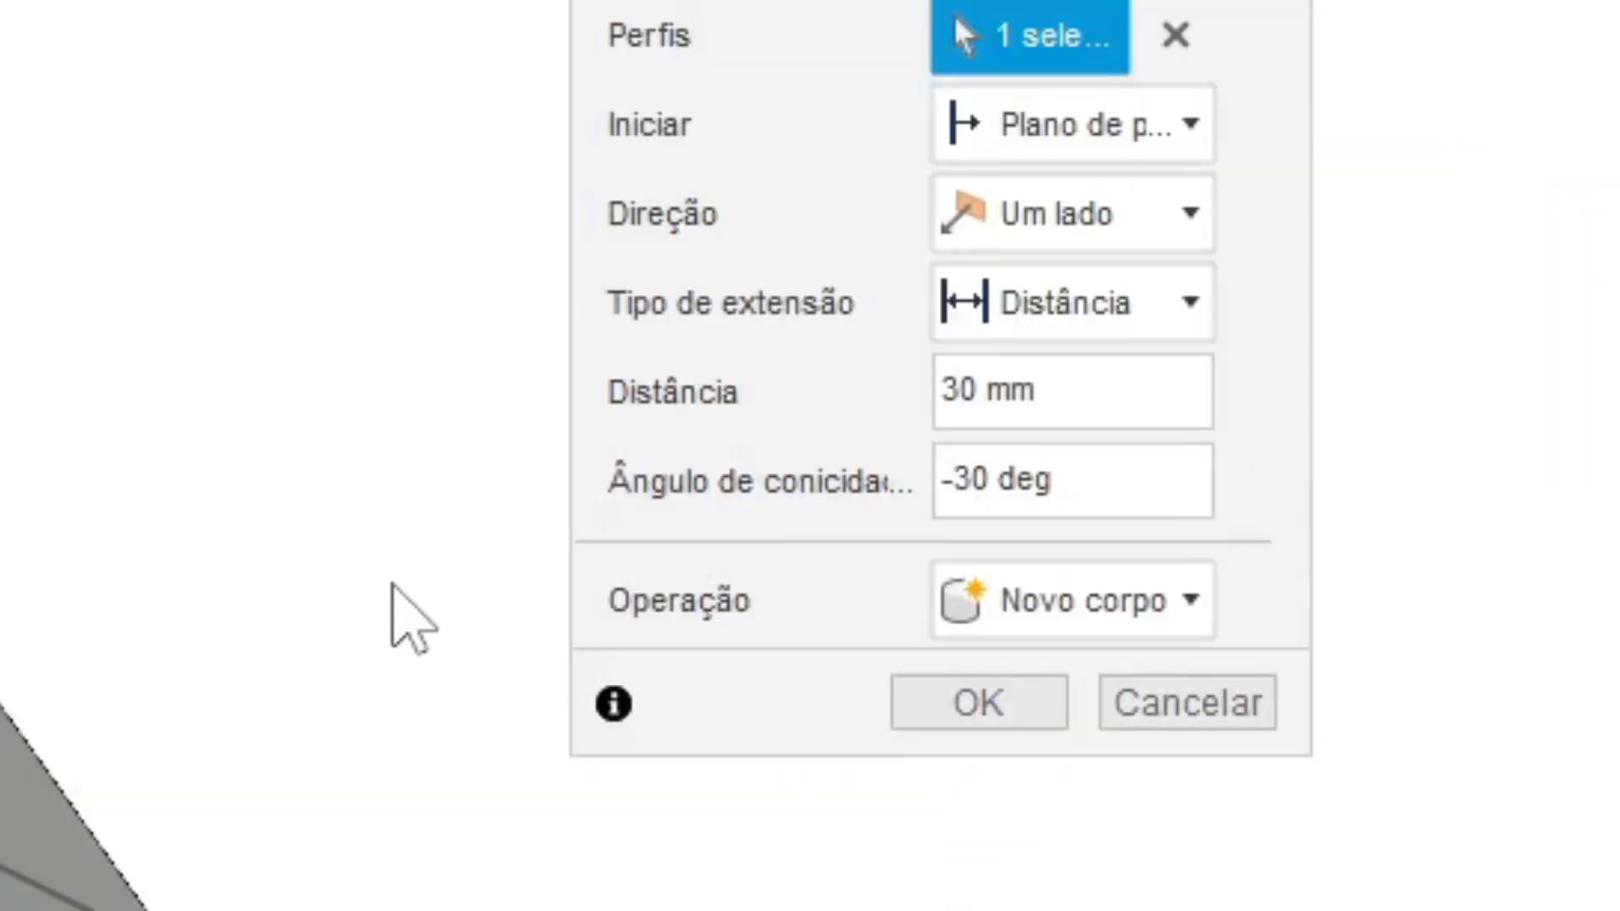
pyautogui.click(970, 709)
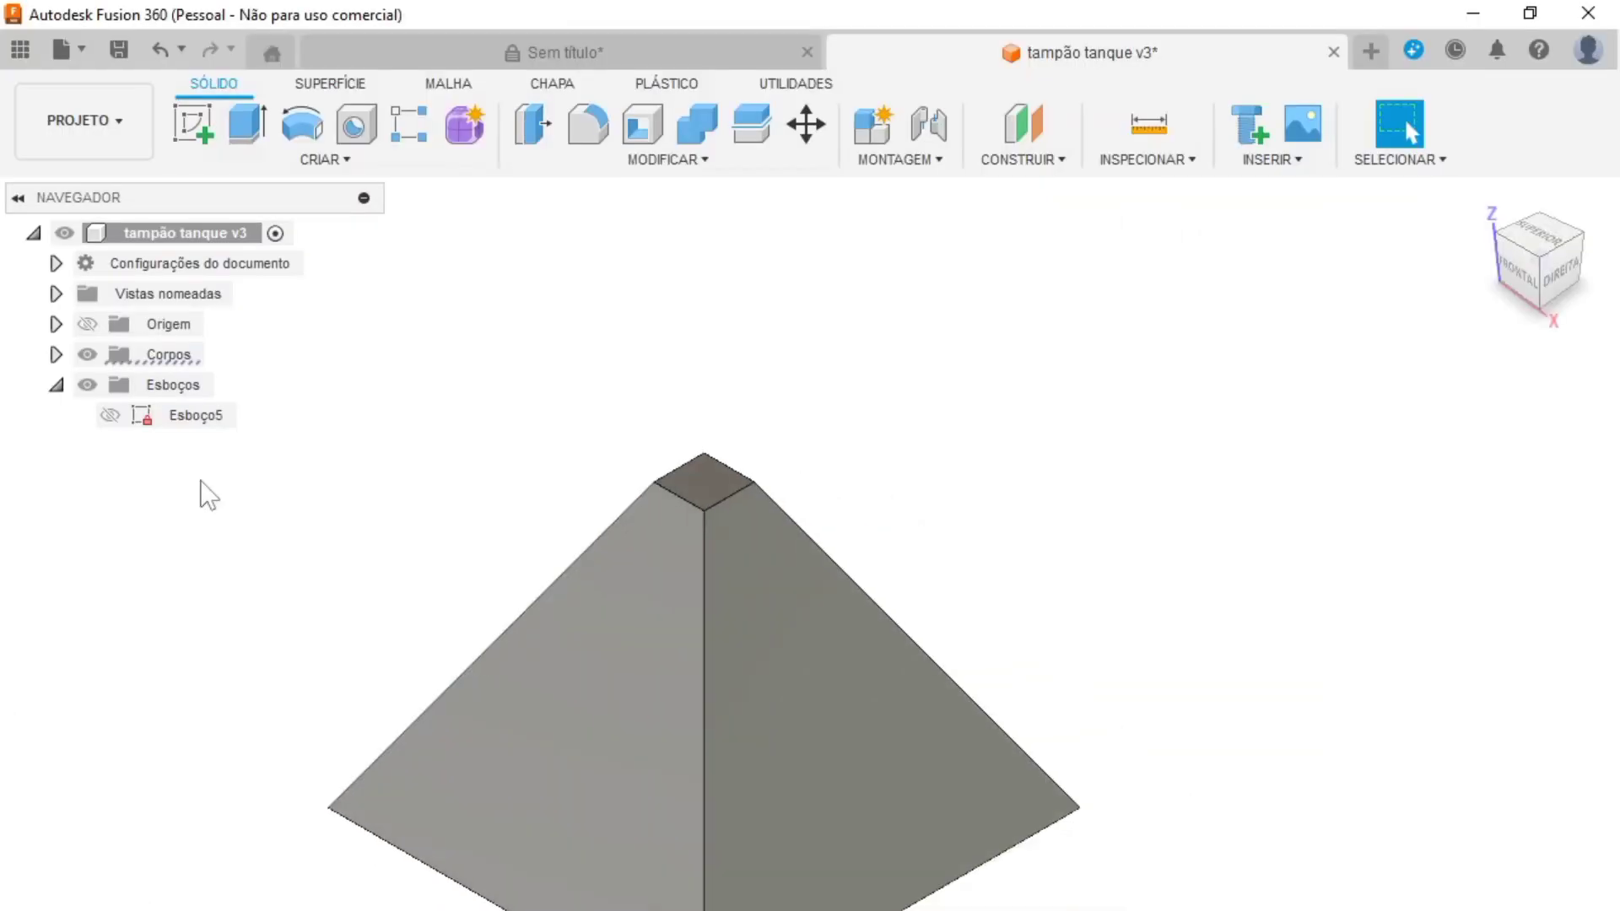
# Step: Show the base sketch again and begin a new extrusion with its outer frame as the profile
pyautogui.press('e')
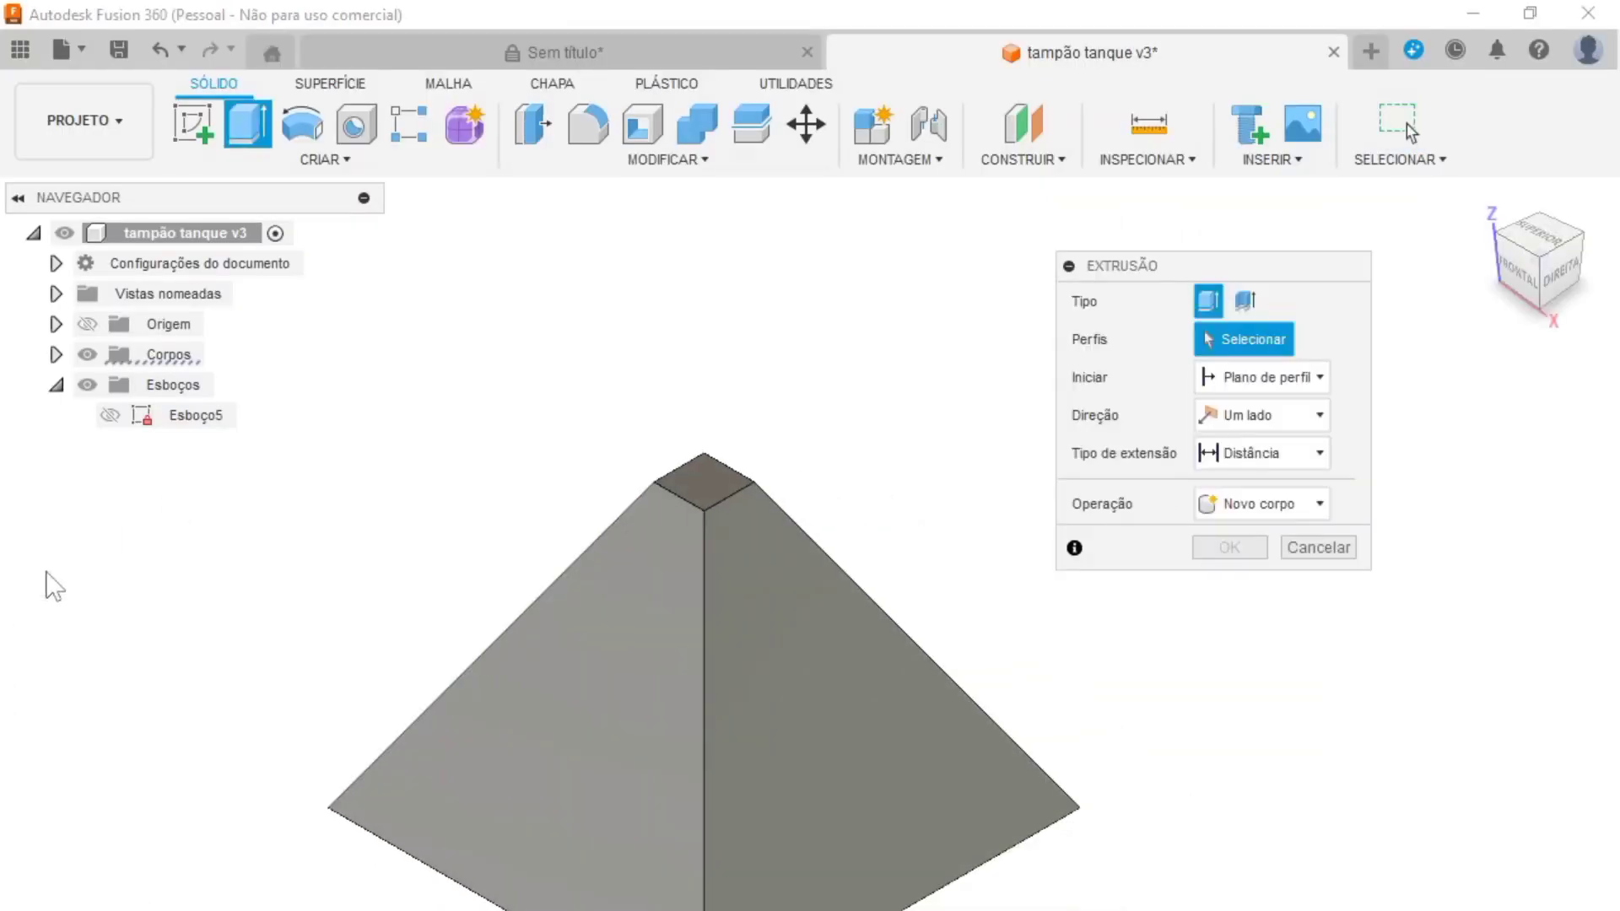
pyautogui.click(112, 422)
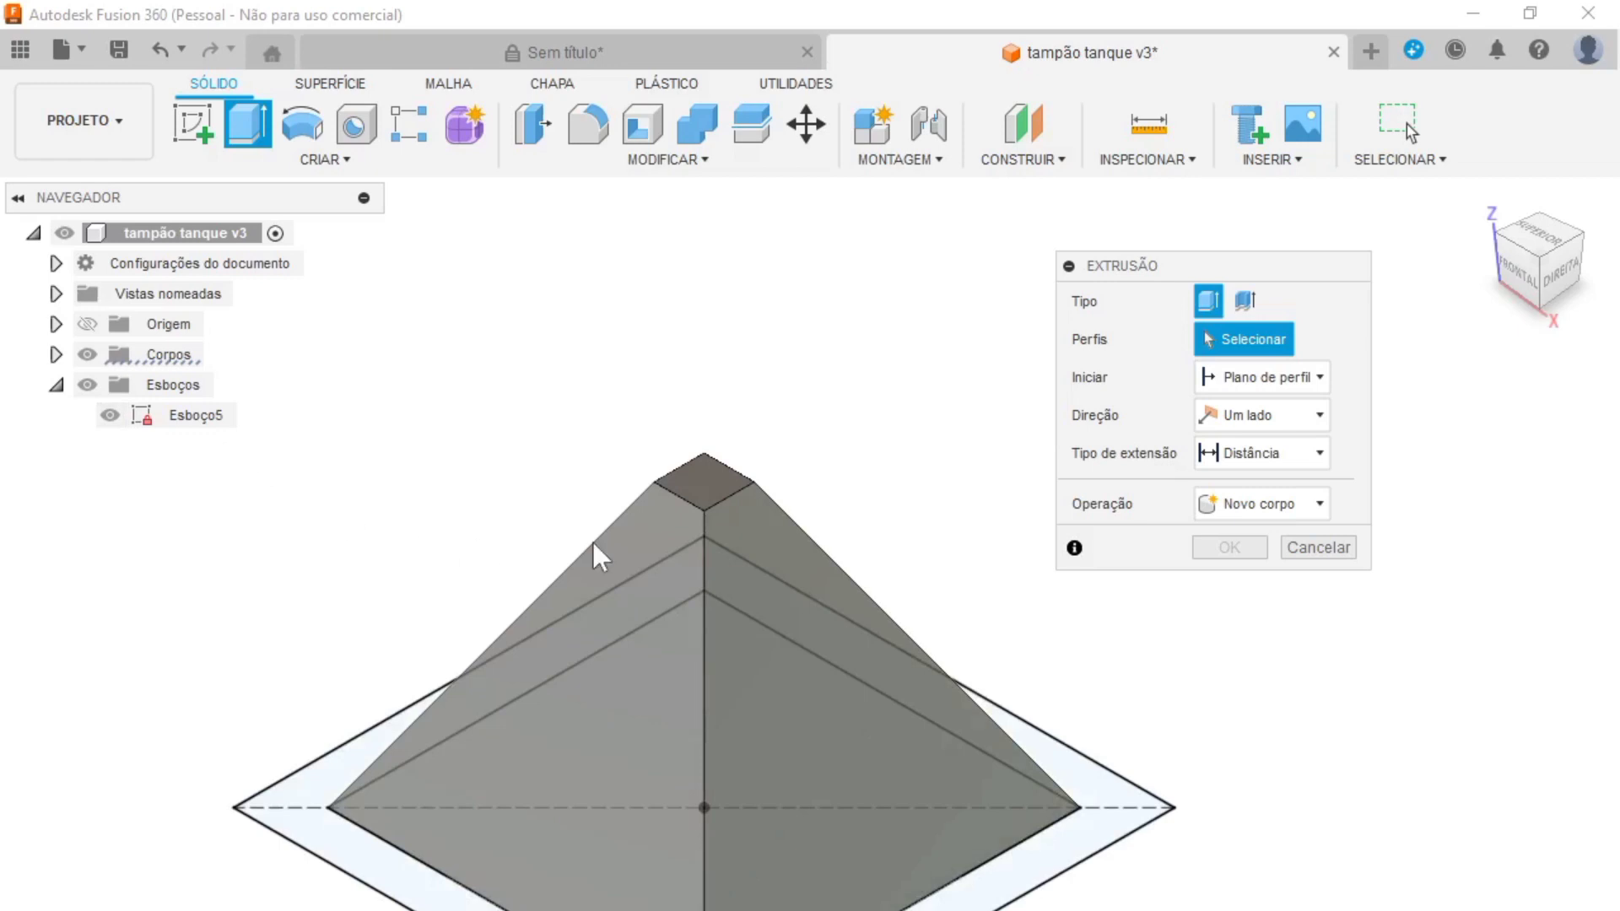
pyautogui.click(1137, 835)
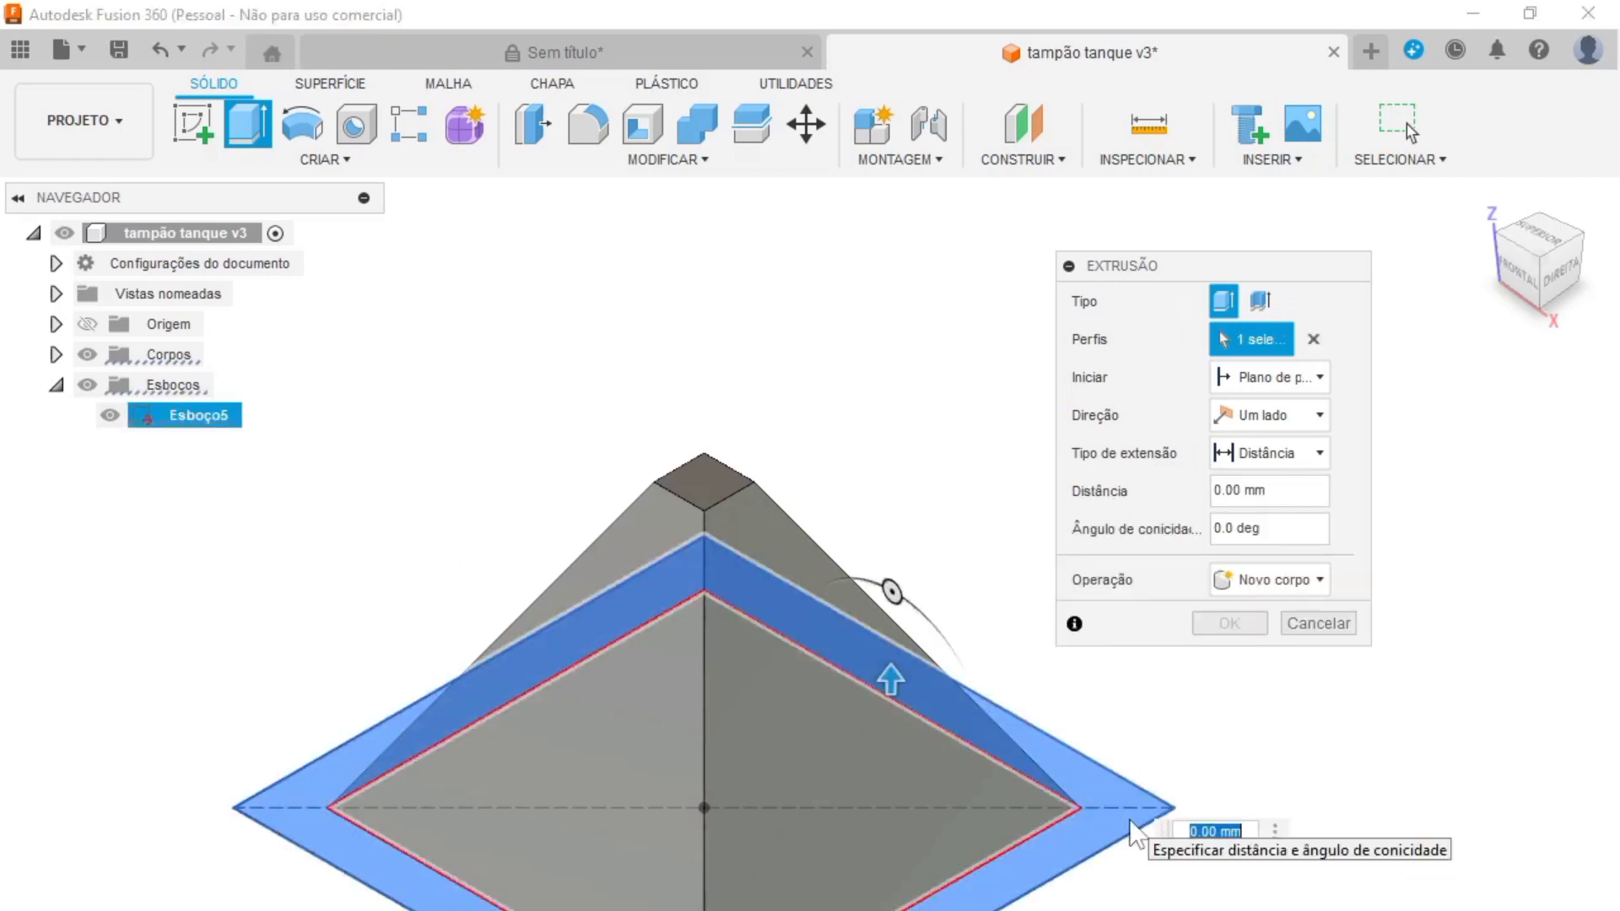
pyautogui.click(1526, 275)
pyautogui.moveTo(672, 802)
pyautogui.mouseDown()
pyautogui.moveTo(679, 524)
pyautogui.moveTo(675, 785)
pyautogui.mouseUp()
# Step: Start the frame's extrusion from an offset, trying 20 mm and then -20 mm, with a distance of 10 mm
pyautogui.click(1319, 377)
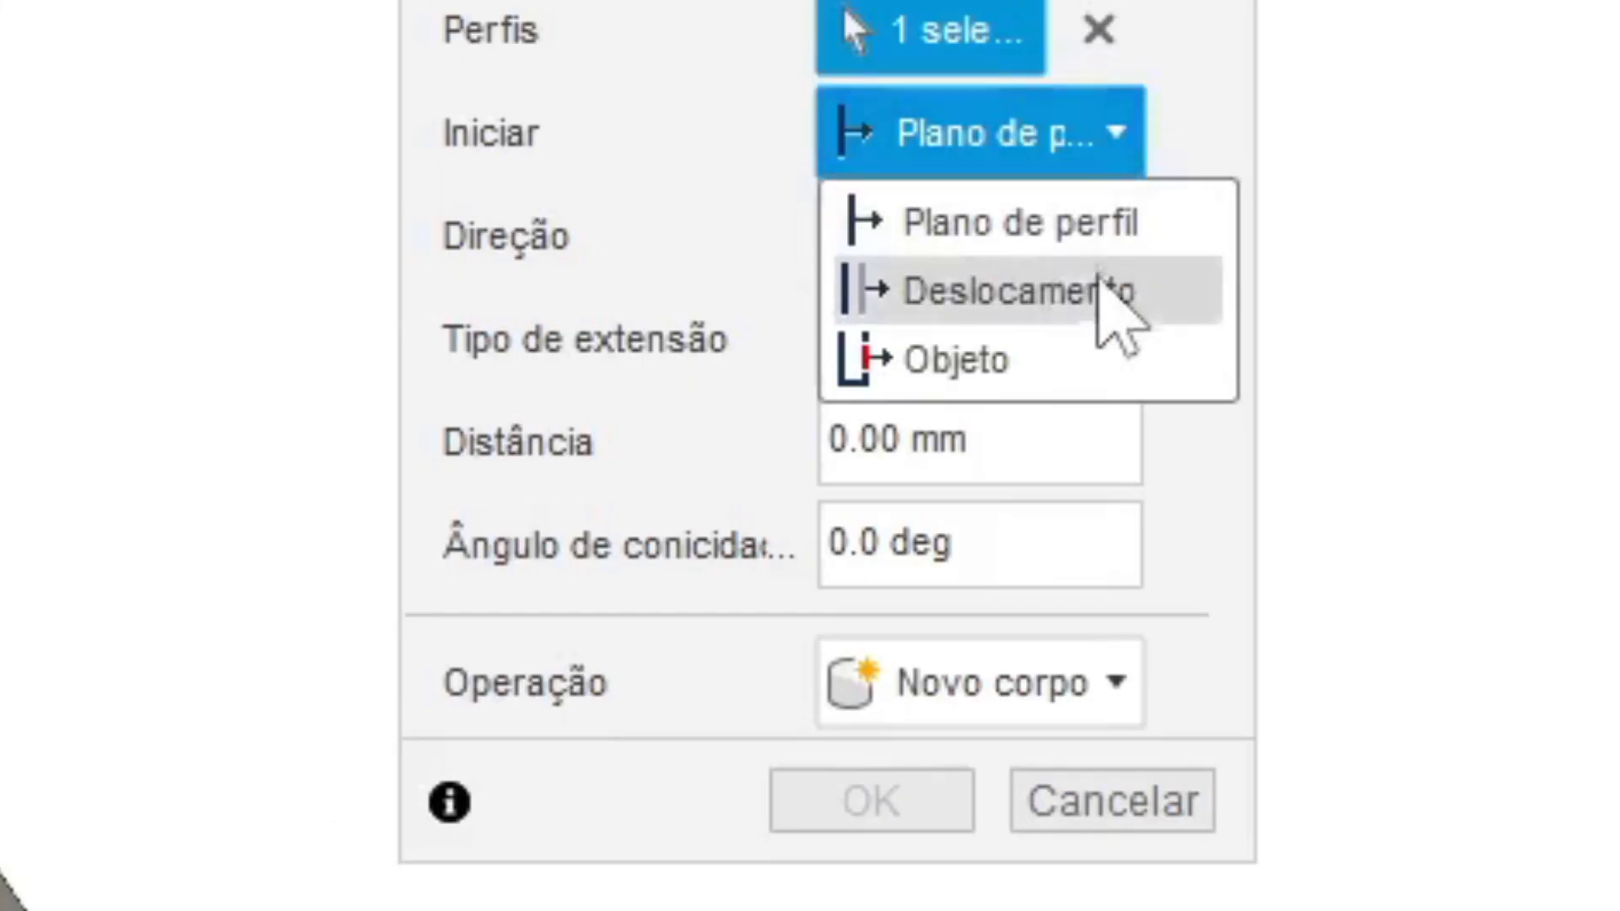
pyautogui.click(1098, 304)
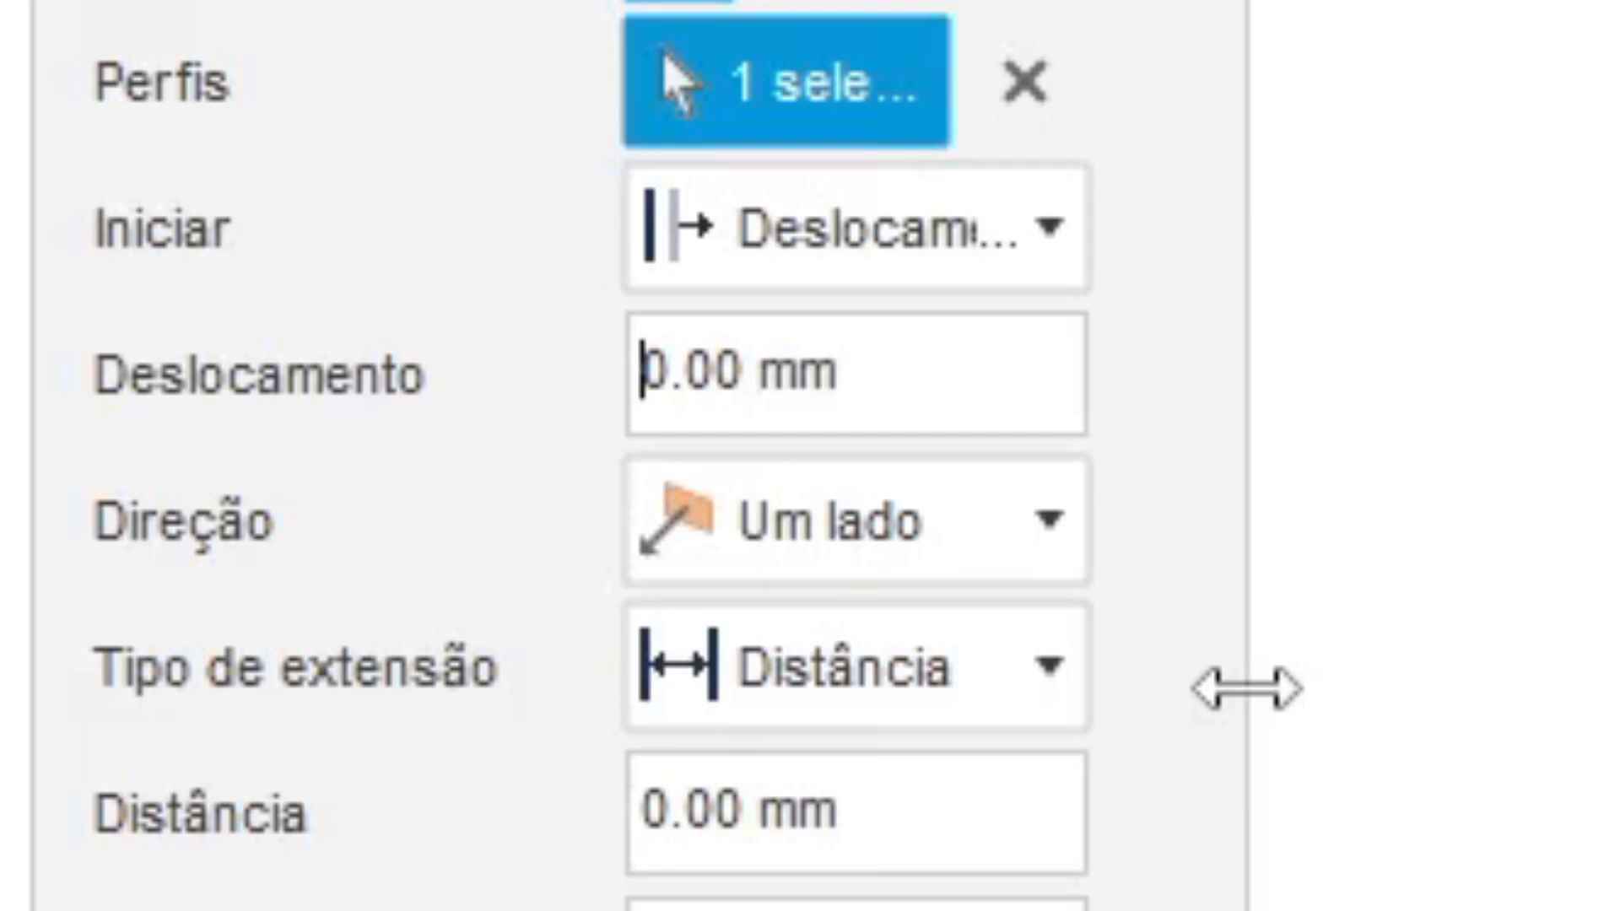
pyautogui.write('2')
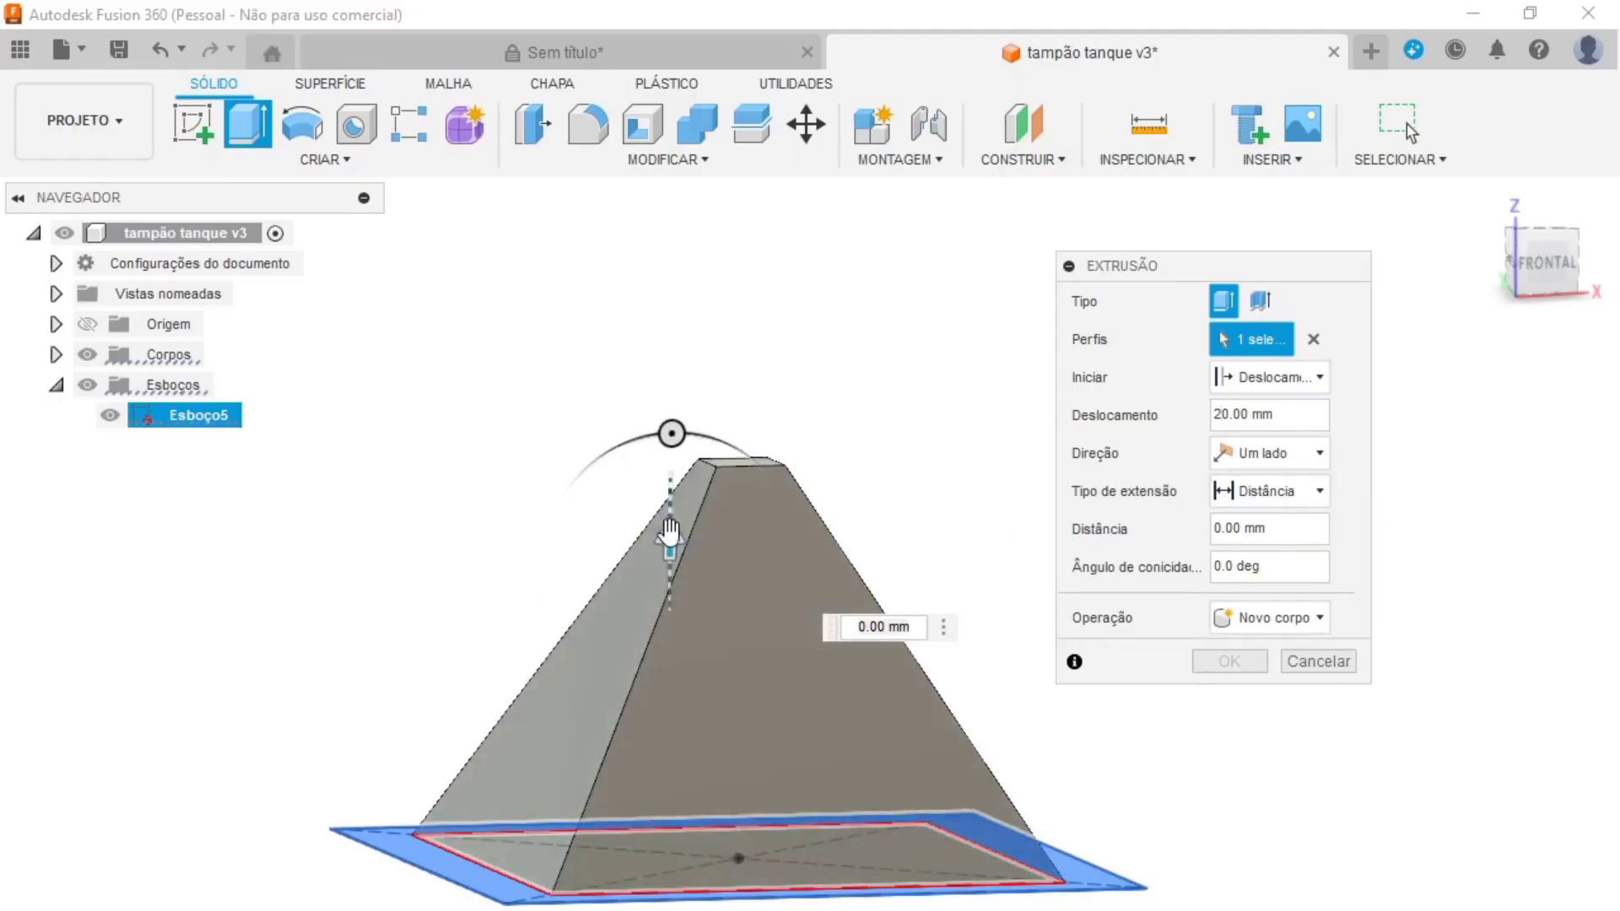
pyautogui.moveTo(669, 543); pyautogui.dragTo(777, 318)
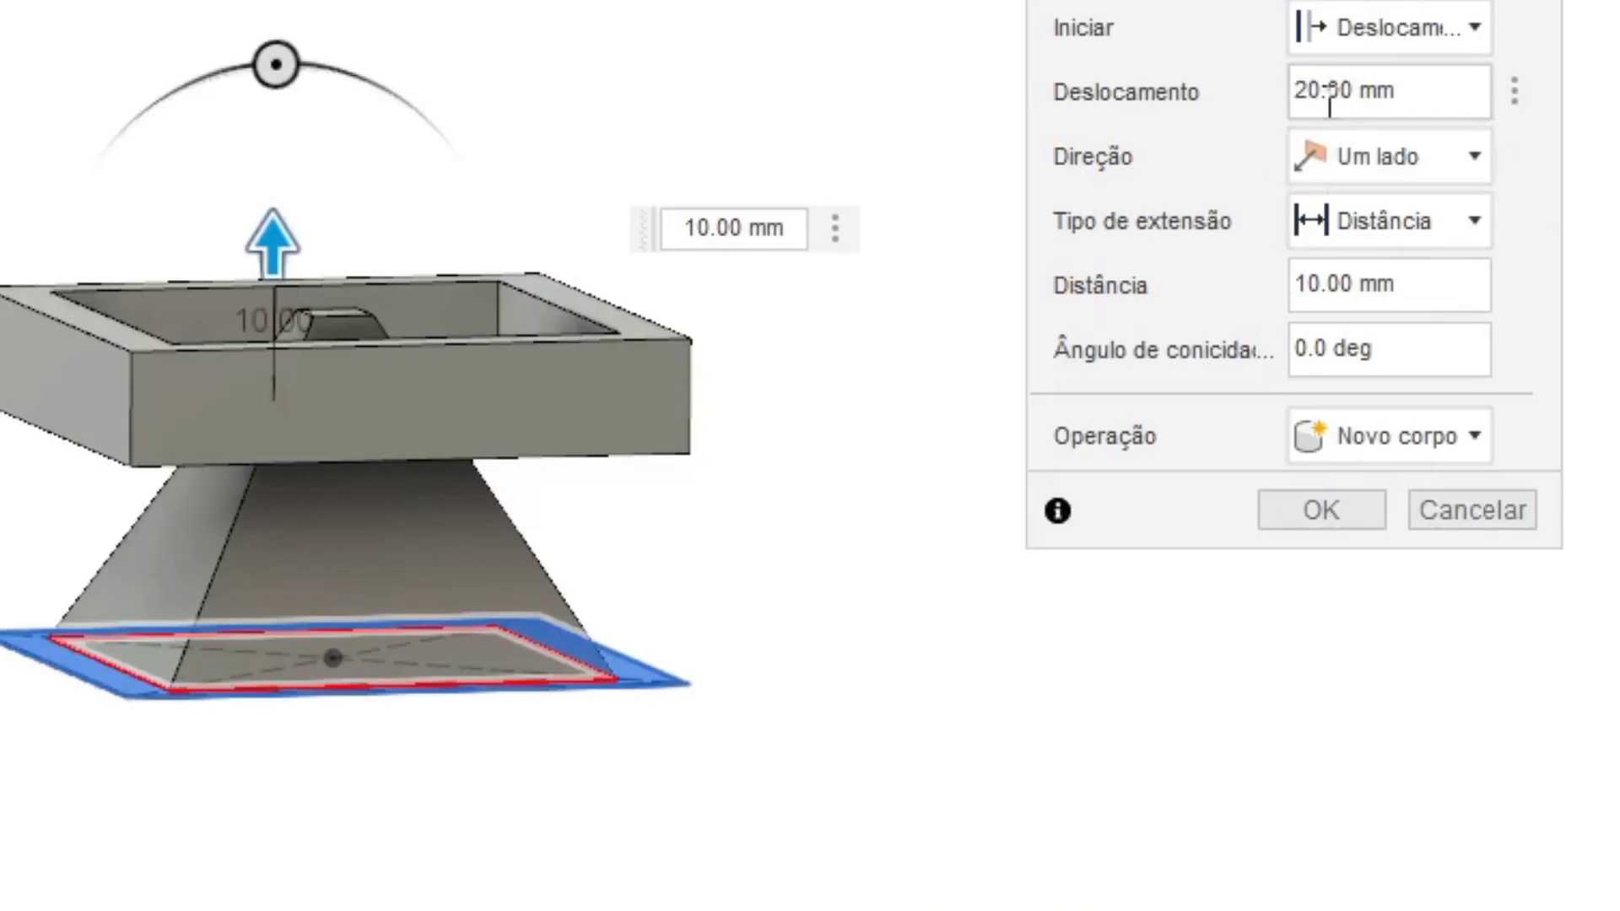
pyautogui.write('-')
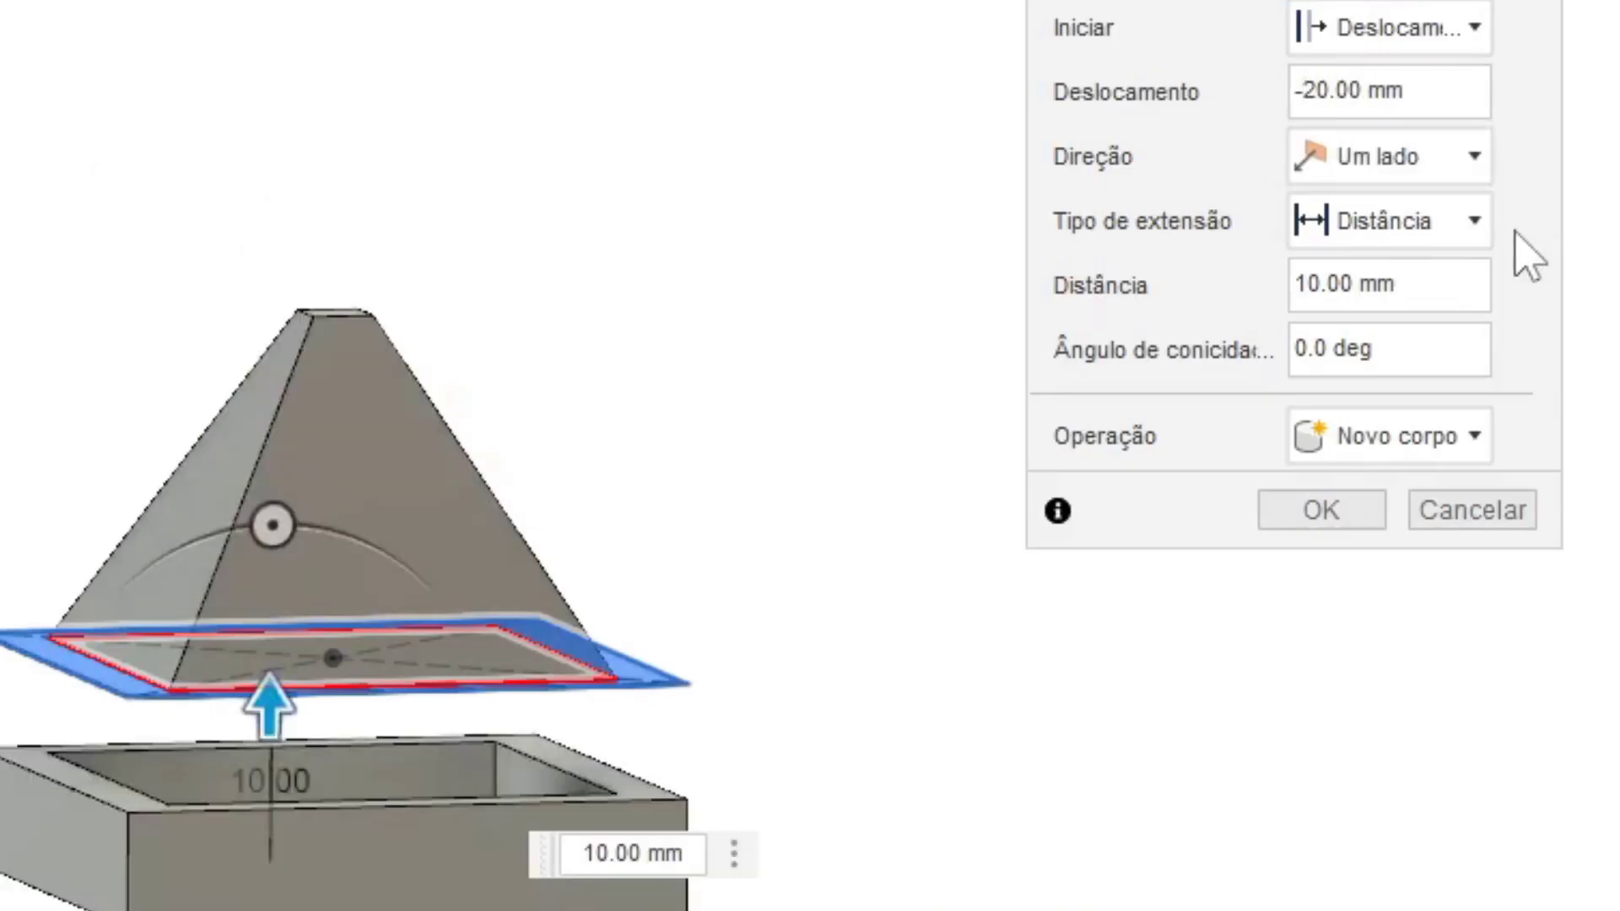
# Step: Start the frame's extrusion from the tapered block's top face, with a 10 mm distance and a 5 mm start offset
pyautogui.click(1469, 44)
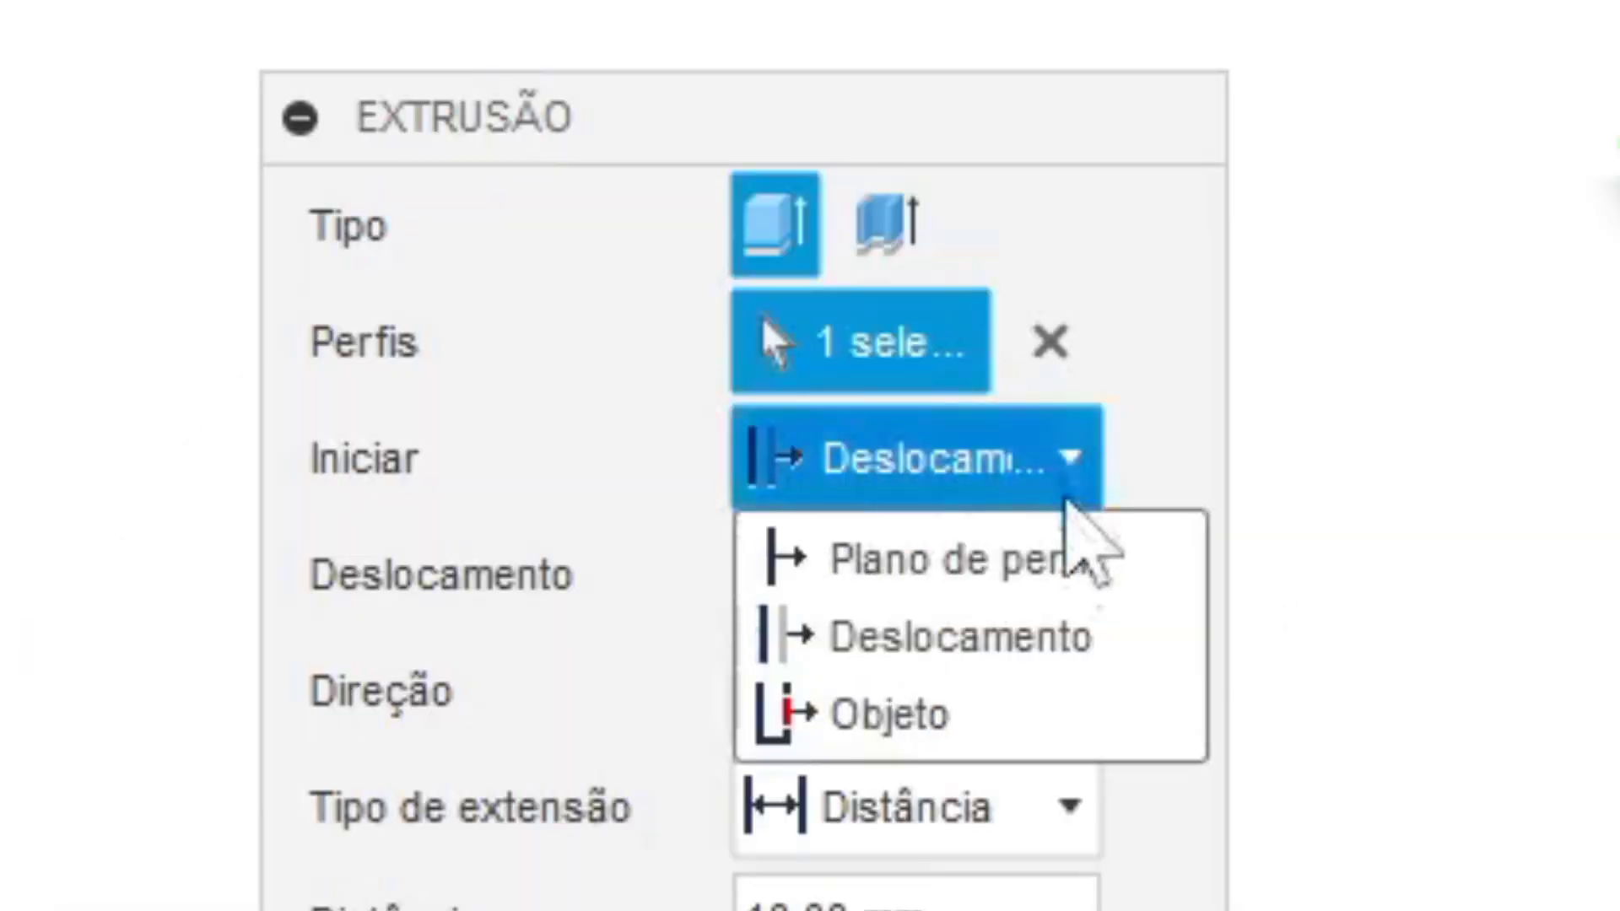
pyautogui.click(928, 726)
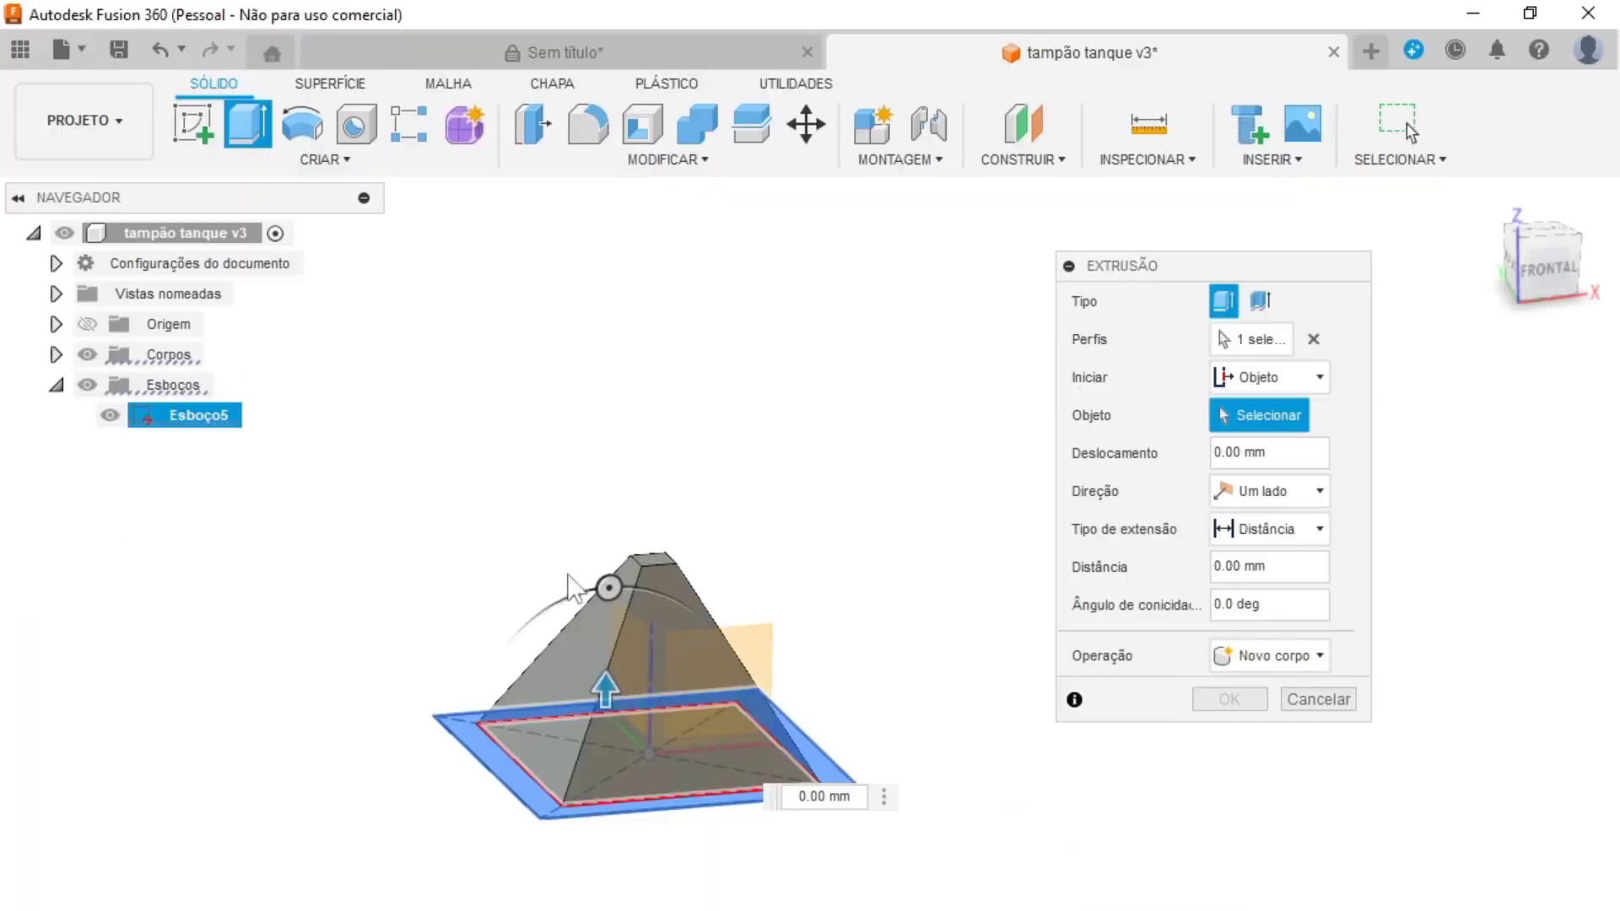
pyautogui.scroll(5, 650, 578)
pyautogui.click(654, 561)
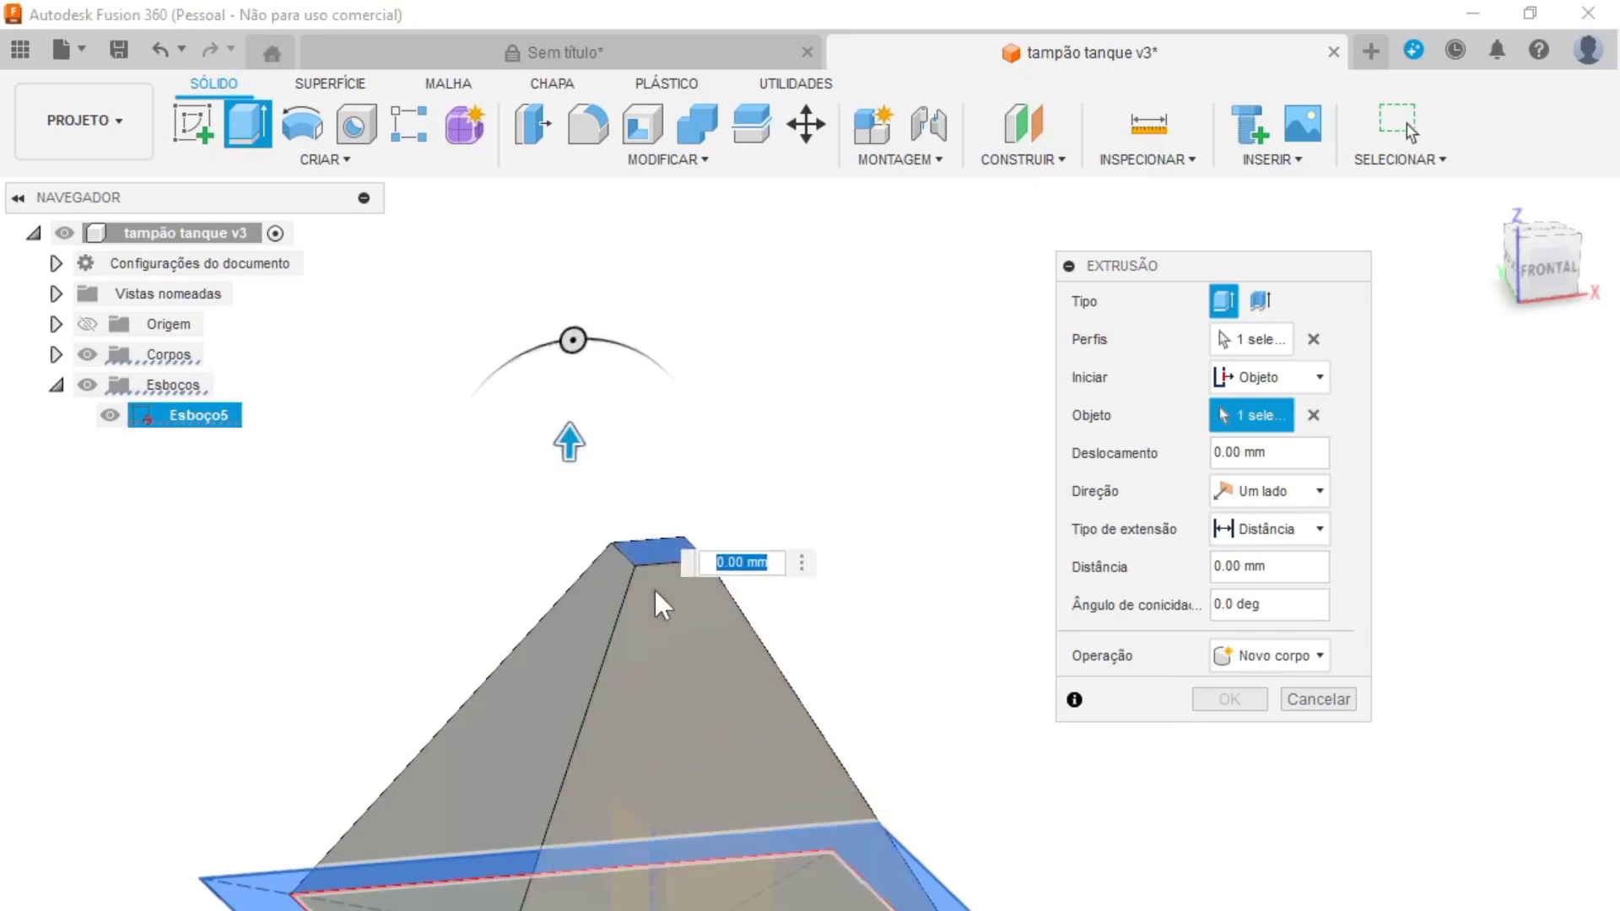
pyautogui.click(1544, 266)
pyautogui.moveTo(619, 464); pyautogui.dragTo(623, 321)
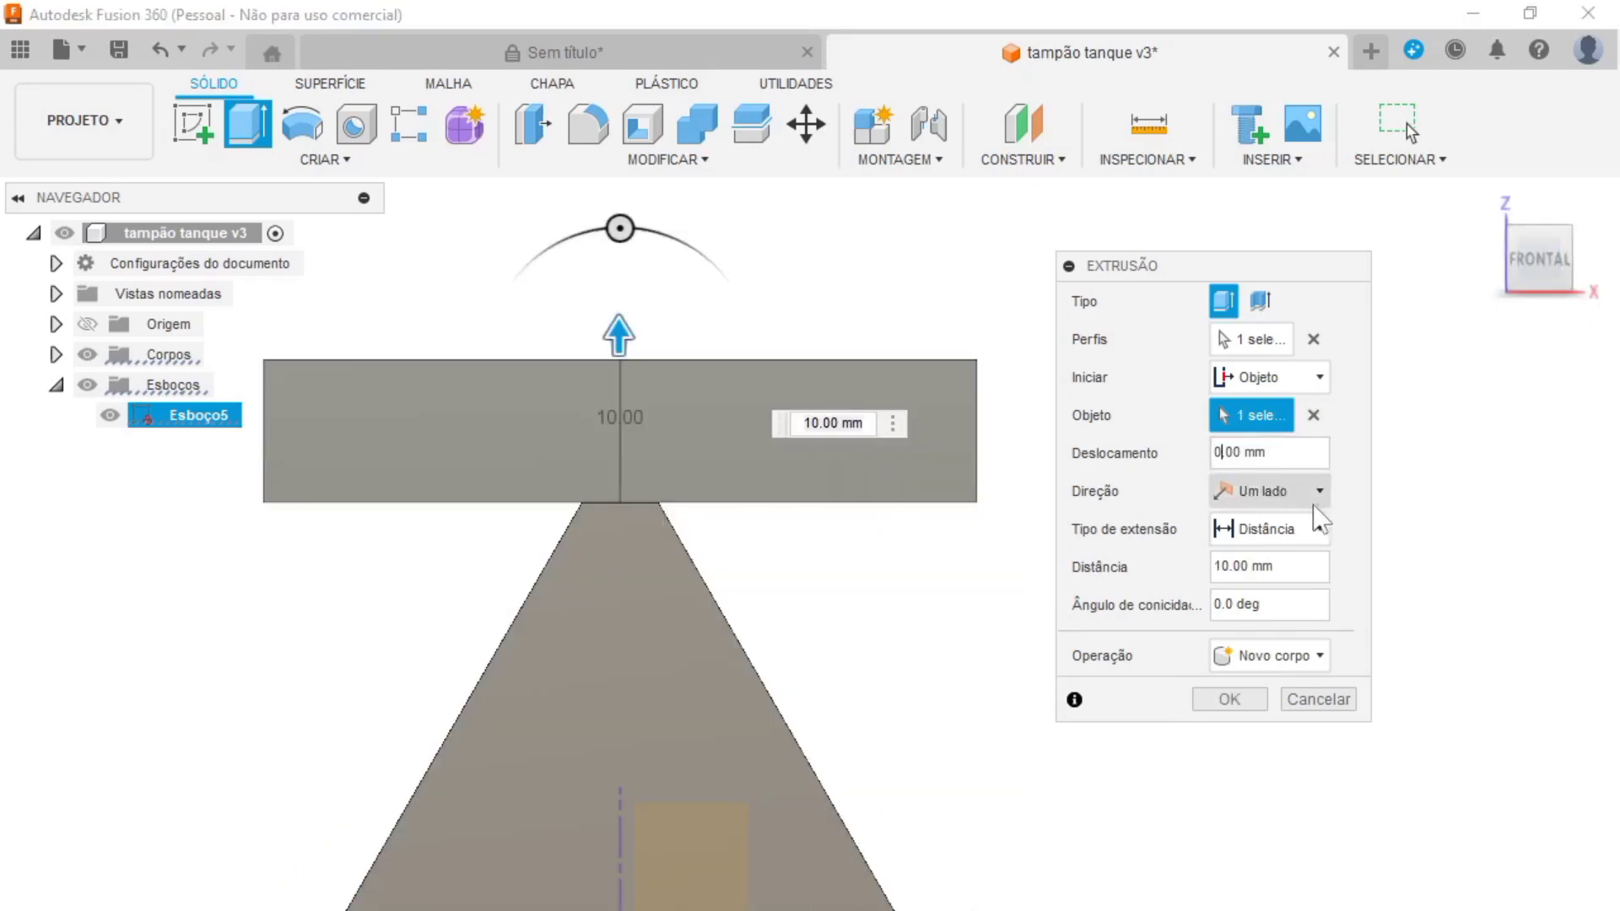
pyautogui.write('5')
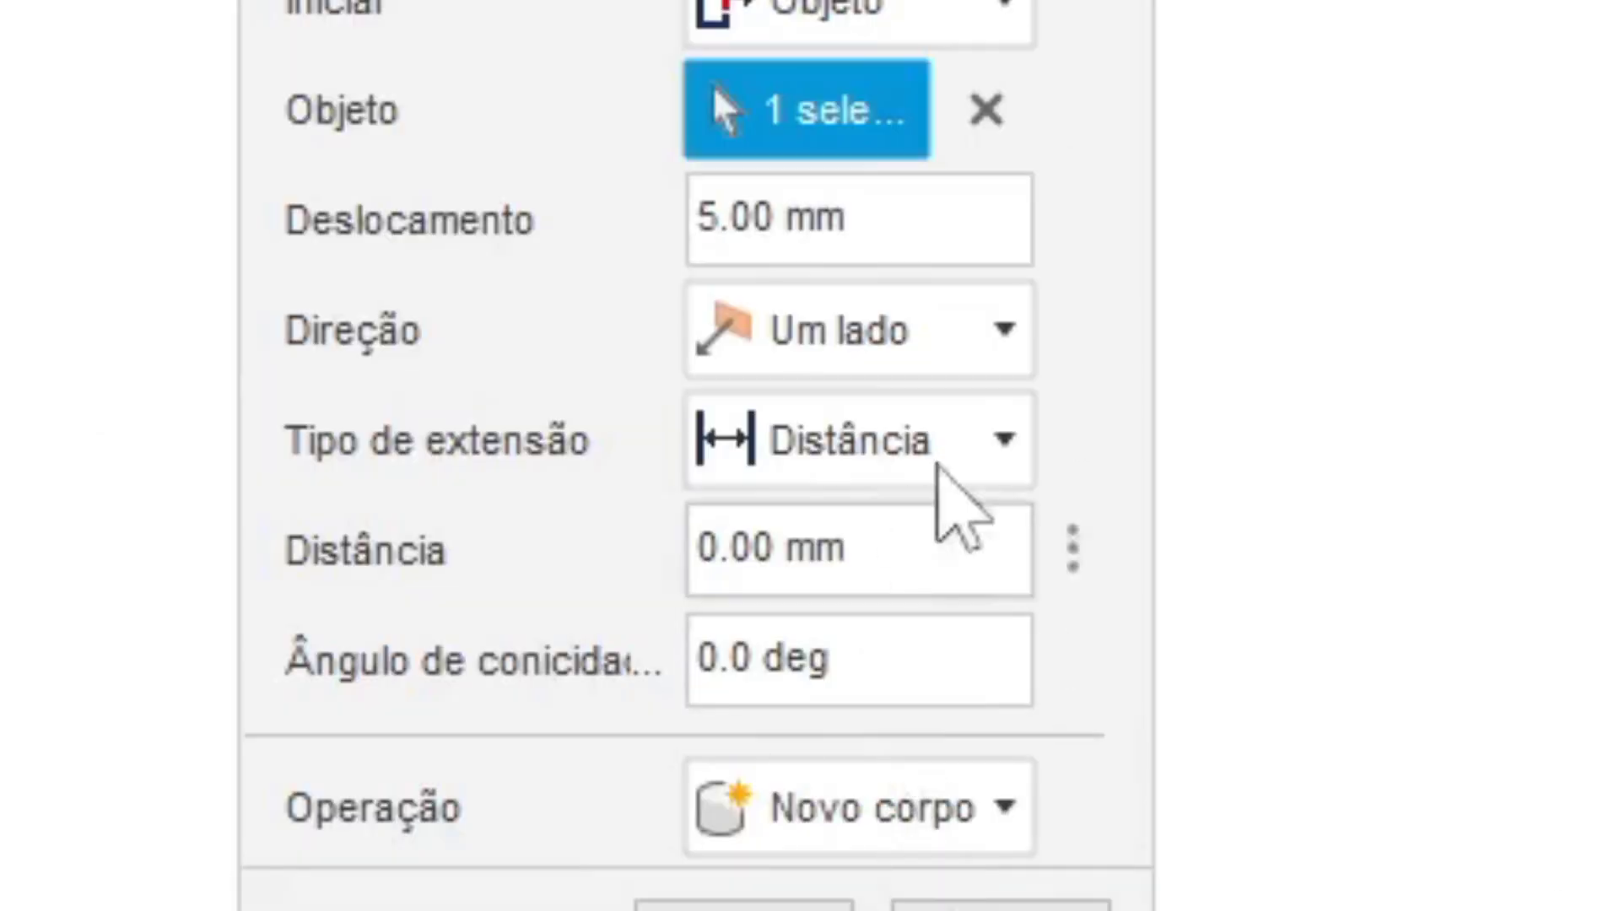
# Step: Make the frame's extrusion two-sided, with 10 mm on side 1 and 15 mm on side 2
pyautogui.click(1000, 331)
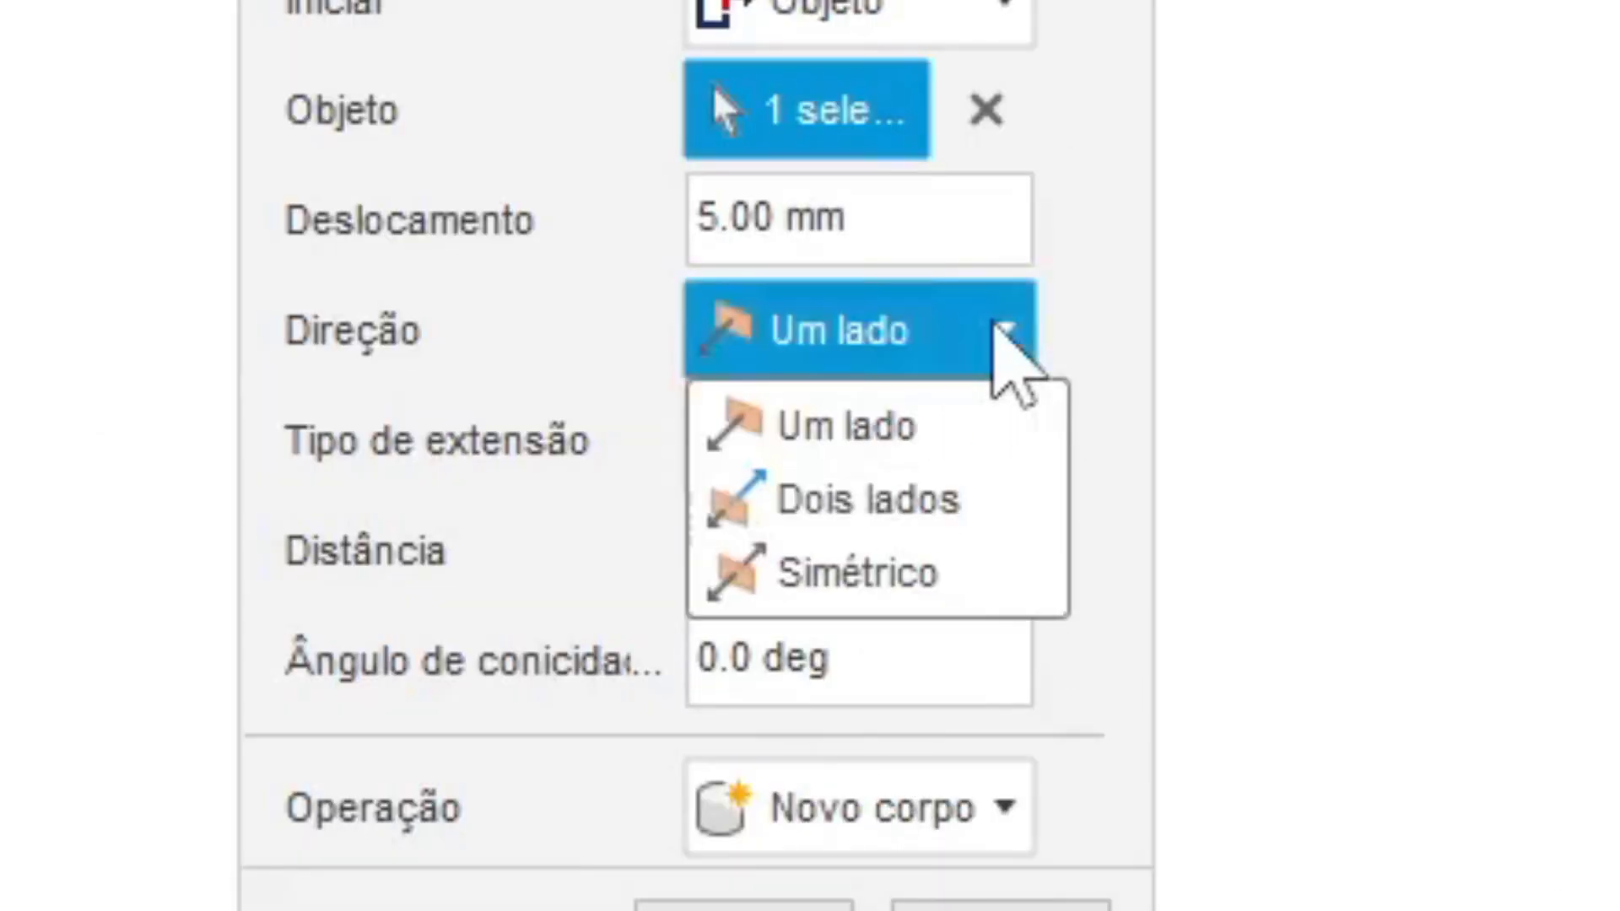
pyautogui.click(1000, 331)
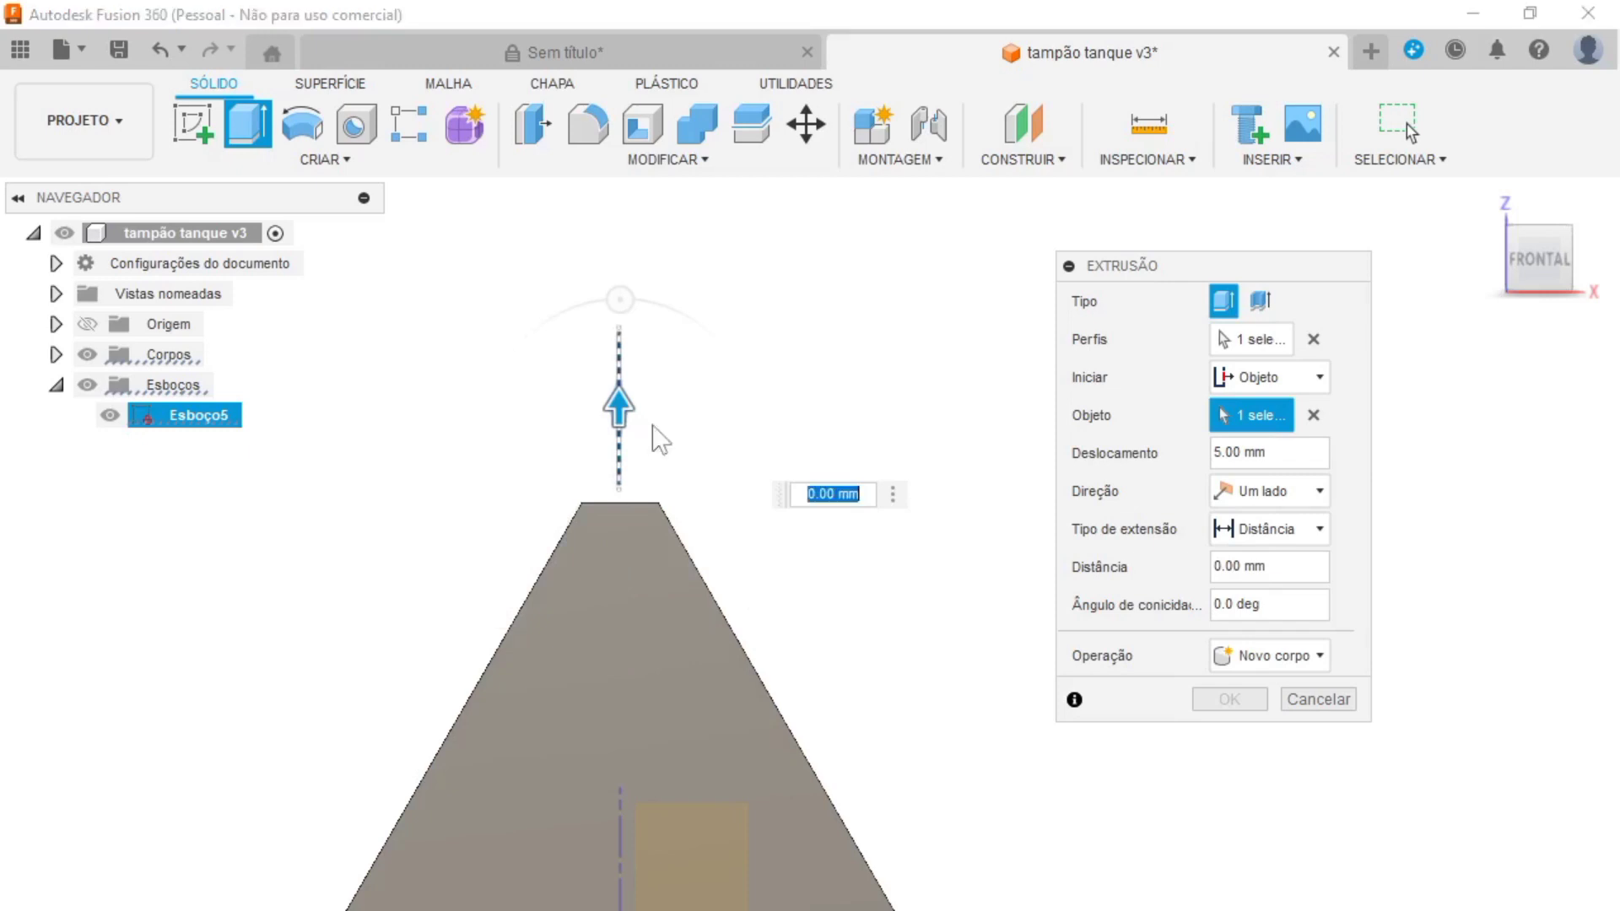
pyautogui.click(1280, 492)
pyautogui.click(1265, 549)
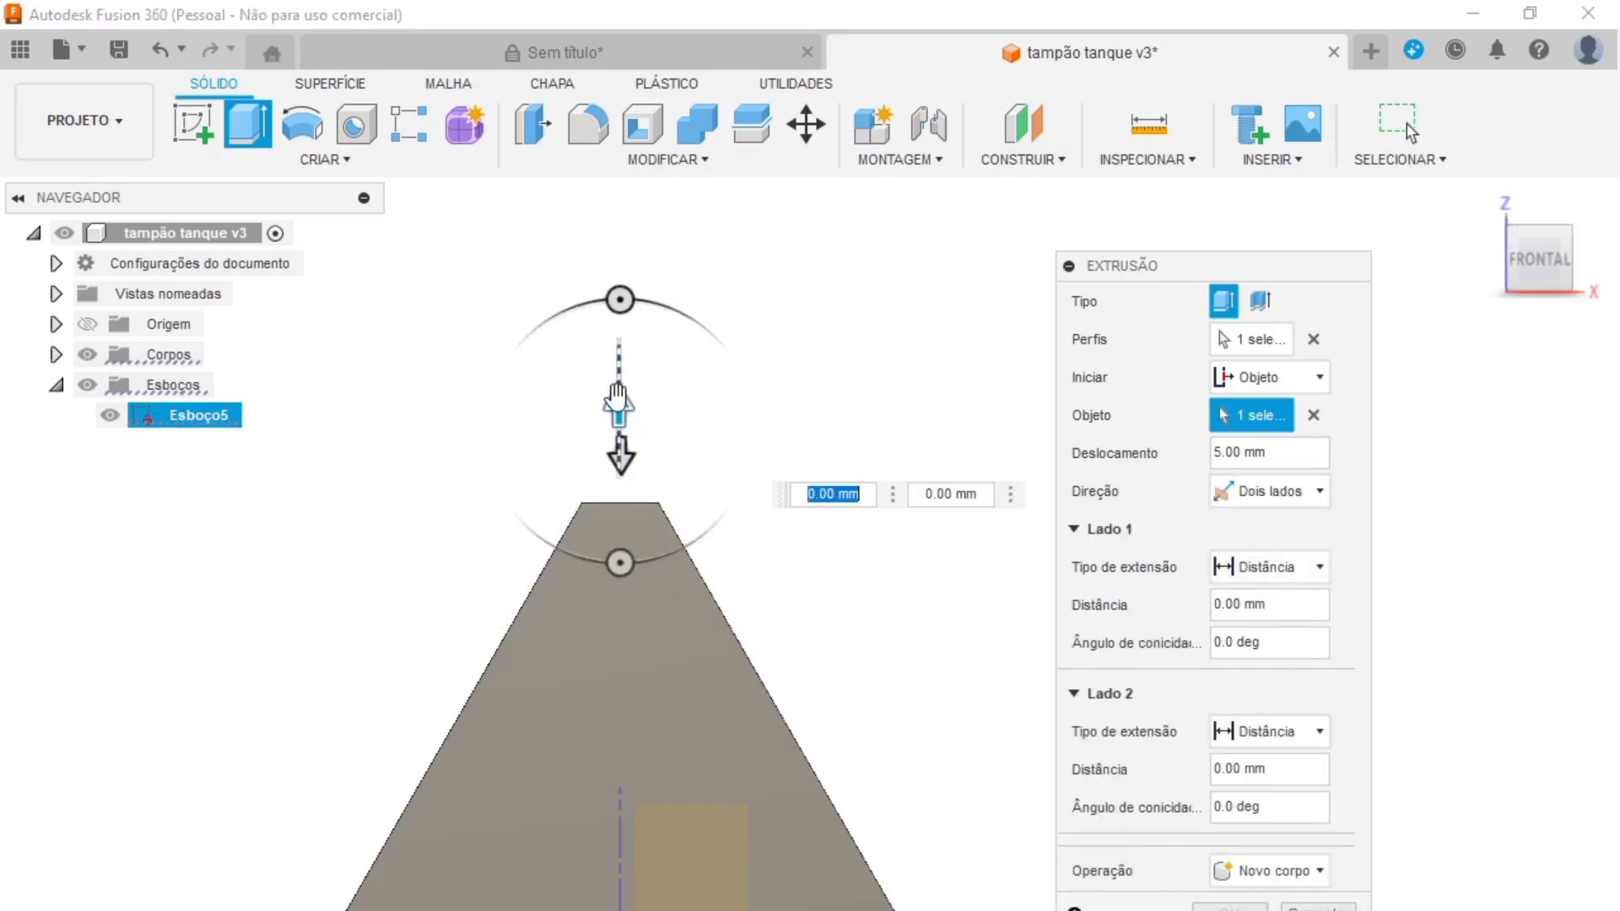
pyautogui.moveTo(618, 394); pyautogui.dragTo(622, 260)
pyautogui.moveTo(622, 452); pyautogui.dragTo(622, 669)
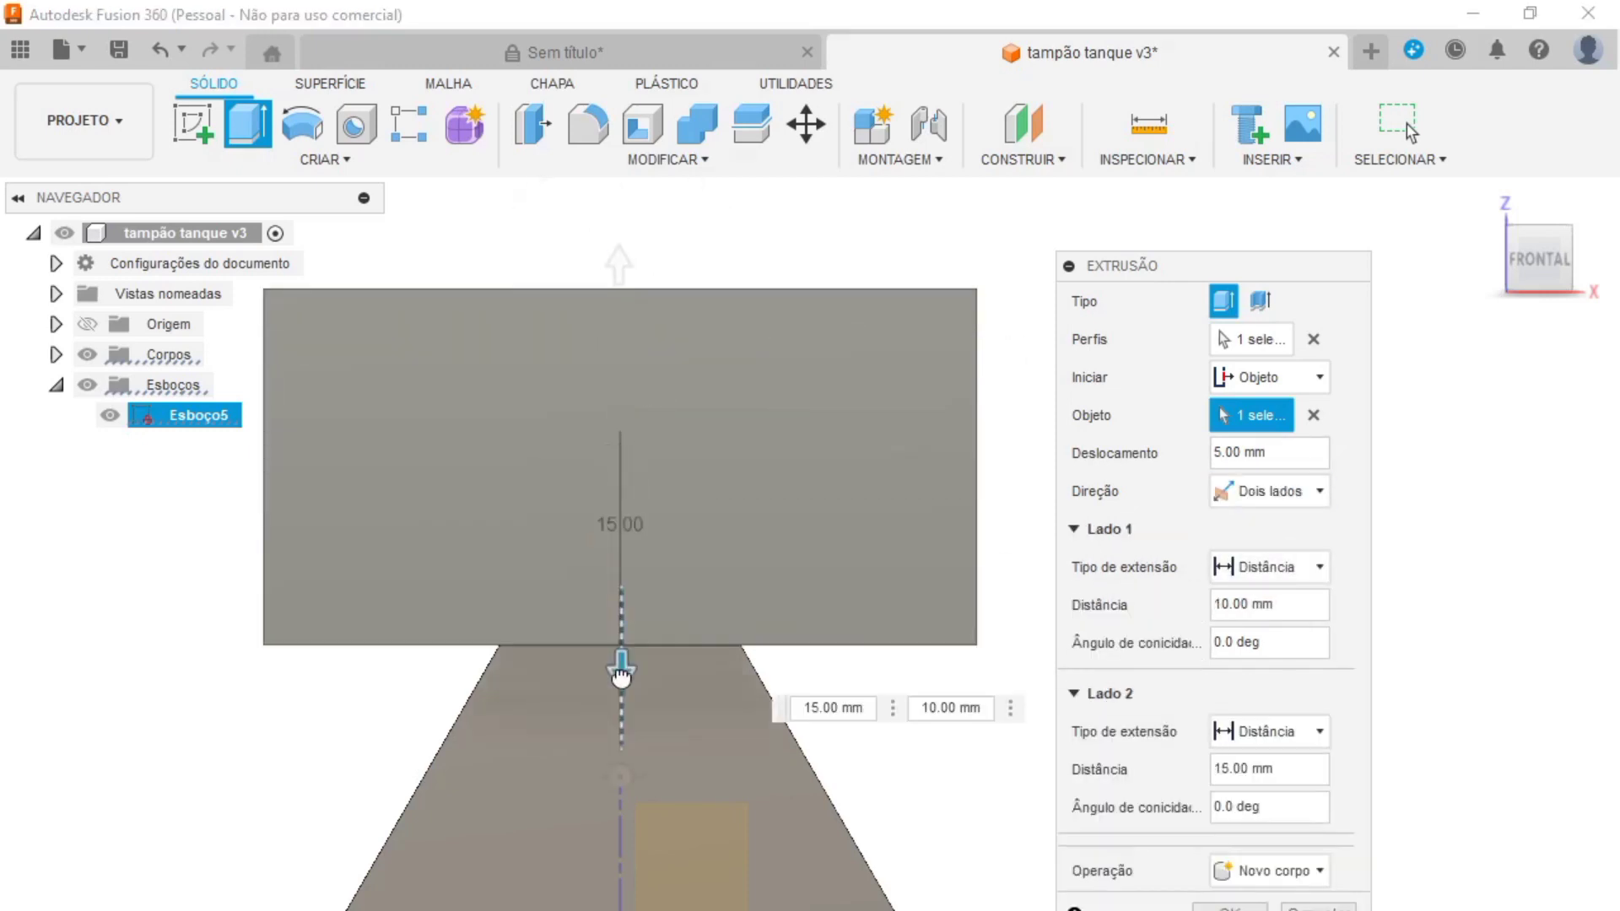
pyautogui.click(1568, 251)
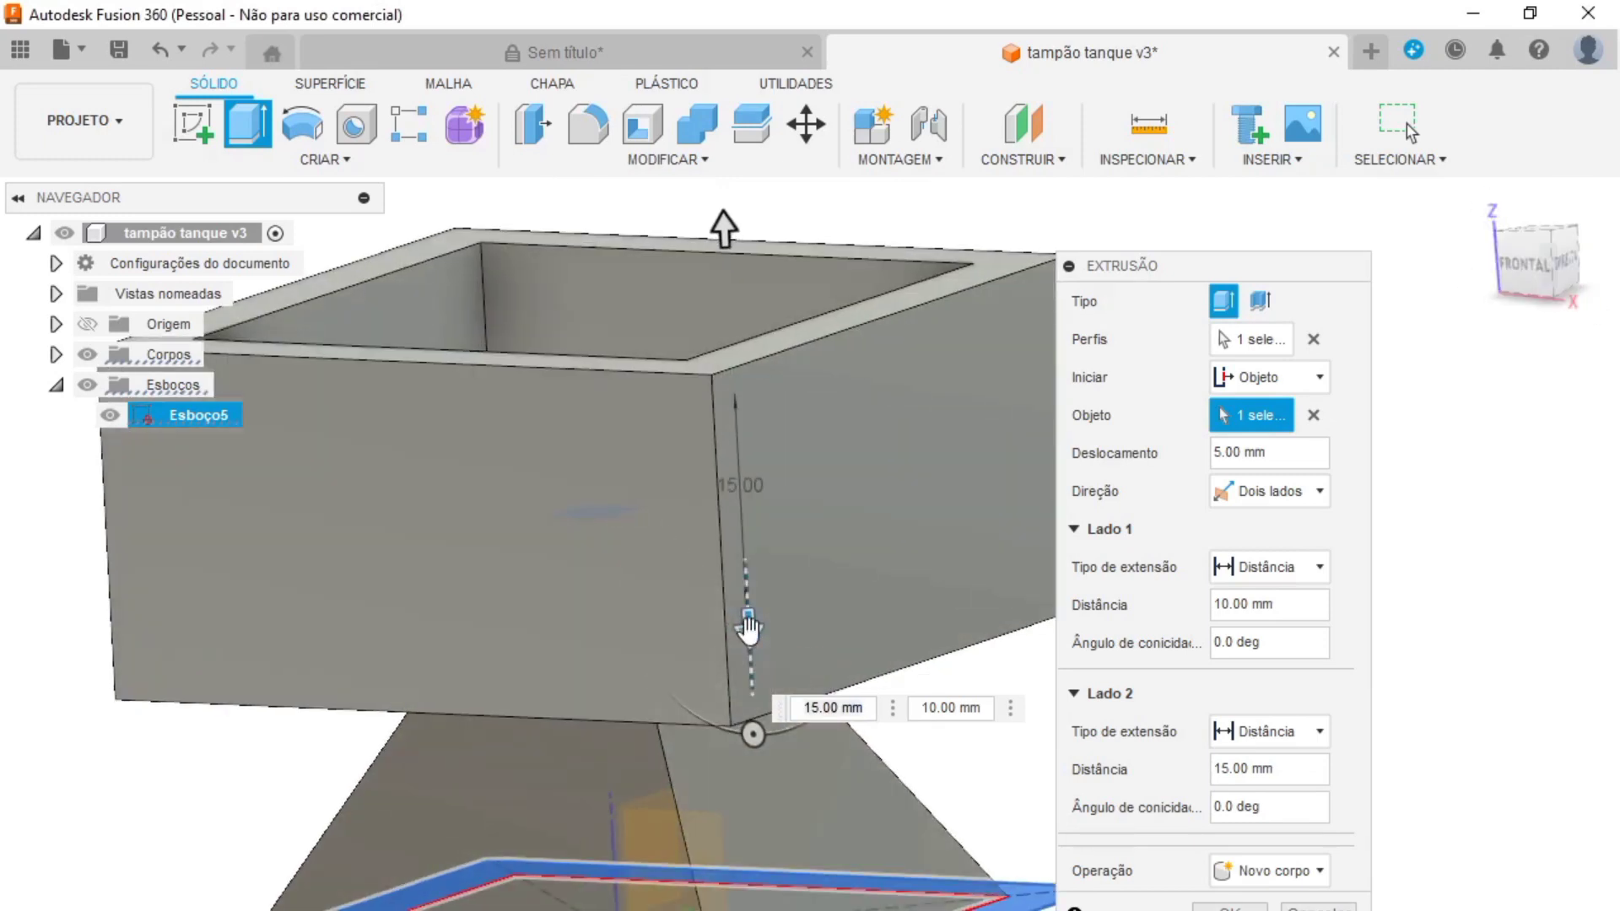
# Step: Reduce side 2's distance to 0 mm and try other distances for the two-sided extrusion
pyautogui.moveTo(747, 624); pyautogui.dragTo(748, 509)
pyautogui.scroll(-3, 749, 509)
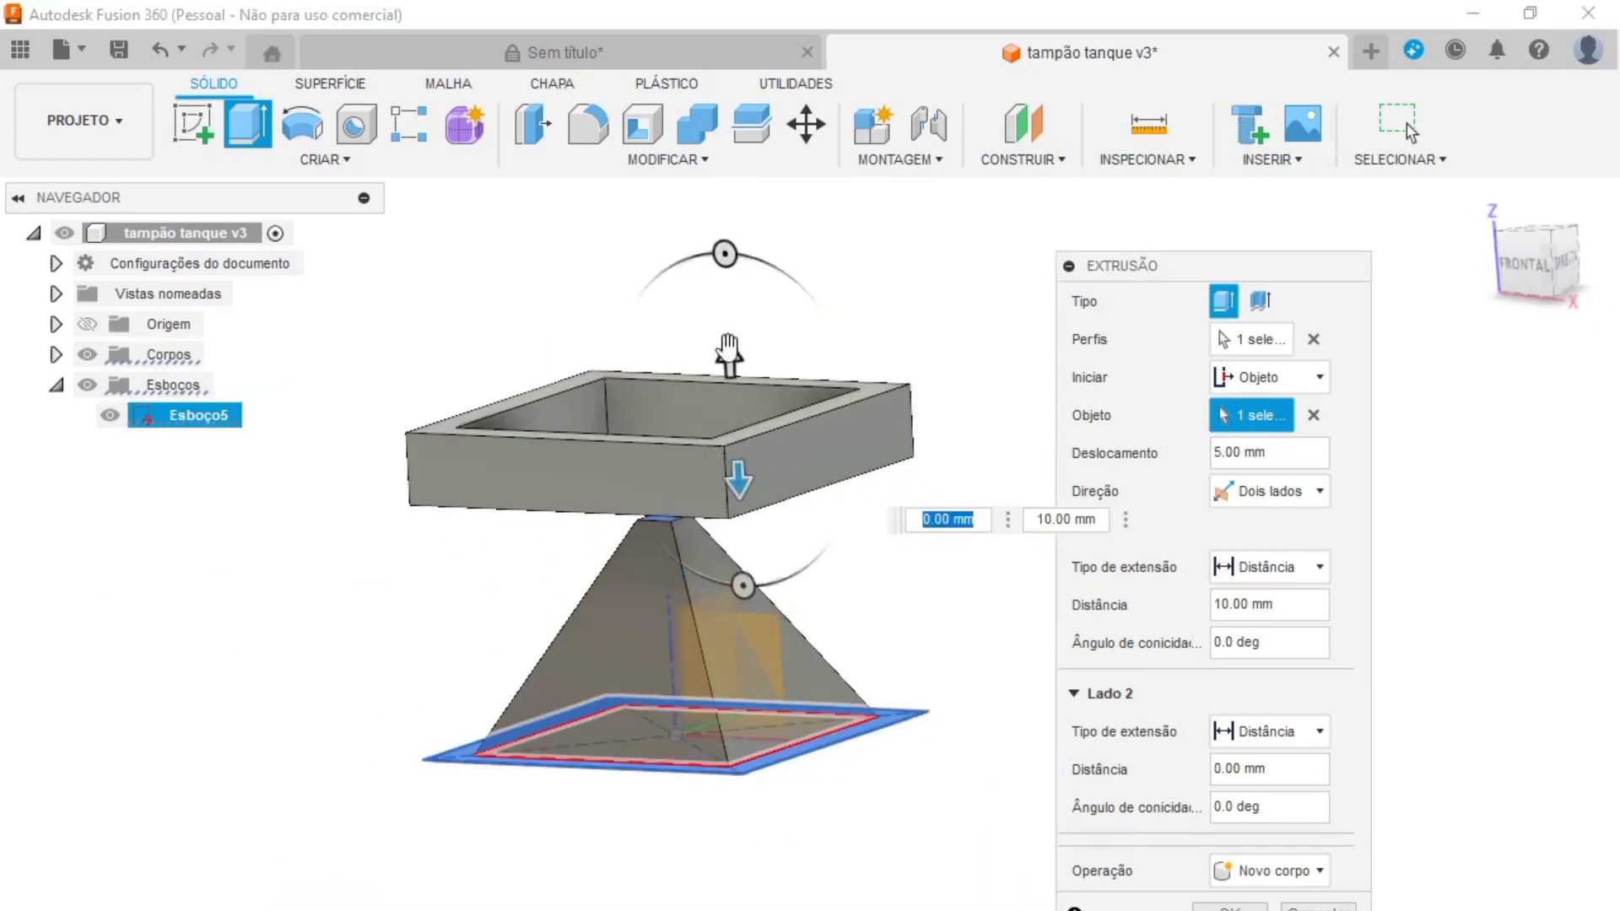
pyautogui.moveTo(728, 352); pyautogui.dragTo(724, 207)
pyautogui.moveTo(729, 449); pyautogui.dragTo(723, 302)
# Step: Make the extrusion symmetric about its start plane, trying a 10 mm distance and varying it in both directions
pyautogui.scroll(-4, 683, 488)
pyautogui.moveTo(686, 498); pyautogui.dragTo(682, 671, button='middle')
pyautogui.moveTo(727, 483); pyautogui.dragTo(755, 624, button='middle')
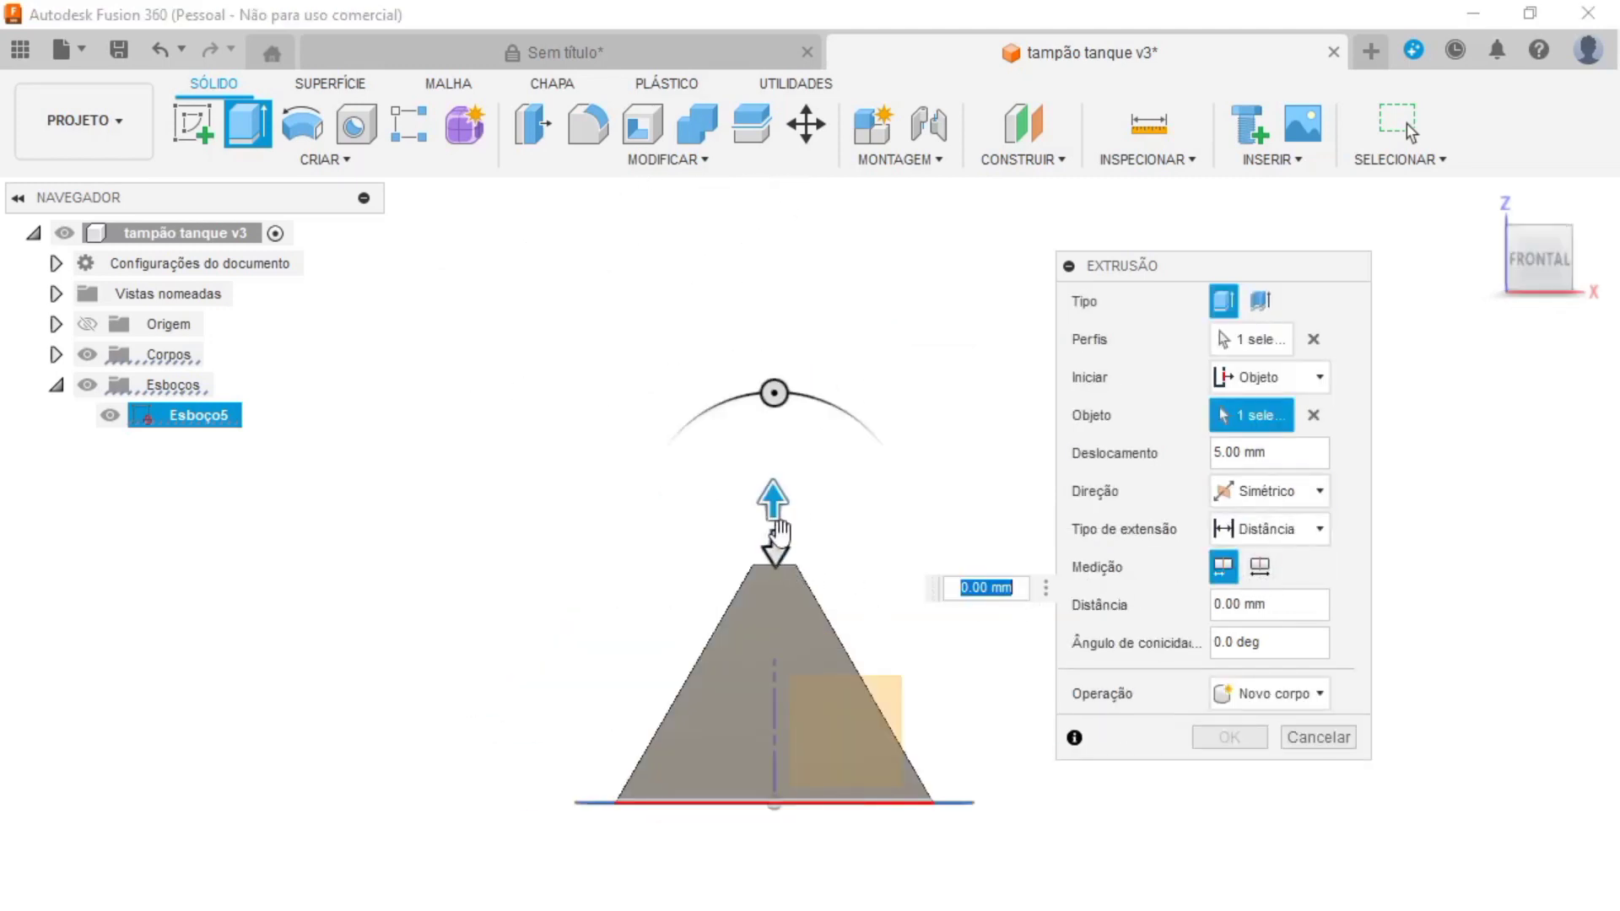
pyautogui.moveTo(773, 496); pyautogui.dragTo(771, 388)
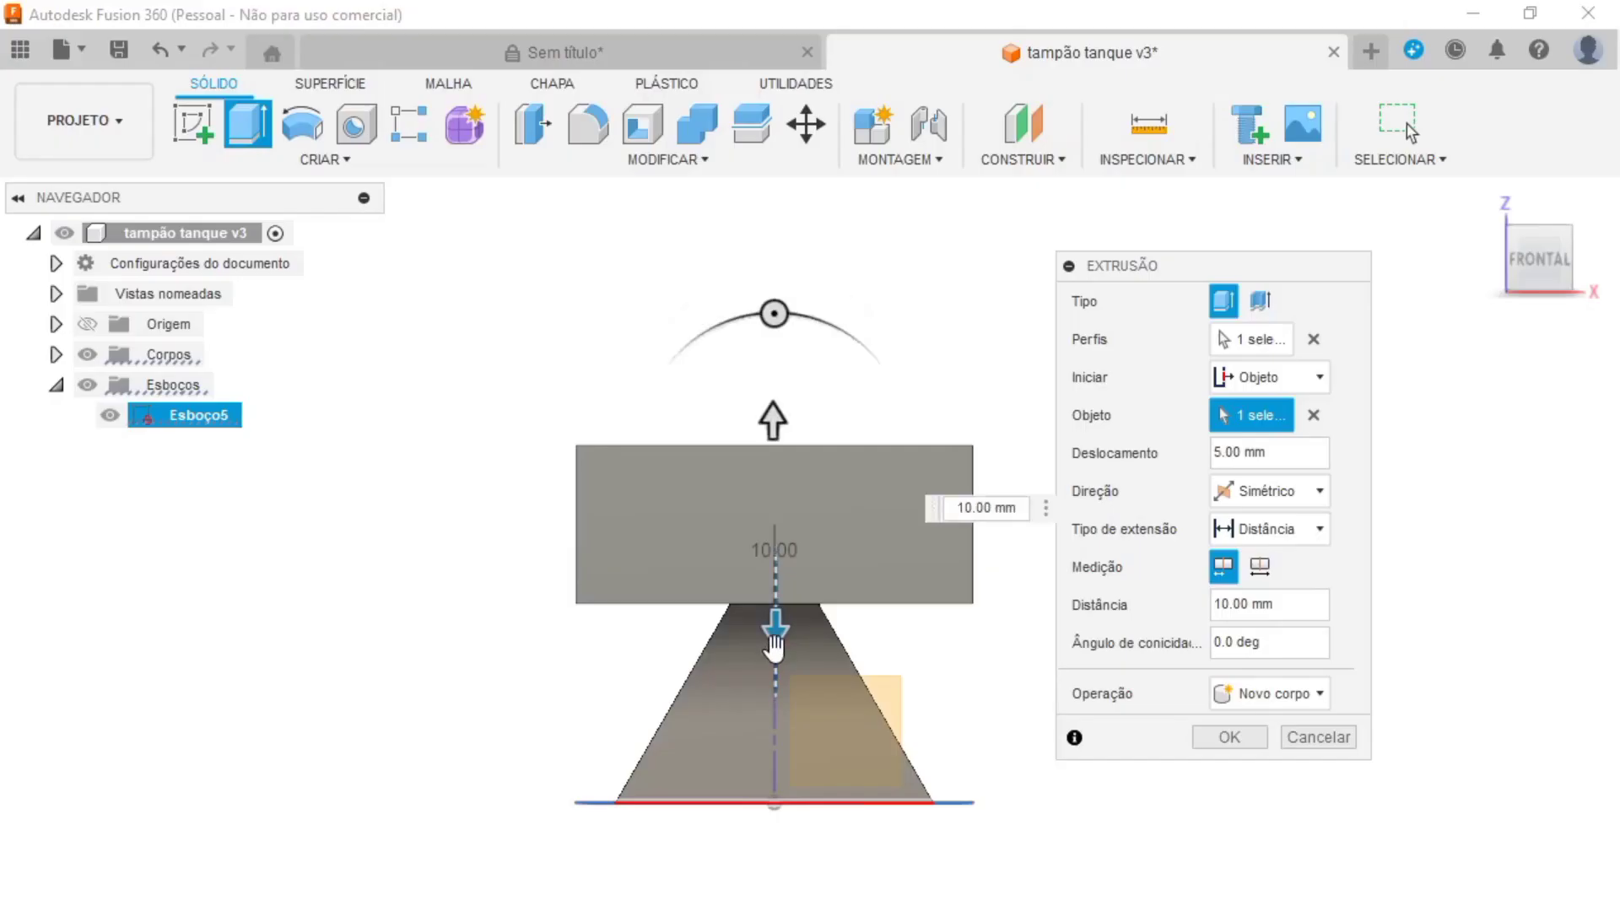
pyautogui.moveTo(771, 418); pyautogui.dragTo(772, 344)
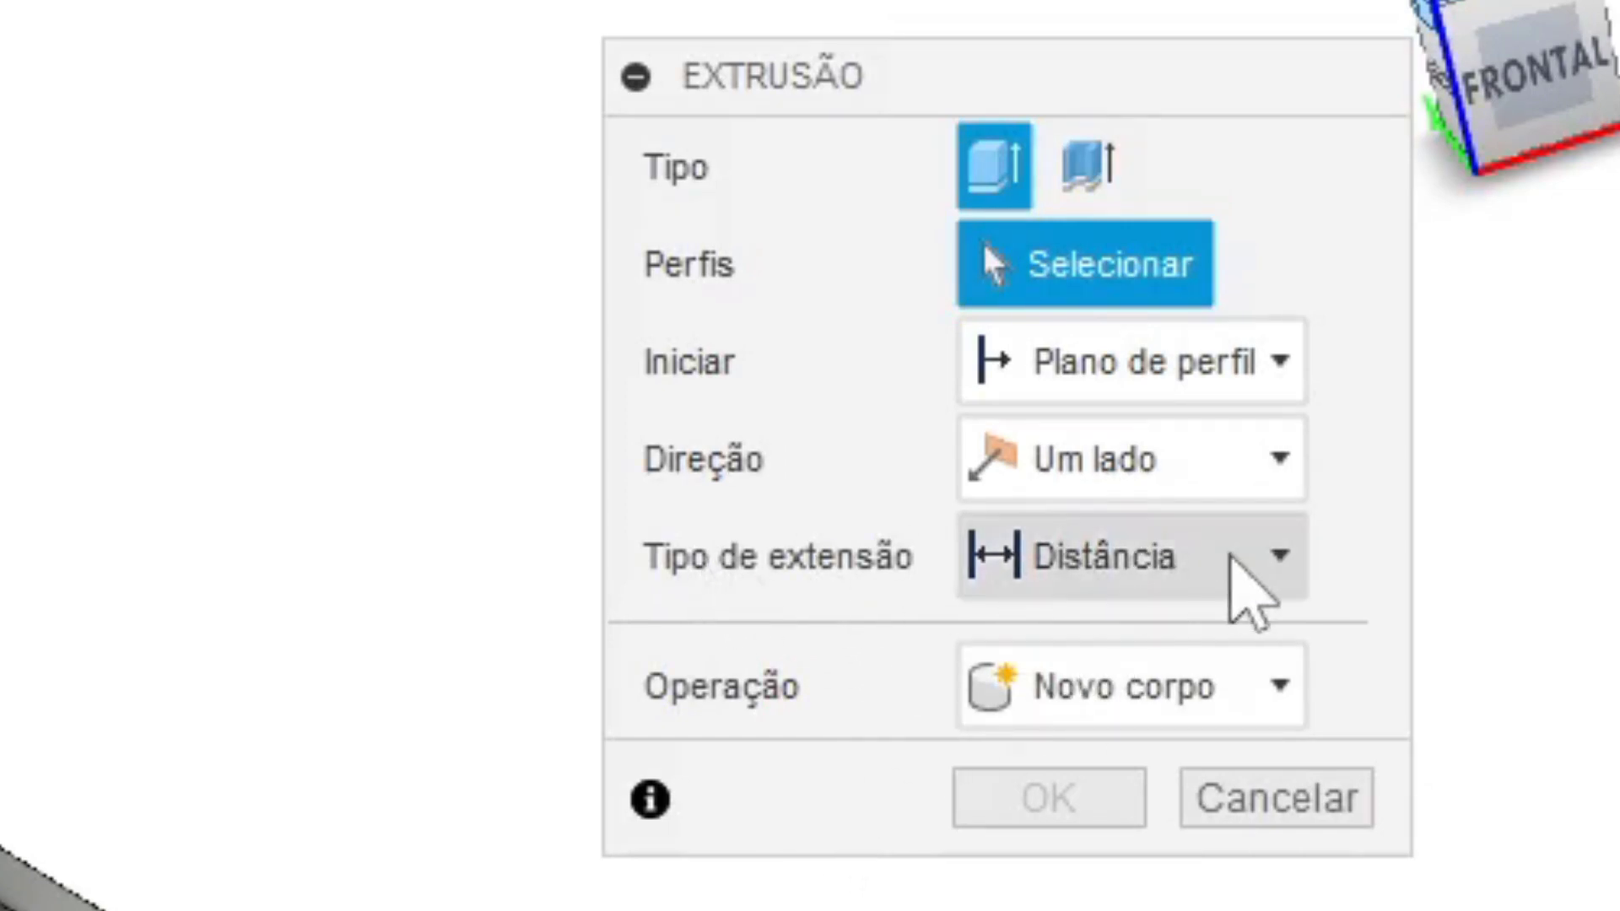
pyautogui.click(1217, 556)
pyautogui.click(1217, 556)
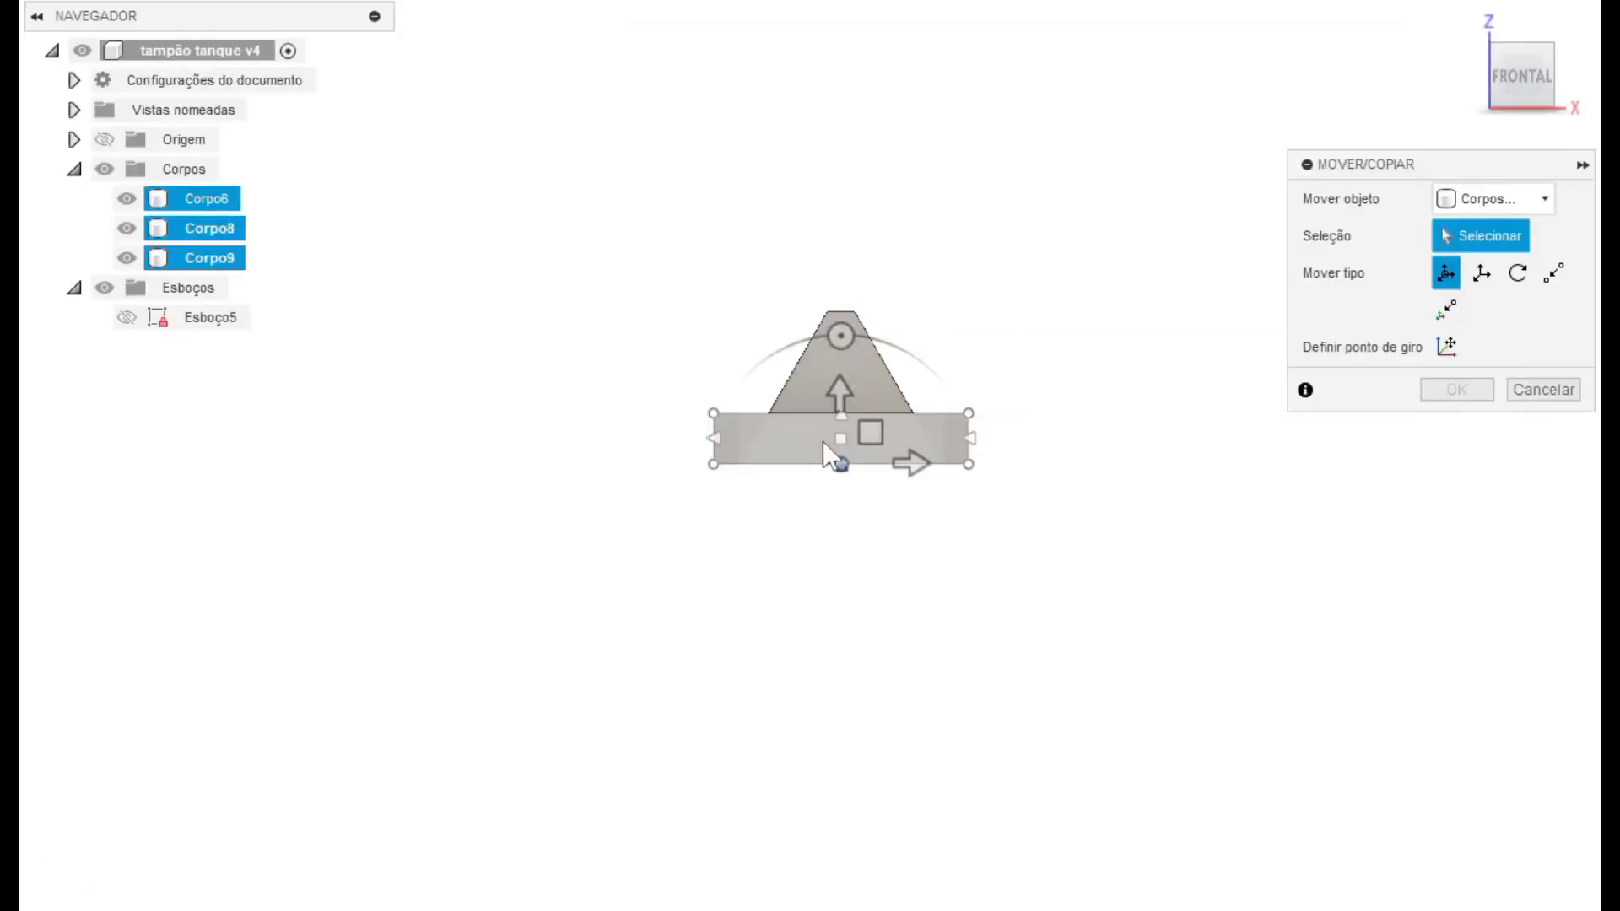
# Step: Create a copy of the frame and tapered block, placed beside the original along the X axis
pyautogui.click(822, 440)
pyautogui.click(1446, 606)
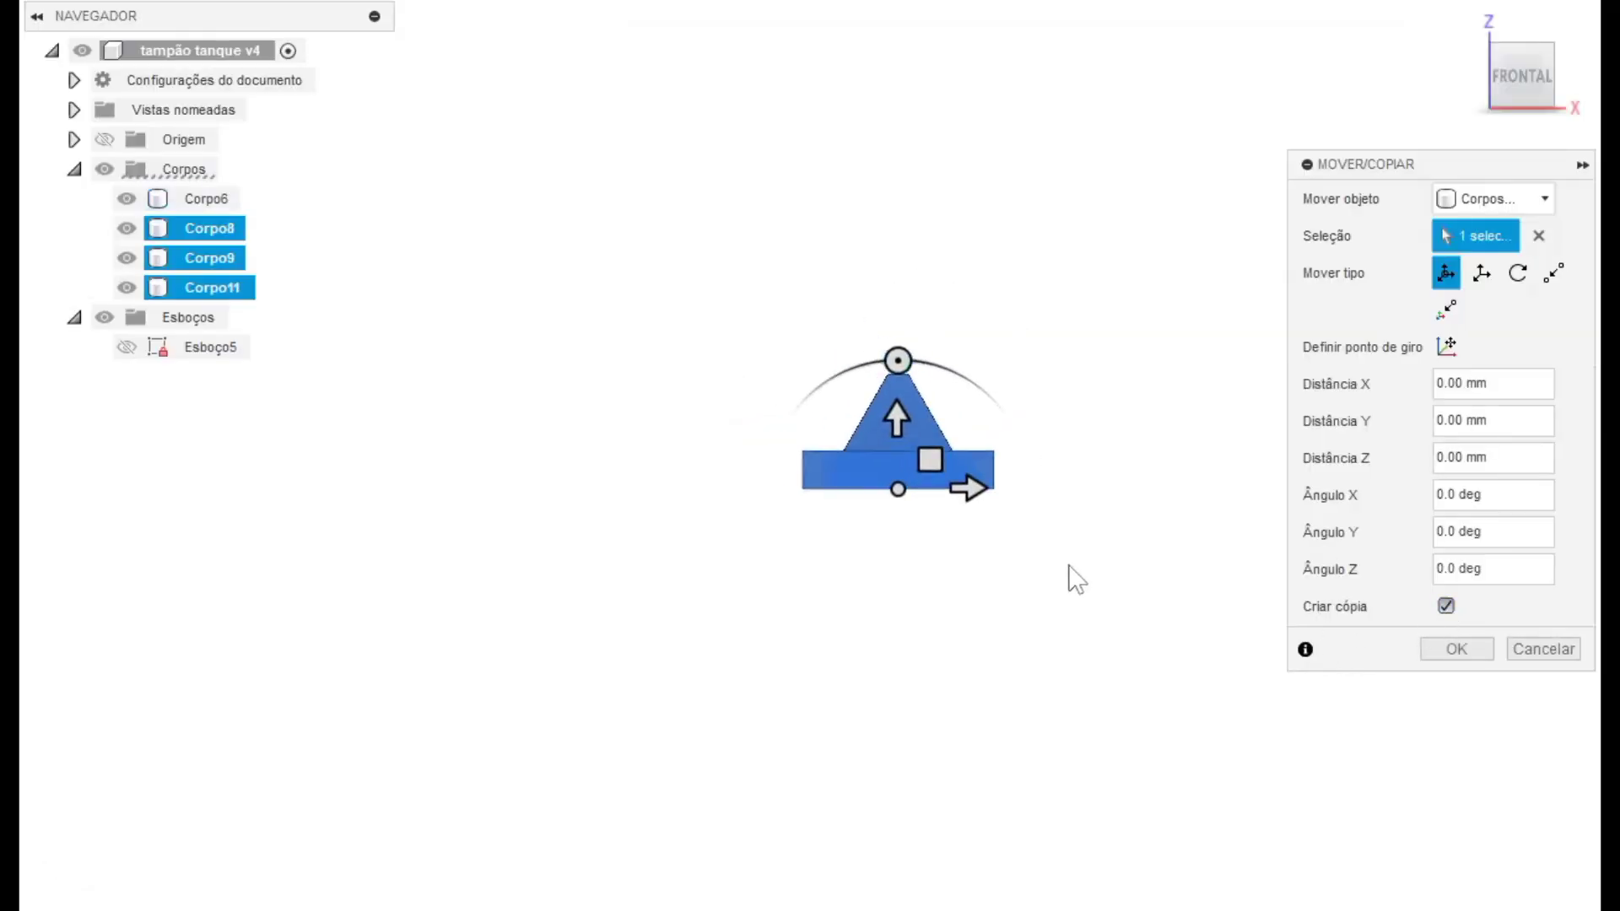
pyautogui.moveTo(1069, 571); pyautogui.dragTo(563, 578, button='middle')
pyautogui.moveTo(494, 509); pyautogui.dragTo(729, 507)
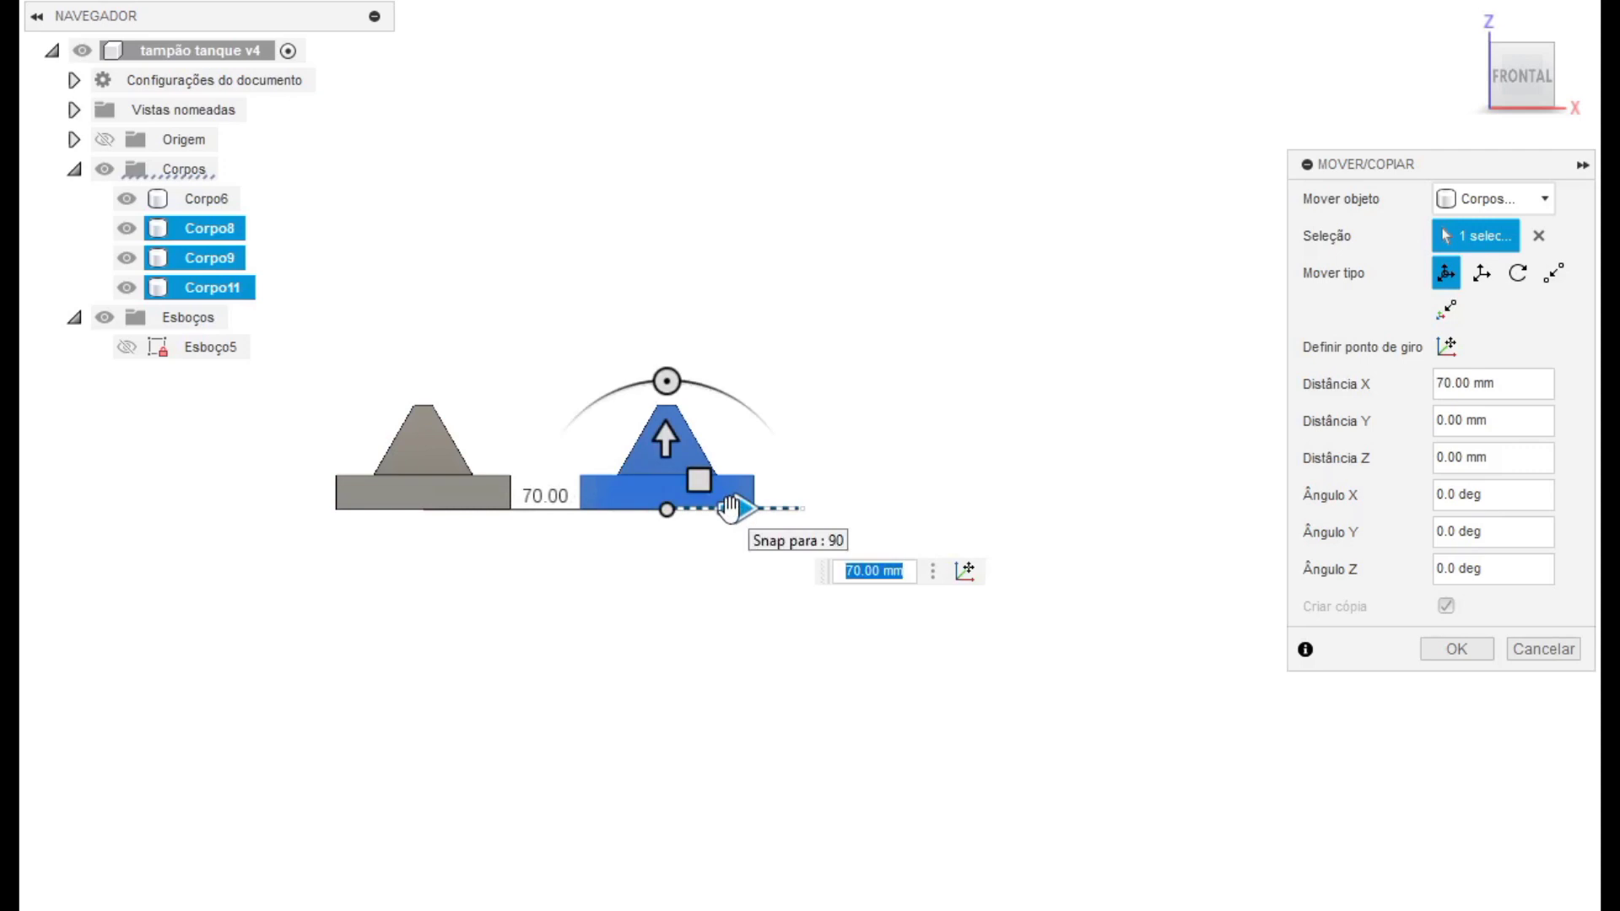
pyautogui.press('Return')
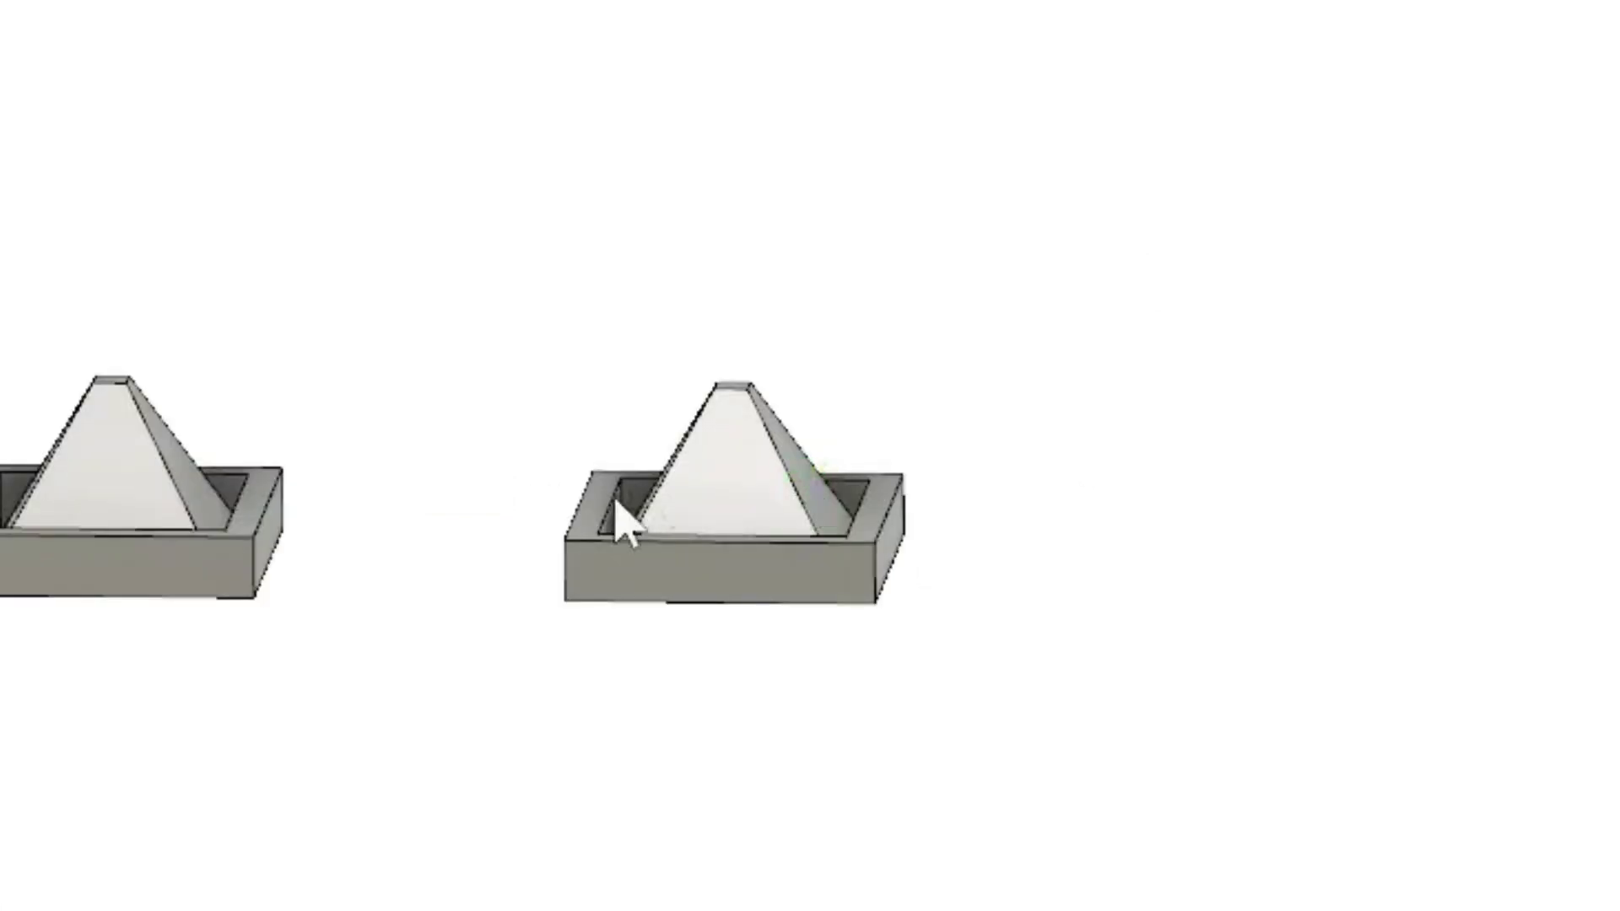
# Step: Try extruding the original frame's side face 50 mm to reach the copied frame
pyautogui.scroll(6, 274, 565)
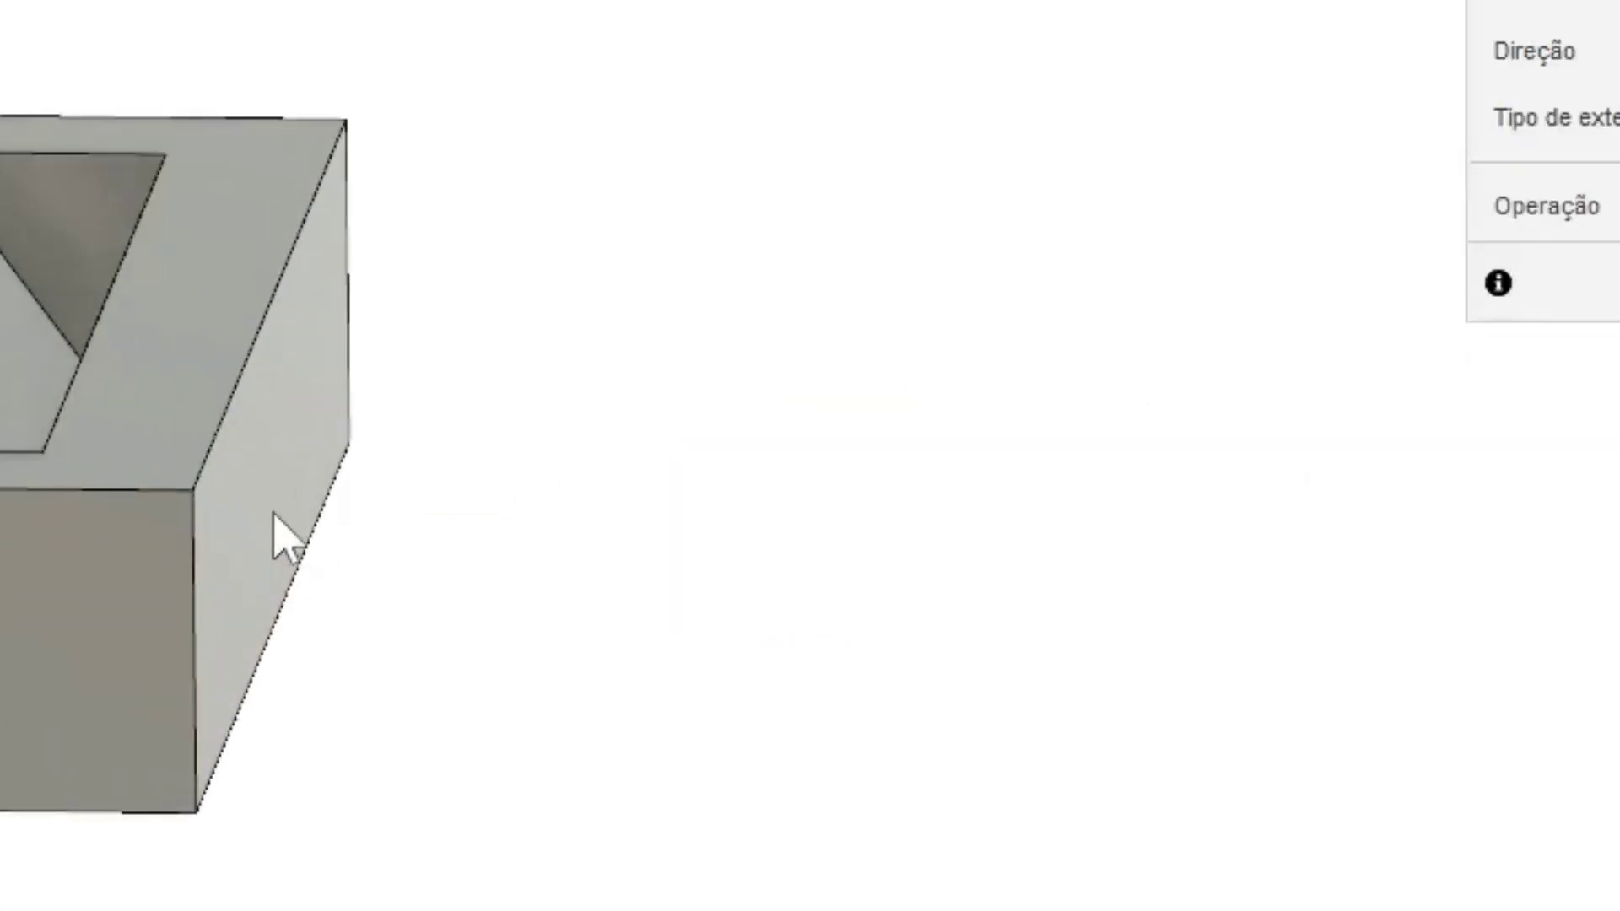
pyautogui.click(283, 533)
pyautogui.scroll(-8, 283, 533)
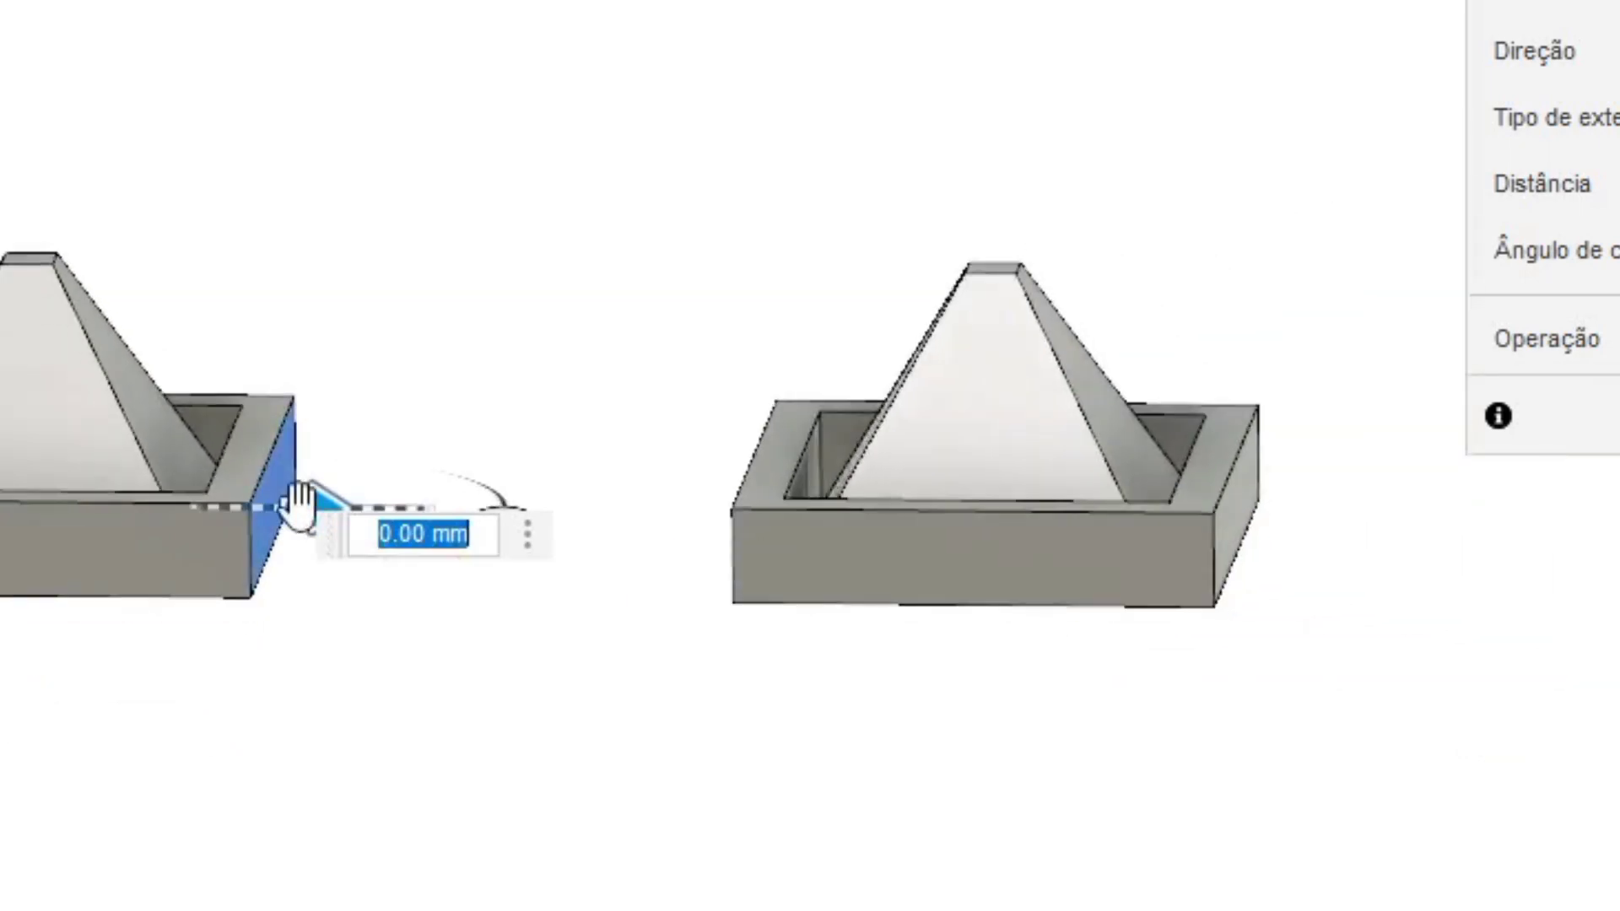
pyautogui.keyDown('shift'); pyautogui.moveTo(802, 472); pyautogui.dragTo(809, 507, button='middle'); pyautogui.keyUp('shift')
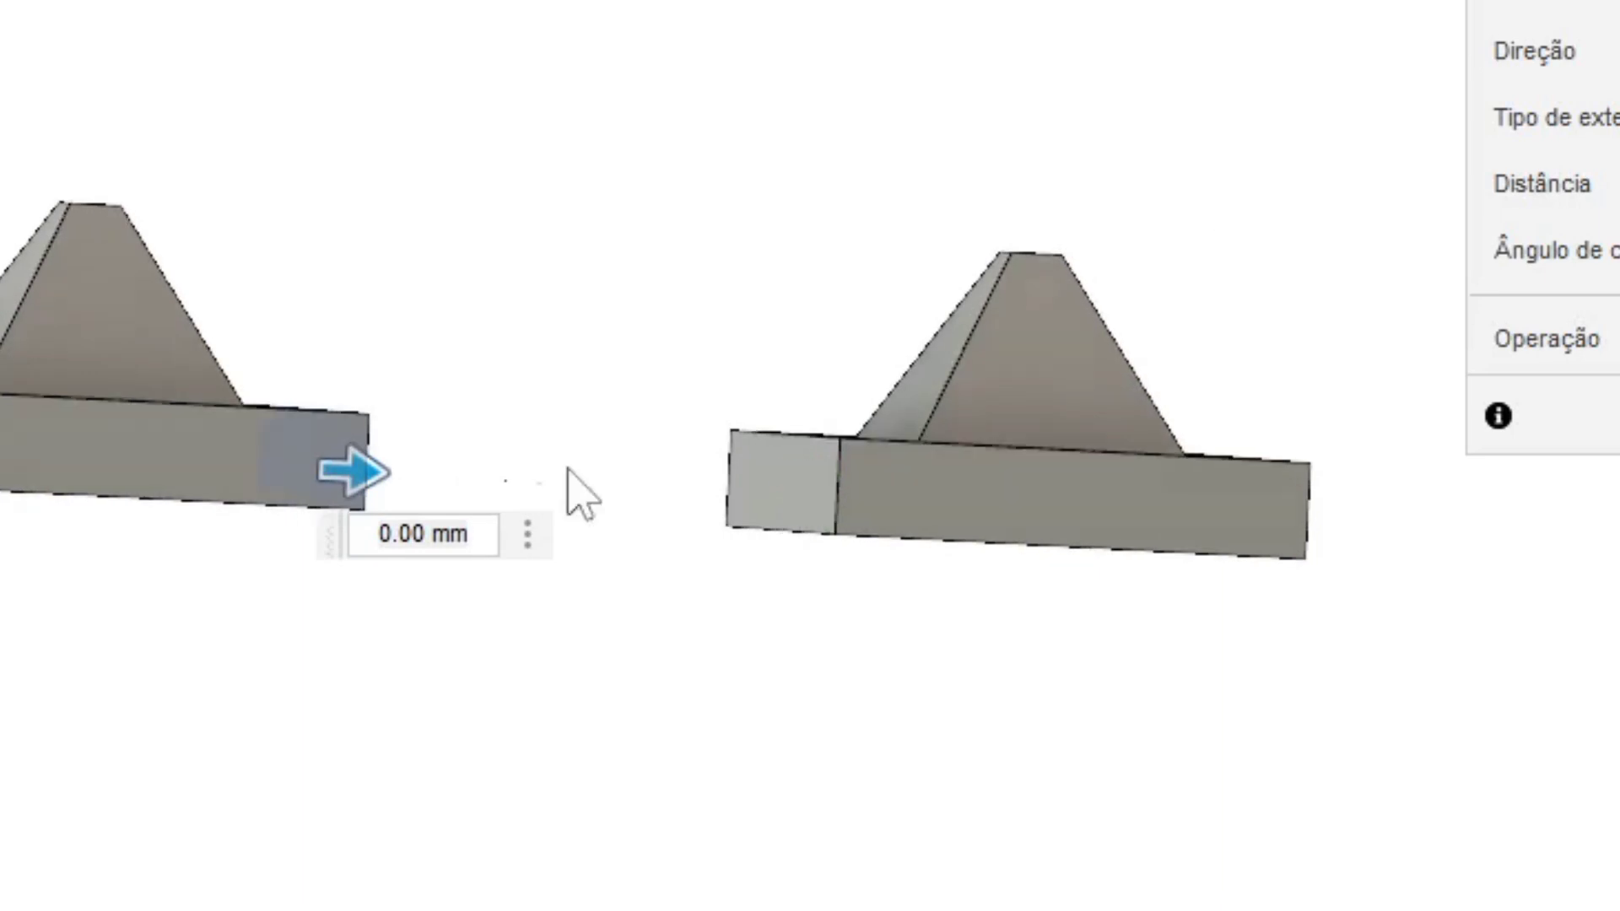
pyautogui.click(354, 463)
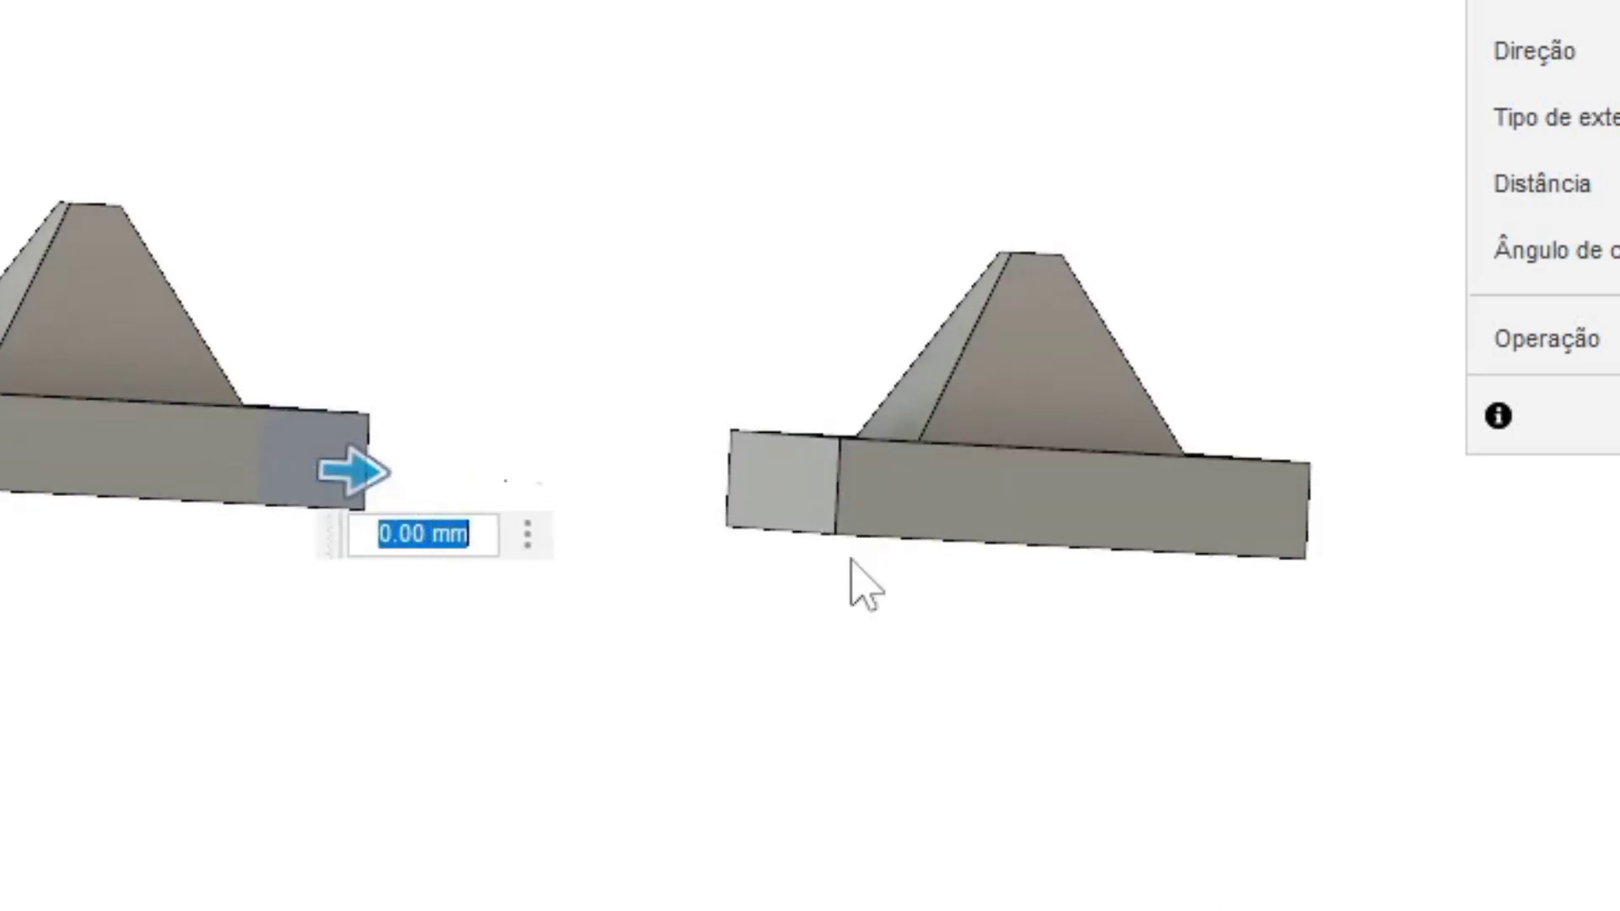
pyautogui.click(793, 502)
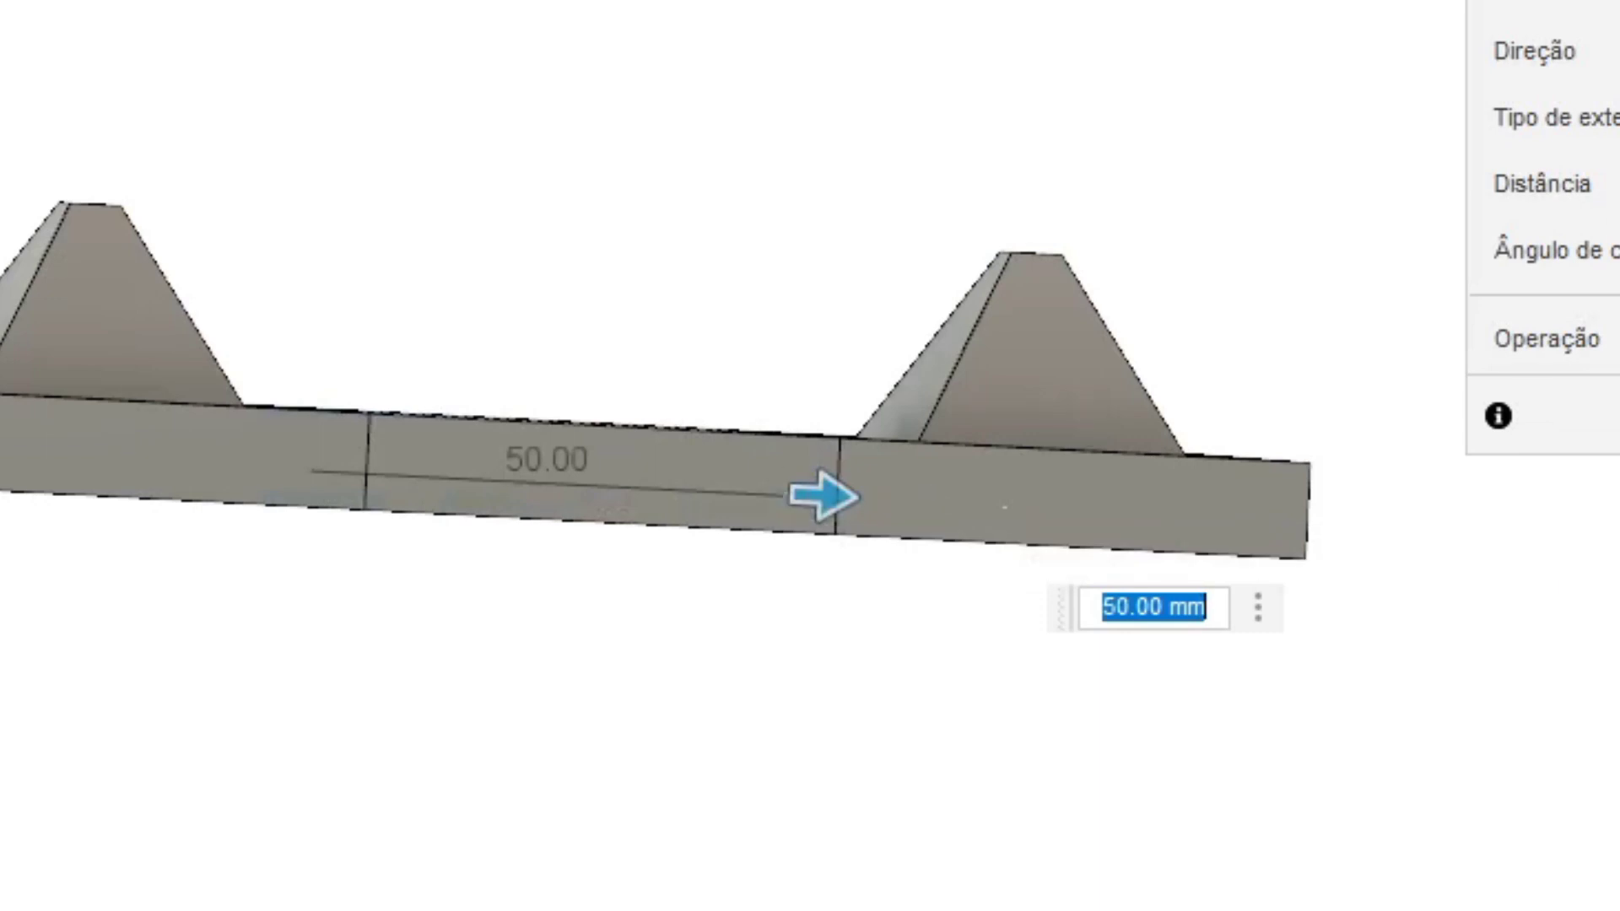
# Step: Move the copied frame and tapered block -20 mm along Z
pyautogui.keyDown('shift'); pyautogui.moveTo(810, 338); pyautogui.dragTo(810, 510, button='middle'); pyautogui.keyUp('shift')
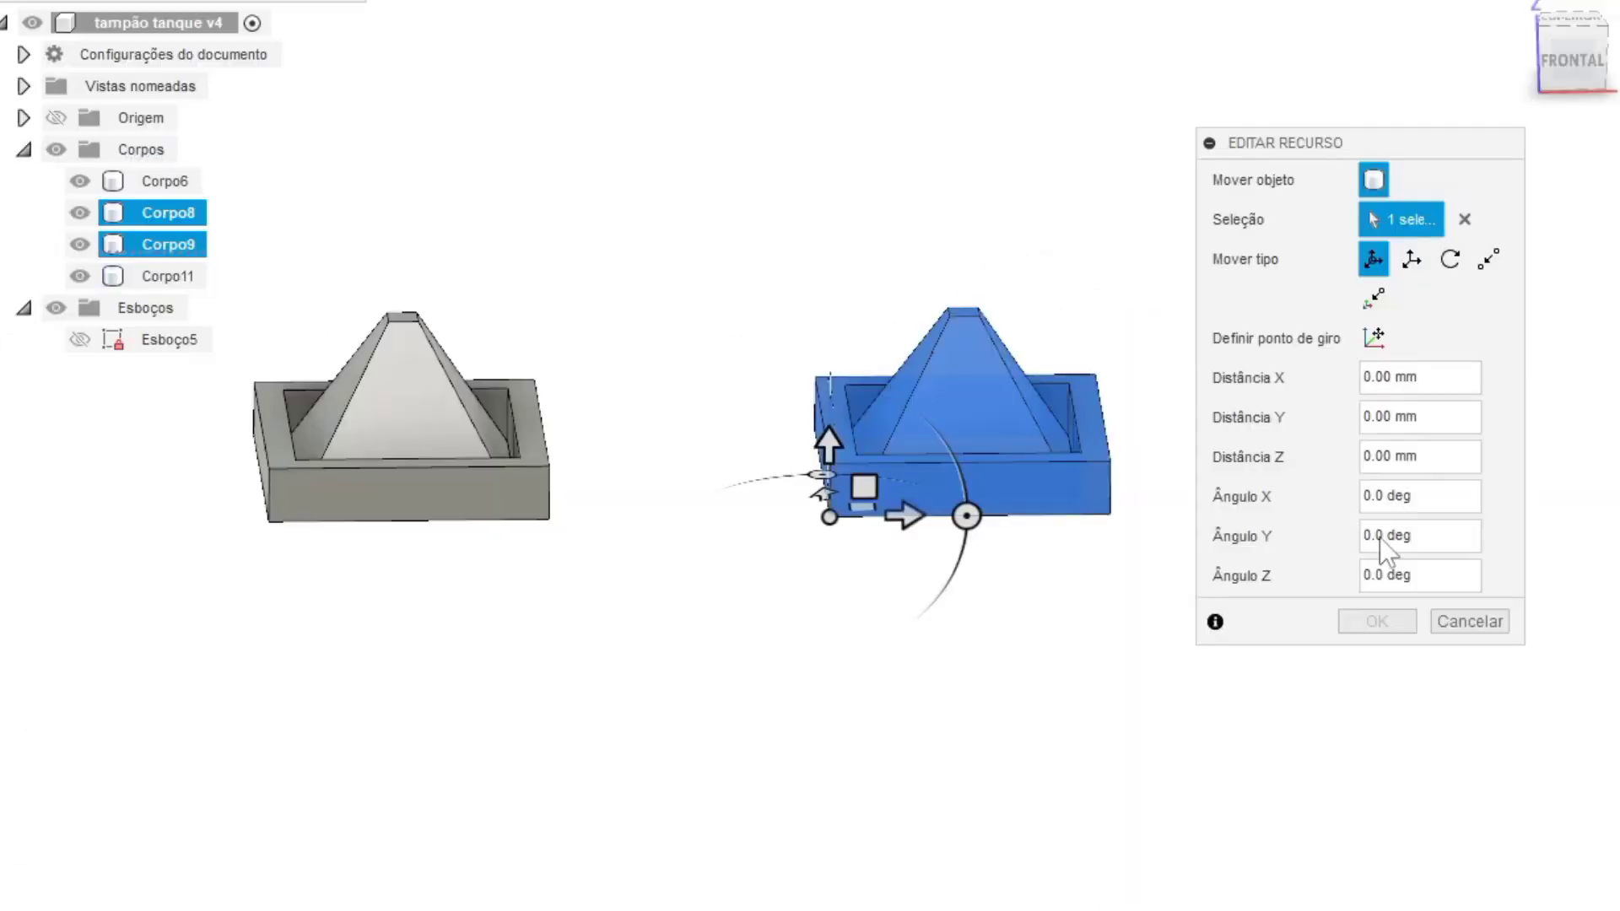
pyautogui.moveTo(818, 386); pyautogui.dragTo(815, 498)
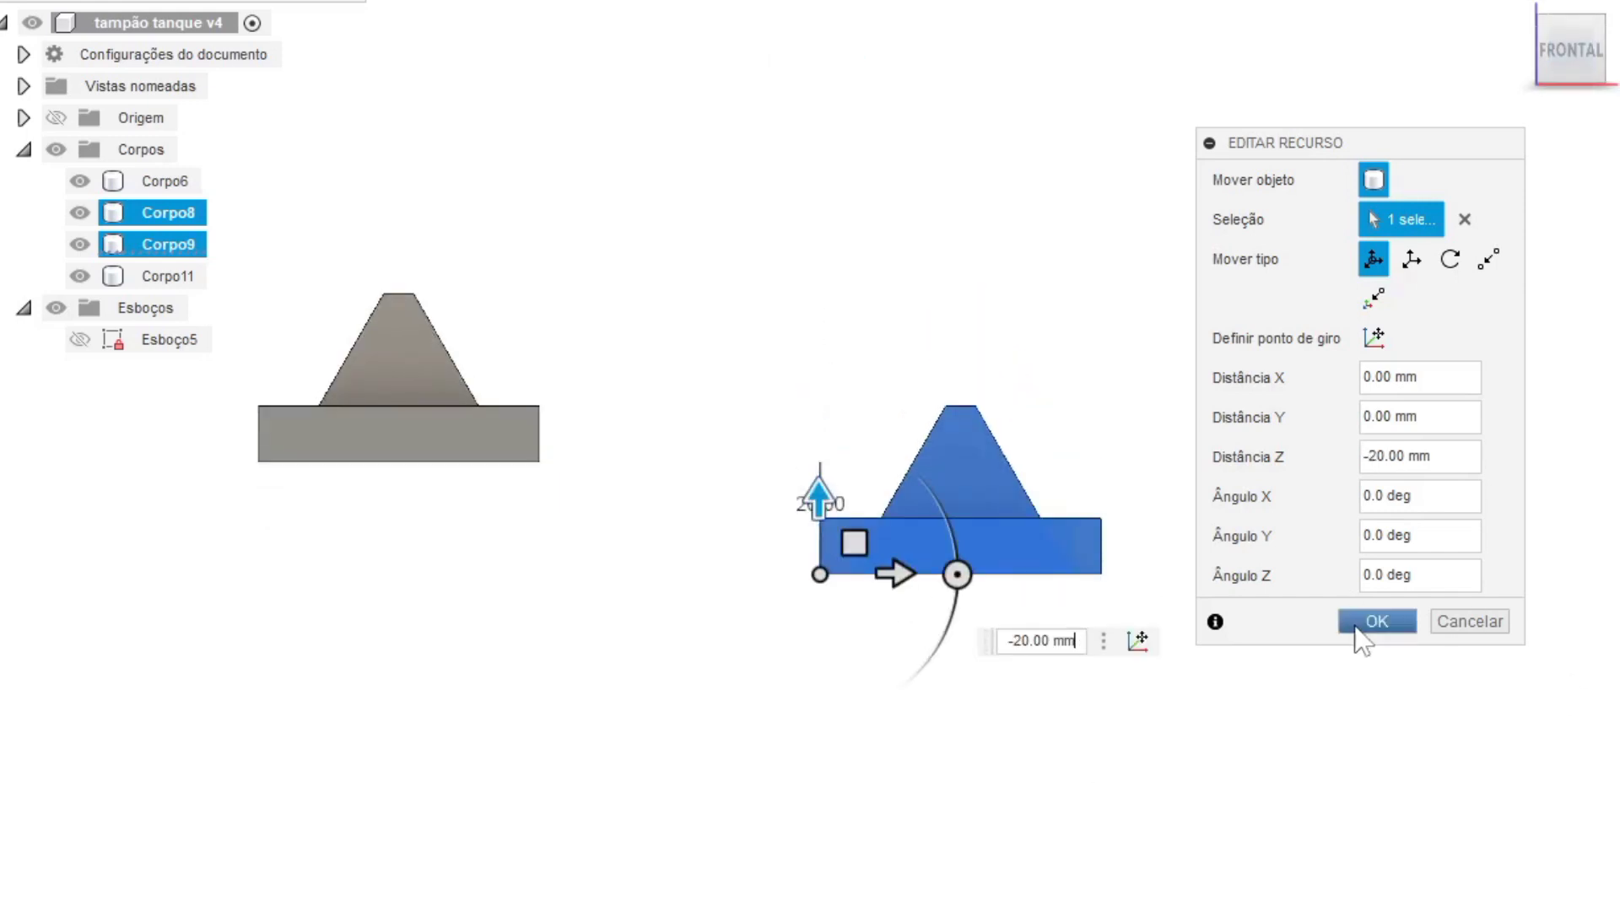
pyautogui.click(1363, 625)
# Step: Extrude the original frame's side face 68.403 mm toward the lowered copy, using the Join operation
pyautogui.press('e')
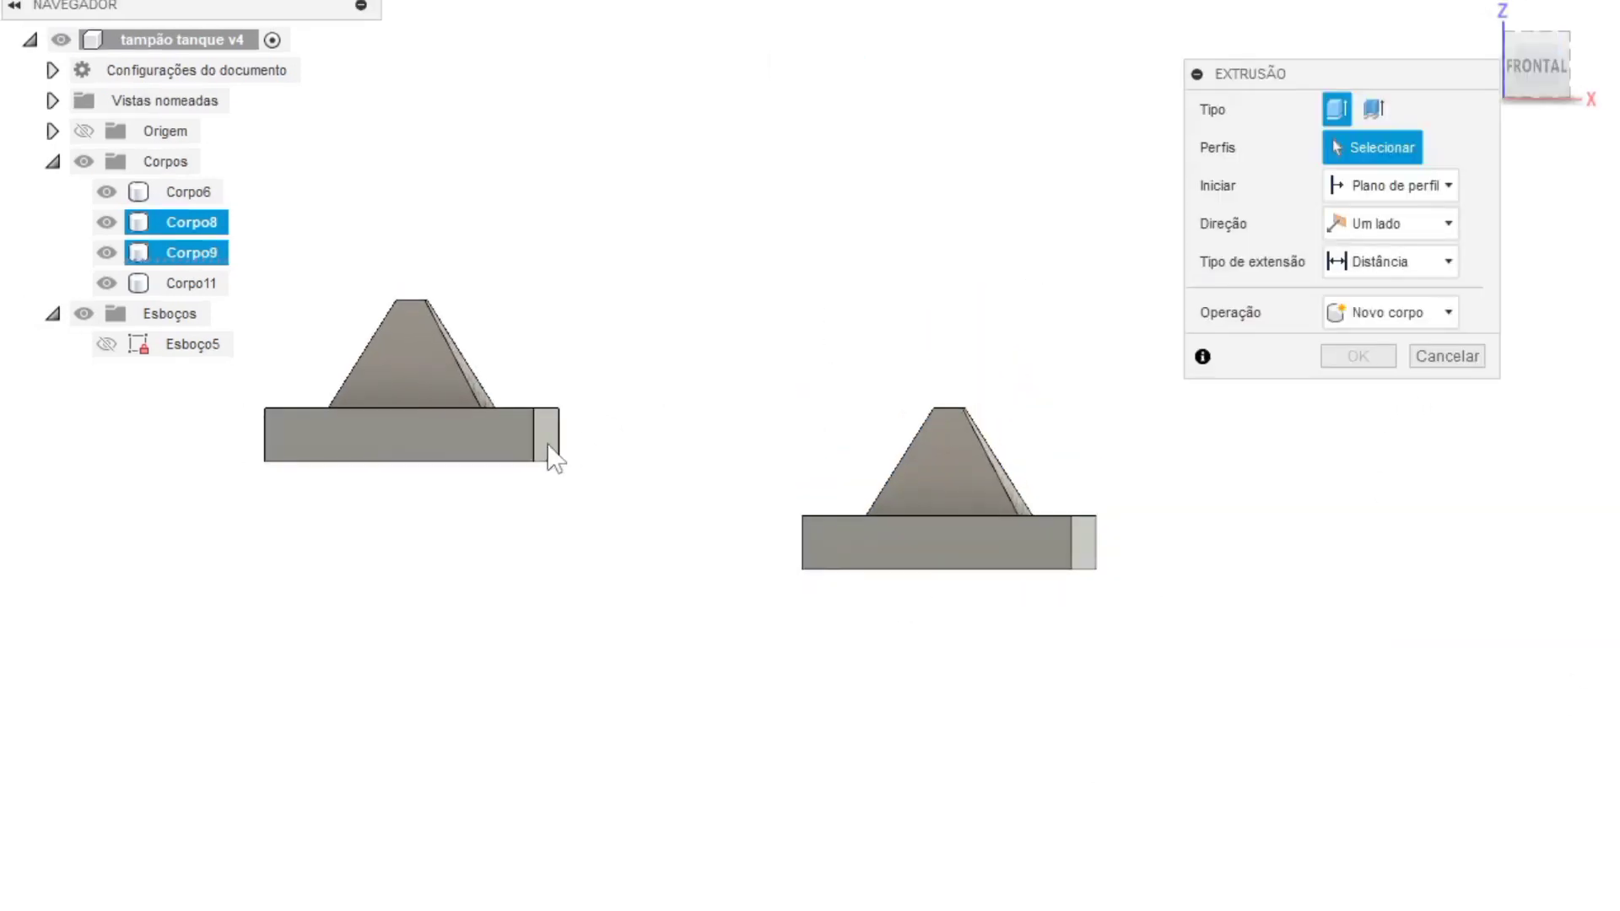
pyautogui.click(537, 451)
pyautogui.click(1556, 11)
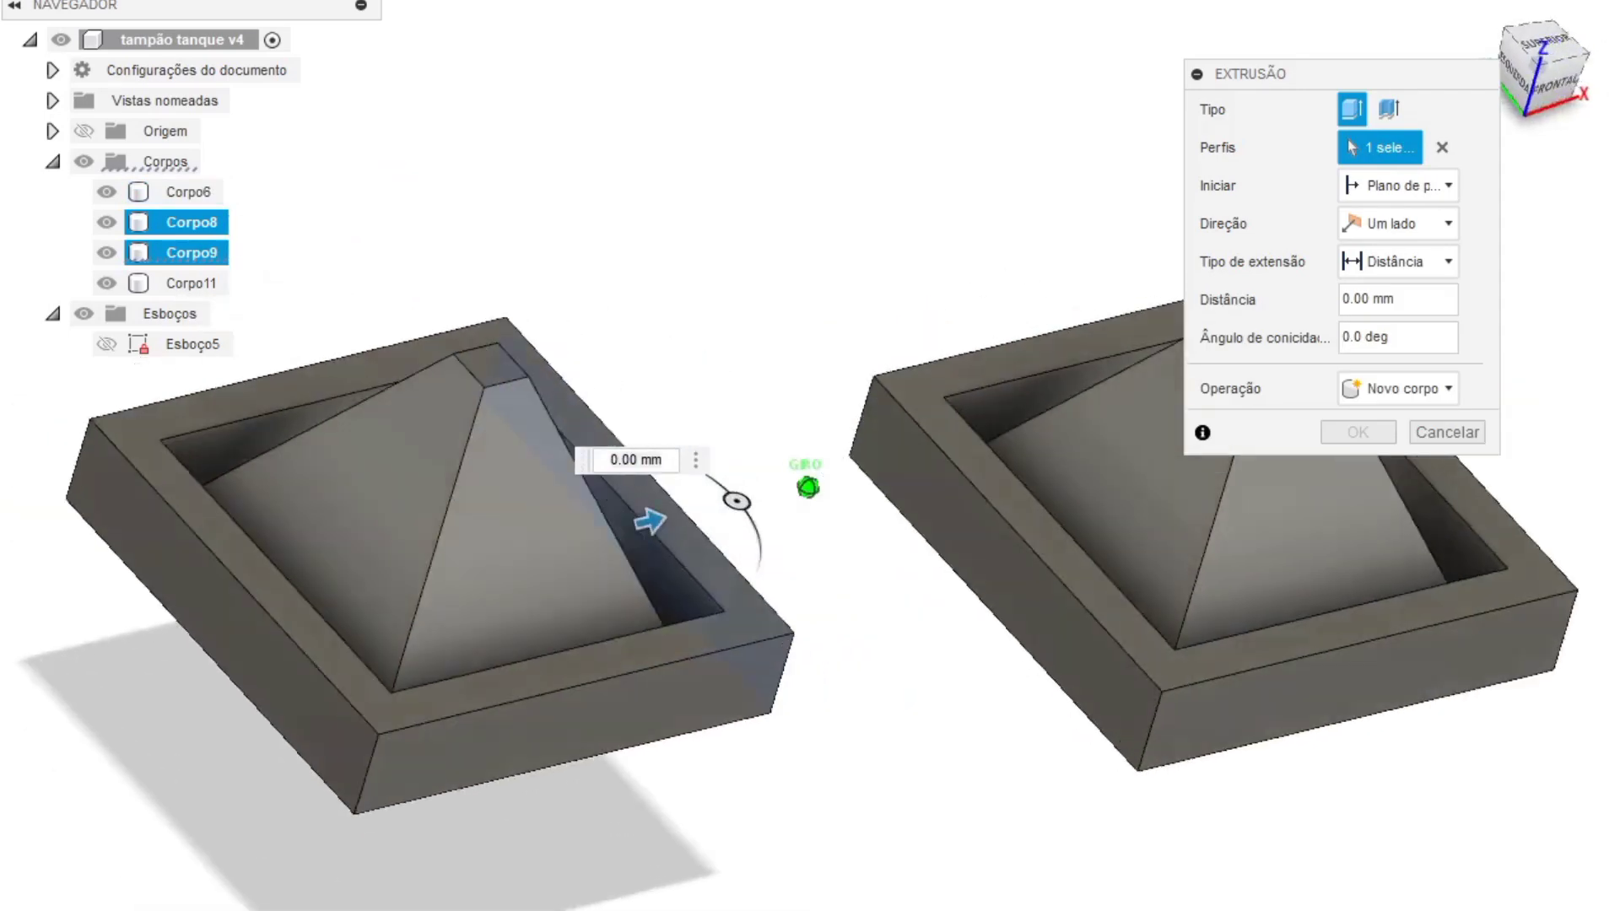
pyautogui.scroll(-3, 802, 159)
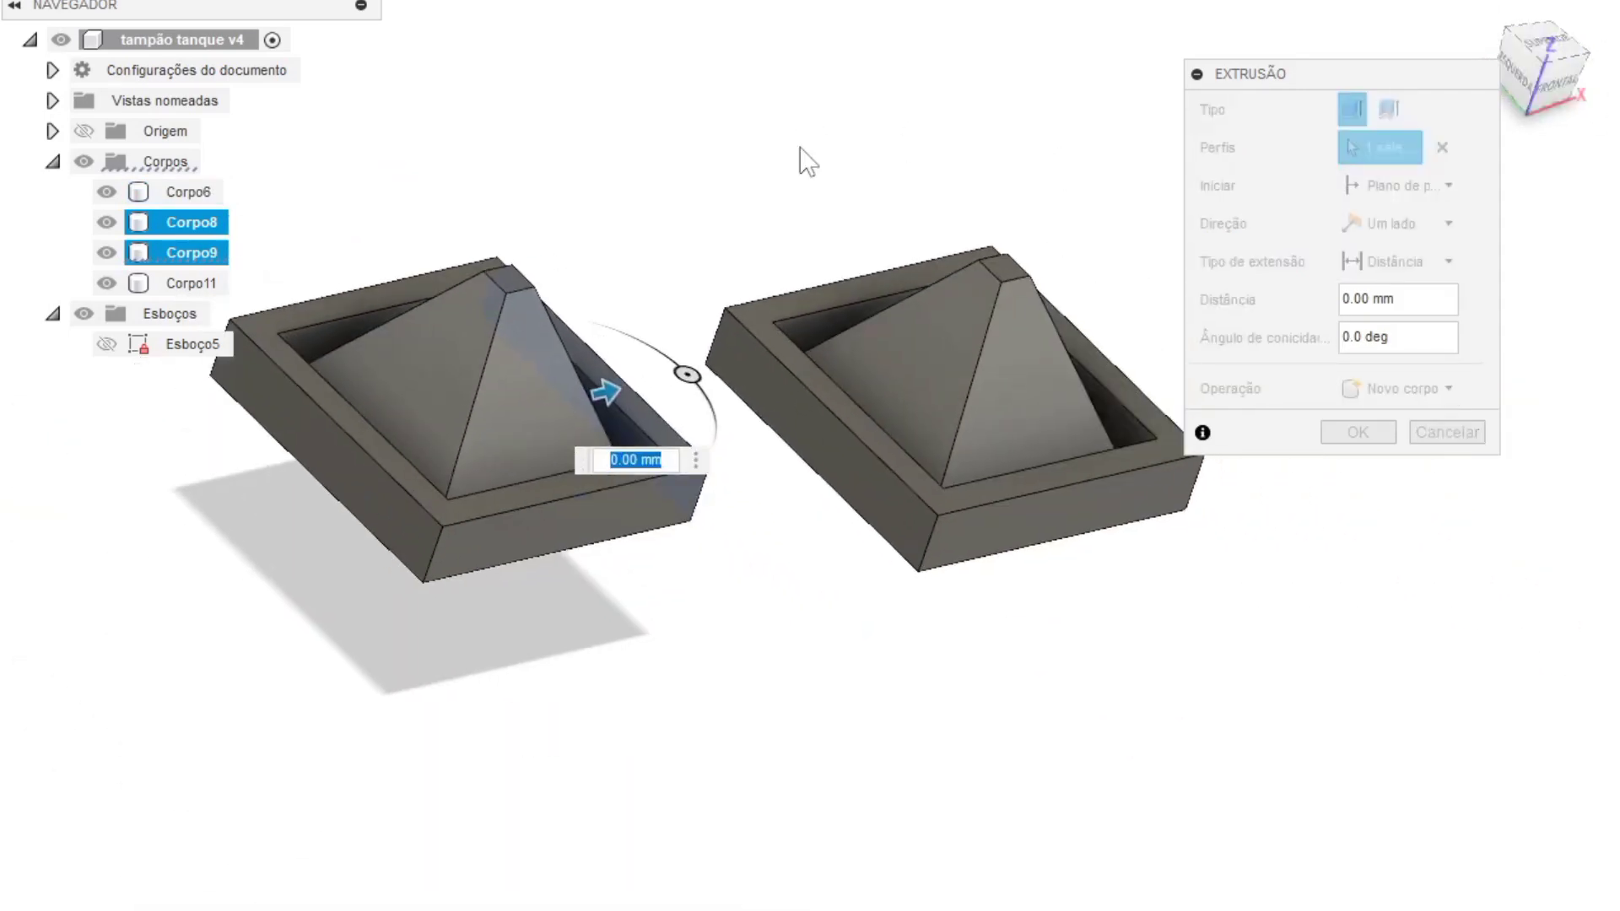
pyautogui.scroll(3, 489, 300)
pyautogui.moveTo(506, 308); pyautogui.dragTo(672, 620)
pyautogui.scroll(-3, 725, 591)
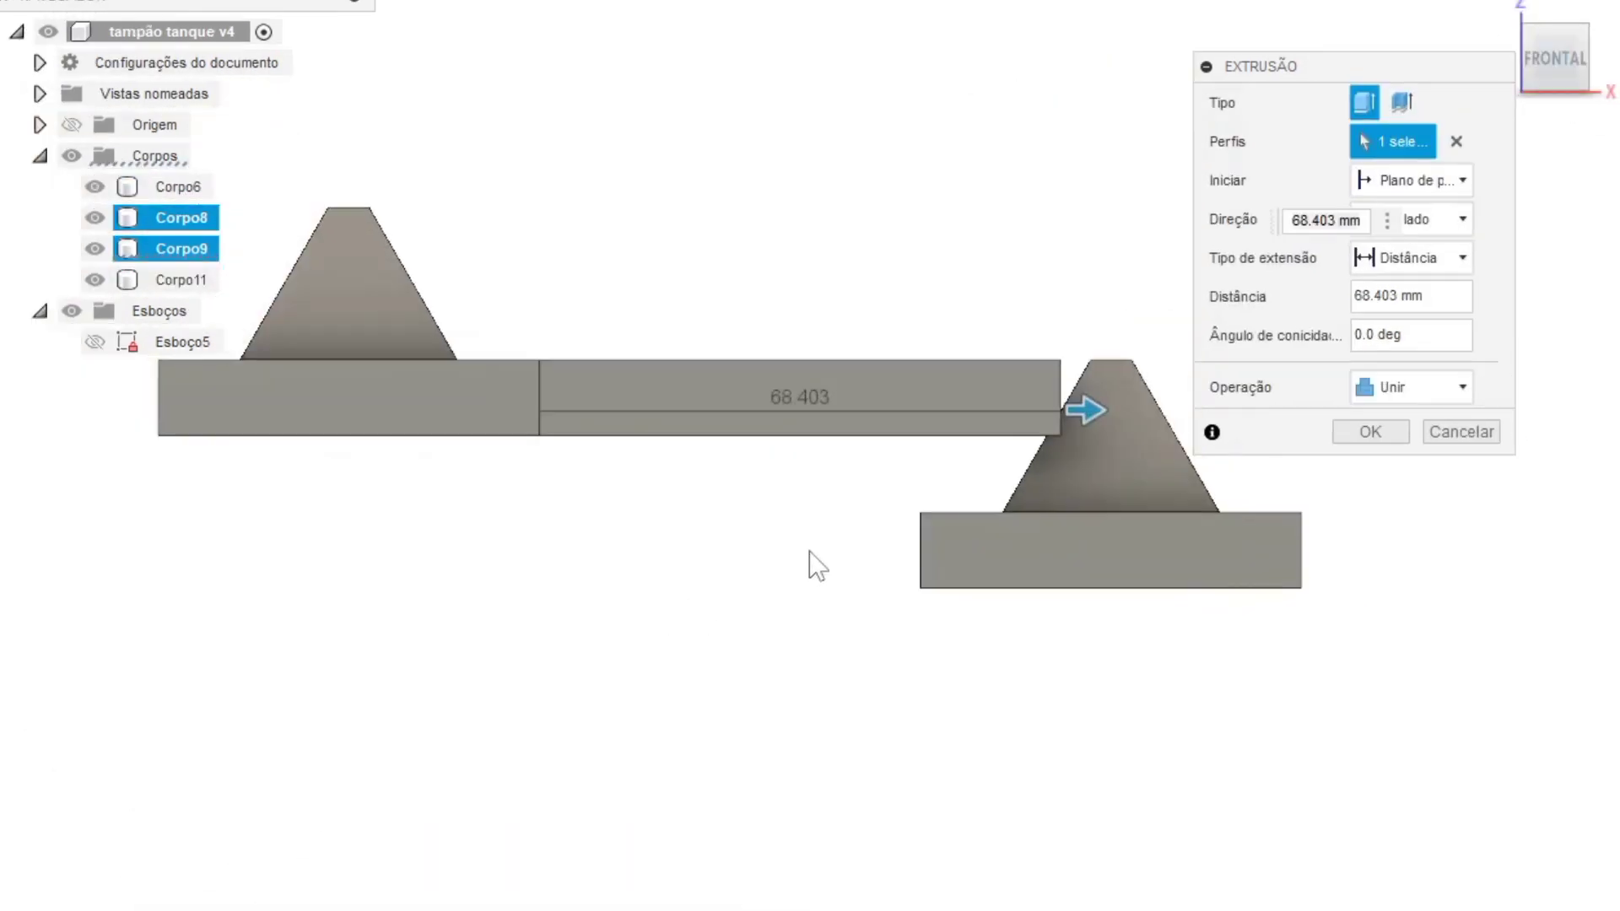
# Step: Extend the extrusion to the near sloped face of the copy's tapered block as the target object, joining the bodies
pyautogui.moveTo(810, 565); pyautogui.dragTo(672, 466, button='middle')
pyautogui.scroll(5, 785, 457)
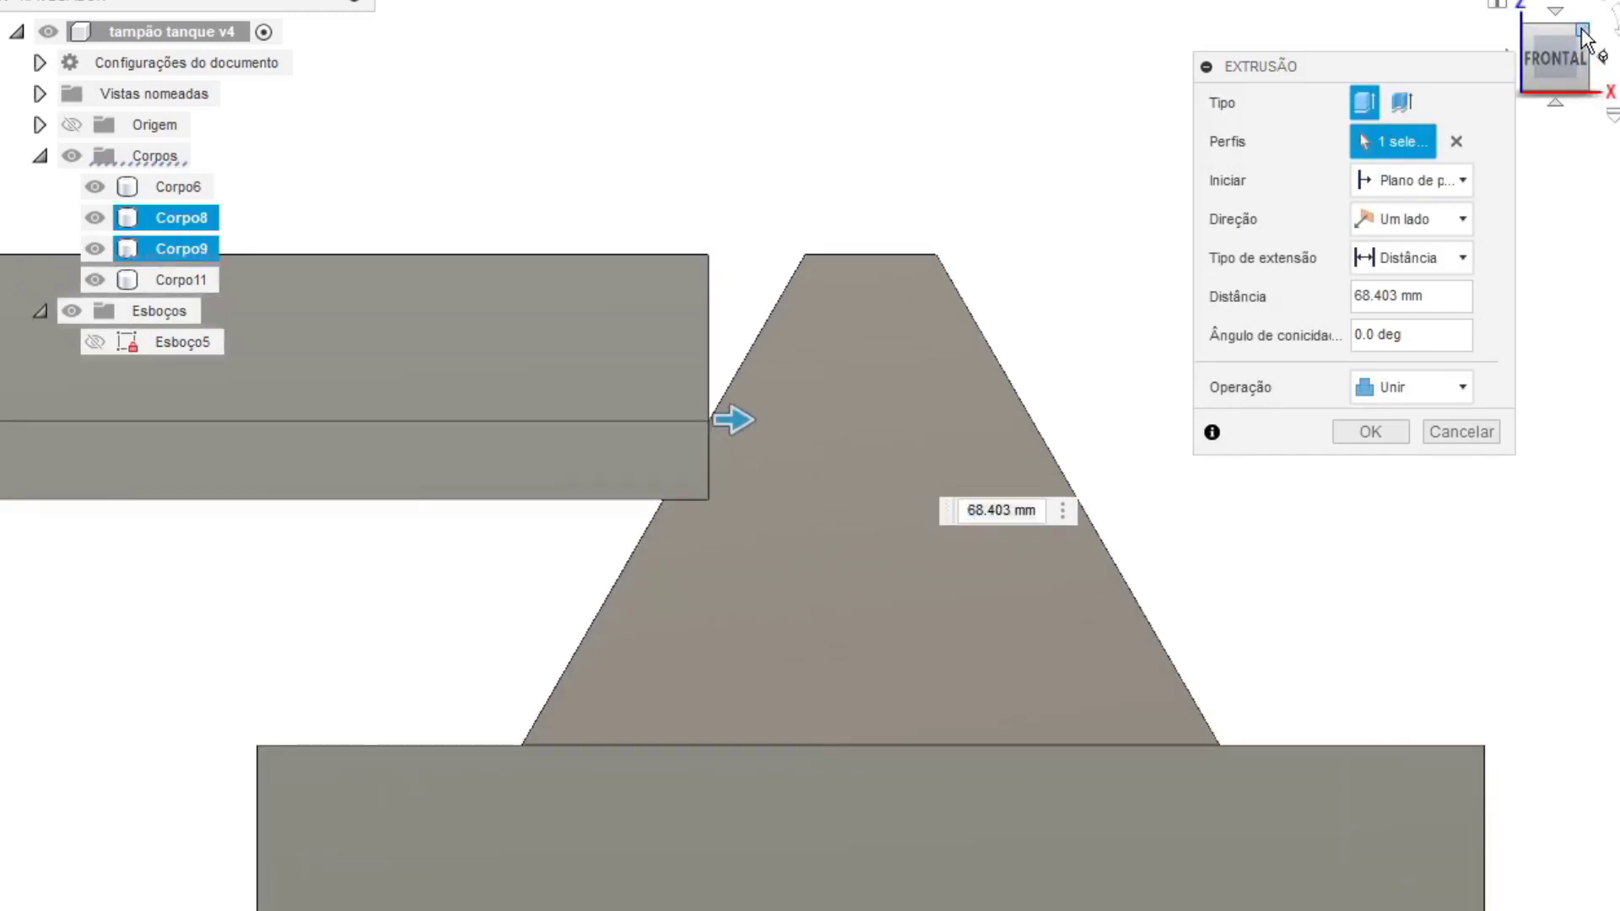
pyautogui.moveTo(1584, 38); pyautogui.dragTo(1549, 44)
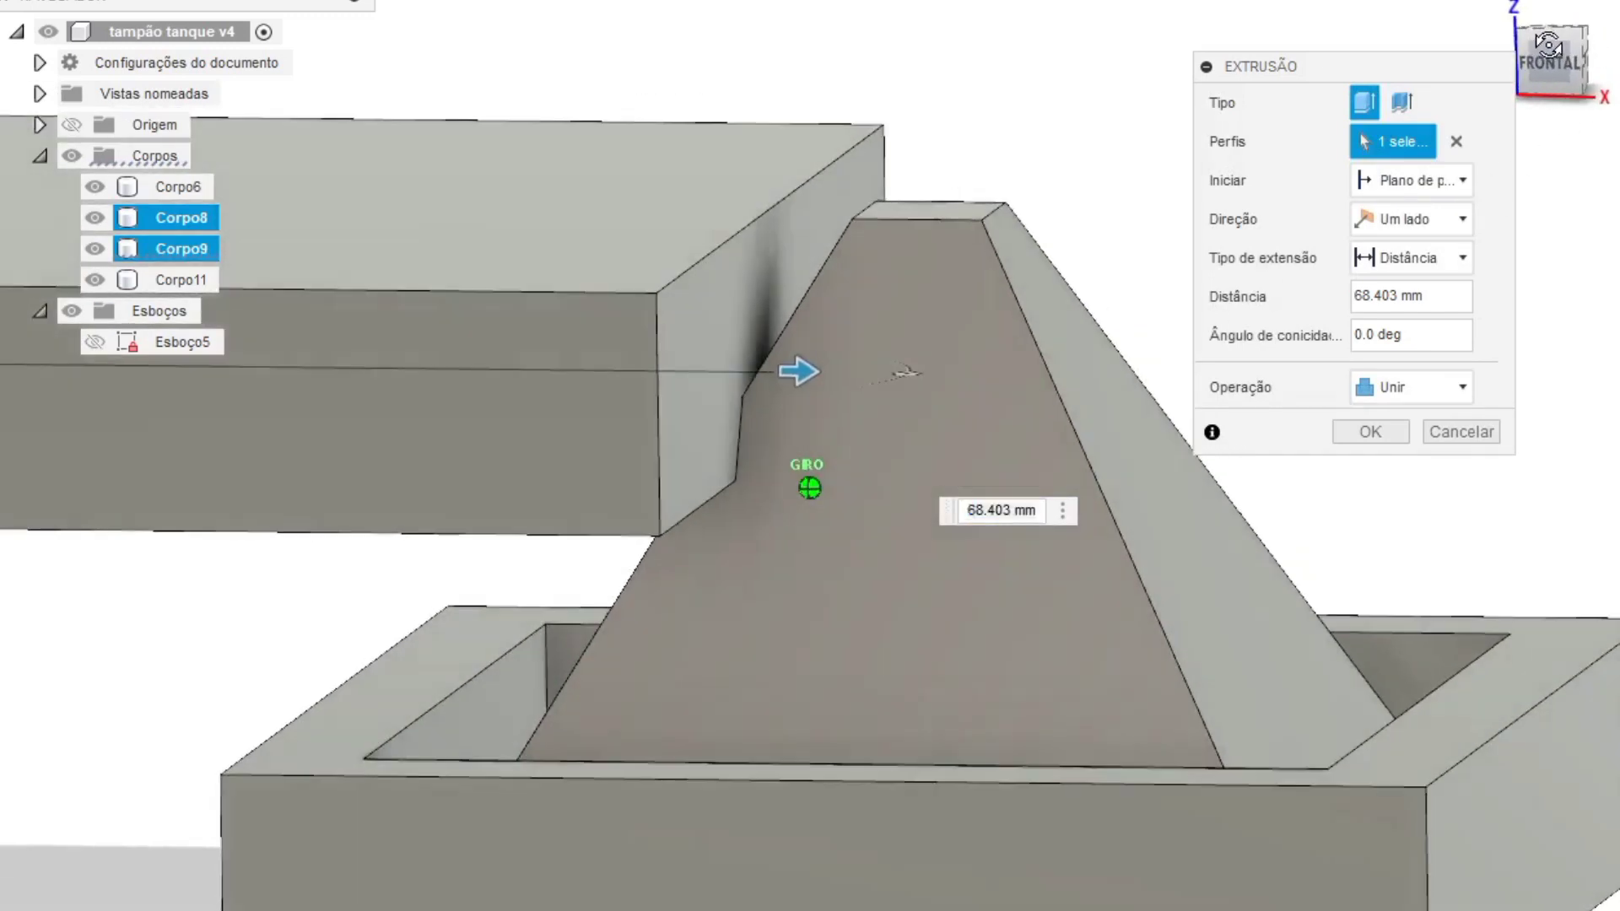
pyautogui.scroll(5, 719, 485)
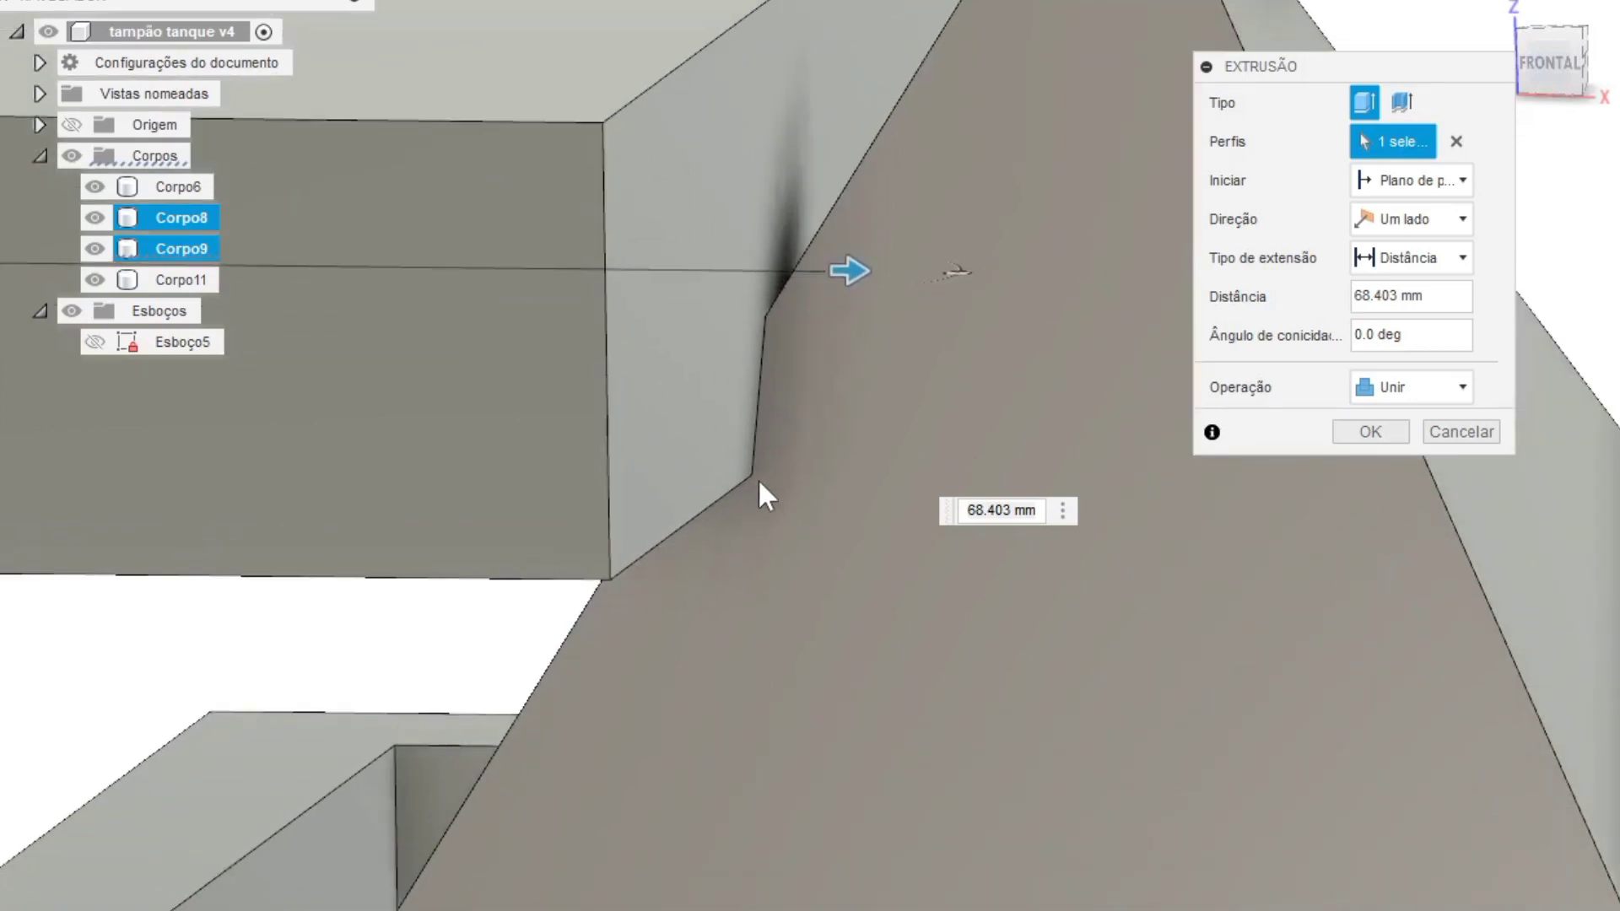
pyautogui.scroll(-3, 751, 490)
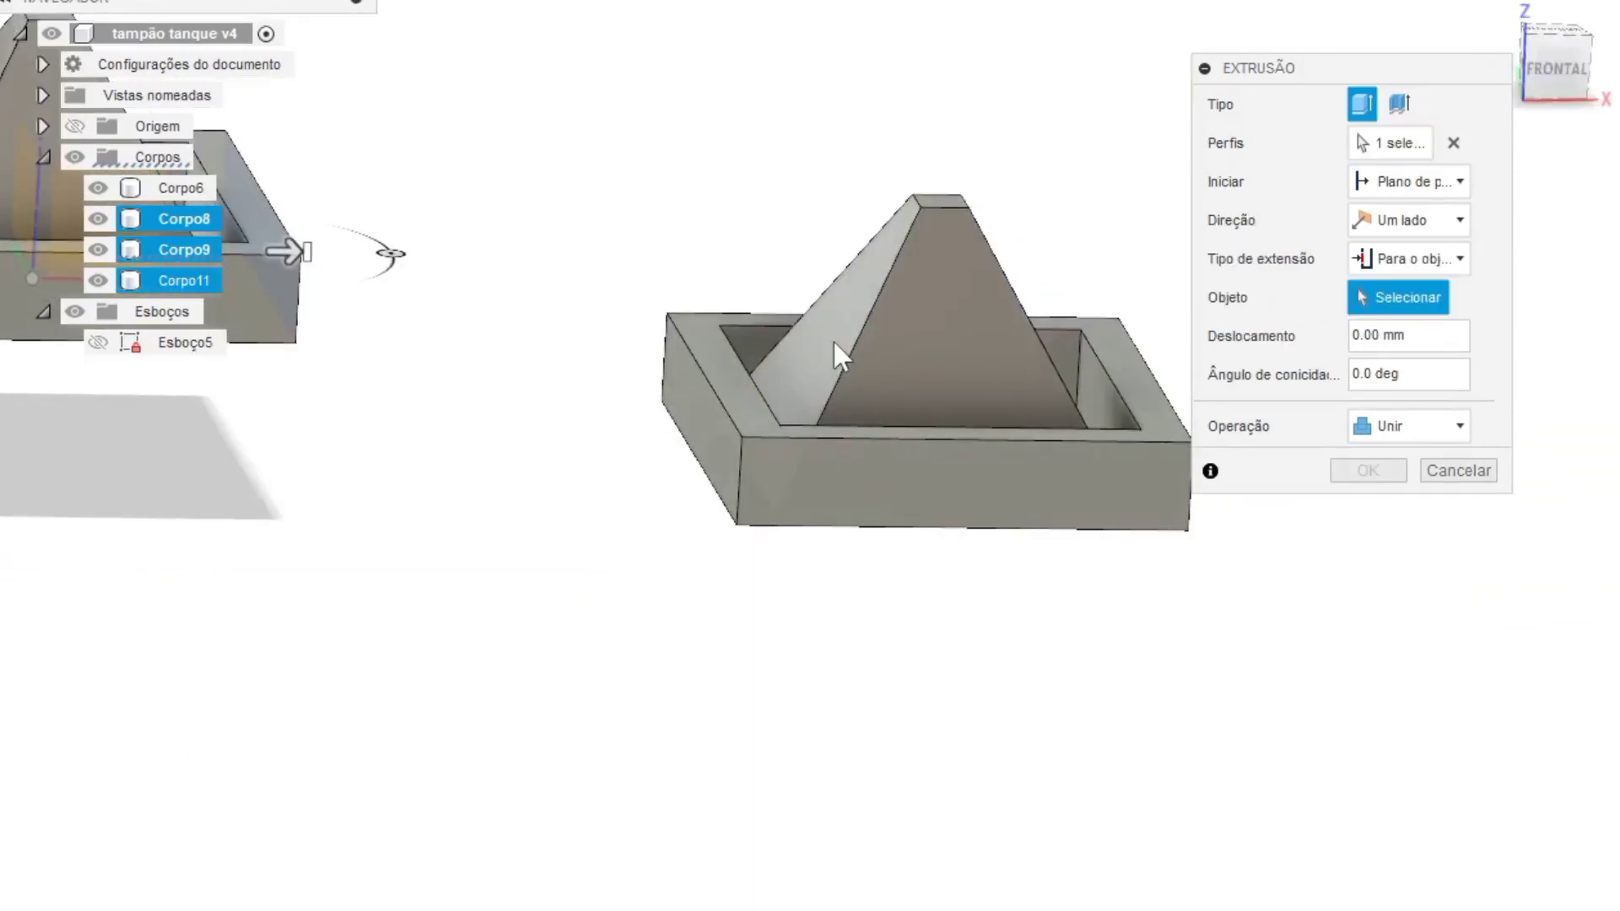
pyautogui.click(838, 354)
pyautogui.keyDown('shift'); pyautogui.moveTo(1595, 55); pyautogui.dragTo(1469, 151, button='middle'); pyautogui.keyUp('shift')
pyautogui.click(1367, 548)
pyautogui.scroll(6, 932, 270)
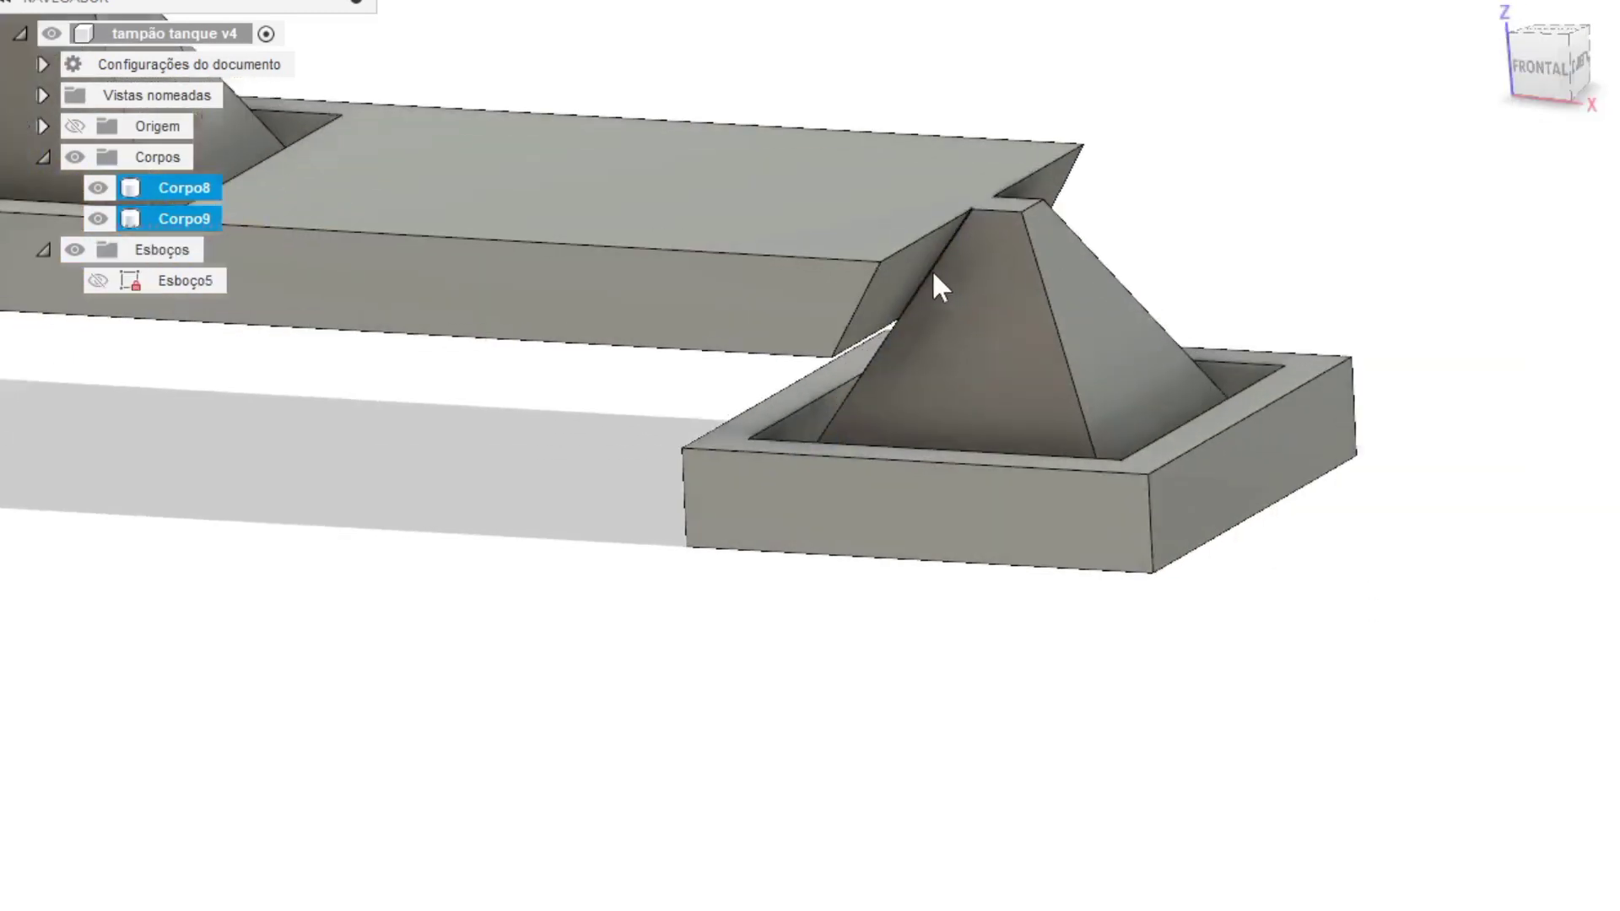
pyautogui.scroll(3, 1015, 194)
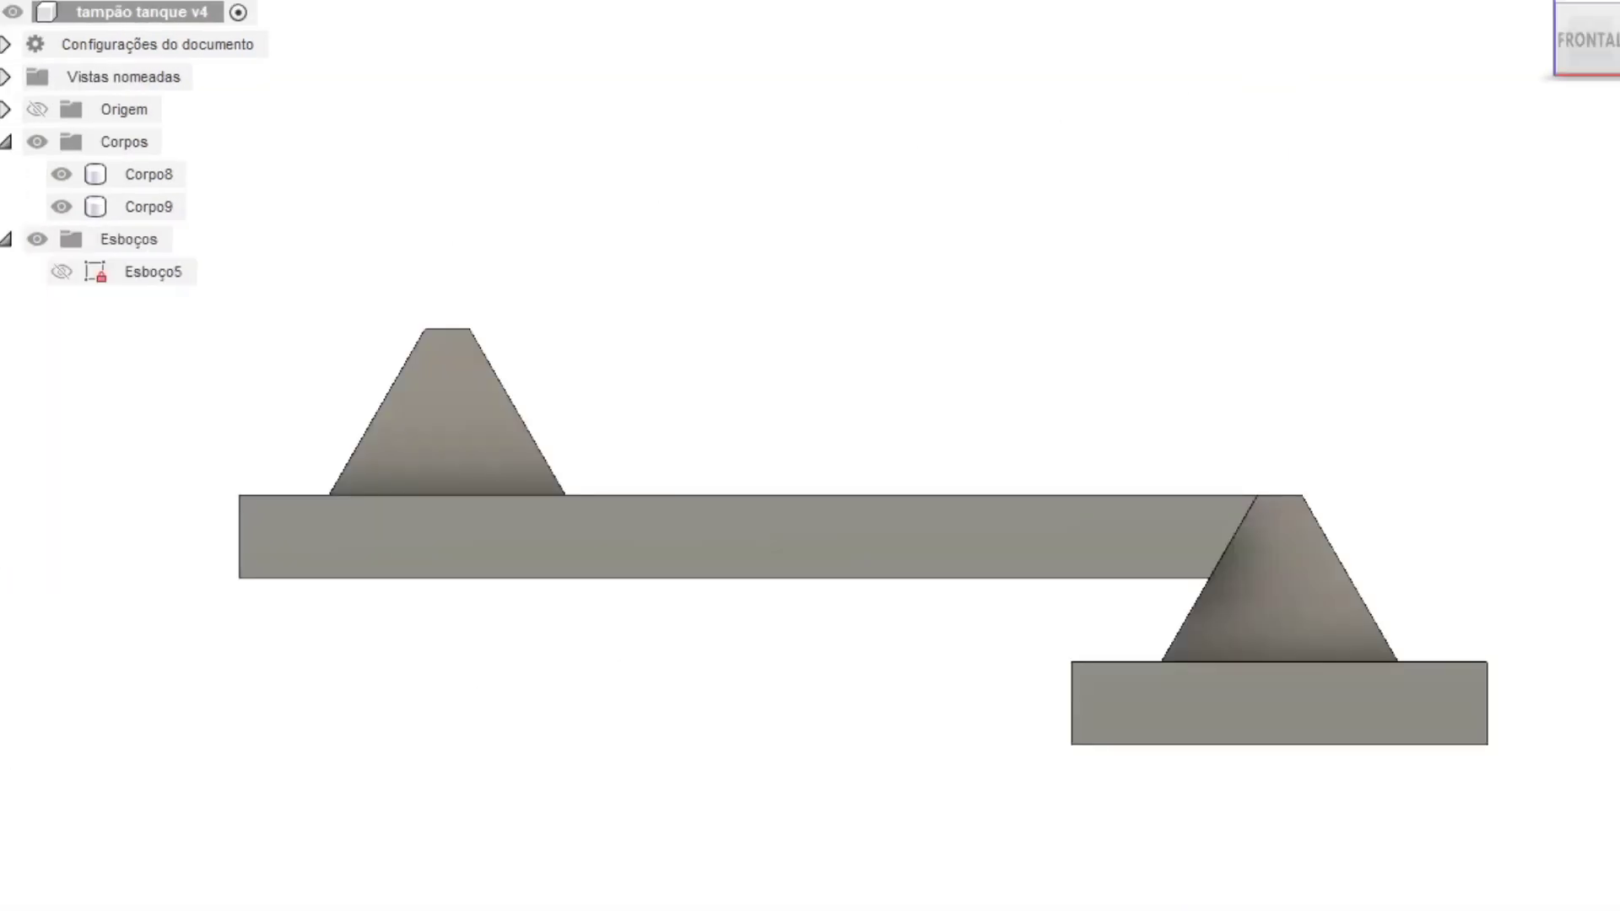
# Step: Undo the extrusion to the sloped face and extrude the original frame's side face with the All extent
pyautogui.hotkey('ctrl', 'z')
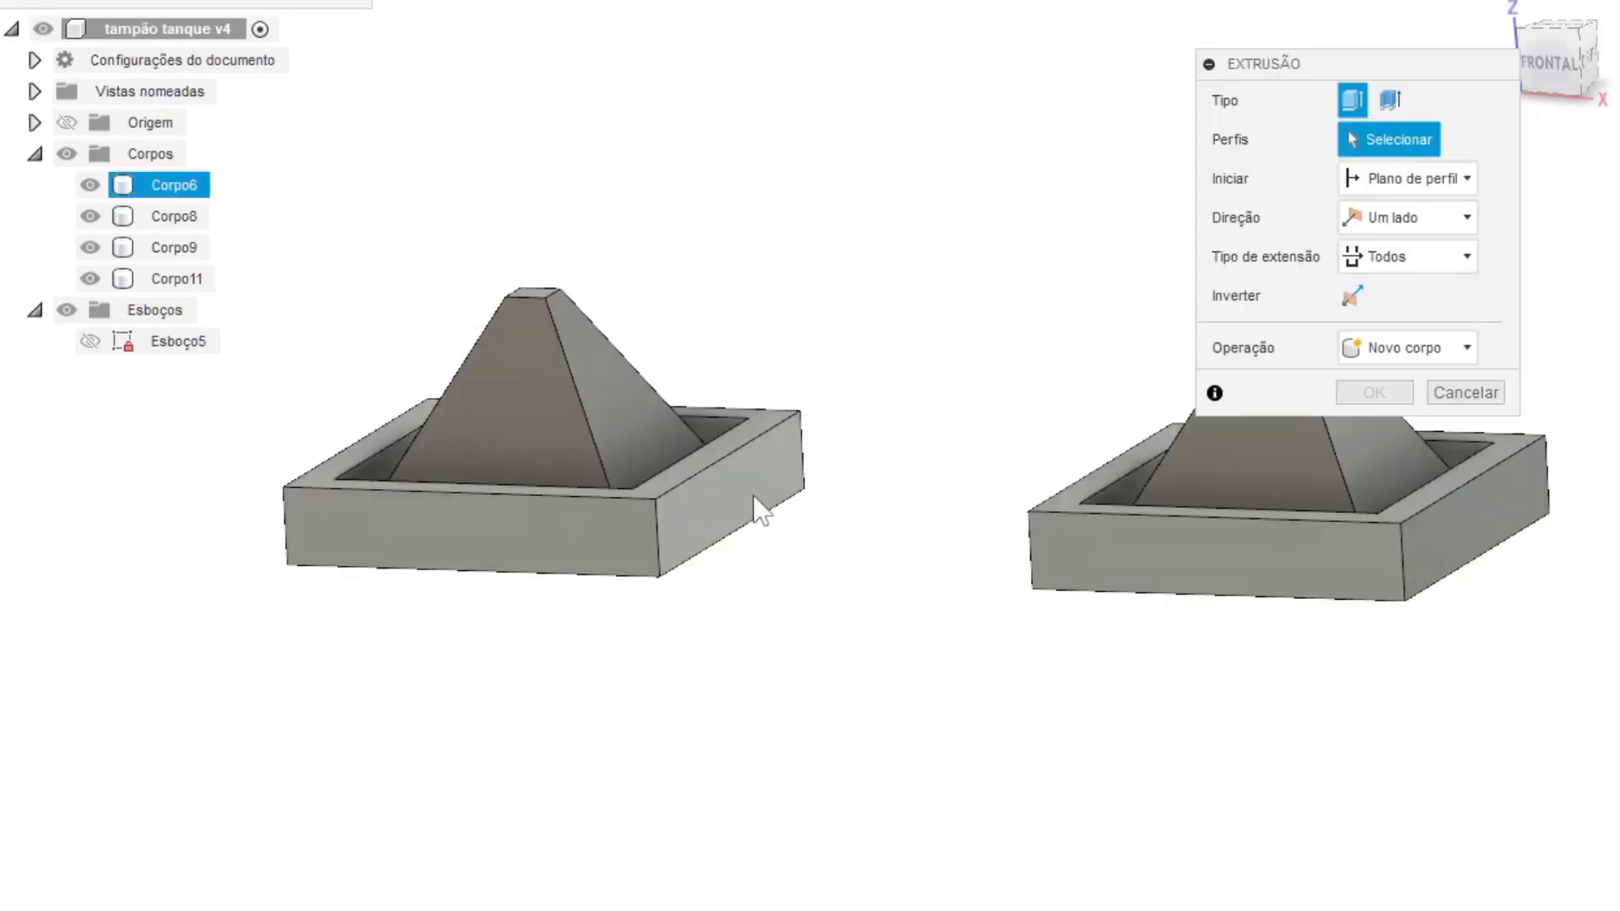
pyautogui.click(753, 494)
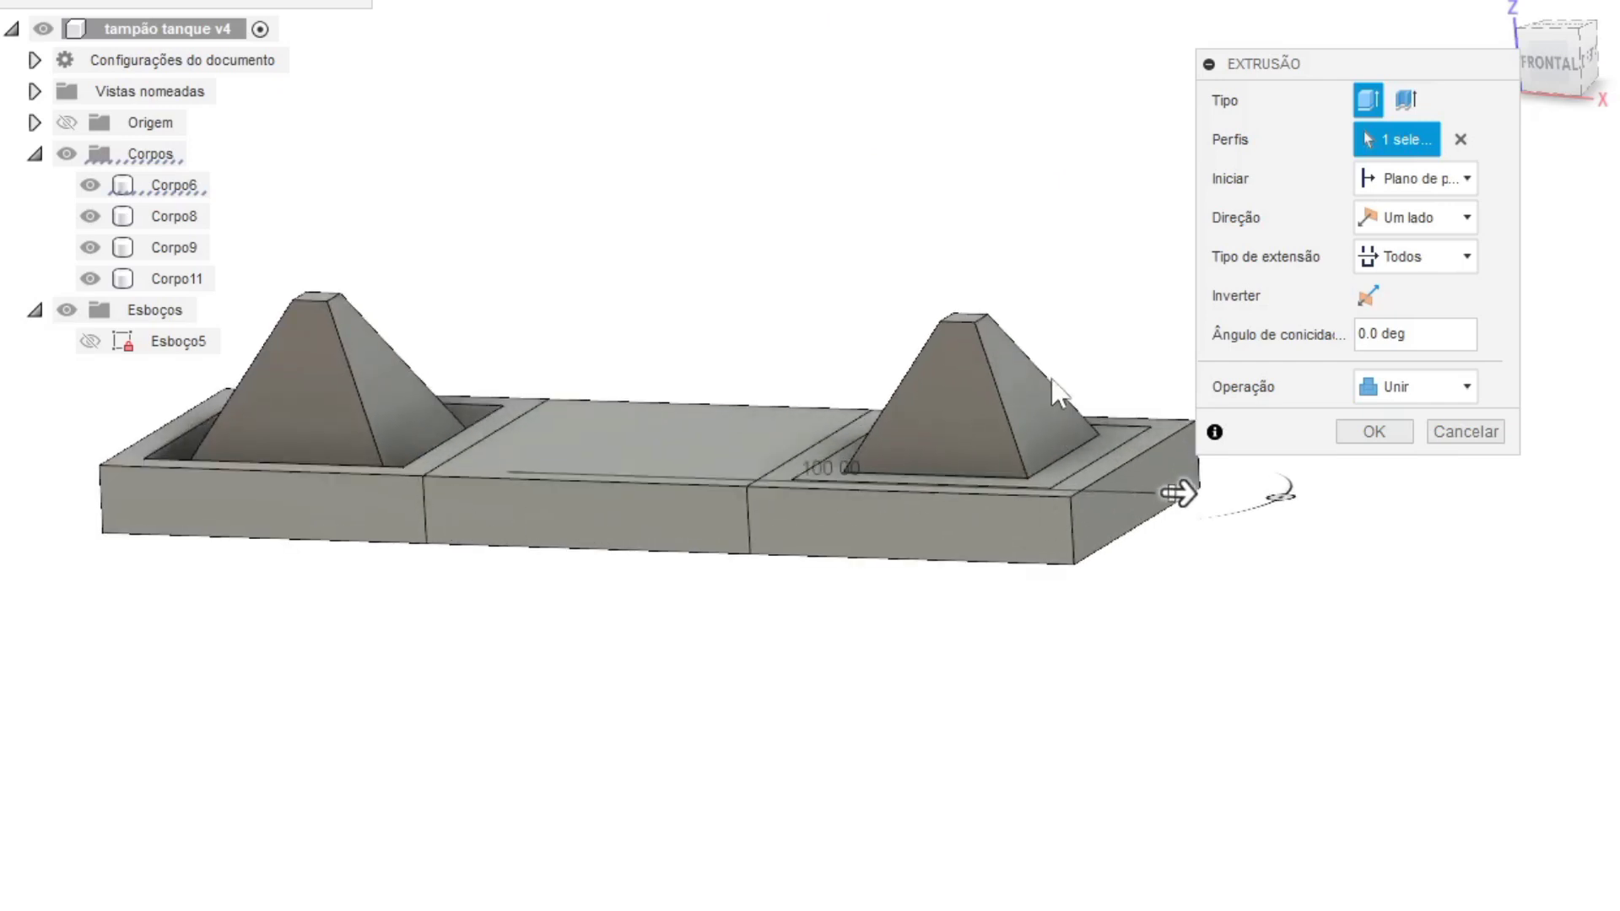
pyautogui.scroll(5, 1067, 456)
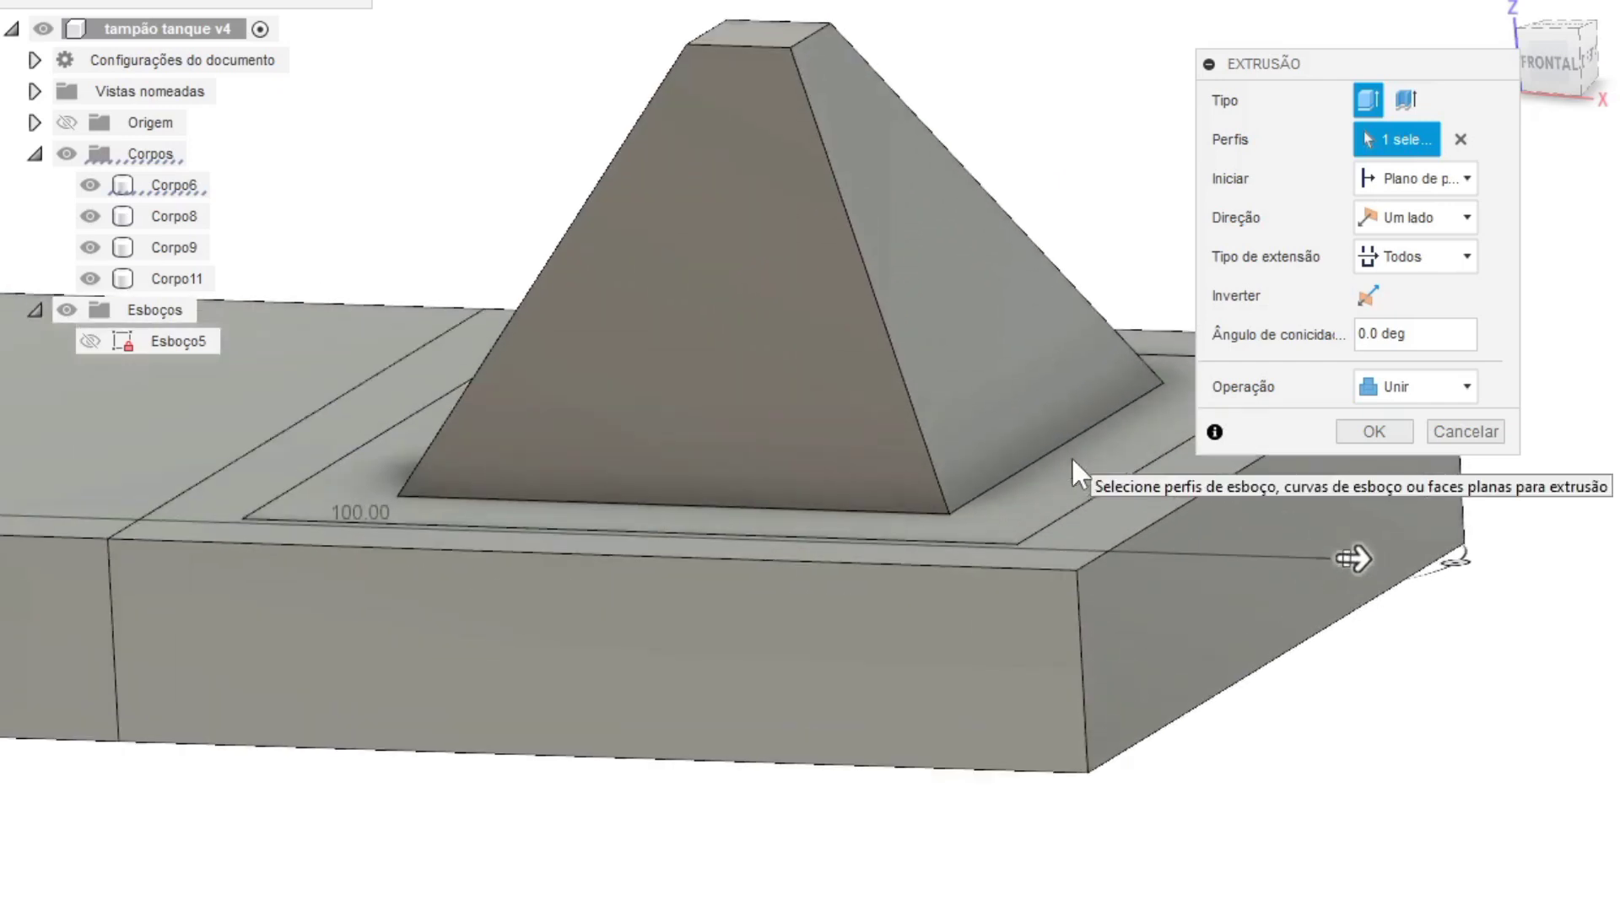
pyautogui.scroll(-6, 1071, 457)
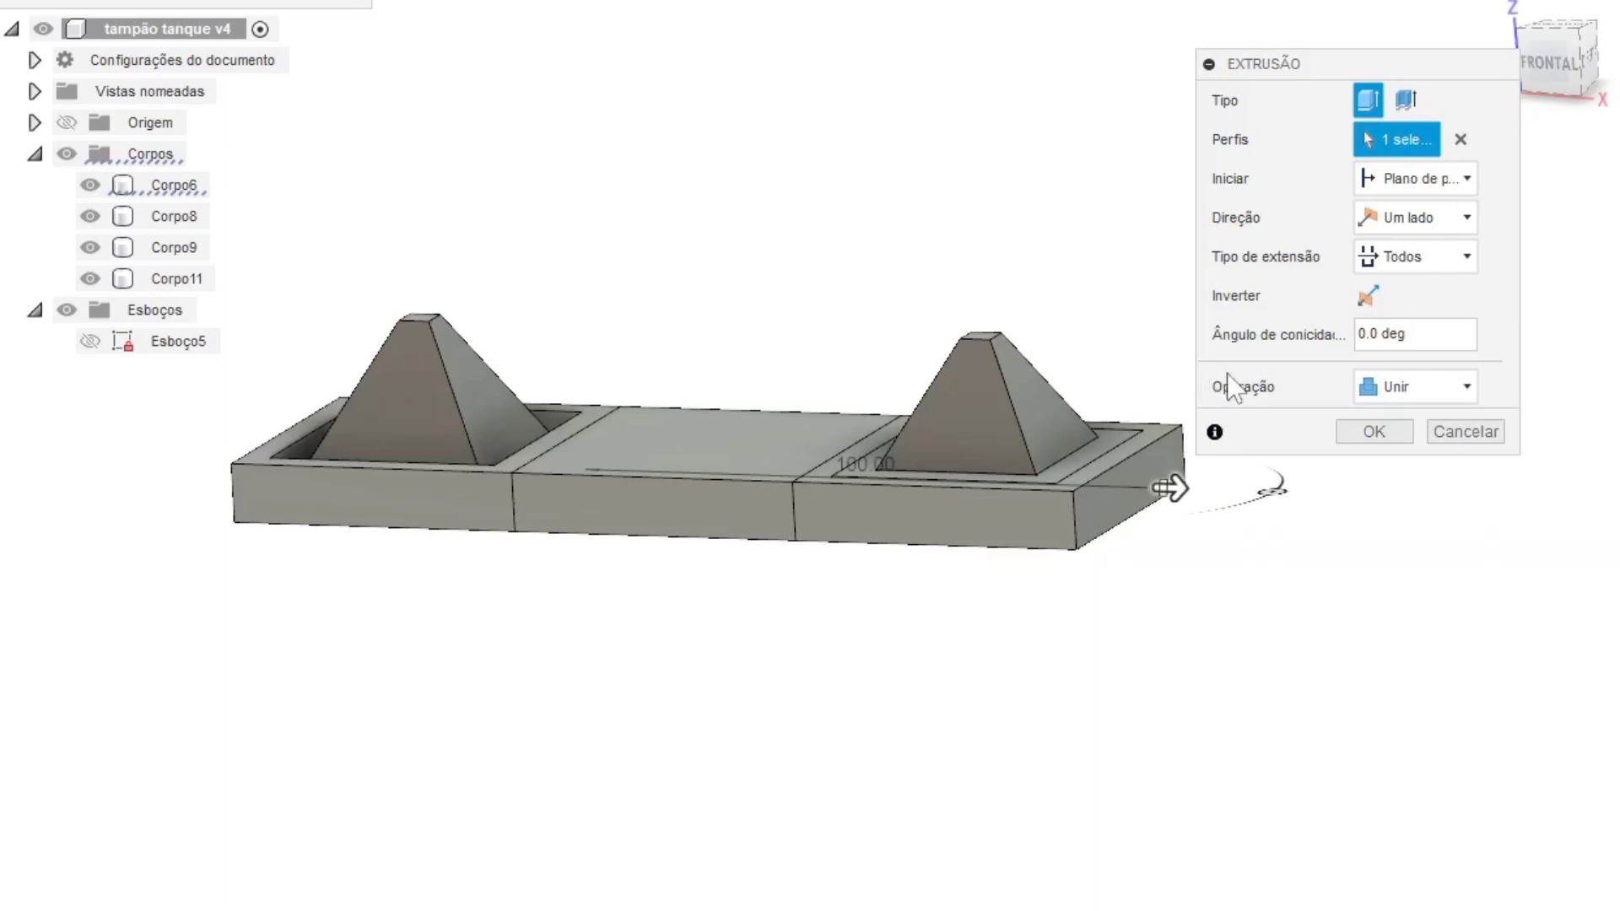
# Step: Flip the extrusion back through the original frame and apply it with the Join operation
pyautogui.click(1368, 295)
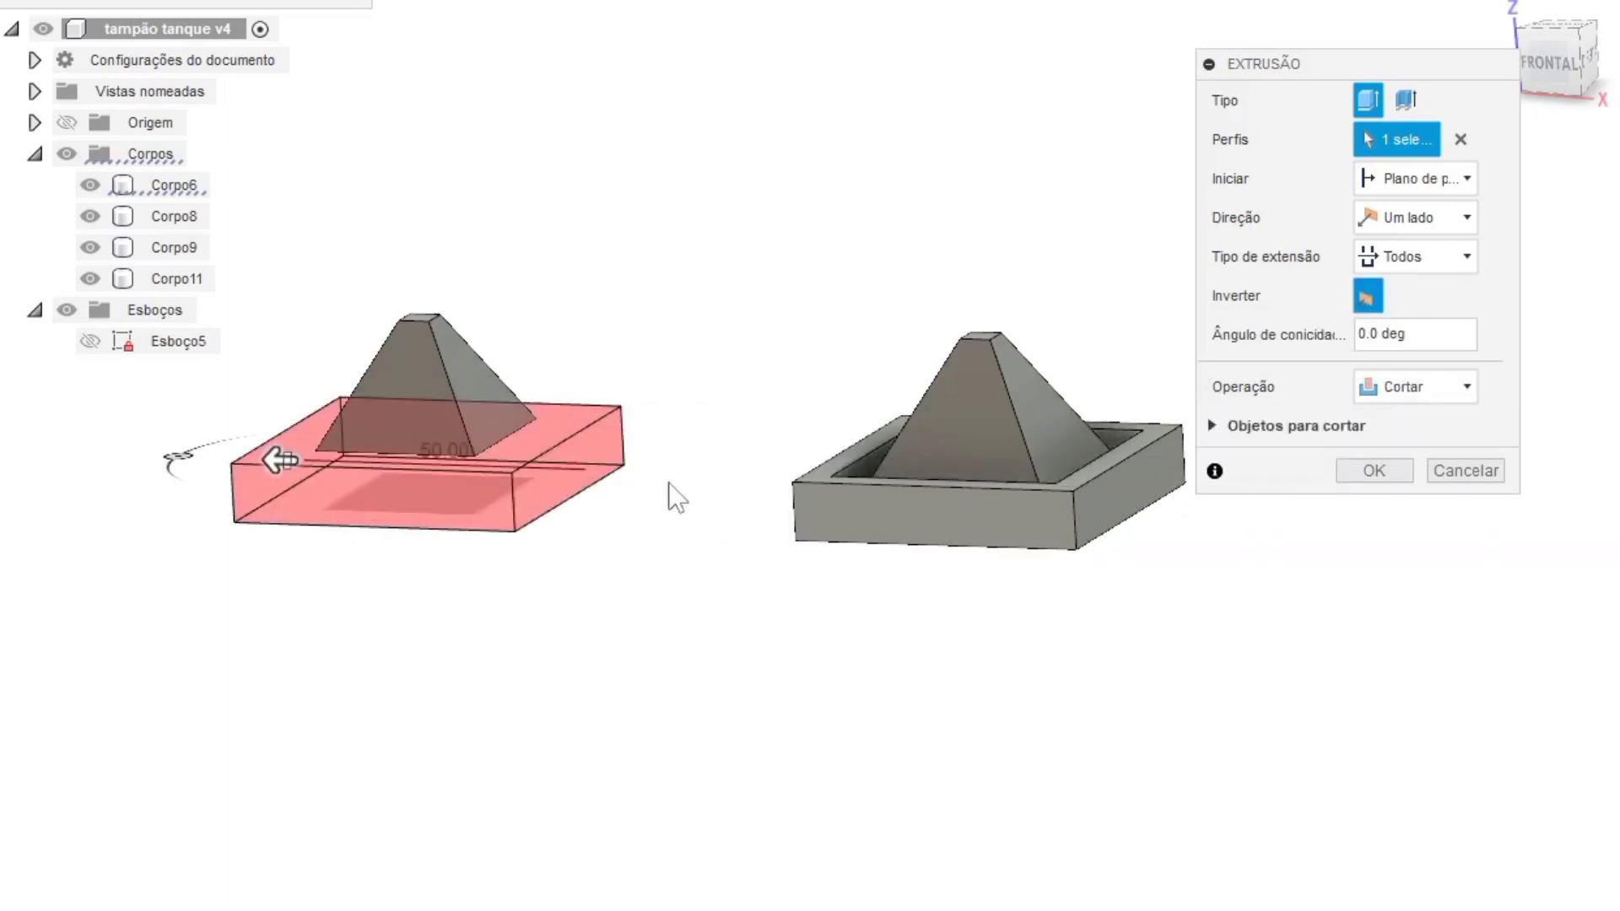
pyautogui.click(1578, 41)
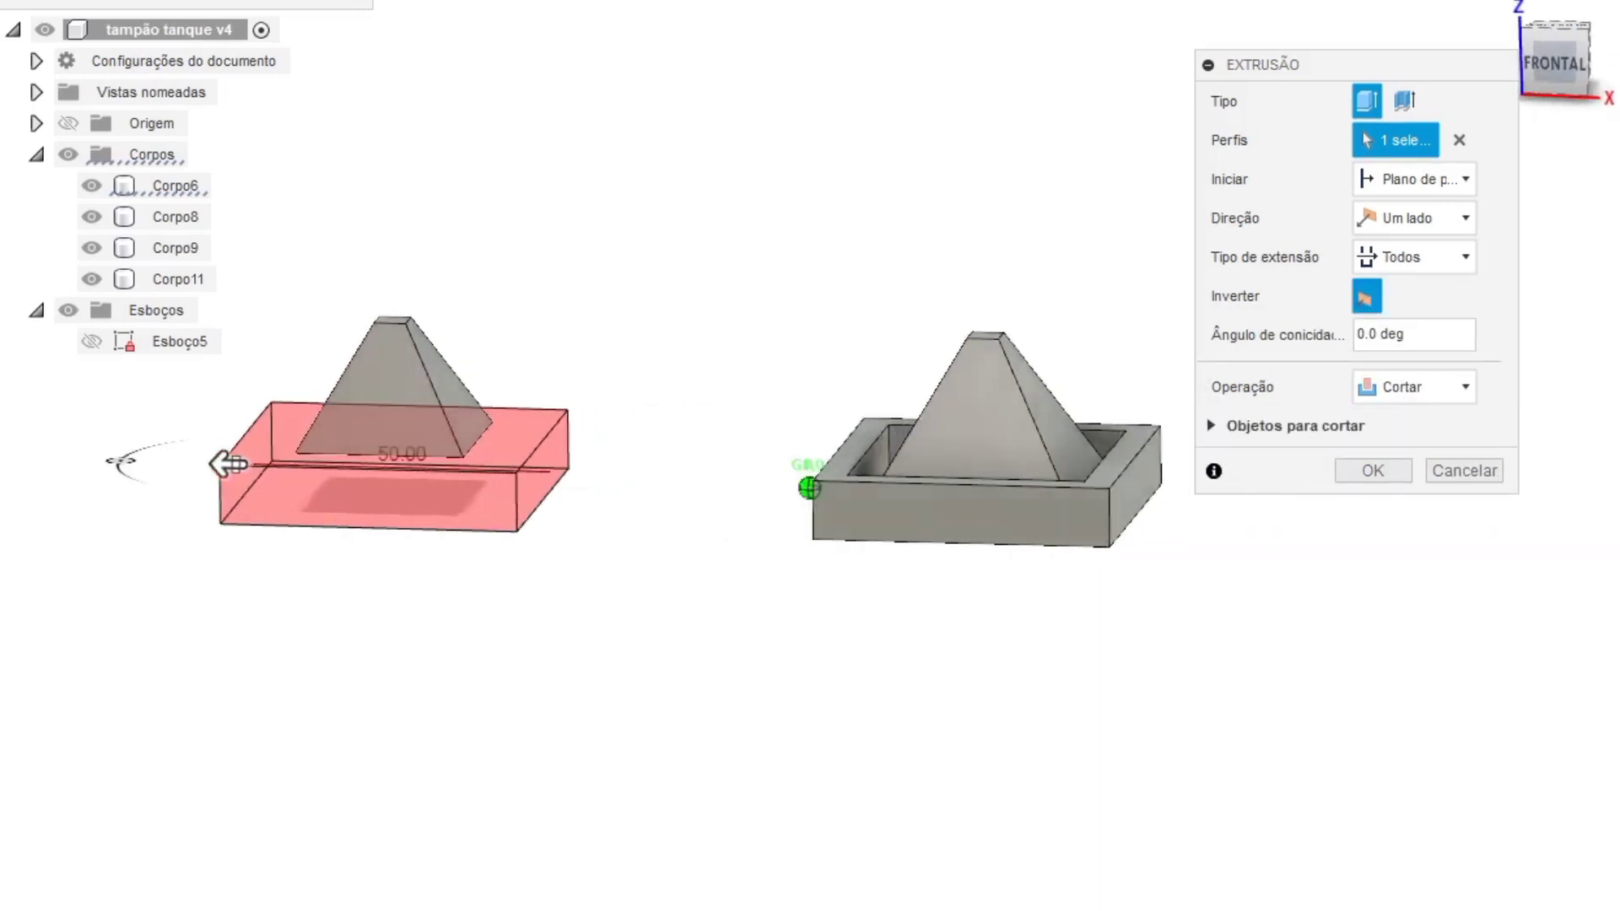
pyautogui.scroll(5, 334, 462)
pyautogui.scroll(-3, 784, 249)
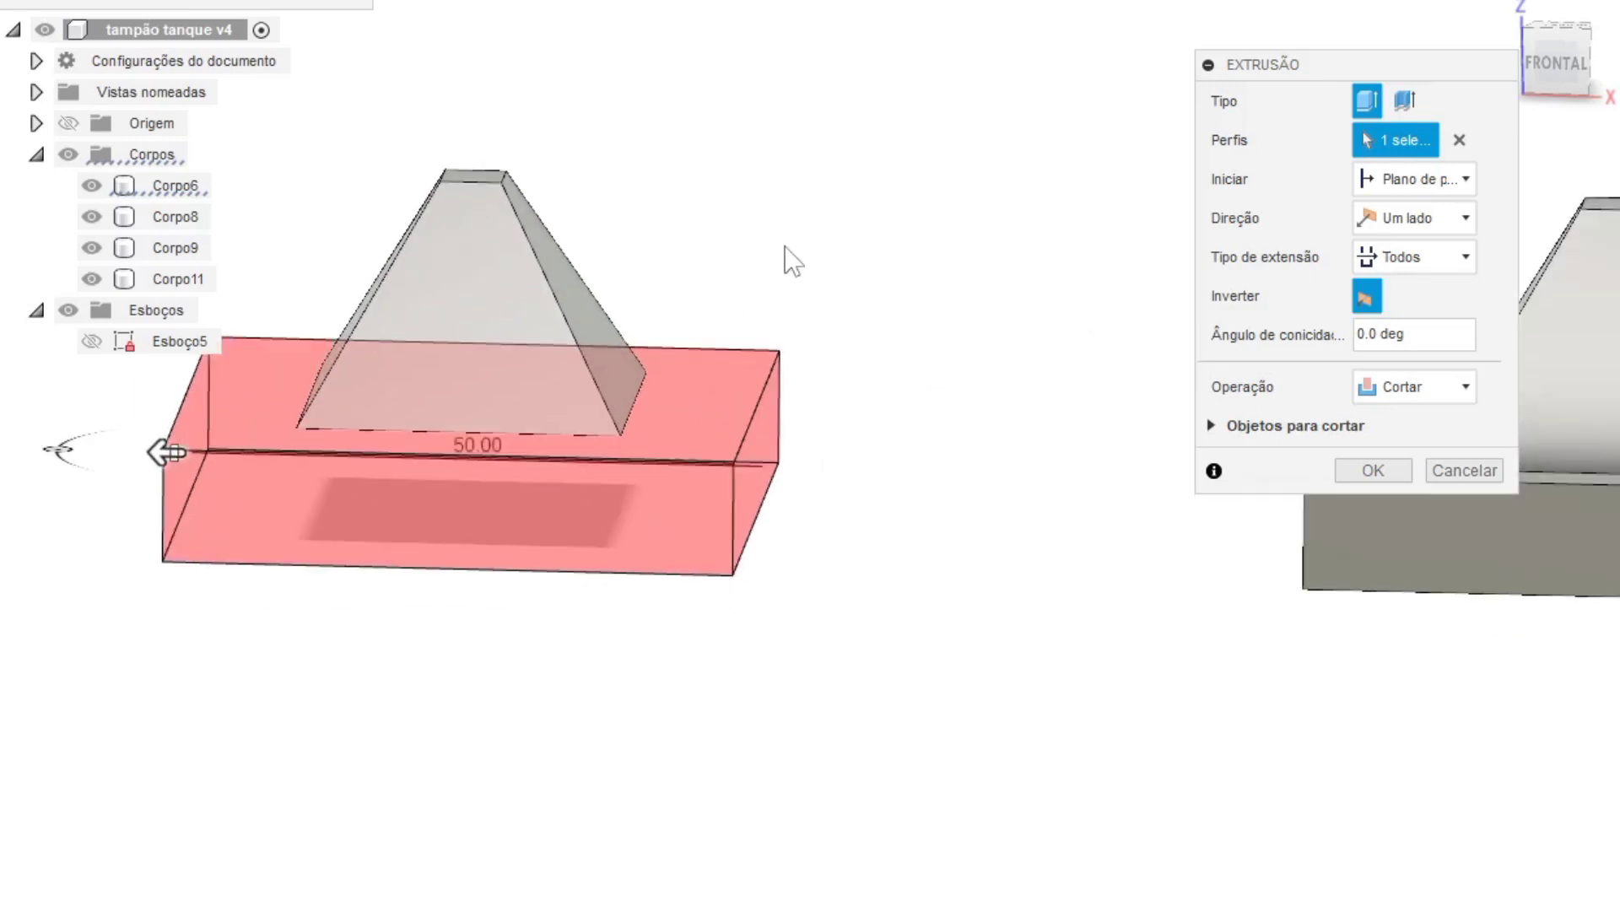
pyautogui.moveTo(785, 249); pyautogui.dragTo(822, 260, button='middle')
pyautogui.scroll(-1, 822, 260)
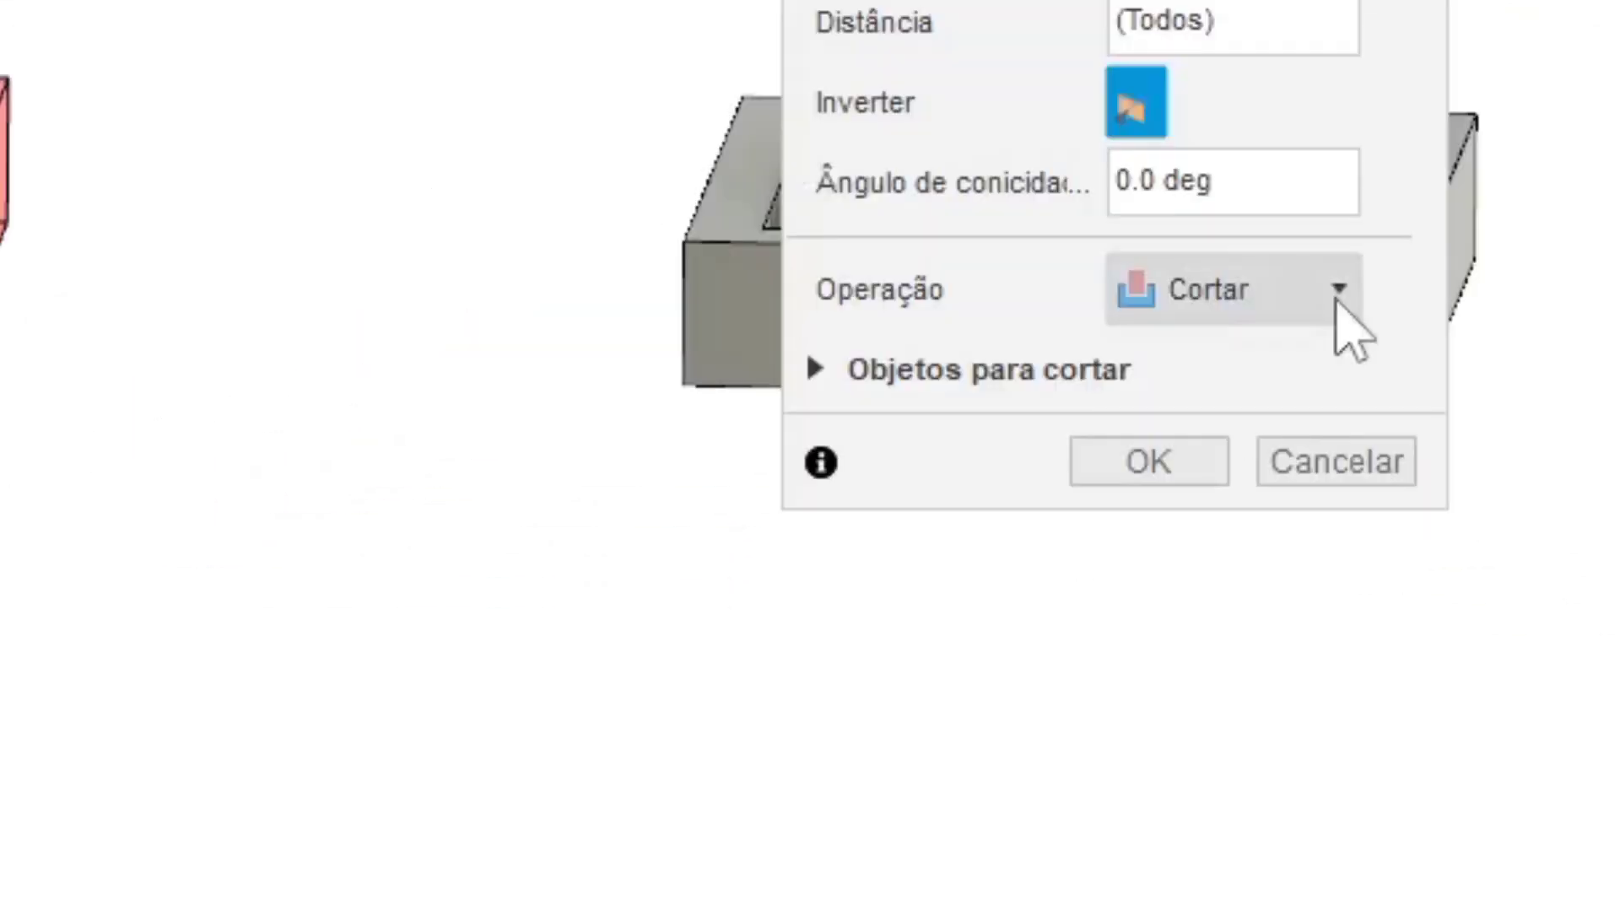
pyautogui.click(1465, 426)
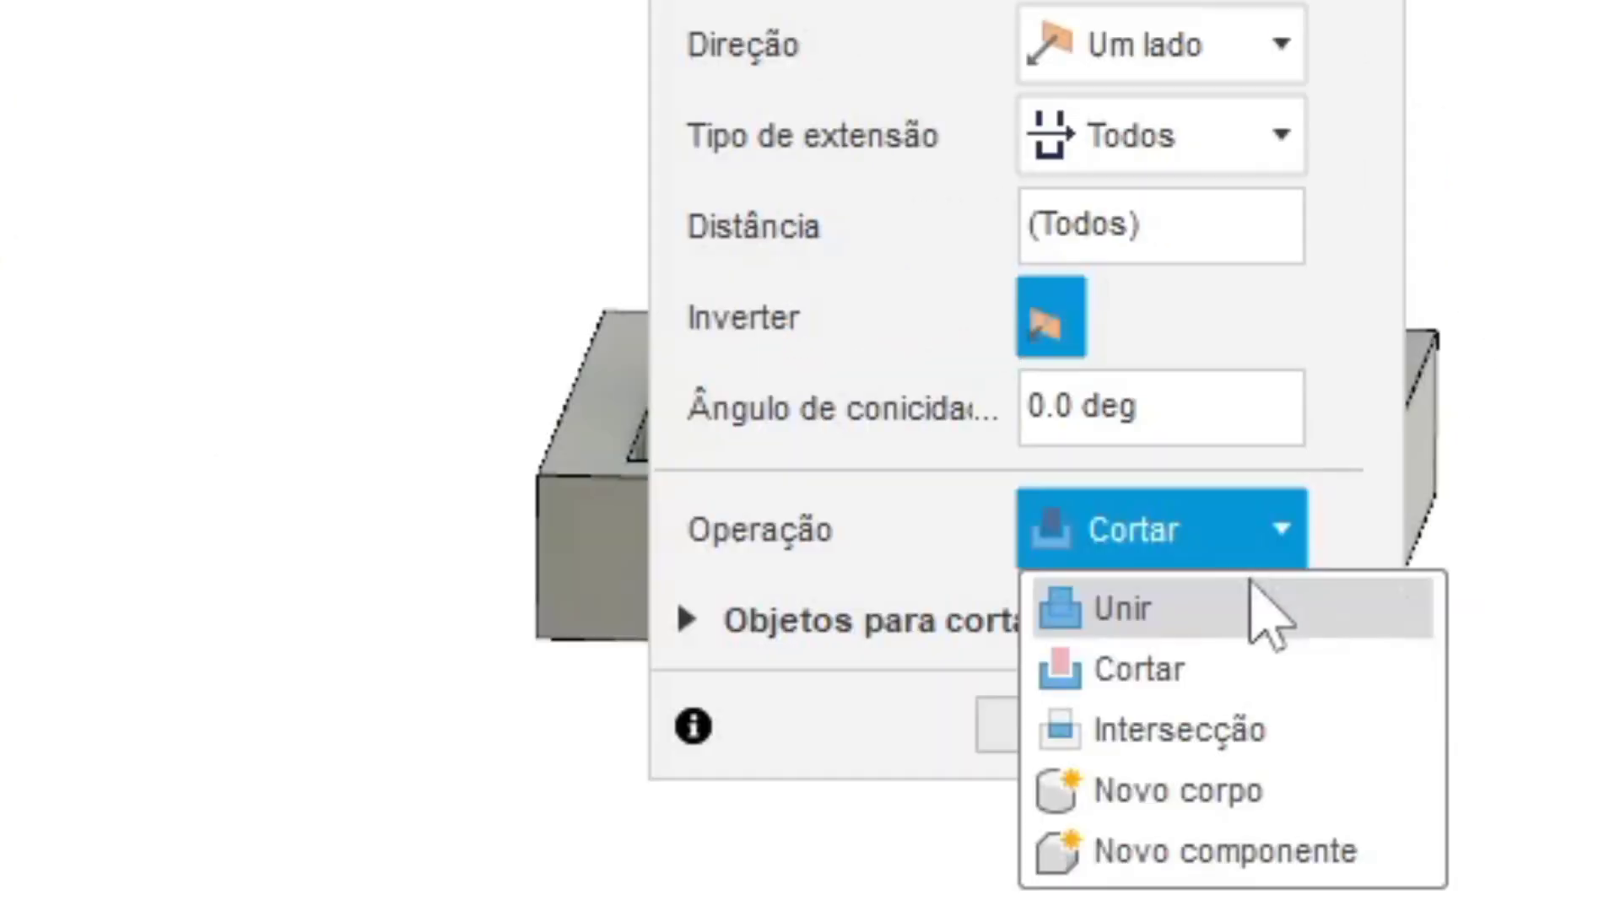
pyautogui.click(1154, 610)
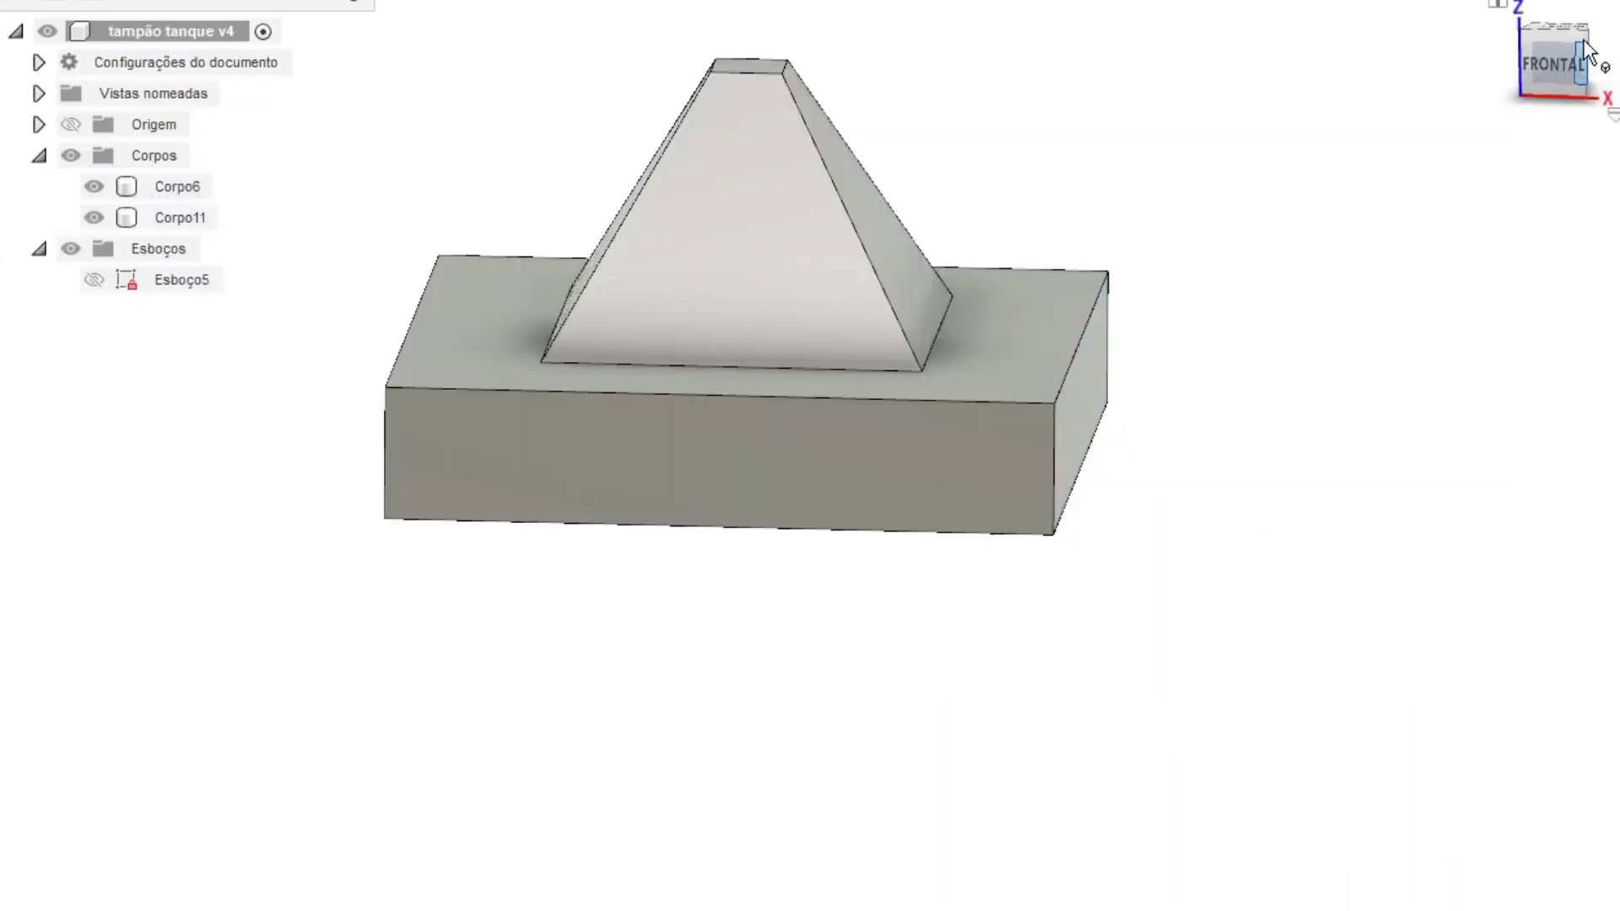
# Step: Edit the flipped extrusion to use the Cut operation
pyautogui.keyDown('shift'); pyautogui.moveTo(1570, 78); pyautogui.dragTo(1486, 97, button='middle'); pyautogui.keyUp('shift')
pyautogui.keyDown('shift'); pyautogui.moveTo(836, 766); pyautogui.dragTo(890, 766, button='middle'); pyautogui.keyUp('shift')
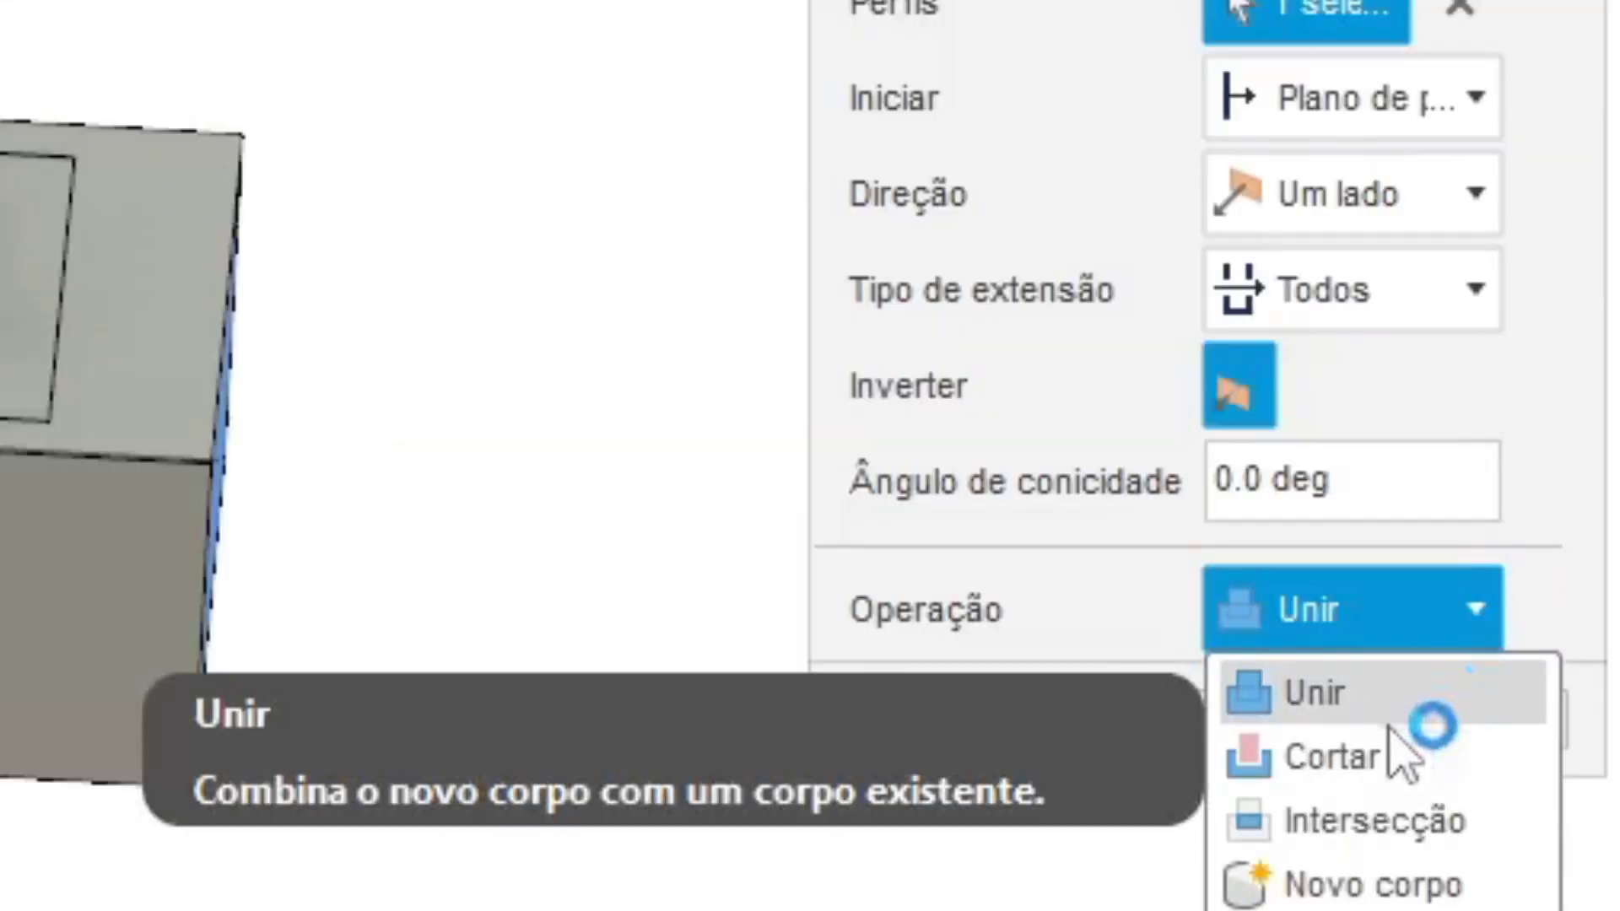
pyautogui.click(1519, 528)
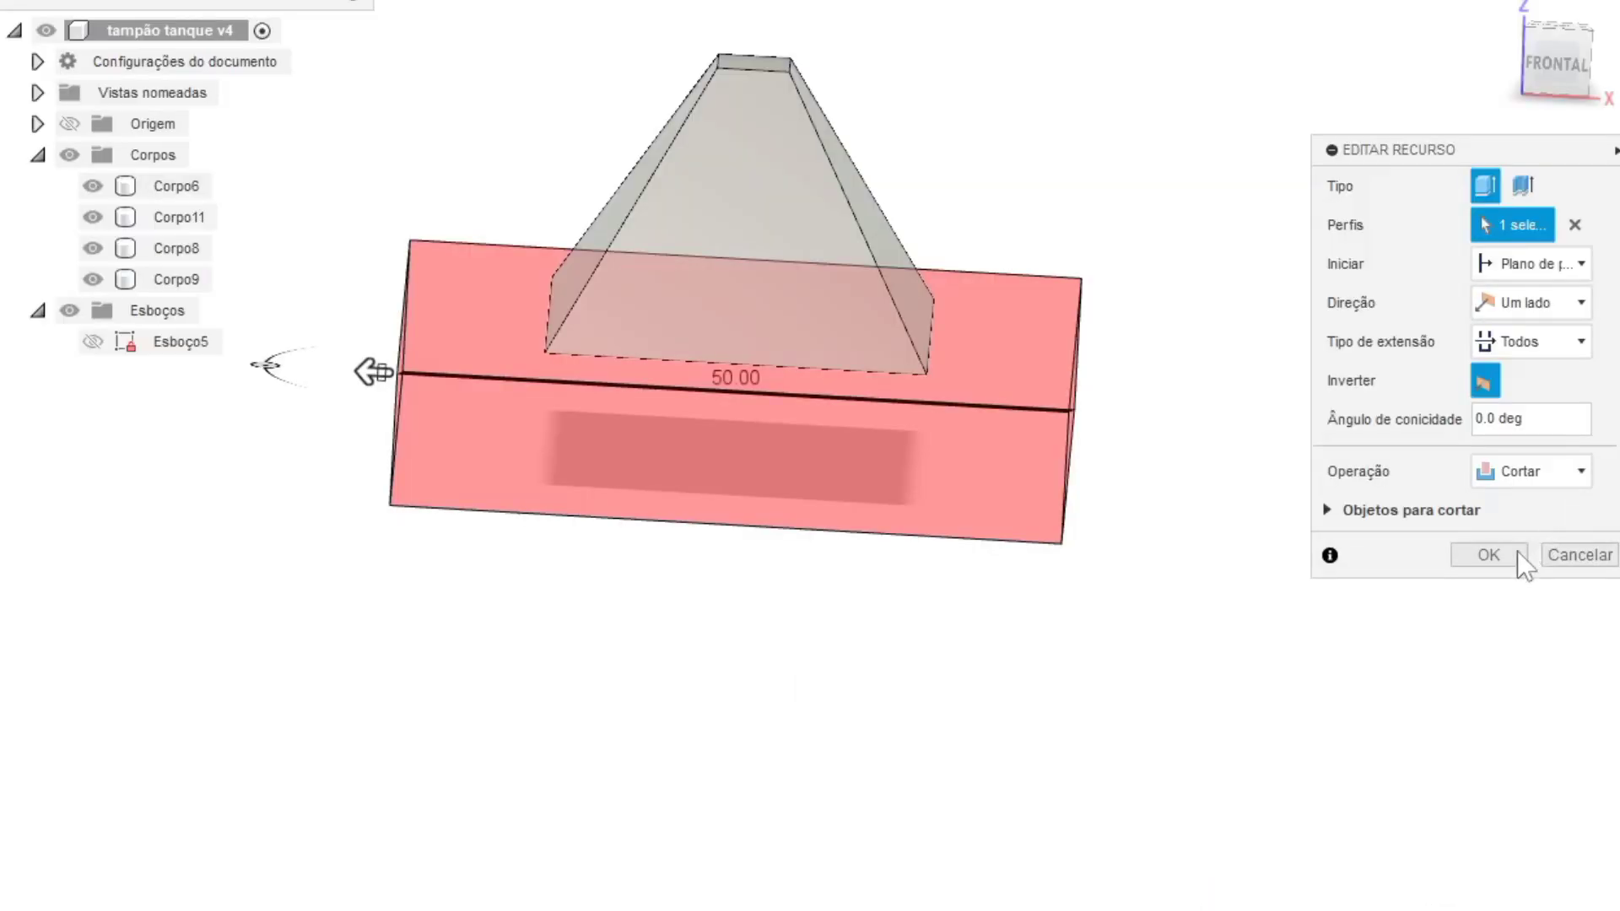
pyautogui.click(1488, 555)
# Step: Try excluding Corpo6 and then Corpo8 from the objects to cut in the extrusion
pyautogui.keyDown('shift'); pyautogui.moveTo(1502, 629); pyautogui.dragTo(1468, 629, button='middle'); pyautogui.keyUp('shift')
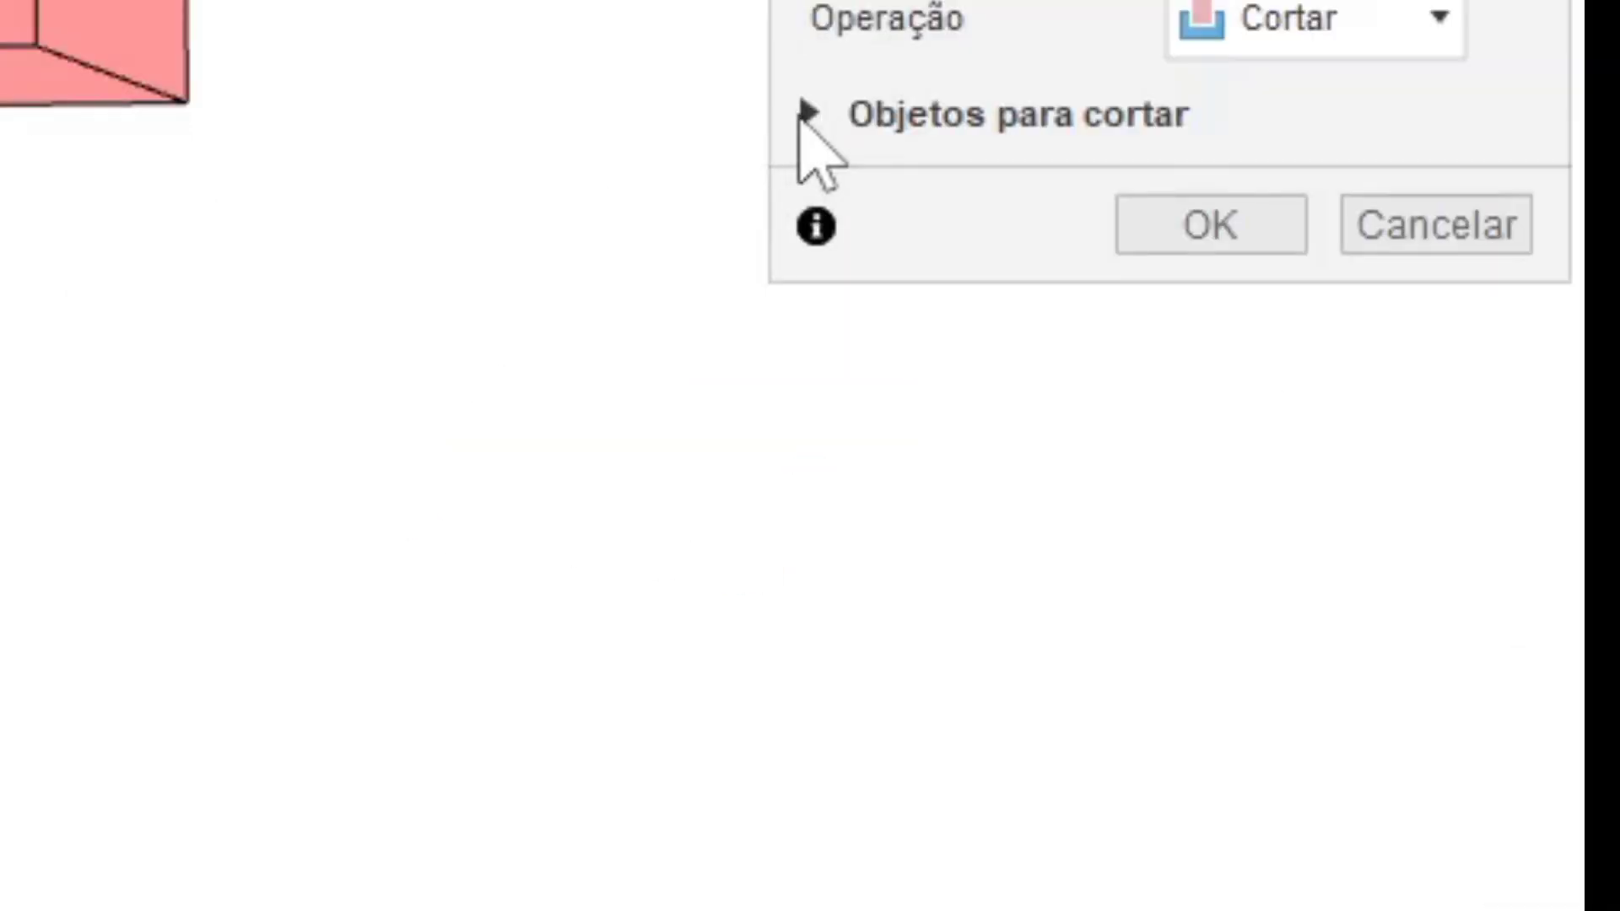
pyautogui.click(806, 114)
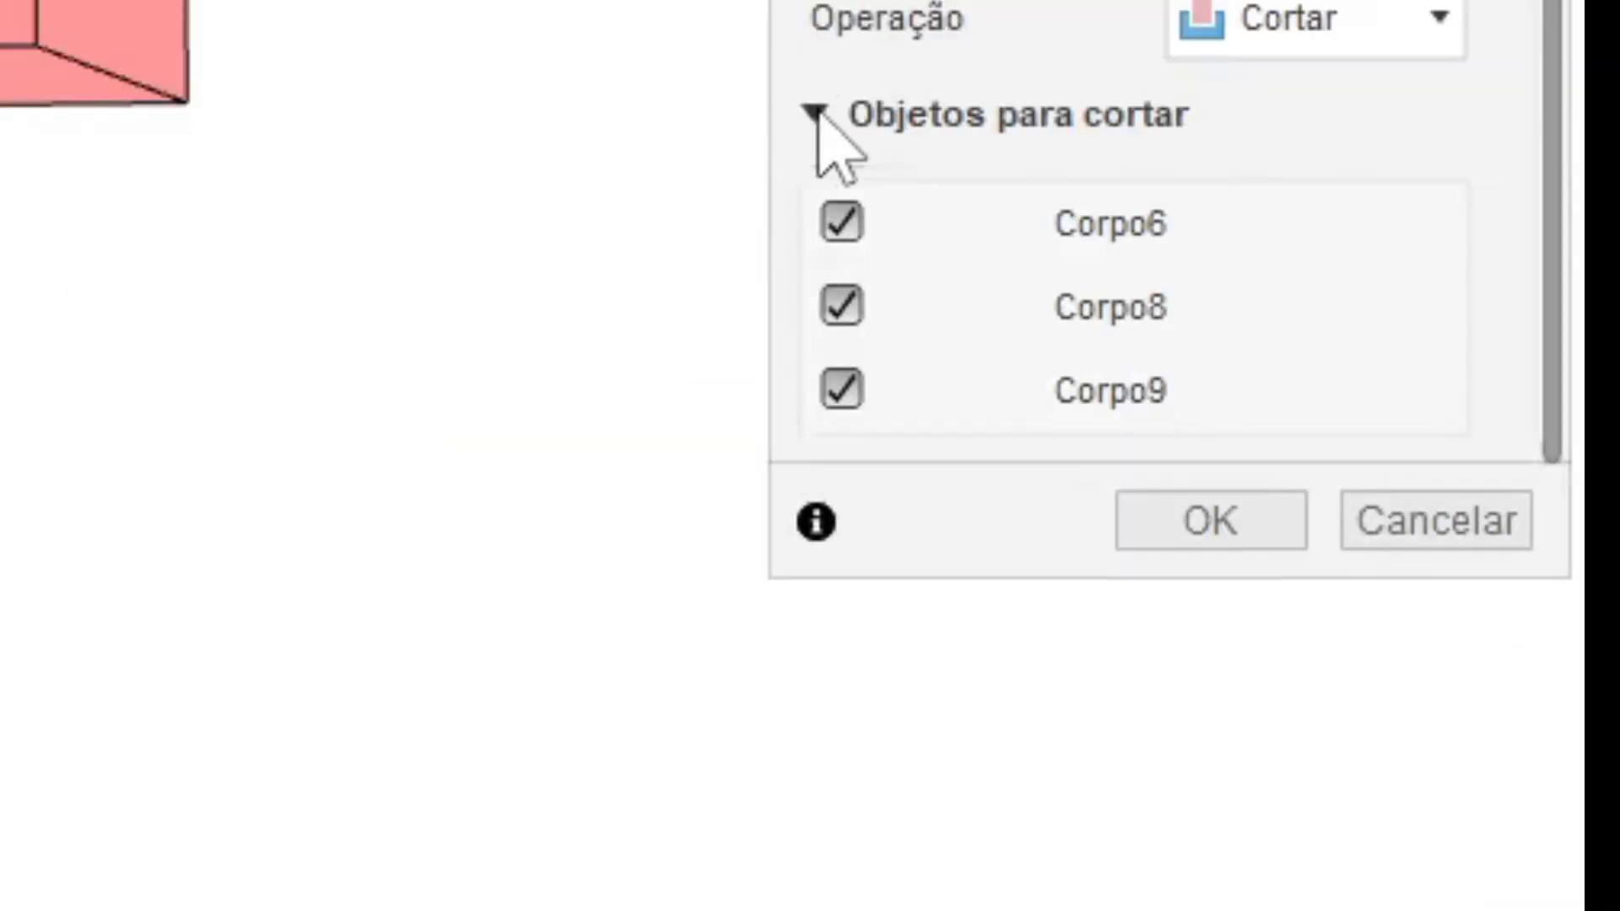
pyautogui.click(842, 221)
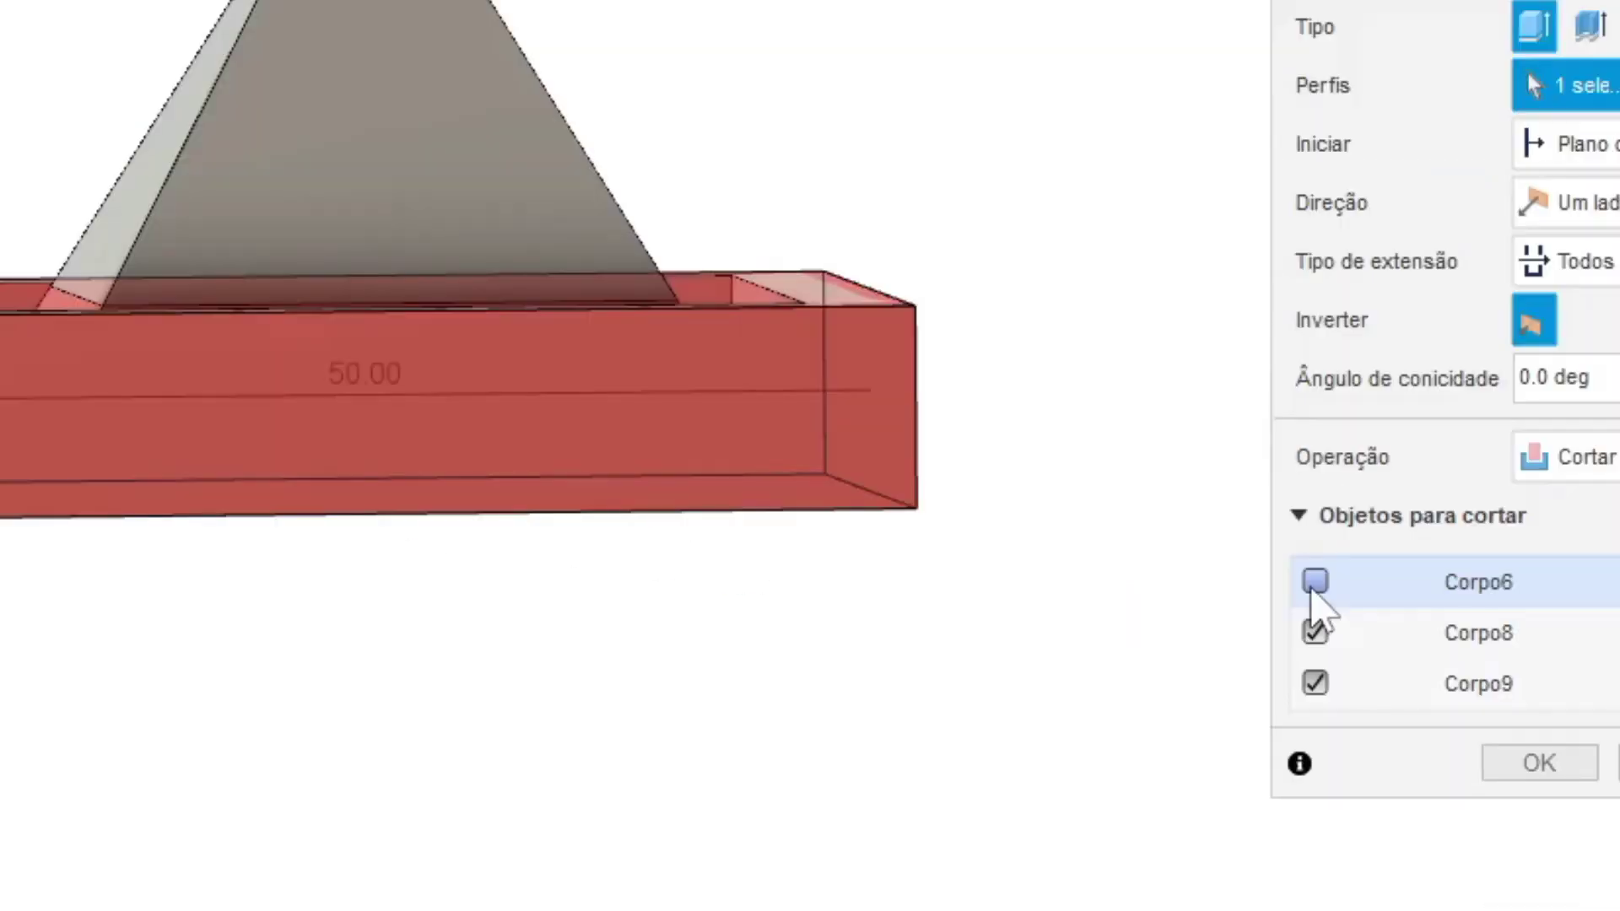
pyautogui.click(1315, 584)
pyautogui.click(1316, 634)
pyautogui.click(1317, 635)
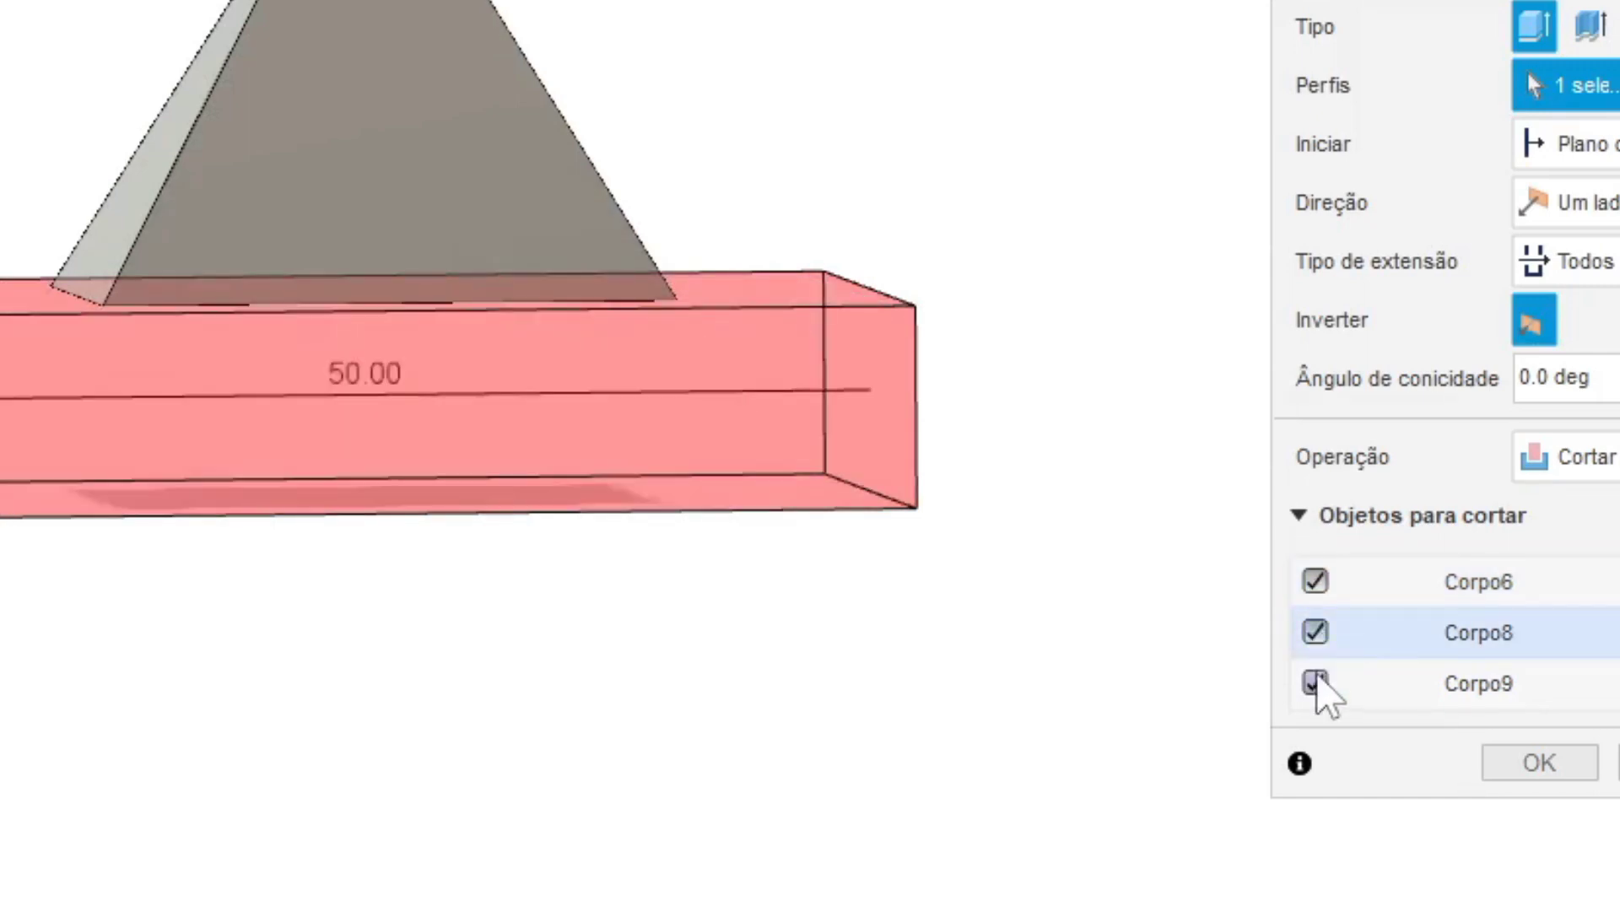
pyautogui.click(1315, 684)
pyautogui.click(1317, 635)
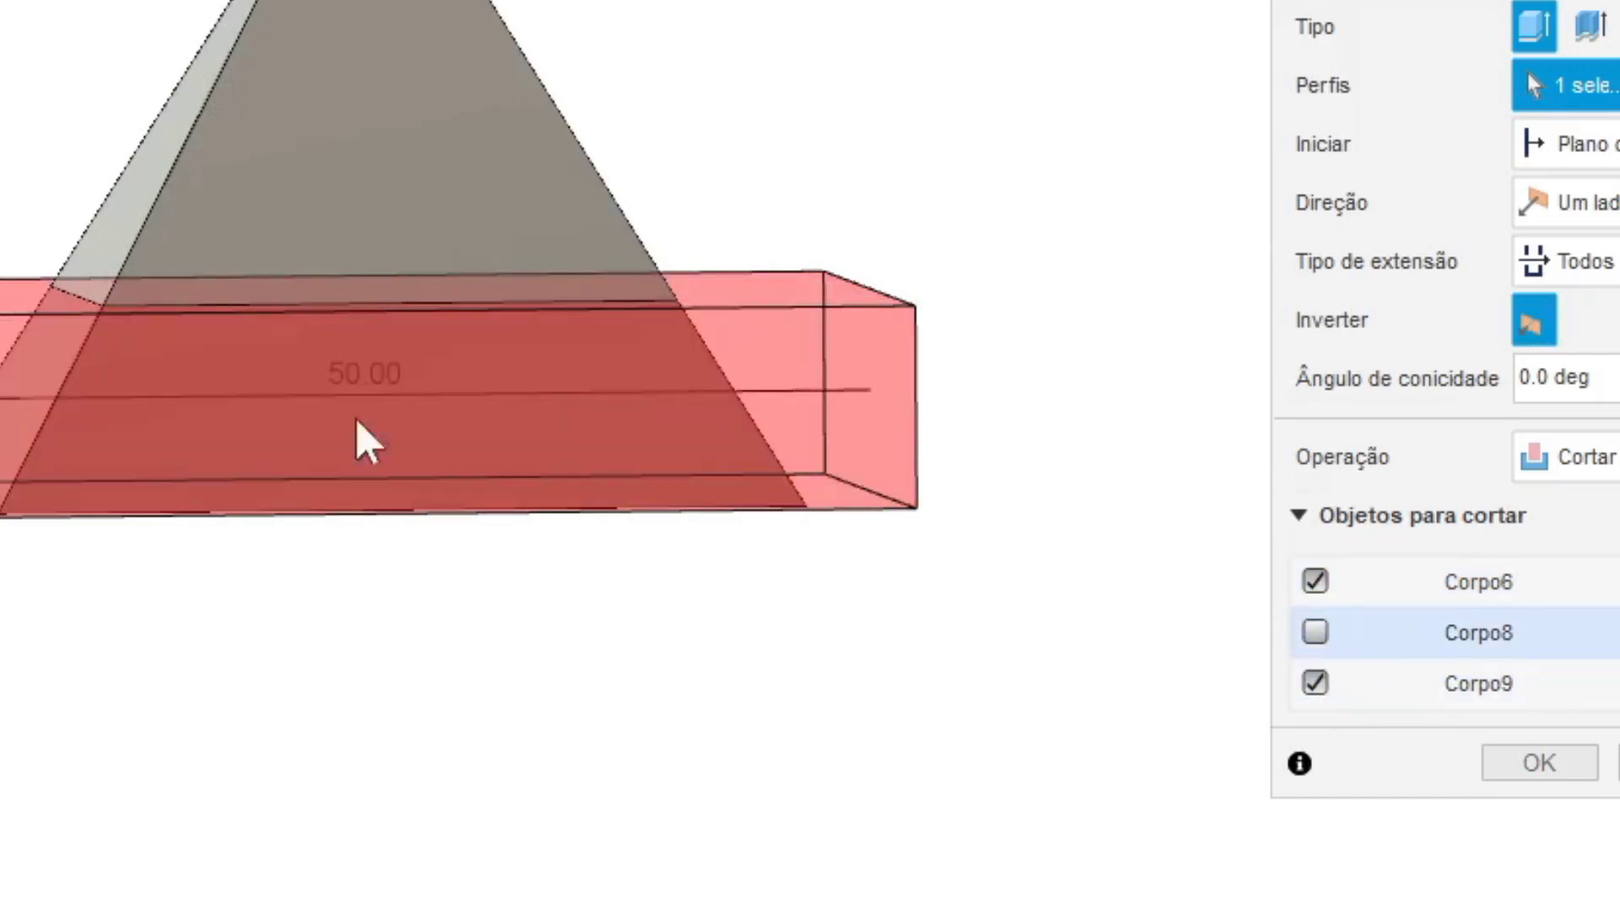
# Step: Change the extrusion's operation to Intersect and try including and excluding the intersected bodies
pyautogui.click(1565, 457)
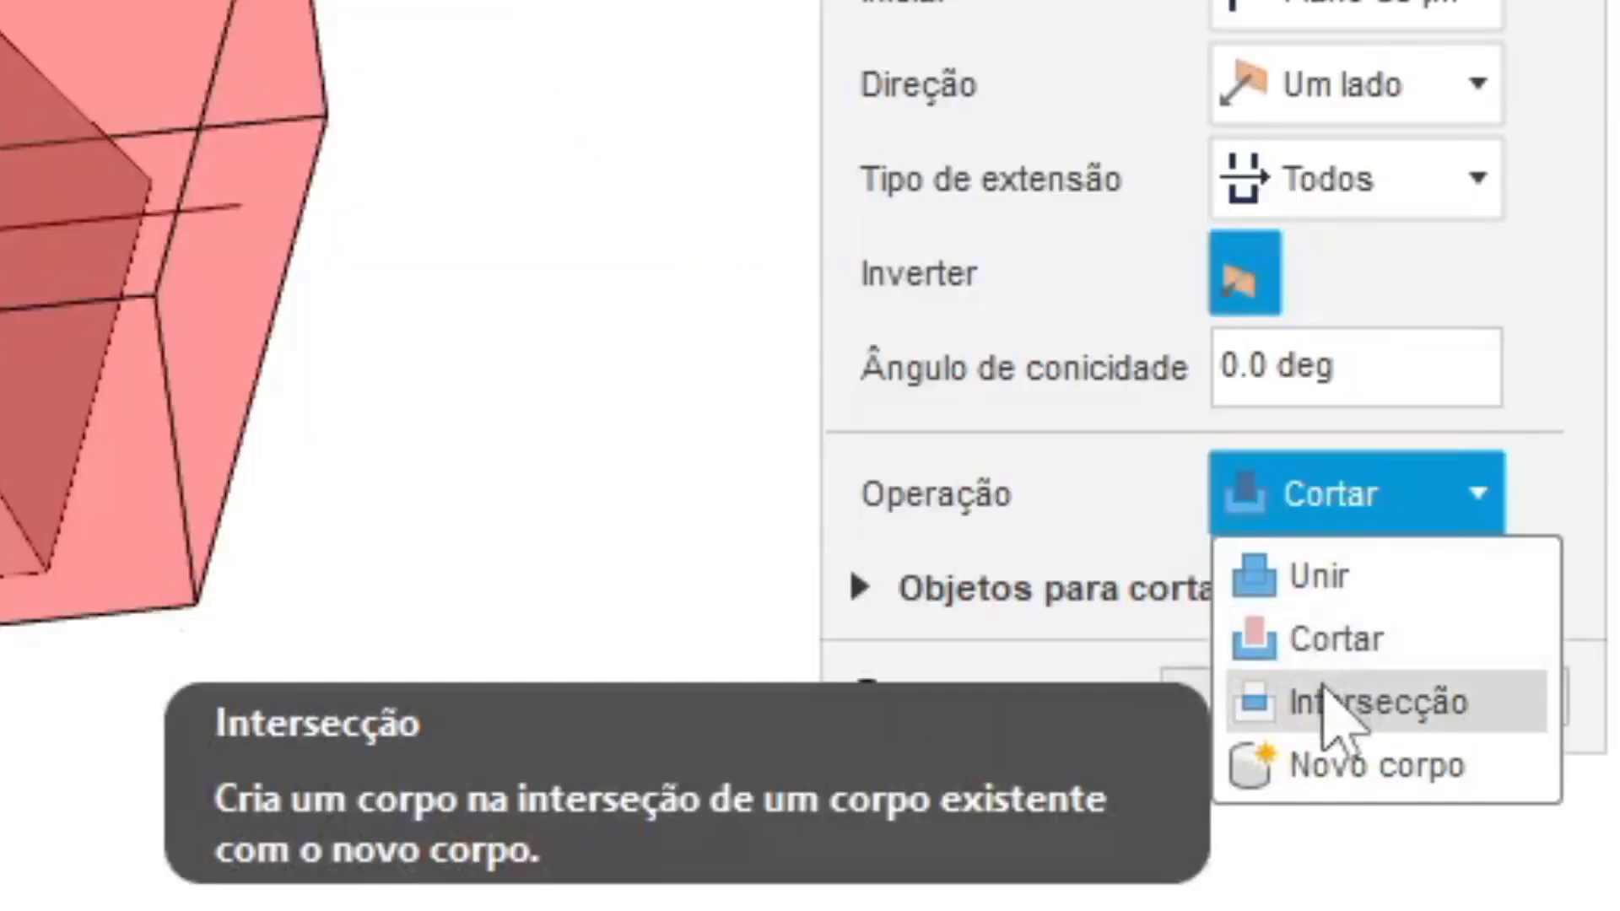
pyautogui.click(1342, 694)
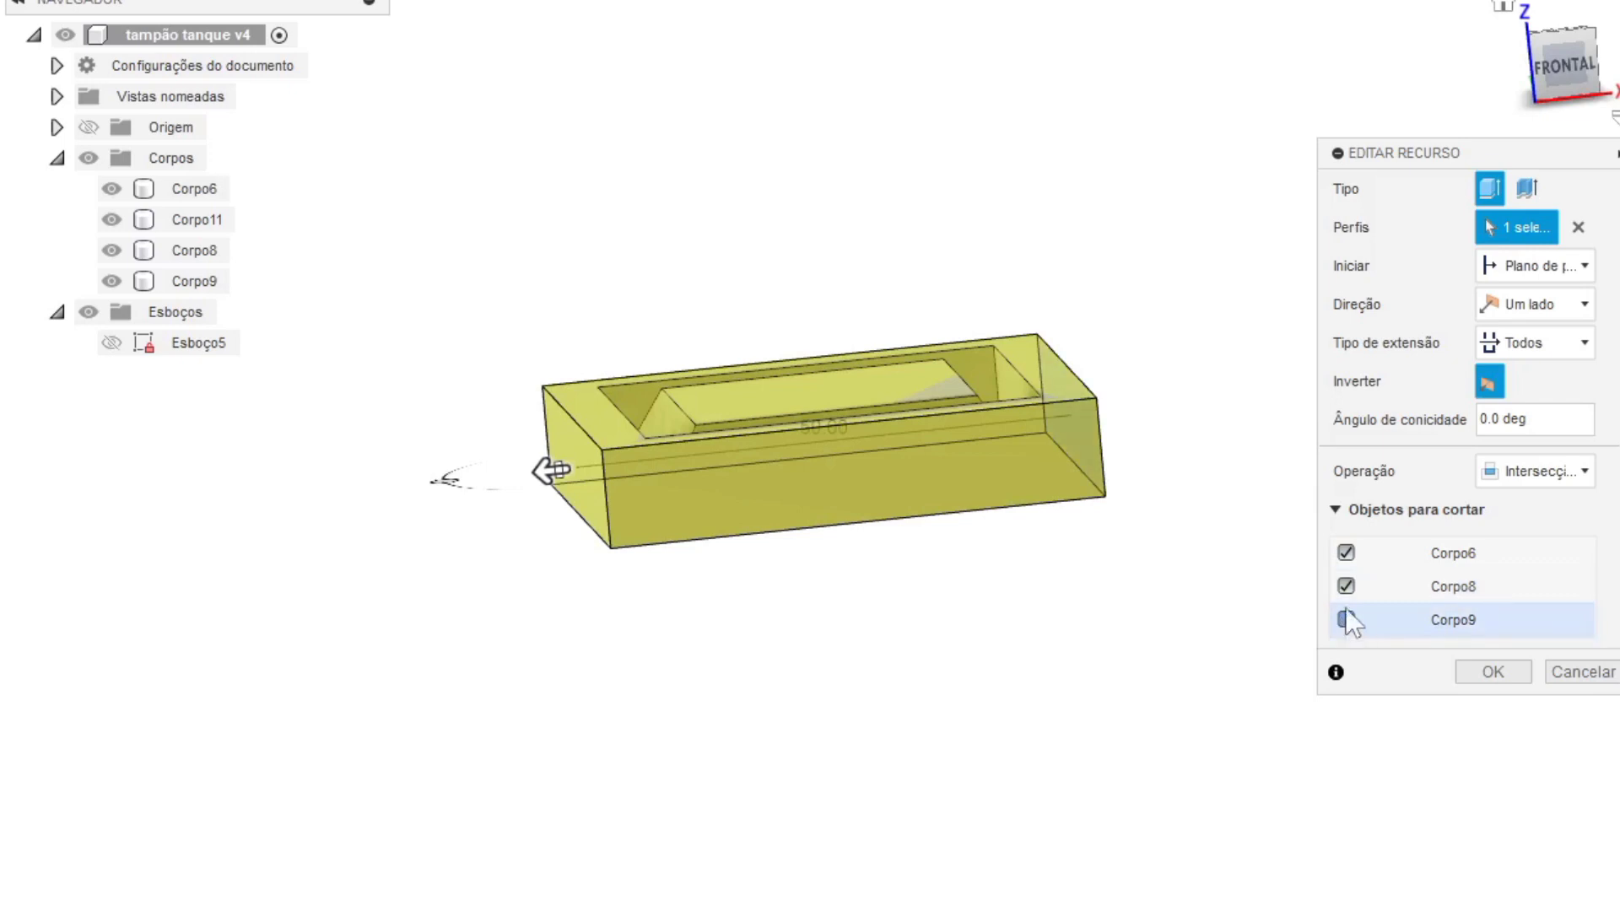
pyautogui.click(1346, 585)
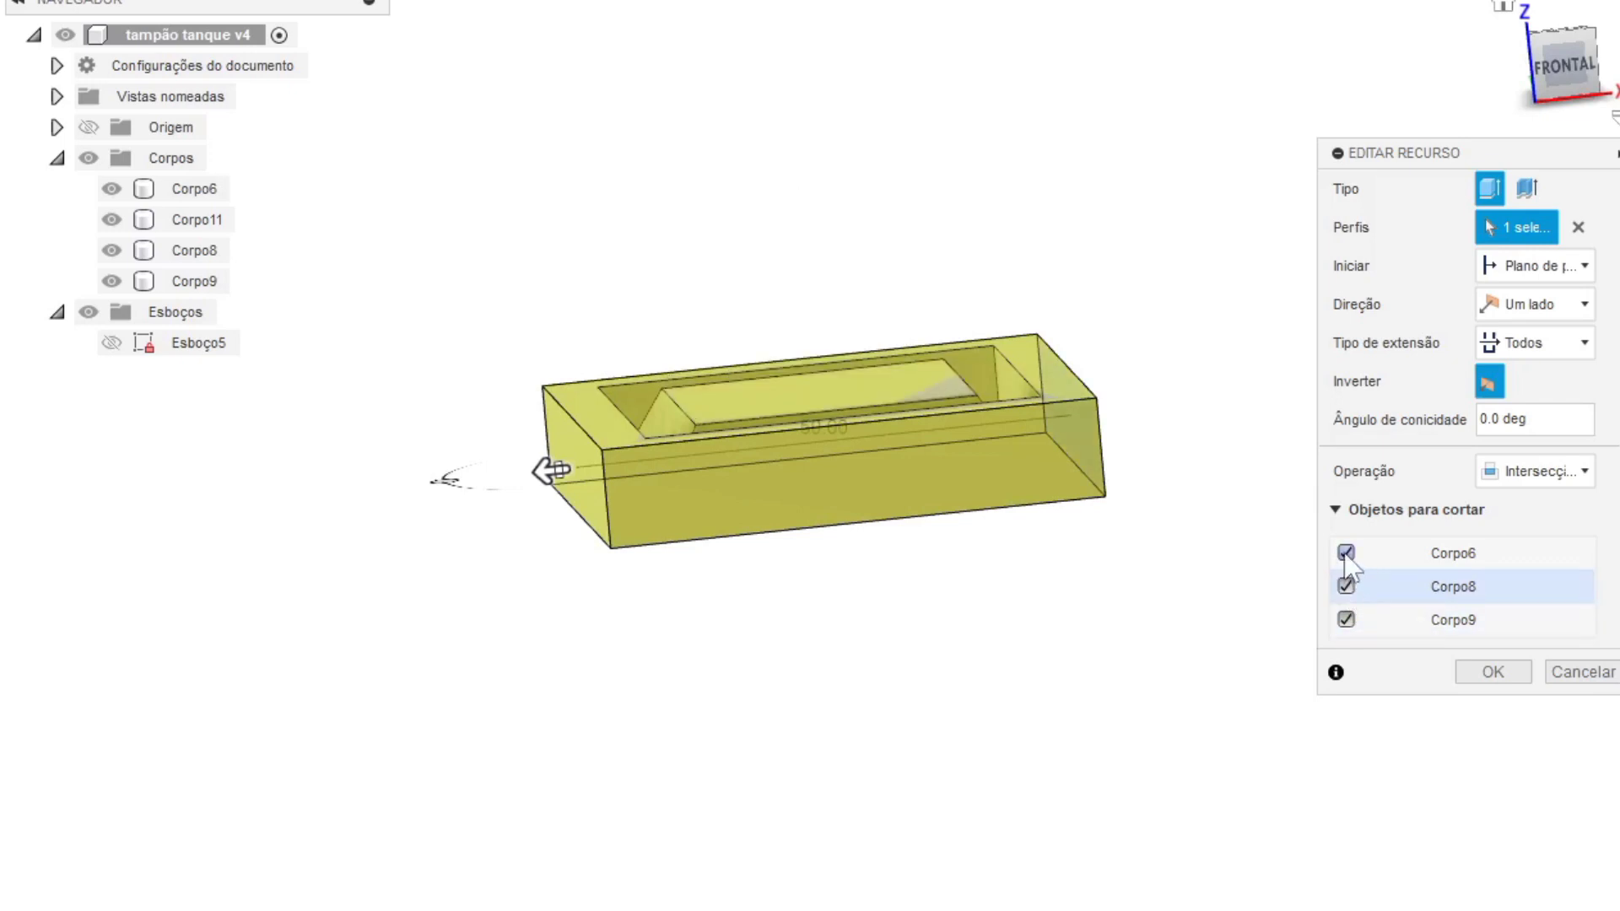
pyautogui.click(1346, 553)
# Step: Set the extrusion's operation to New Body and apply the edit
pyautogui.click(1534, 471)
pyautogui.click(1551, 584)
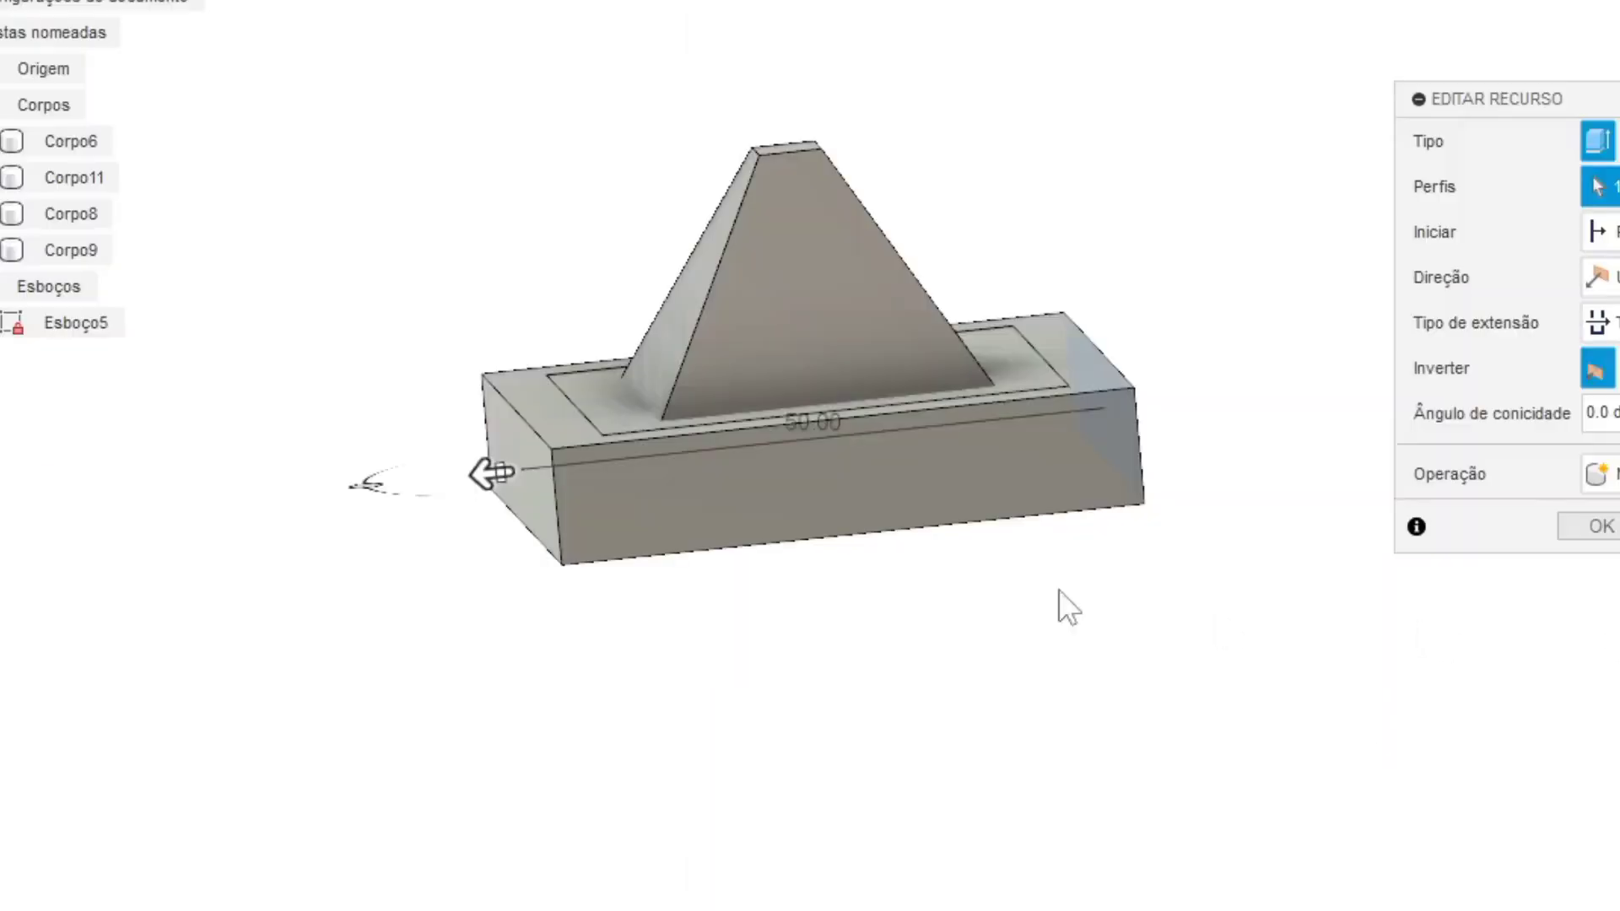
pyautogui.click(1586, 530)
# Step: Move the newly extruded body upward away from the frame and block, then delete that move from the timeline
pyautogui.click(76, 286)
pyautogui.click(42, 147)
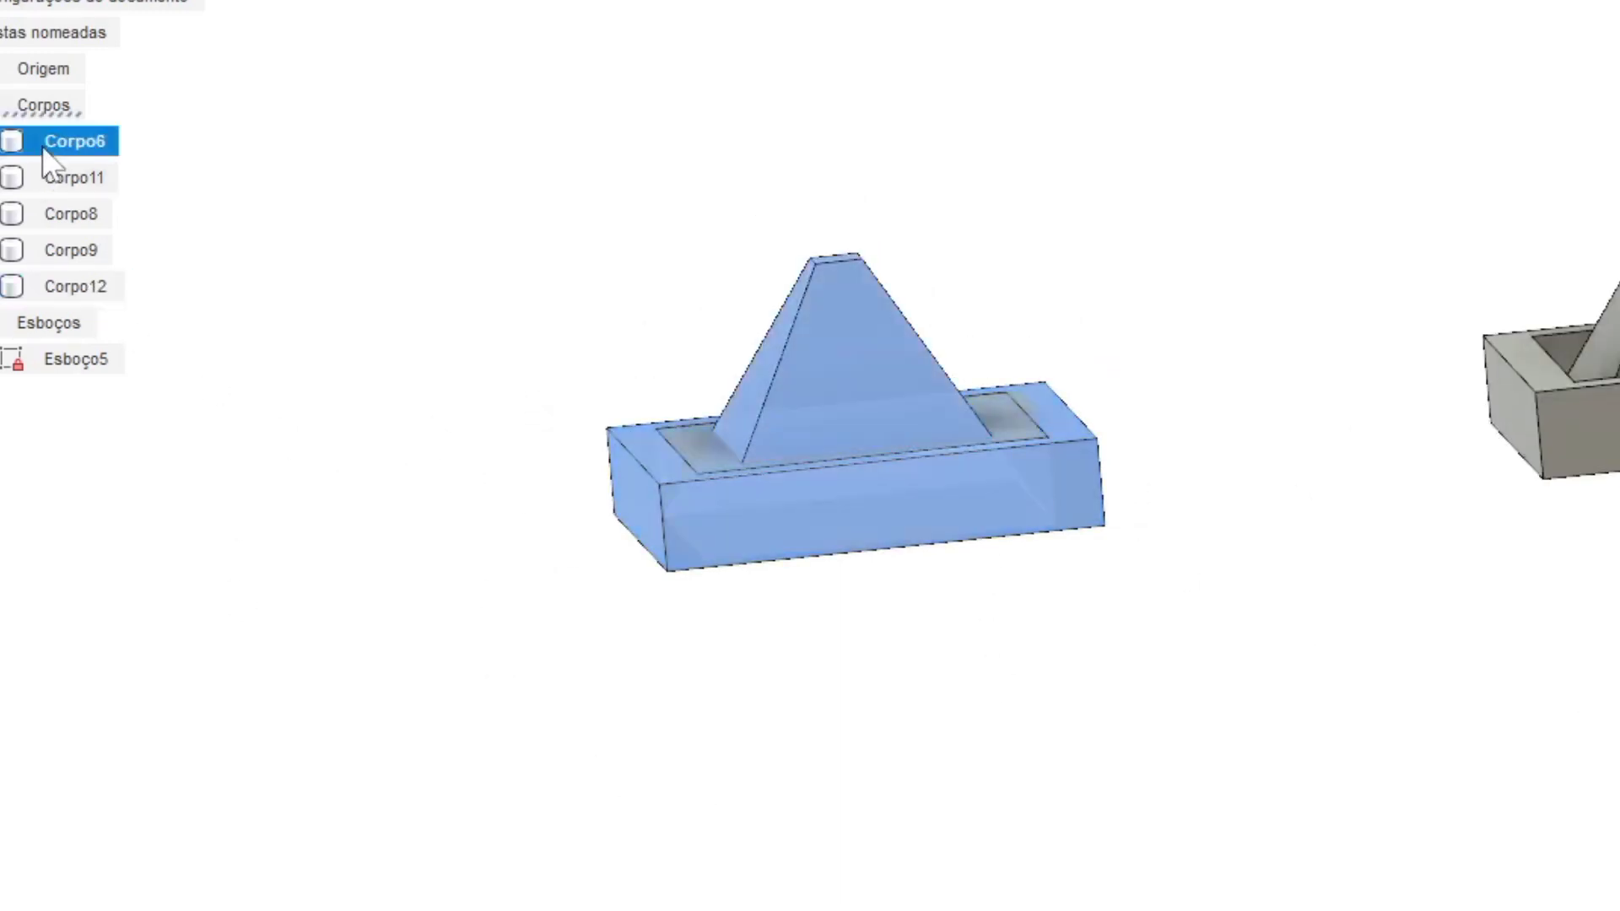
pyautogui.click(487, 544)
pyautogui.click(58, 291)
pyautogui.press('m')
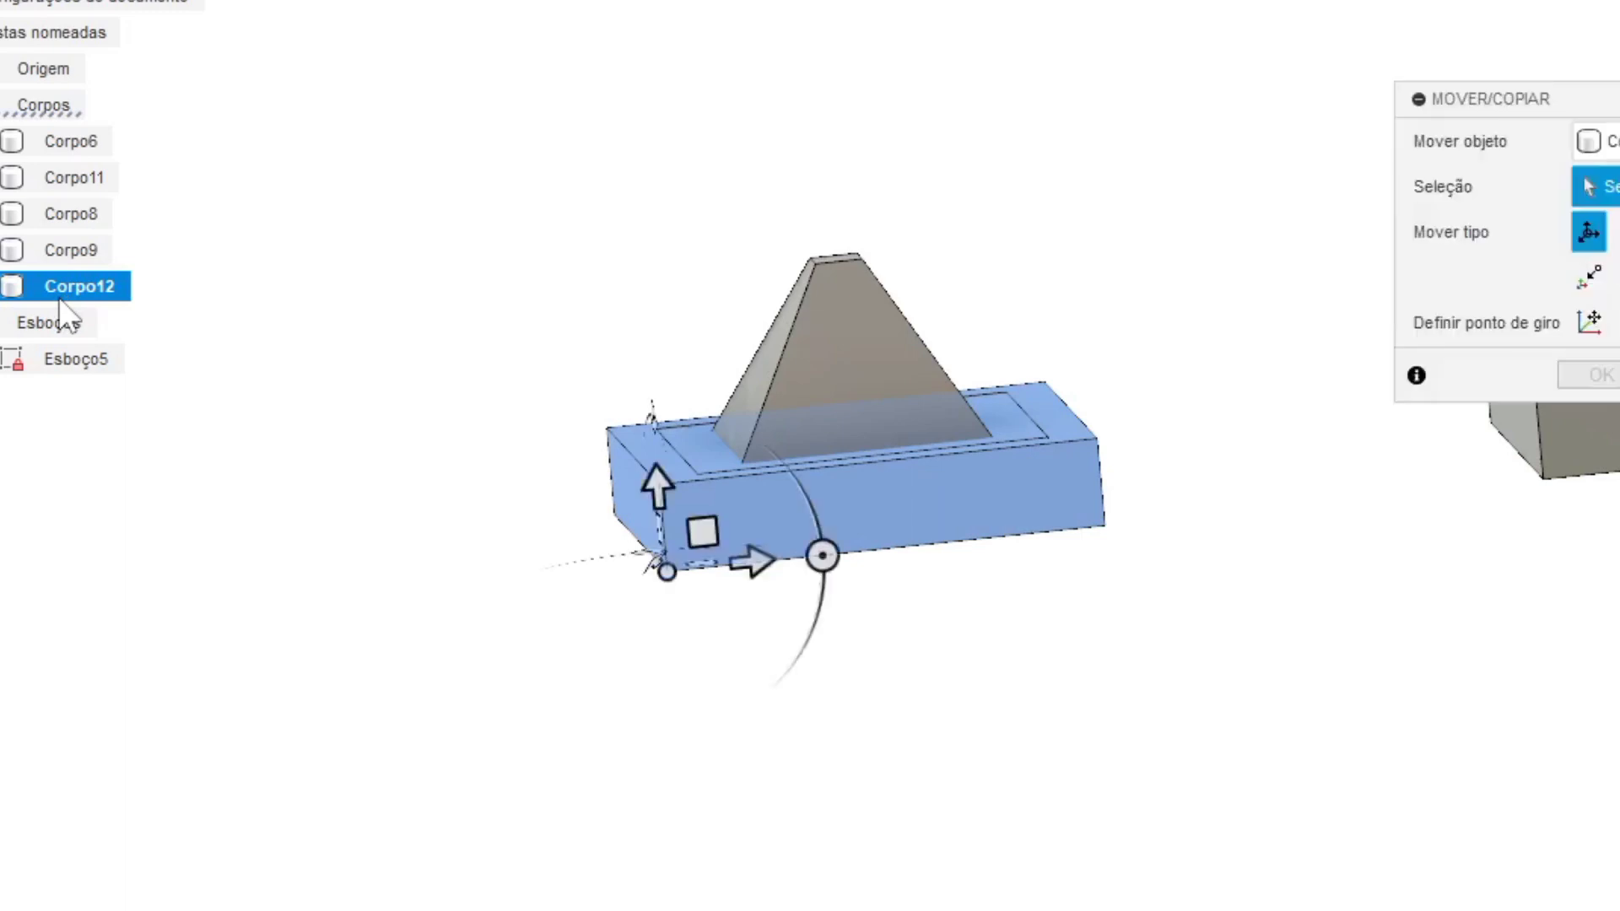
pyautogui.moveTo(656, 483); pyautogui.dragTo(724, 169)
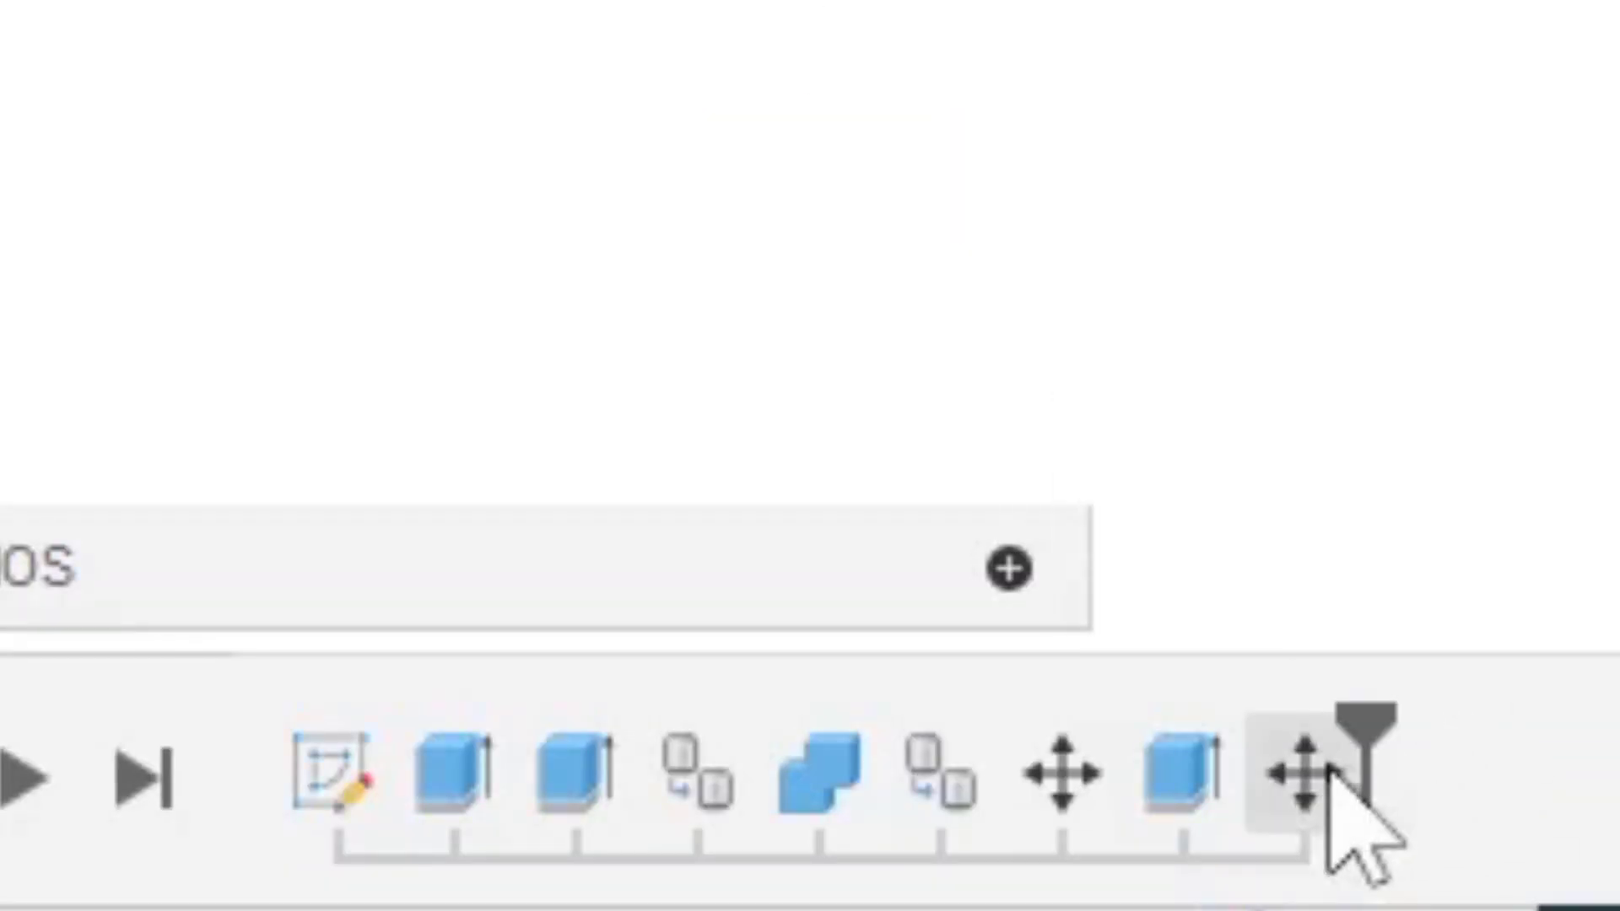
pyautogui.click(1331, 772)
pyautogui.press('Delete')
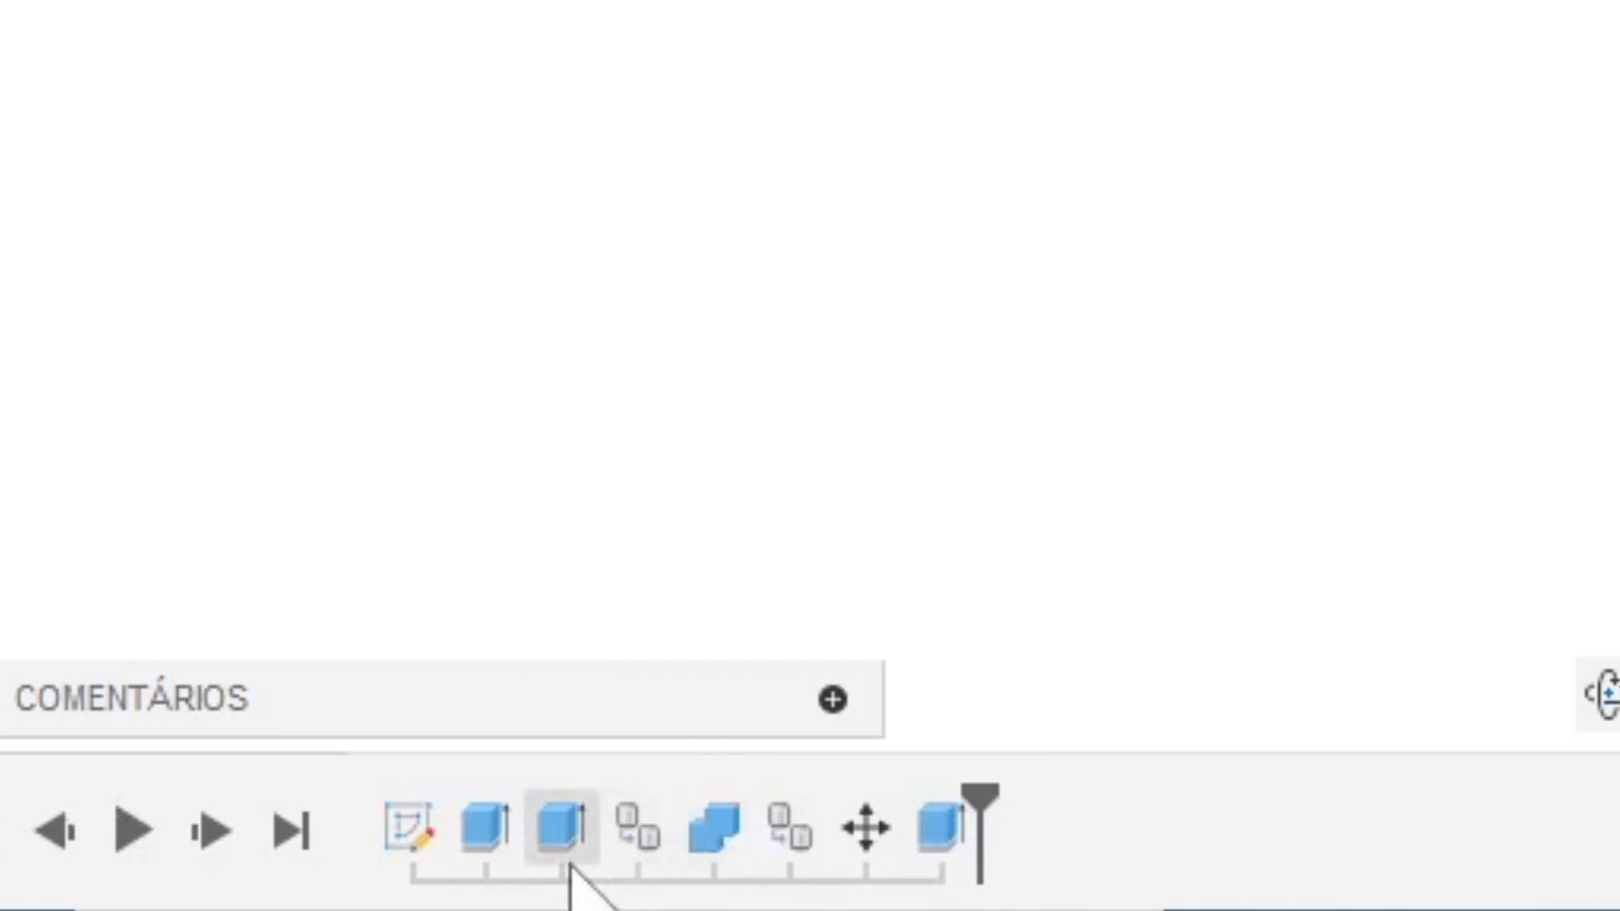
# Step: Open the tapered block's extrusion for editing, review its operation choices, and close it with New Body kept
pyautogui.doubleClick(499, 830)
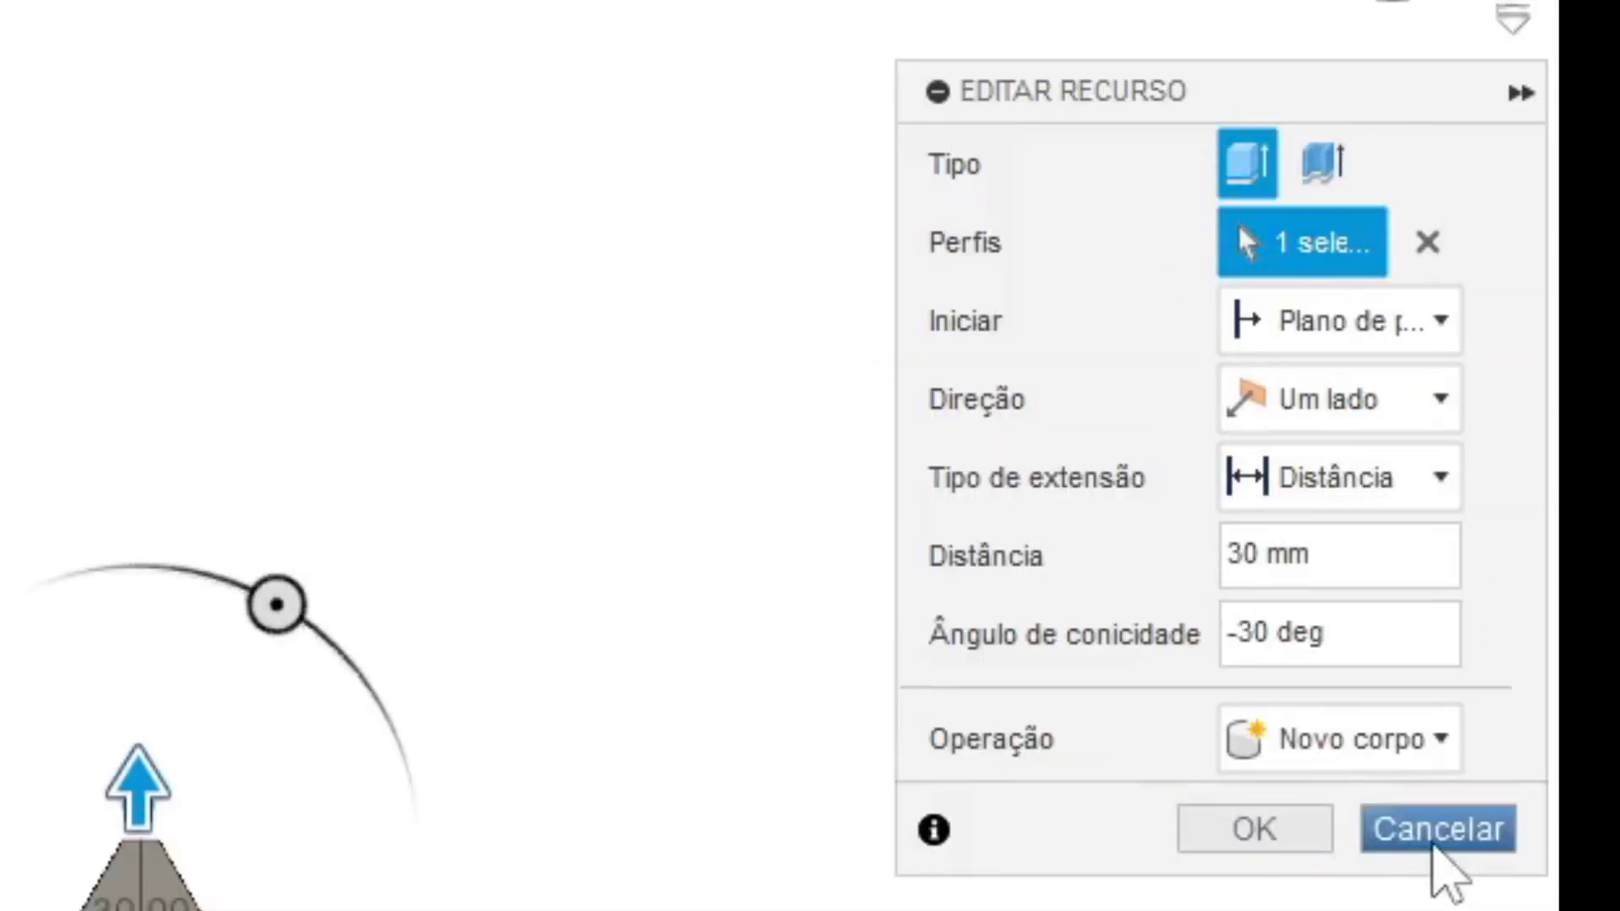
pyautogui.click(1405, 747)
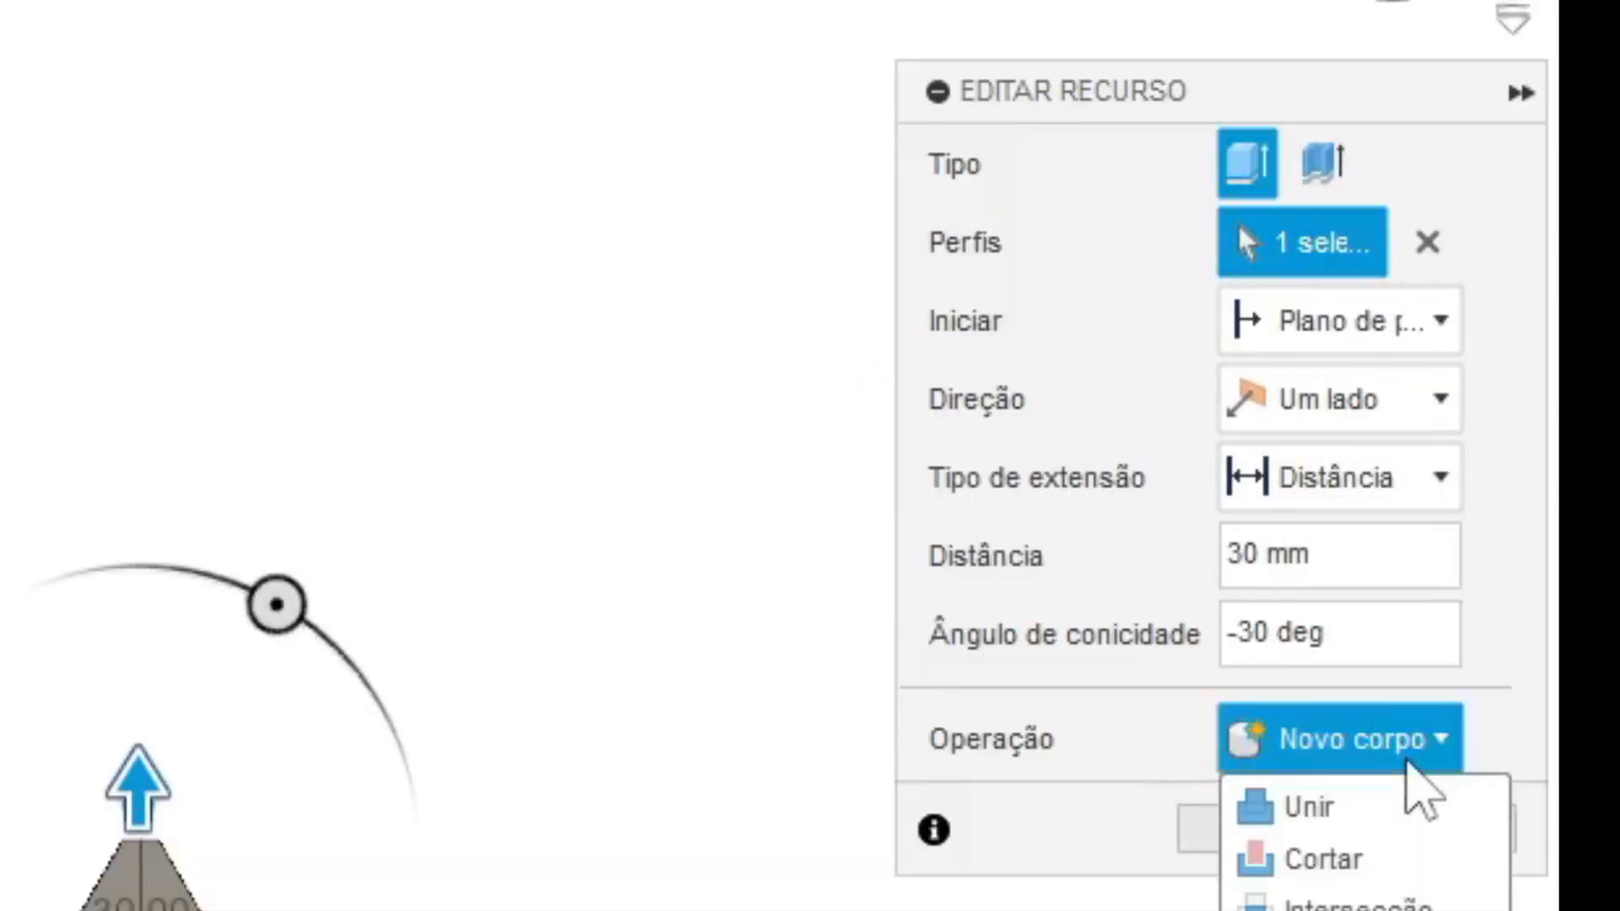
pyautogui.click(1435, 747)
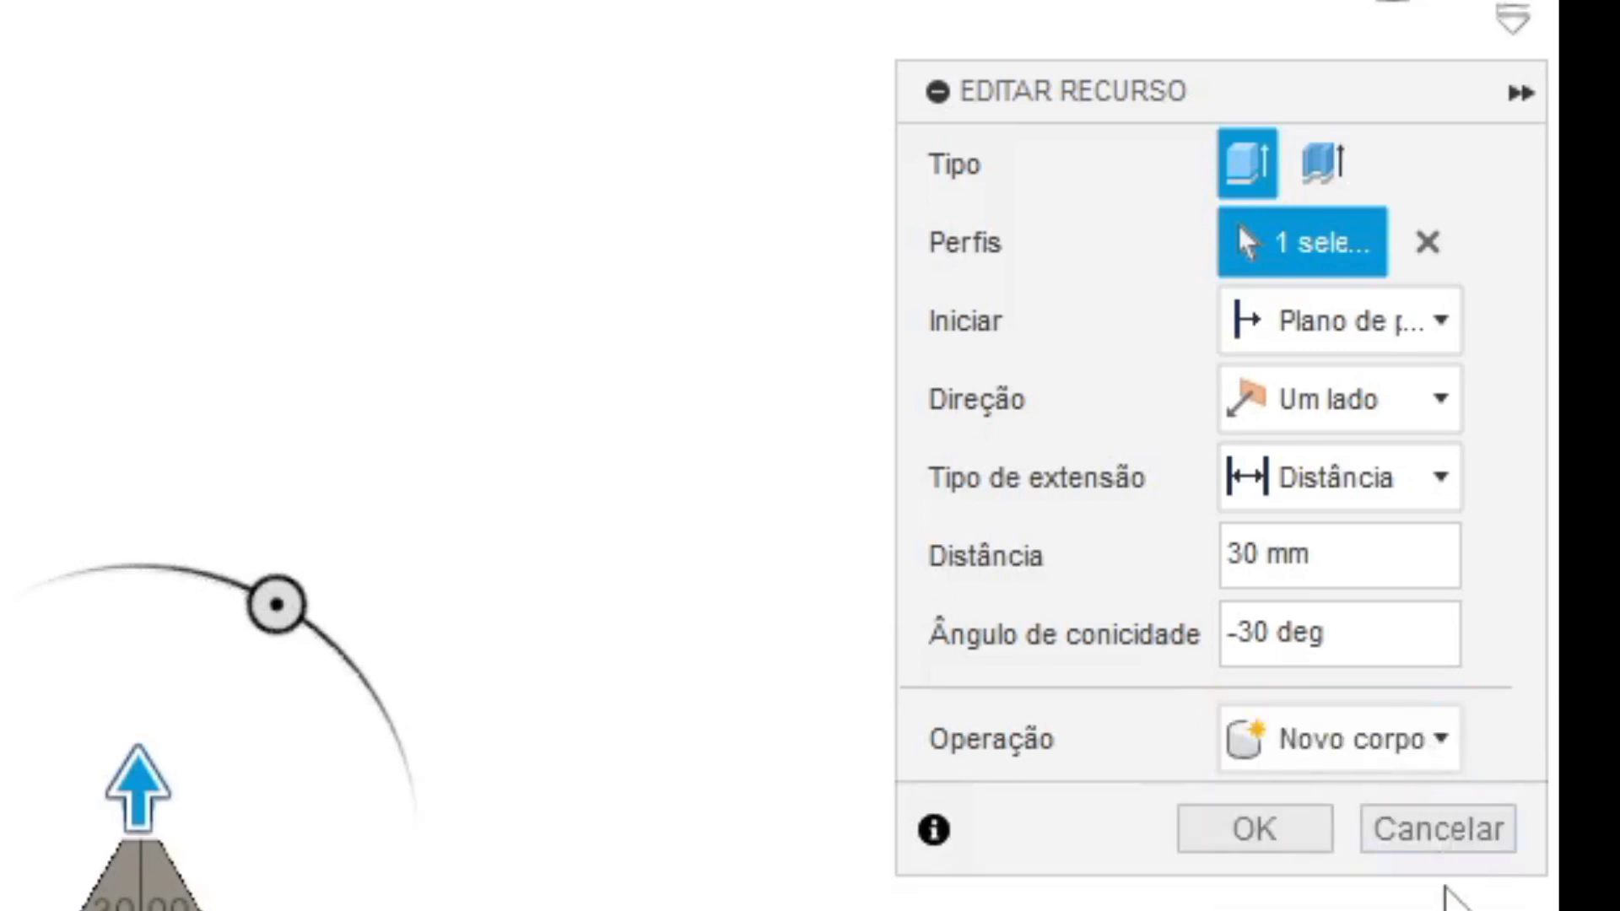
pyautogui.press('Return')
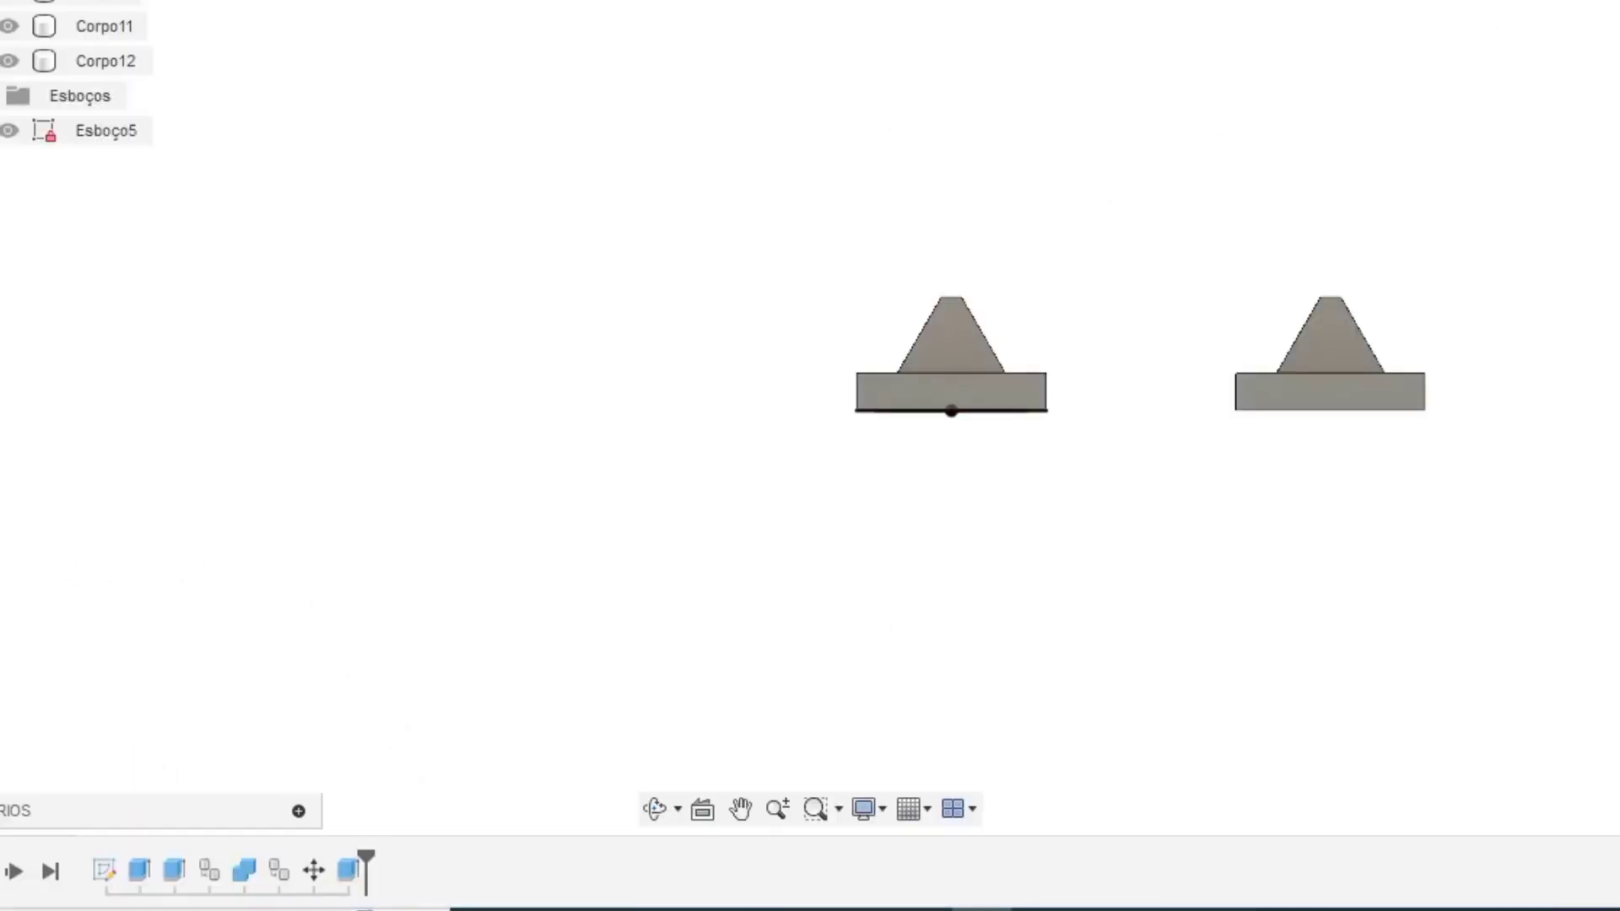
# Step: Hide the sketch Esboço5 beneath the original frame
pyautogui.keyDown('shift'); pyautogui.moveTo(1038, 438); pyautogui.dragTo(1060, 463, button='middle'); pyautogui.keyUp('shift')
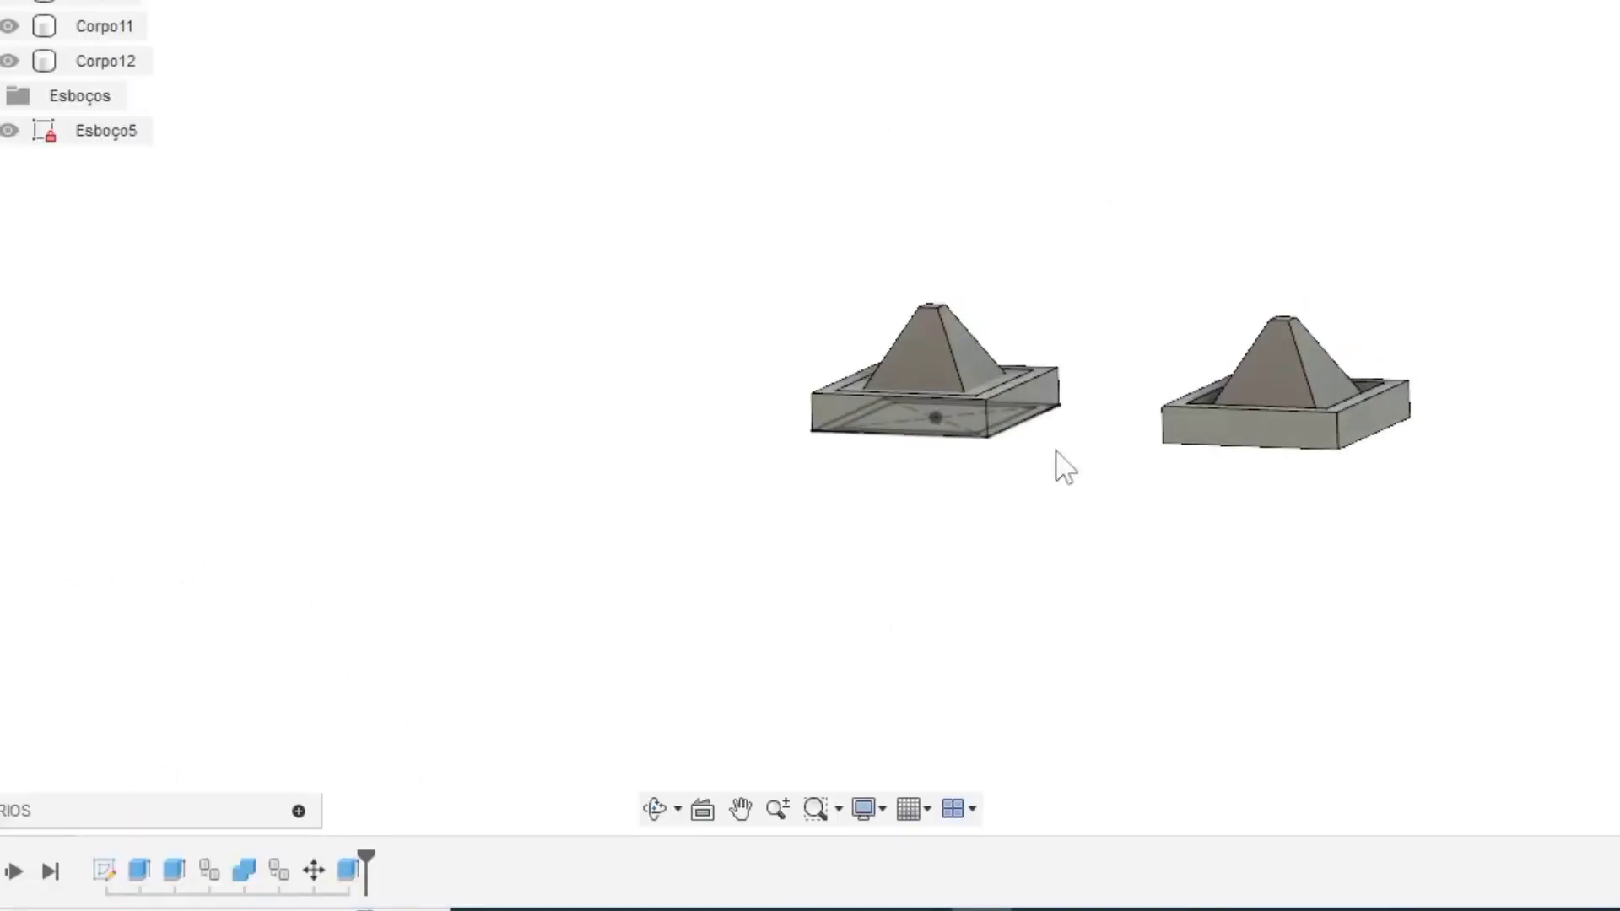
pyautogui.scroll(3, 1024, 470)
pyautogui.click(8, 131)
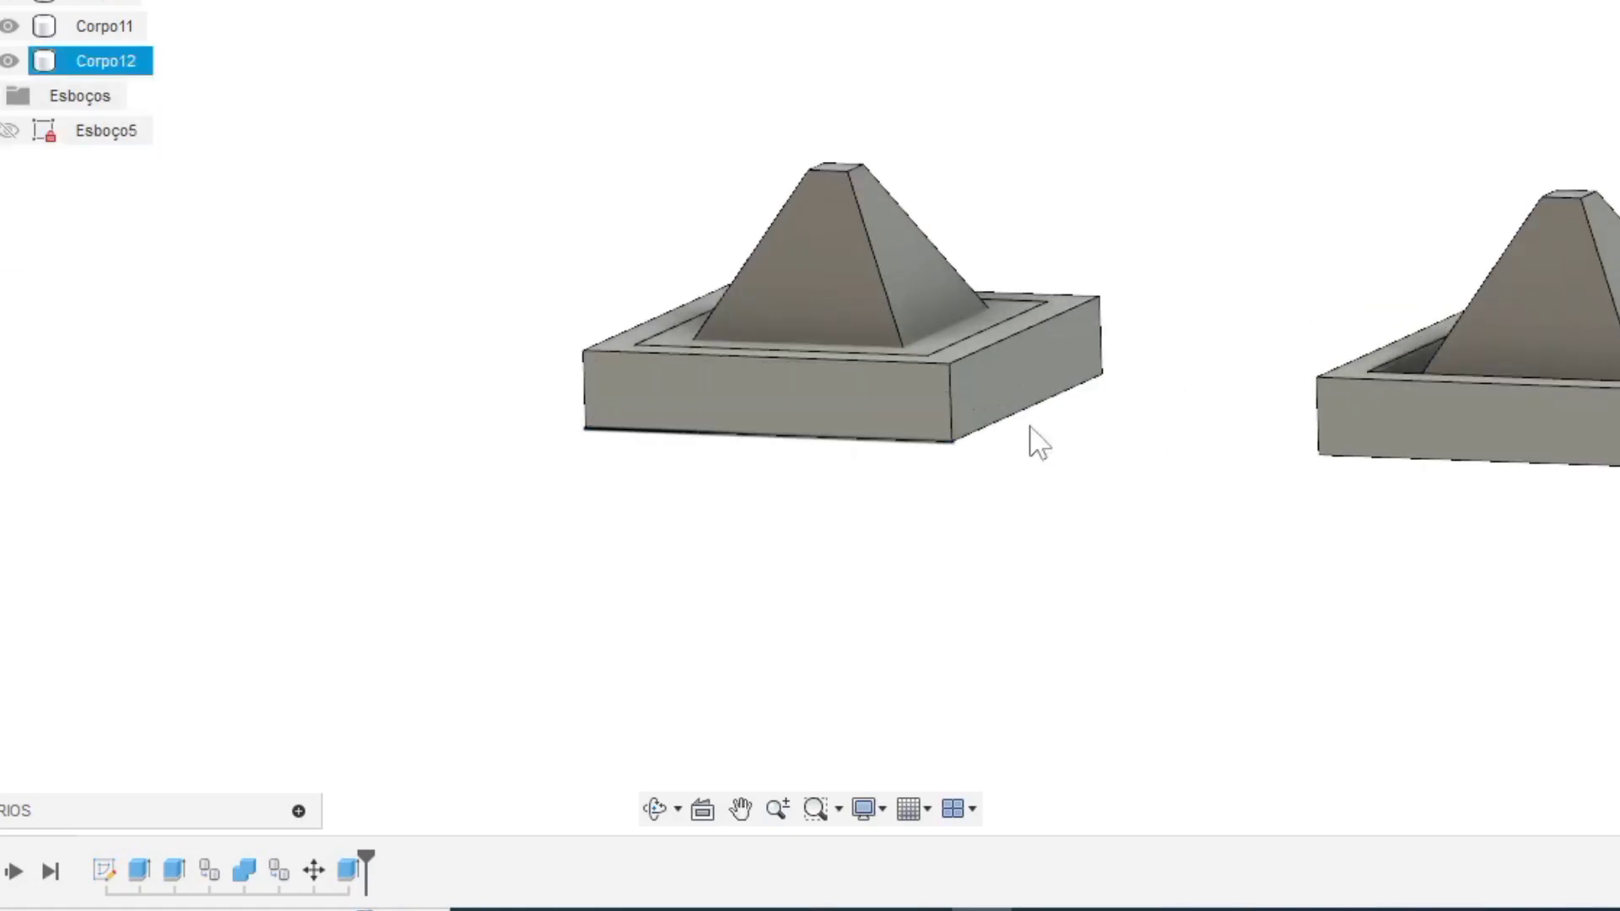
# Step: Delete the second extrusion feature, which forms the tapered block, from the timeline
pyautogui.click(1027, 388)
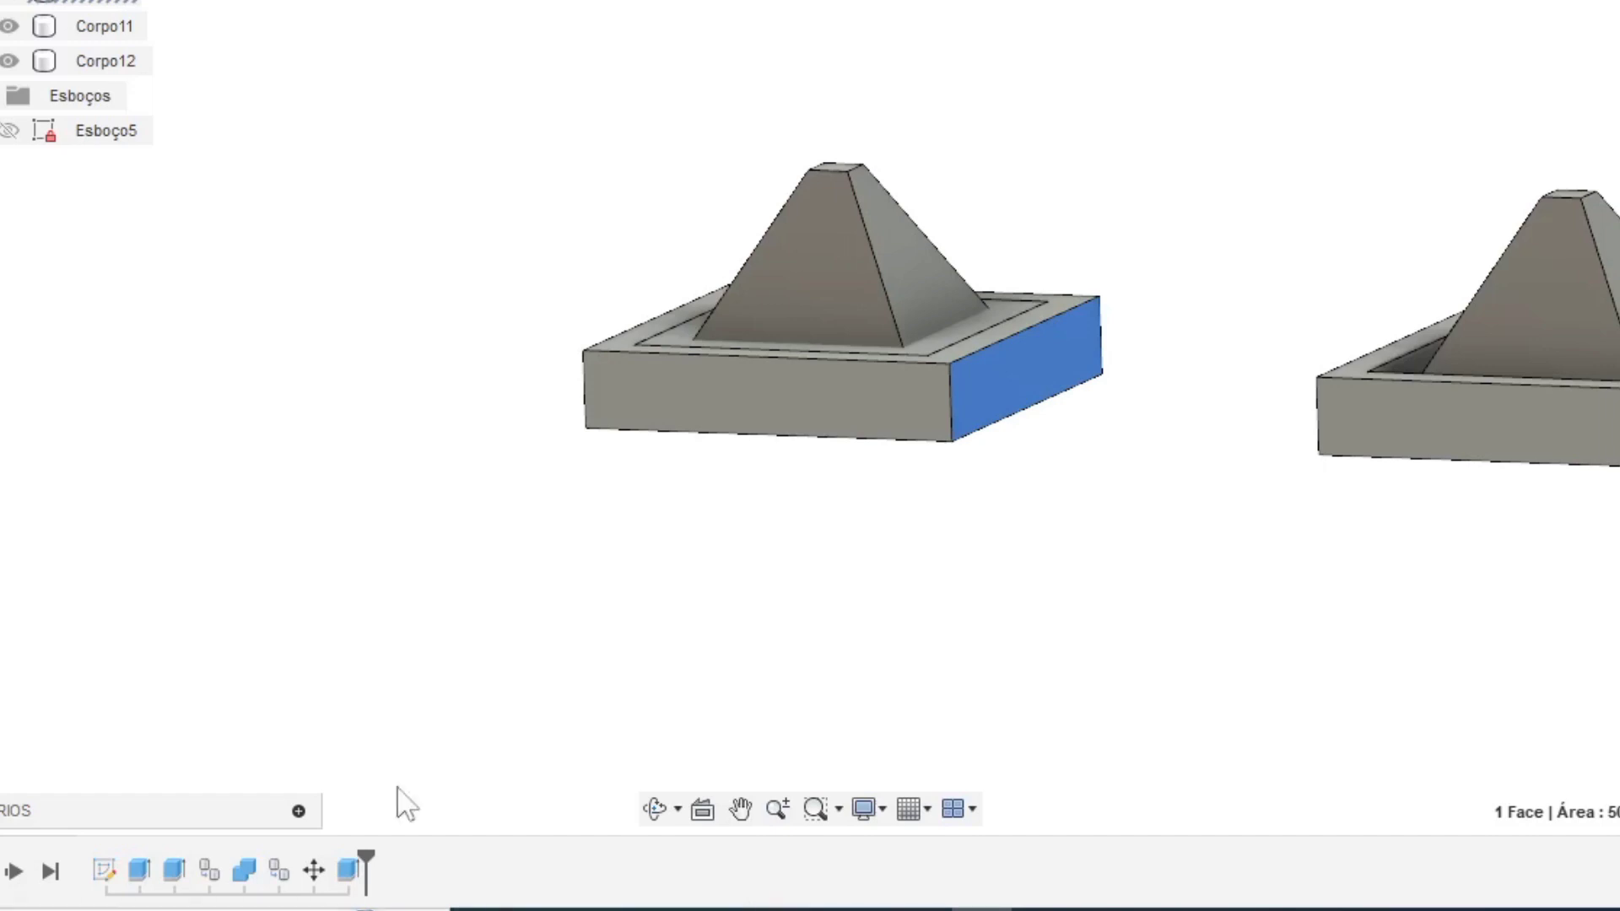
pyautogui.click(488, 652)
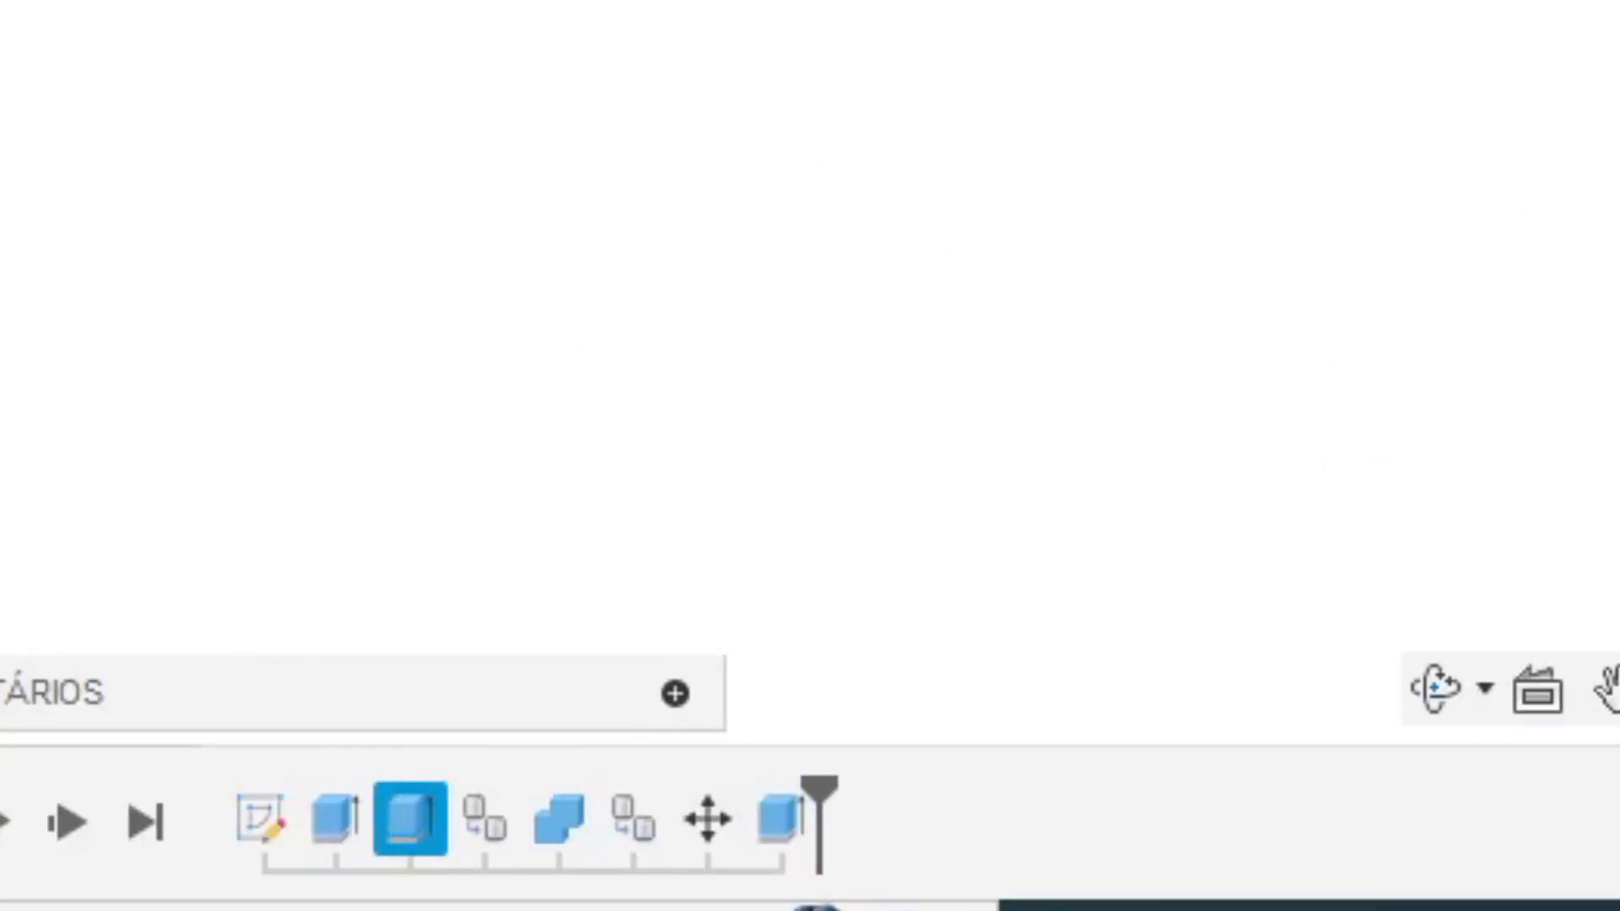
pyautogui.press('Delete')
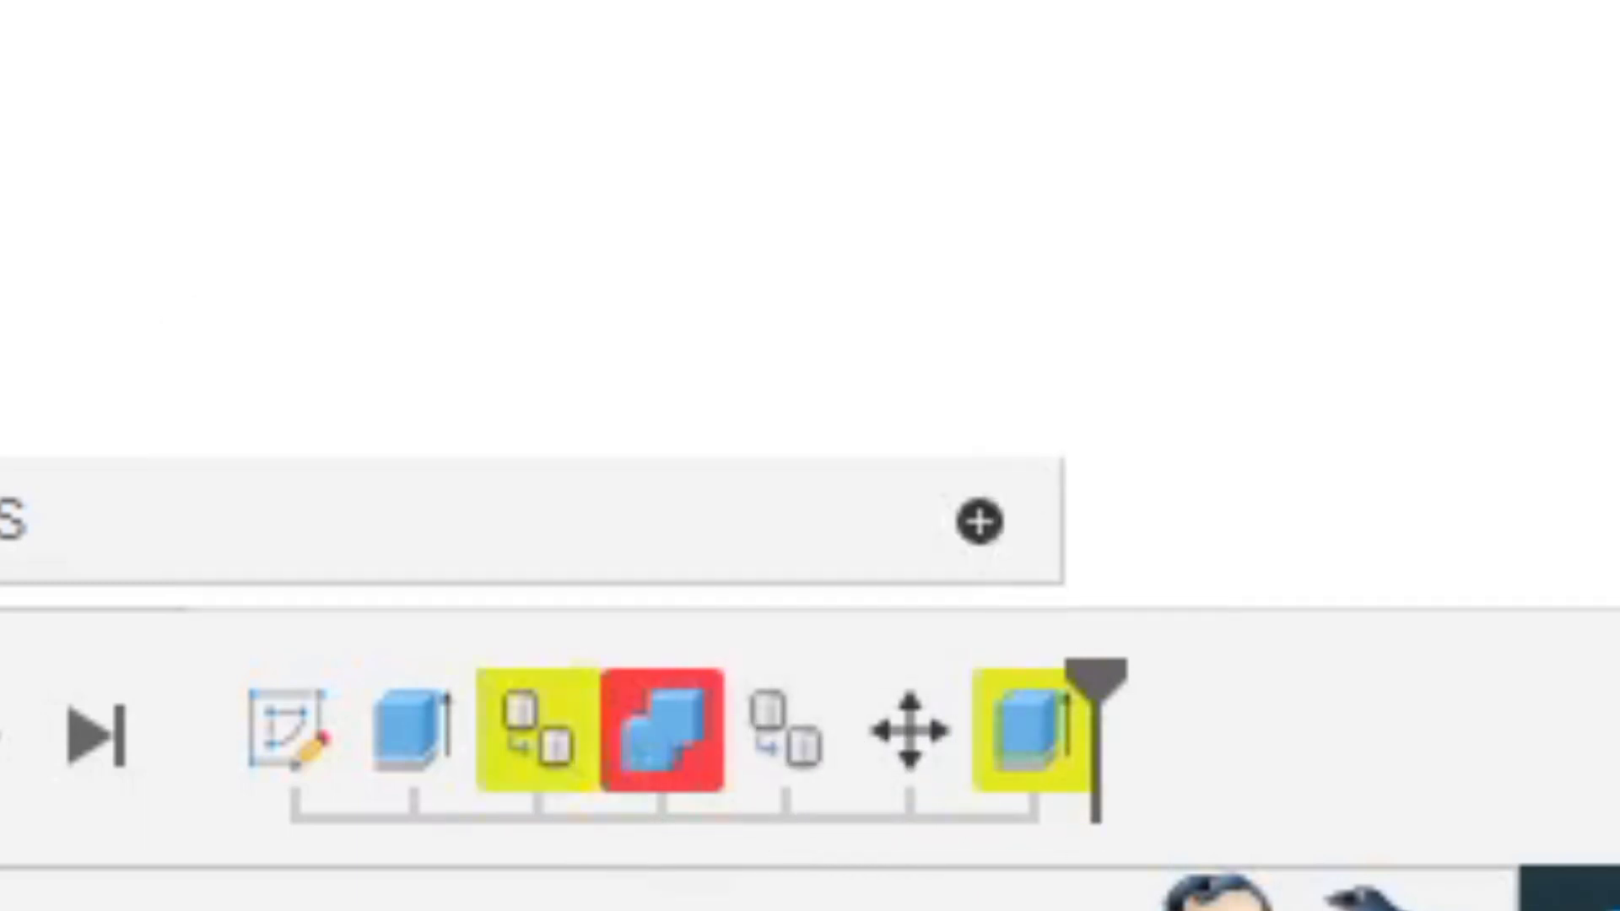
# Step: Thin-extrude the outer rectangle of sketch Esboço5 by 30 mm with a 1 mm wall as a new body
pyautogui.press('e')
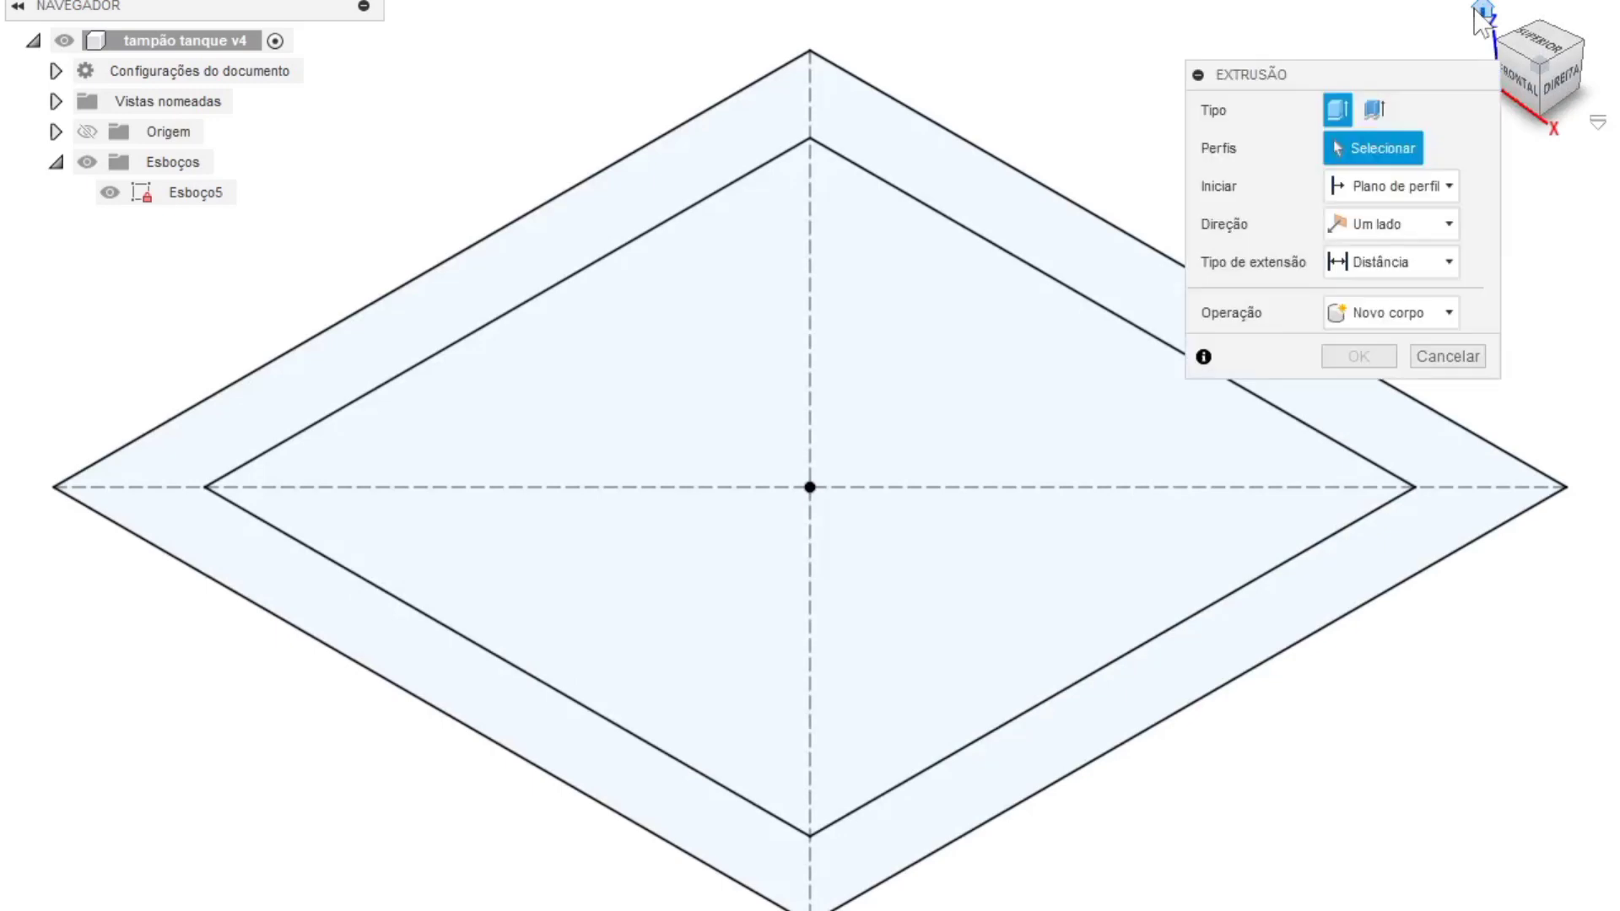
pyautogui.moveTo(1056, 174); pyautogui.dragTo(939, 291)
pyautogui.scroll(-1, 779, 310)
pyautogui.scroll(-2, 780, 311)
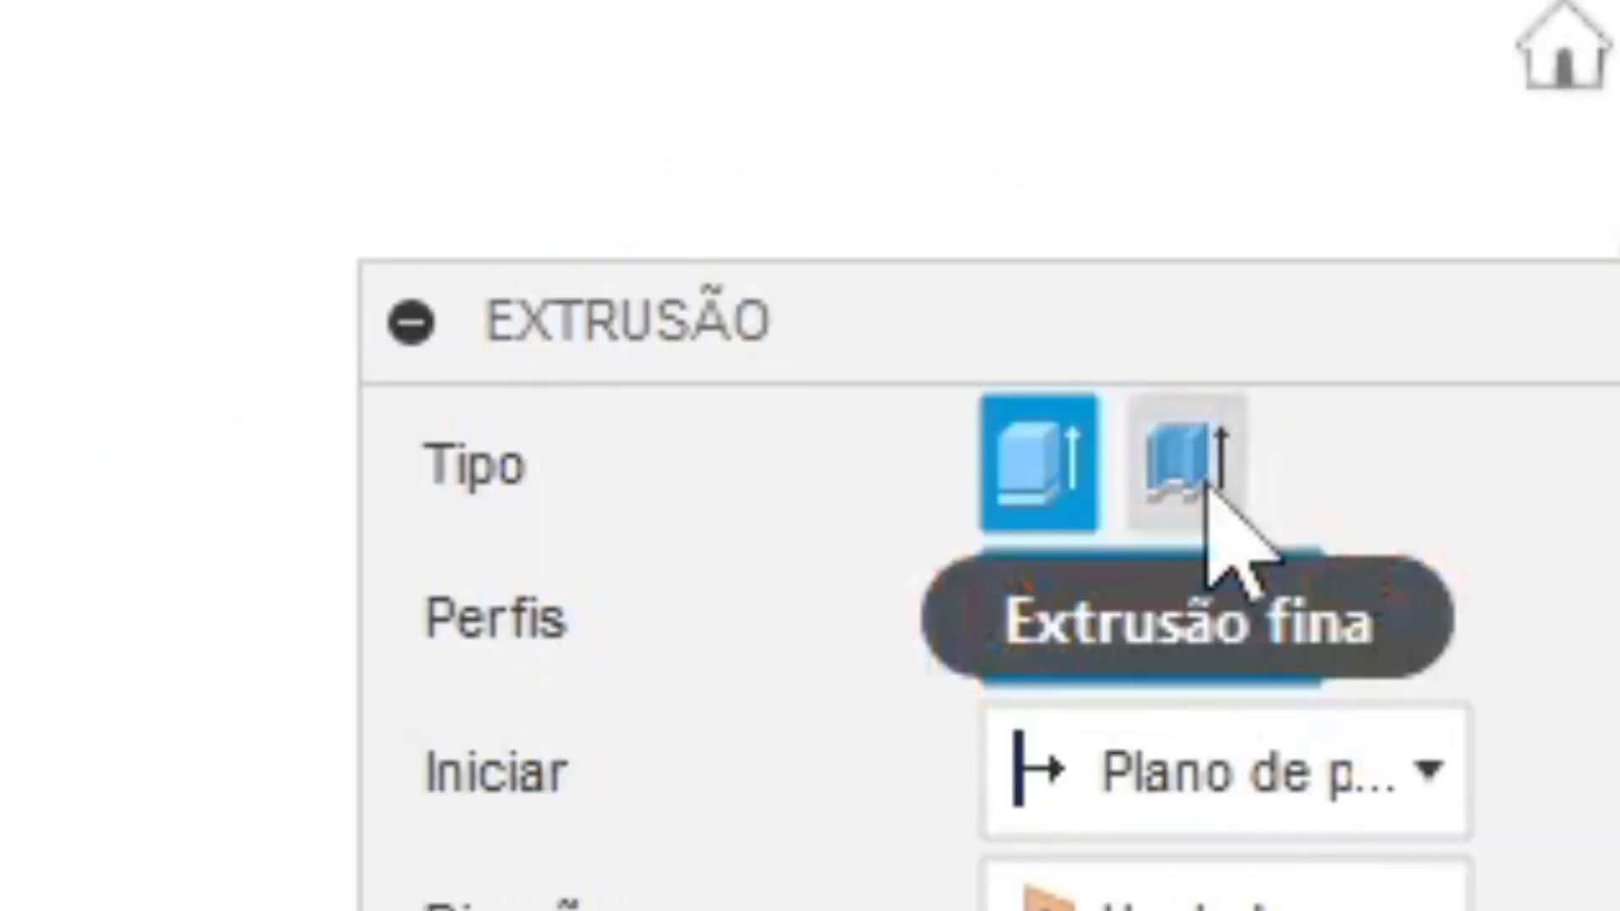
pyautogui.click(1209, 488)
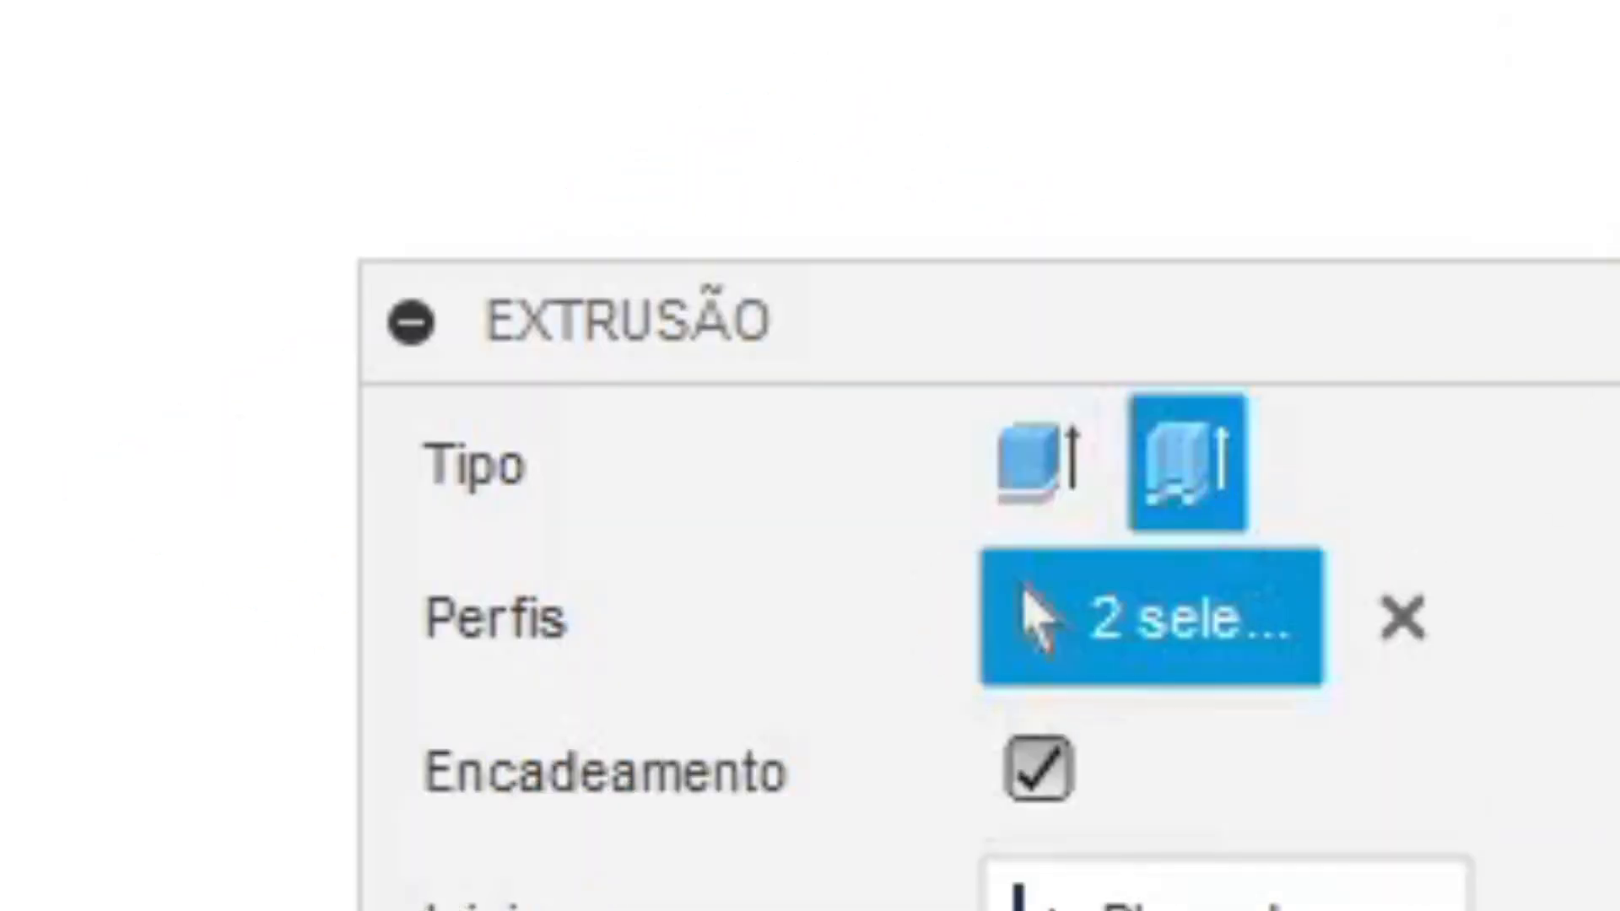
pyautogui.moveTo(635, 435); pyautogui.dragTo(720, 264)
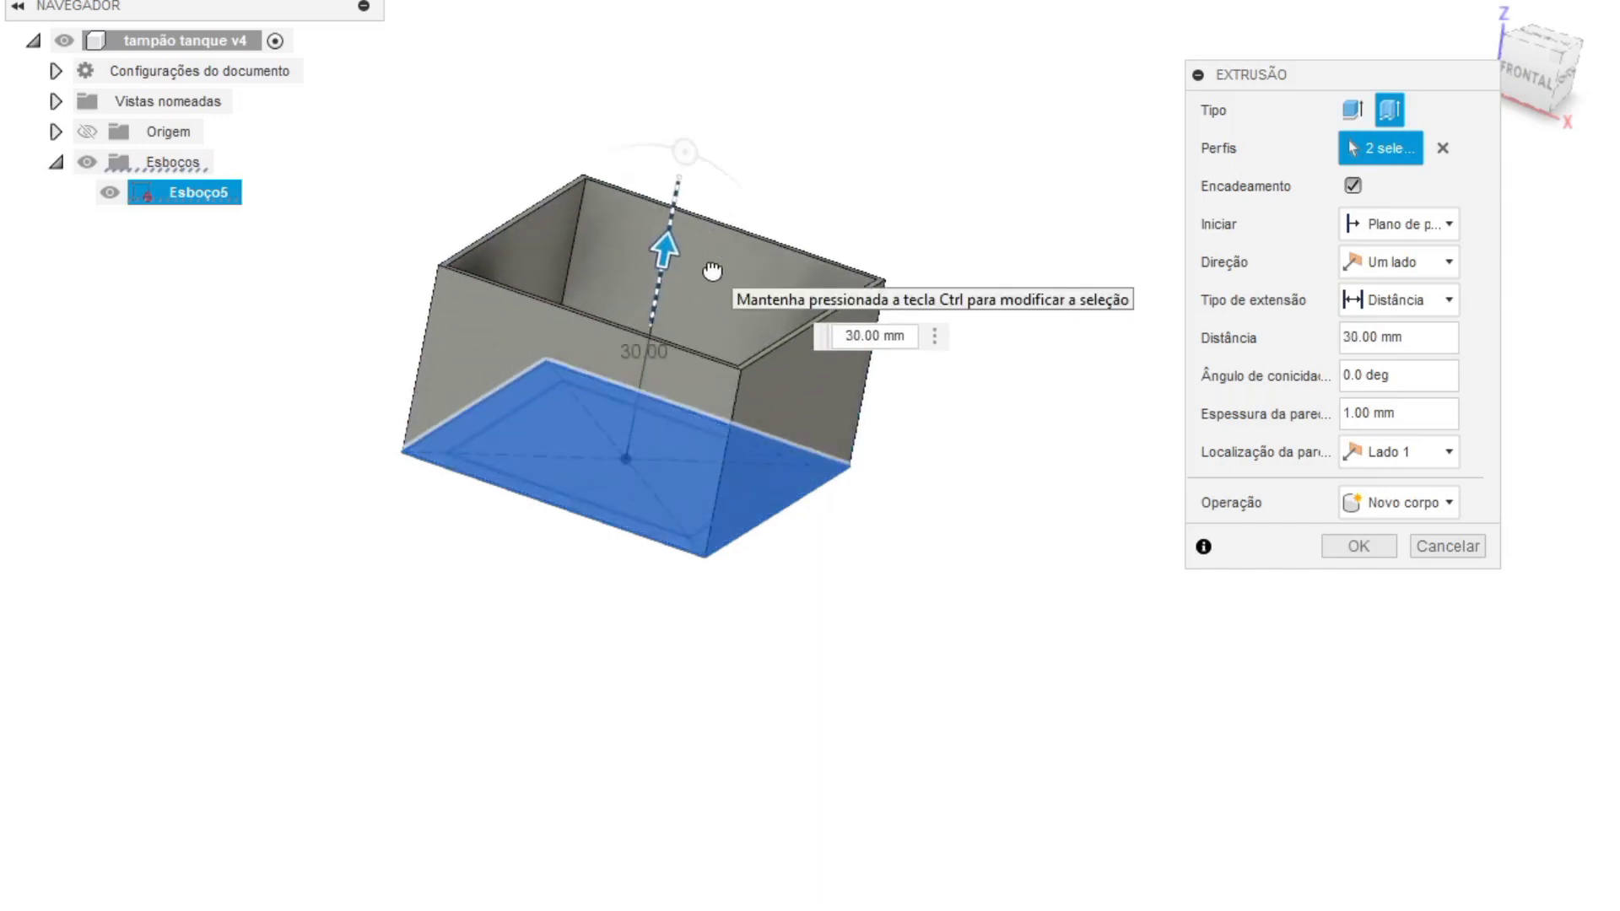
pyautogui.scroll(3, 788, 312)
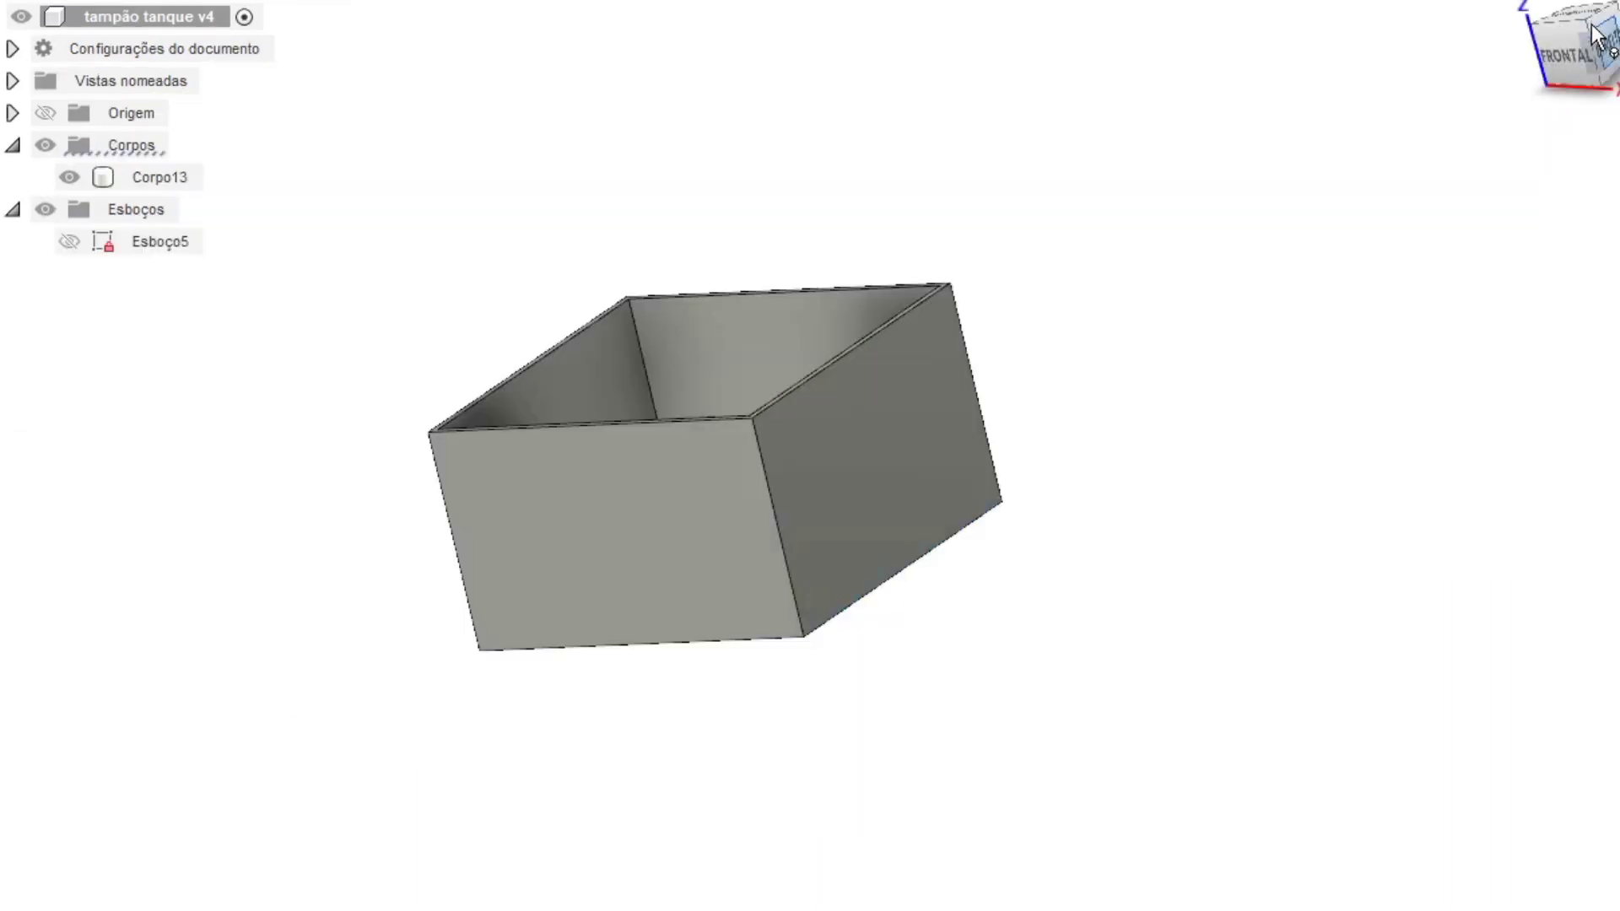
# Step: Edit the thin extrusion to a taper angle of -30 degrees and inspect its hollow interior
pyautogui.keyDown('shift'); pyautogui.moveTo(970, 392); pyautogui.dragTo(984, 402, button='middle'); pyautogui.keyUp('shift')
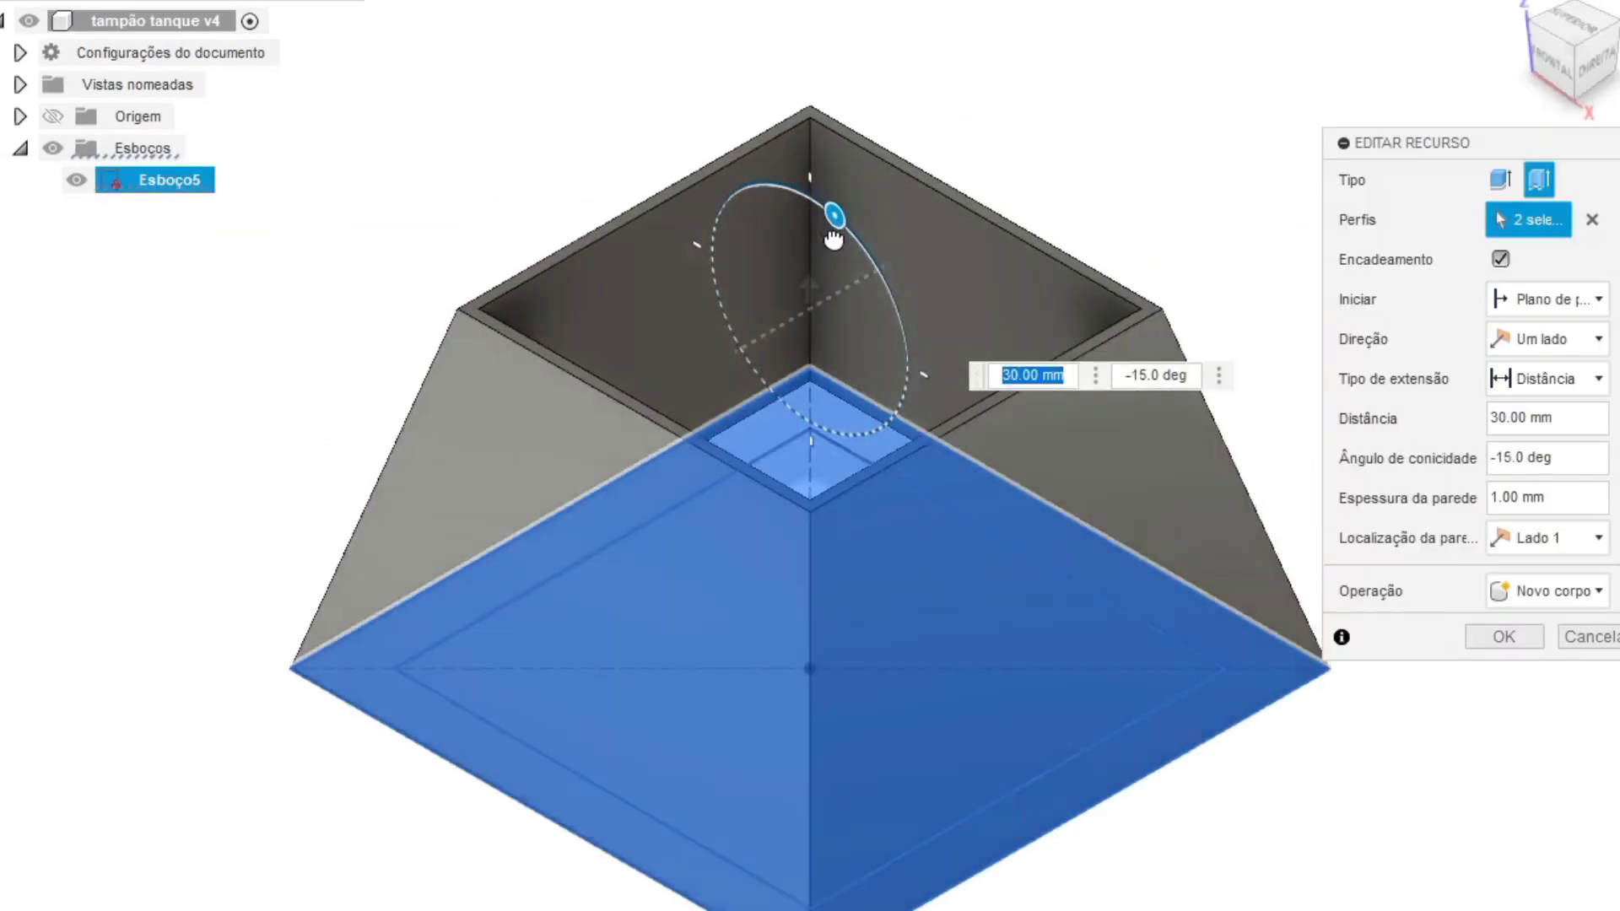
pyautogui.moveTo(834, 240); pyautogui.dragTo(852, 267)
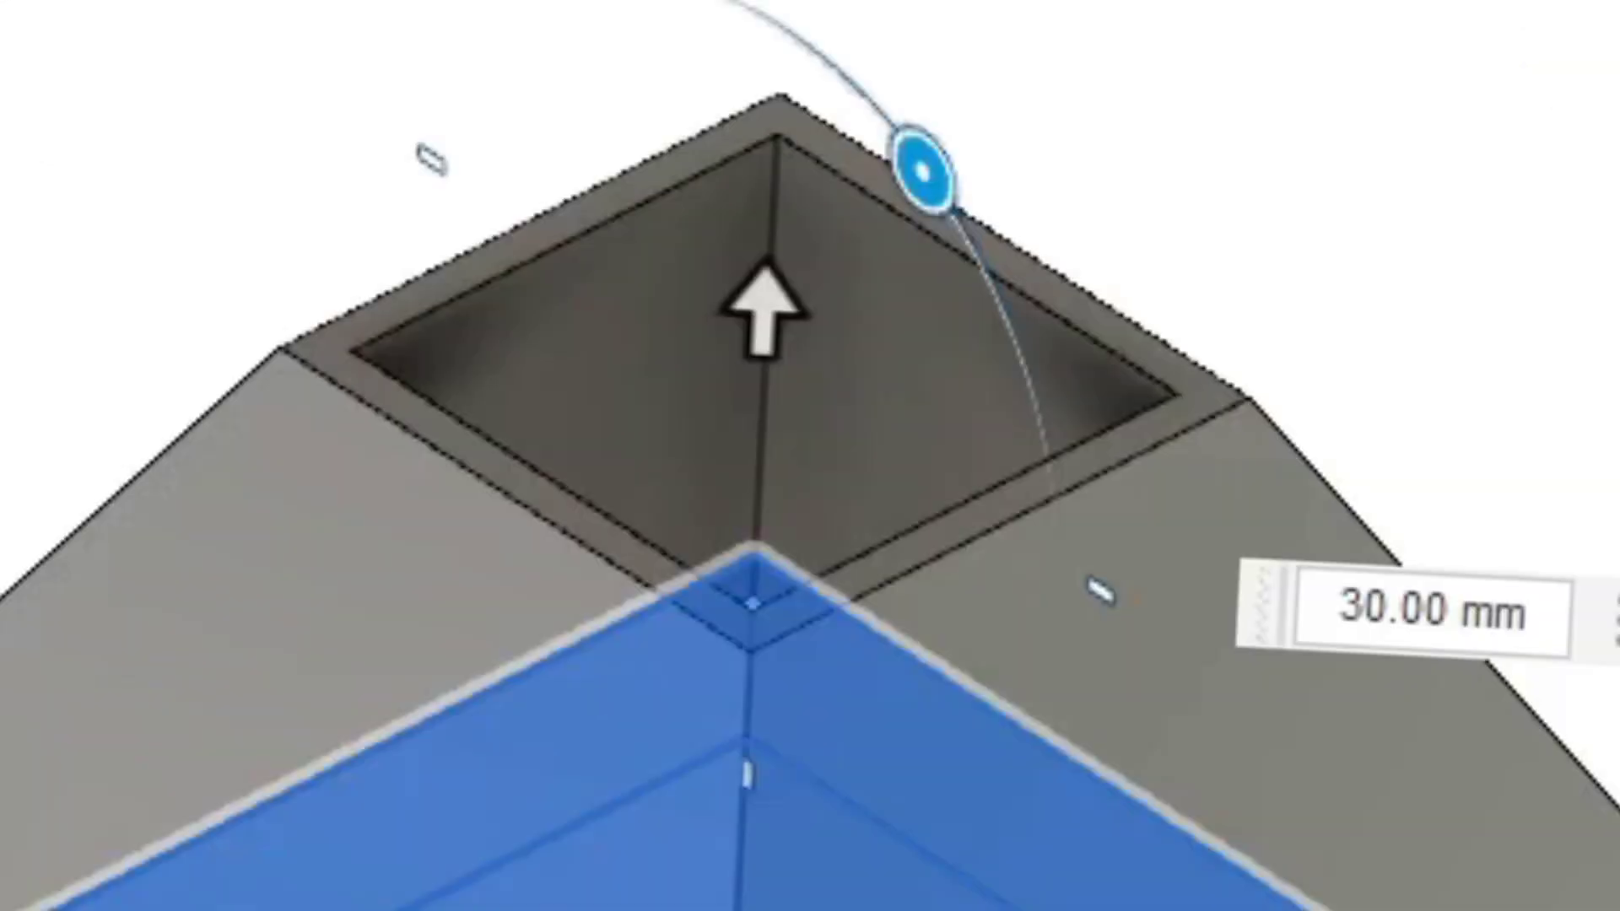
pyautogui.scroll(2, 667, 667)
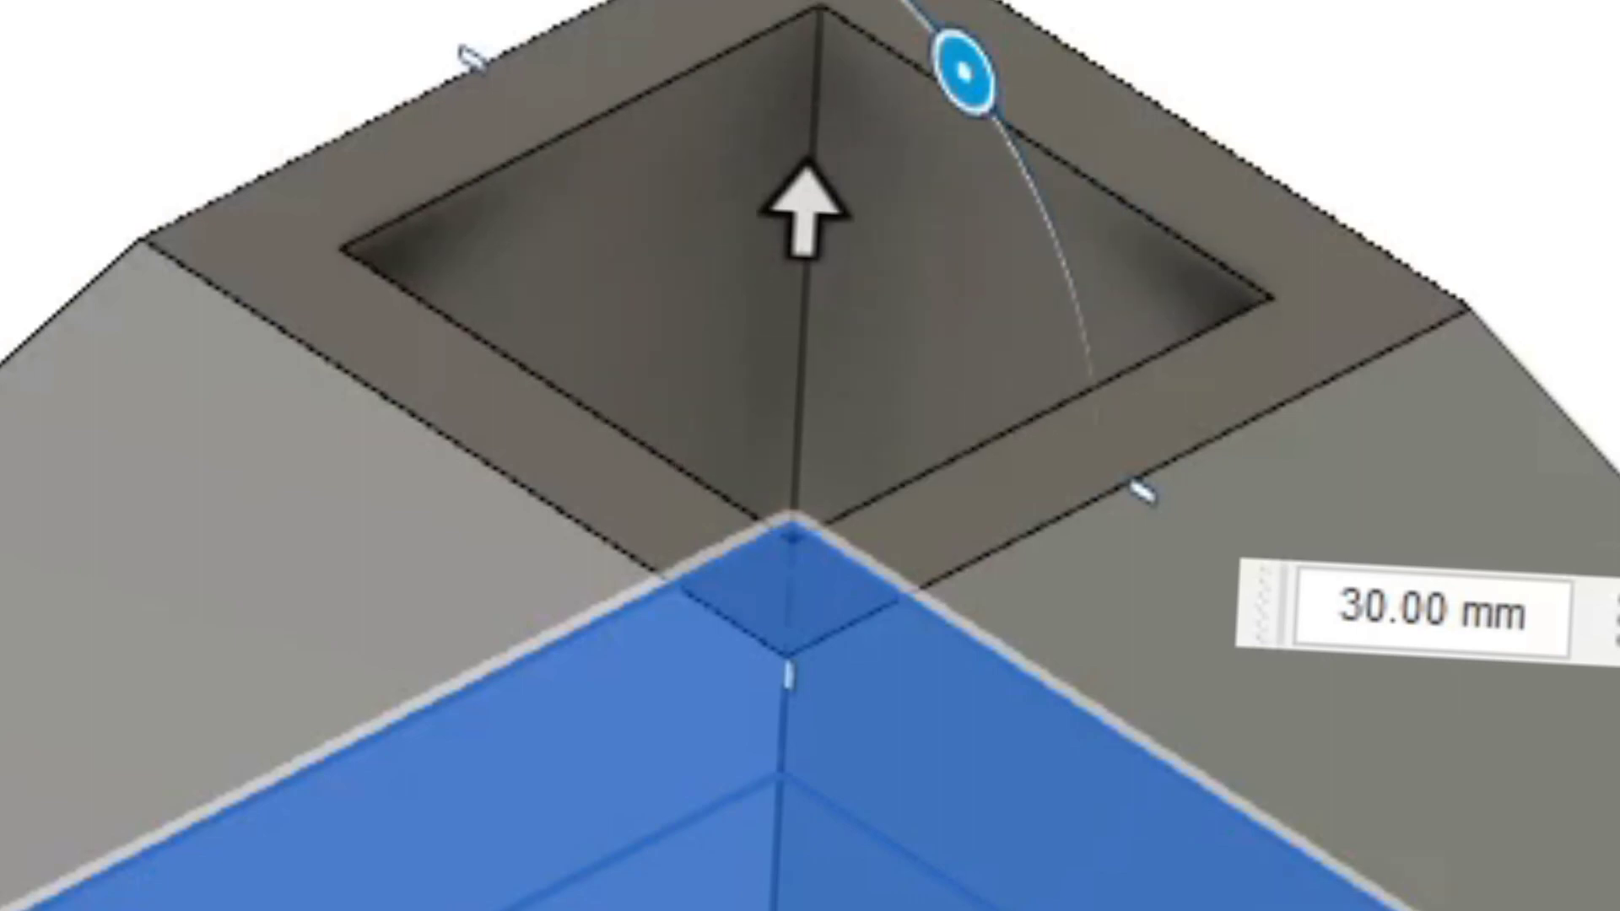
pyautogui.keyDown('shift'); pyautogui.moveTo(806, 540); pyautogui.dragTo(870, 387, button='middle'); pyautogui.keyUp('shift')
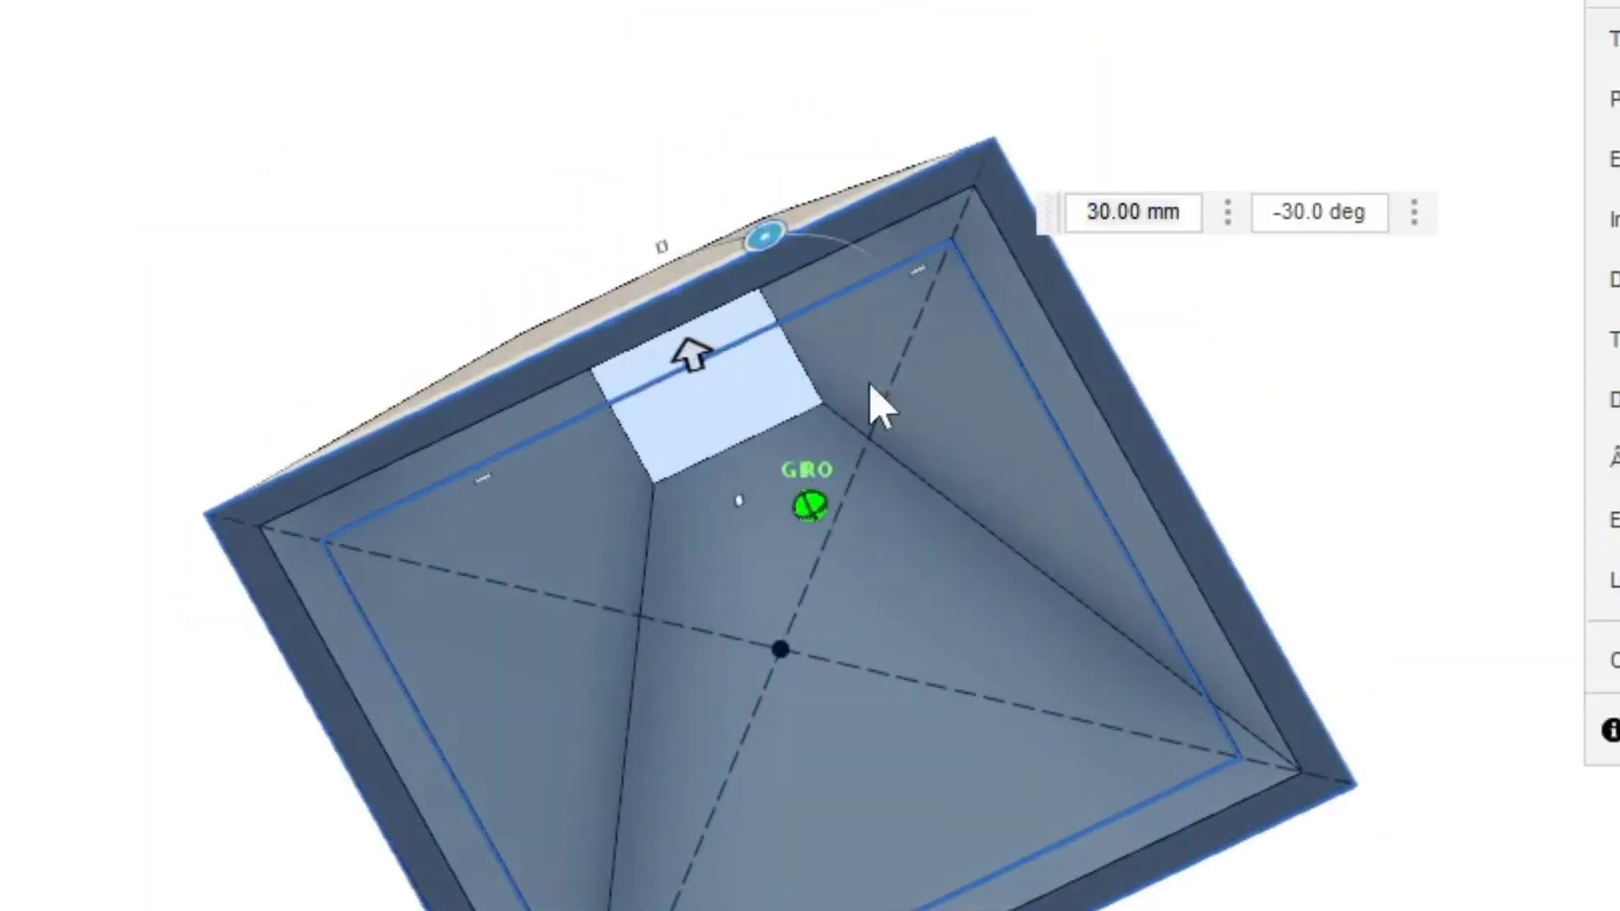
pyautogui.scroll(3, 911, 283)
pyautogui.moveTo(1367, 532)
pyautogui.mouseDown(button='middle')
pyautogui.moveTo(1179, 239)
pyautogui.moveTo(1050, 164)
pyautogui.mouseUp(button='middle')
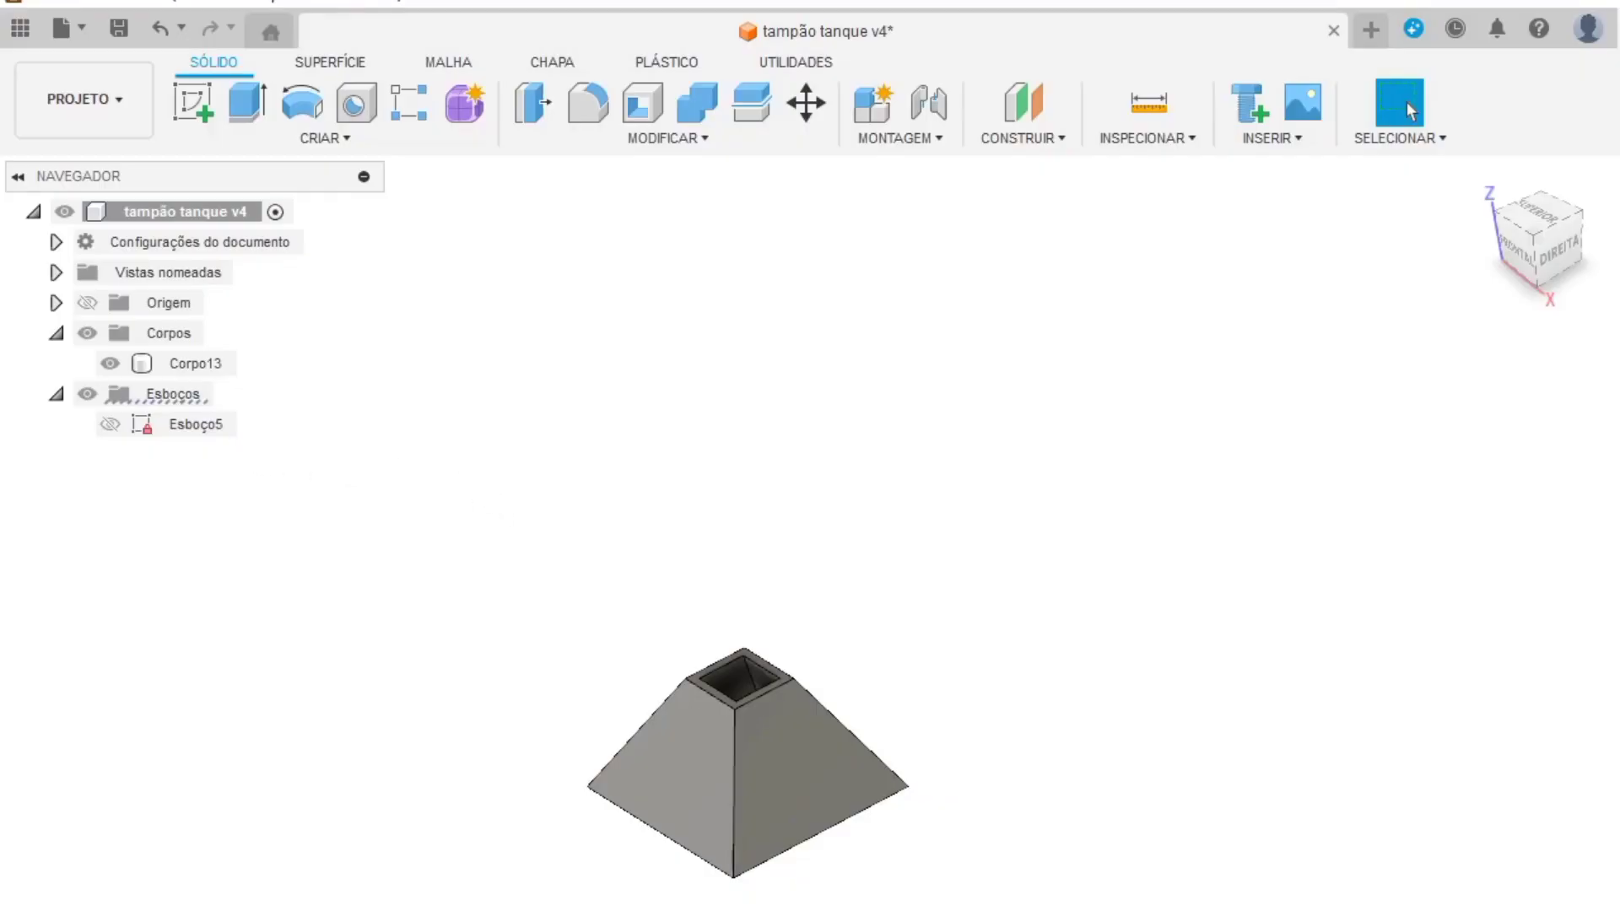
# Step: Delete the tapered thin extrusion and the sketch Esboço5, leaving the design empty
pyautogui.press('Delete')
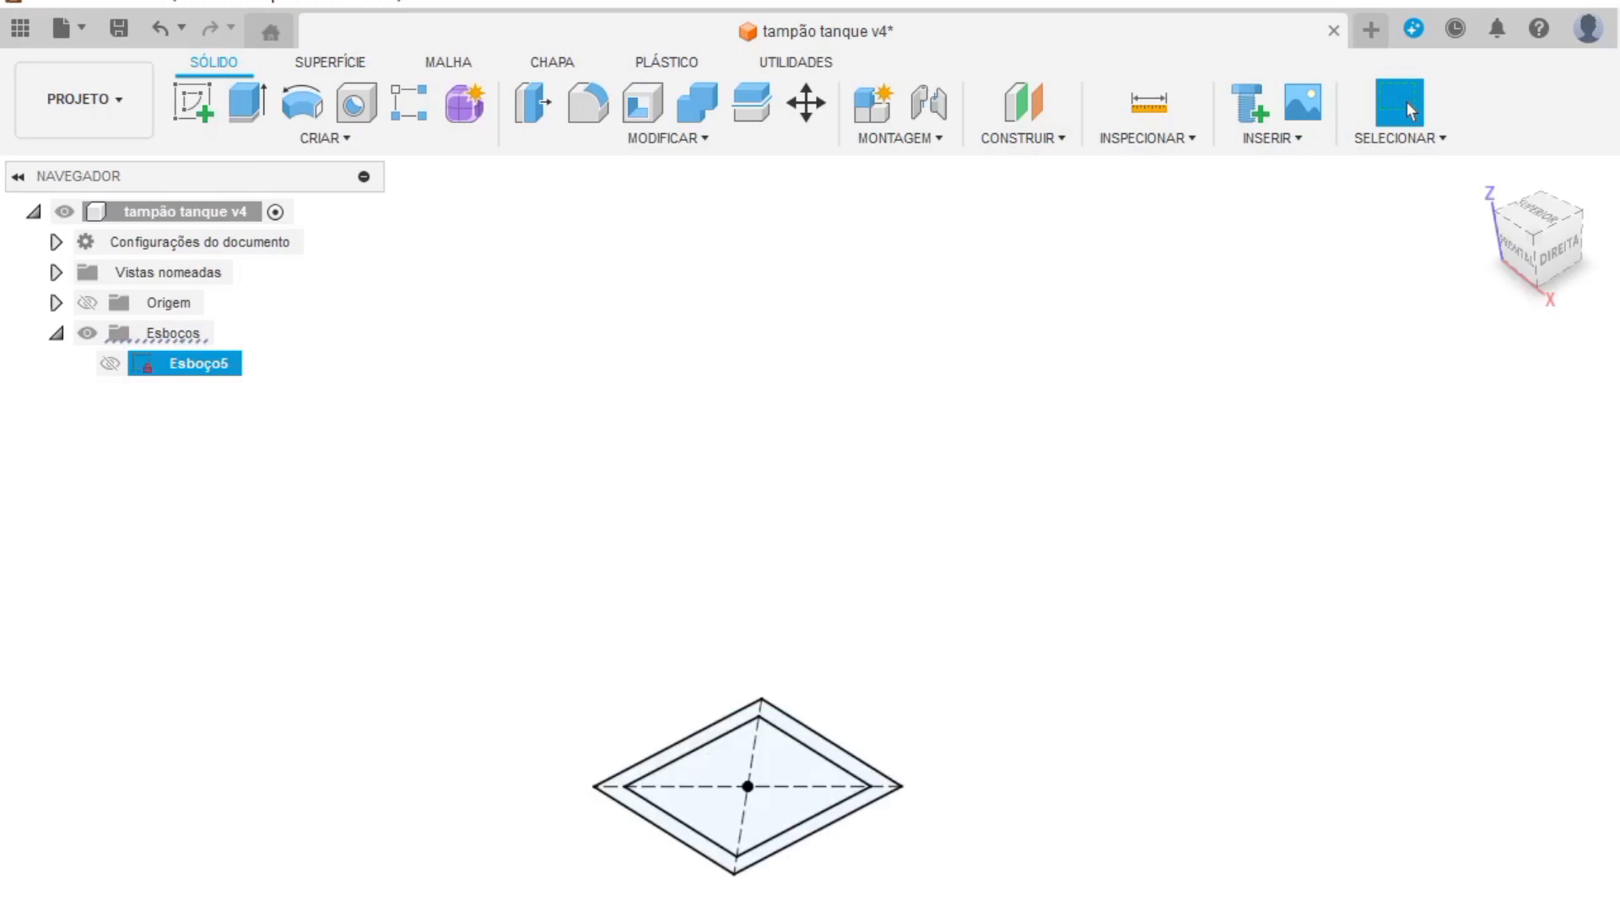
pyautogui.press('Delete')
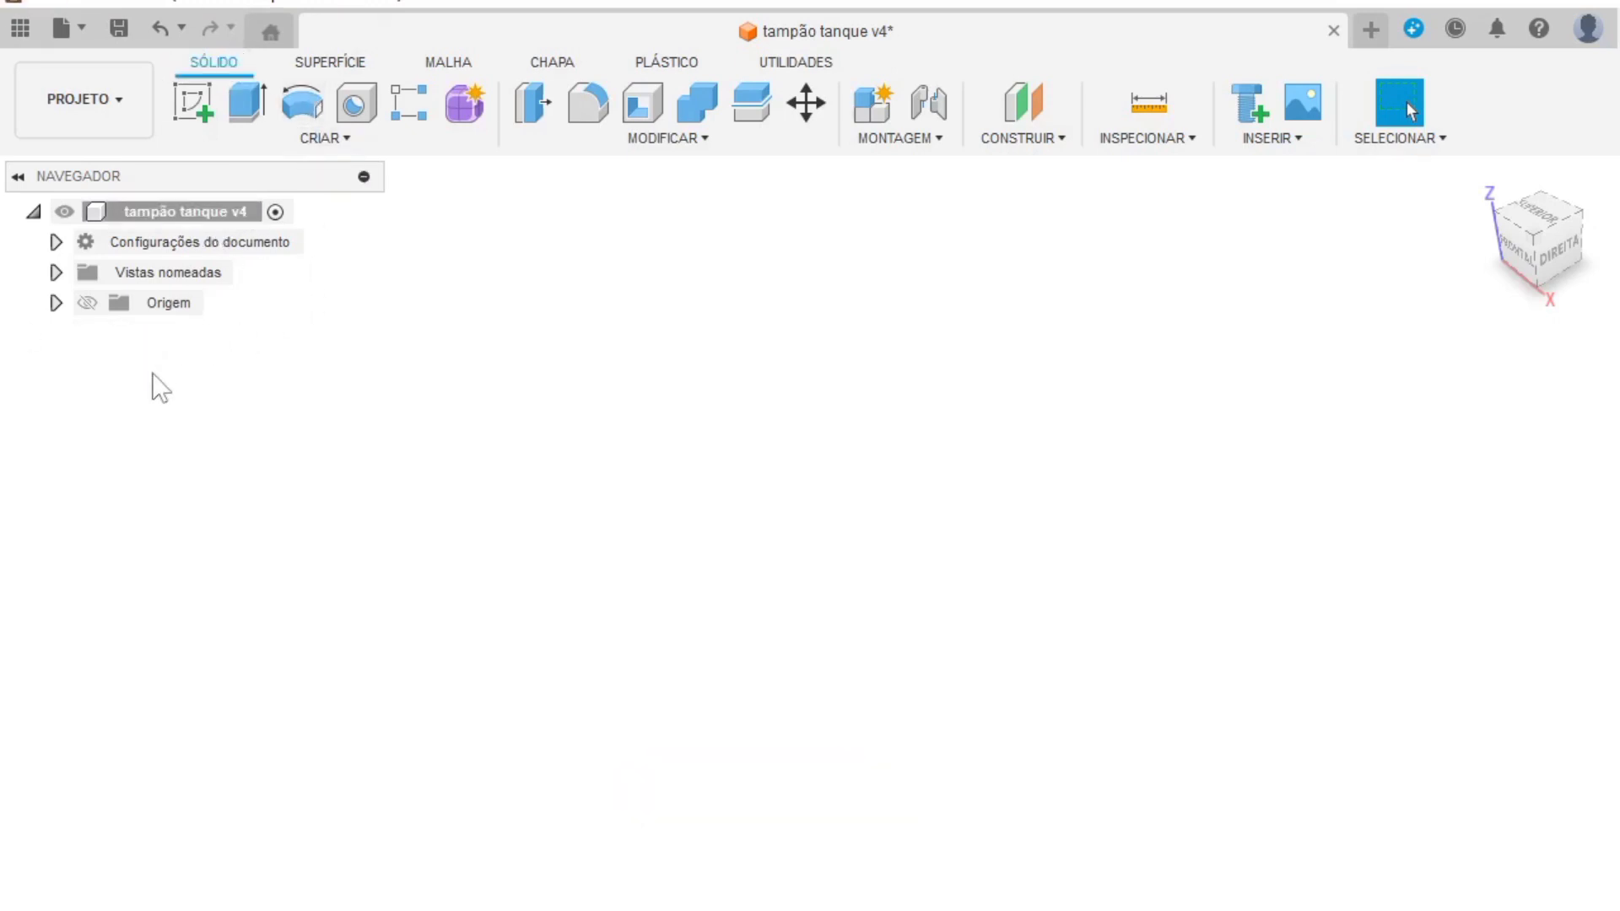
# Step: Create a sketch on the front plane and draw a 30 mm horizontal line from the origin along the negative X axis
pyautogui.click(202, 109)
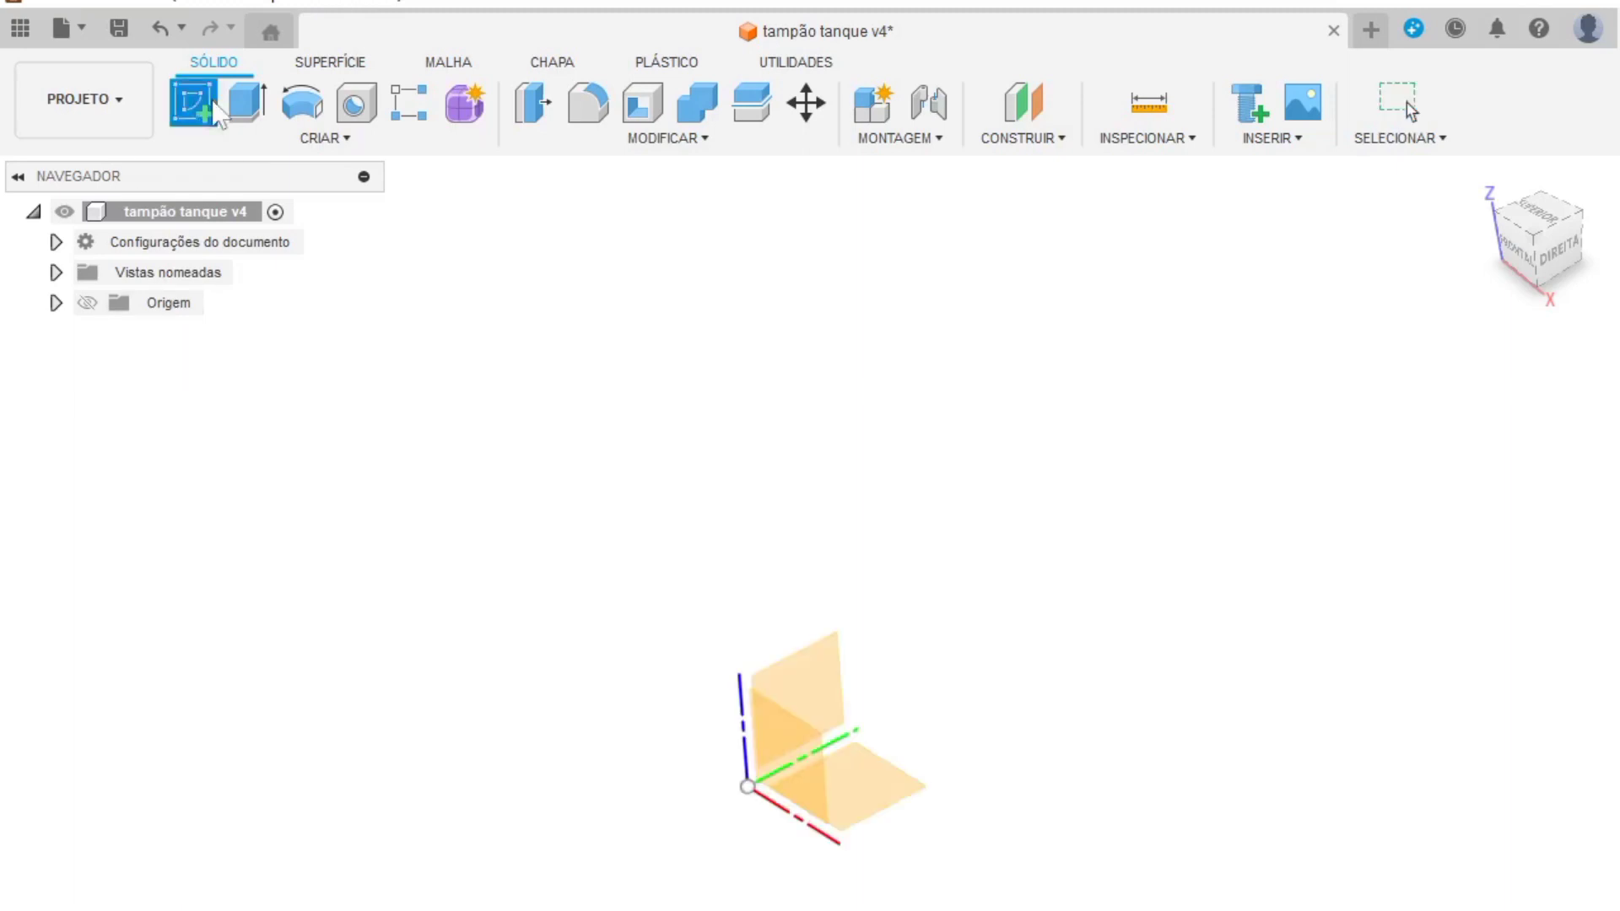
pyautogui.click(786, 772)
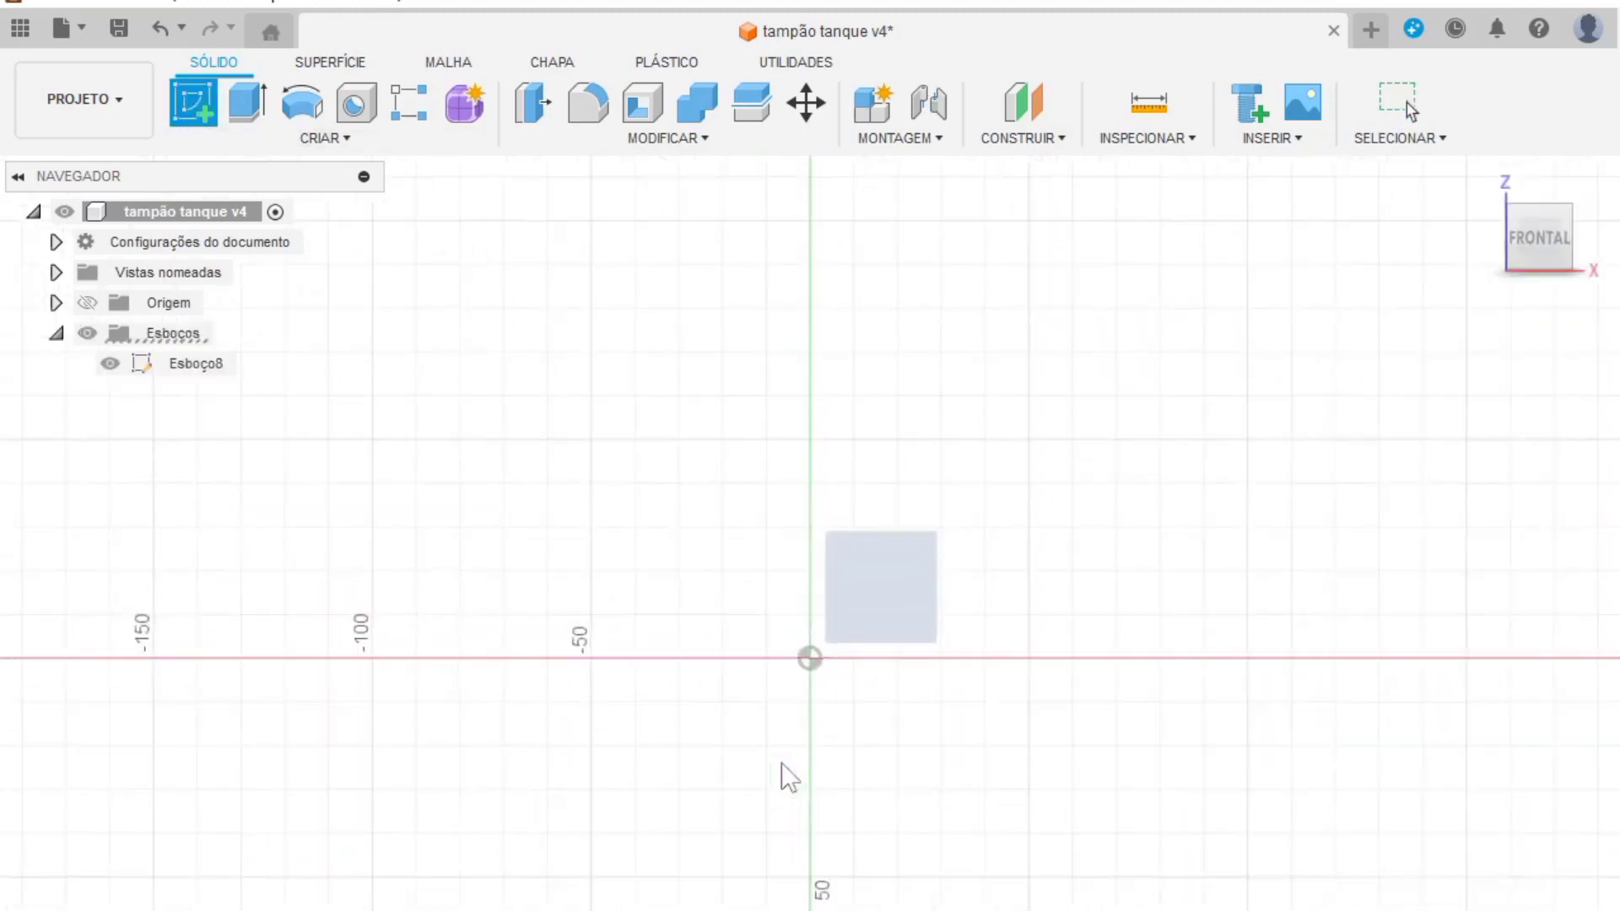
pyautogui.press('l')
pyautogui.click(1006, 656)
pyautogui.write('30')
pyautogui.press('Tab')
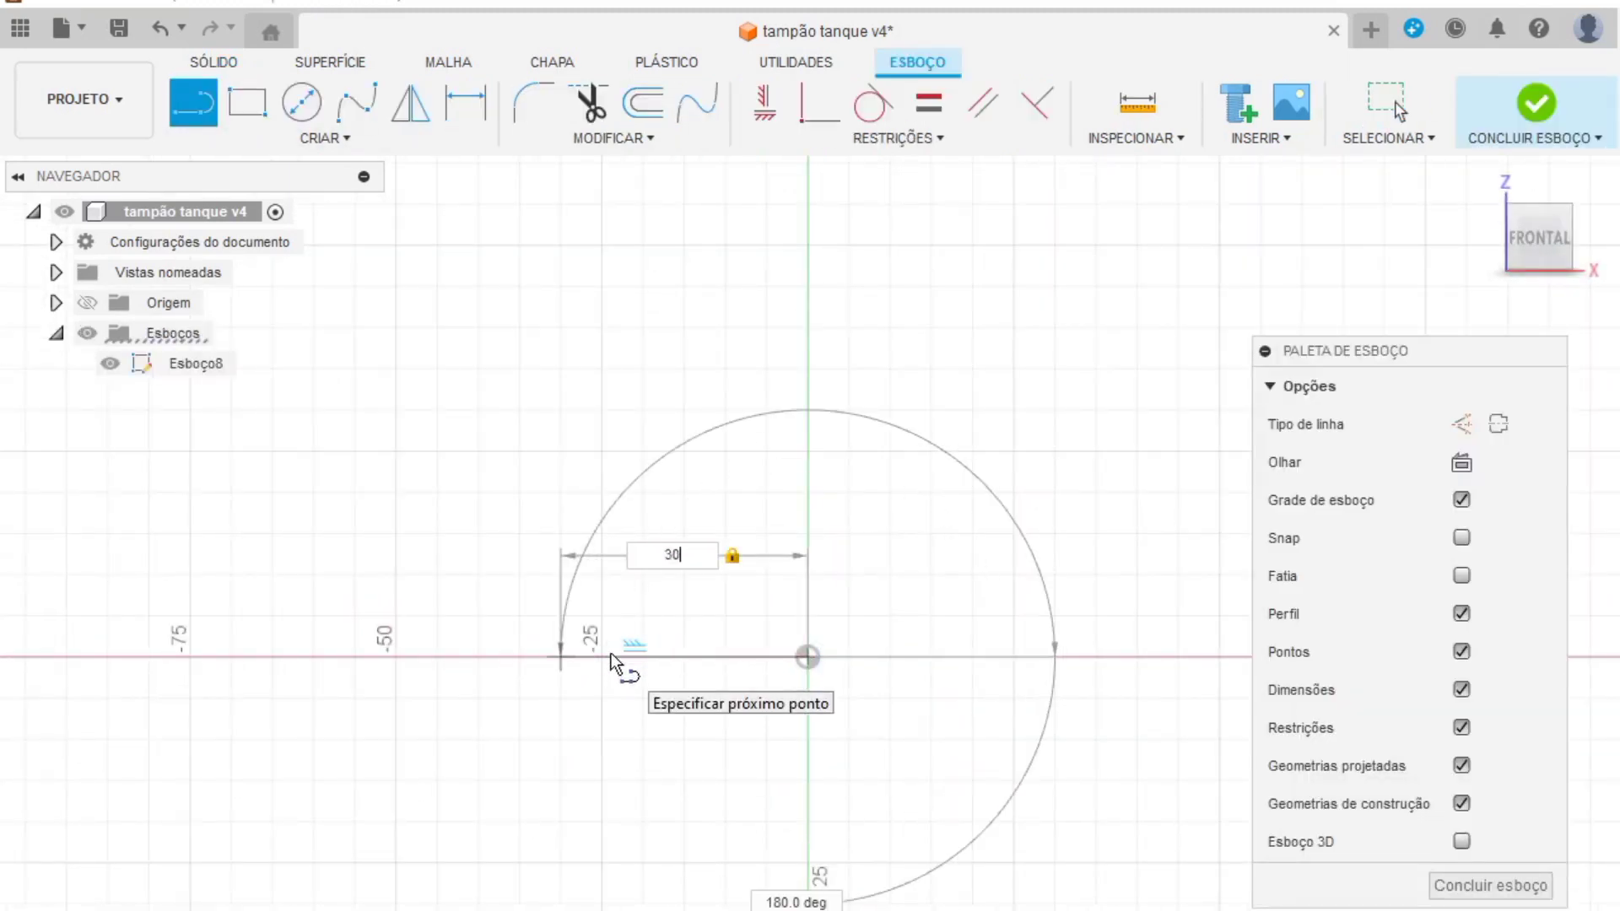
pyautogui.press('Return')
pyautogui.press('Escape')
# Step: Draw a second 30 mm line parallel above the first, spaced 5 mm from it, and place the lower line's dimension beneath it
pyautogui.press('l')
pyautogui.click(797, 525)
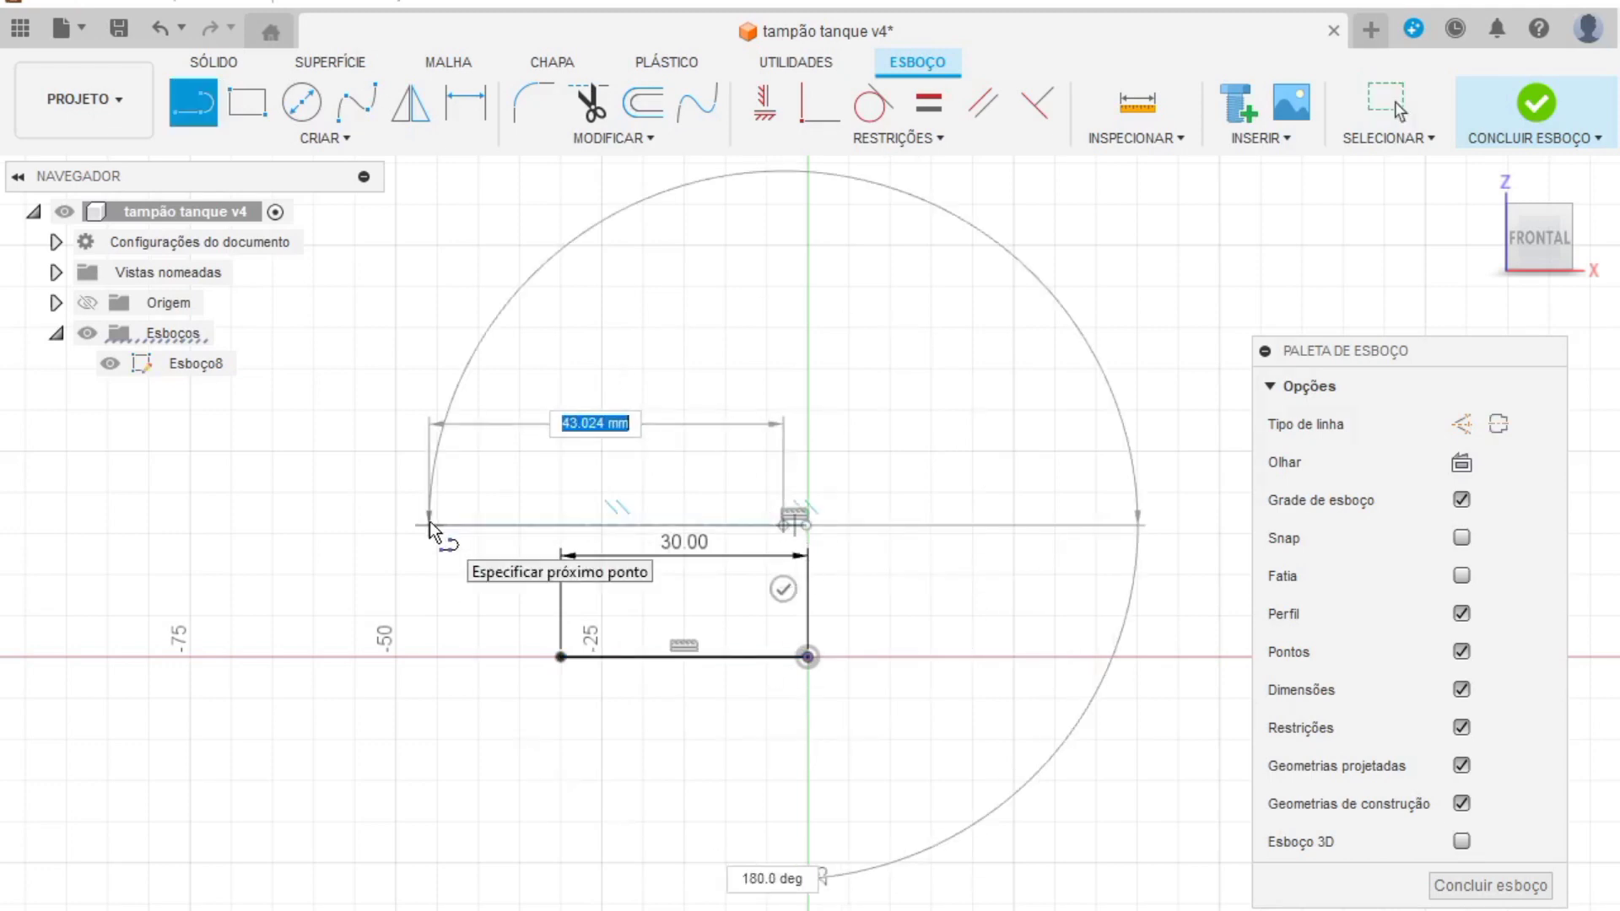
pyautogui.click(552, 790)
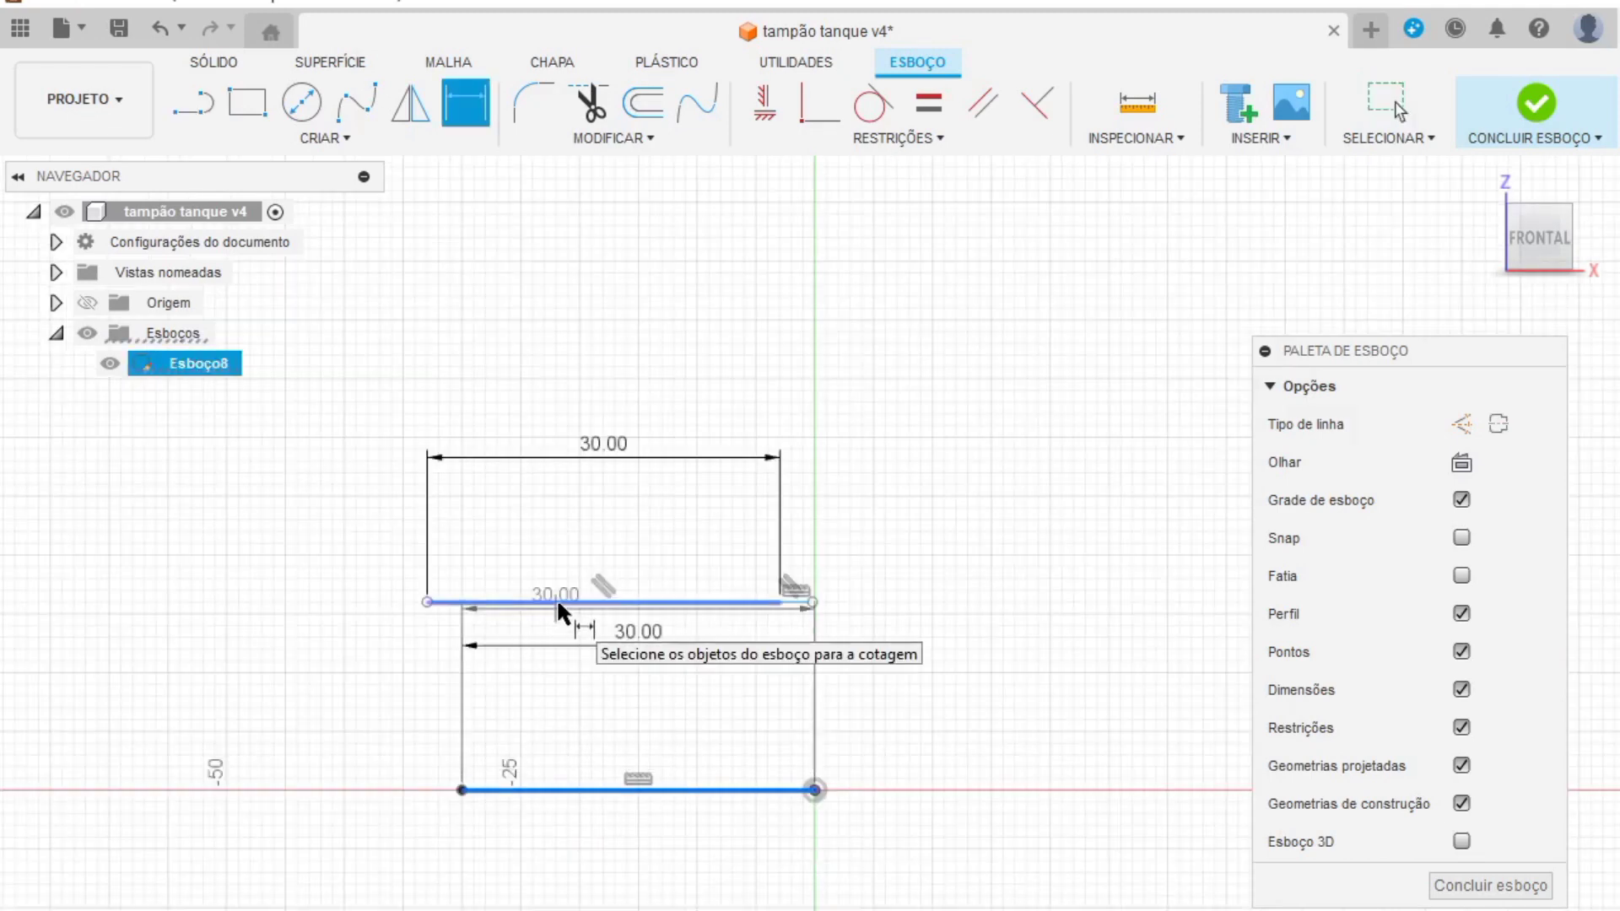
pyautogui.click(556, 602)
pyautogui.click(321, 646)
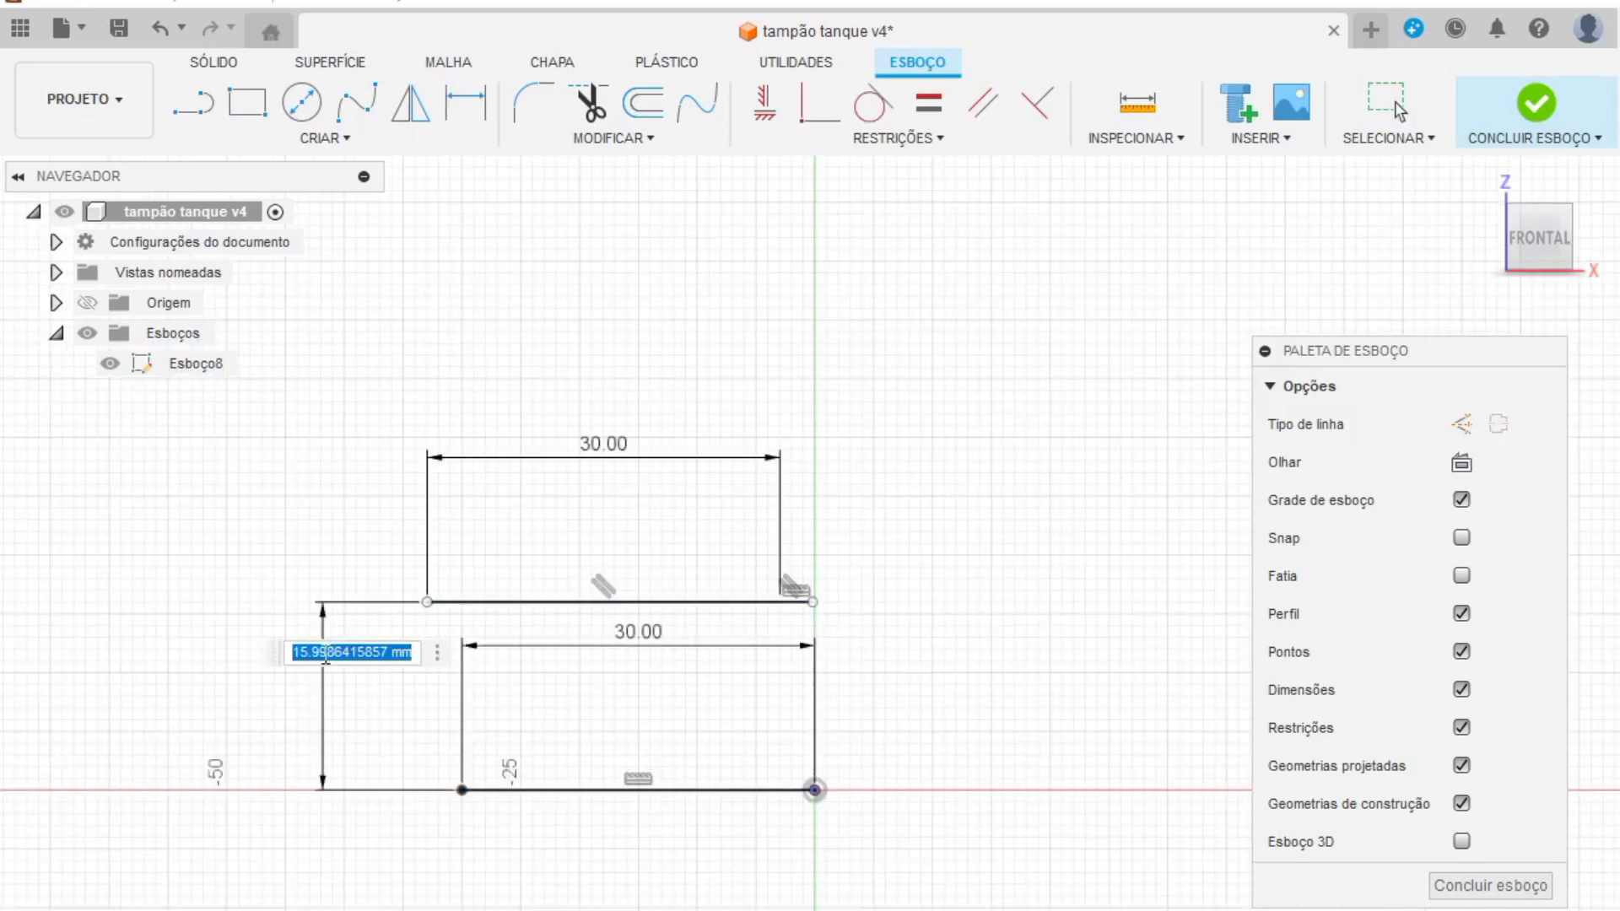
pyautogui.write('5')
pyautogui.press('Return')
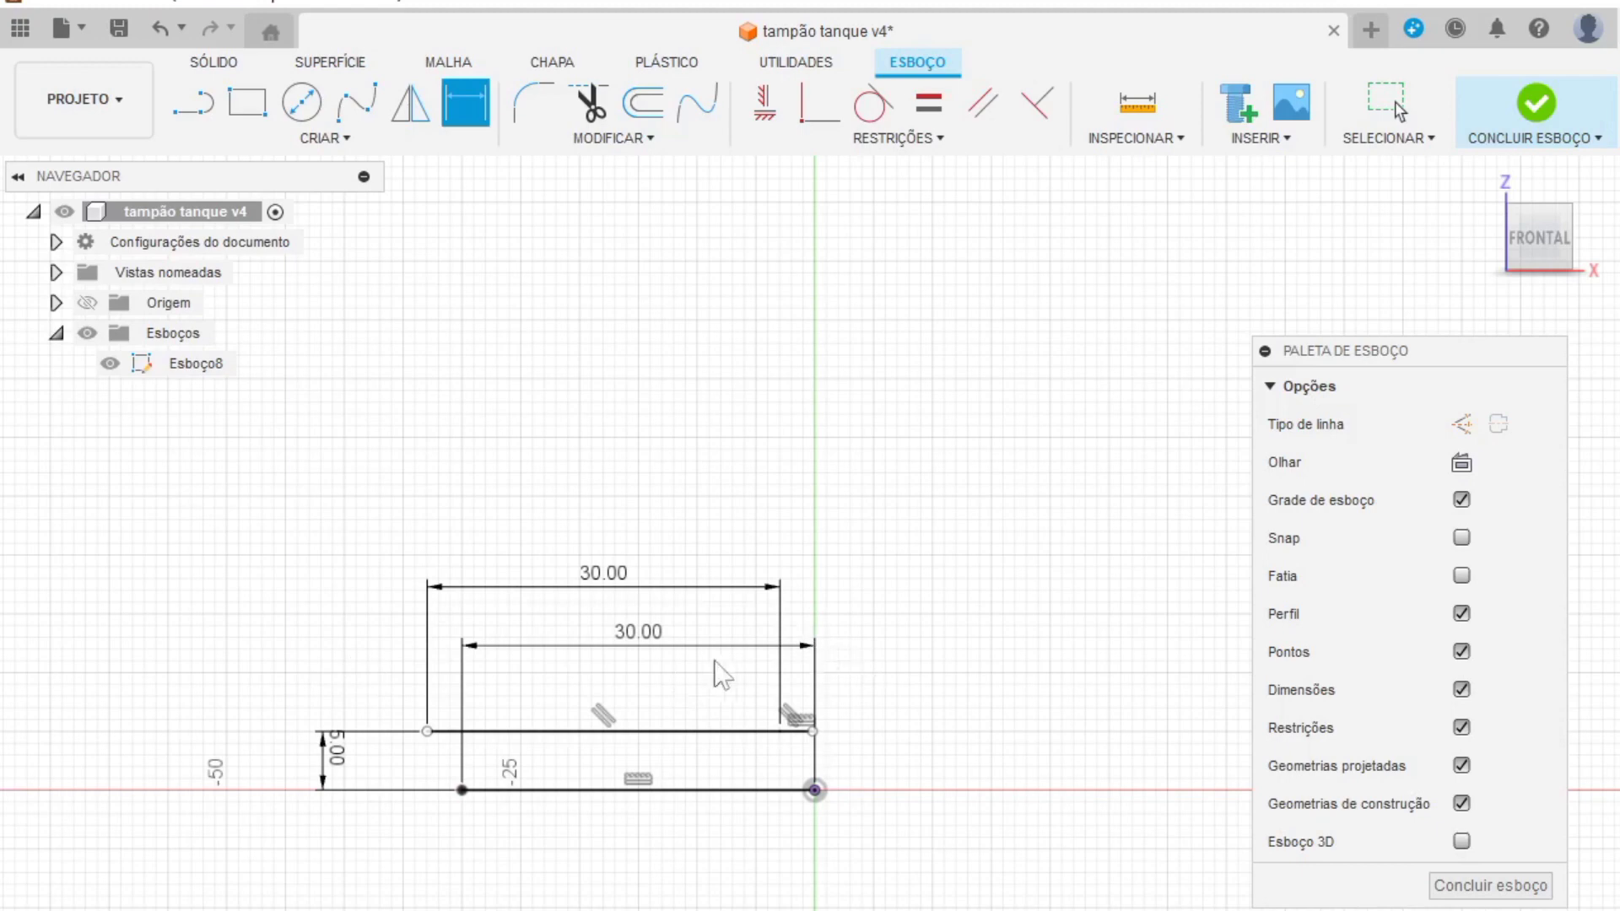
pyautogui.press('Escape')
pyautogui.moveTo(639, 634); pyautogui.dragTo(644, 705)
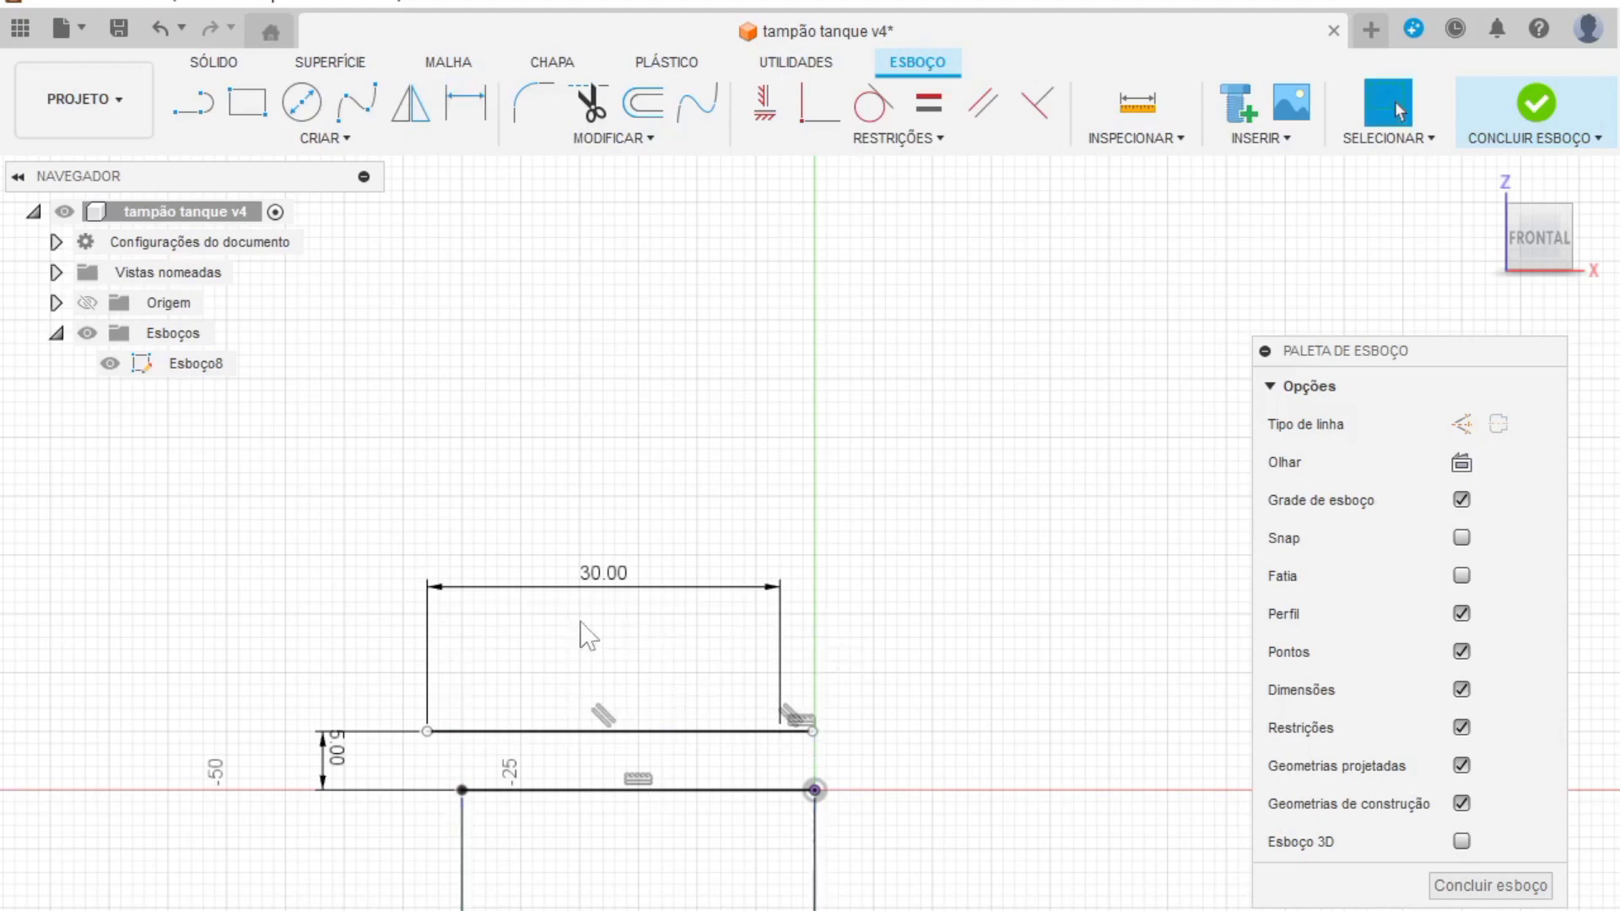
# Step: Draw a 50 mm vertical line upward from the left end of the upper horizontal line
pyautogui.press('l')
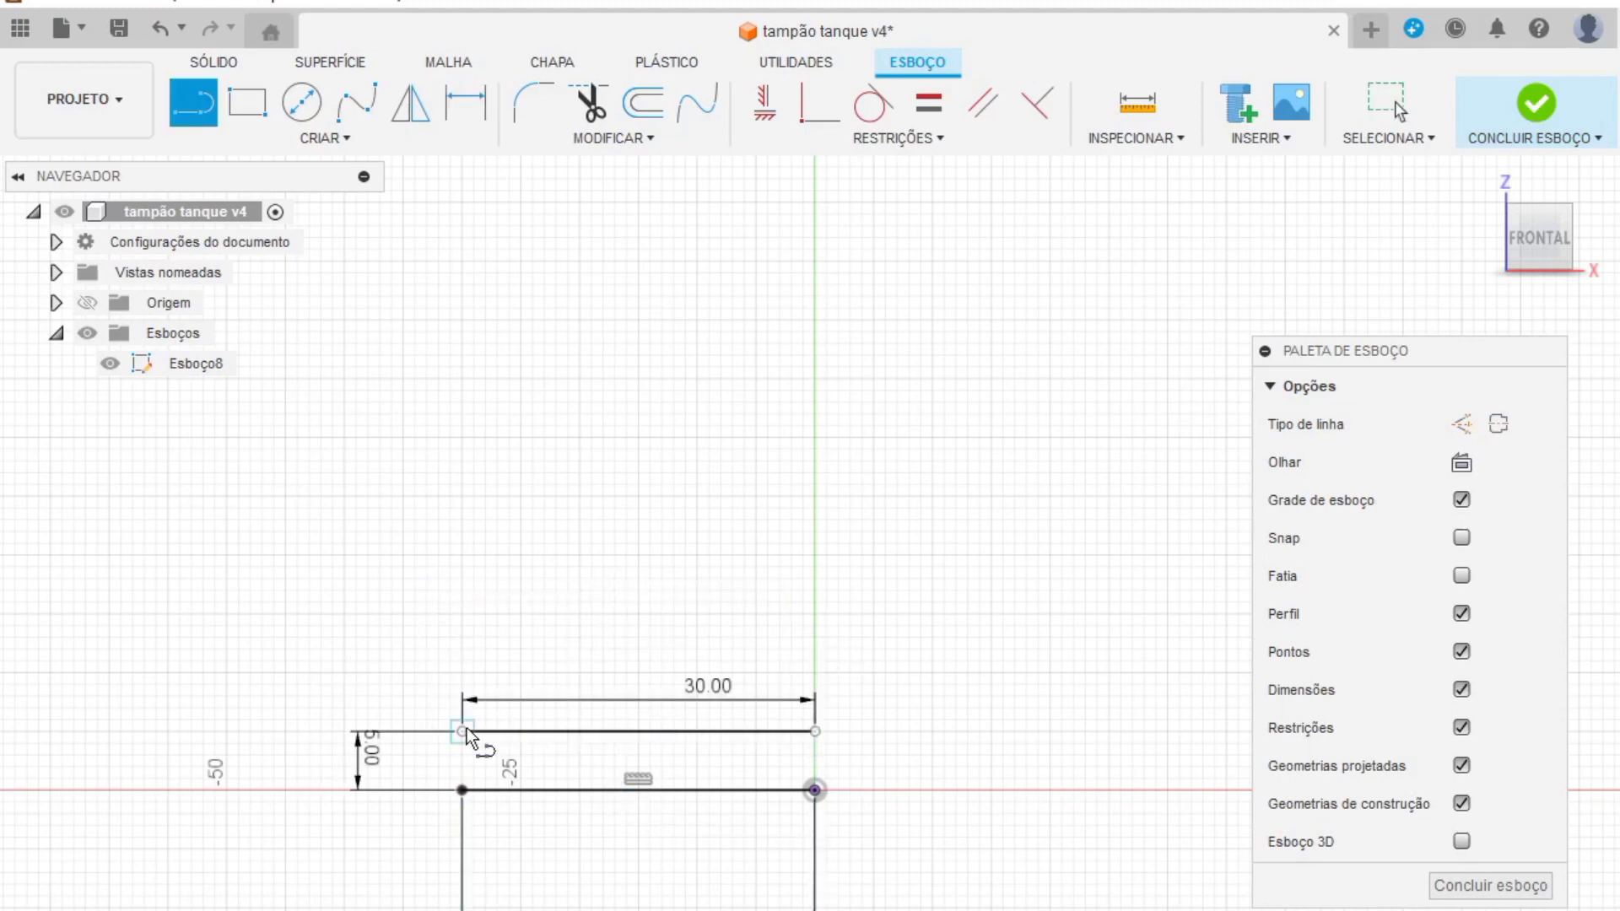
pyautogui.click(462, 731)
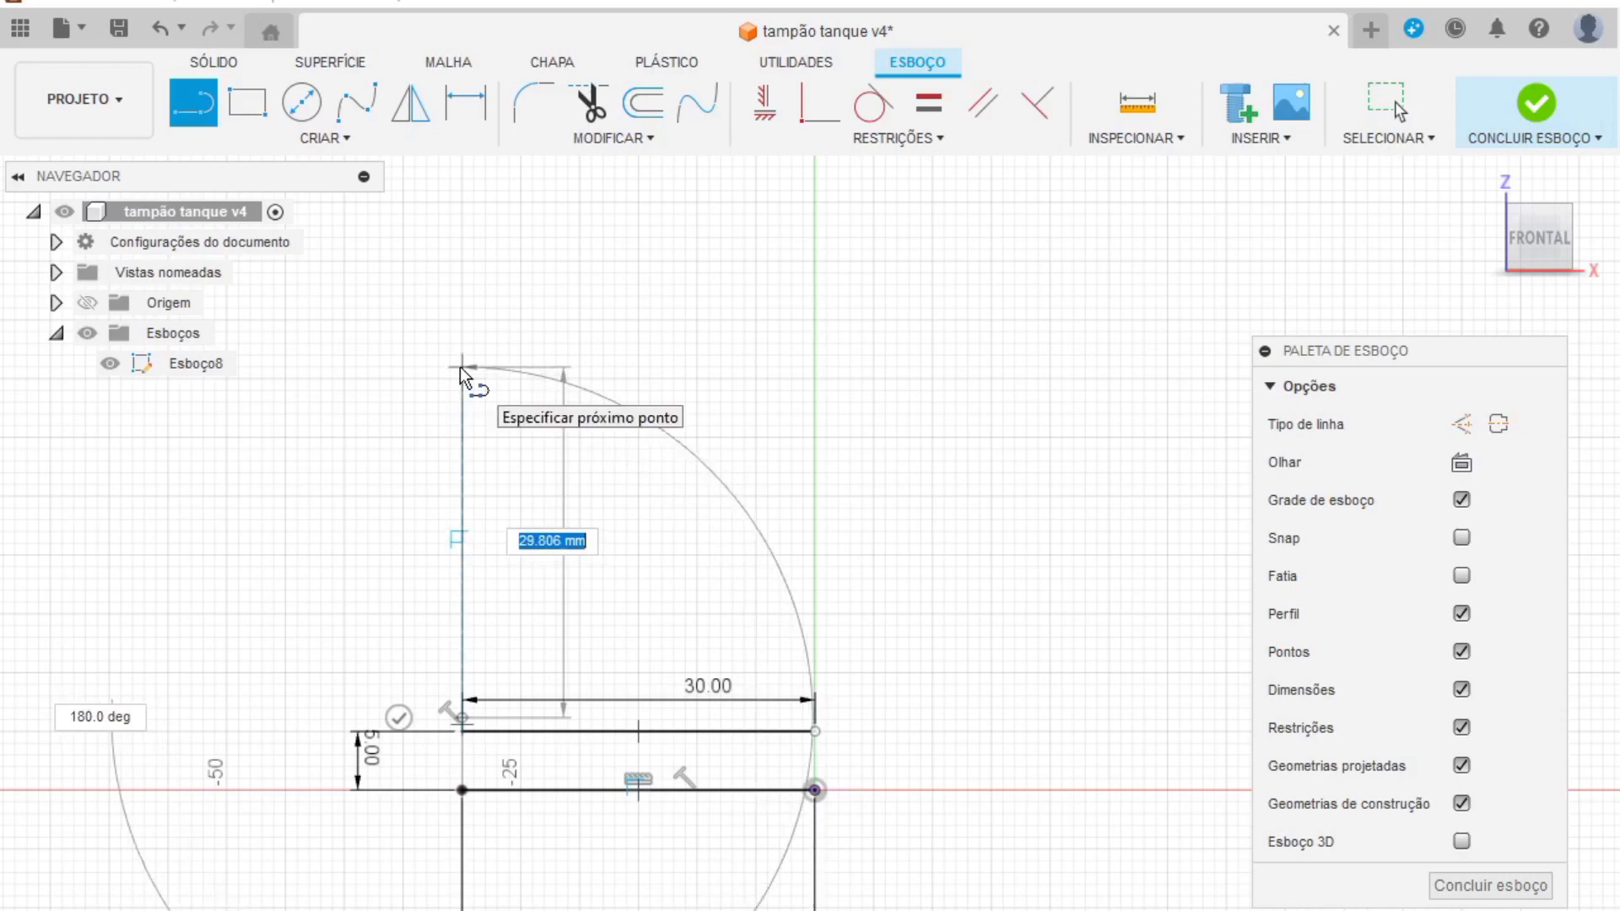
pyautogui.write('40')
pyautogui.press('Return')
pyautogui.press('Escape')
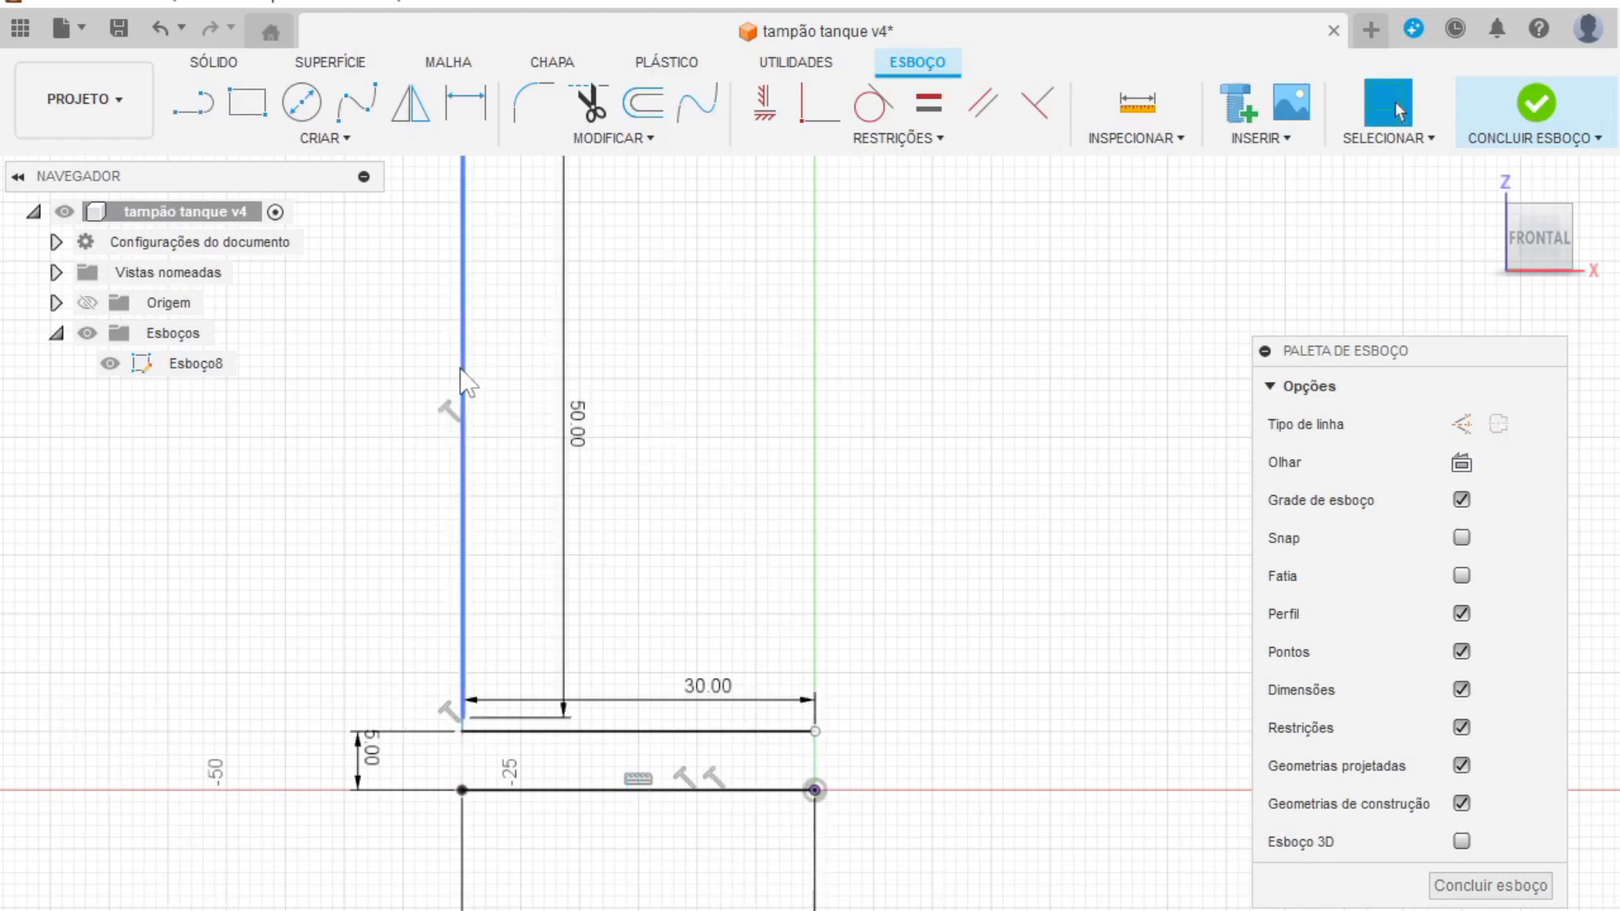
# Step: Draw a matching 50 mm vertical line upward from the right end of the upper horizontal line
pyautogui.moveTo(766, 625); pyautogui.dragTo(698, 770, button='middle')
pyautogui.press('l')
pyautogui.click(729, 875)
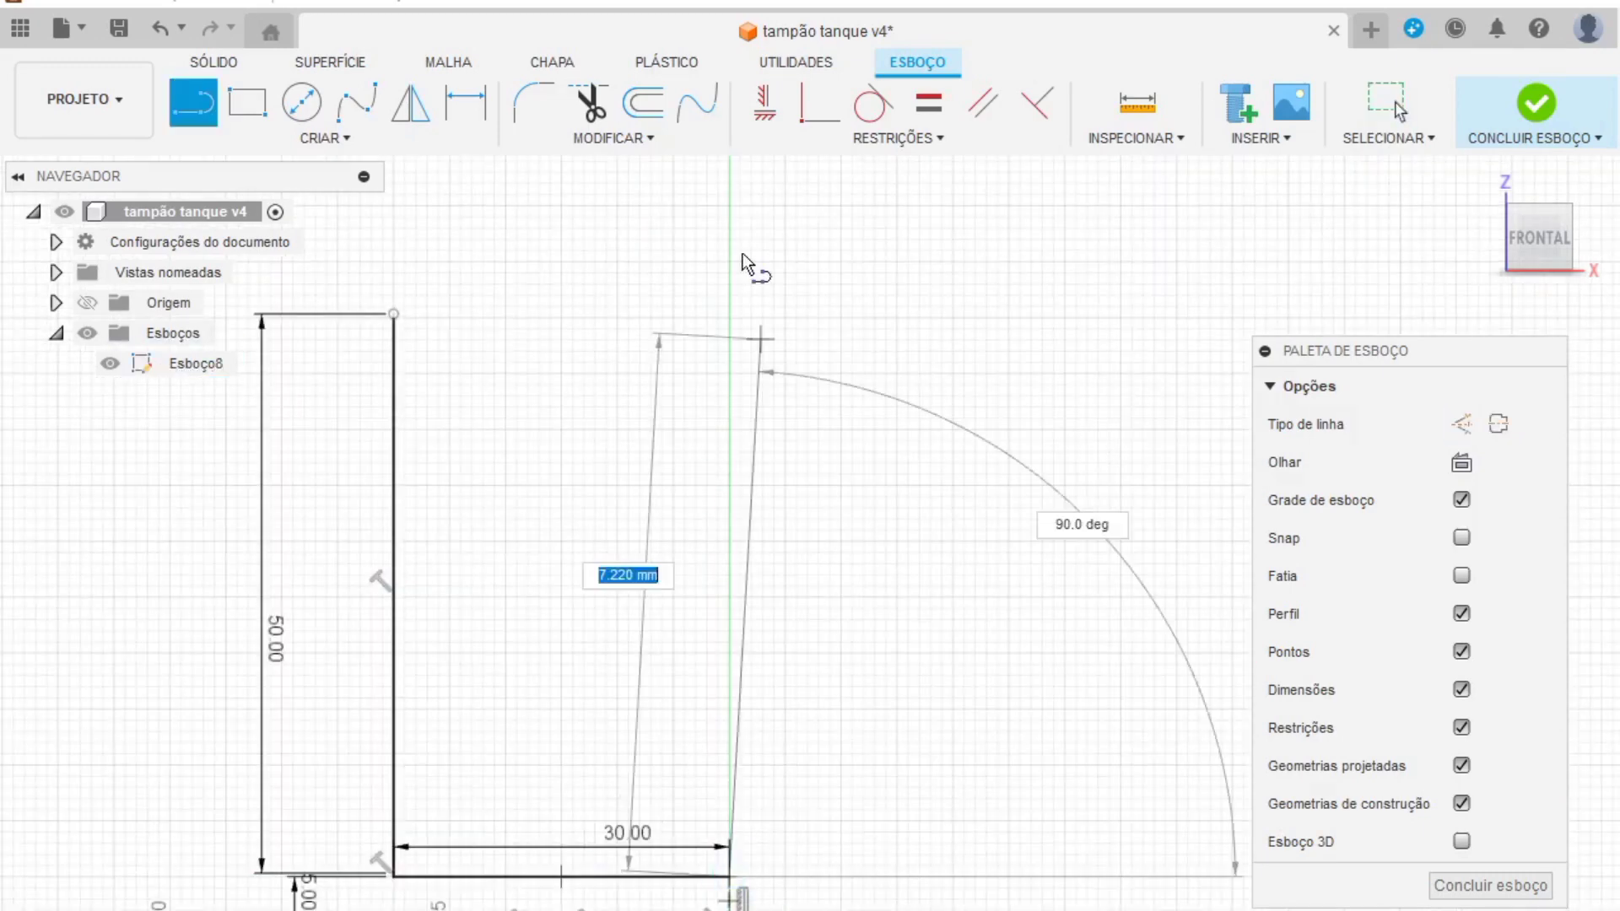
pyautogui.write('50')
pyautogui.press('Return')
pyautogui.press('Escape')
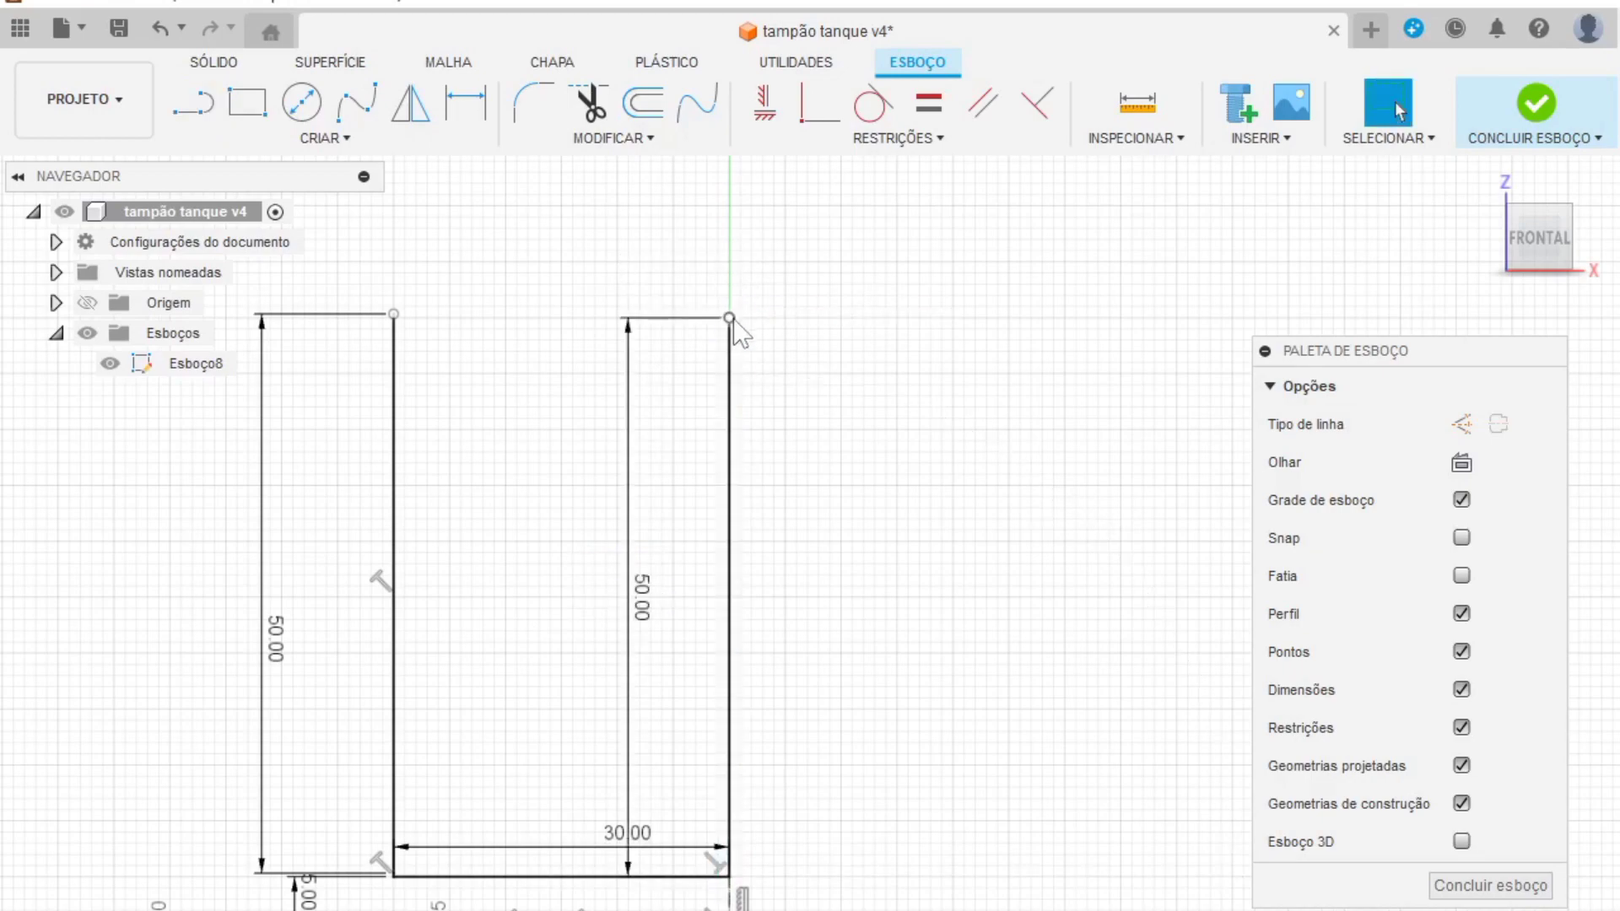
# Step: Move the right side's 50 mm dimension outside the profile and close the rectangle with a horizontal top line
pyautogui.scroll(3, 846, 453)
pyautogui.moveTo(851, 836); pyautogui.dragTo(1189, 840)
pyautogui.scroll(-2, 915, 528)
pyautogui.press('l')
pyautogui.click(975, 492)
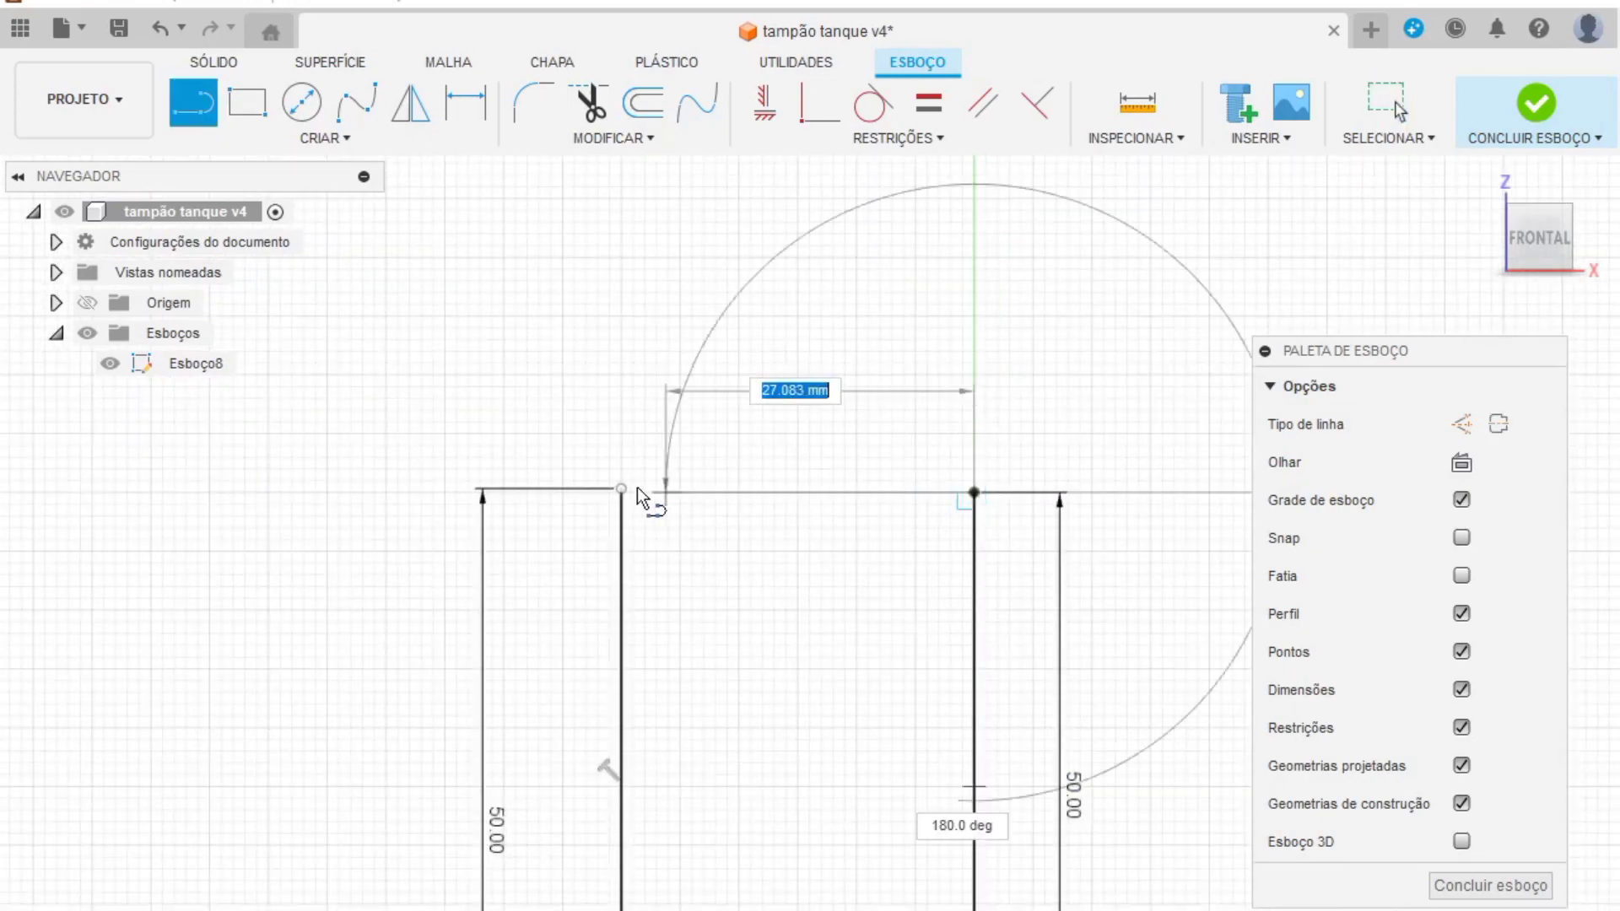
pyautogui.click(621, 490)
pyautogui.scroll(-3, 625, 642)
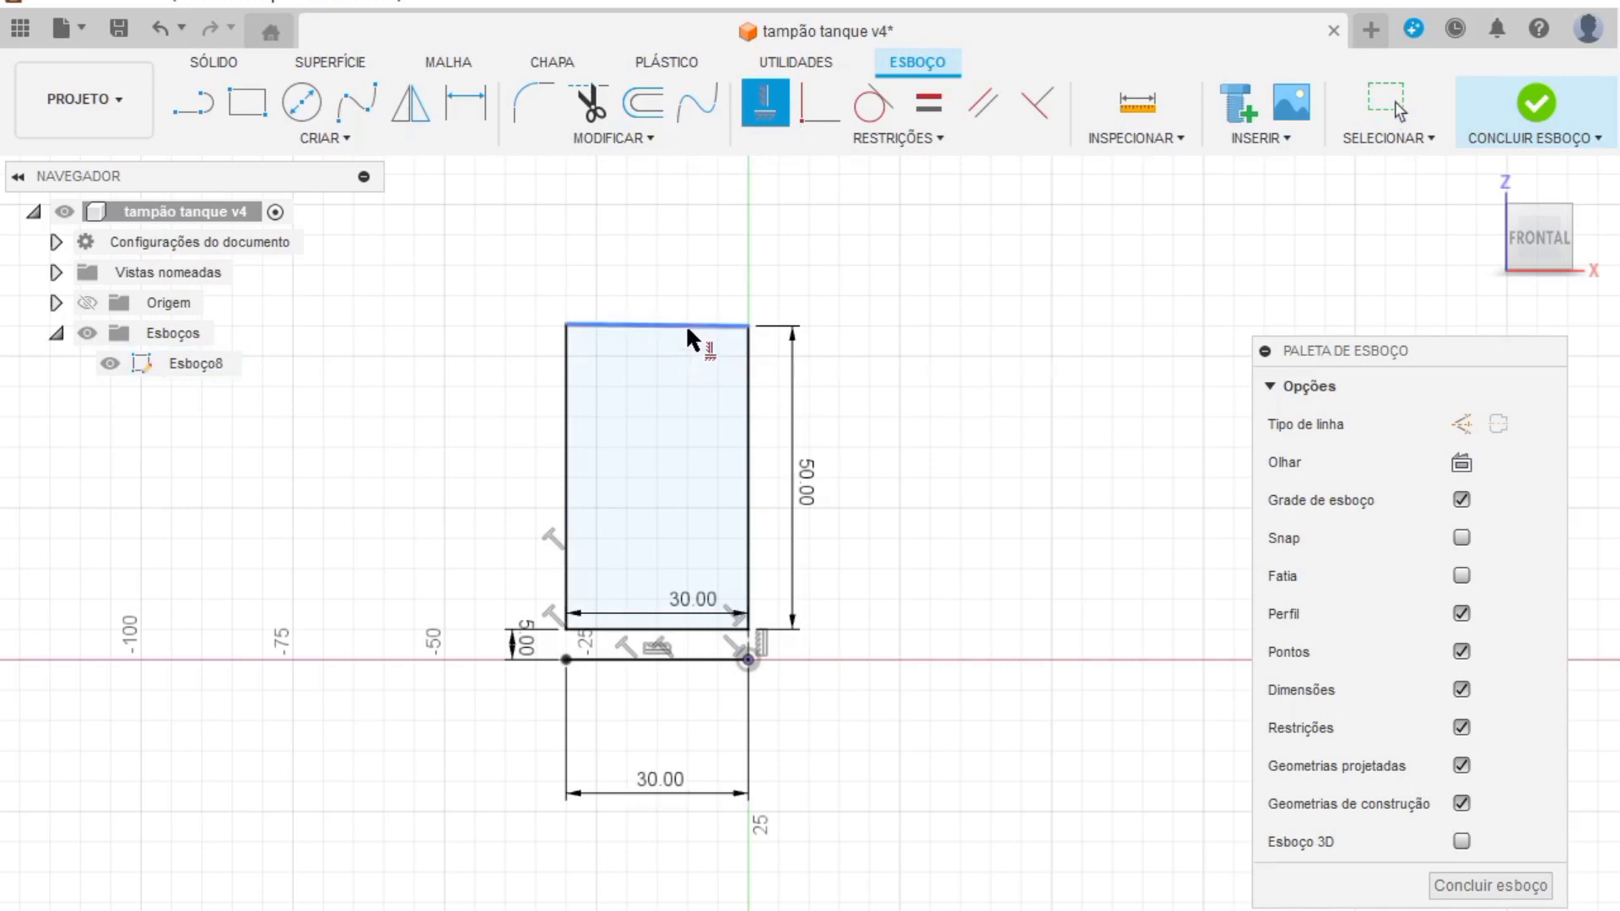
# Step: Draw a horizontal line across the rectangle between its two sides and dimension it 10 mm below the top edge
pyautogui.scroll(2, 685, 322)
pyautogui.click(632, 461)
pyautogui.click(892, 460)
pyautogui.press('d')
pyautogui.click(694, 461)
pyautogui.click(760, 386)
pyautogui.click(540, 422)
pyautogui.write('10')
pyautogui.press('Return')
# Step: Place points on the top edge and inner line, and dimension the two inner-line points 10 mm from their nearest sides
pyautogui.click(324, 137)
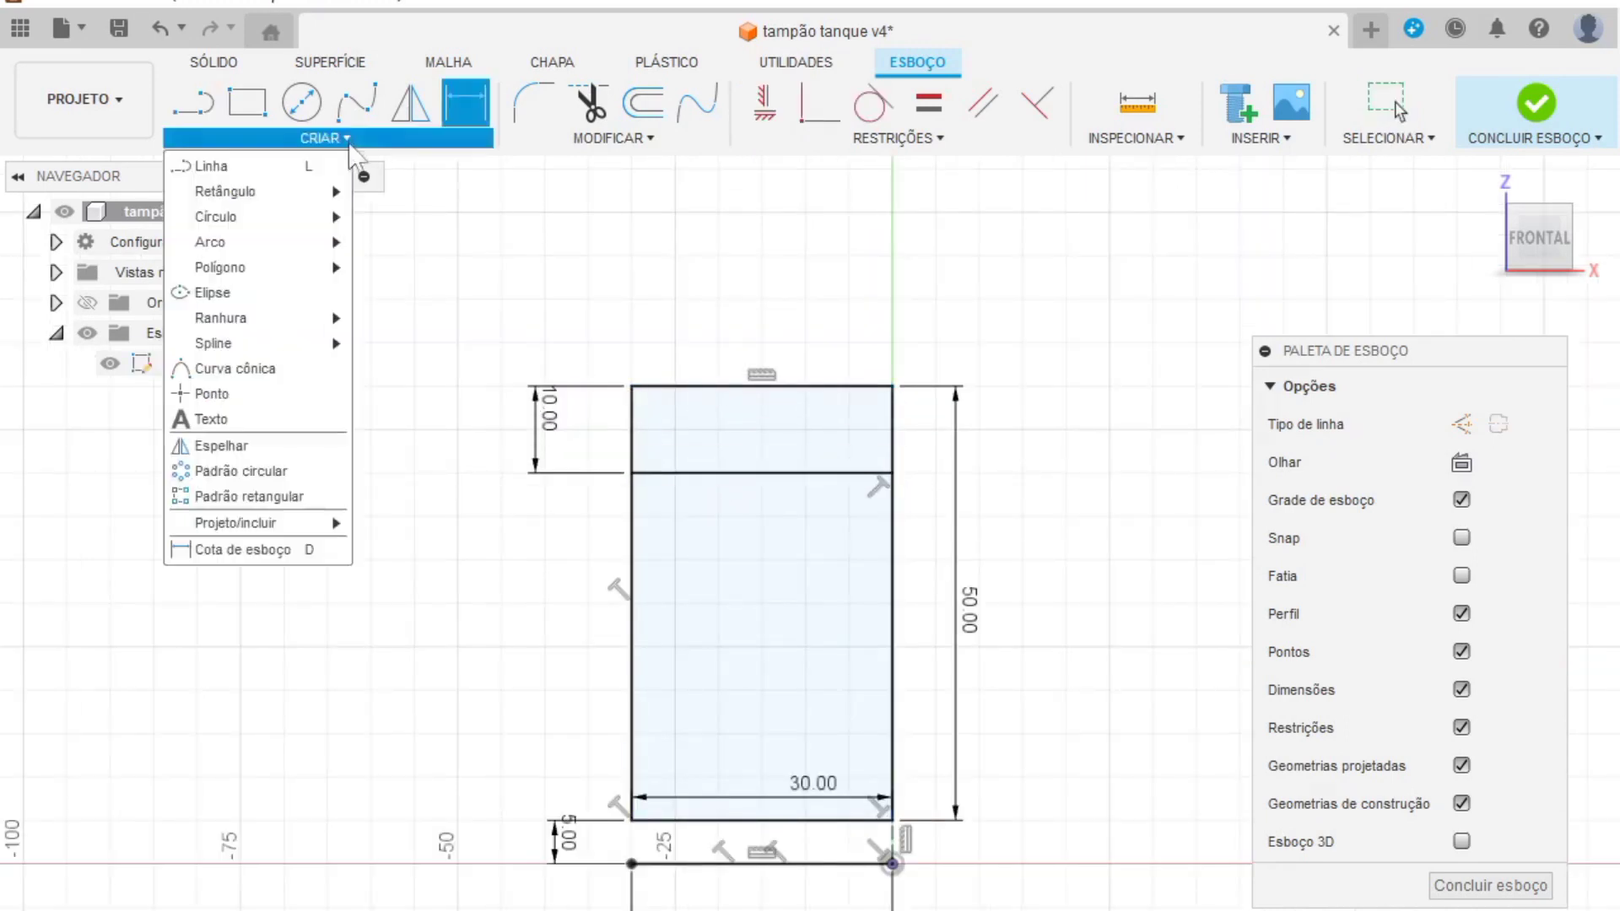
pyautogui.click(702, 471)
pyautogui.write('8')
pyautogui.press('Return')
pyautogui.click(833, 473)
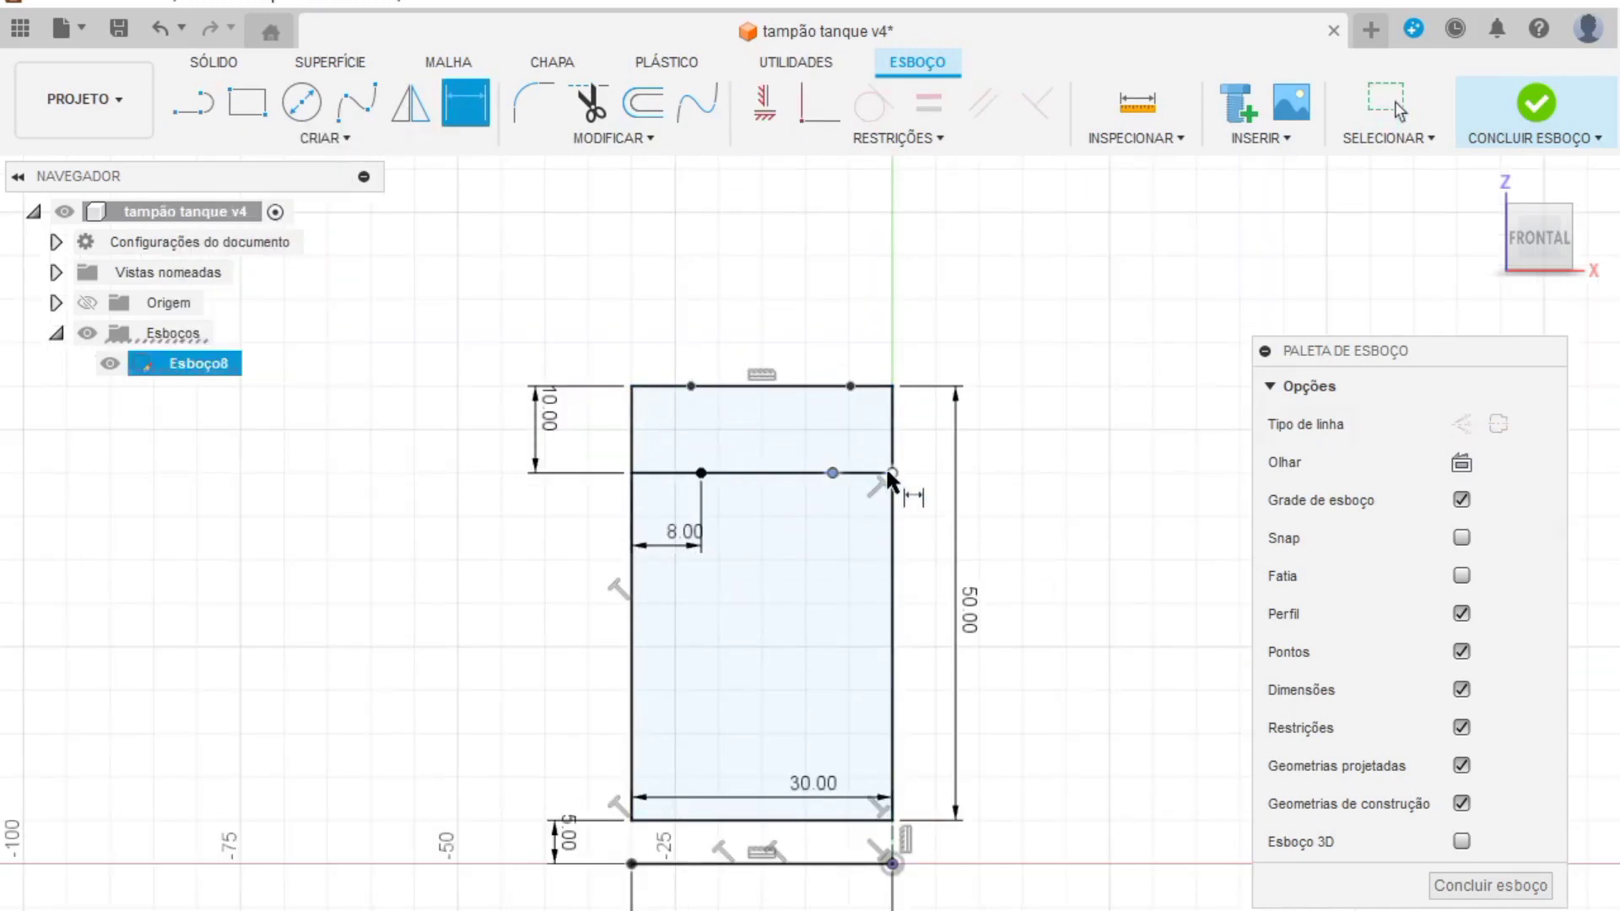
pyautogui.write('8')
pyautogui.press('Return')
# Step: Dimension the two points on the top edge 8 mm from their nearest sides
pyautogui.click(701, 387)
pyautogui.click(691, 325)
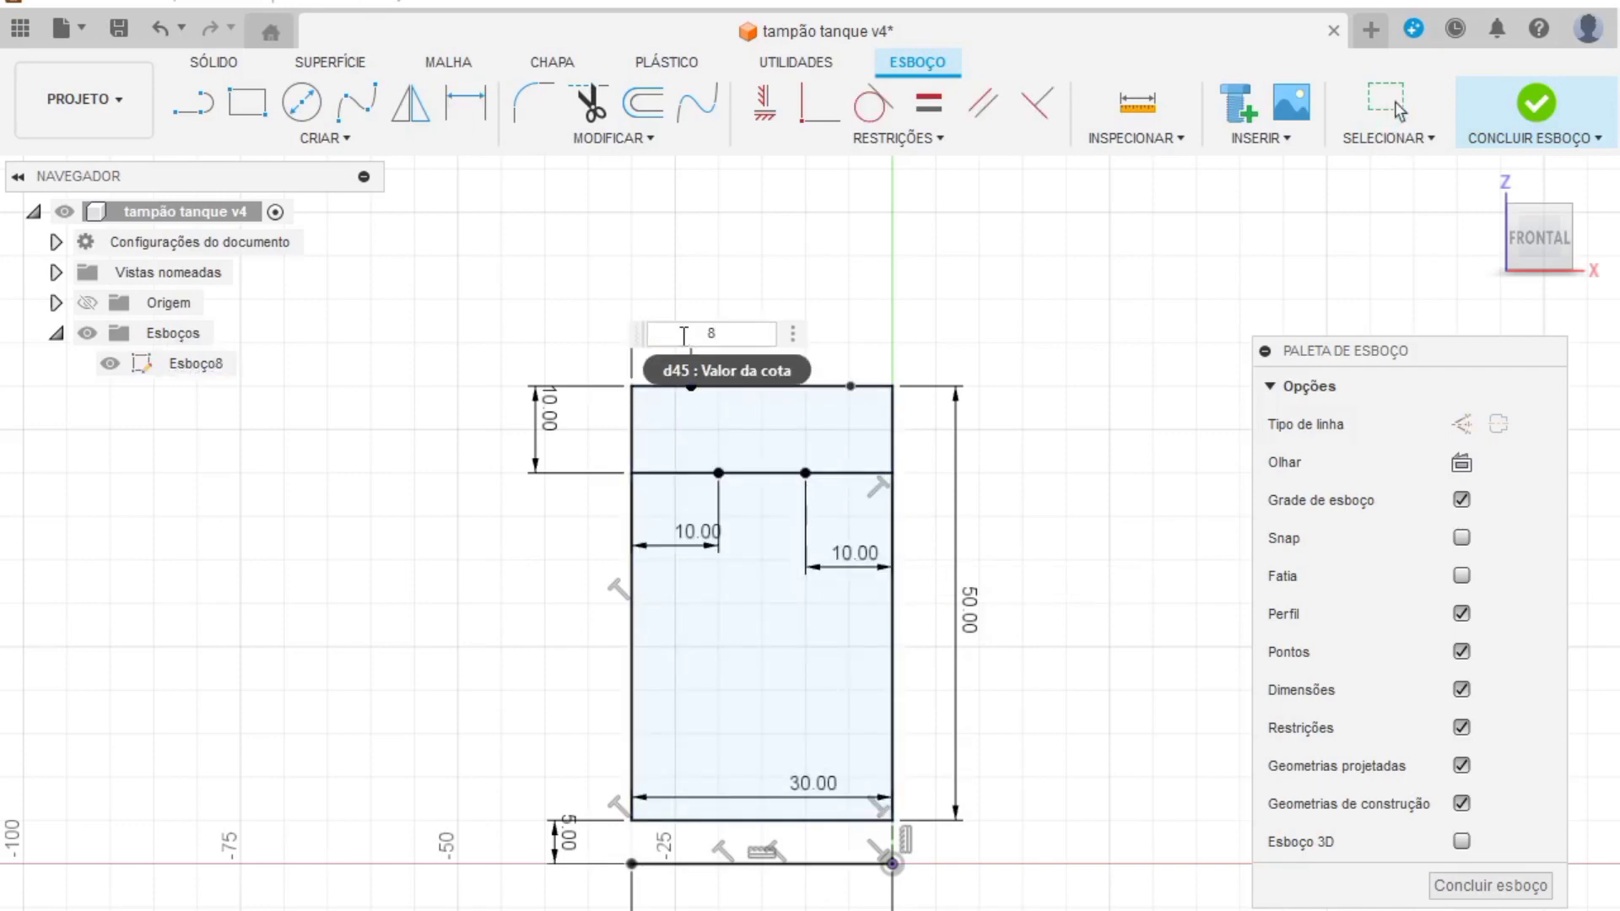
pyautogui.write('8')
pyautogui.press('Return')
pyautogui.click(850, 386)
pyautogui.click(895, 319)
pyautogui.write('8')
pyautogui.press('Return')
# Step: Form a tapered notch with slanted lines between the points, trim its top opening, and leave the inner line's outer segments as construction geometry
pyautogui.press('t')
pyautogui.click(760, 371)
pyautogui.click(839, 470)
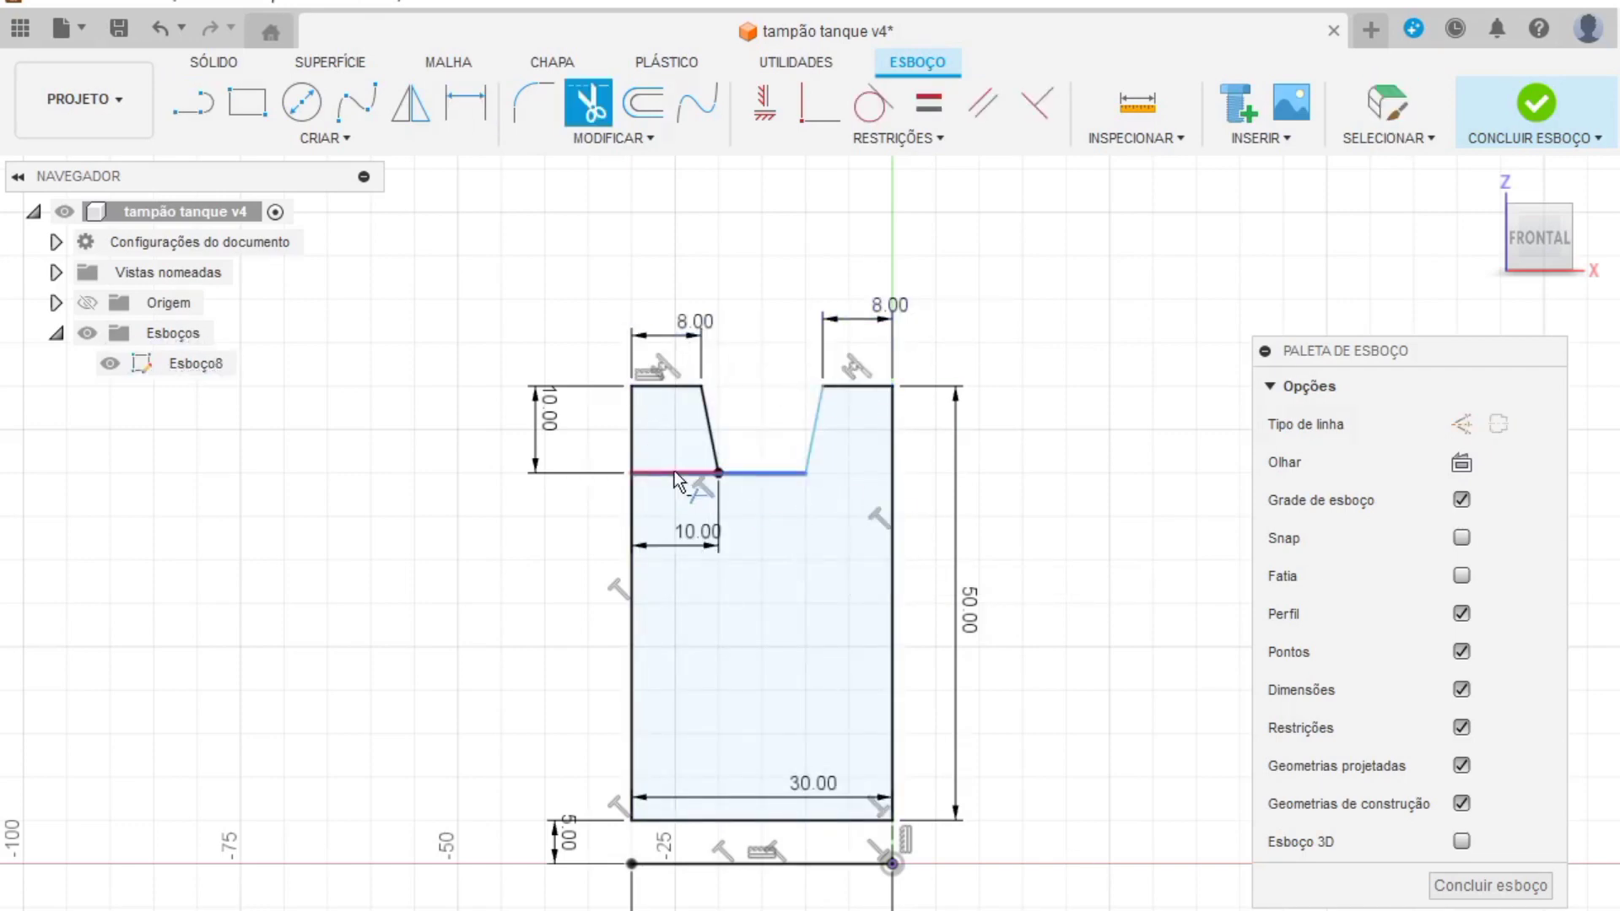
pyautogui.click(675, 471)
pyautogui.scroll(2, 730, 520)
pyautogui.click(752, 454)
pyautogui.scroll(-3, 742, 466)
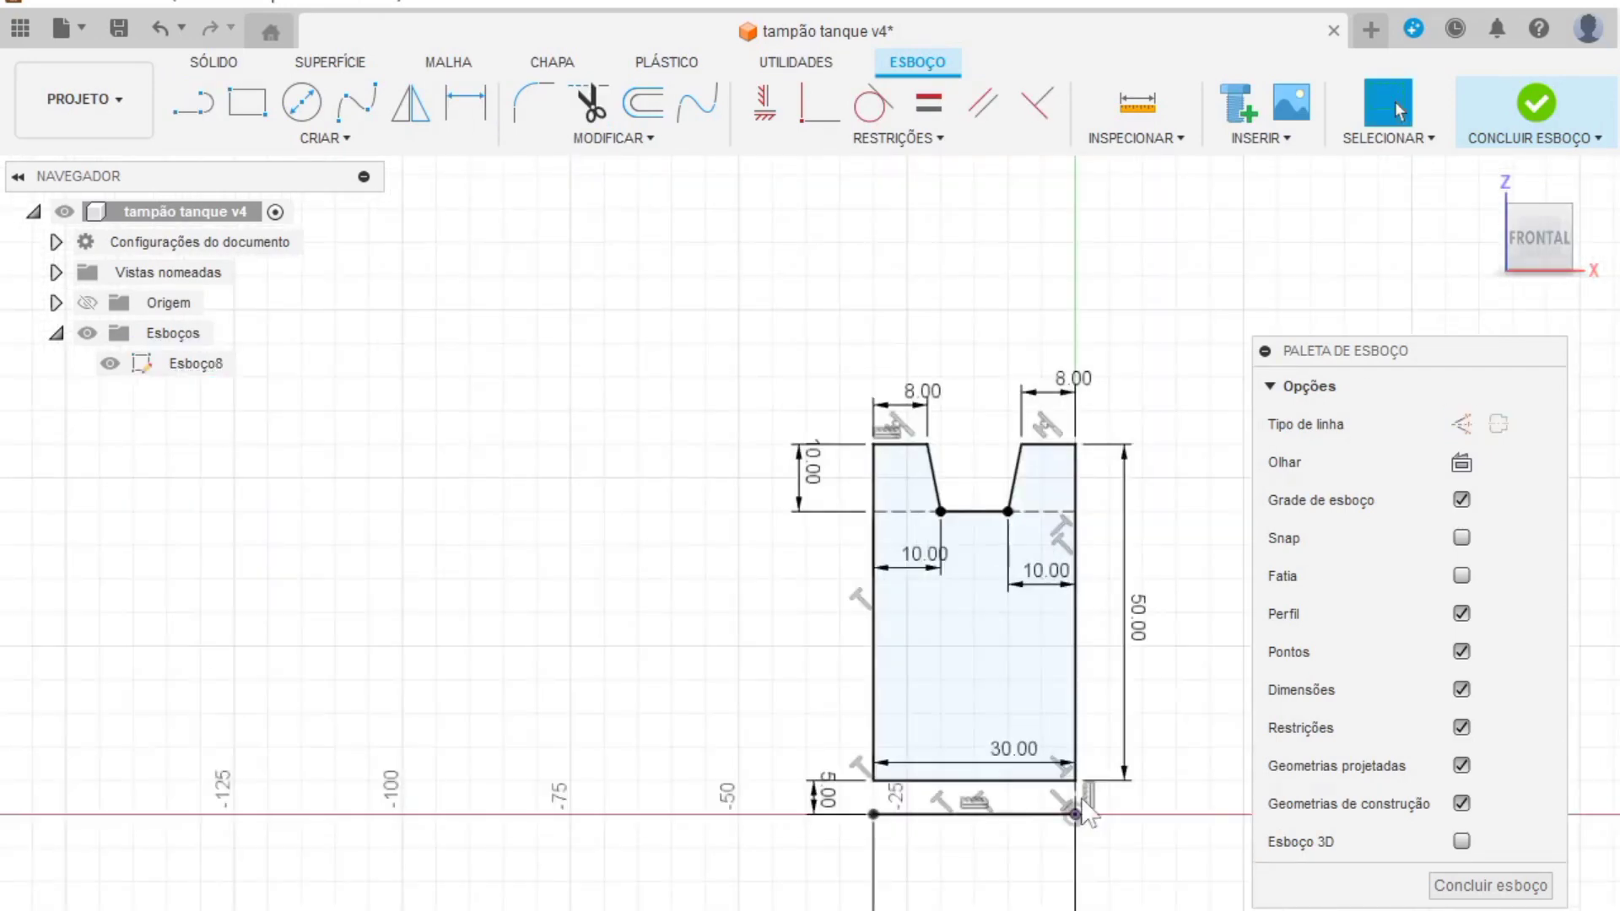
# Step: Finish the sketch and revolve the notched profile 360 degrees about the separate line below it as a new body
pyautogui.click(1535, 103)
pyautogui.moveTo(1533, 211); pyautogui.dragTo(1511, 220)
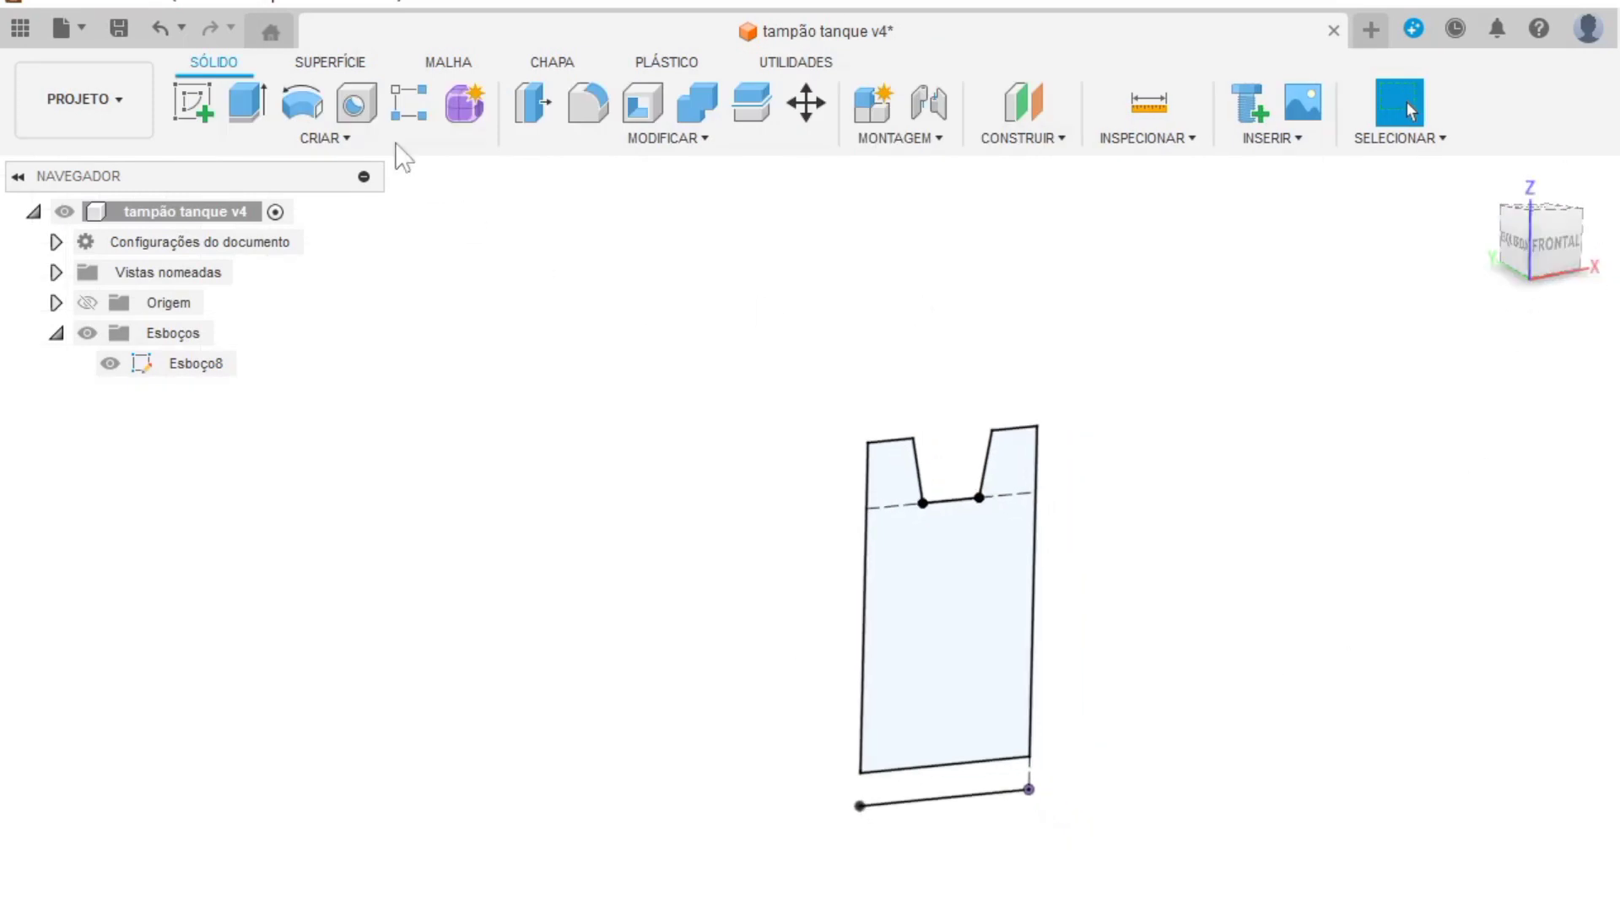
pyautogui.click(304, 106)
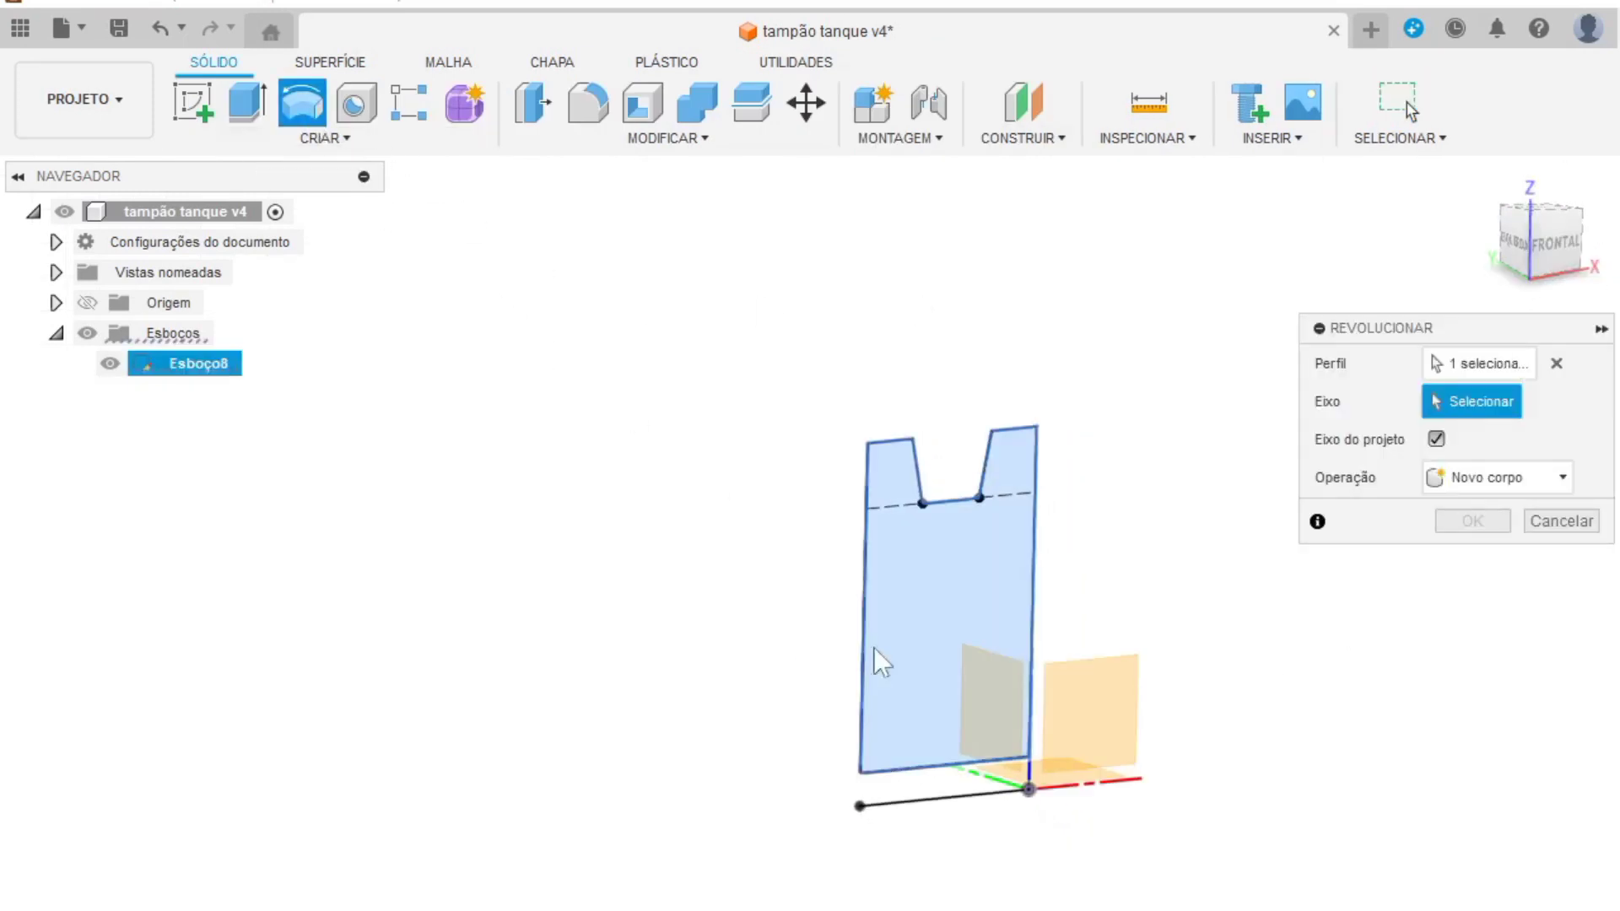
pyautogui.click(1474, 375)
pyautogui.click(960, 594)
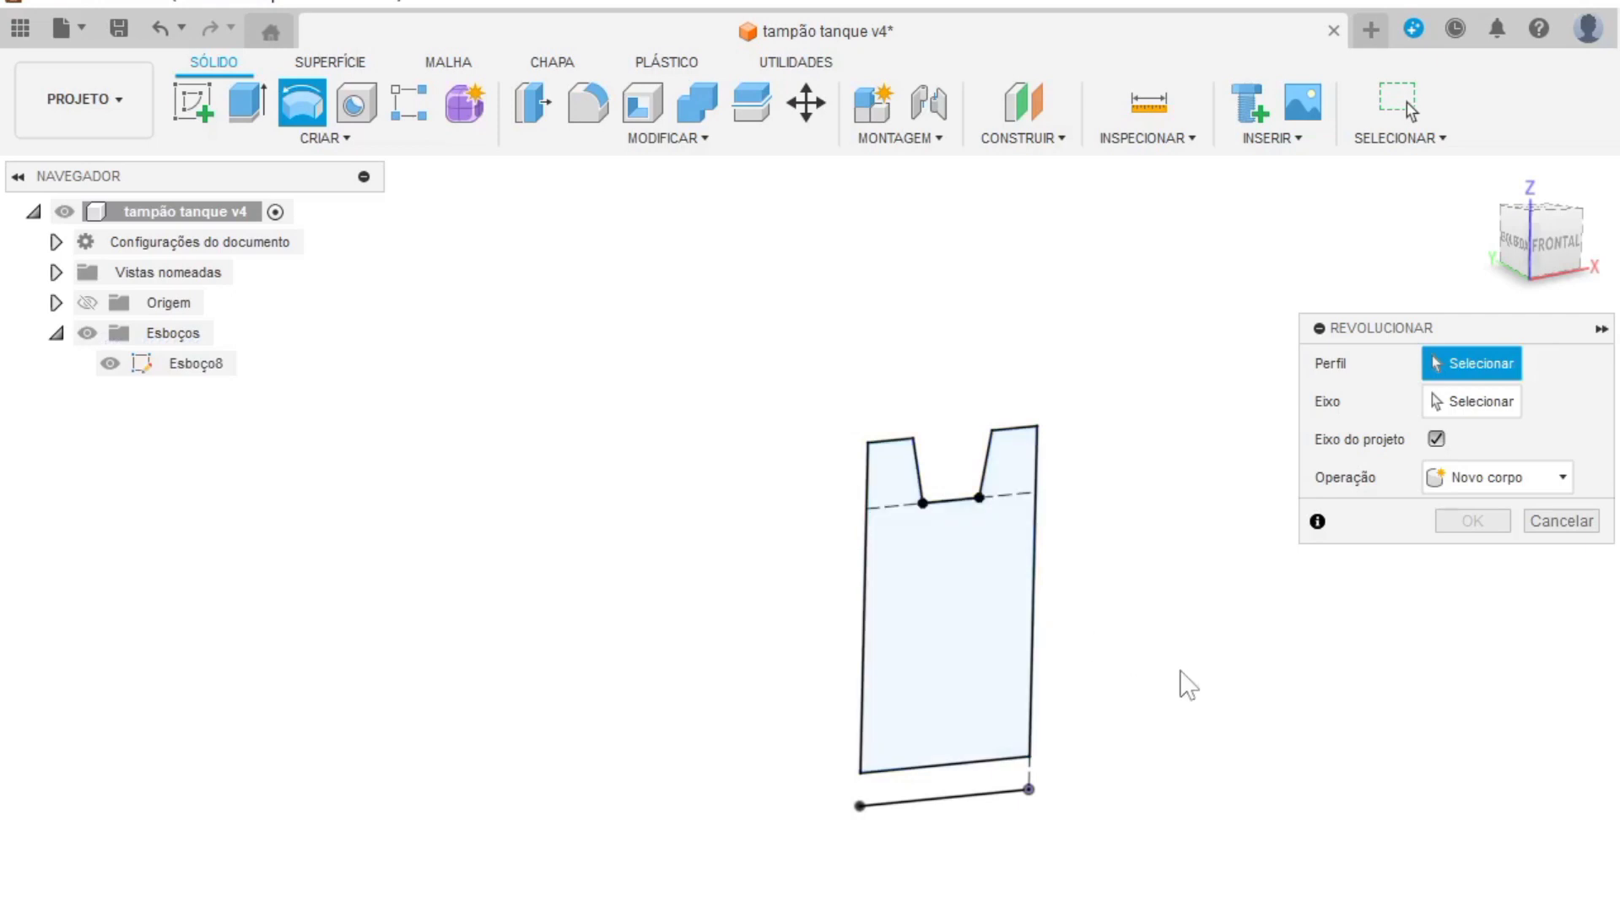
pyautogui.click(983, 643)
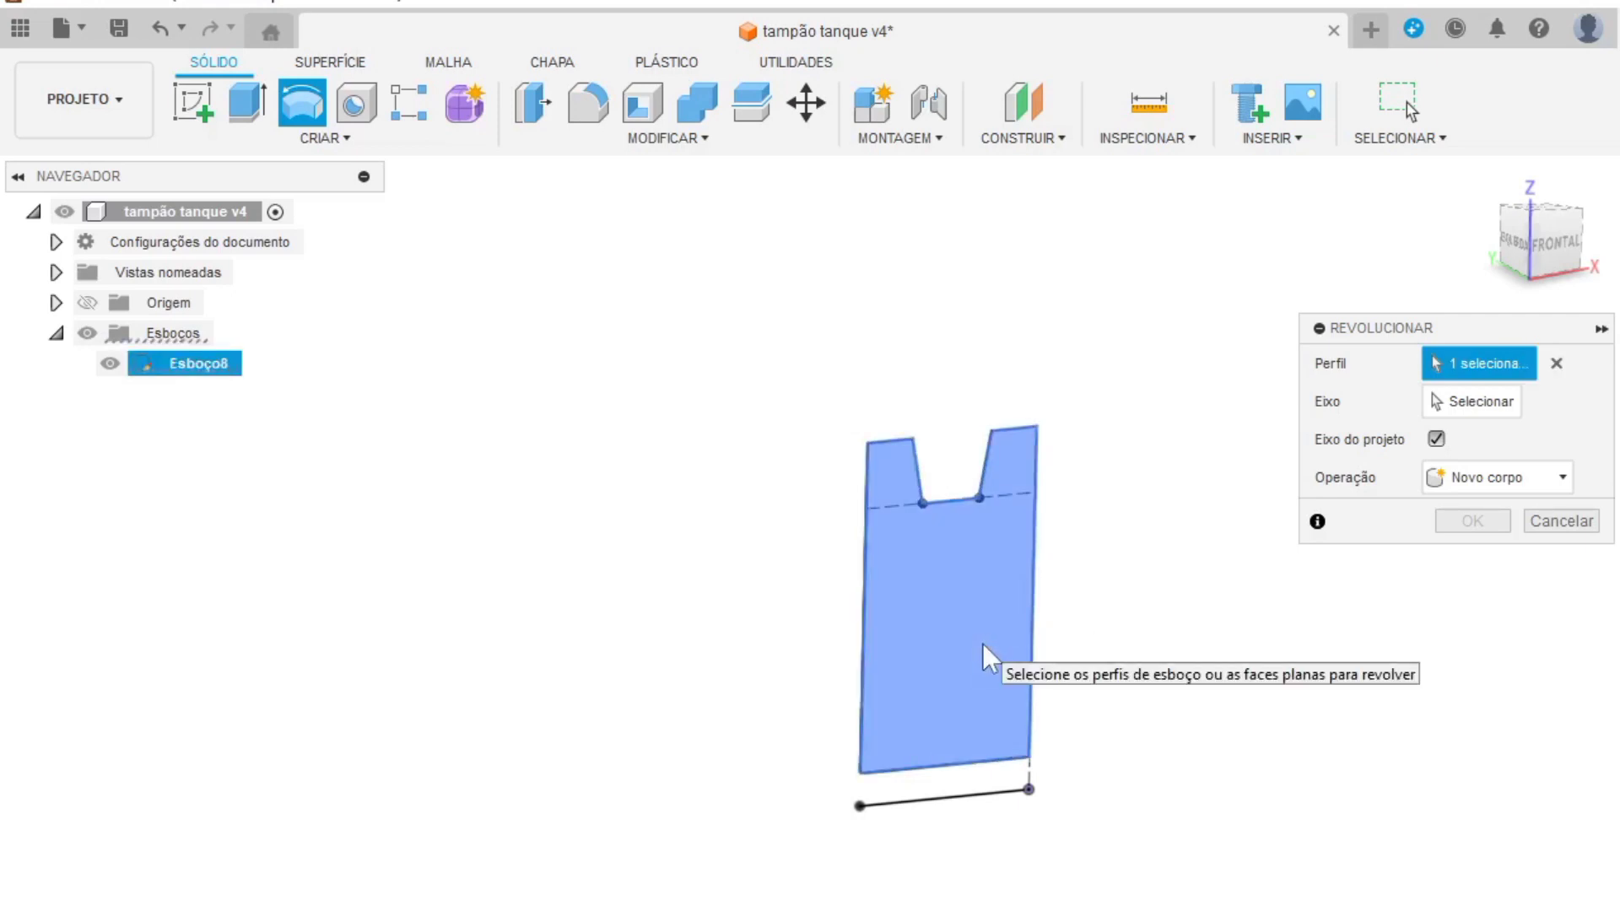
pyautogui.click(1499, 398)
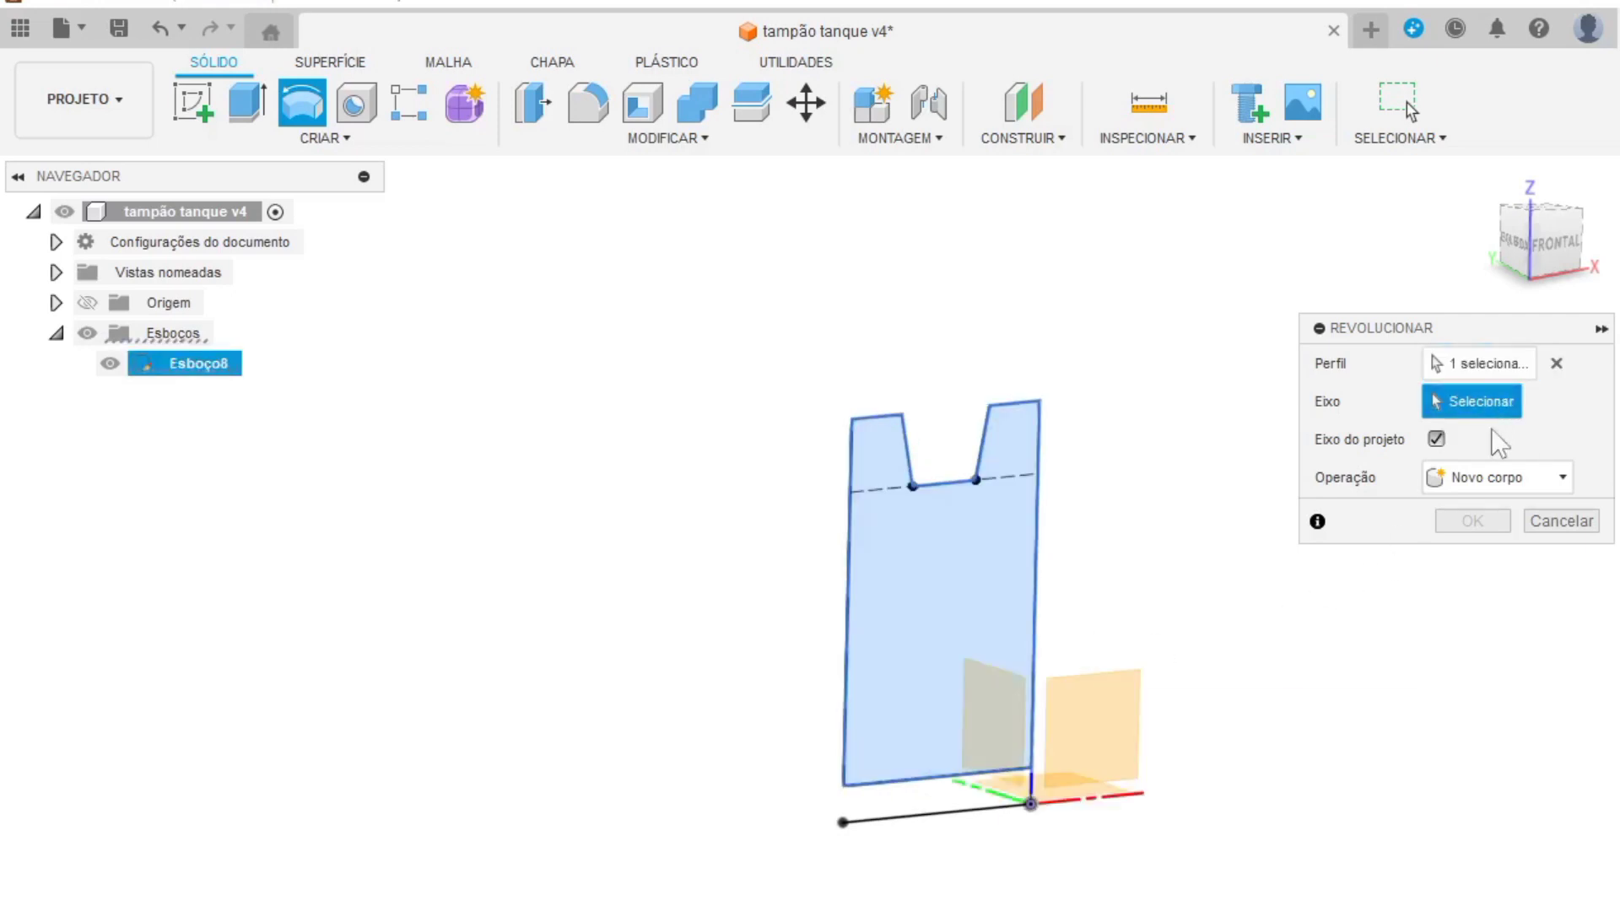
pyautogui.click(939, 816)
pyautogui.click(1586, 283)
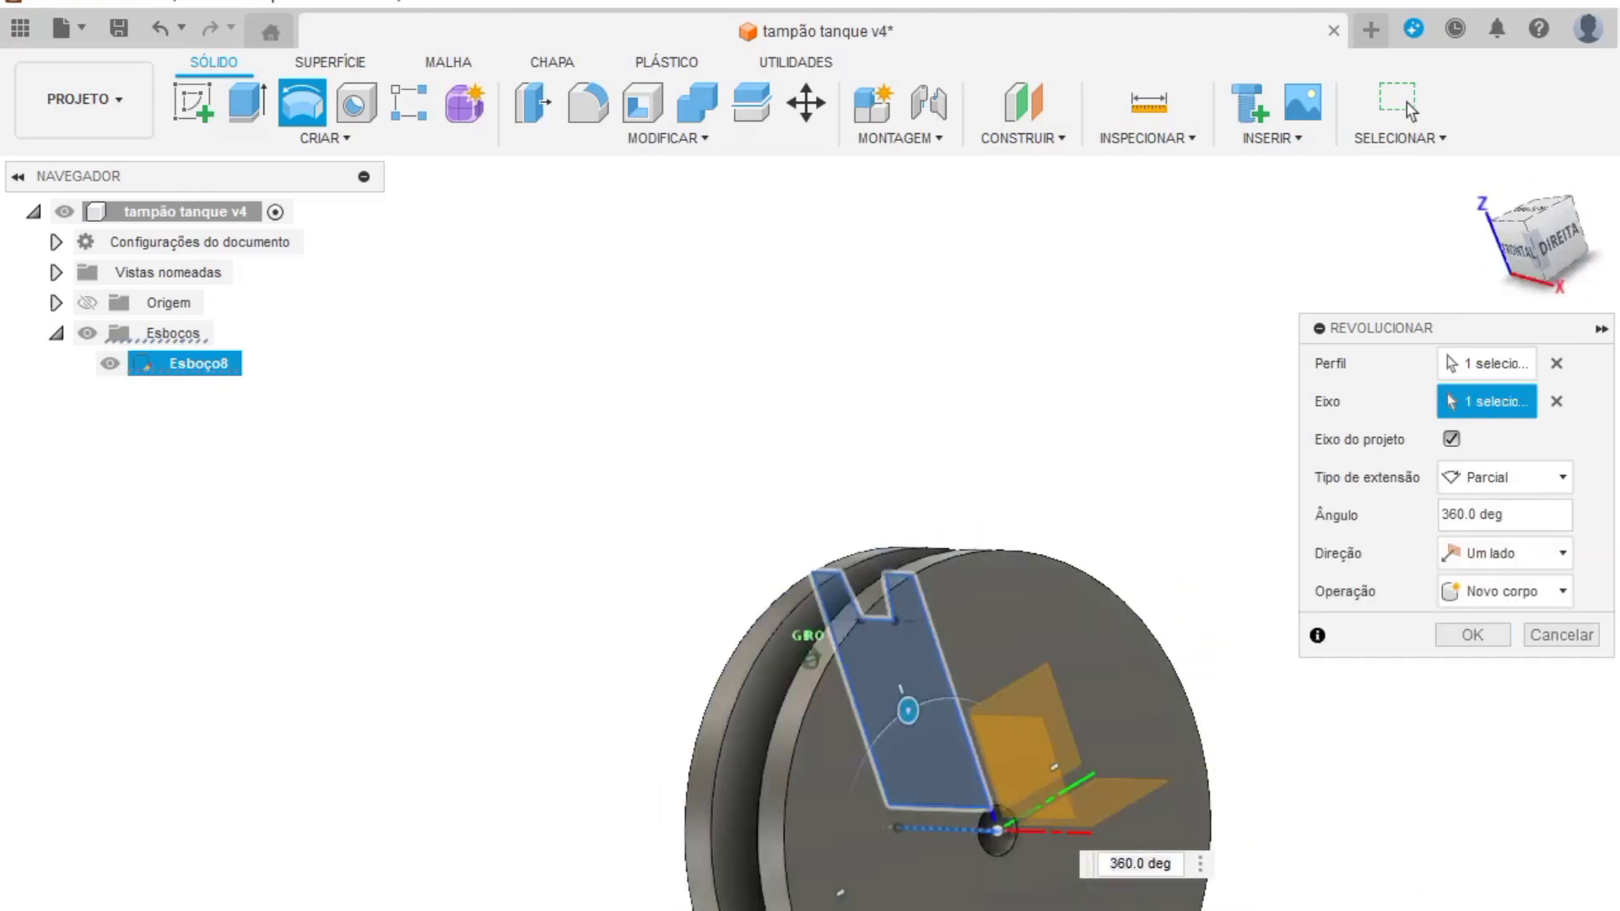
pyautogui.click(1472, 635)
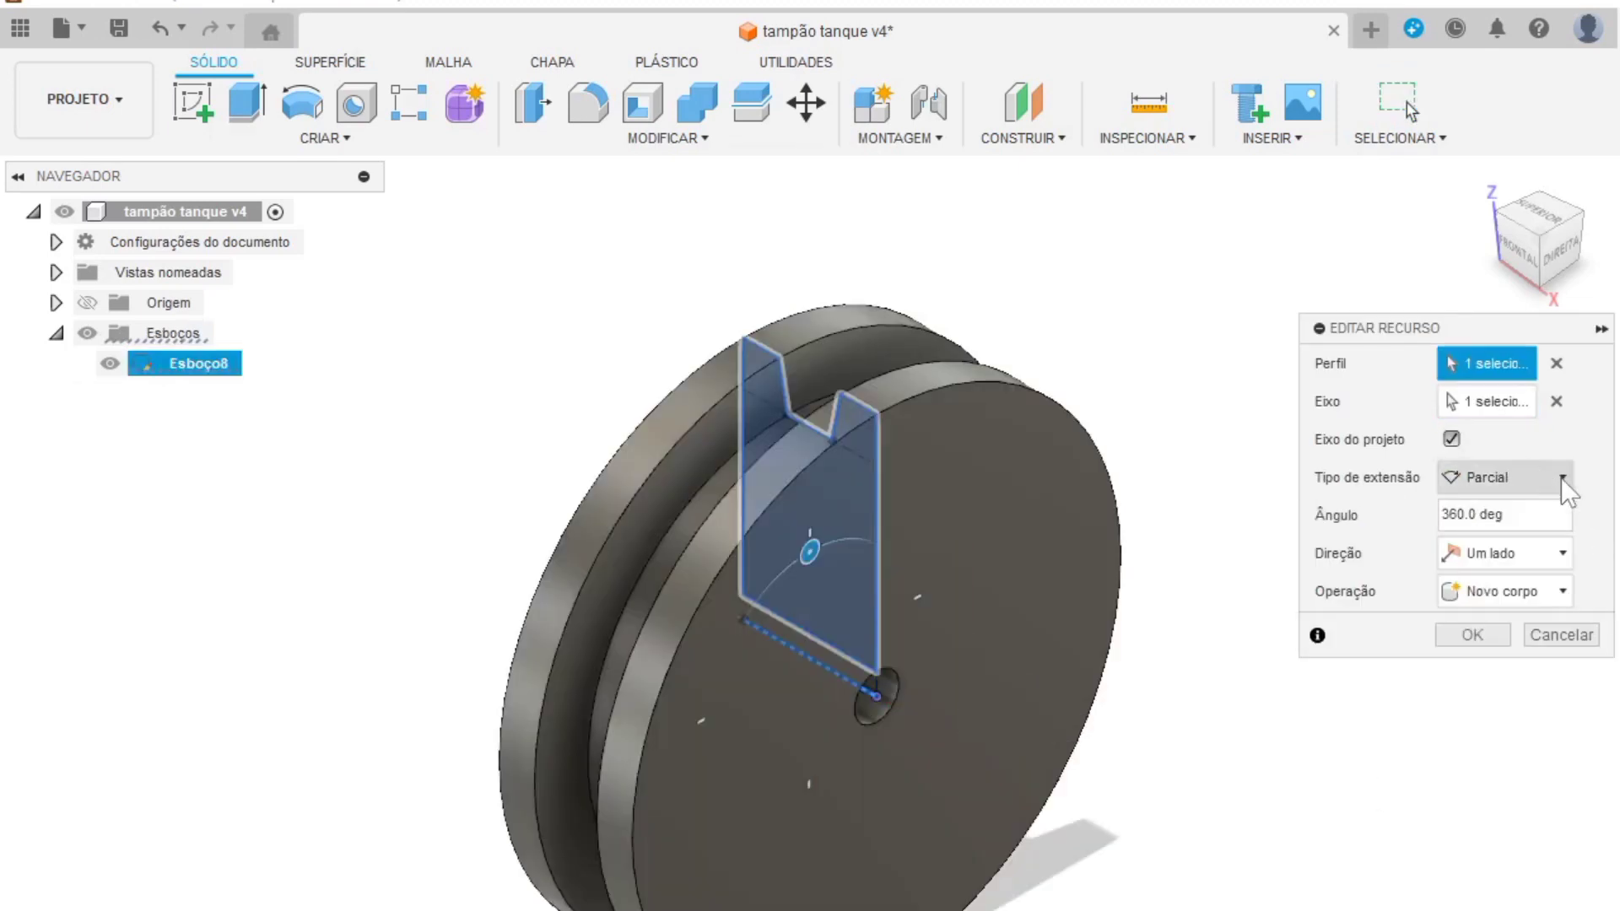
# Step: Edit the revolve feature, trying a partial angle of -70 degrees before setting its extent type to Completo
pyautogui.click(1561, 477)
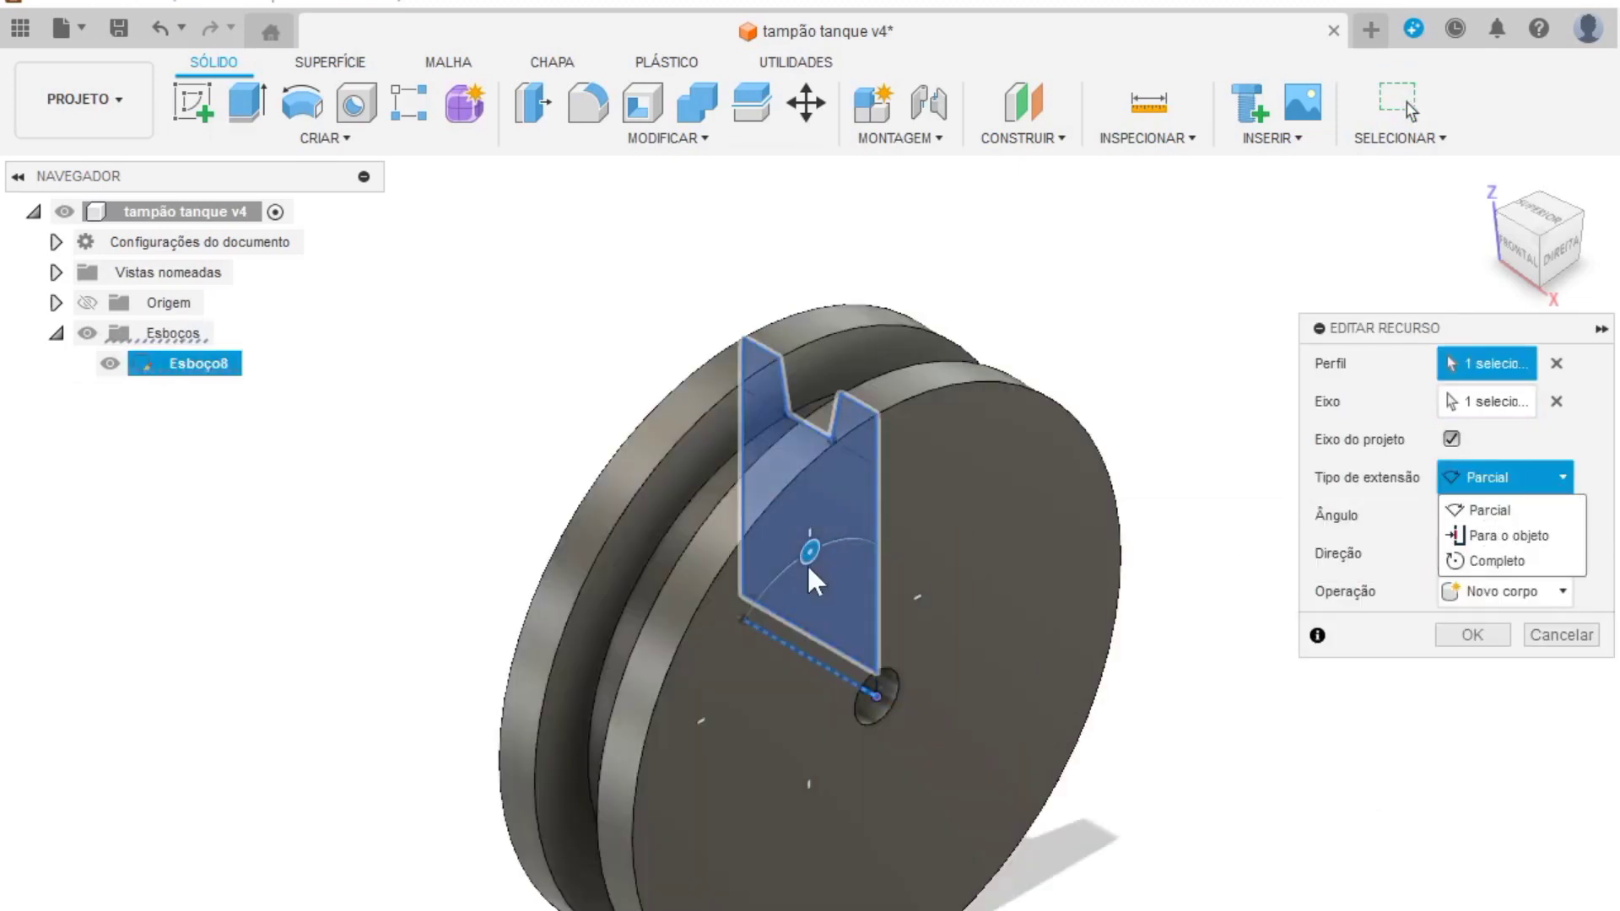
pyautogui.moveTo(807, 557); pyautogui.dragTo(723, 672)
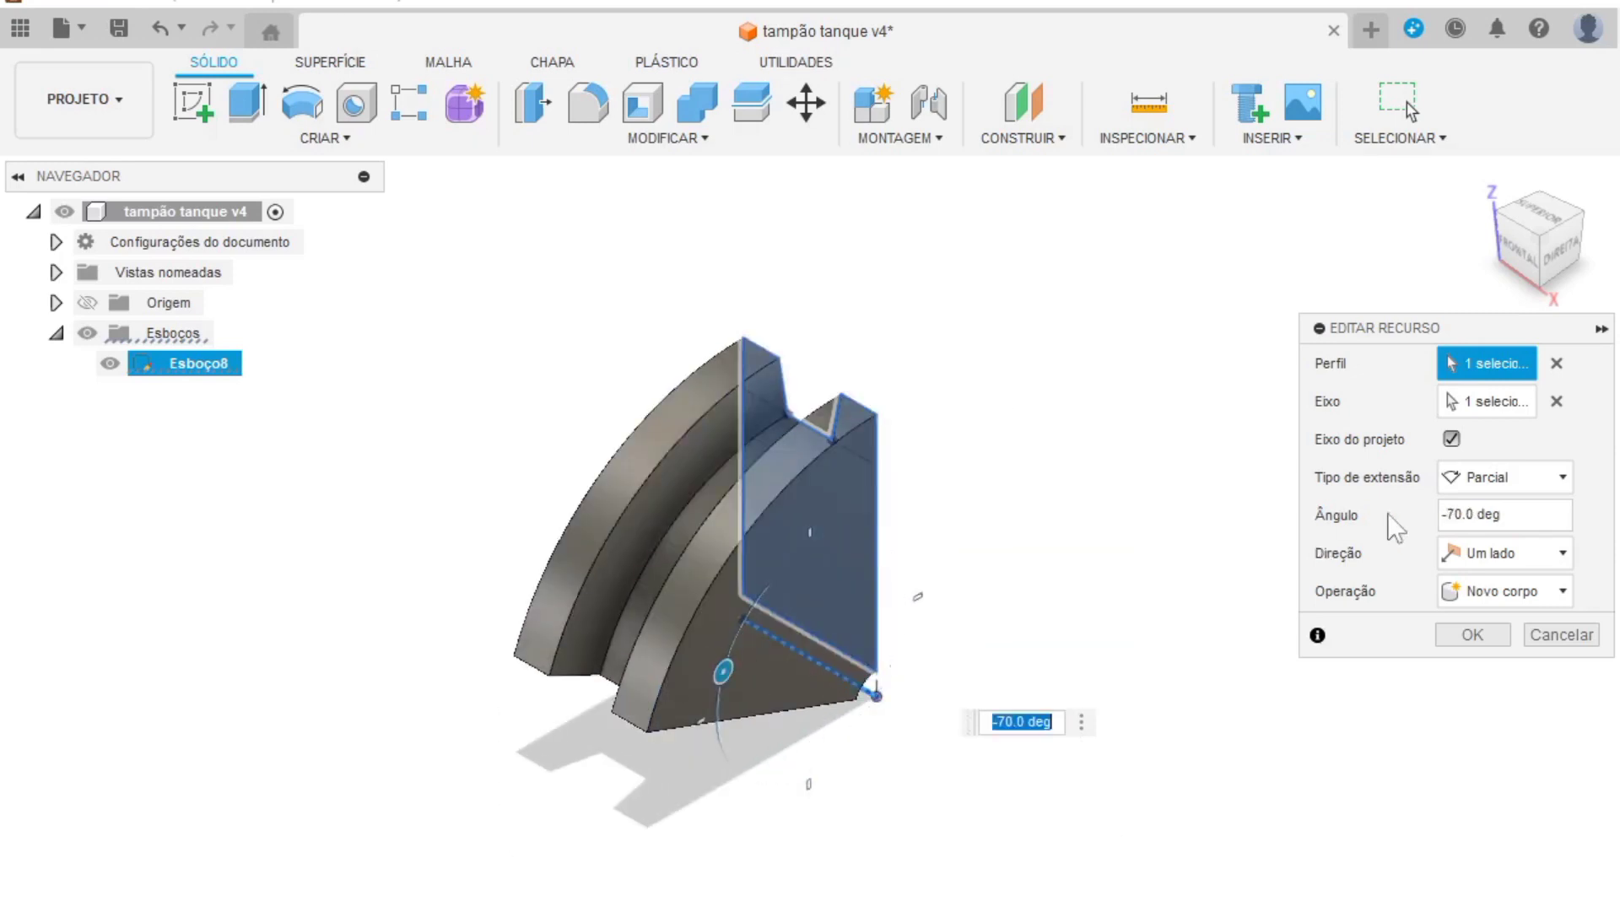
pyautogui.click(1562, 478)
pyautogui.click(1496, 560)
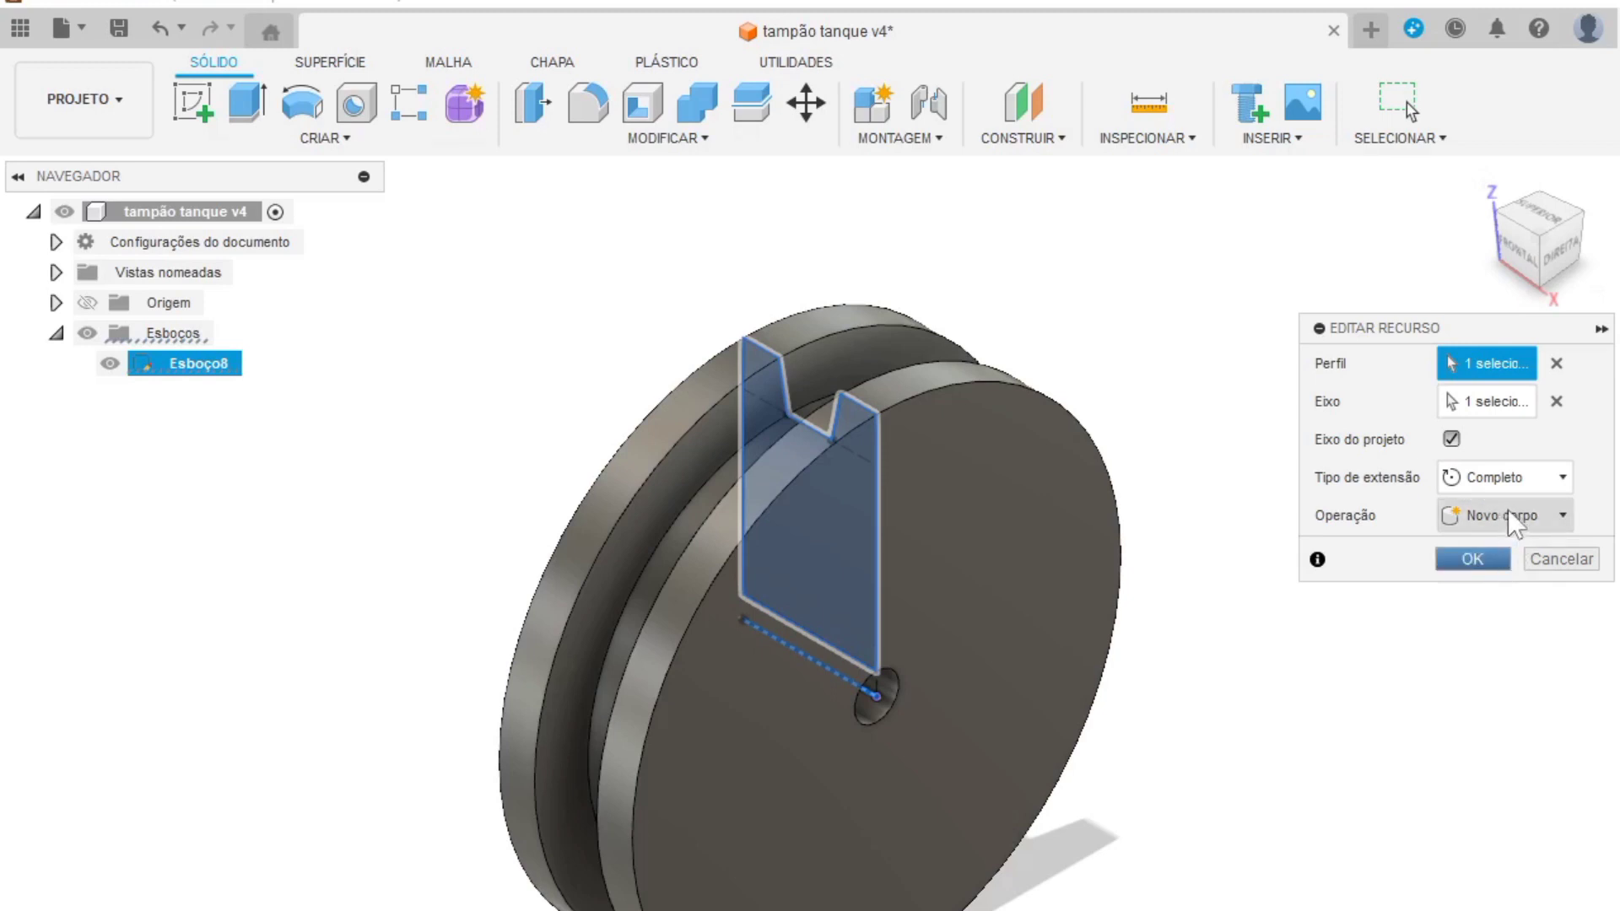
pyautogui.click(1557, 516)
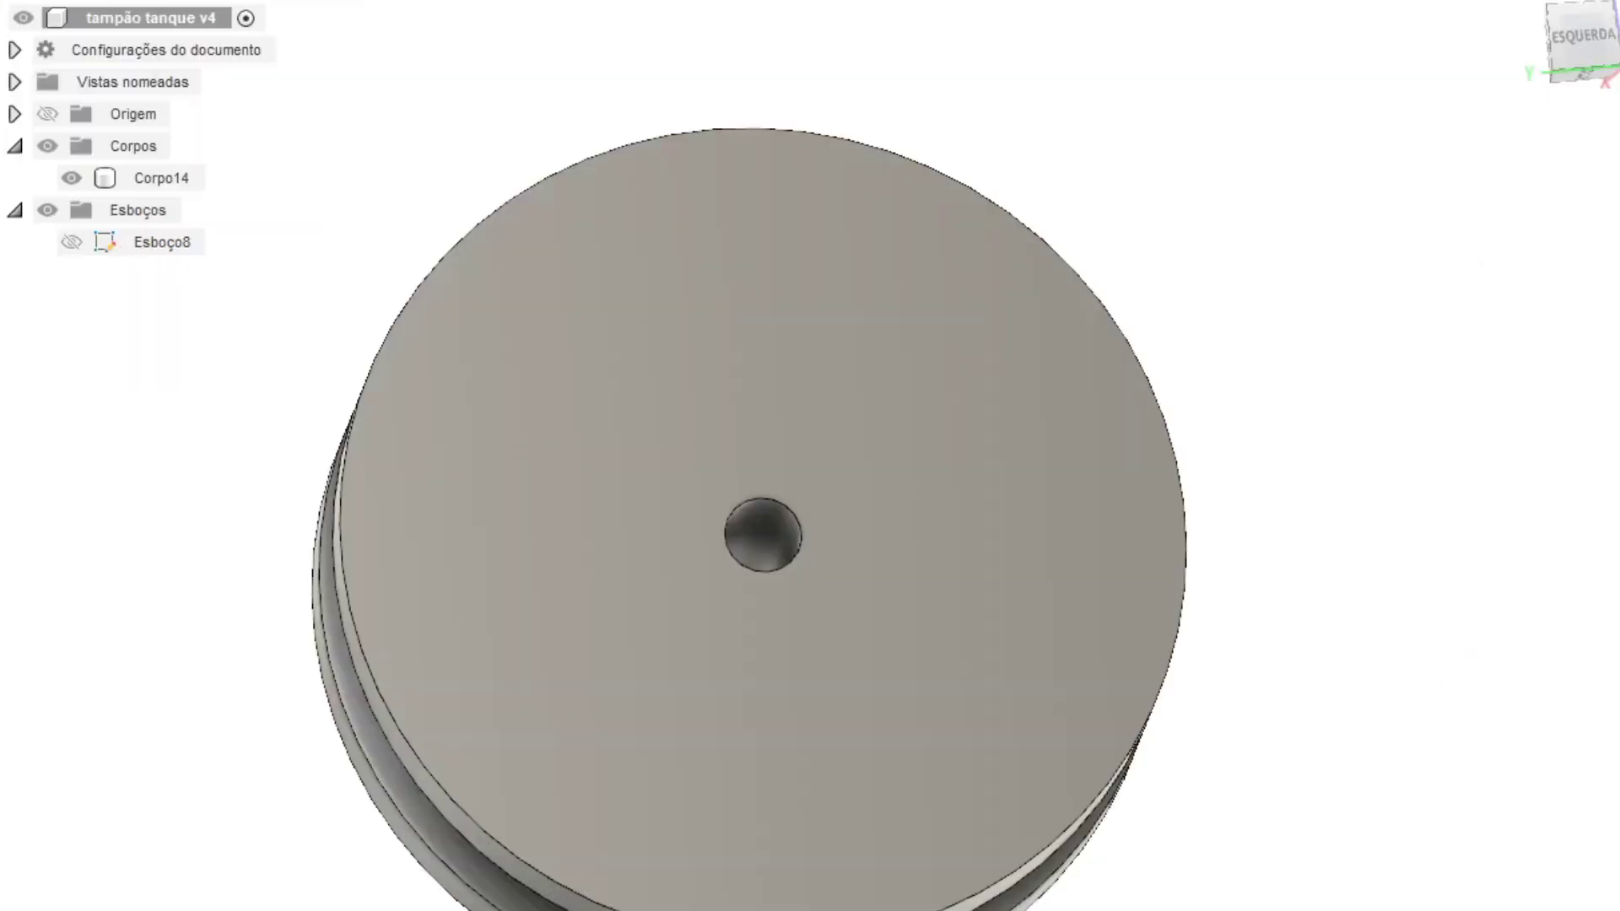
# Step: Place a simple hole on the disc's flat face, beside the central bore, and set its depth to 27 mm
pyautogui.click(1050, 726)
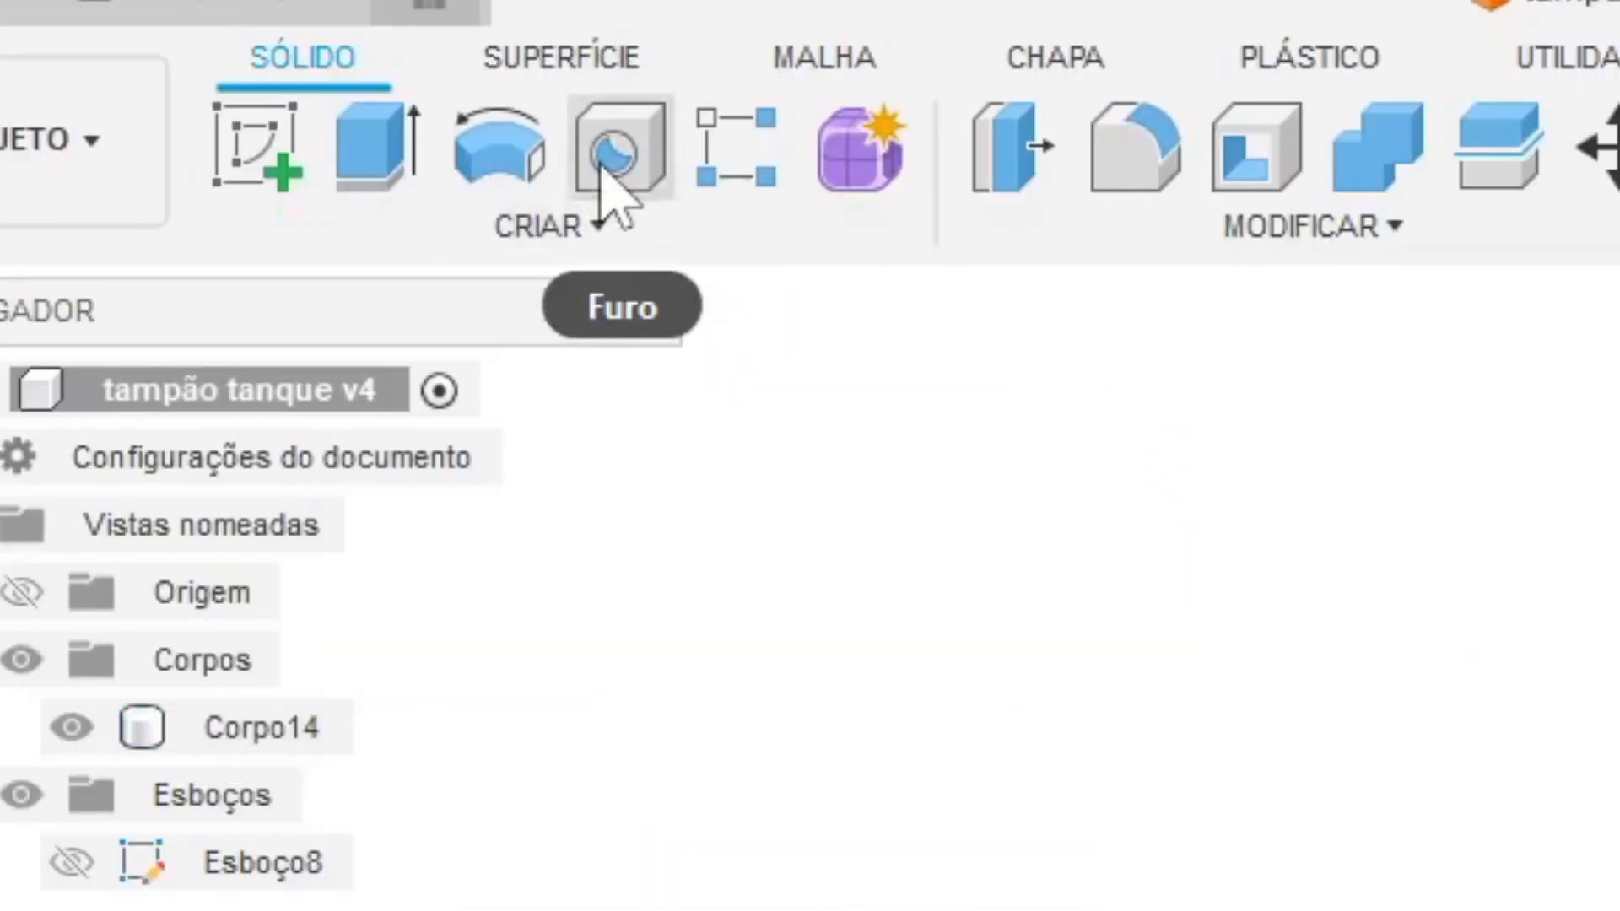
pyautogui.click(614, 161)
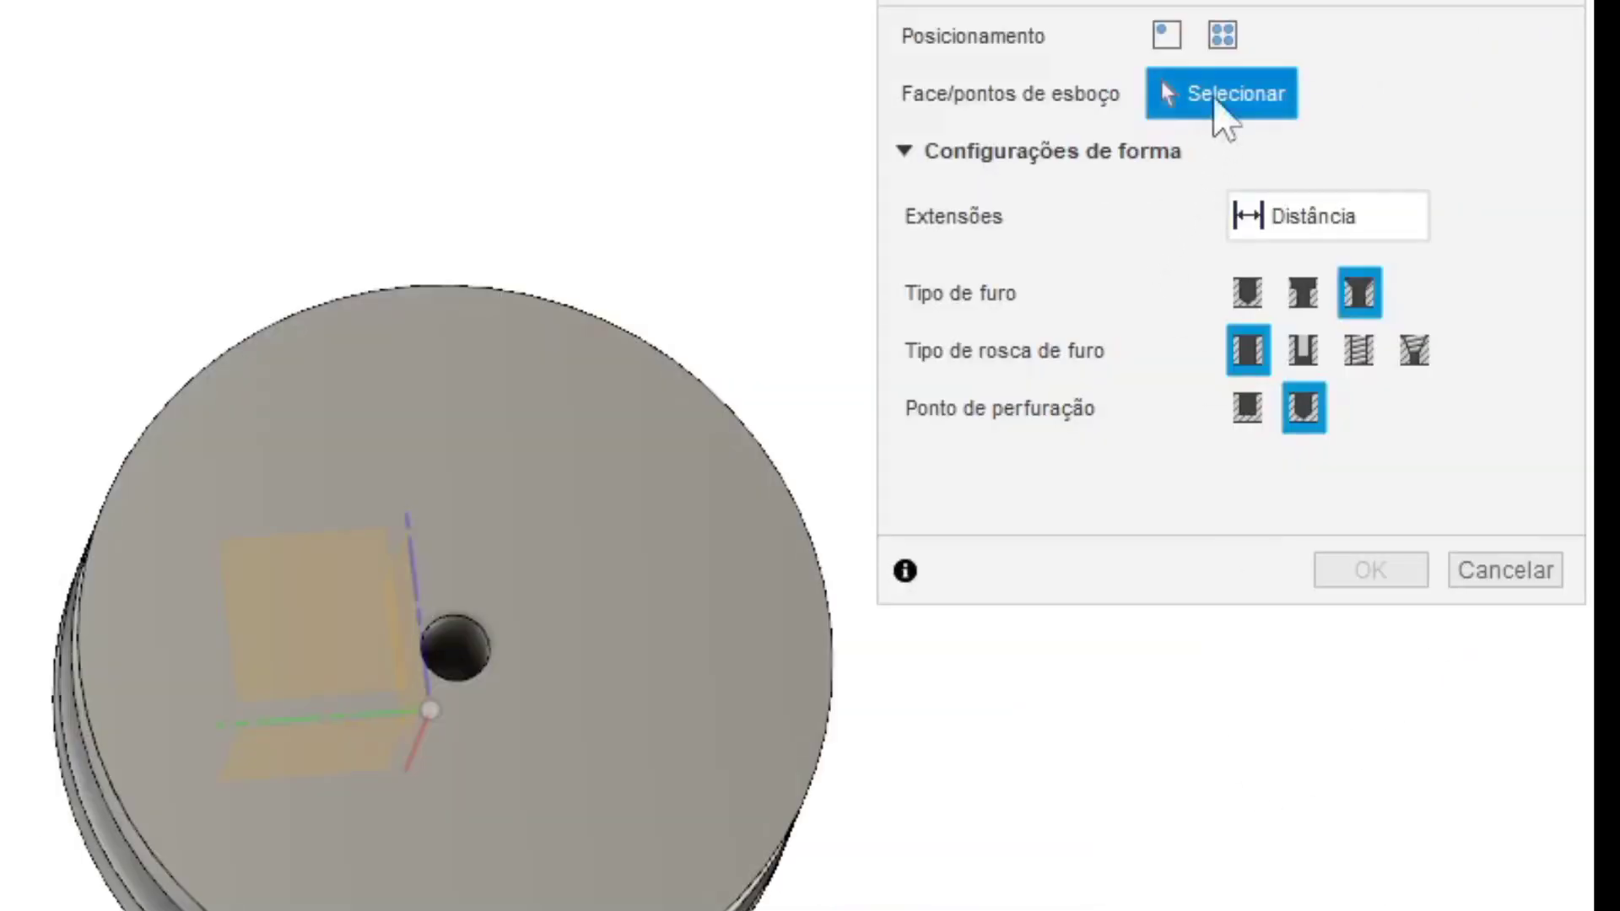
pyautogui.click(694, 579)
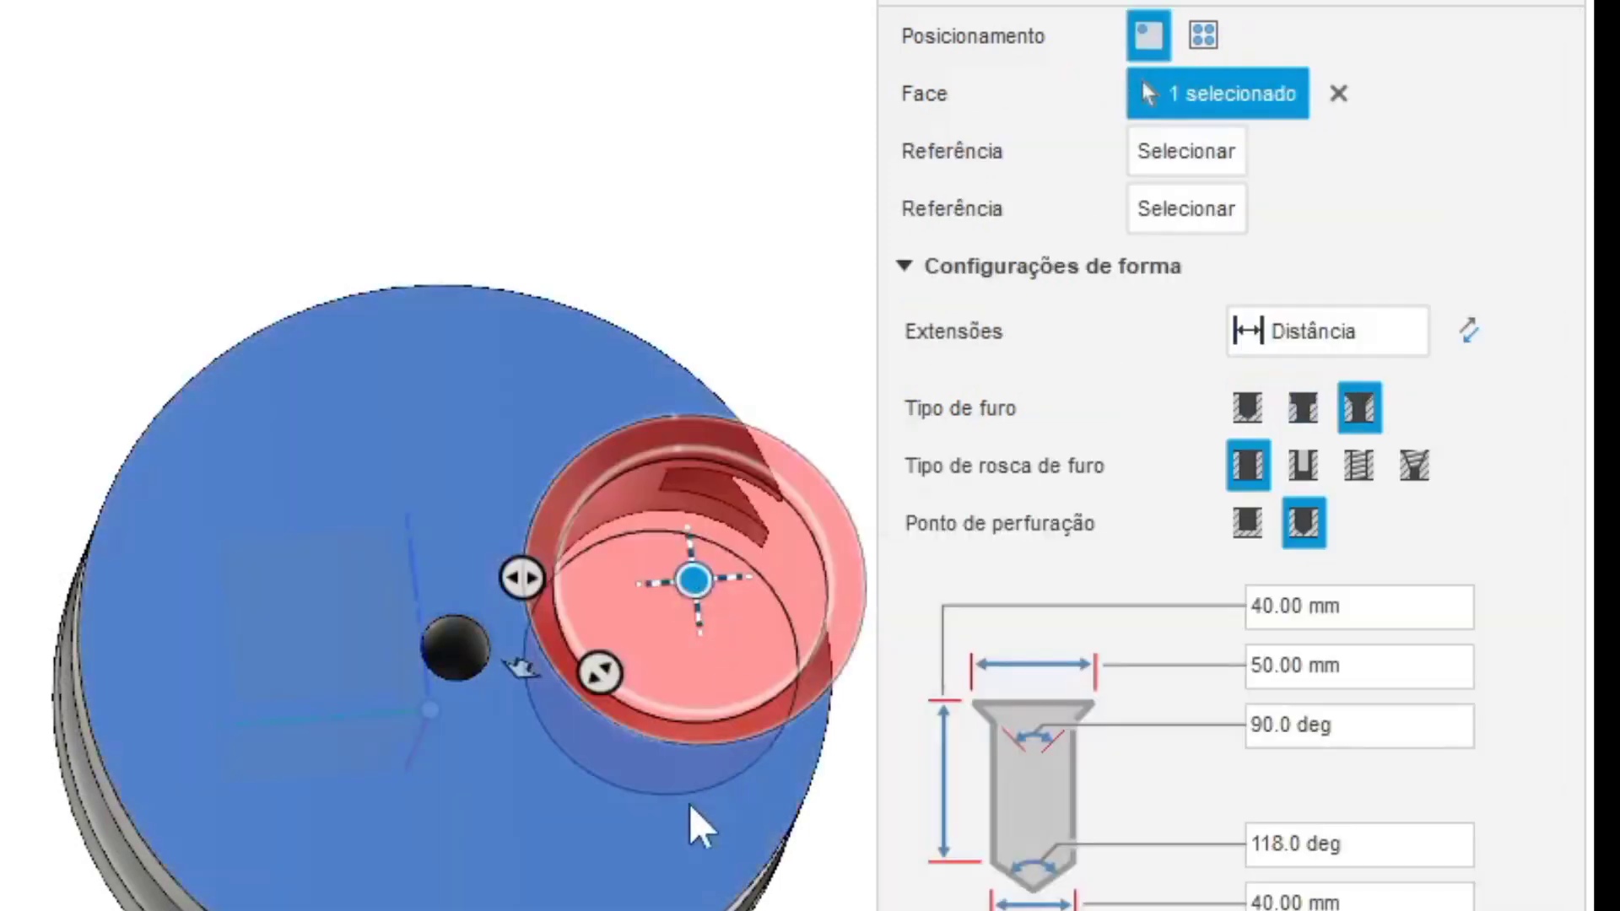
pyautogui.moveTo(692, 579); pyautogui.dragTo(676, 637)
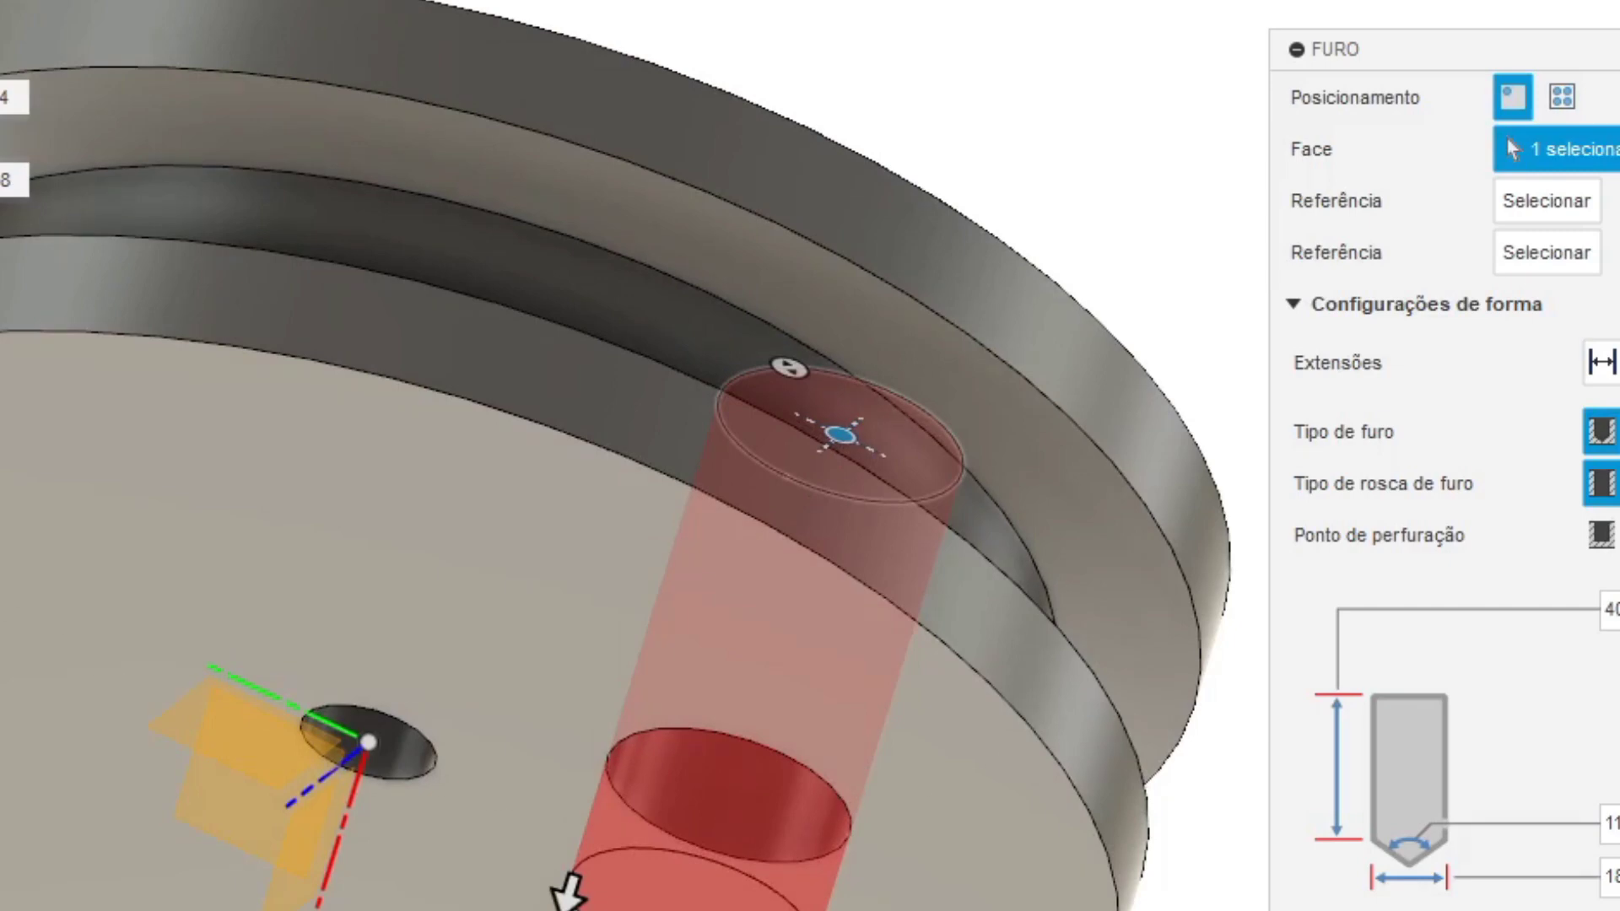
pyautogui.moveTo(567, 890); pyautogui.dragTo(615, 748)
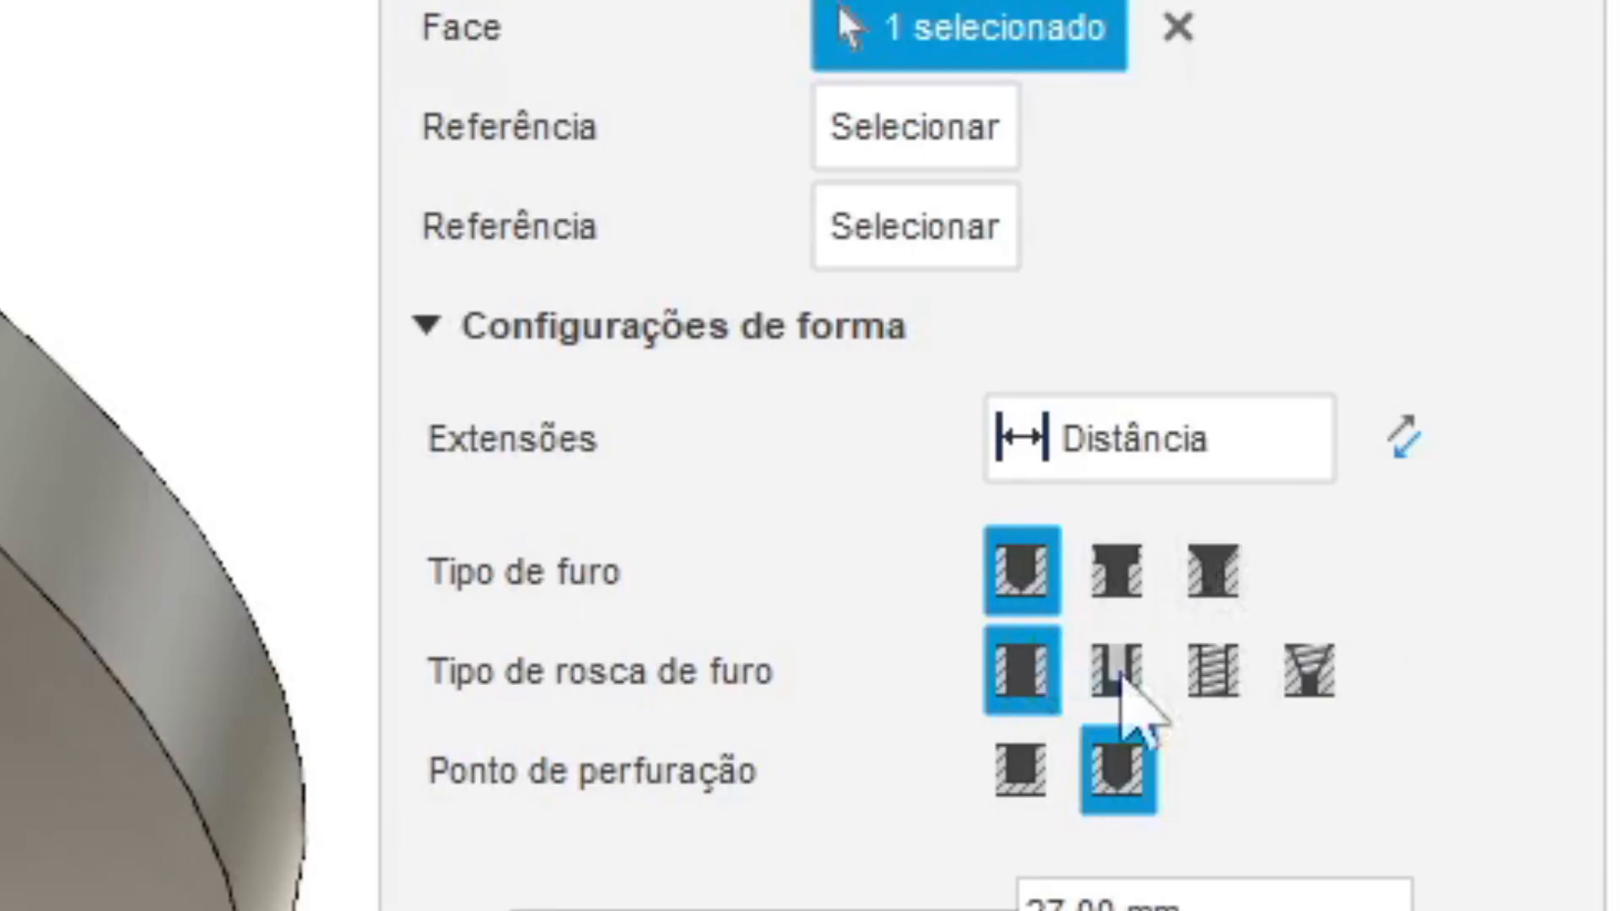
# Step: Give the hole a tapered thread with a 24 mm, 90-degree countersink and a flat drill point
pyautogui.moveTo(649, 365); pyautogui.dragTo(633, 363)
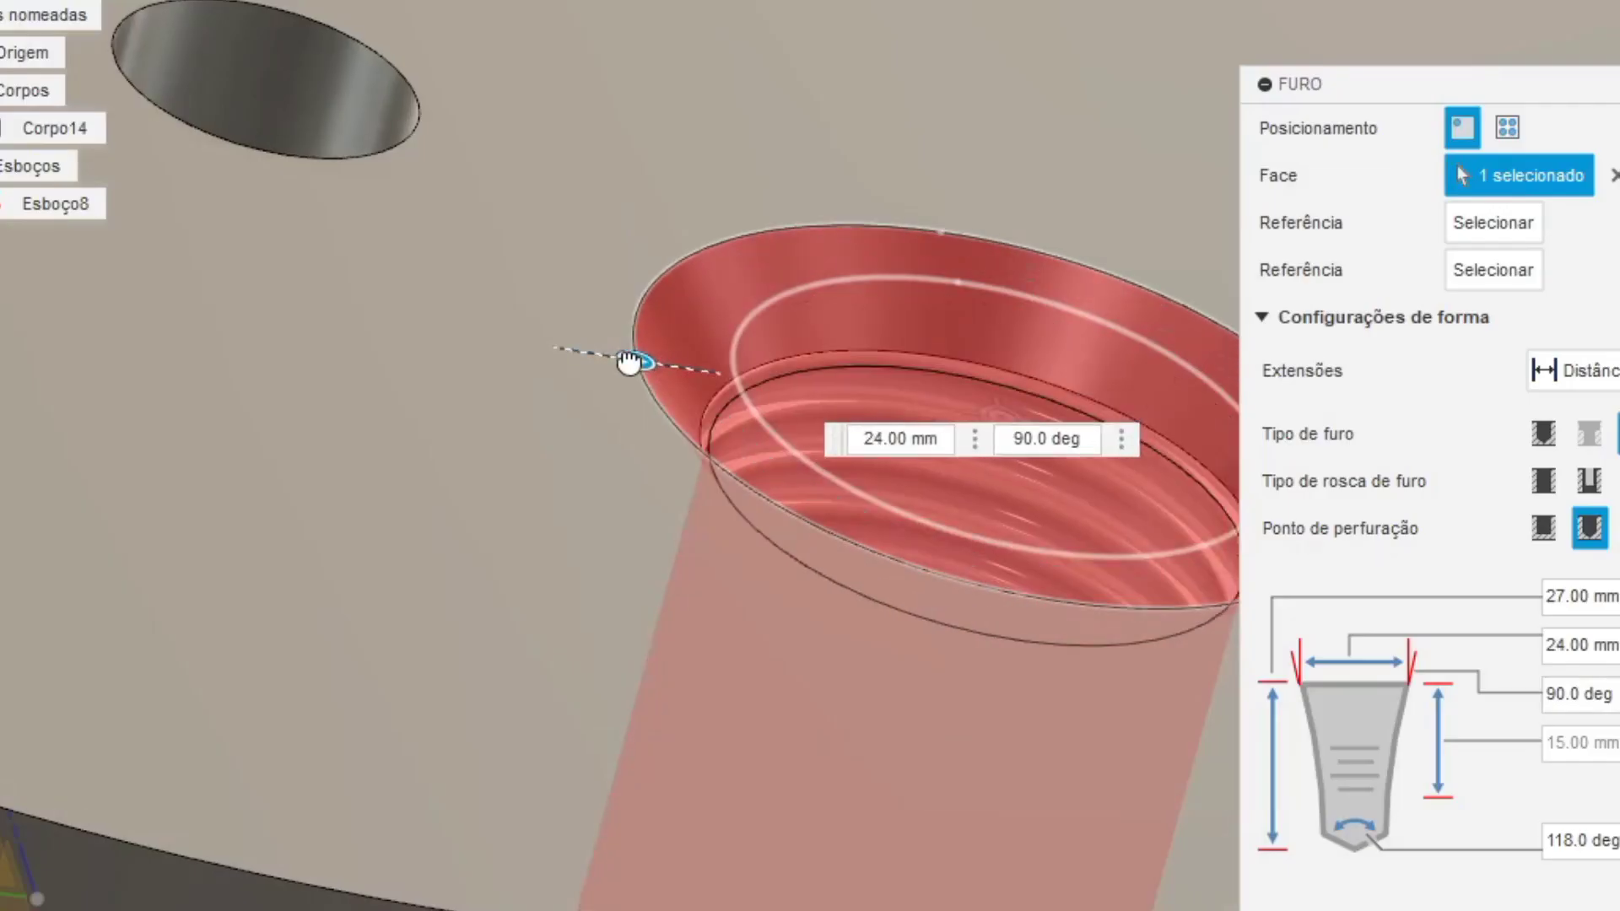
pyautogui.scroll(-4, 633, 372)
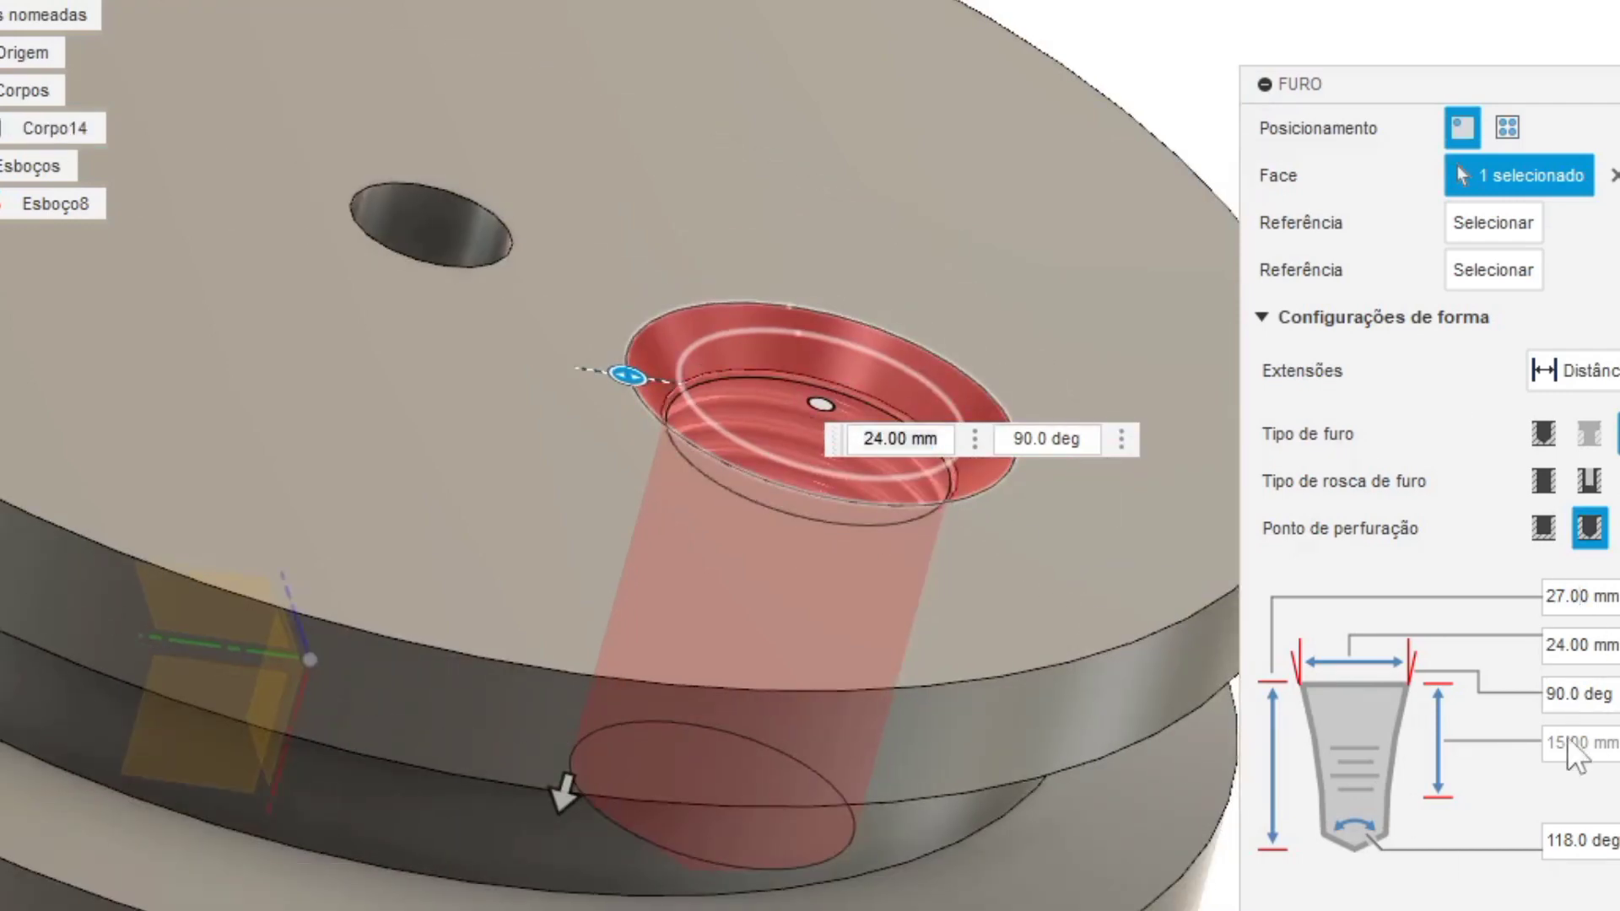
pyautogui.scroll(-2, 1435, 507)
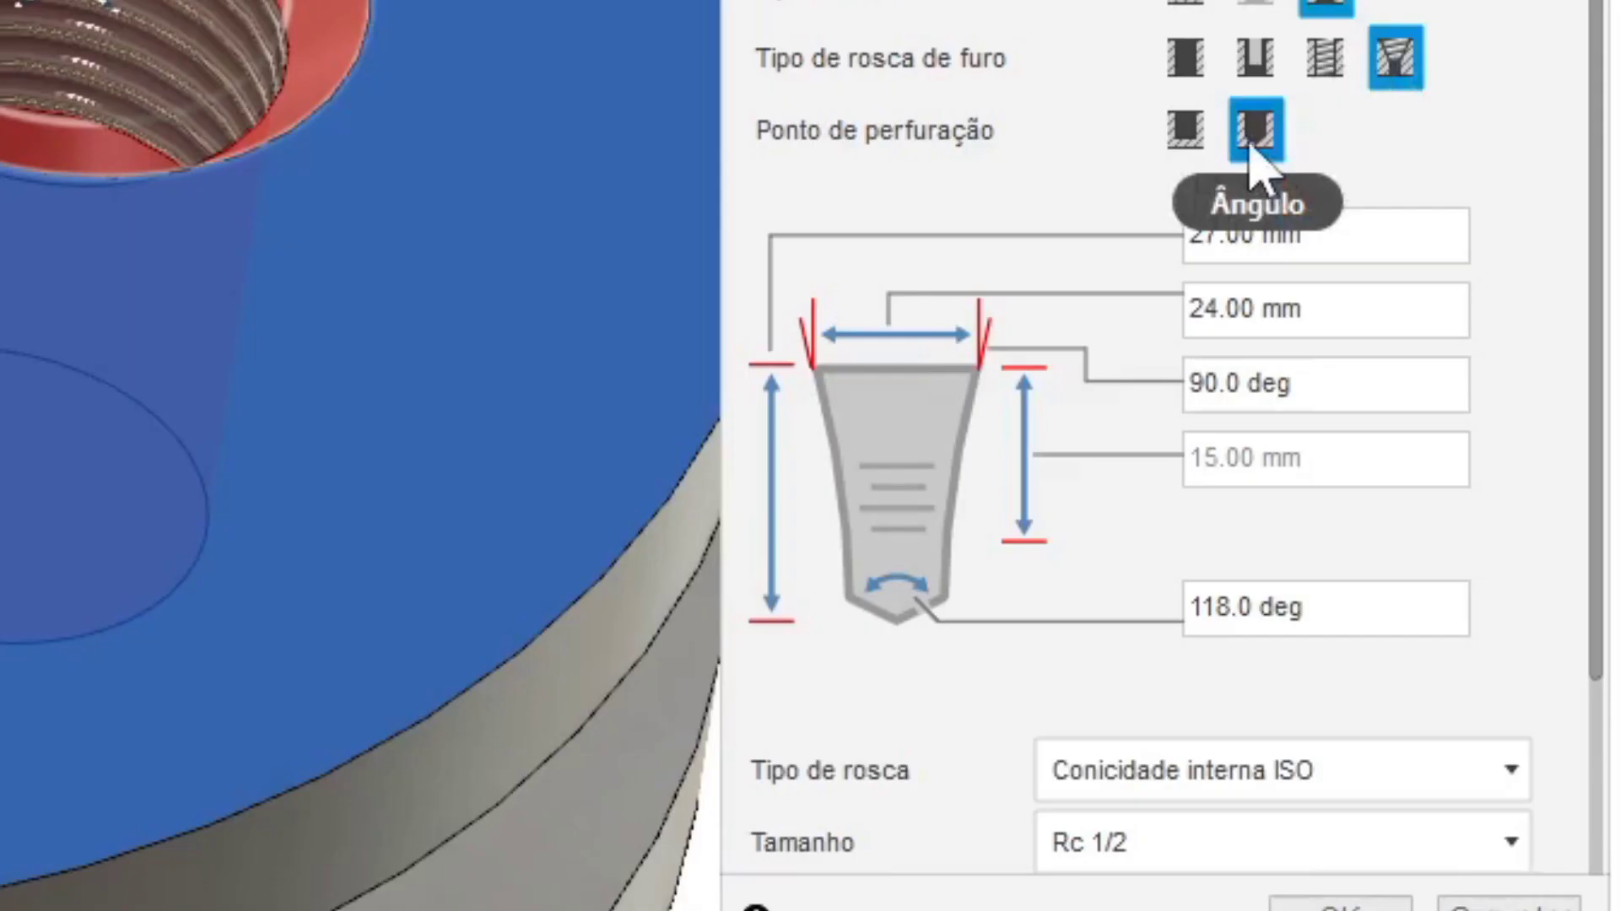
pyautogui.click(1544, 382)
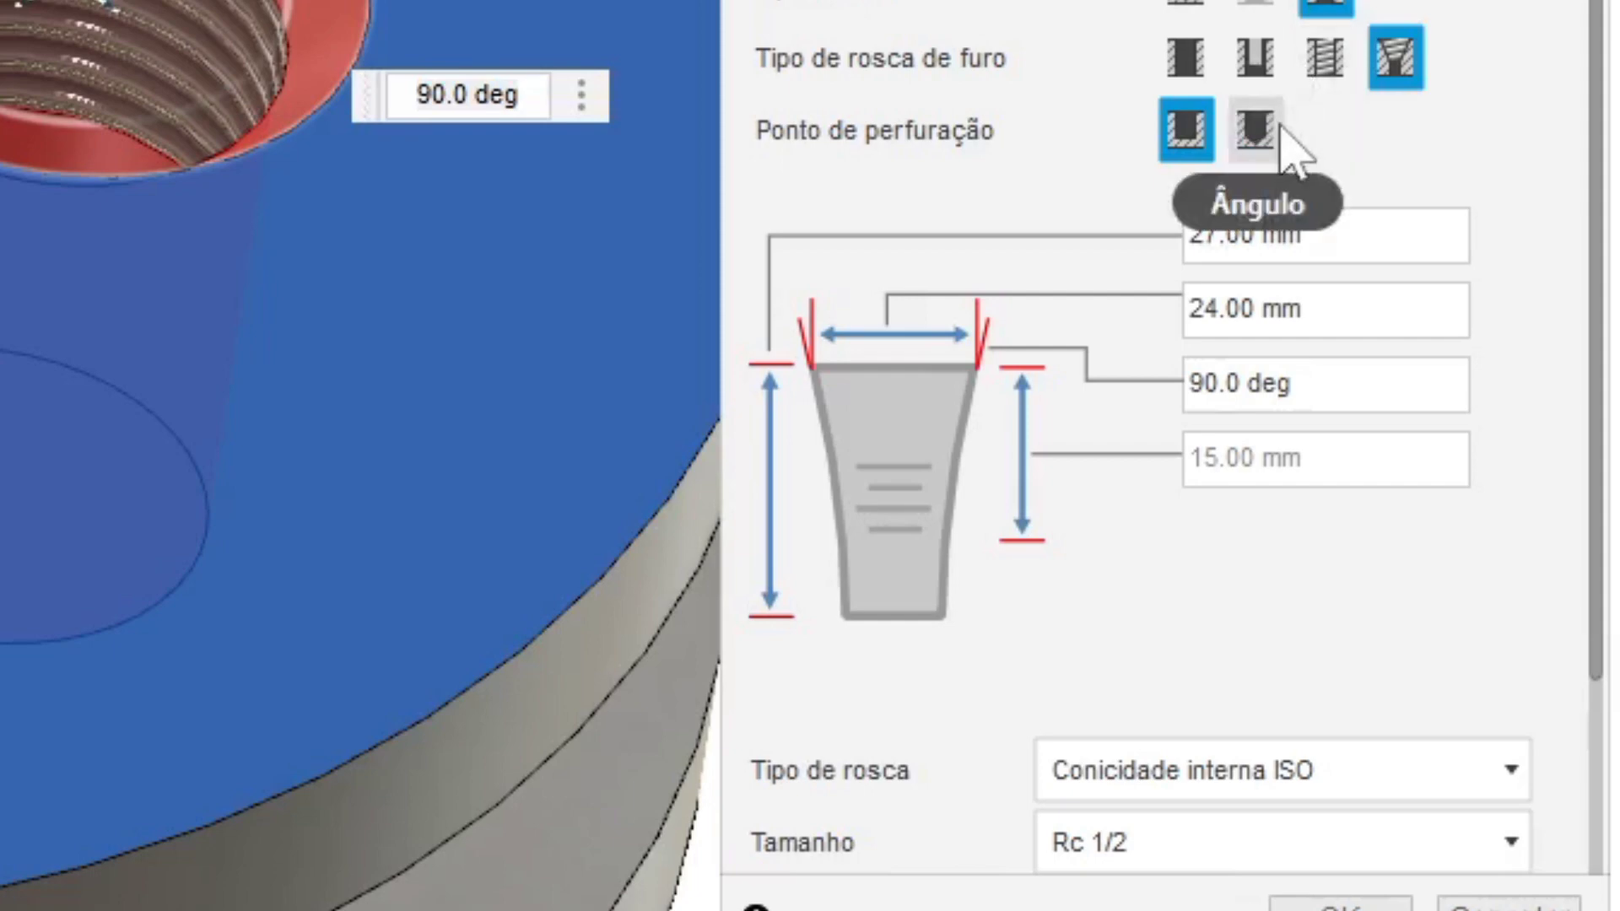
# Step: Try the hole's clearance option, then change it to a simple hole without thread
pyautogui.click(1262, 63)
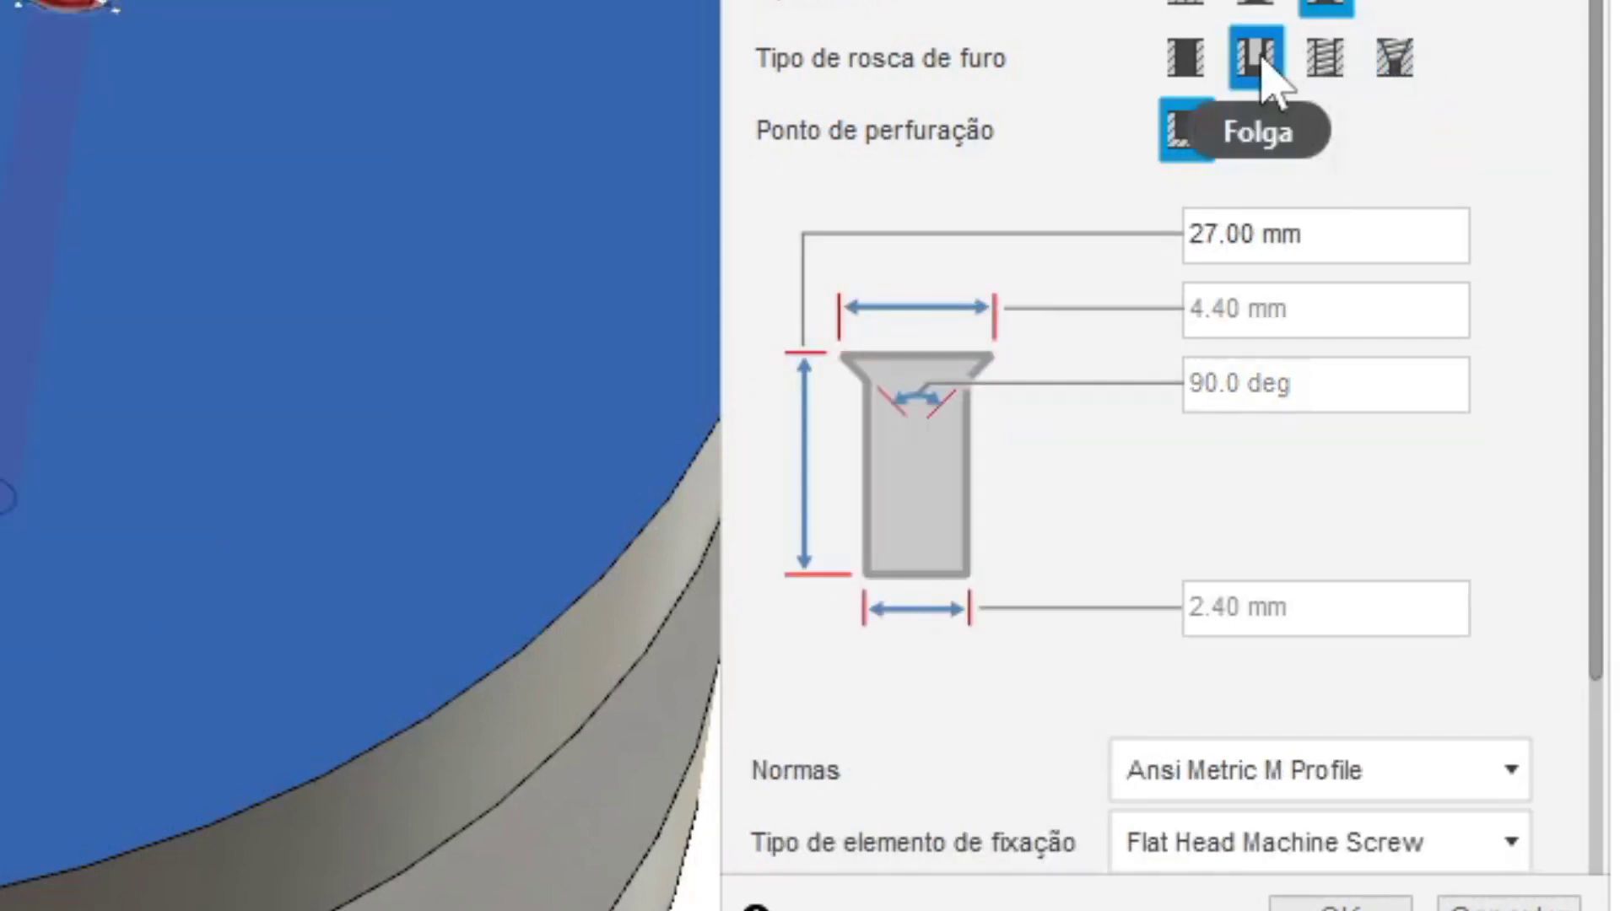
pyautogui.click(1183, 56)
pyautogui.click(1183, 9)
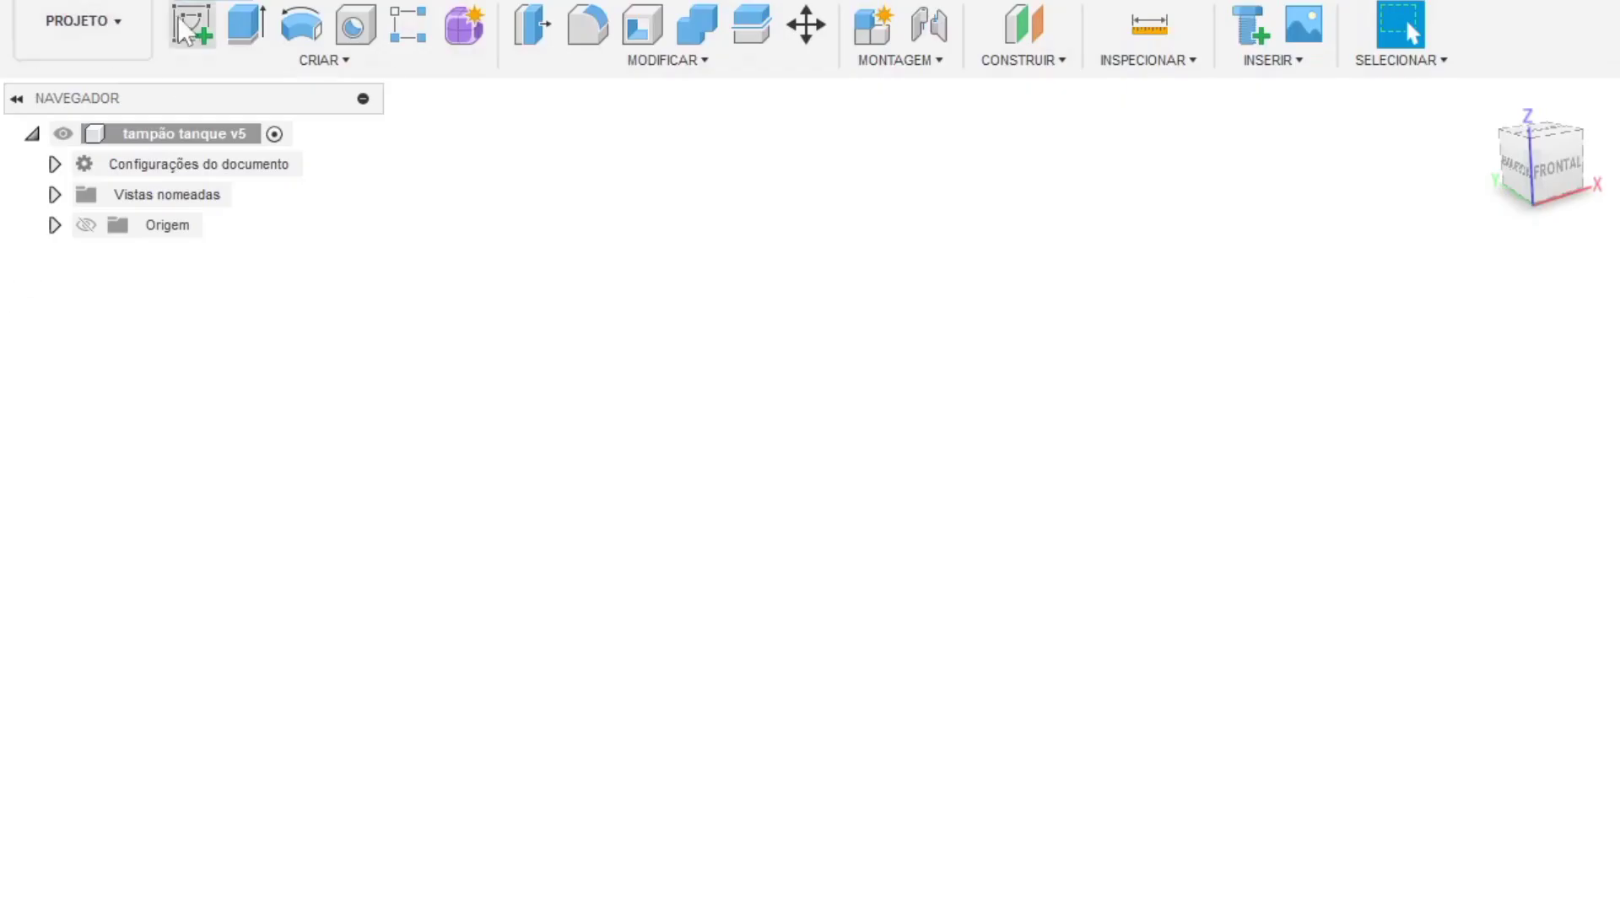
# Step: Start a sketch on the left-view plane and draw a circumscribed hexagon with a 20 mm radius centred on the origin
pyautogui.click(335, 65)
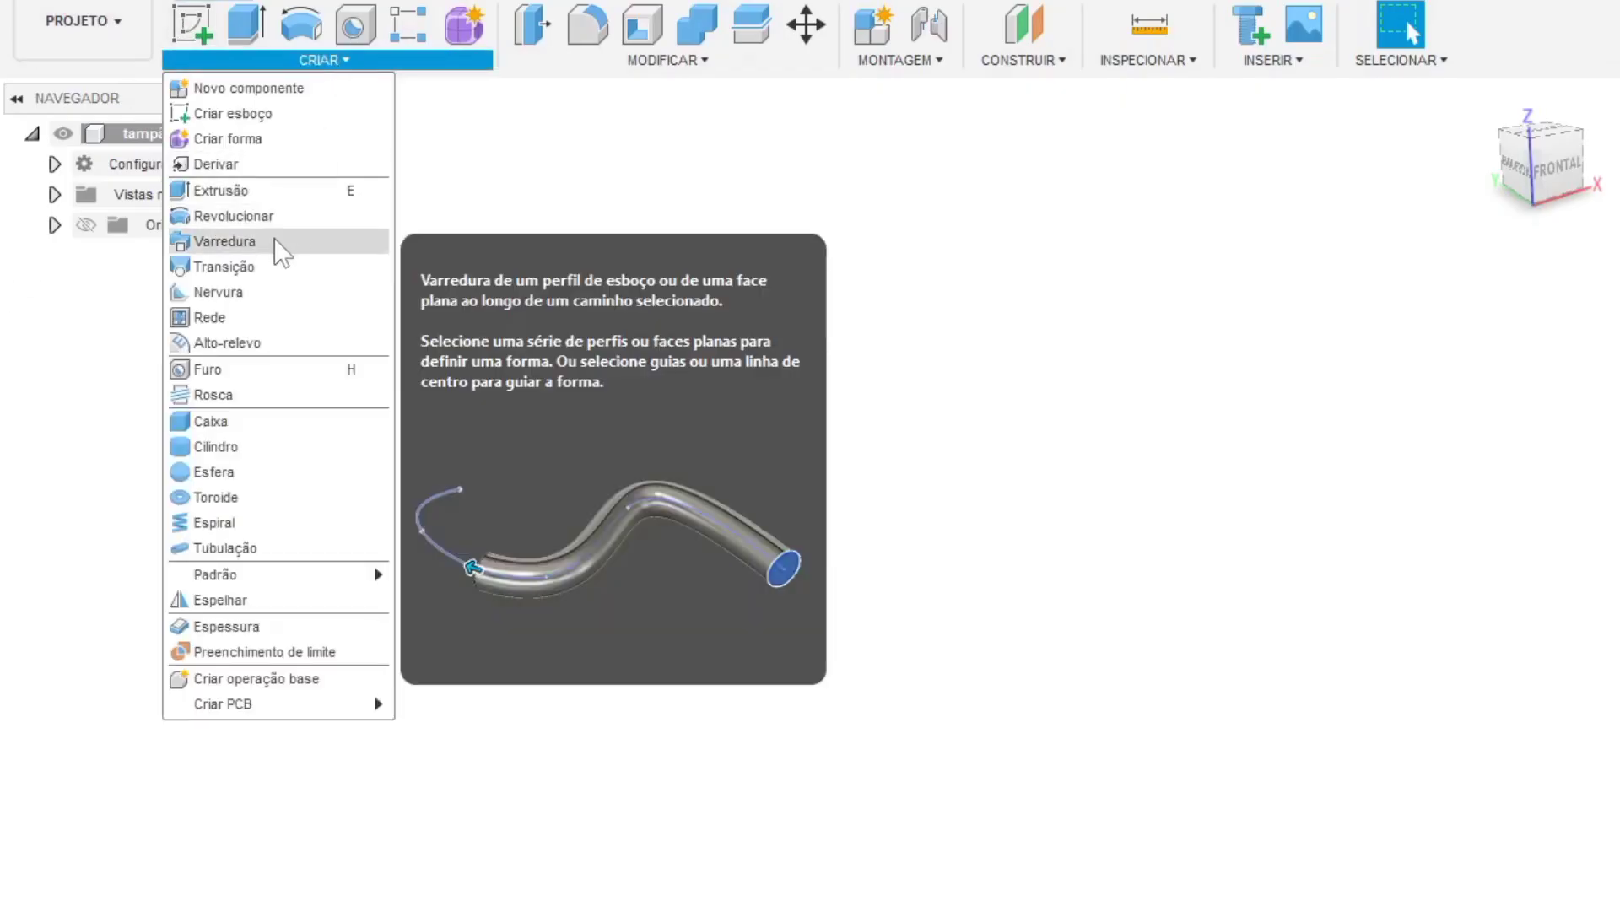
pyautogui.click(233, 113)
pyautogui.click(720, 722)
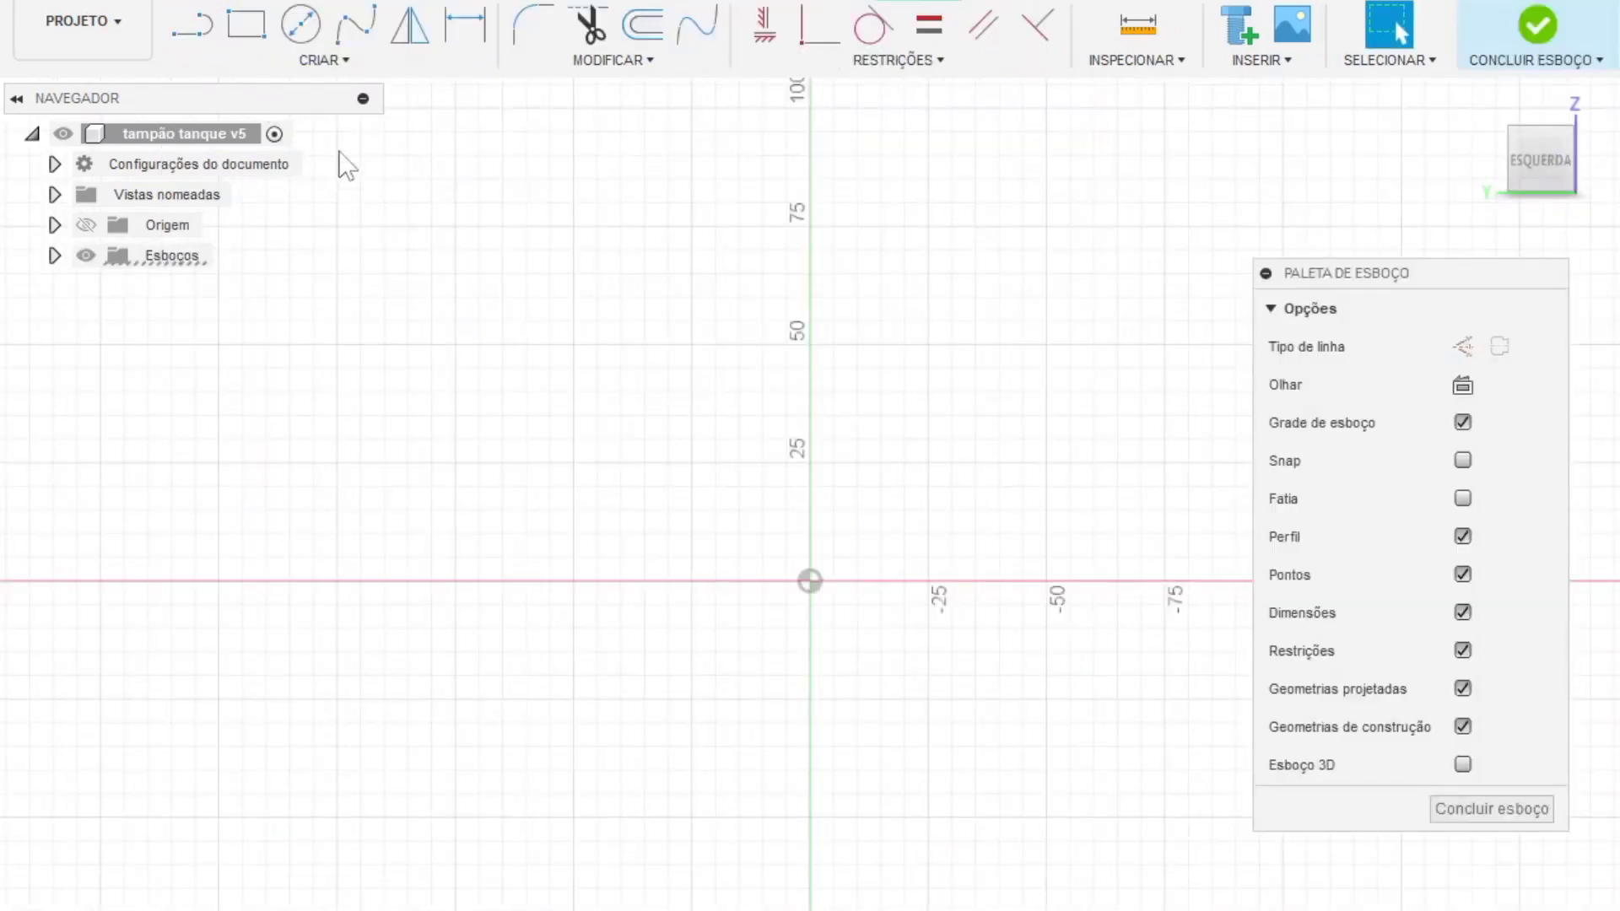
pyautogui.click(324, 60)
pyautogui.moveTo(297, 184)
pyautogui.click(431, 189)
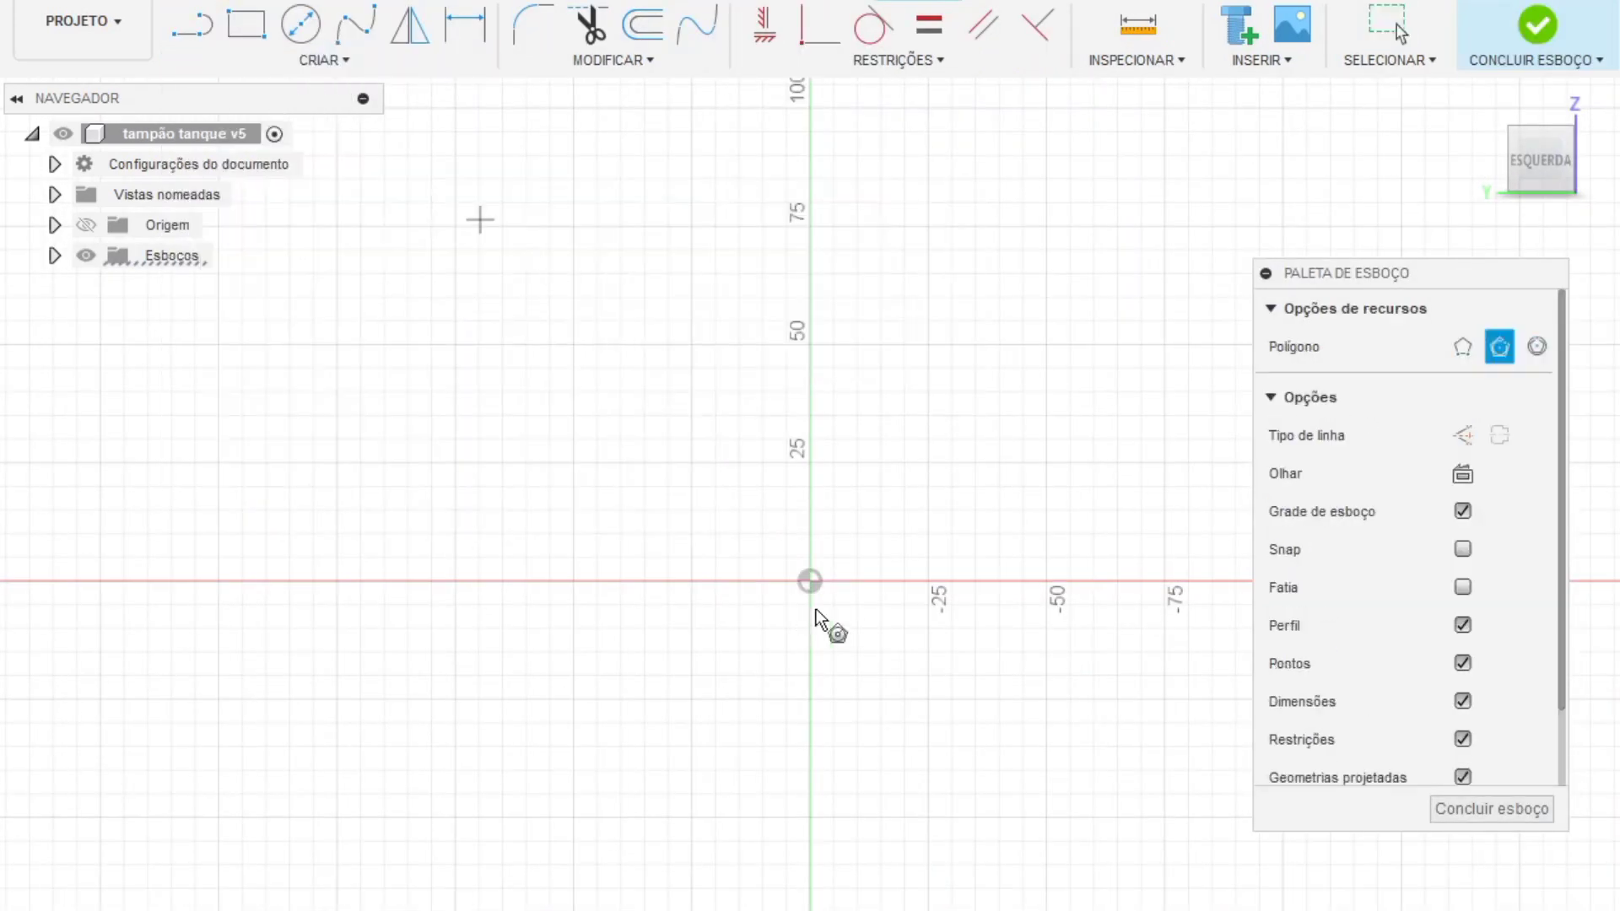
pyautogui.write('20')
pyautogui.press('Return')
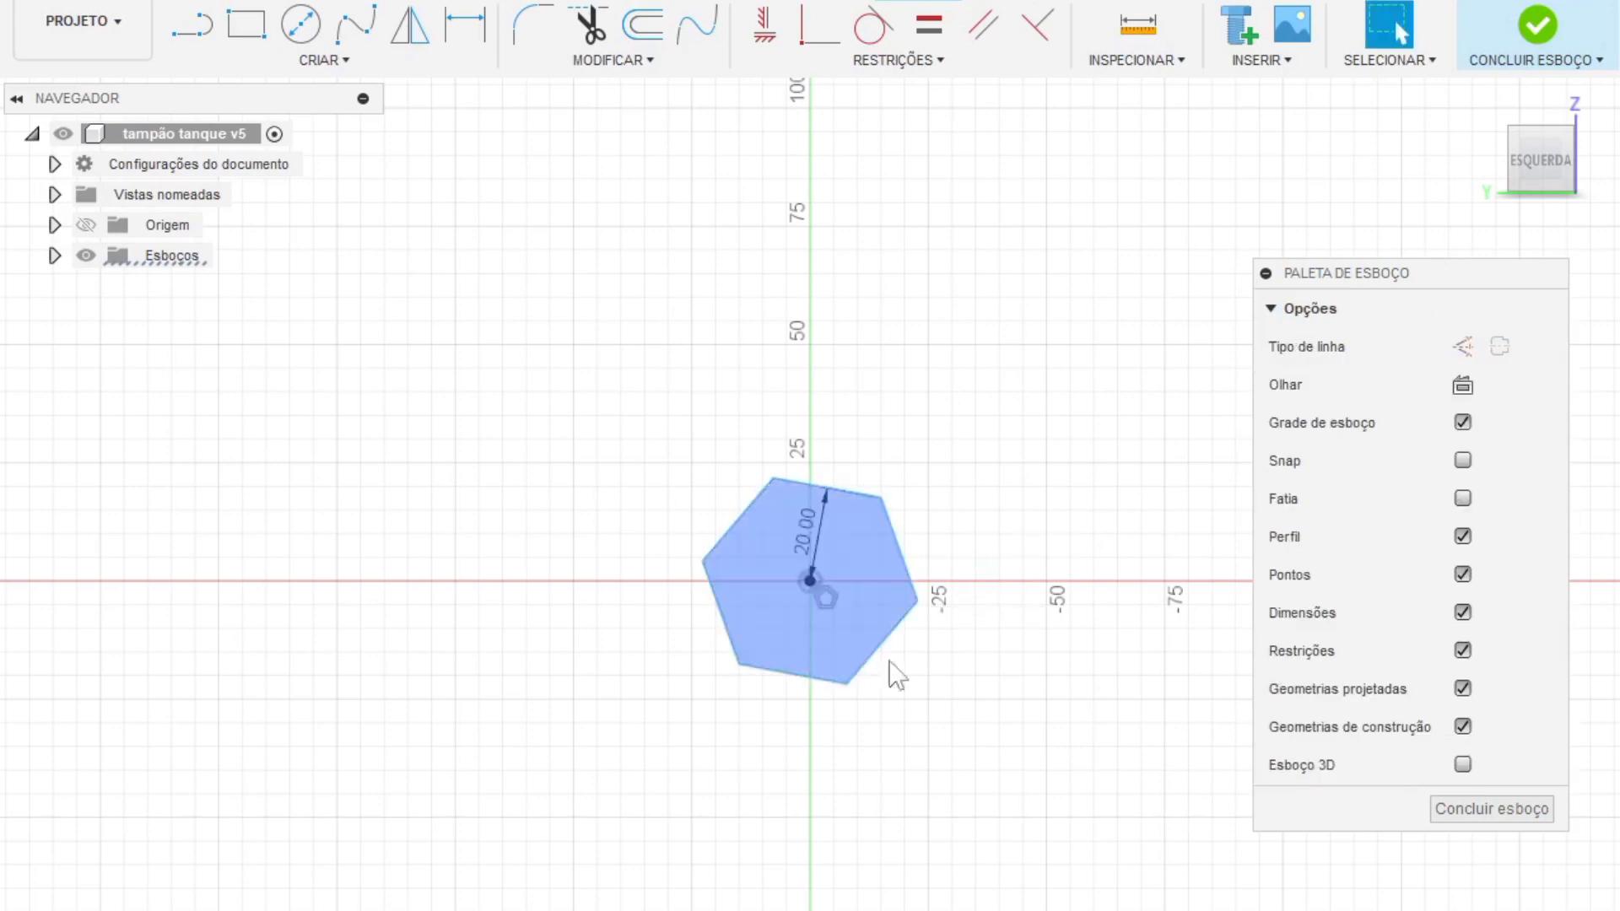
# Step: Constrain one side of the hexagon vertical and enable 3D sketching
pyautogui.click(724, 612)
pyautogui.scroll(-1, 530, 358)
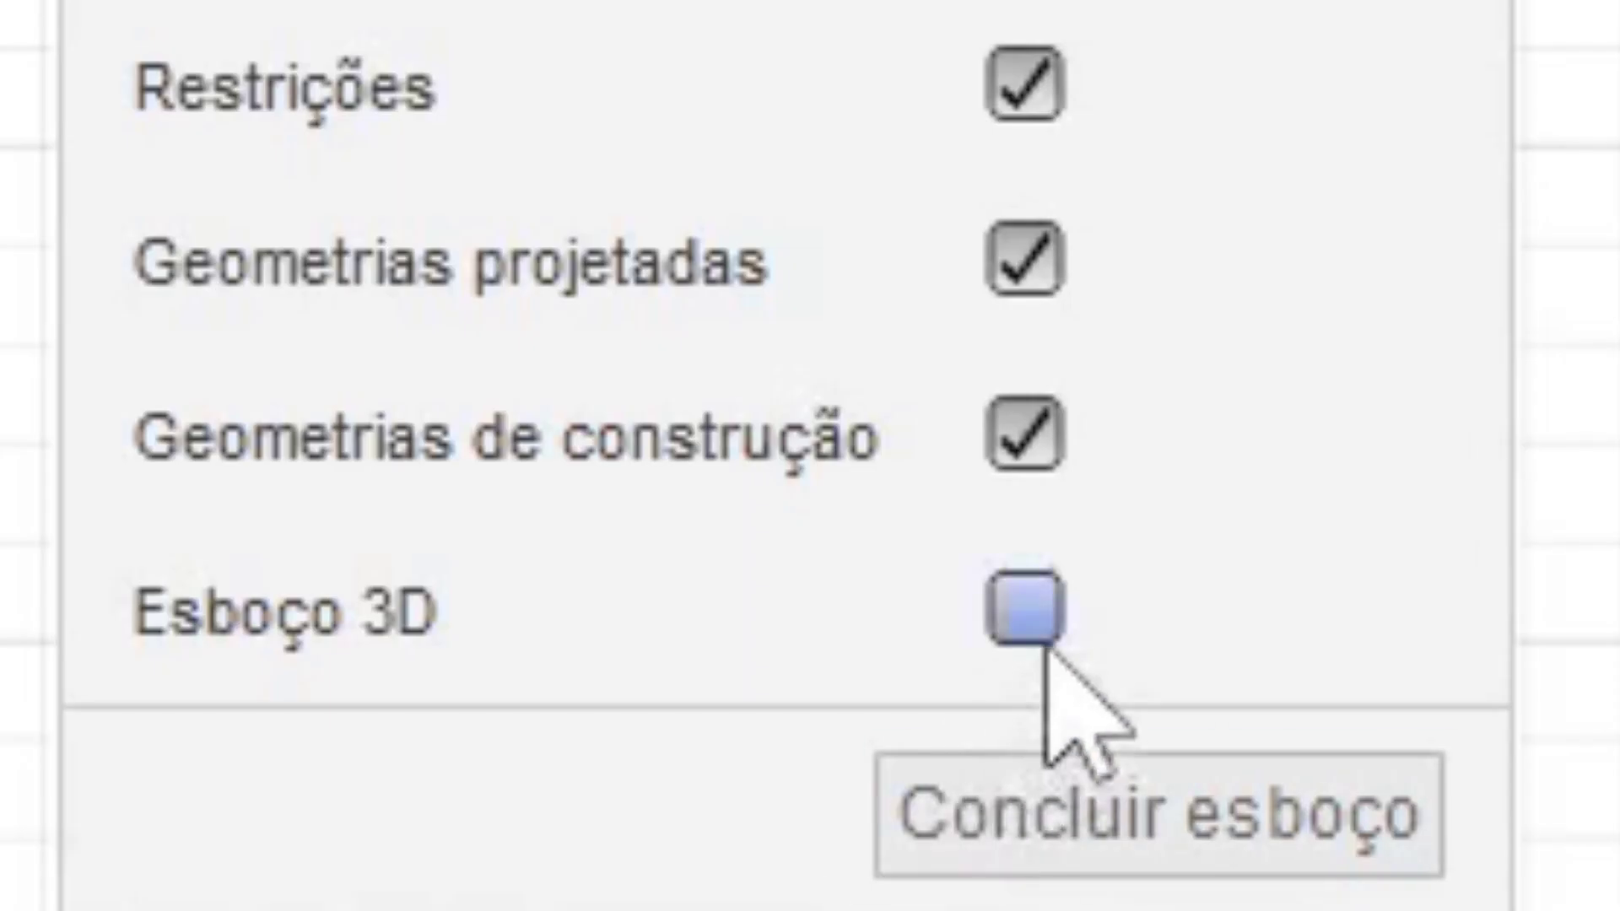
pyautogui.click(1023, 625)
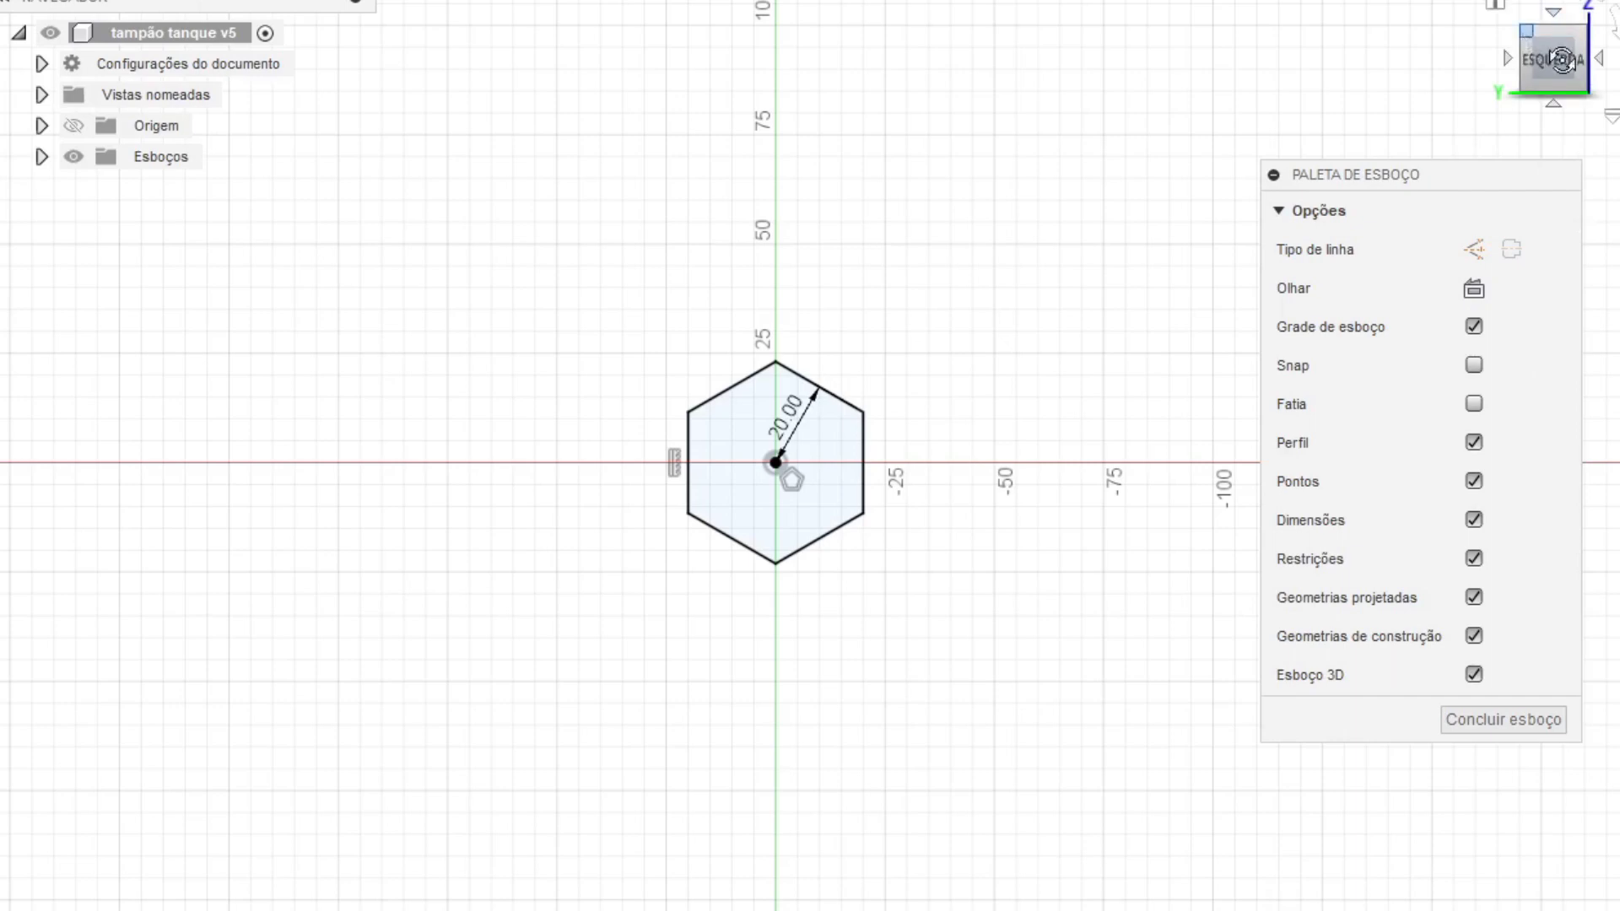
# Step: Draw a 60 mm line from the hexagon's centre, perpendicular to the hexagon's plane
pyautogui.moveTo(1563, 59); pyautogui.dragTo(1510, 84)
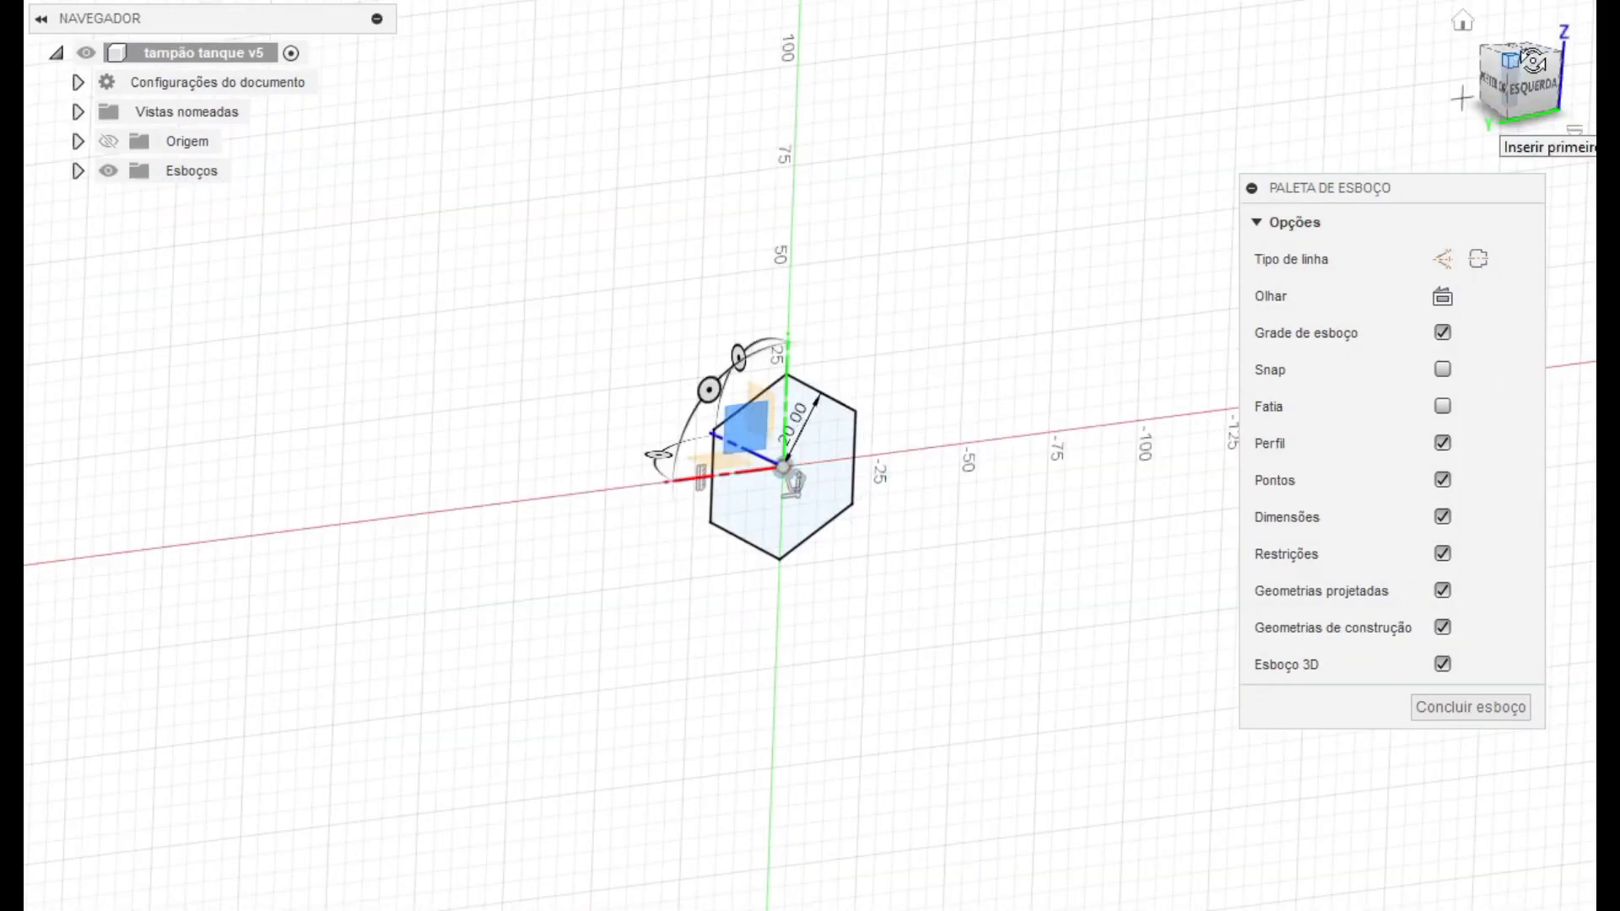
pyautogui.moveTo(1519, 85)
pyautogui.mouseDown()
pyautogui.moveTo(1232, 90)
pyautogui.moveTo(1521, 100)
pyautogui.mouseUp()
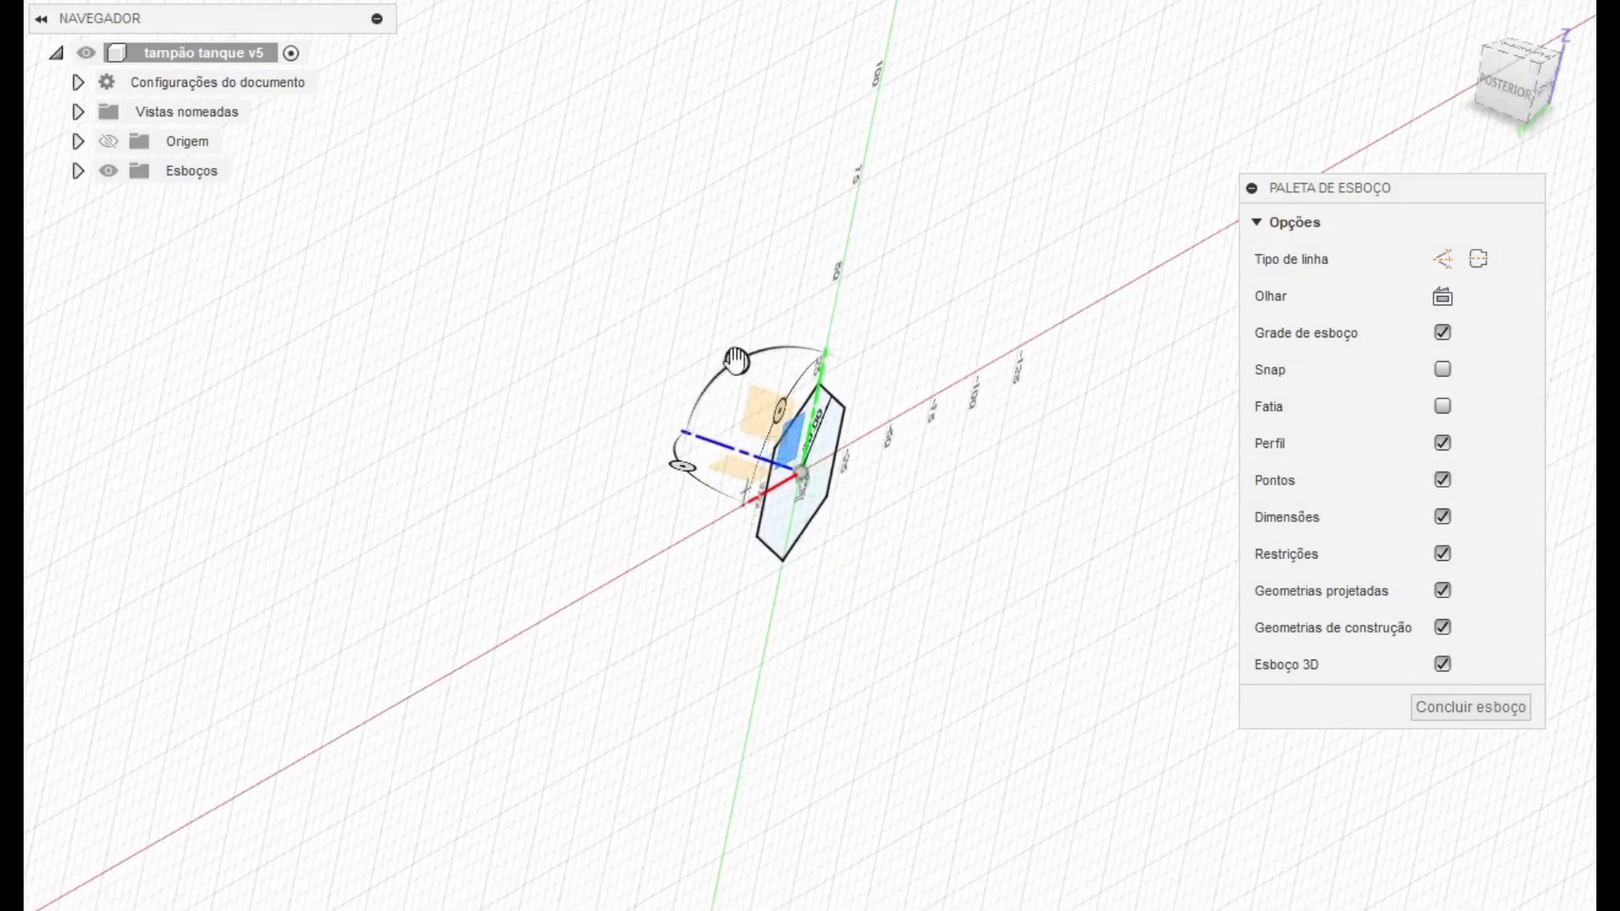
pyautogui.moveTo(736, 358)
pyautogui.mouseDown()
pyautogui.moveTo(651, 396)
pyautogui.moveTo(600, 457)
pyautogui.moveTo(643, 563)
pyautogui.mouseUp()
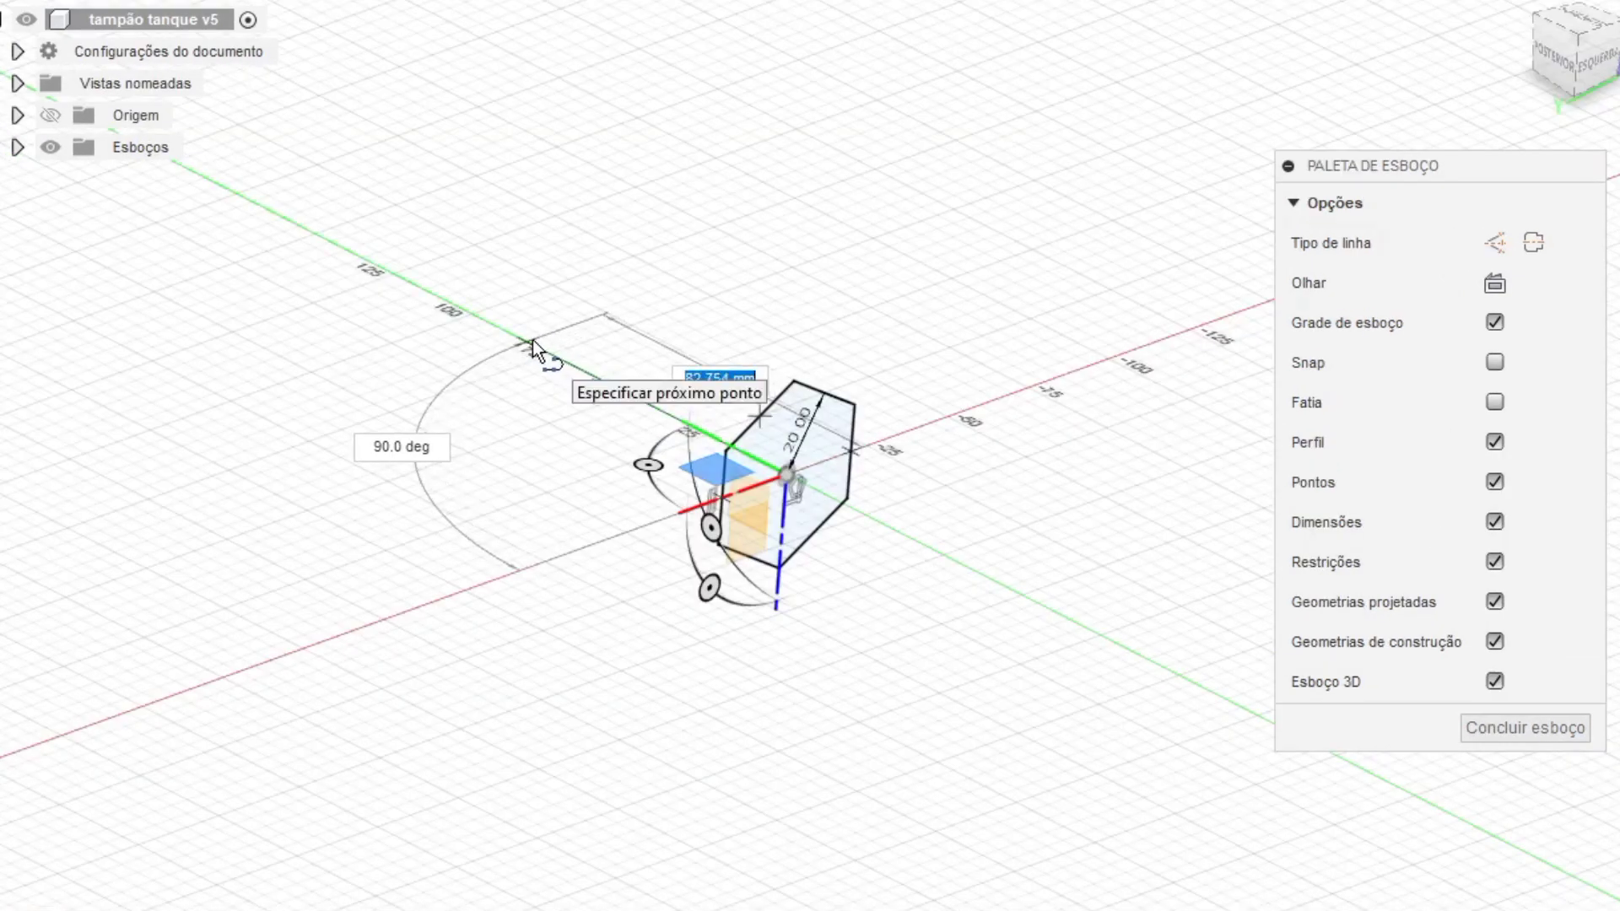
pyautogui.write('60')
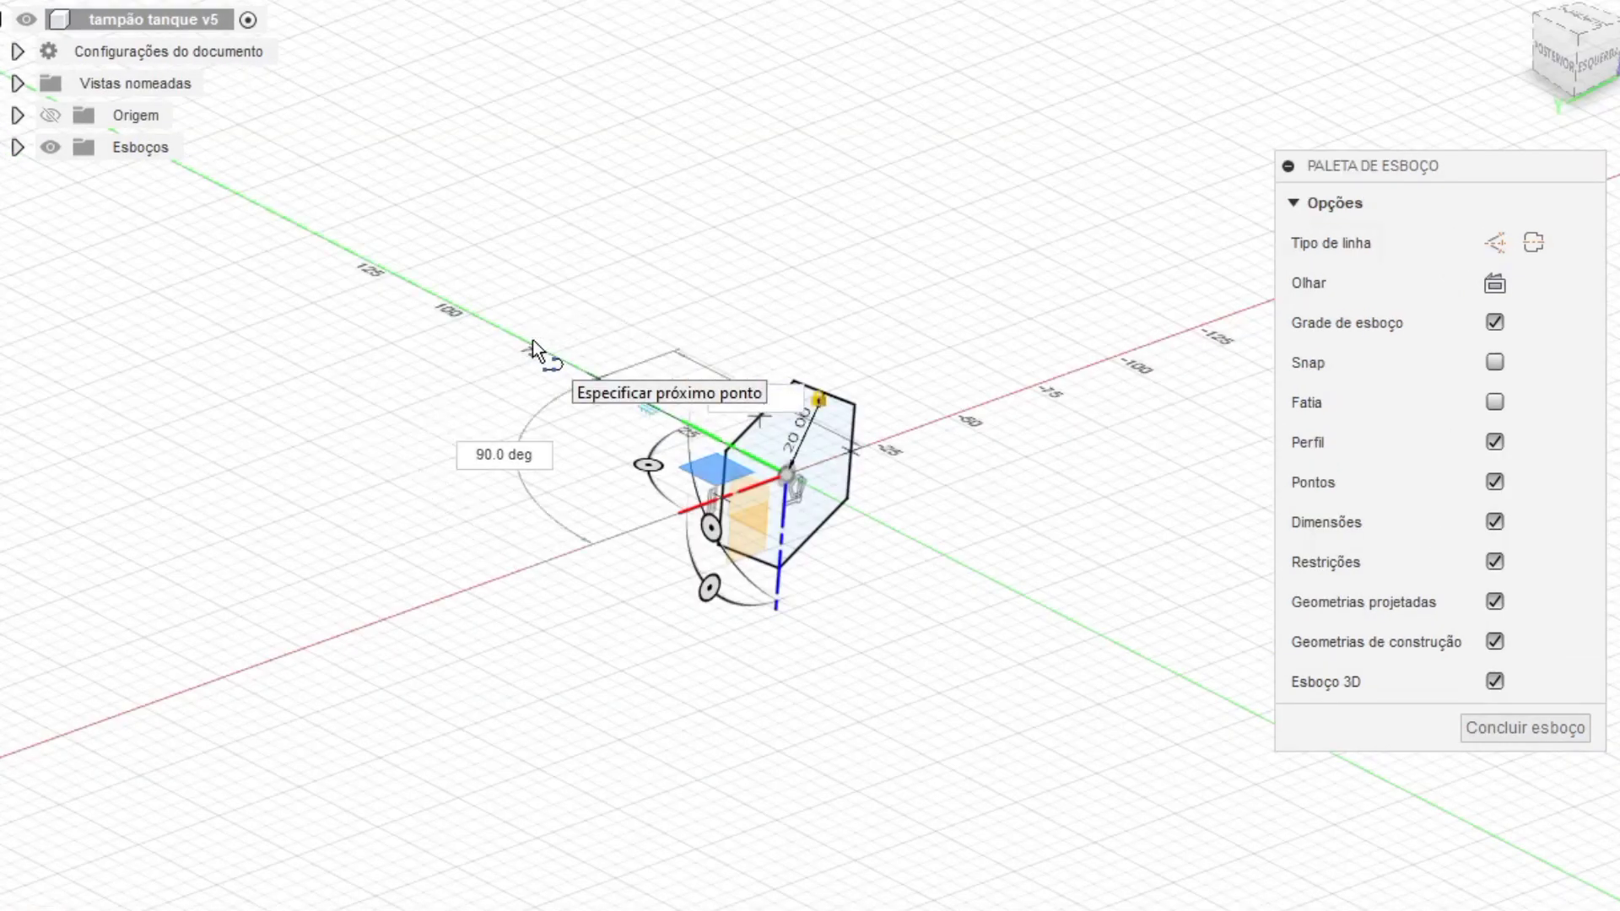
pyautogui.press('Tab')
pyautogui.press('Return')
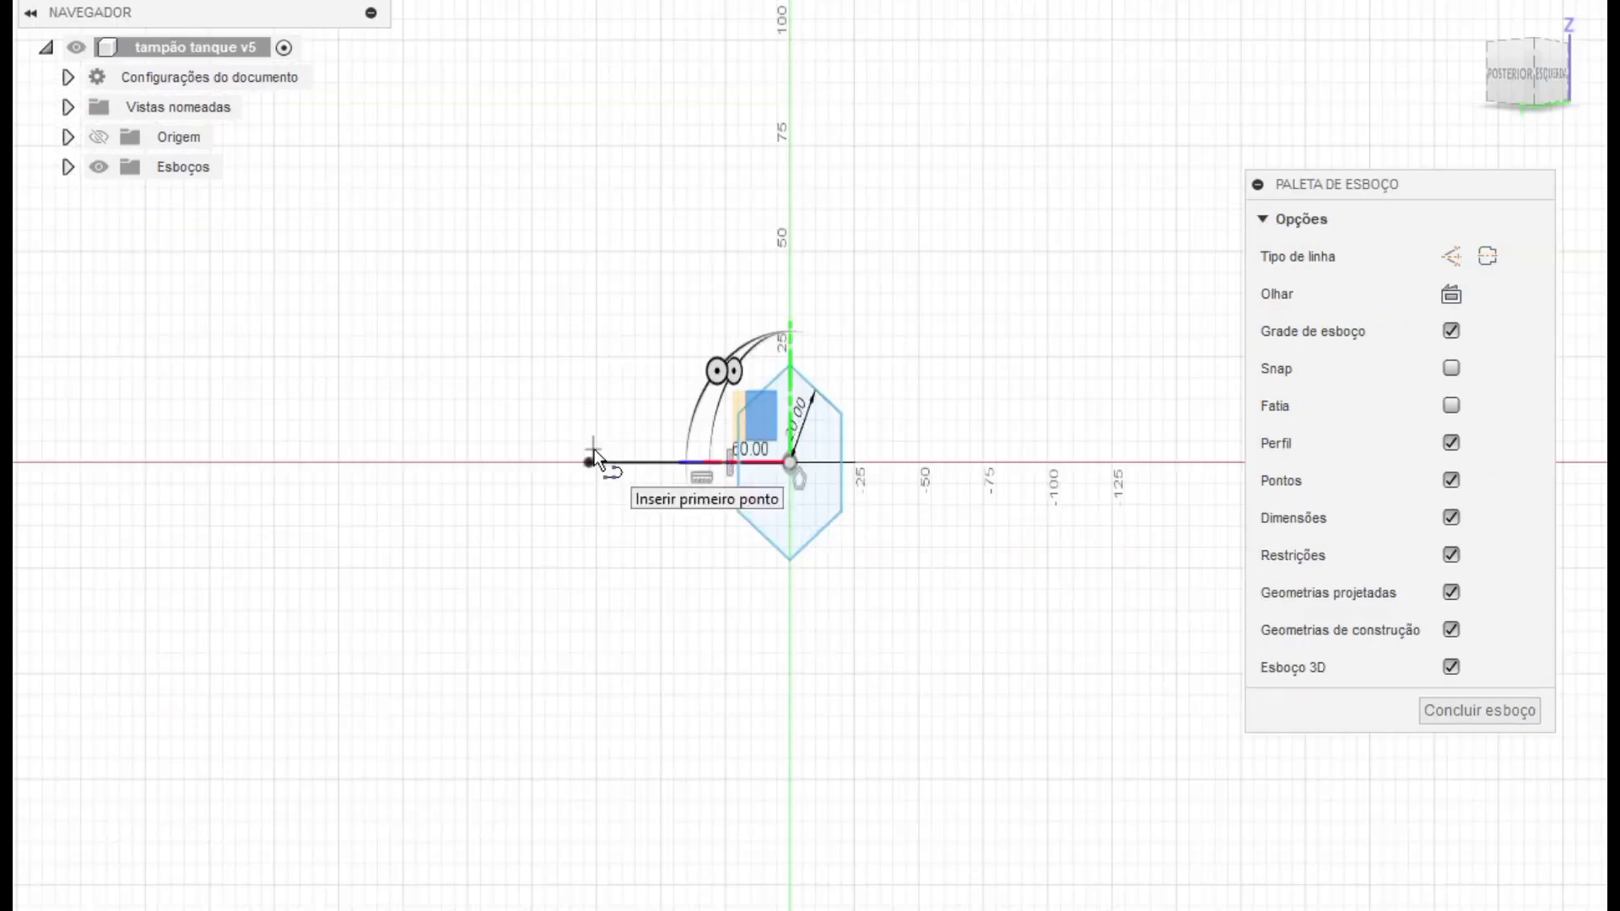
# Step: Extend the 60 mm line with a tangent arc and a horizontal straight line about 65 mm long above the hexagon
pyautogui.moveTo(589, 461); pyautogui.dragTo(592, 120)
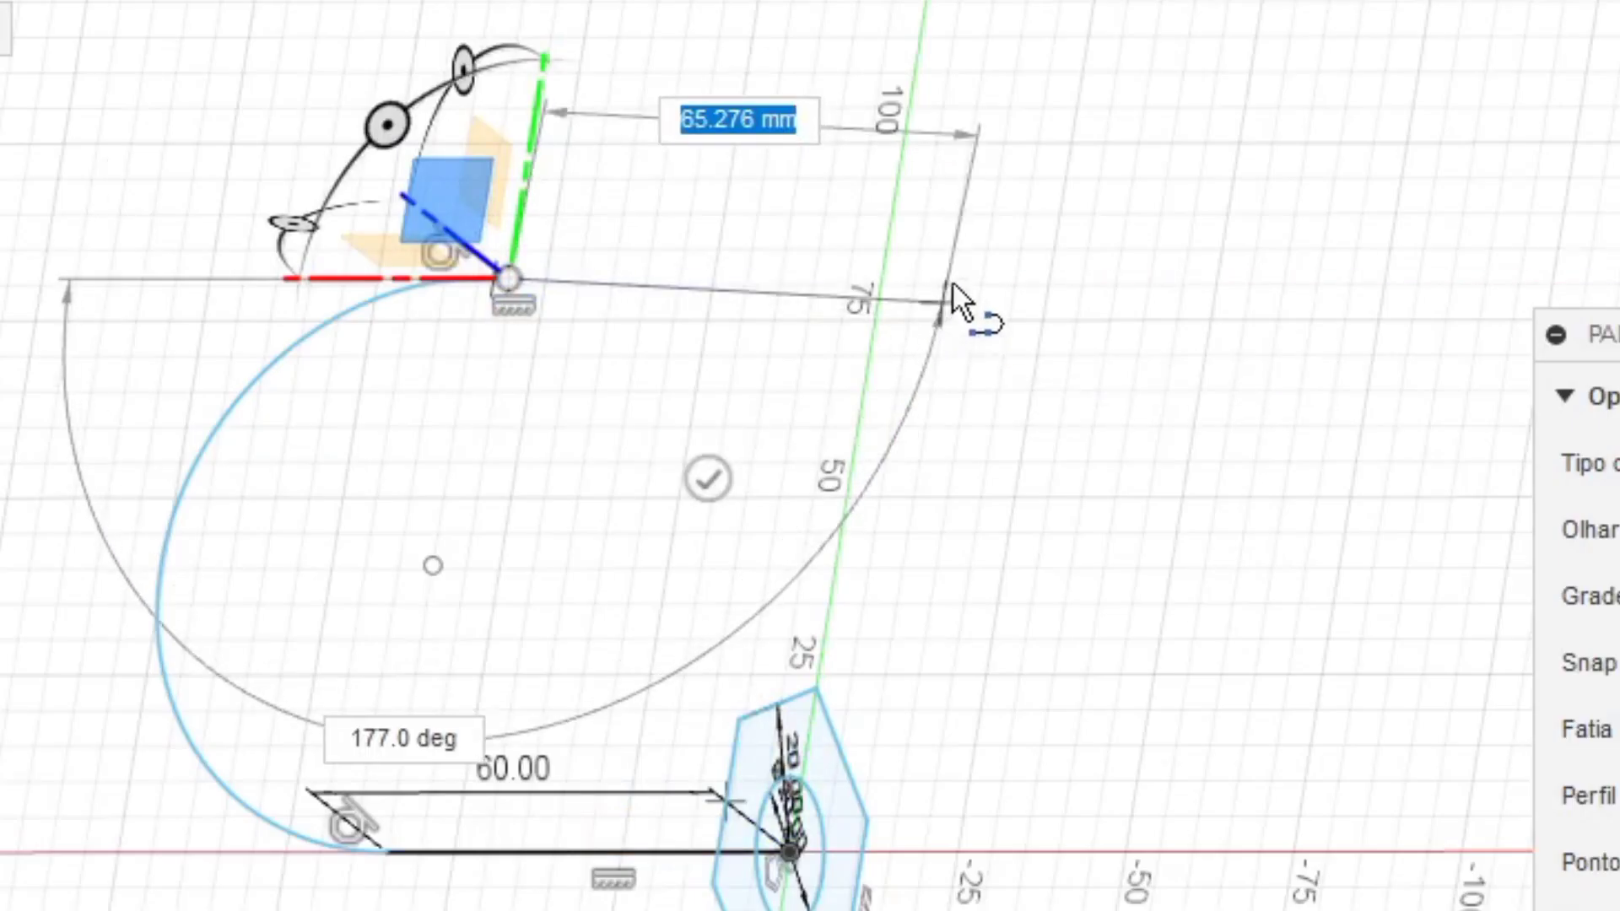
pyautogui.click(954, 282)
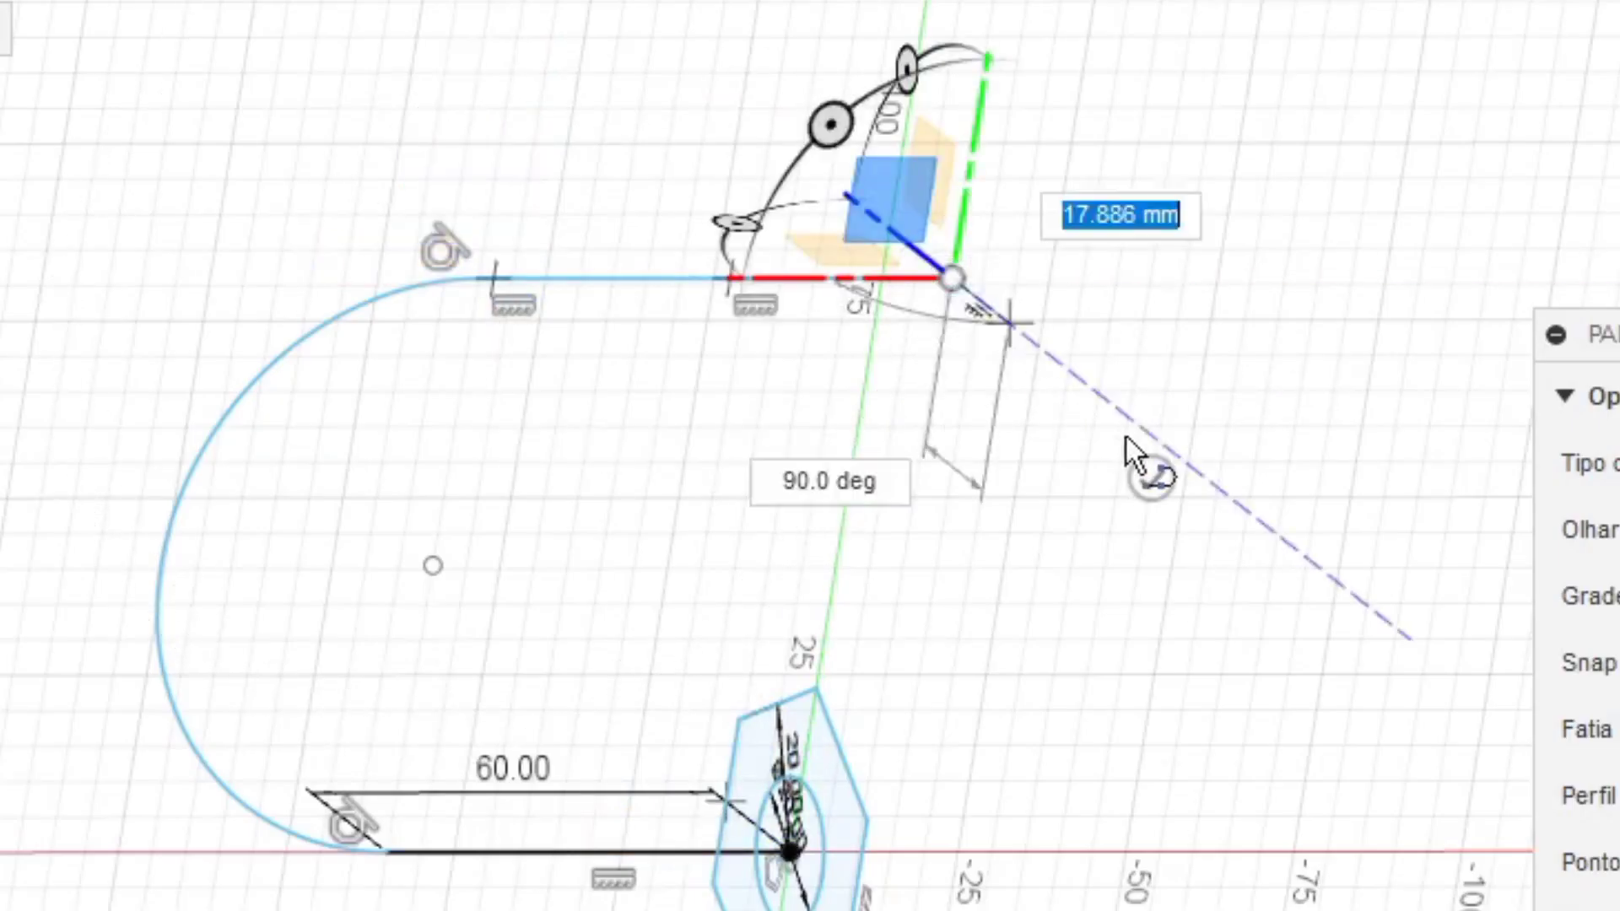
pyautogui.click(1151, 481)
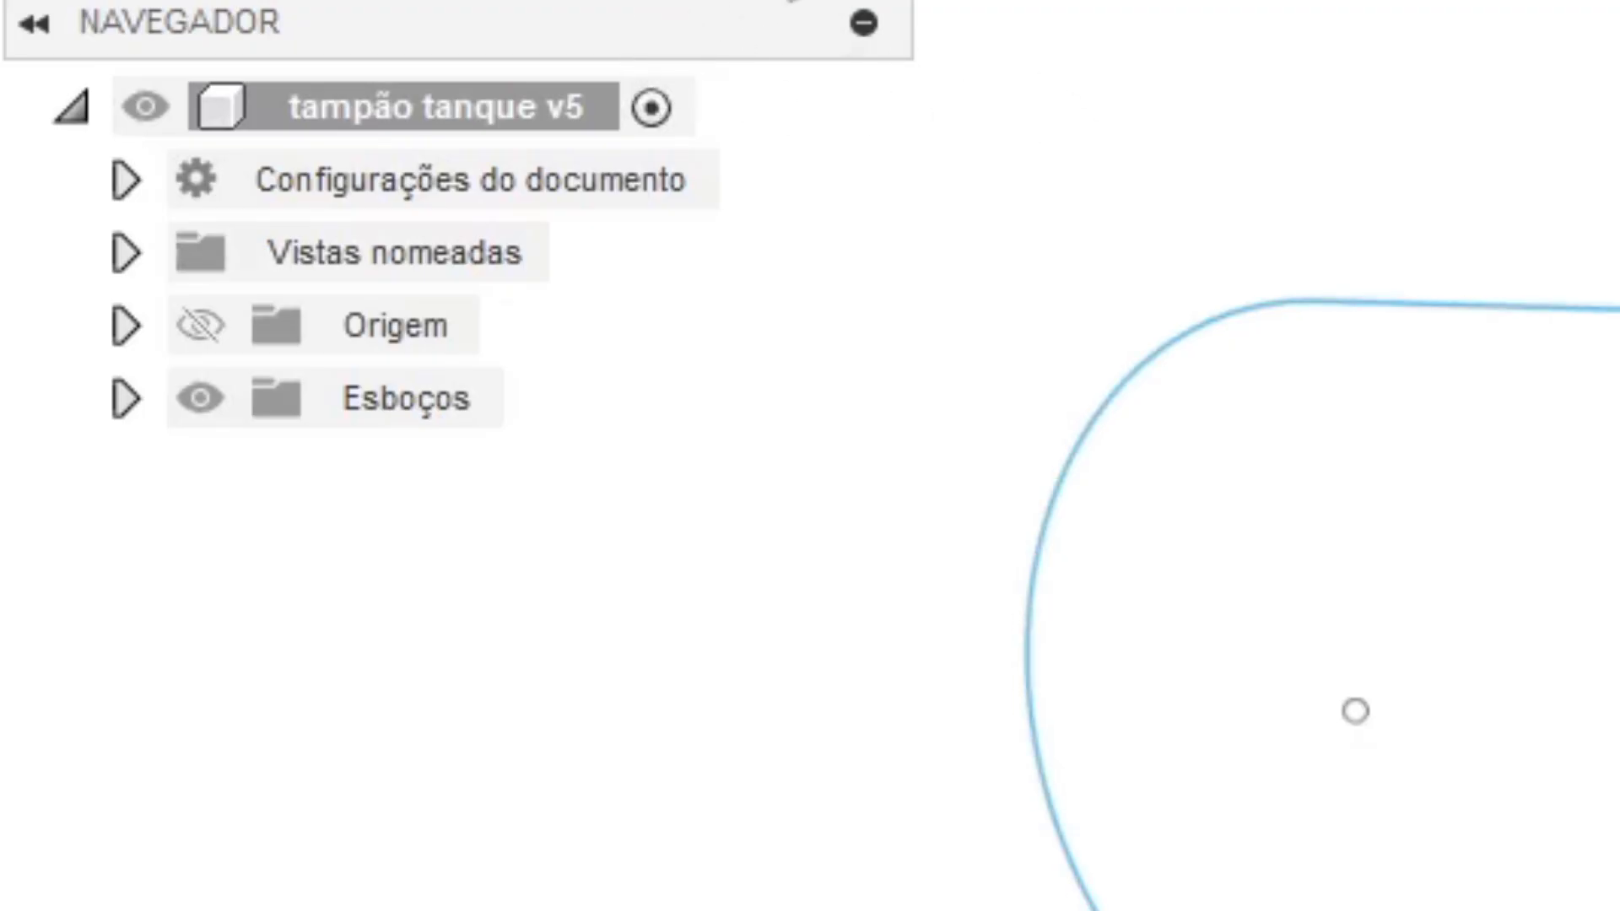
# Step: Sweep the region between the hexagon and its inner circle along the connected line-and-arc path as a new body with perpendicular orientation
pyautogui.click(838, 4)
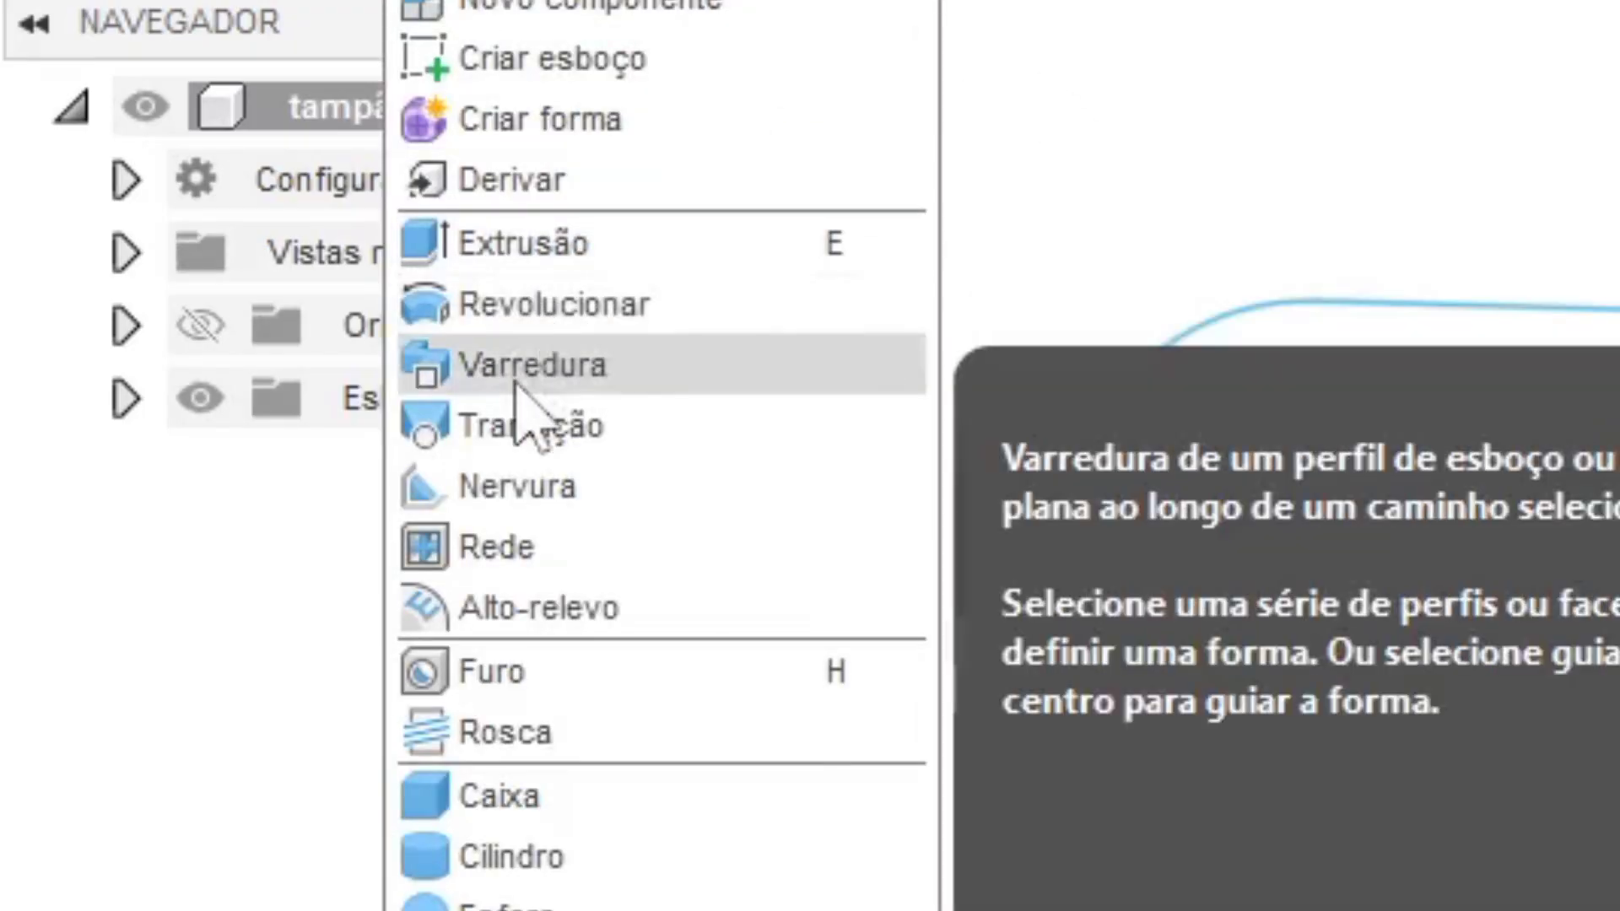
pyautogui.click(517, 381)
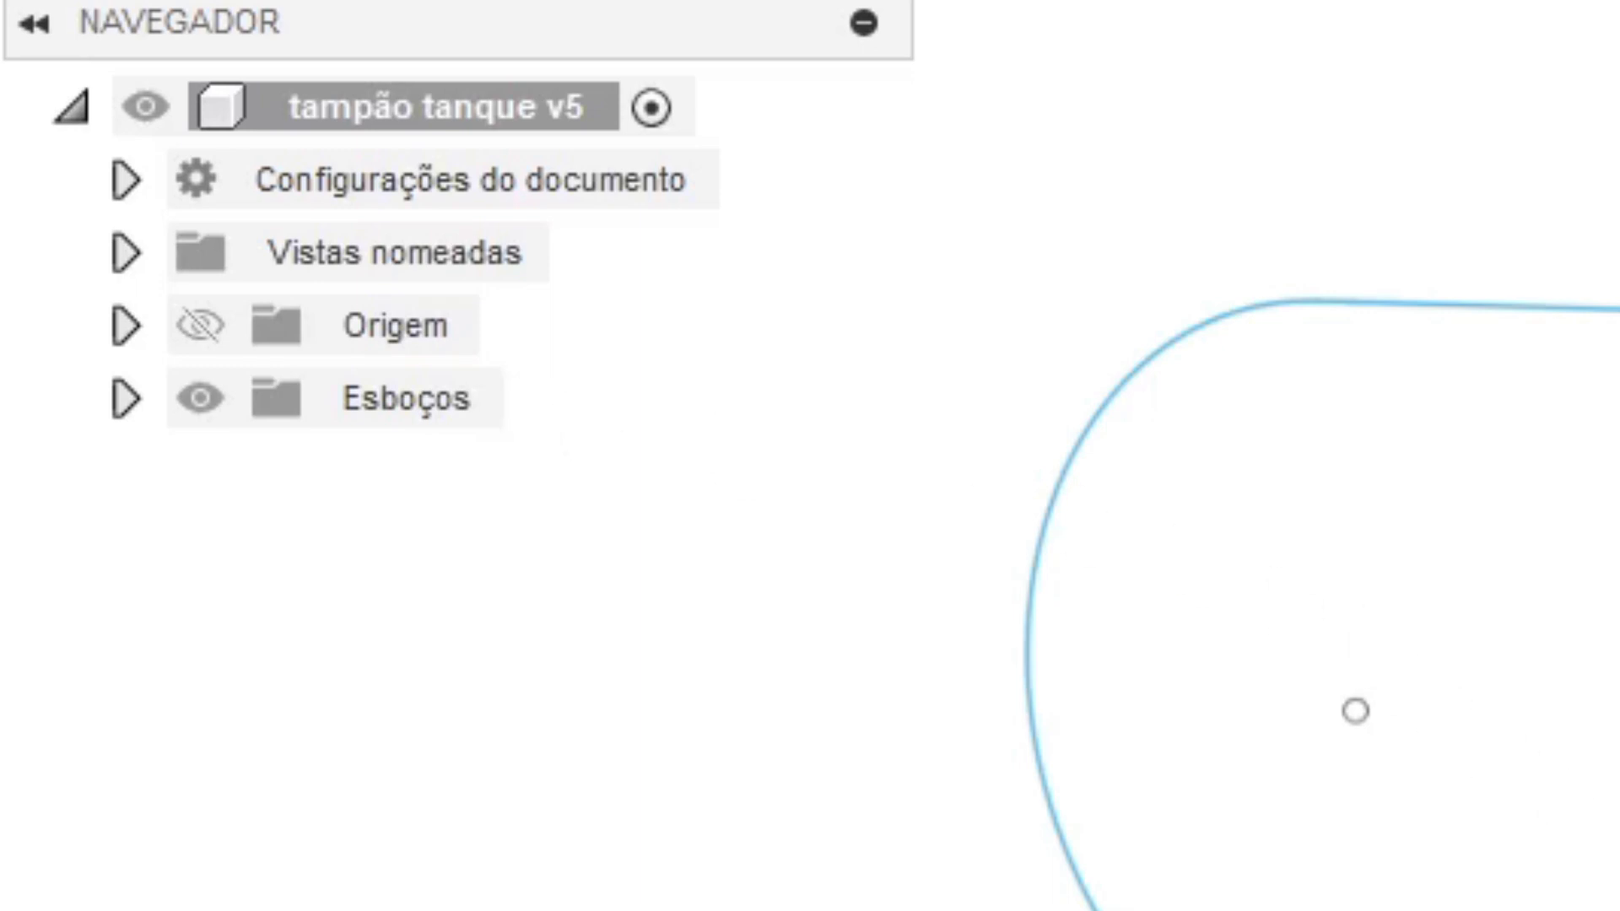
pyautogui.click(823, 553)
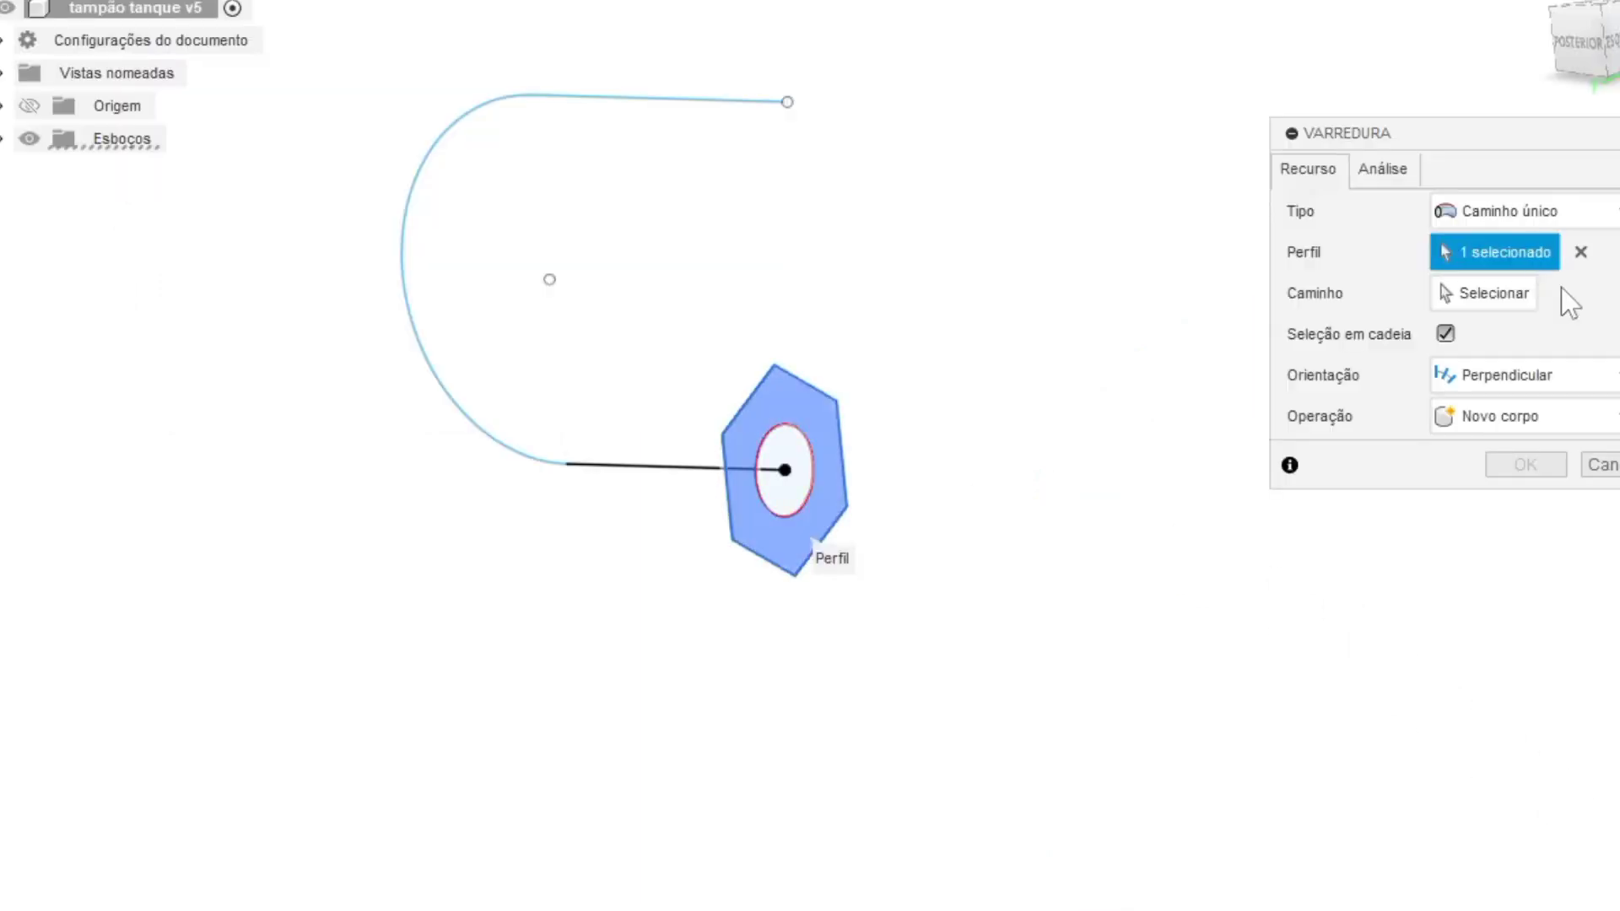
pyautogui.click(1483, 301)
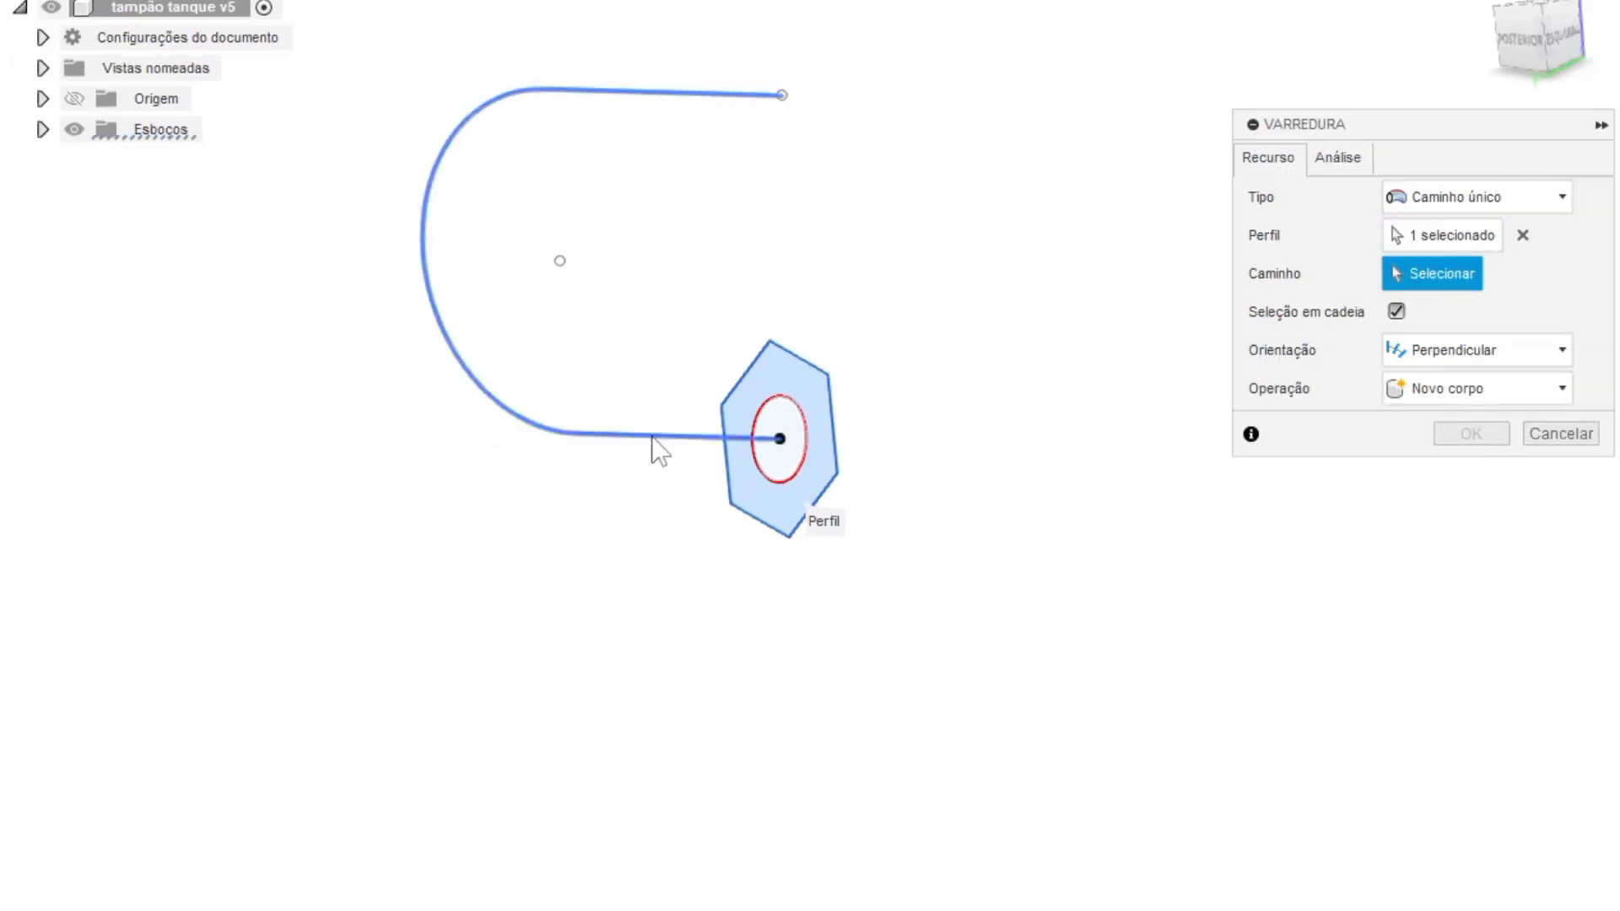
pyautogui.click(648, 467)
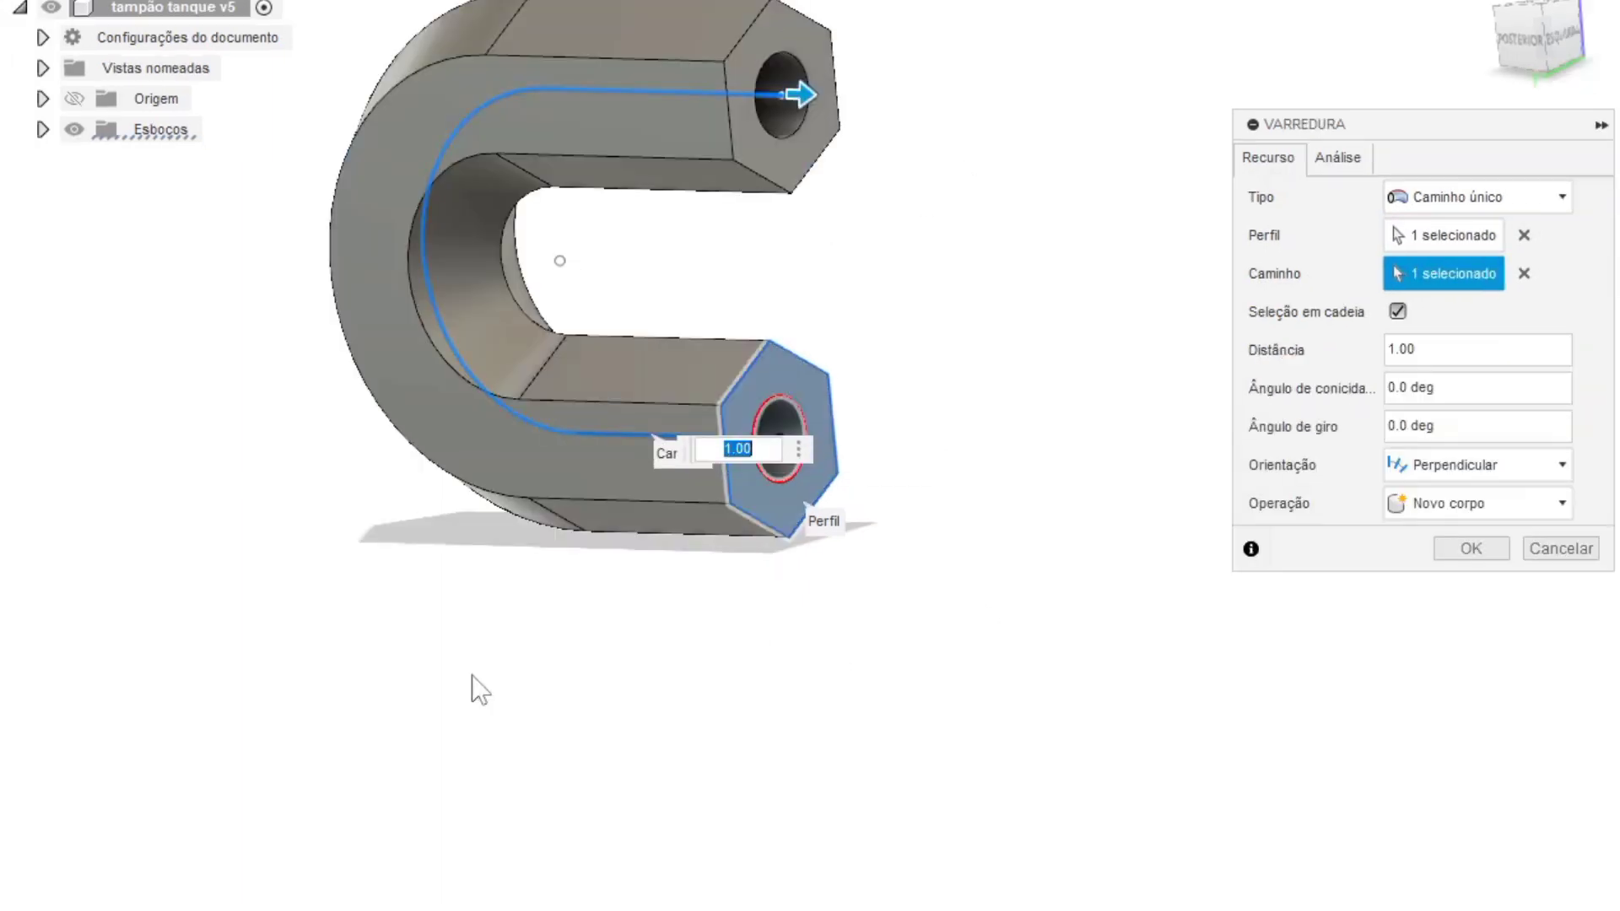
# Step: Try shortening the sweep distance to 0.322, then restore it to 1.00
pyautogui.click(1569, 51)
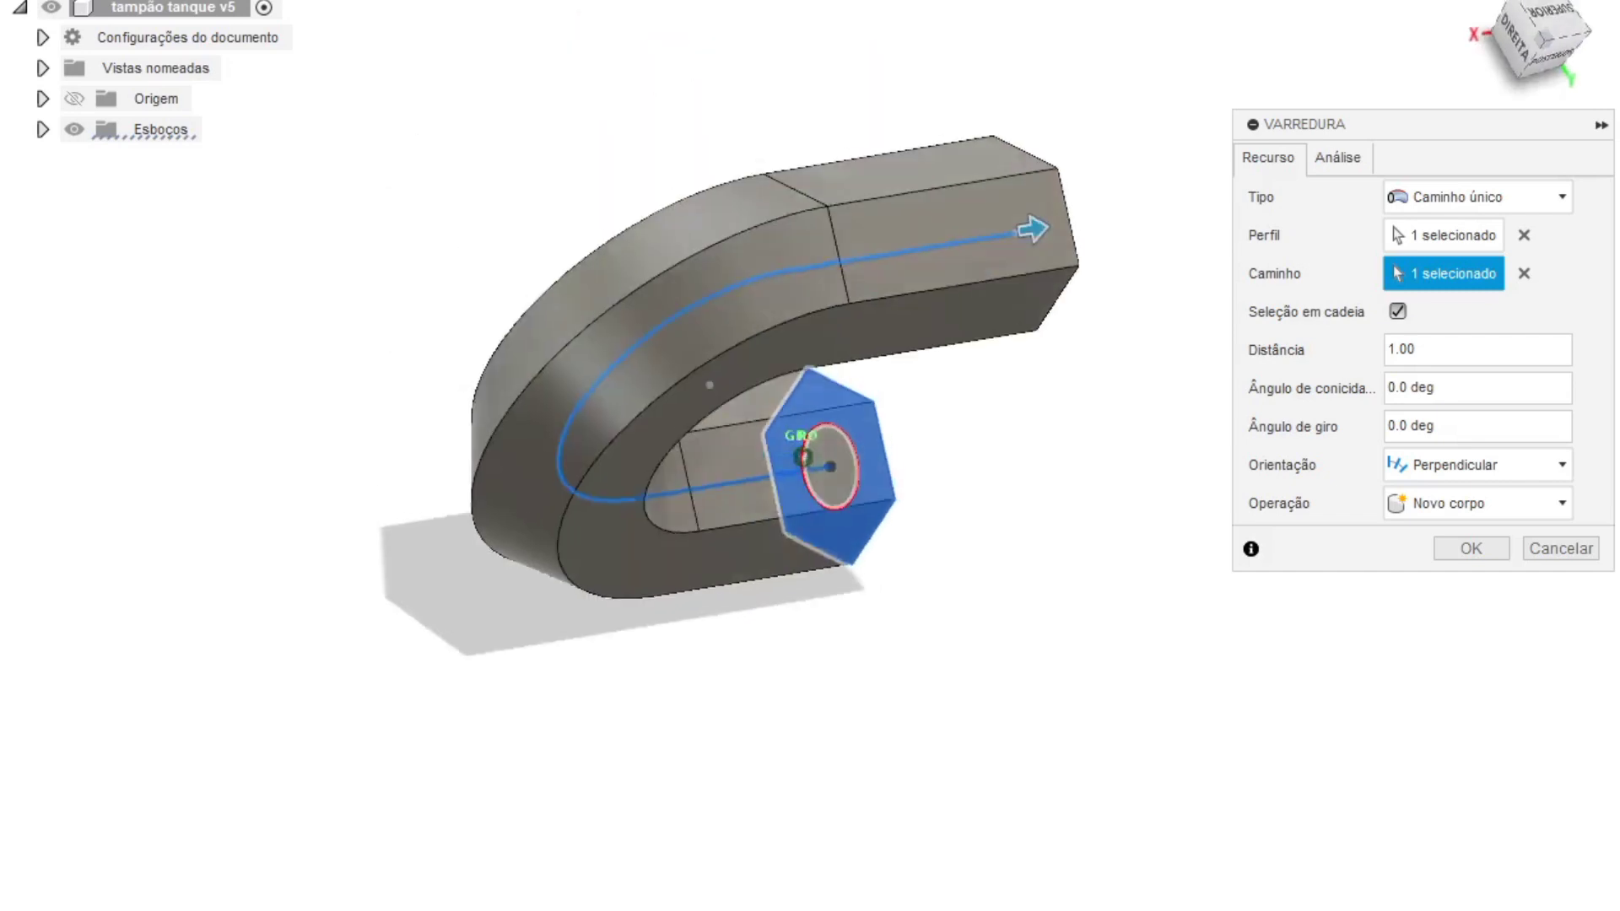
pyautogui.moveTo(838, 127); pyautogui.dragTo(514, 378)
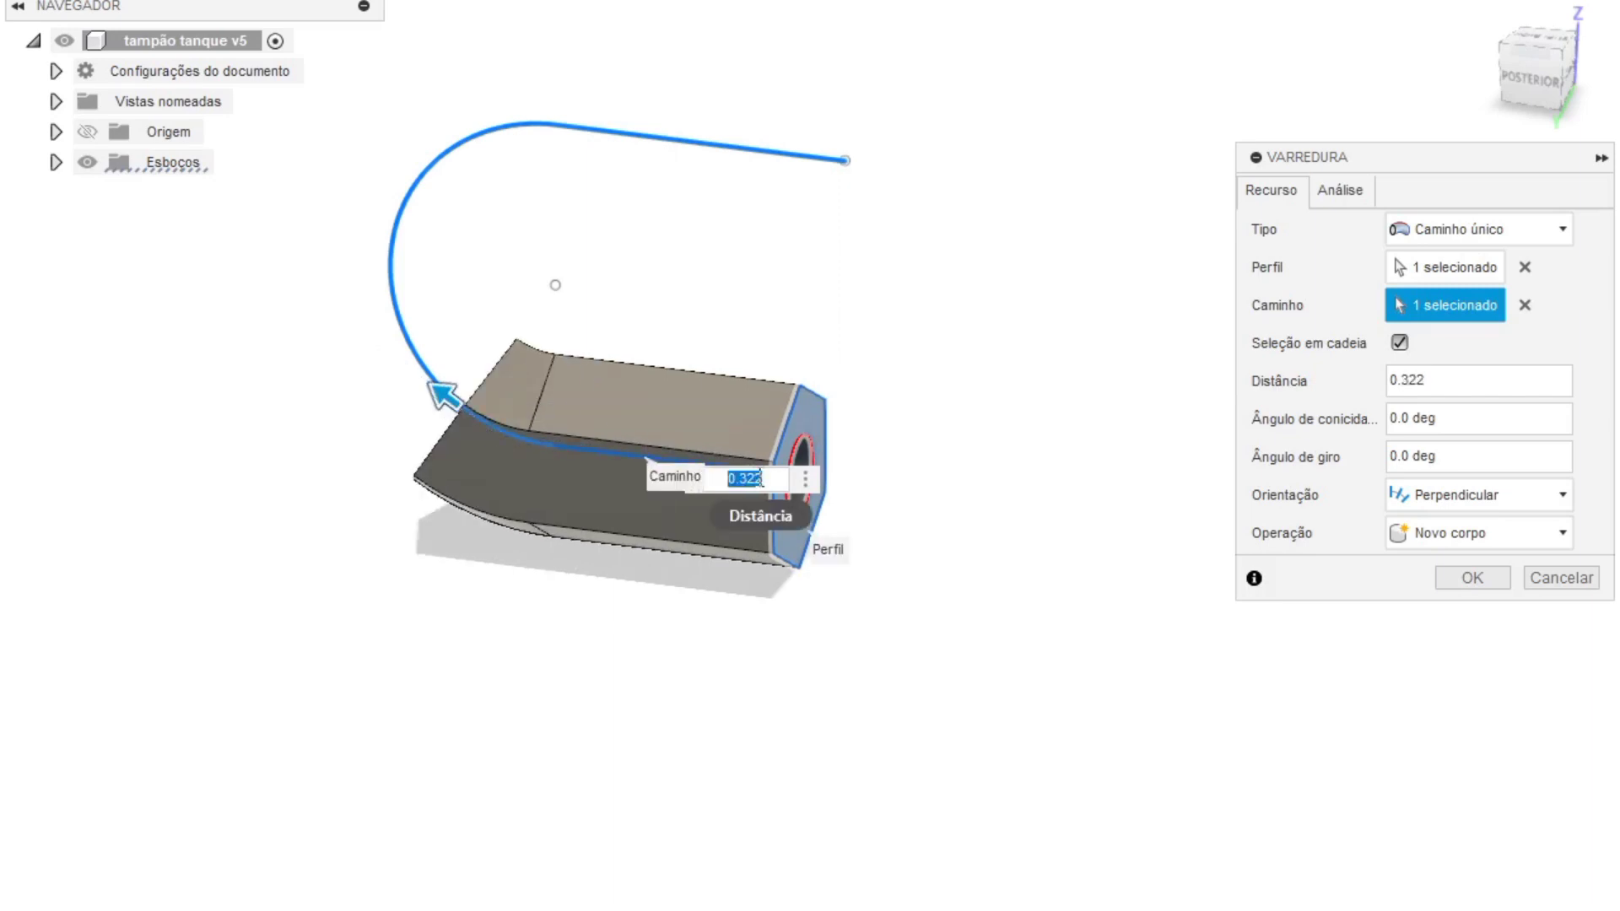
pyautogui.click(755, 479)
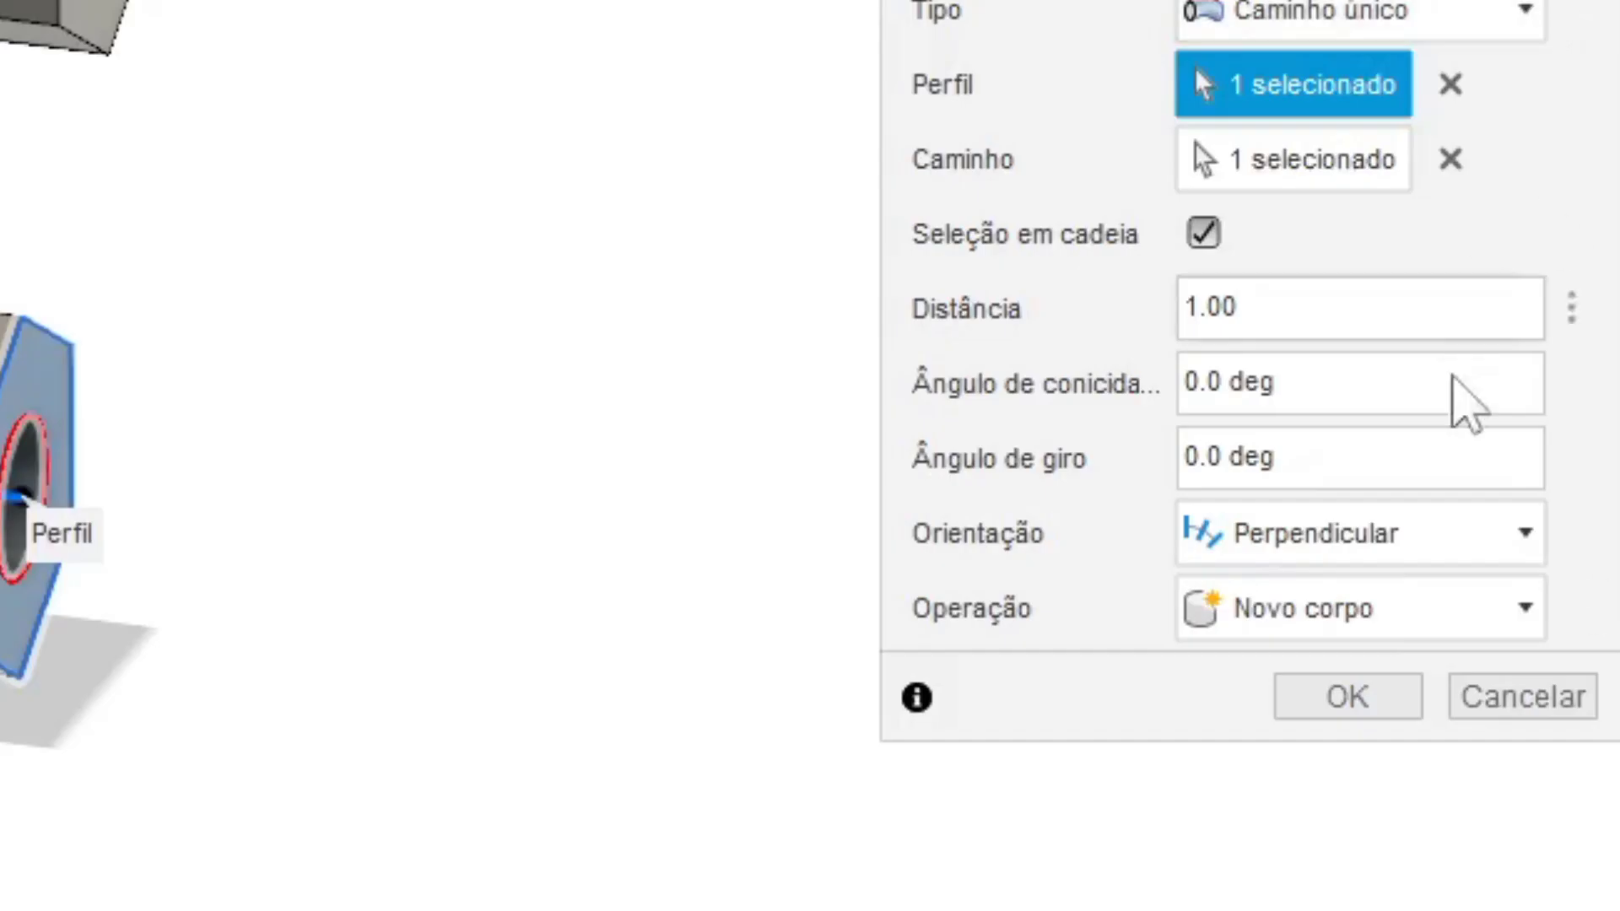
pyautogui.click(1524, 609)
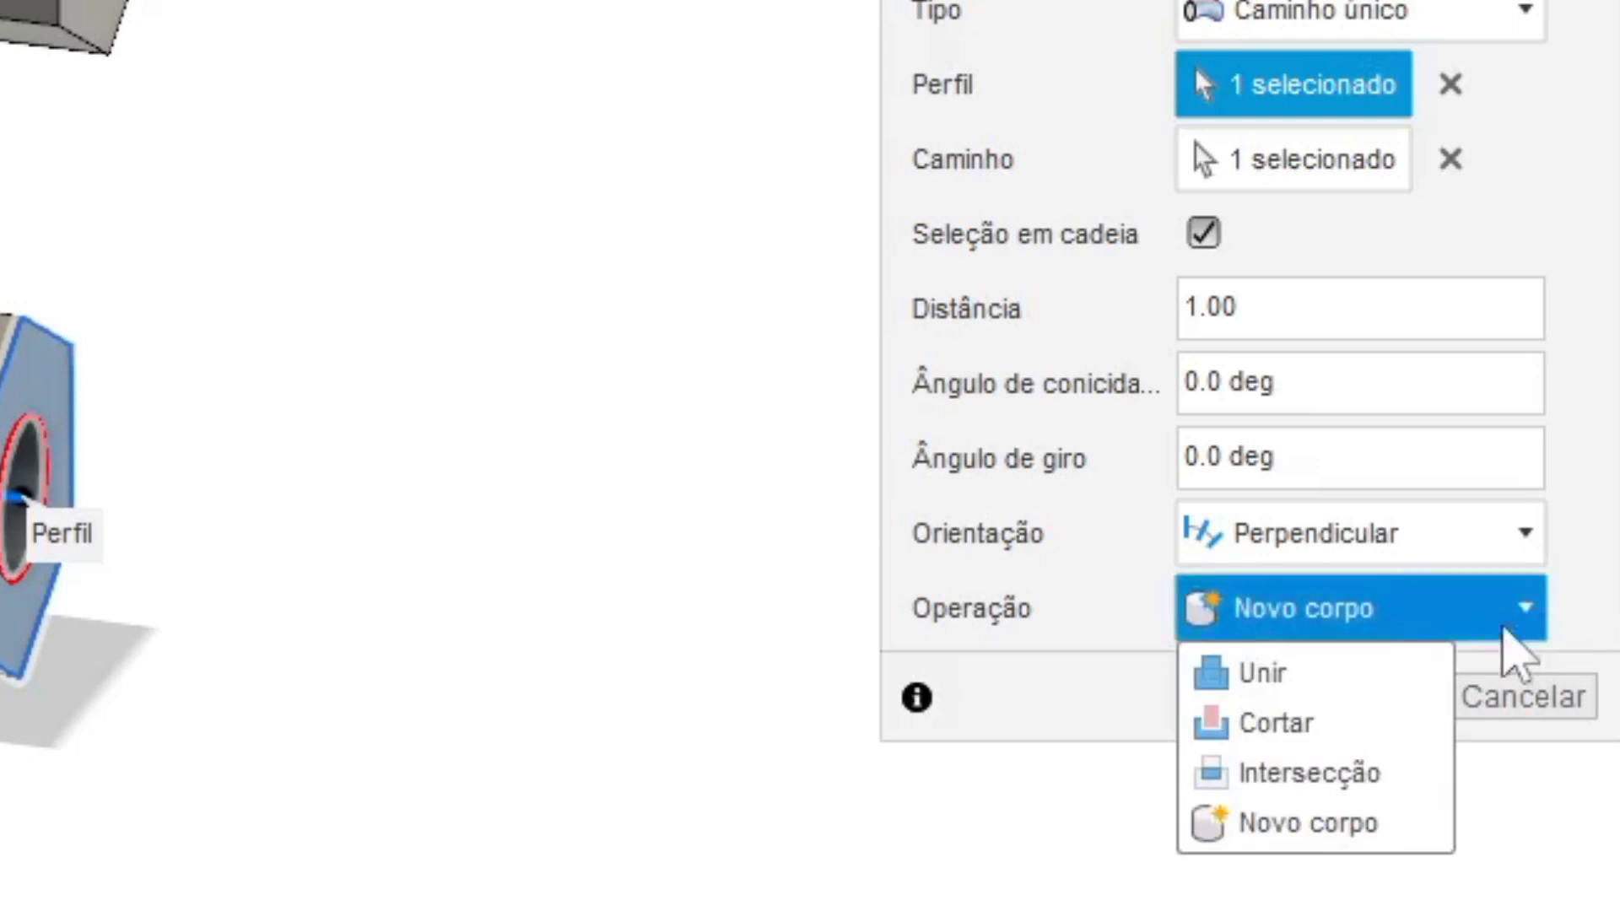
pyautogui.click(1490, 629)
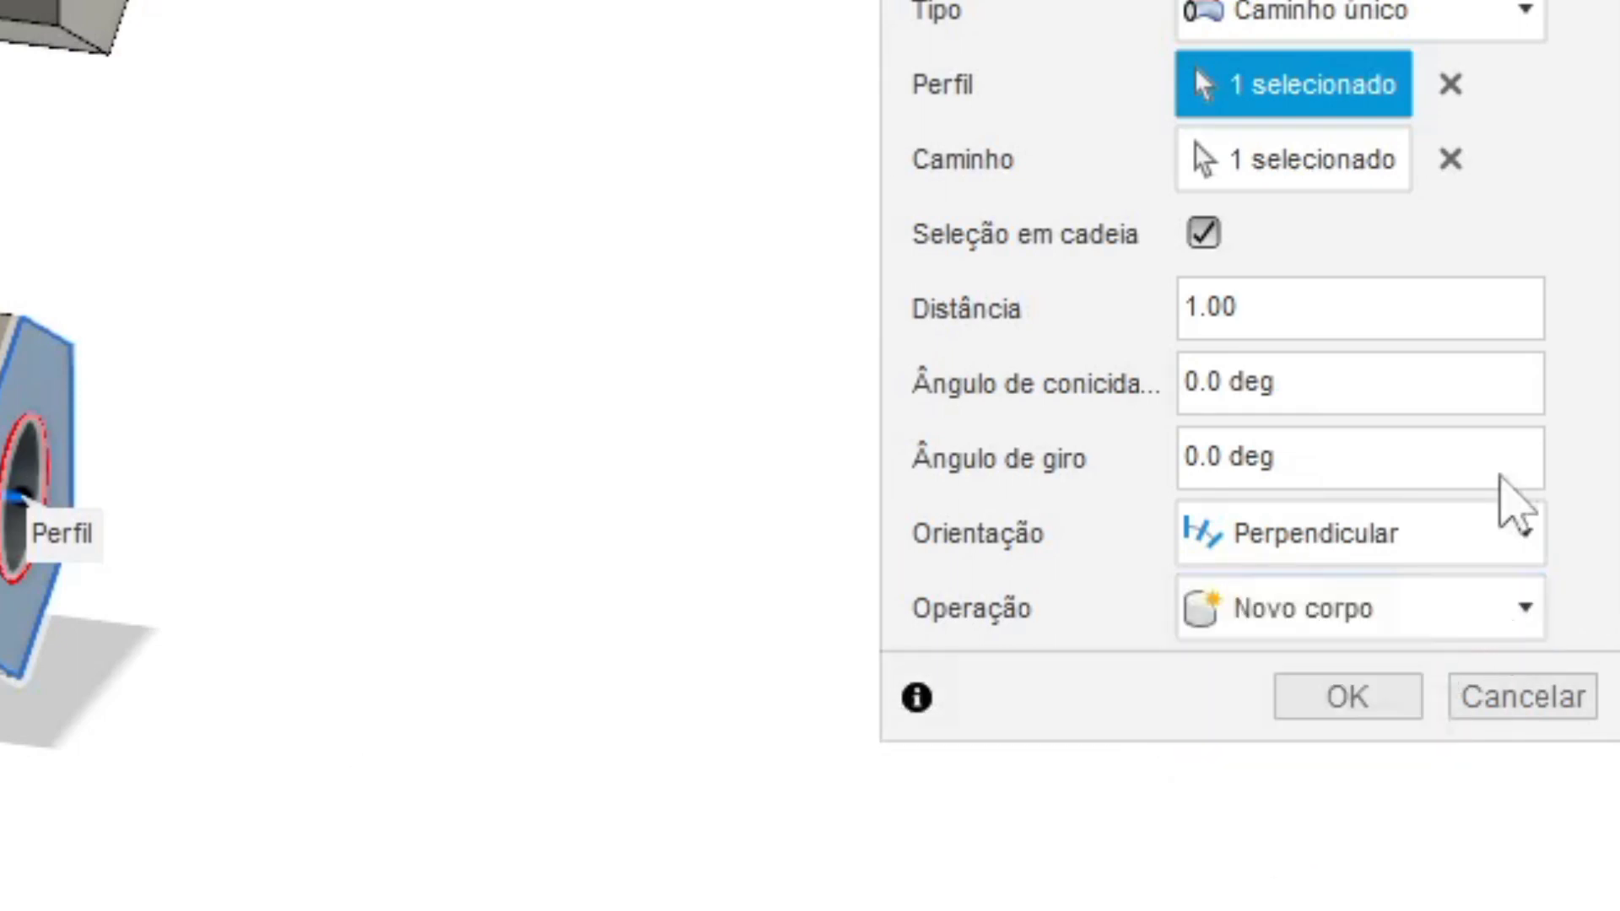
pyautogui.click(1524, 12)
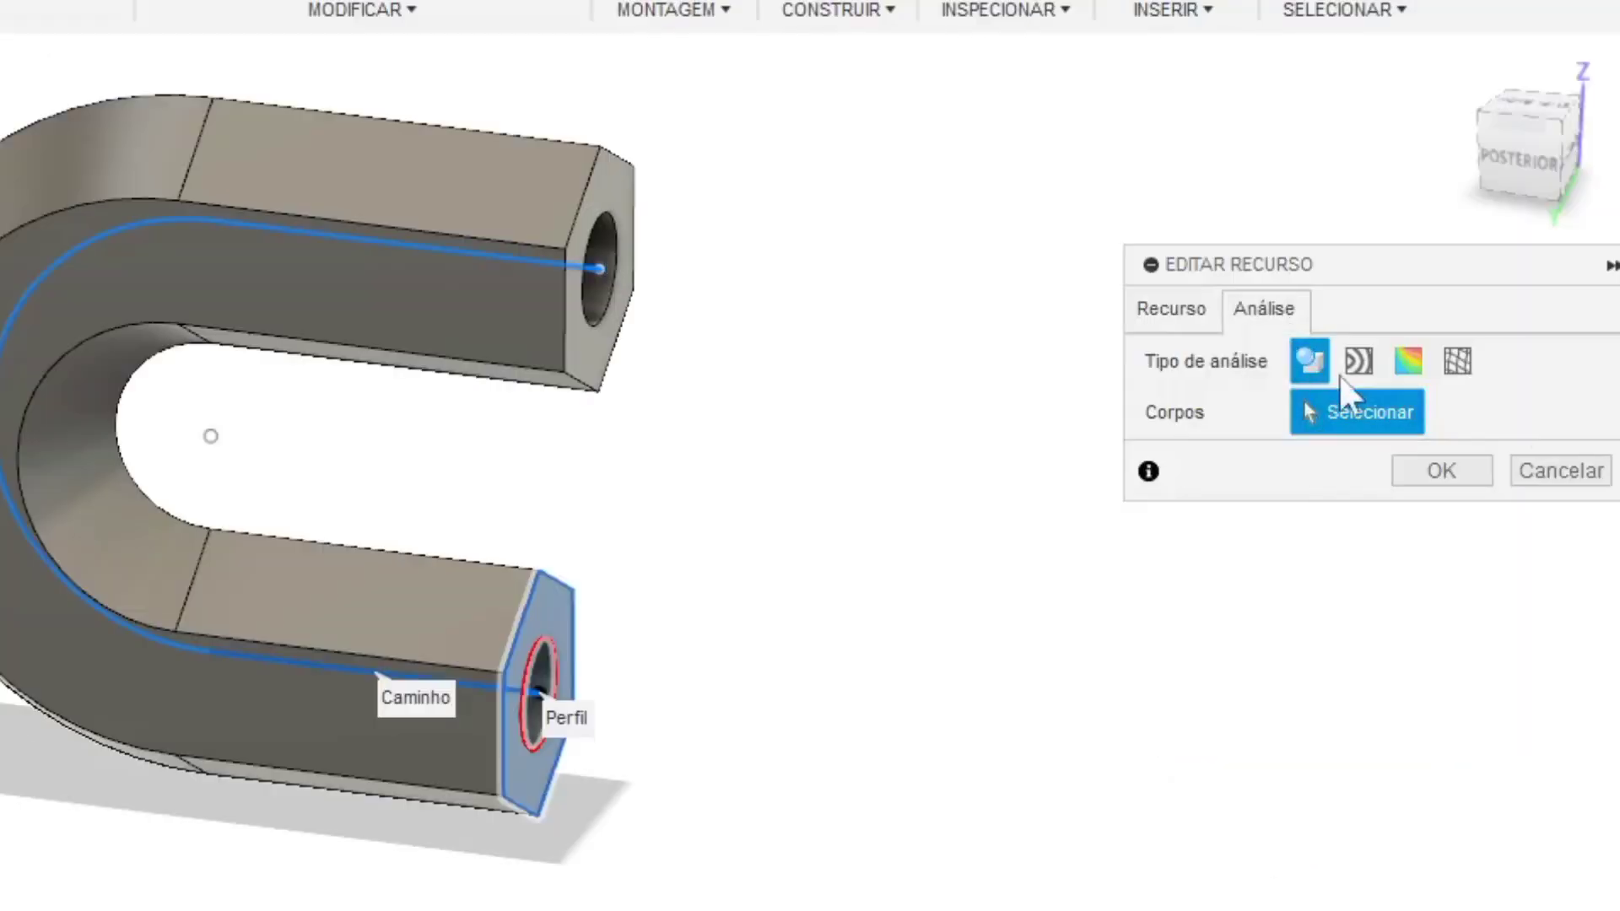
# Step: Preview the zebra, curvature map and isocurve analyses on the swept body, then turn analysis off and confirm the feature
pyautogui.click(1350, 364)
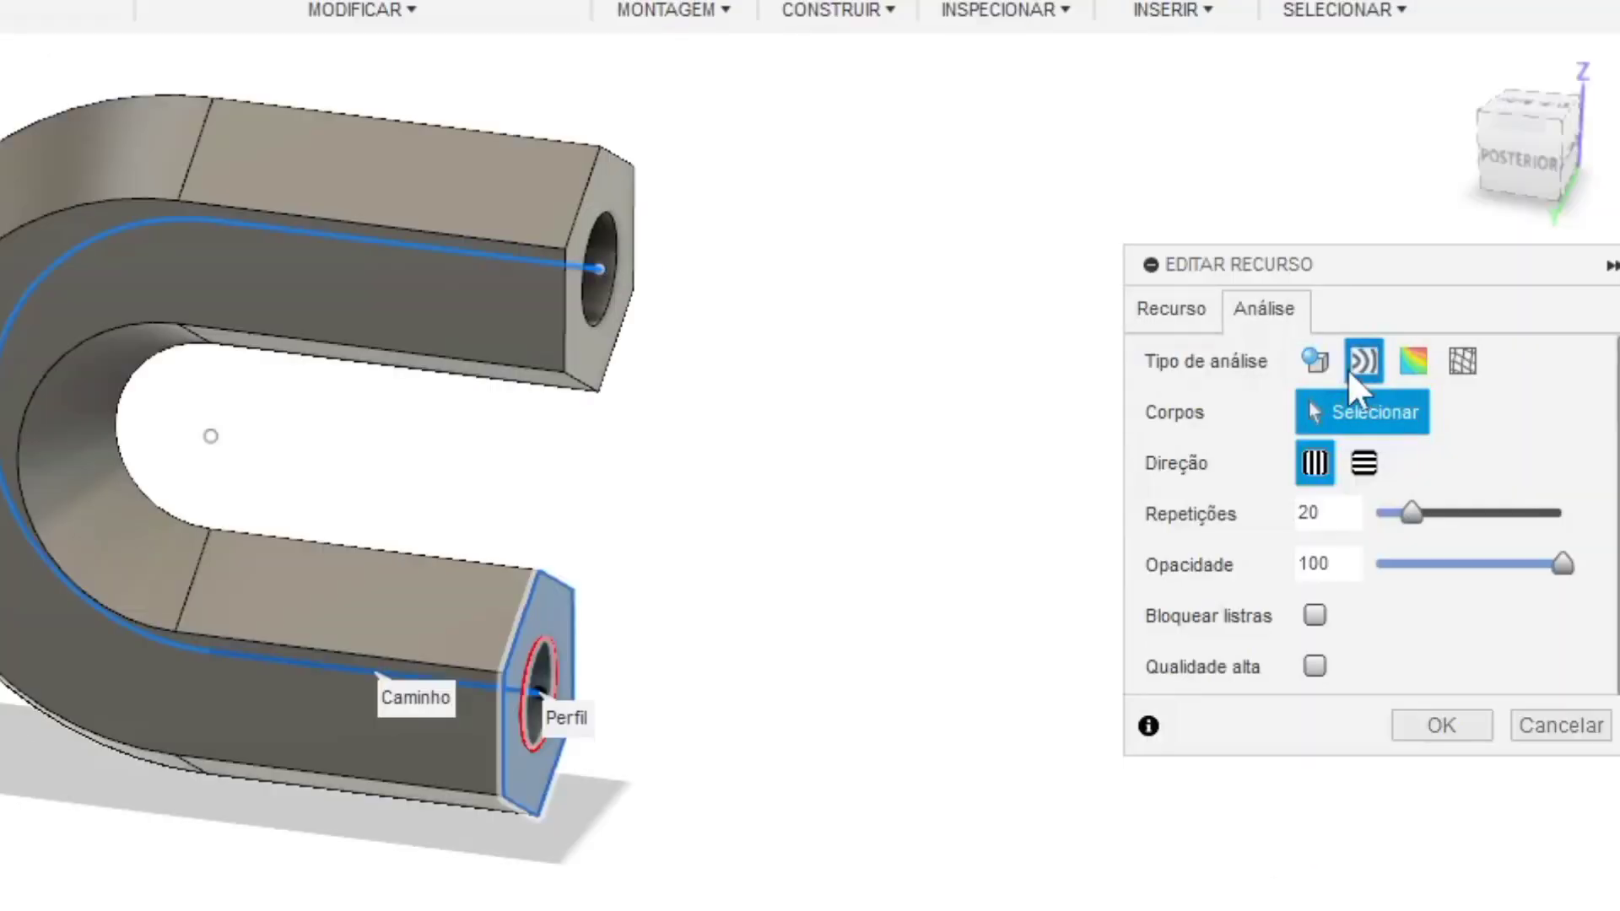
pyautogui.click(1408, 361)
pyautogui.click(1459, 363)
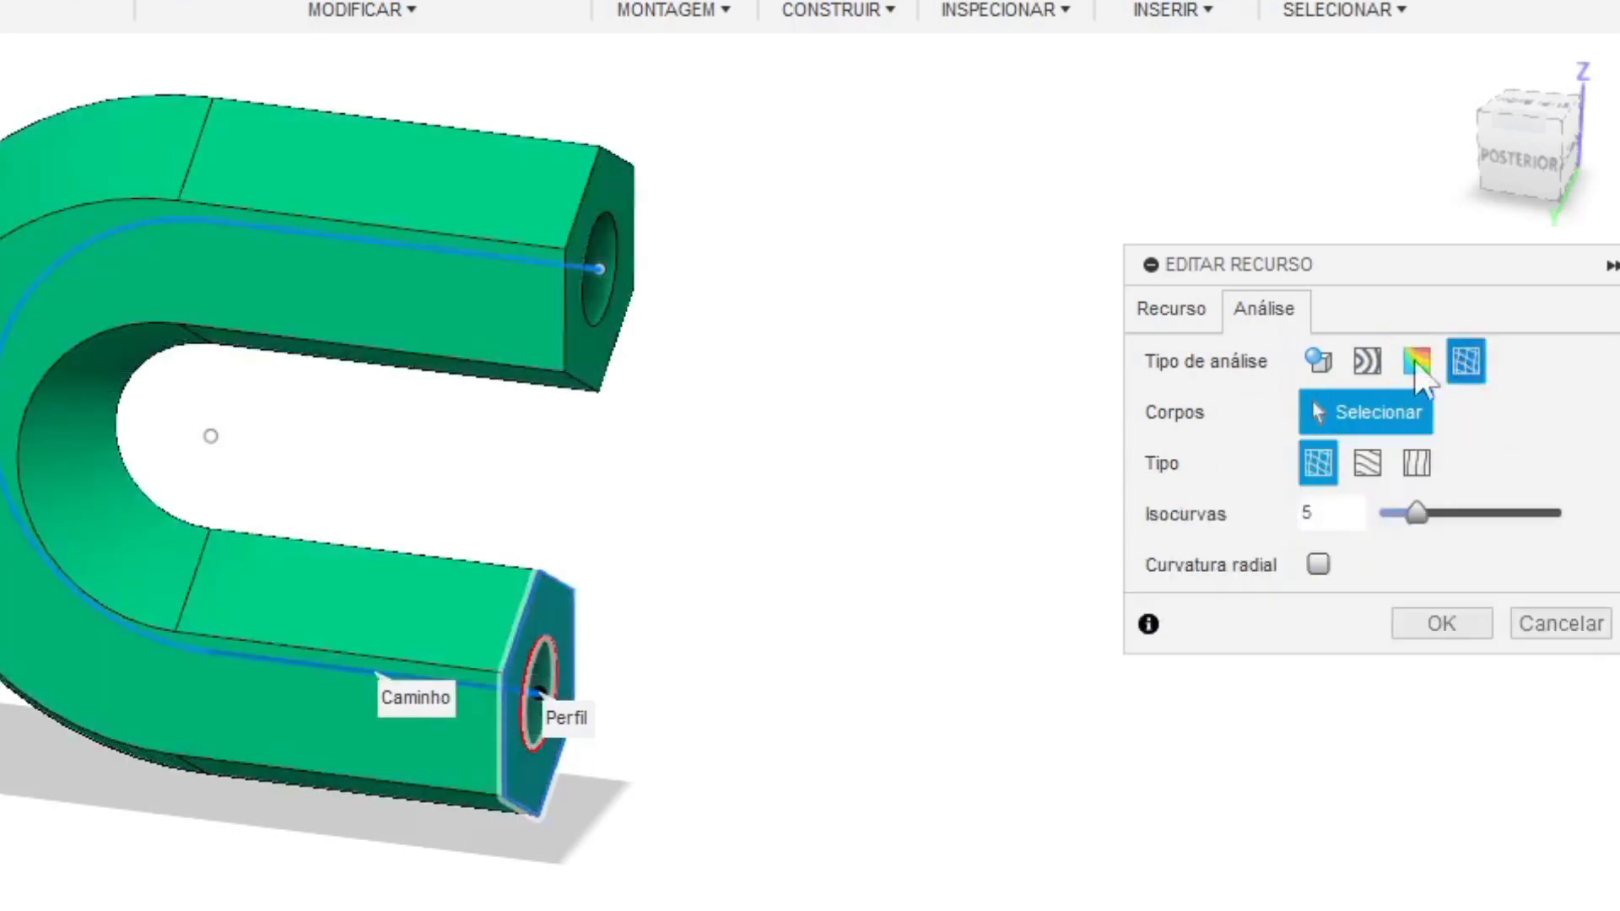
pyautogui.click(1314, 351)
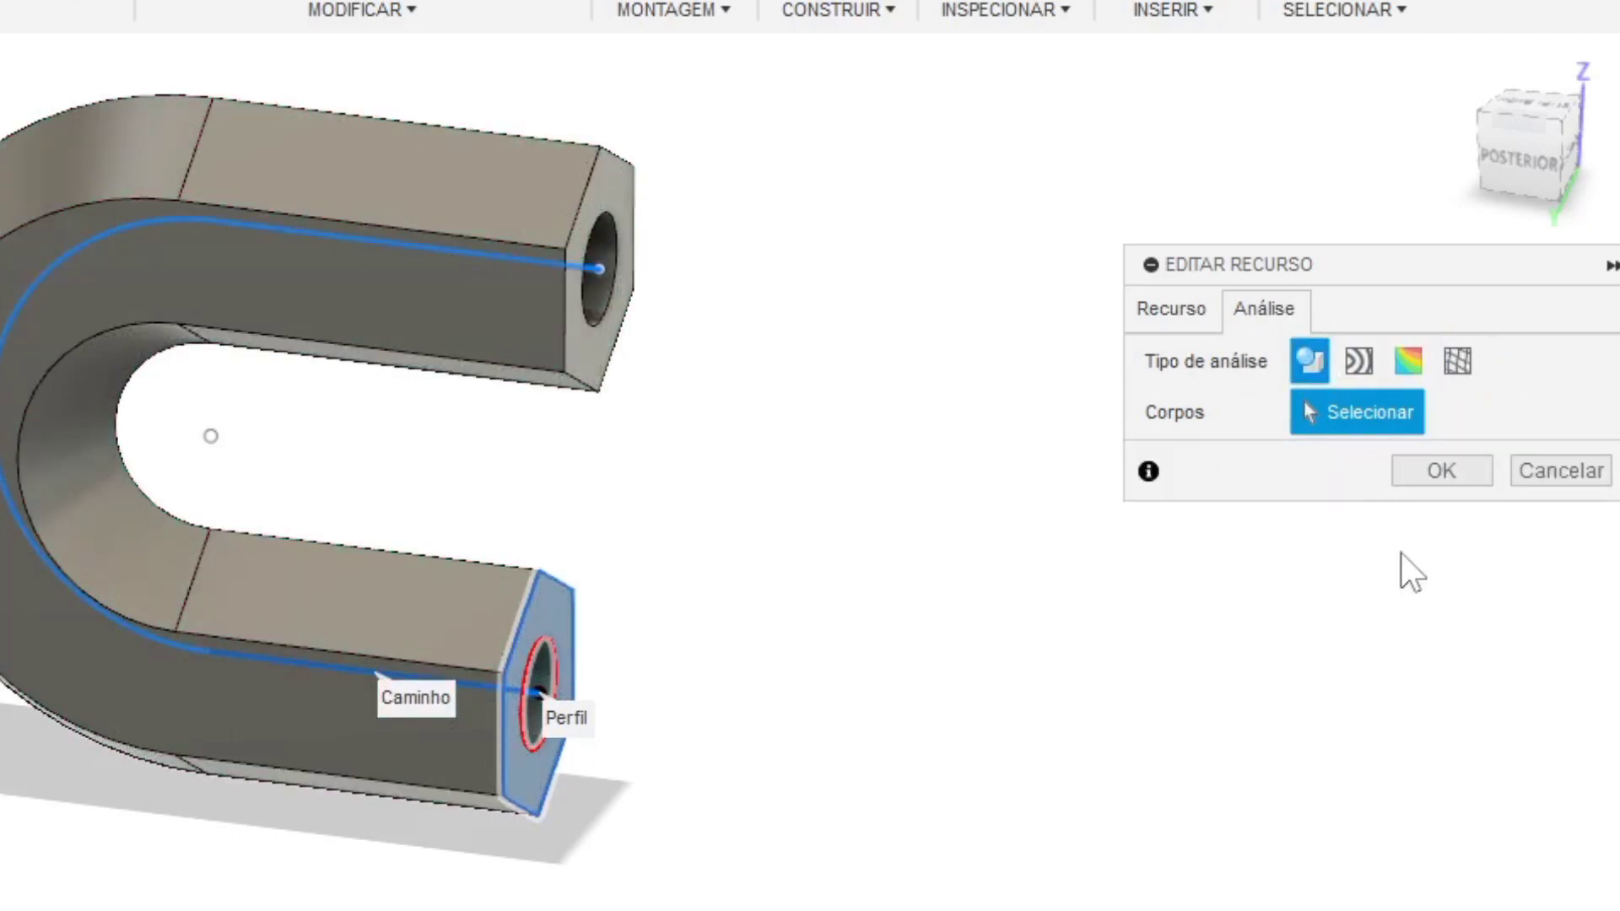
pyautogui.click(1185, 314)
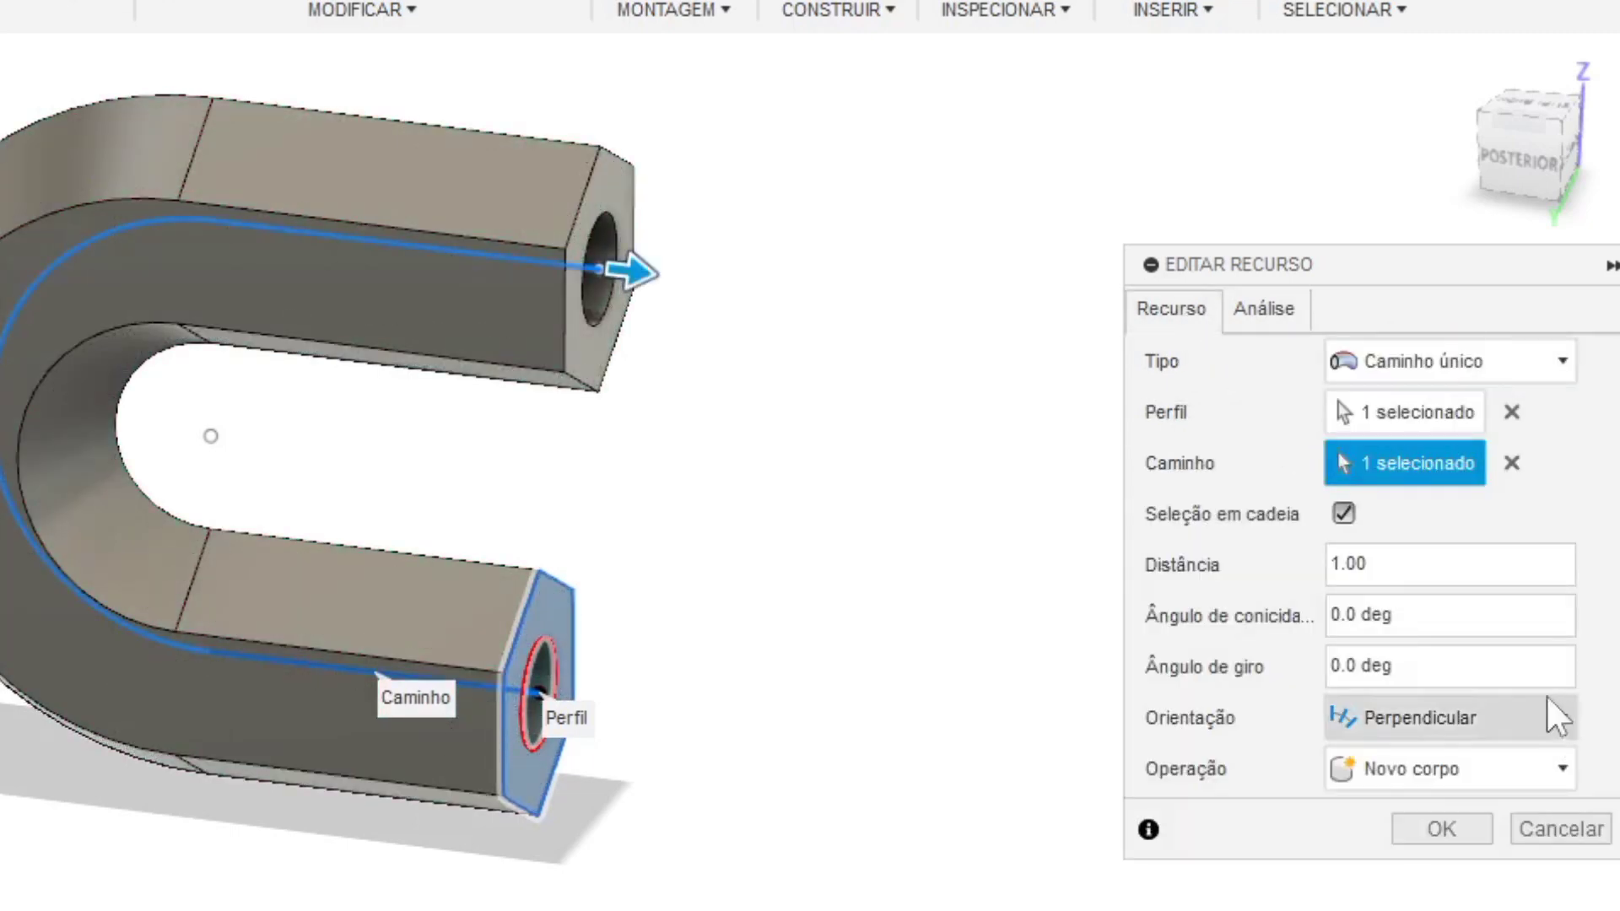
pyautogui.click(1445, 827)
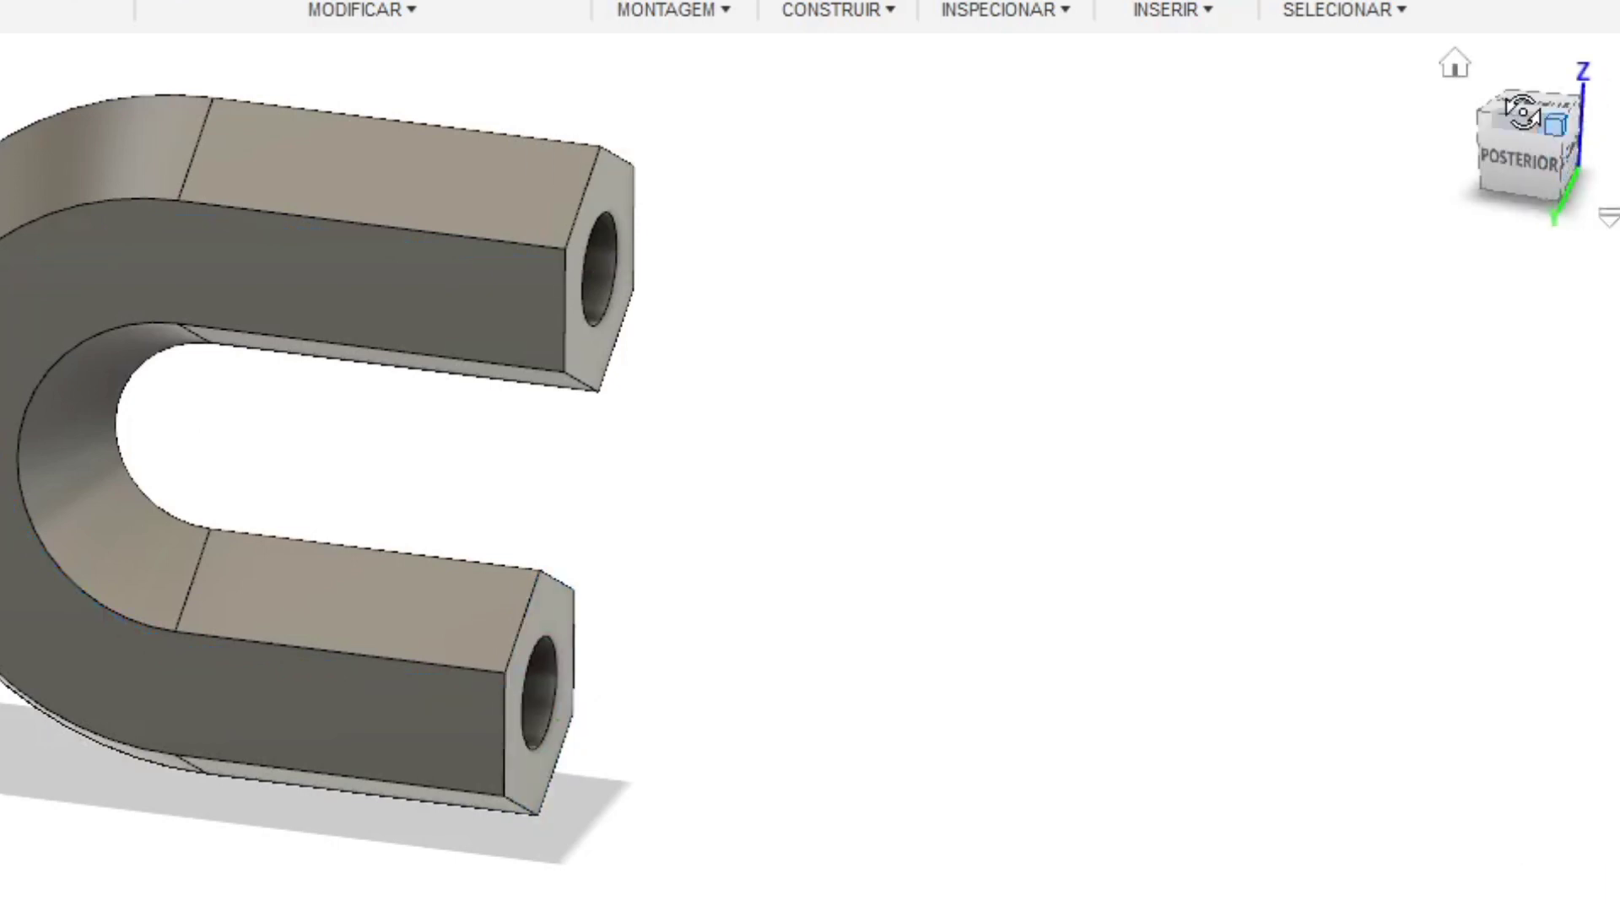
pyautogui.keyDown('shift'); pyautogui.moveTo(1521, 112); pyautogui.dragTo(542, 681, button='middle'); pyautogui.keyUp('shift')
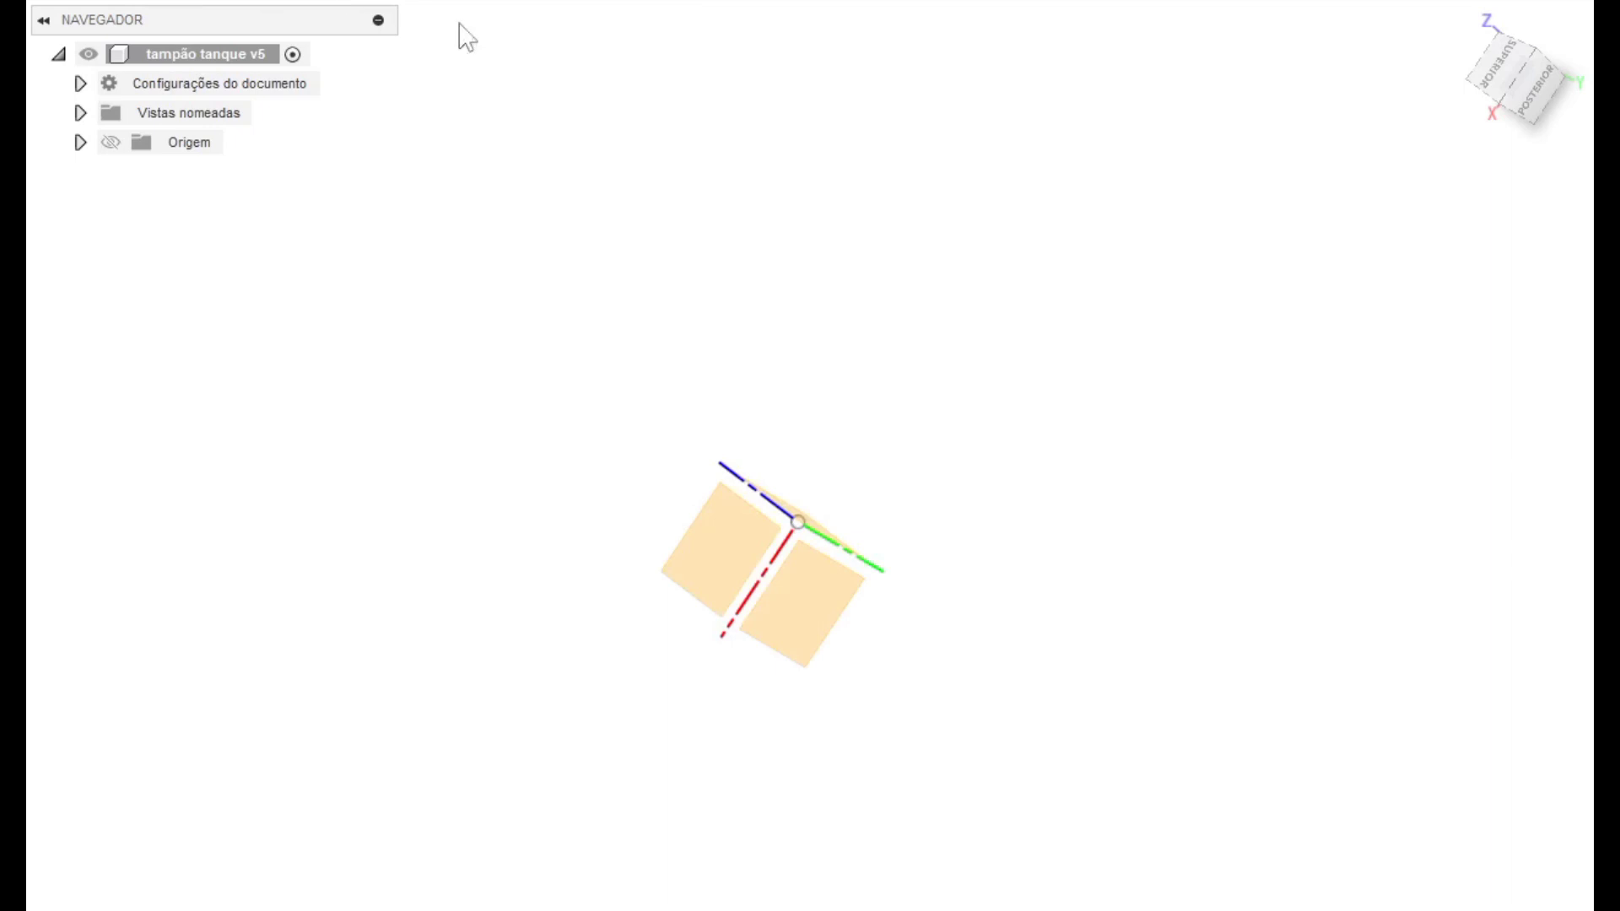
# Step: Sketch two concentric circles of 60 mm and 30 mm diameter centred on the origin on the horizontal plane
pyautogui.click(1500, 60)
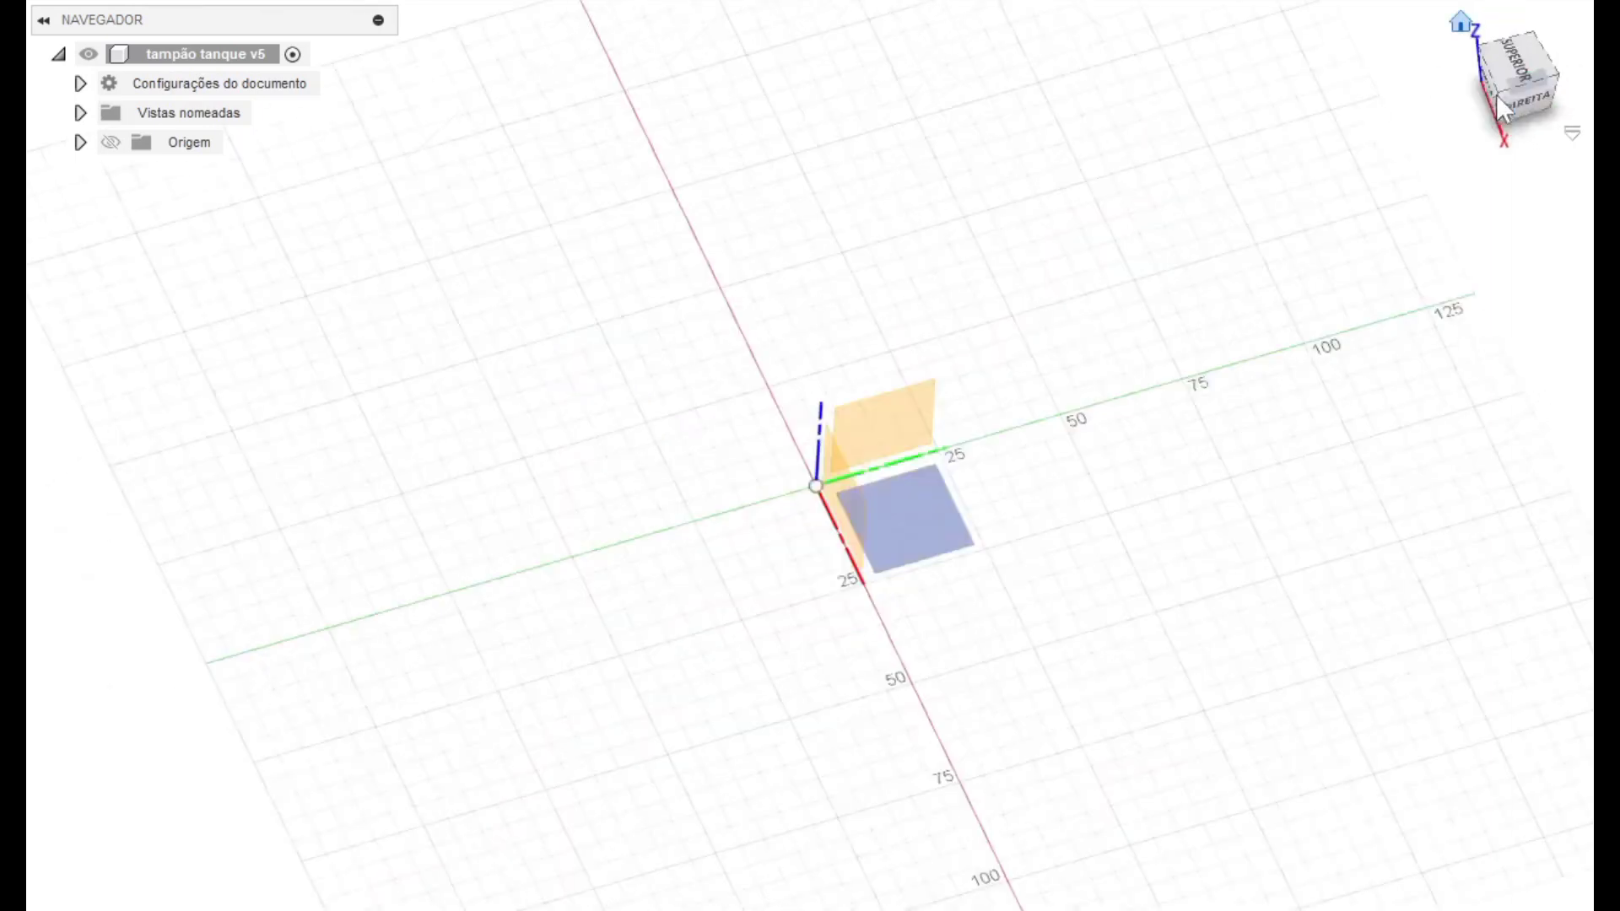
pyautogui.click(947, 485)
pyautogui.click(809, 490)
pyautogui.write('60')
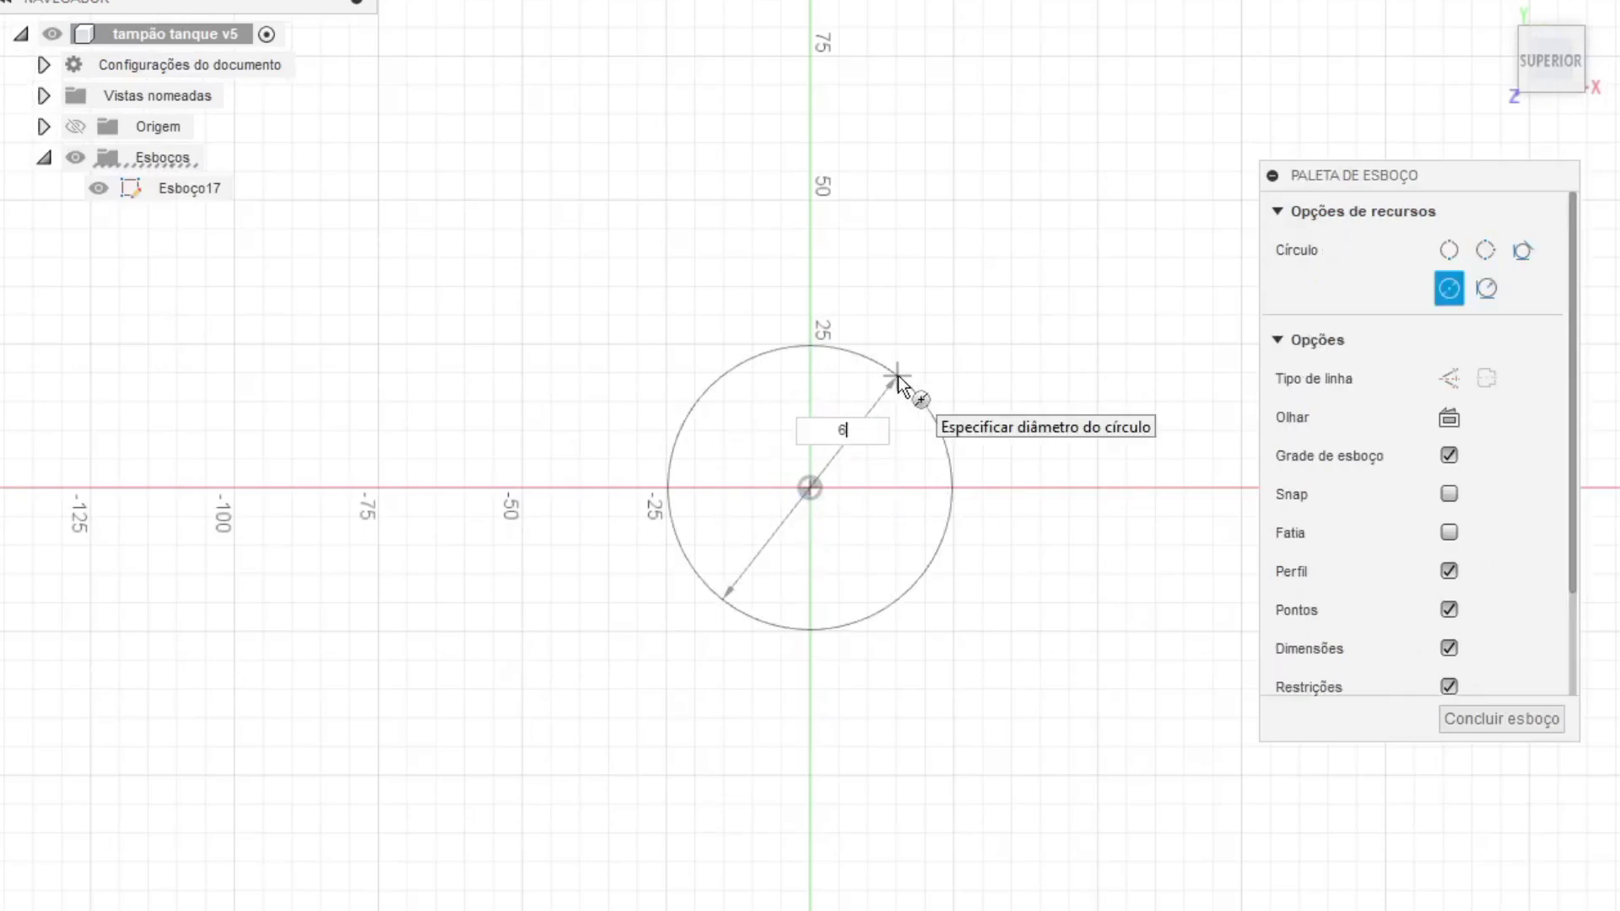
pyautogui.press('Return')
pyautogui.click(815, 485)
pyautogui.write('30')
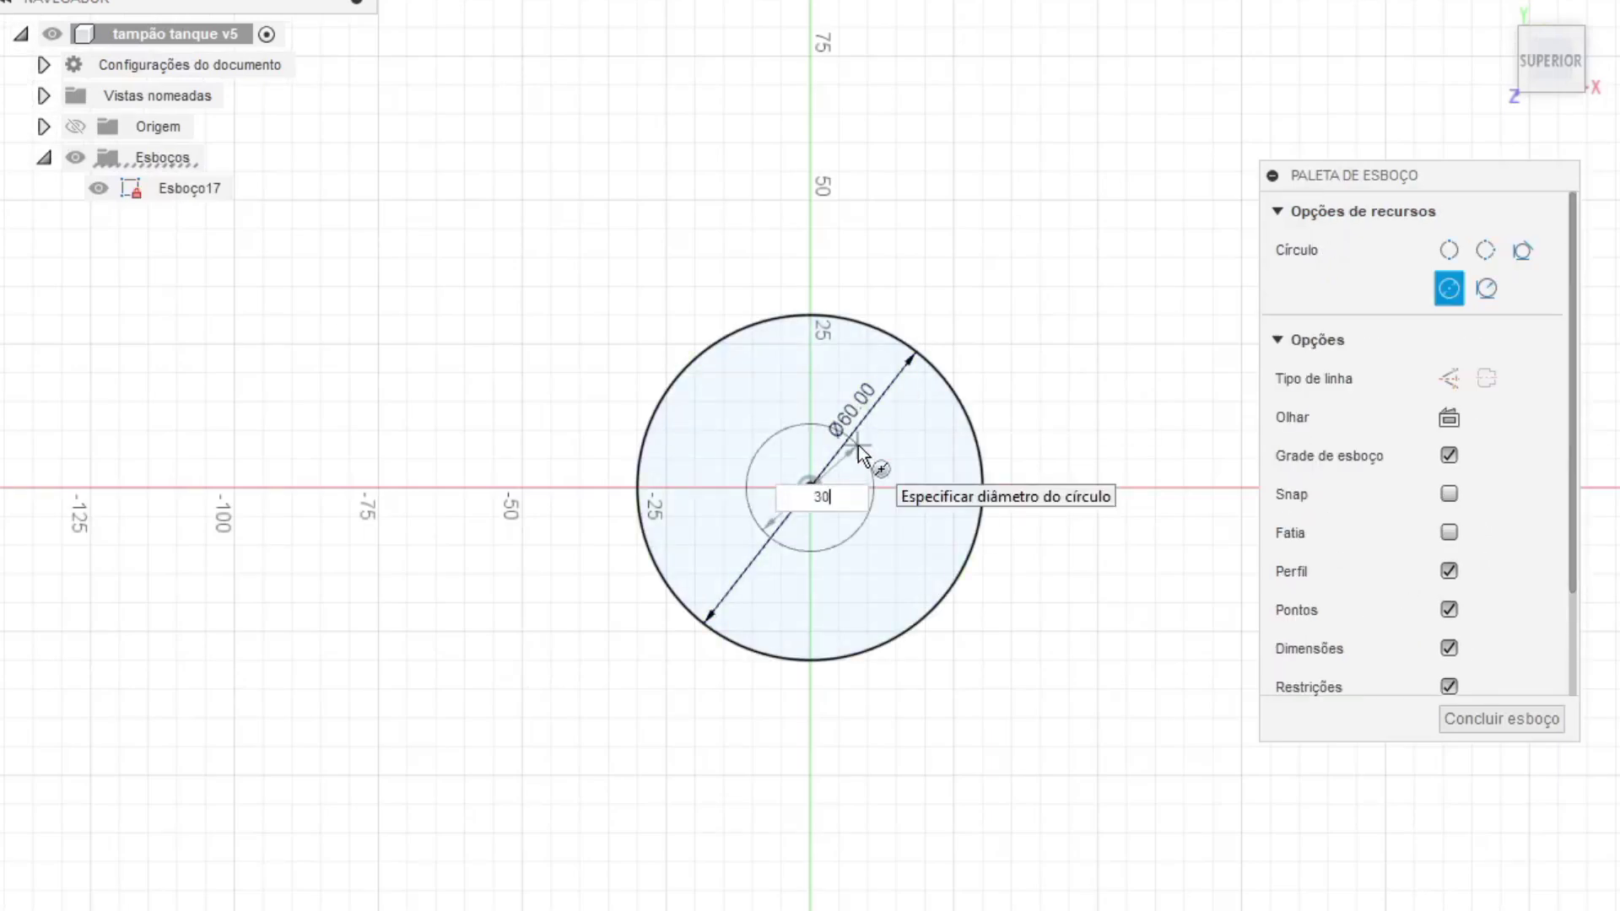
pyautogui.press('Return')
pyautogui.click(1276, 3)
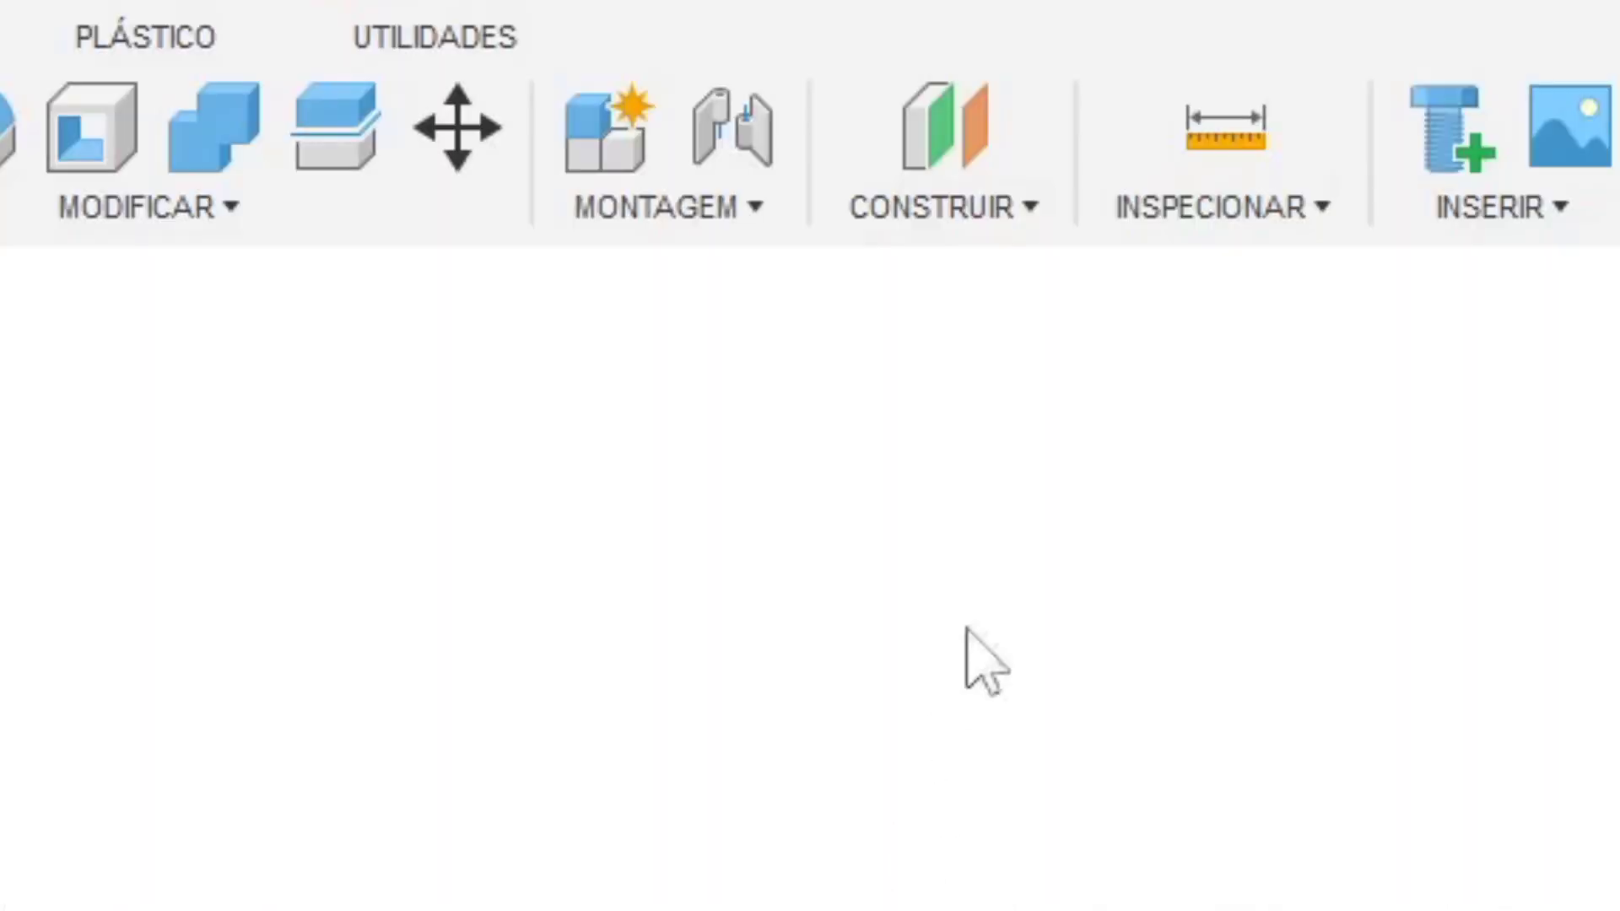
# Step: Create an offset construction plane 60 mm above the horizontal origin plane
pyautogui.click(1026, 213)
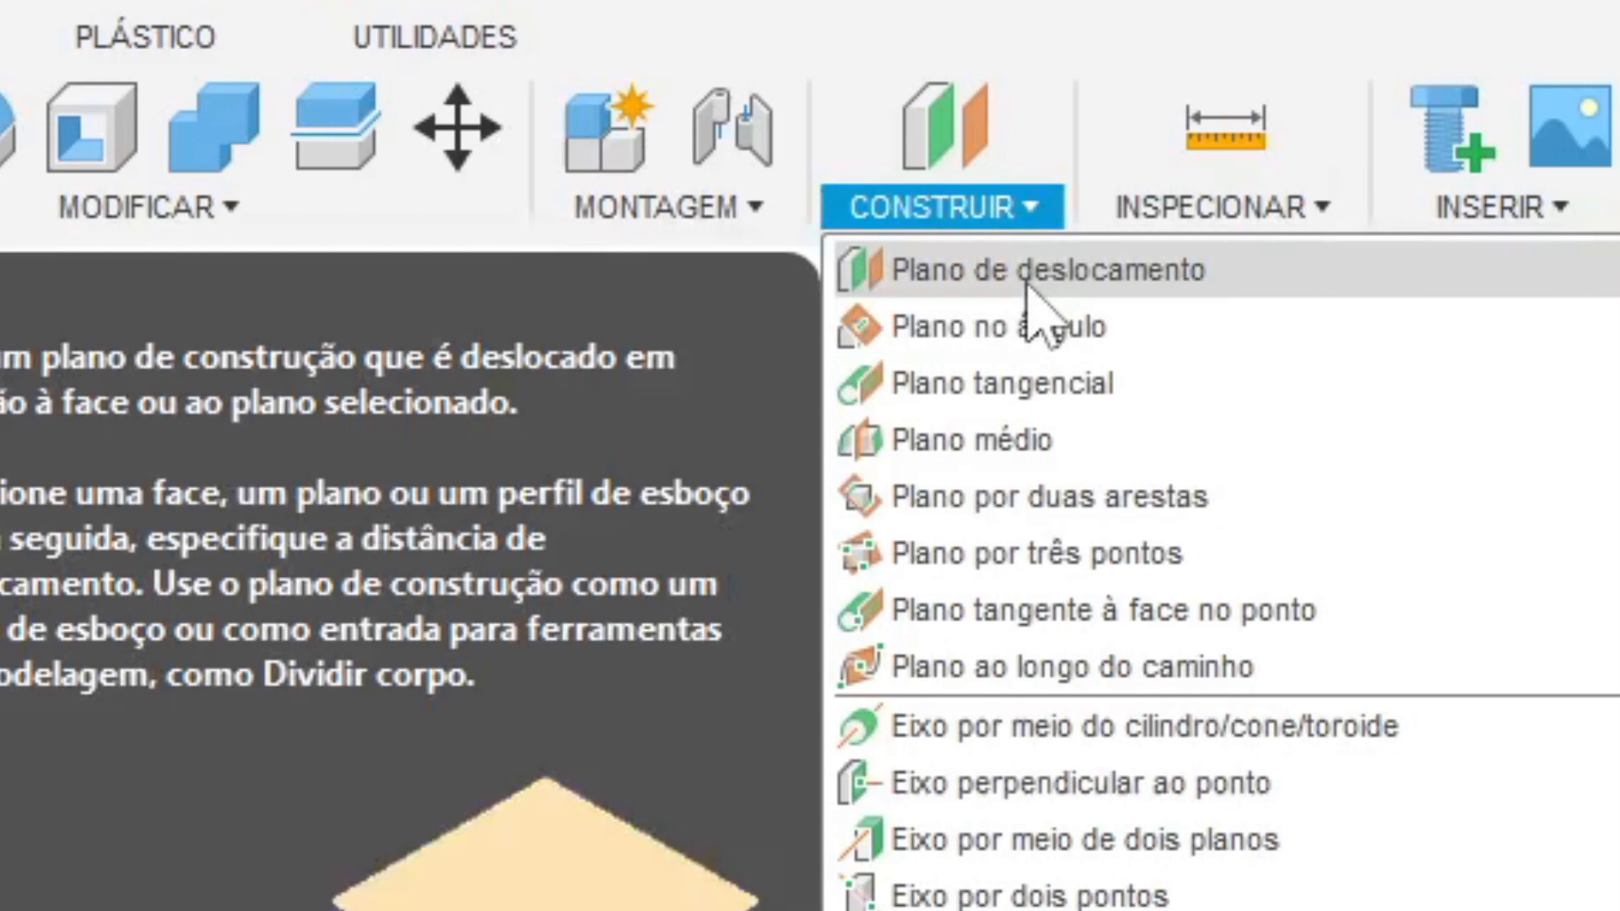
pyautogui.click(1027, 285)
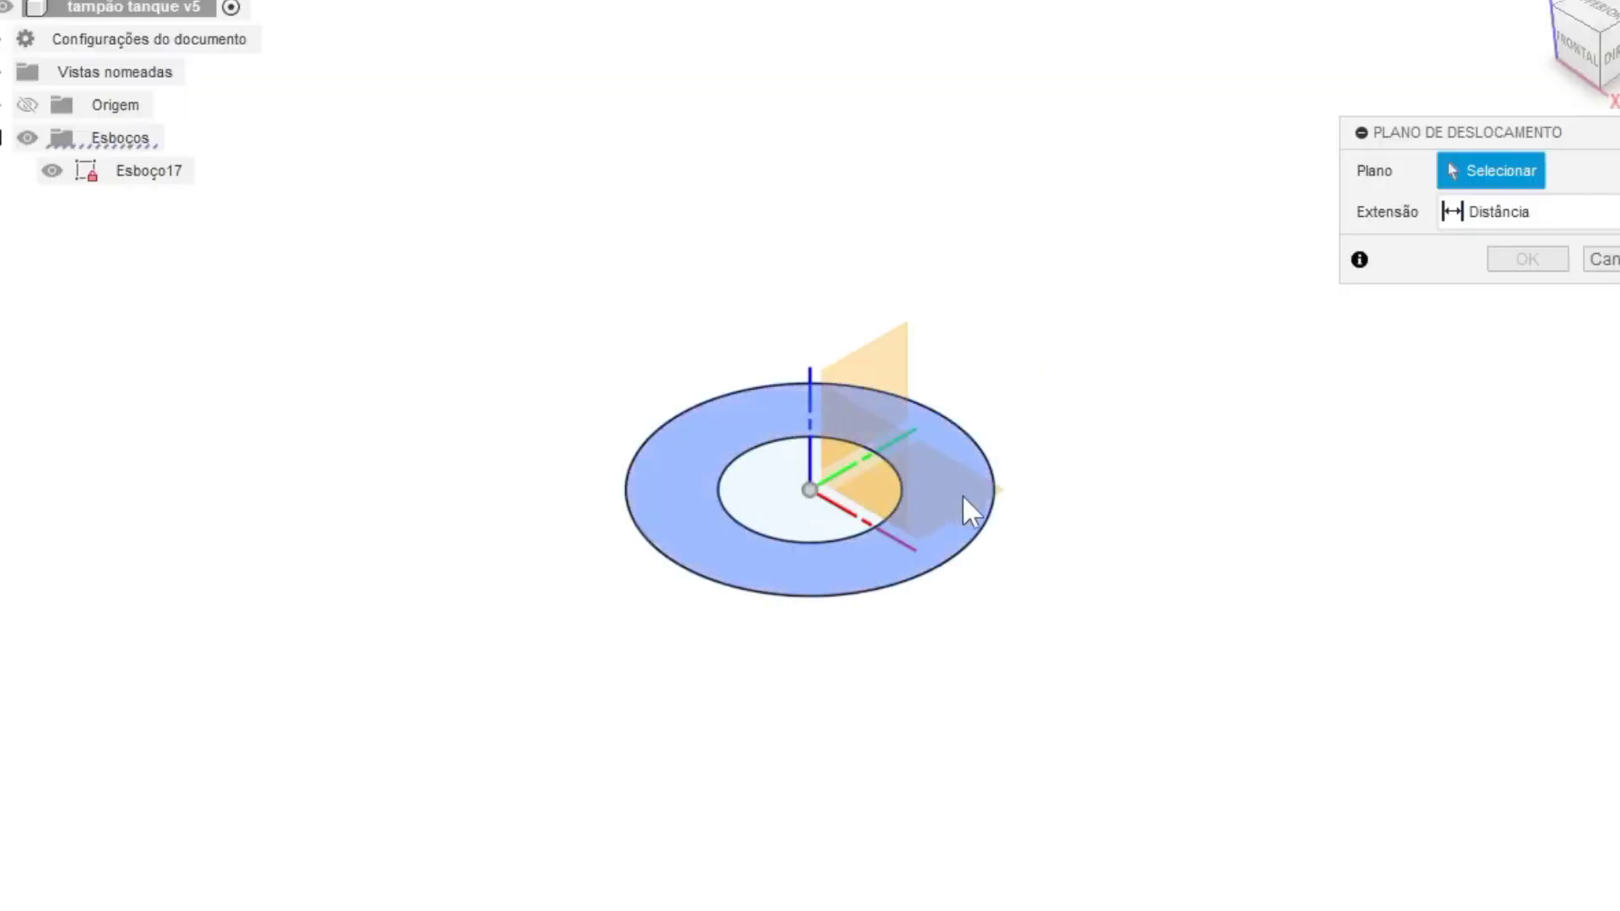
pyautogui.click(970, 508)
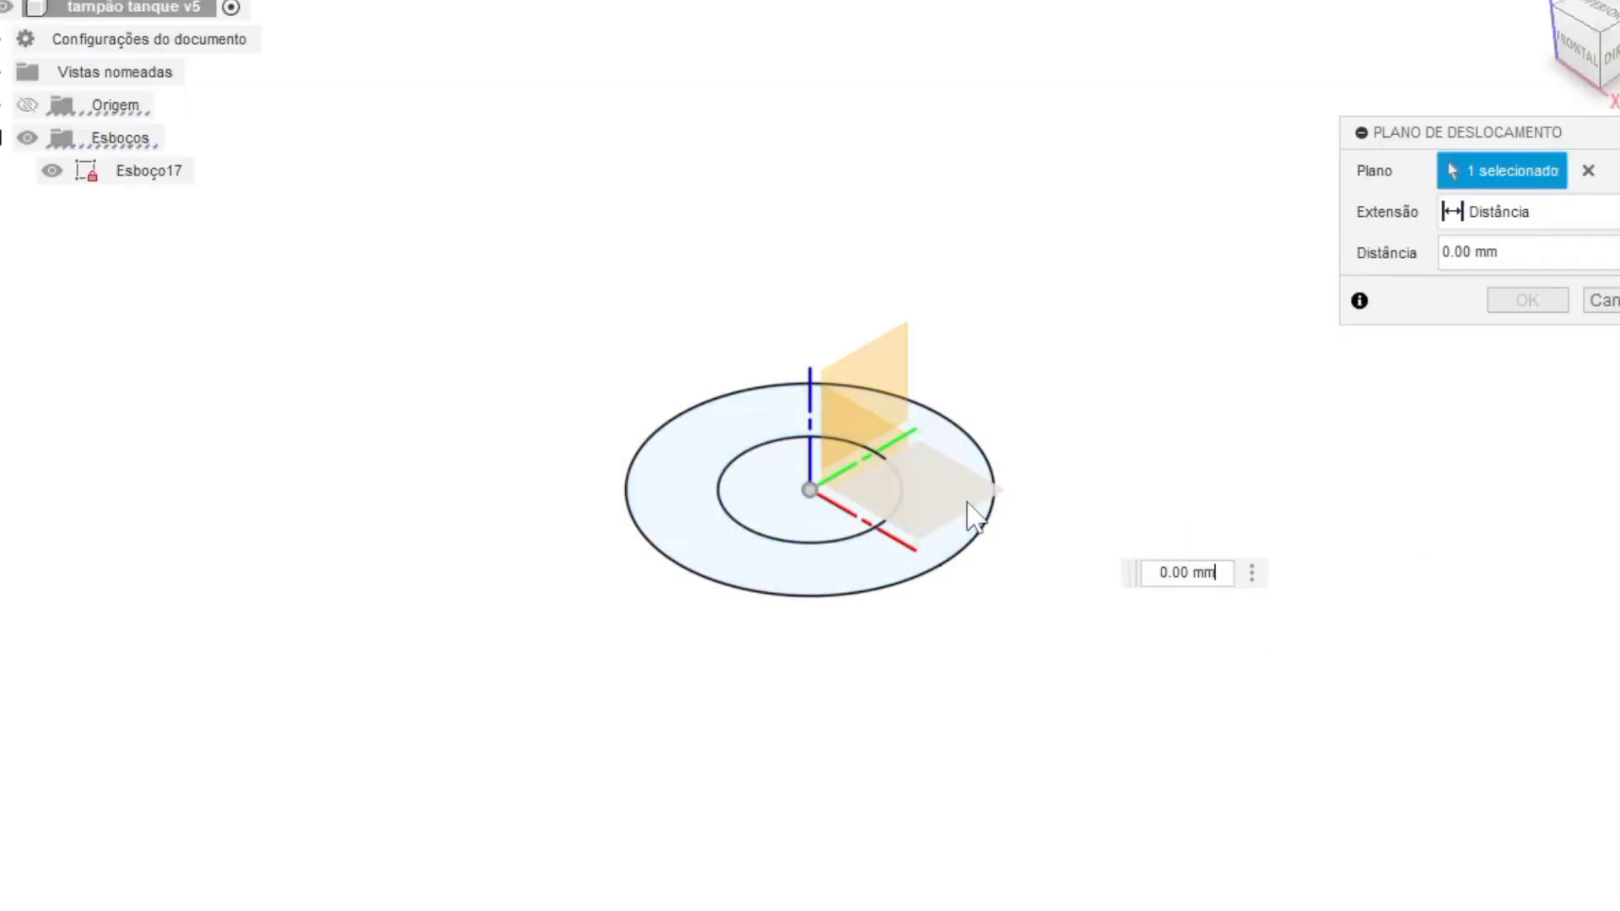
pyautogui.moveTo(951, 481); pyautogui.dragTo(958, 285)
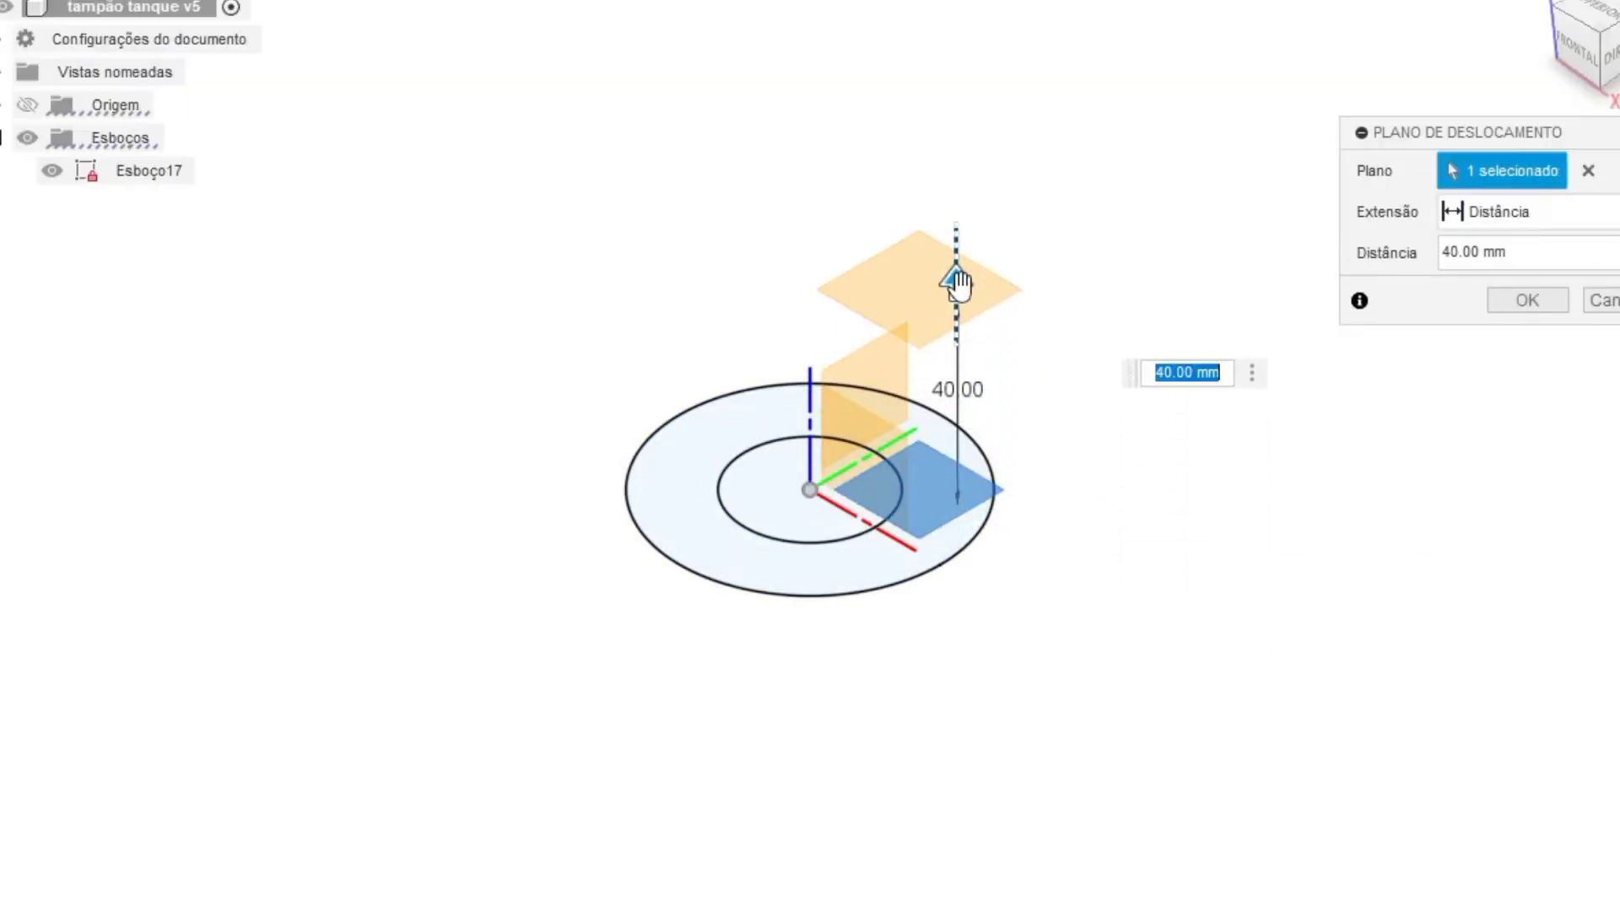
pyautogui.write('60')
pyautogui.press('Return')
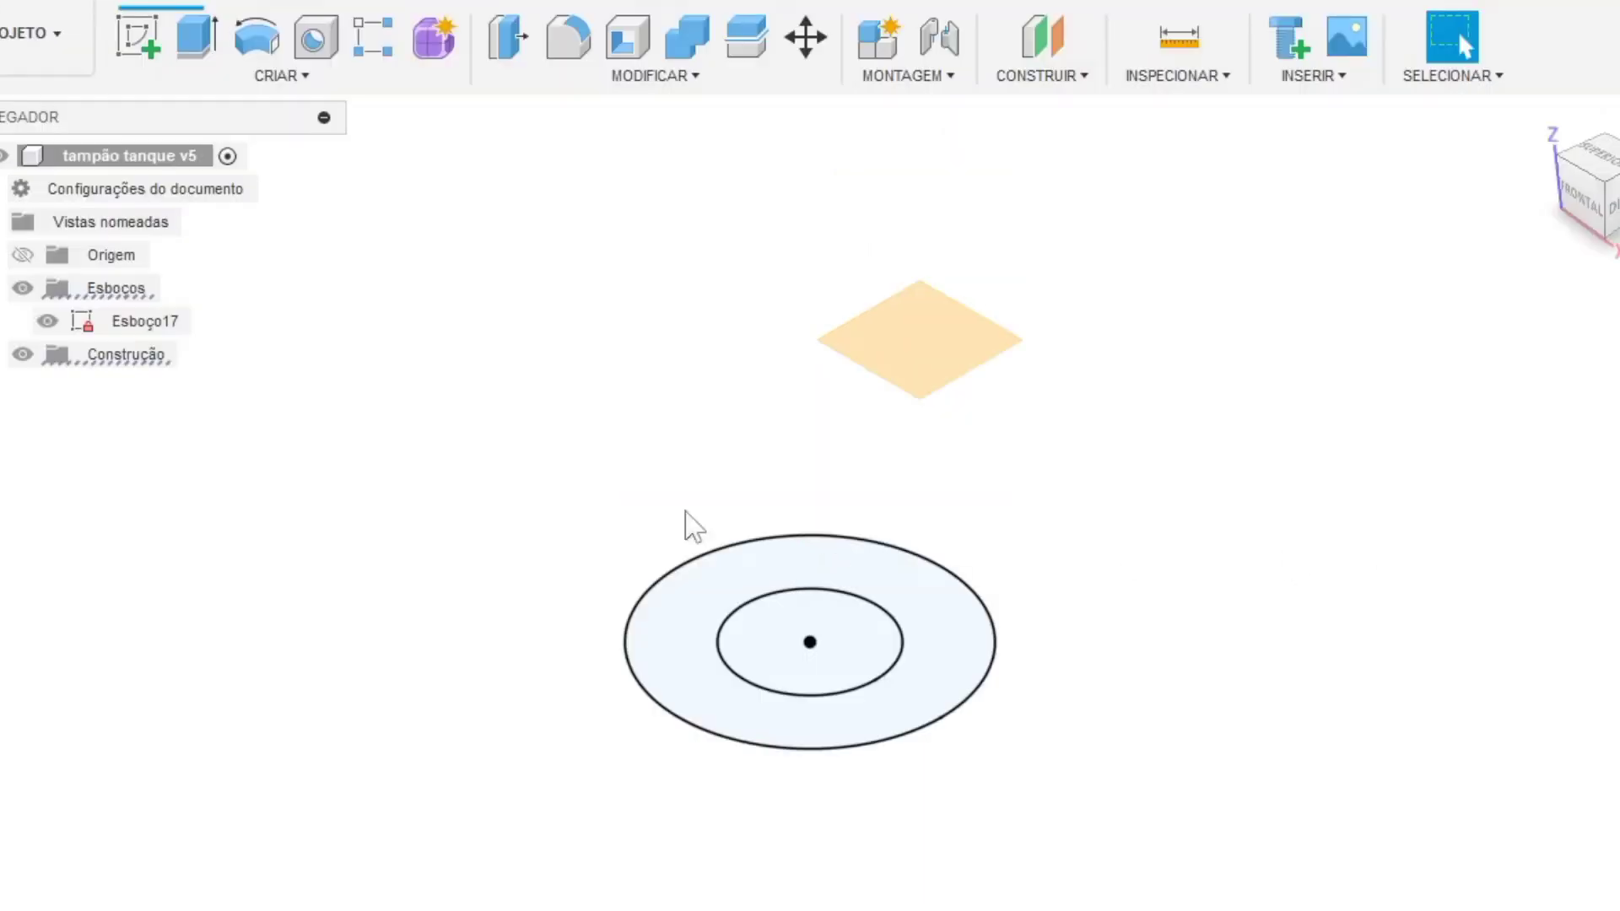
# Step: Start a sketch on the offset plane and draw a 60 x 60 mm centre rectangle at the origin
pyautogui.click(135, 52)
pyautogui.click(967, 341)
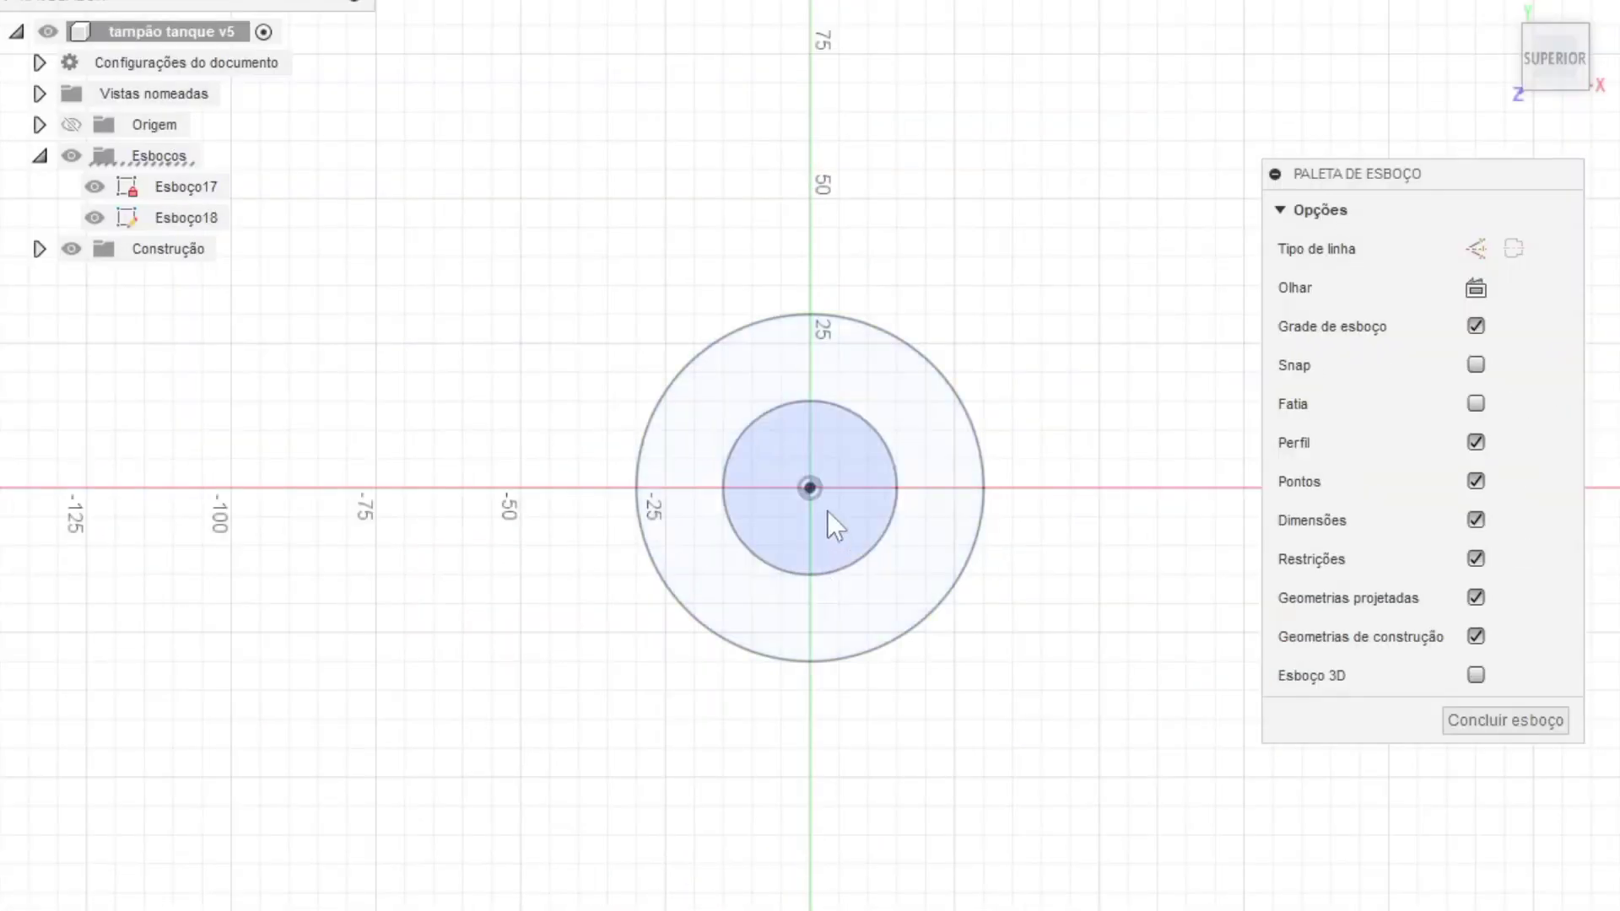
pyautogui.press('r')
pyautogui.click(810, 488)
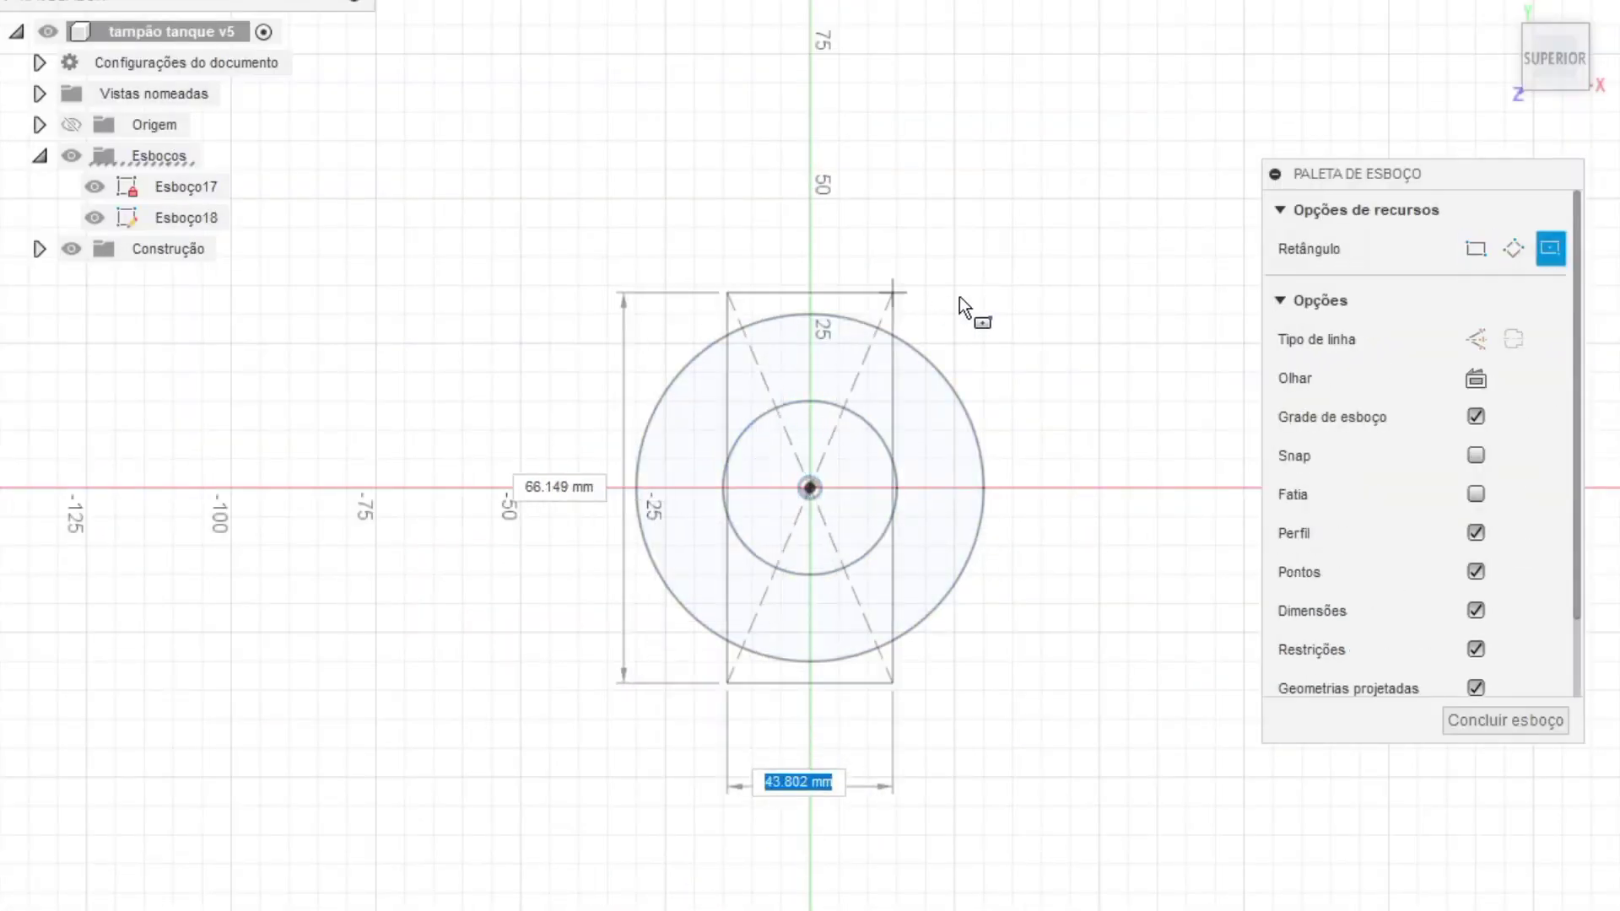
pyautogui.write('60')
pyautogui.press('Tab')
pyautogui.write('60')
pyautogui.press('Return')
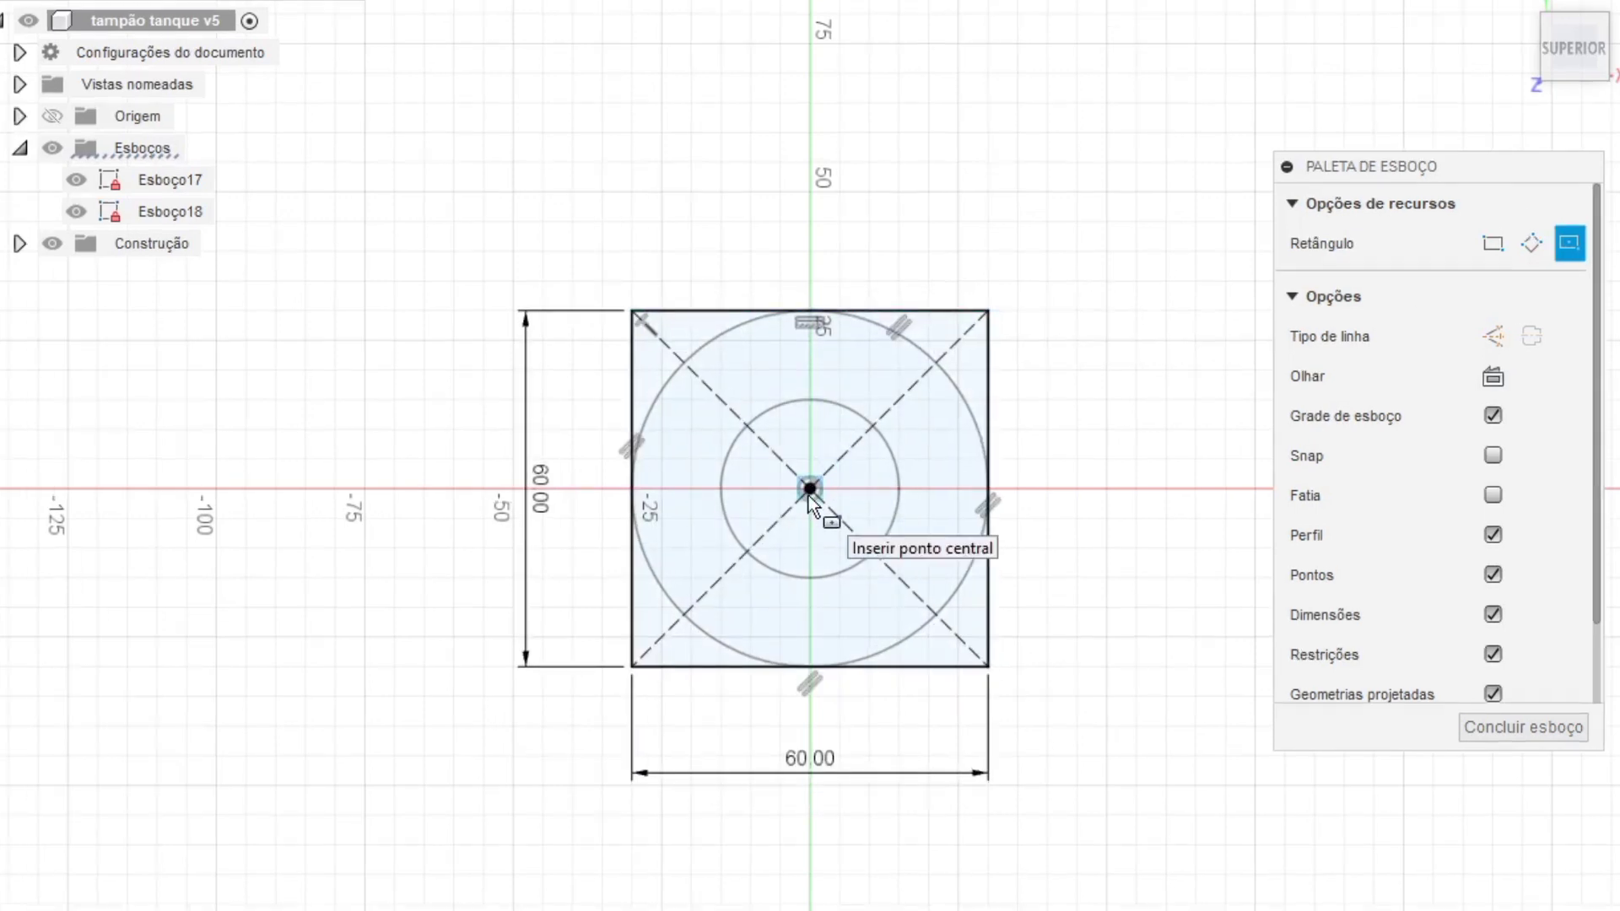
# Step: Add a concentric 30 x 30 mm centre rectangle inside the 60 mm square
pyautogui.click(808, 495)
pyautogui.write('30')
pyautogui.press('Tab')
pyautogui.write('30')
pyautogui.press('Return')
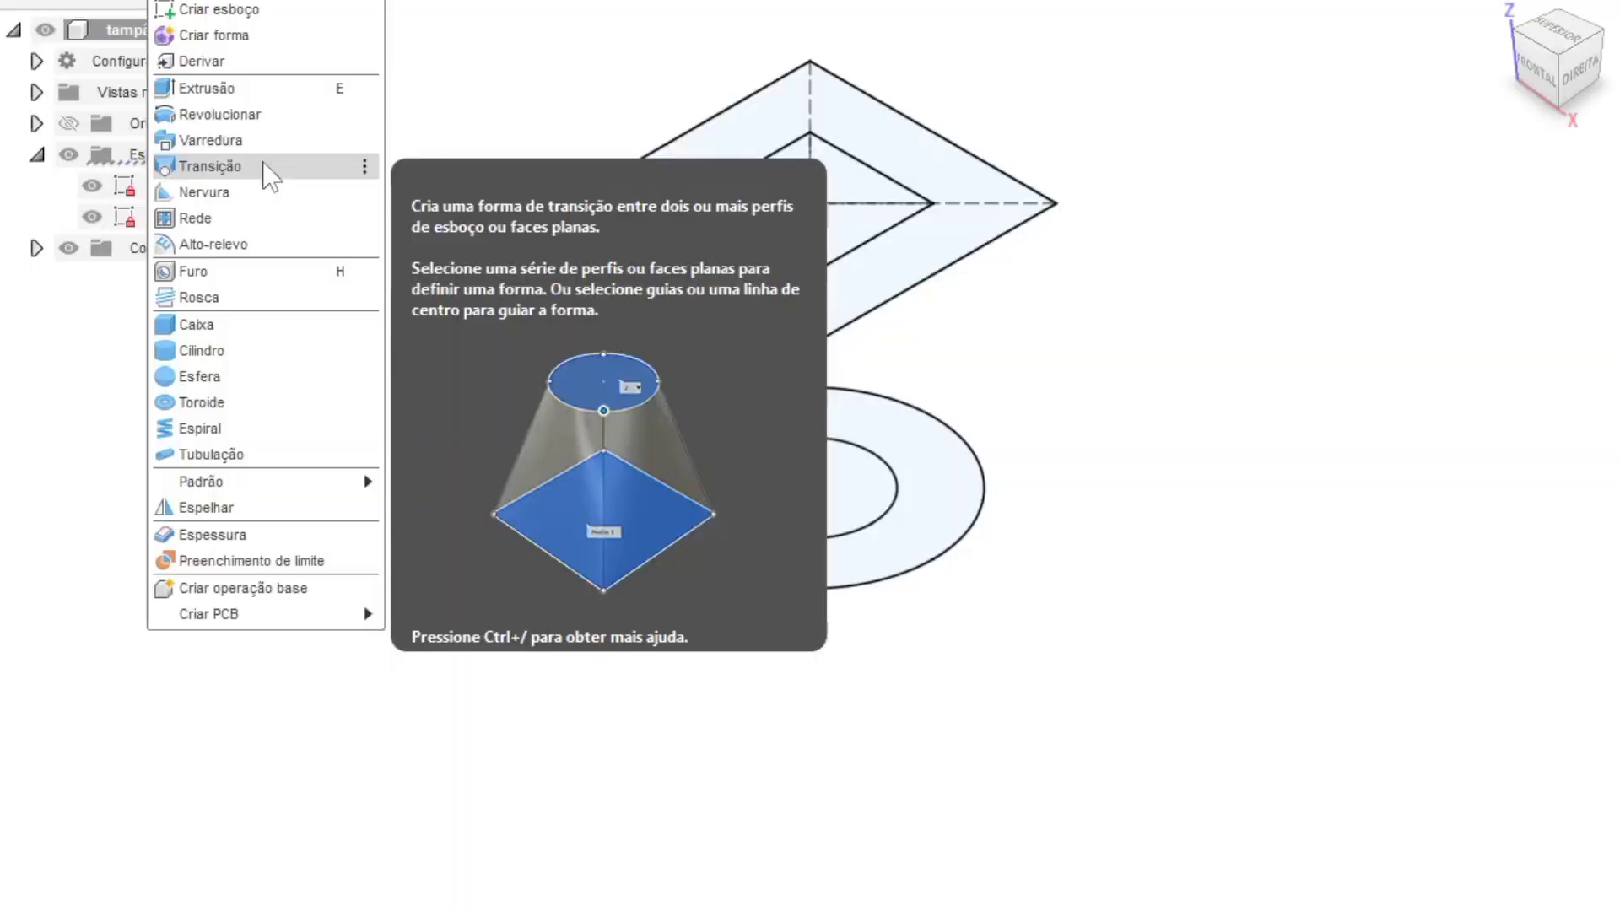
# Step: Loft a new body from the circular ring profile to the square frame profile on the offset plane
pyautogui.click(443, 199)
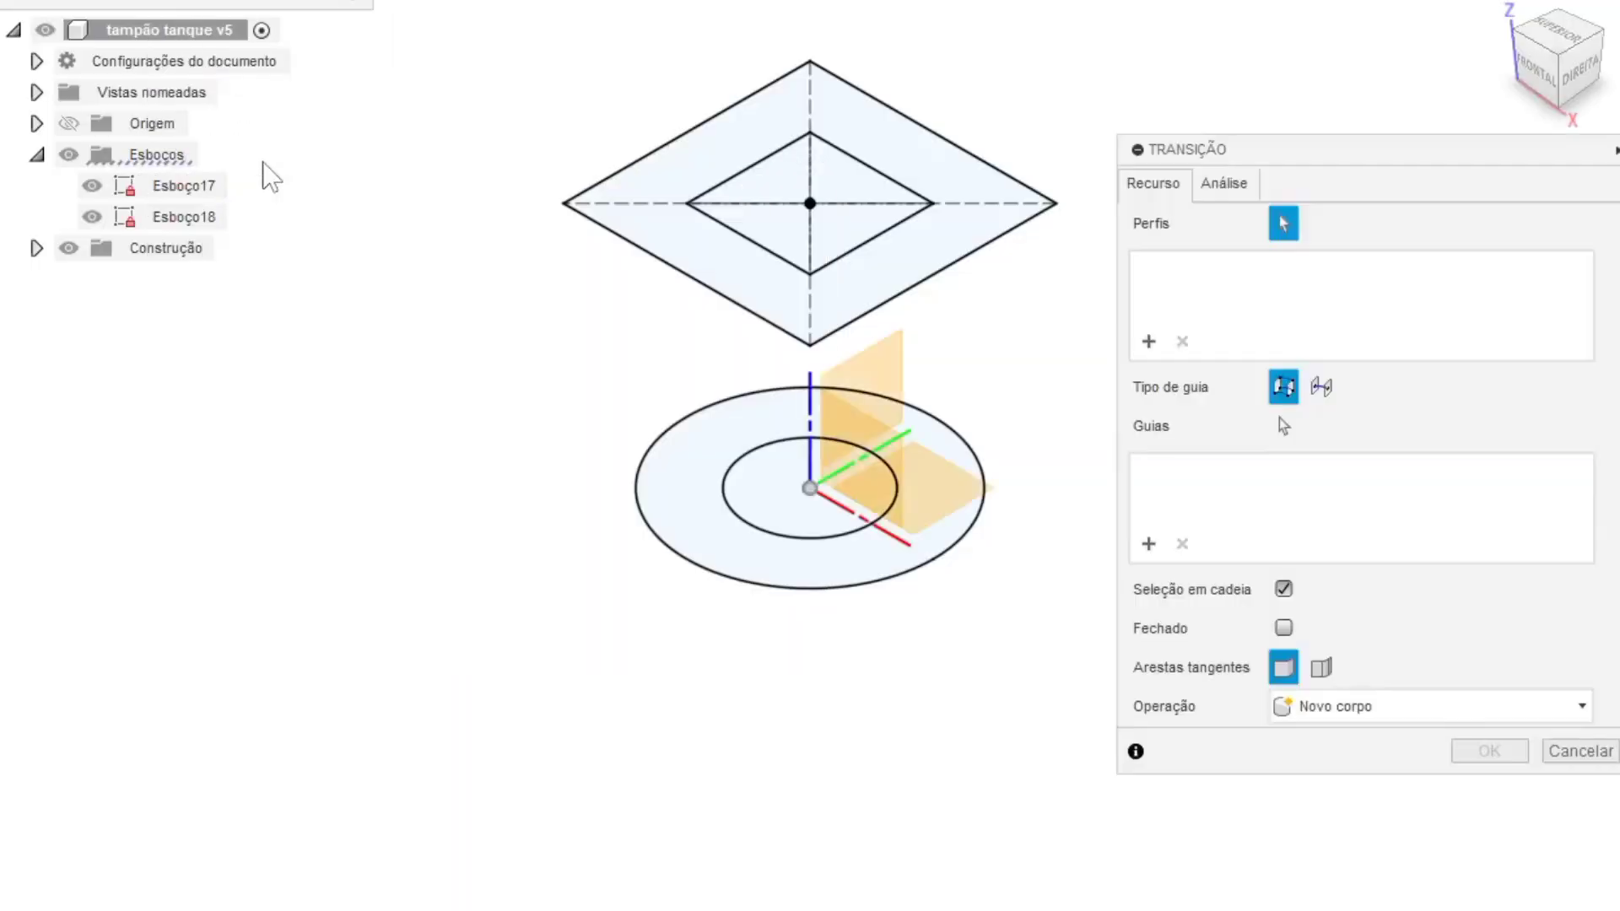
pyautogui.click(661, 504)
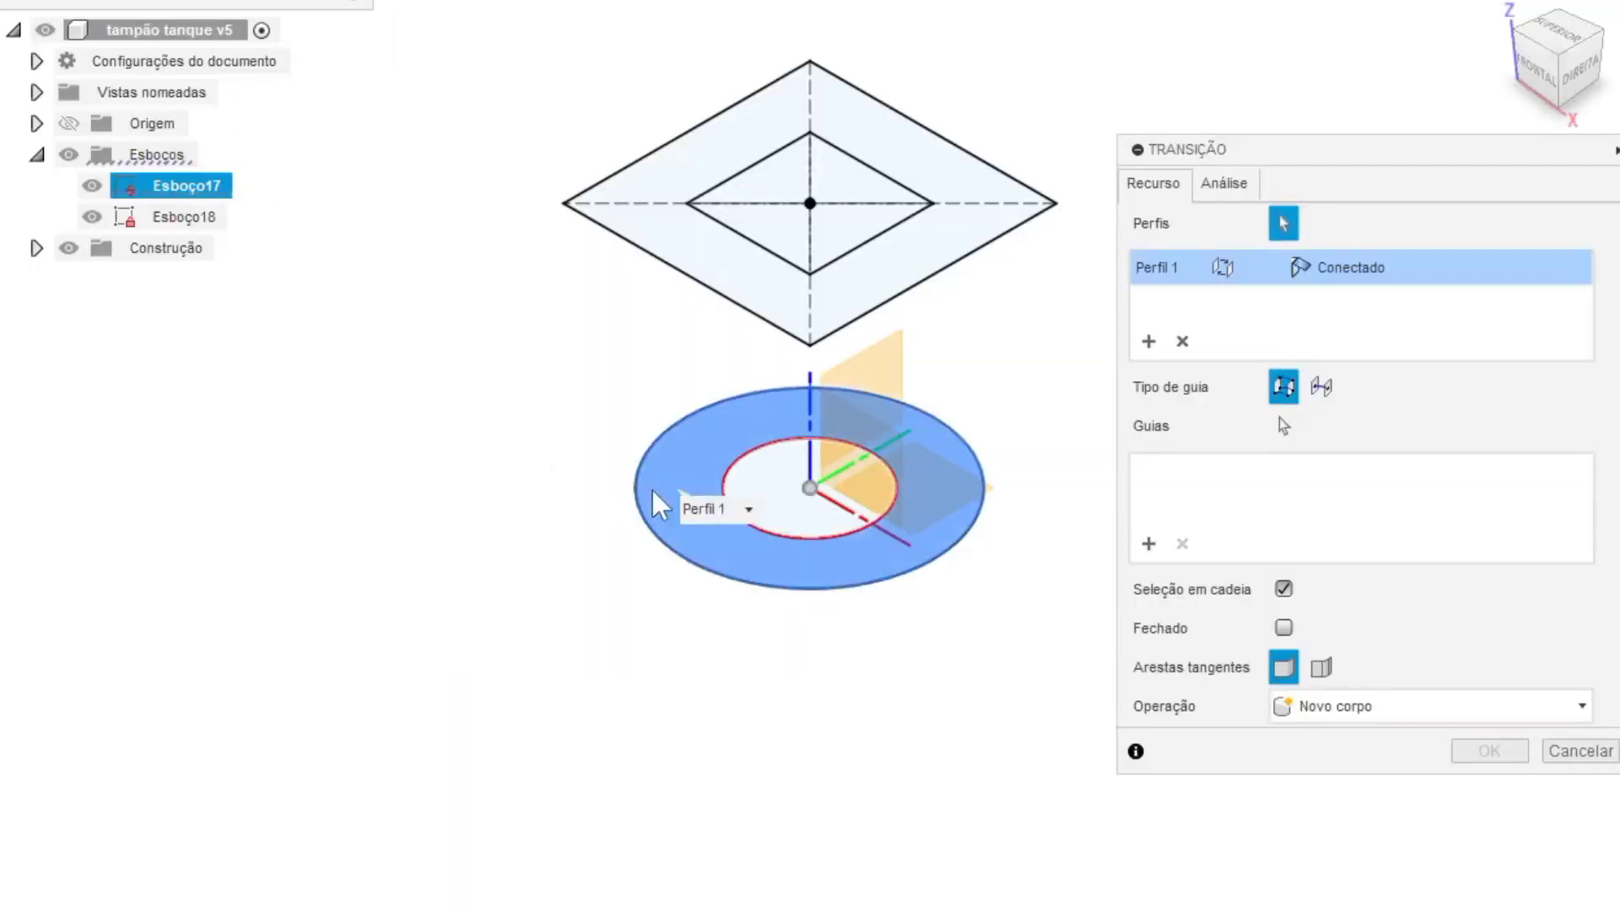
pyautogui.click(664, 222)
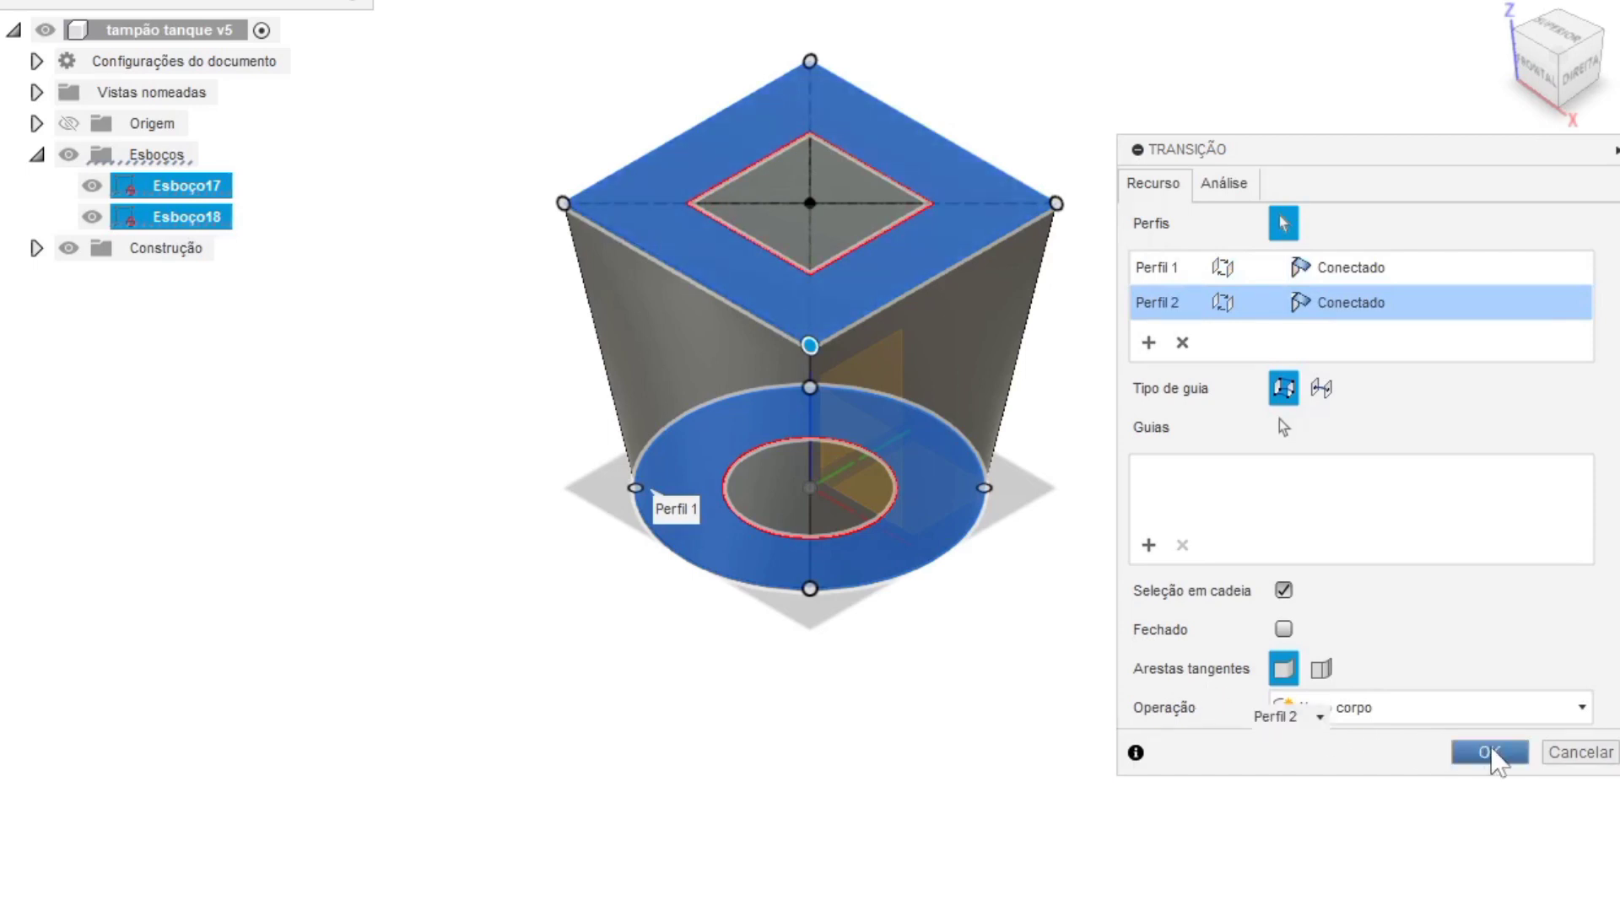
pyautogui.click(1491, 752)
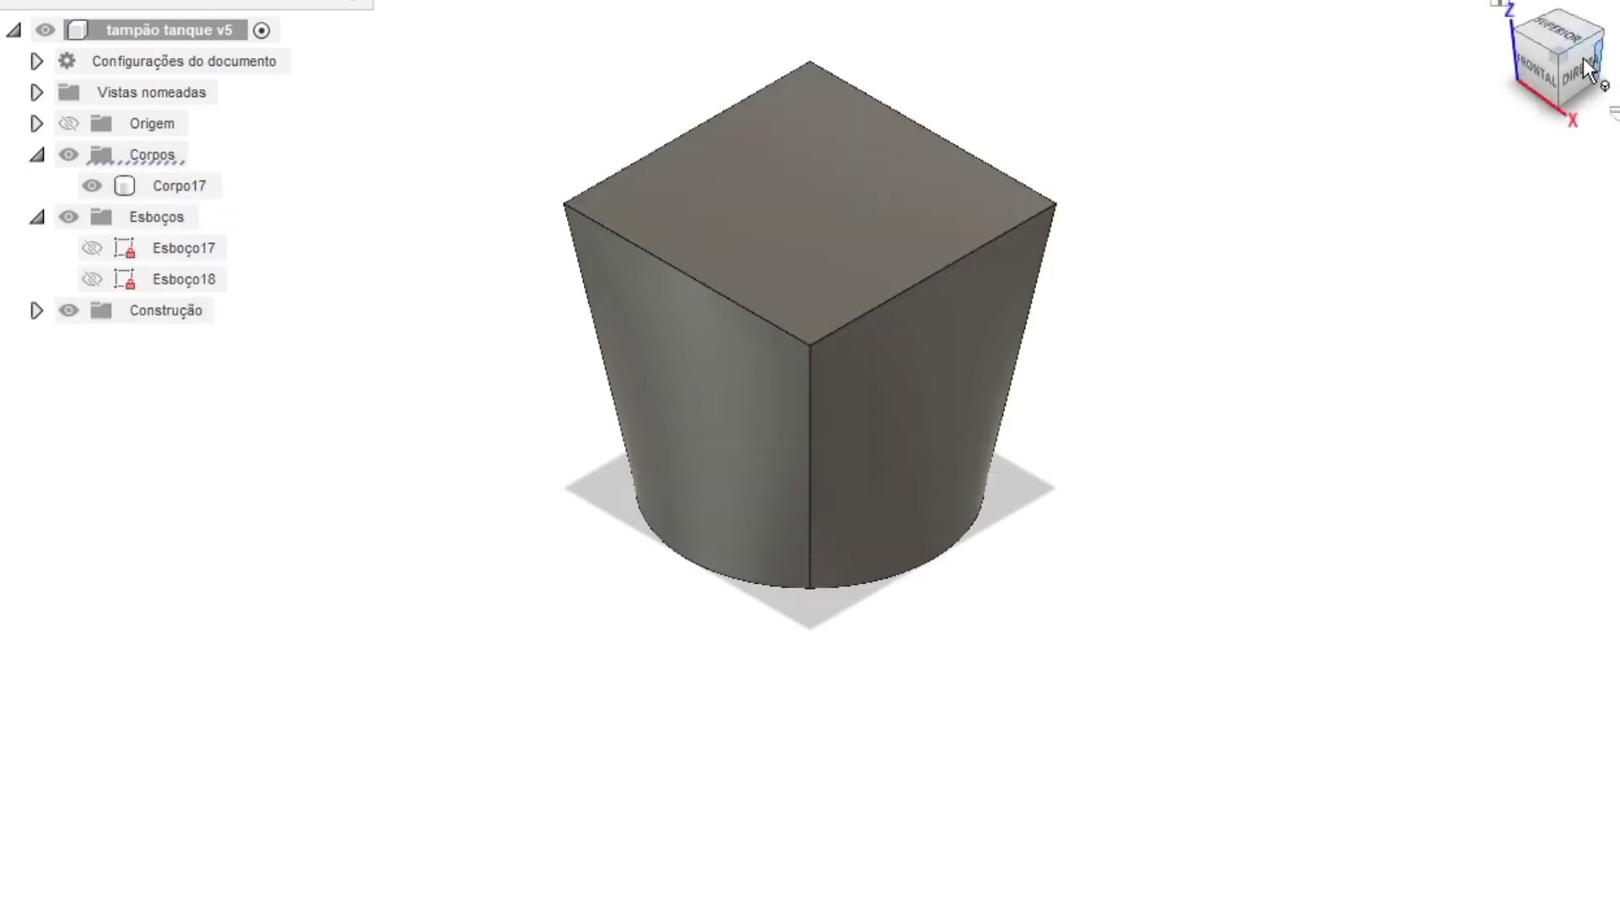
# Step: Show both sketches and cut the body with a loft from the inner square to the inner circle
pyautogui.moveTo(1568, 66)
pyautogui.mouseDown()
pyautogui.moveTo(1557, 26)
pyautogui.moveTo(1595, 59)
pyautogui.moveTo(1591, 80)
pyautogui.moveTo(1594, 68)
pyautogui.mouseUp()
pyautogui.click(91, 280)
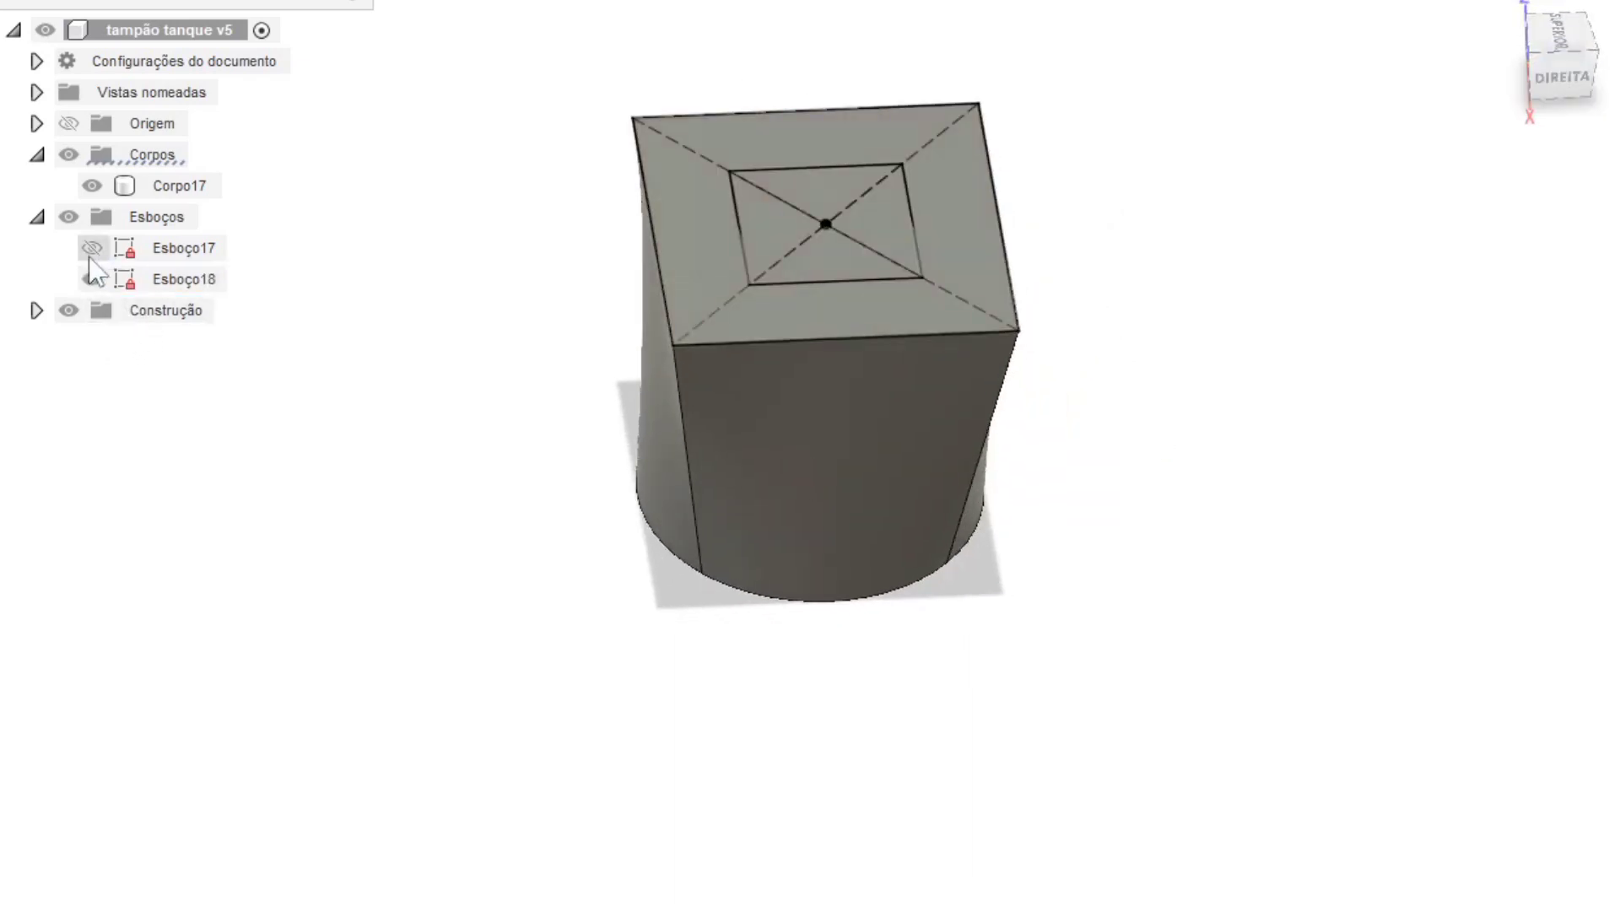
pyautogui.click(91, 248)
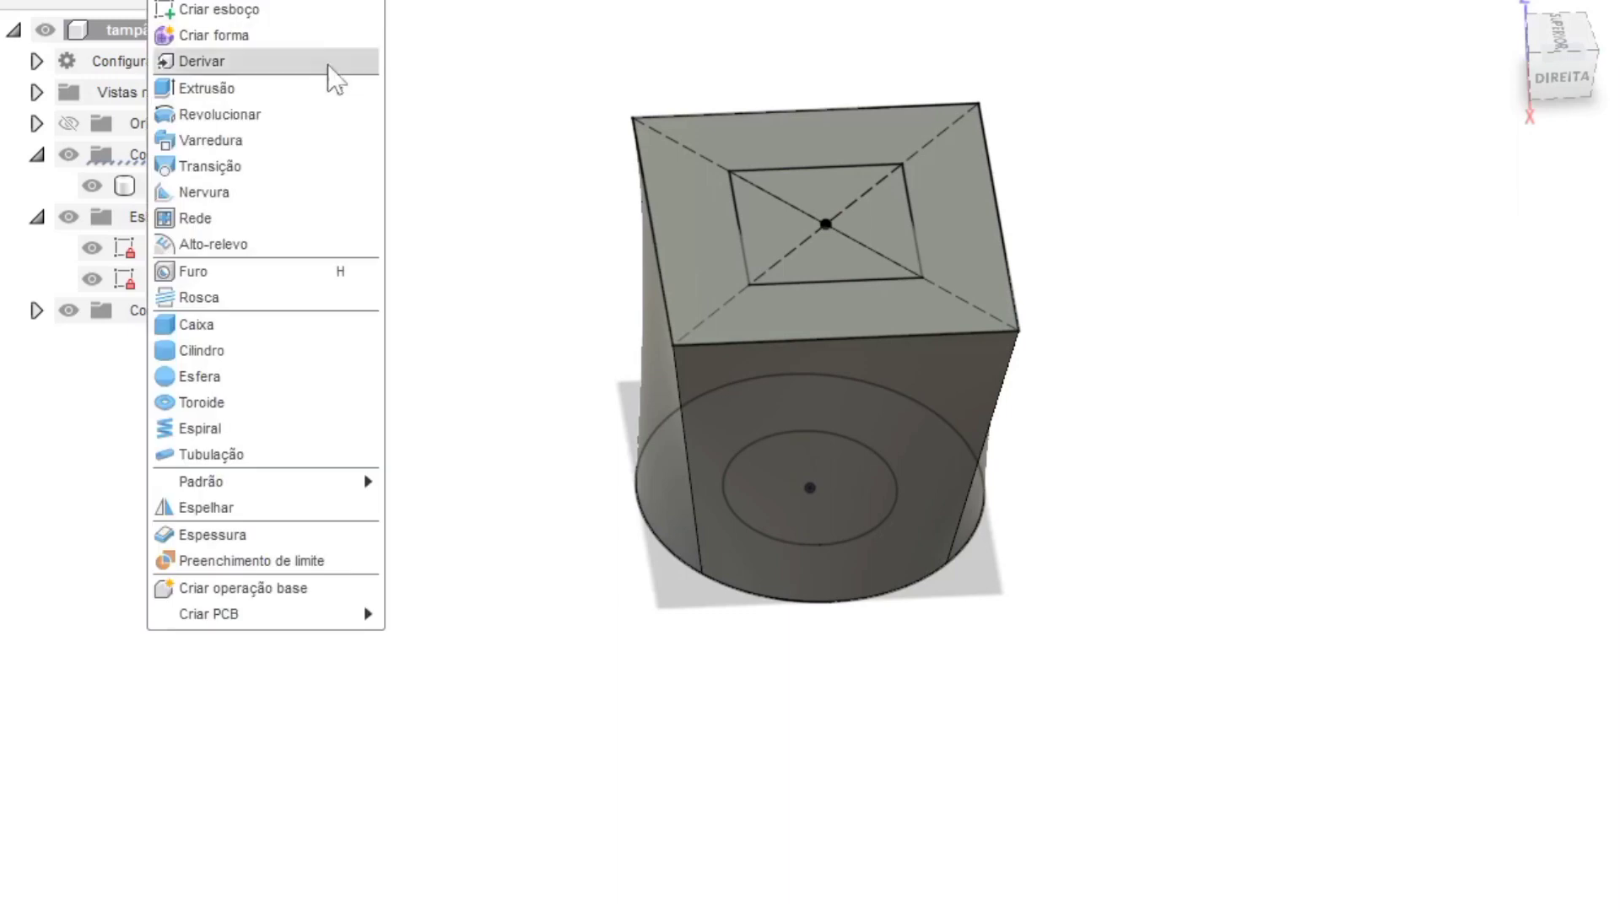
pyautogui.click(238, 166)
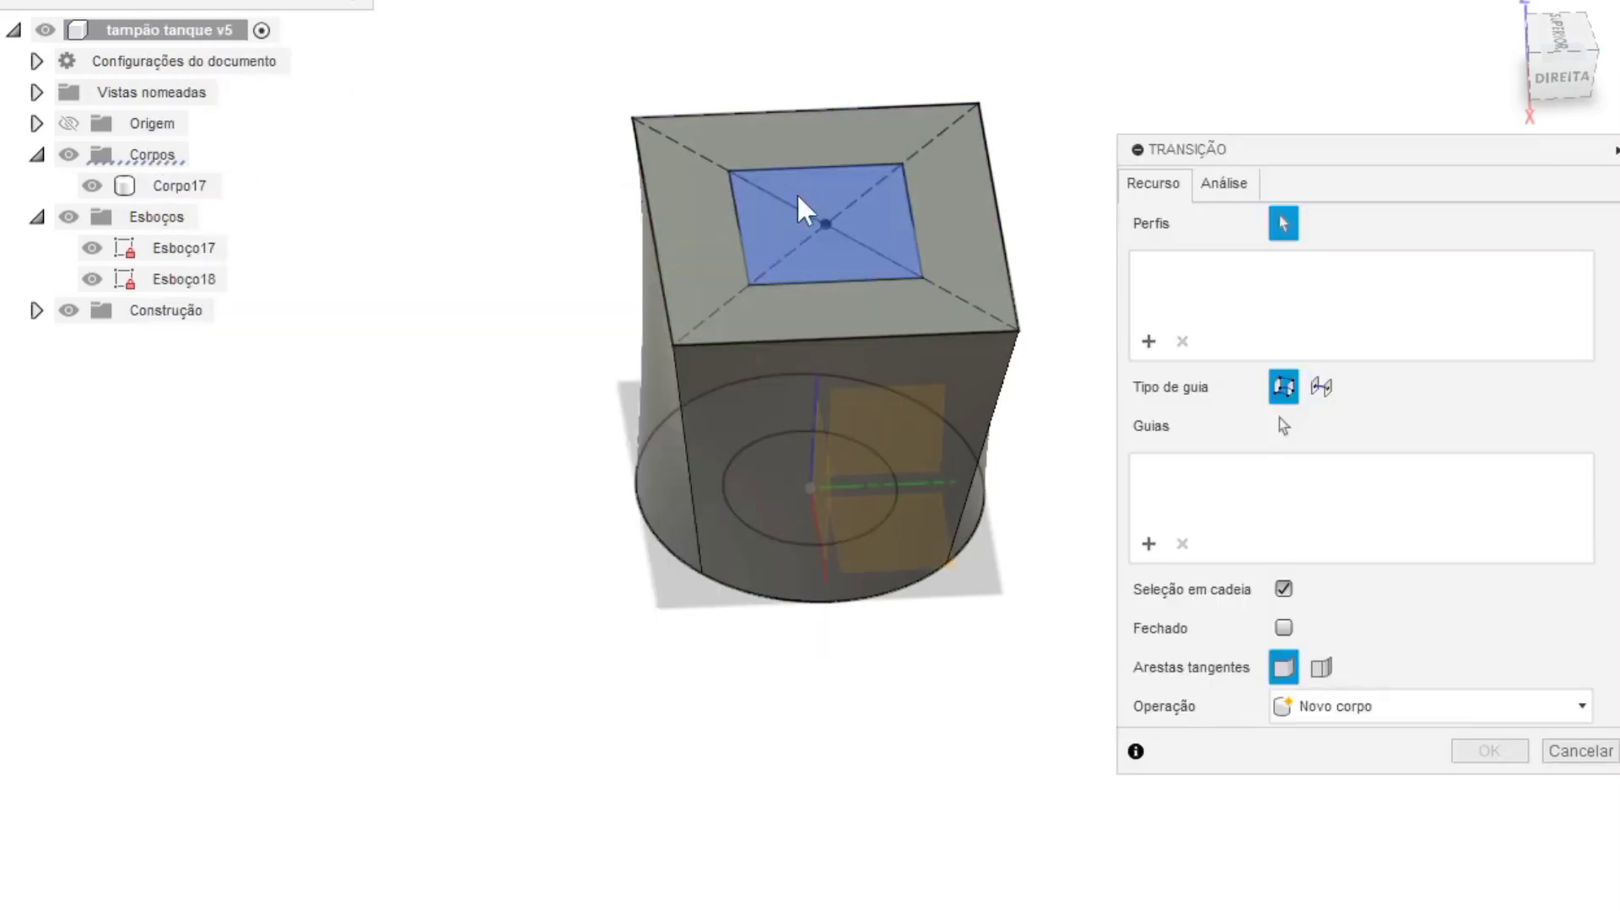
pyautogui.click(835, 186)
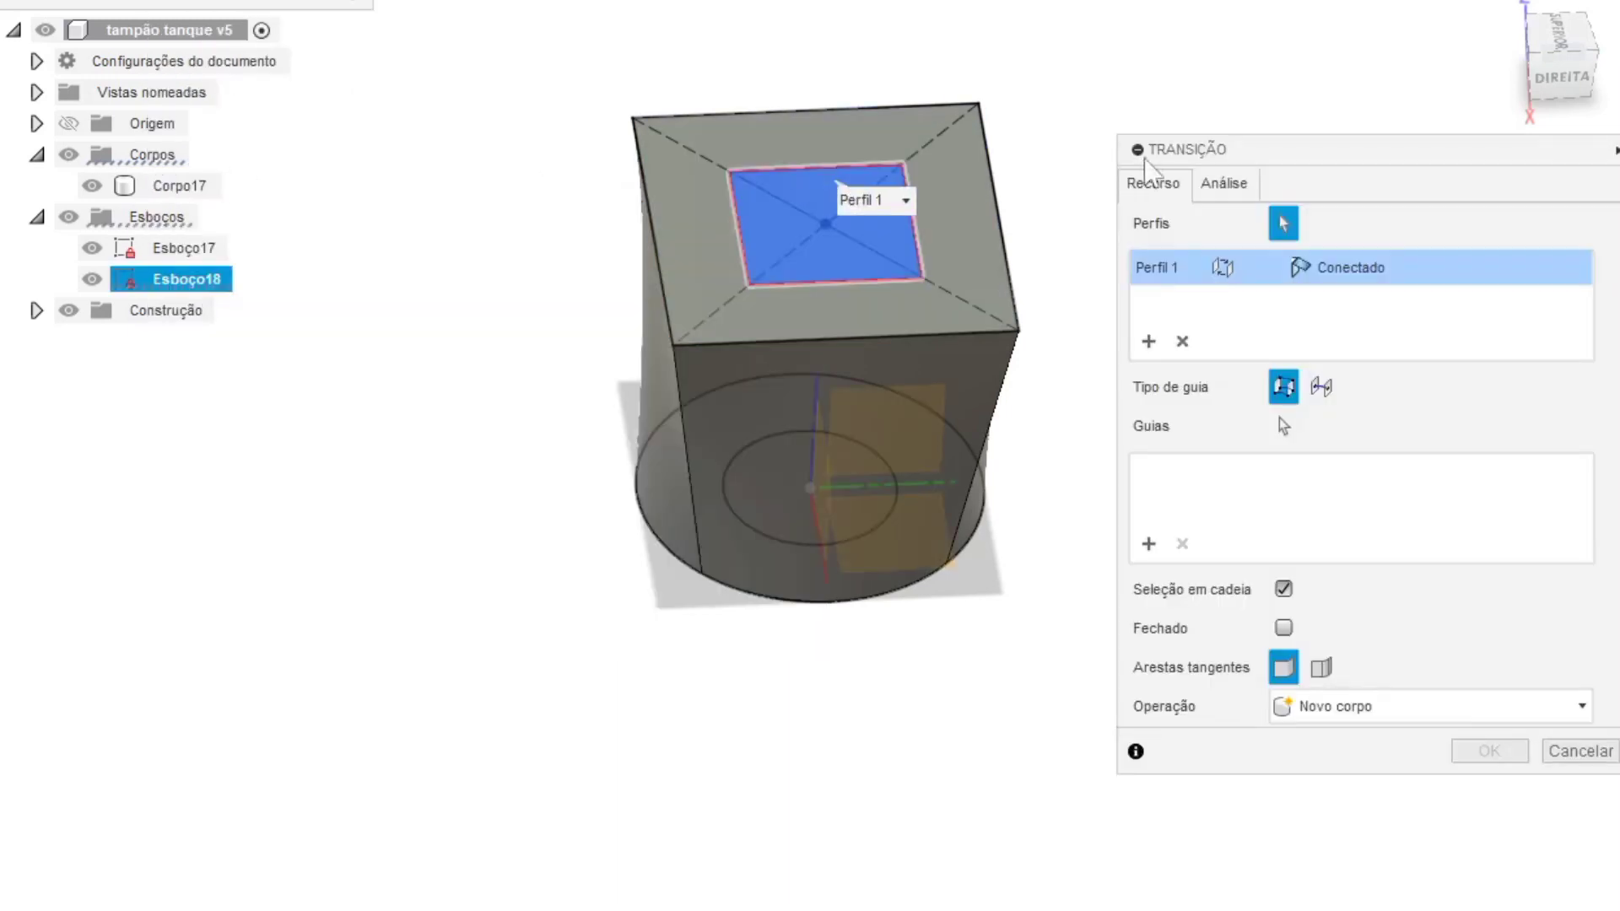
pyautogui.click(1549, 61)
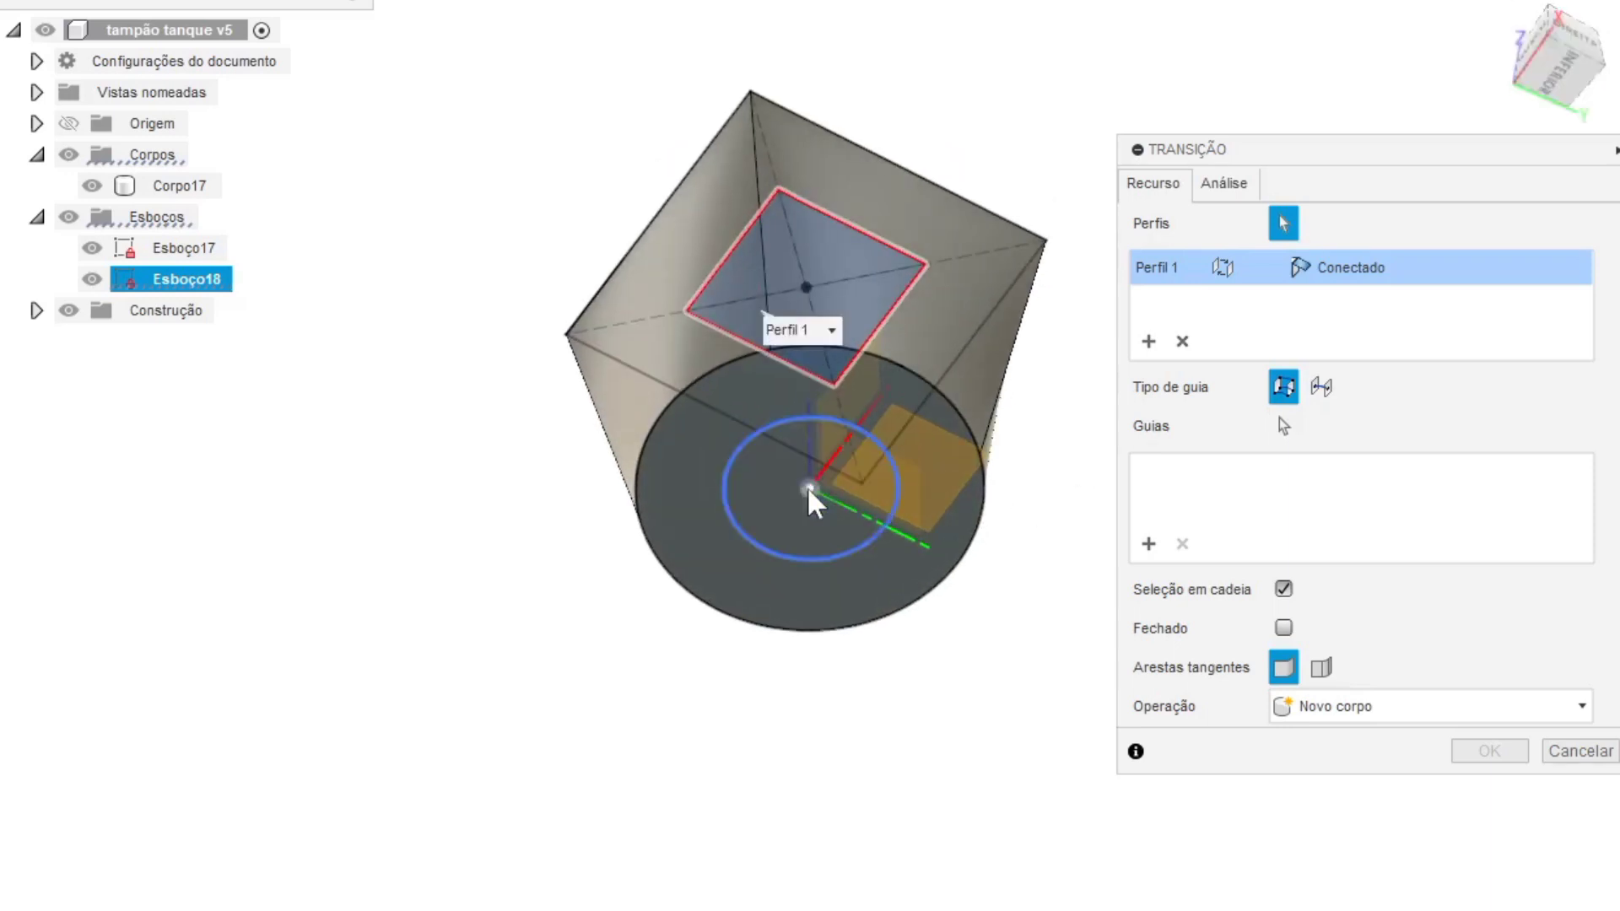
pyautogui.click(789, 498)
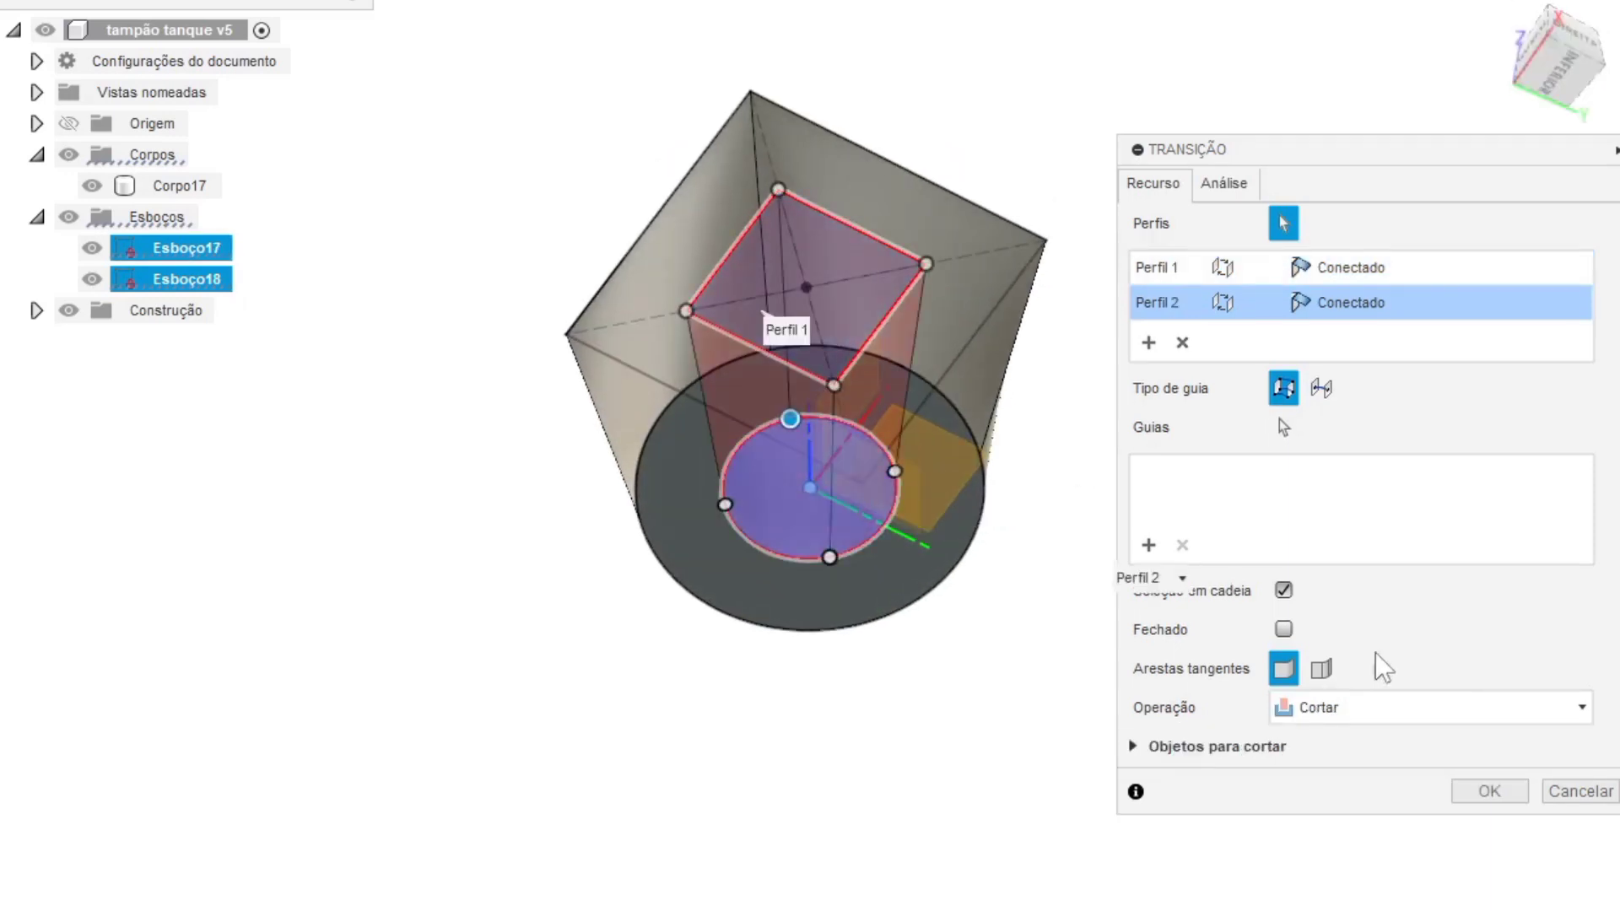
pyautogui.click(1490, 790)
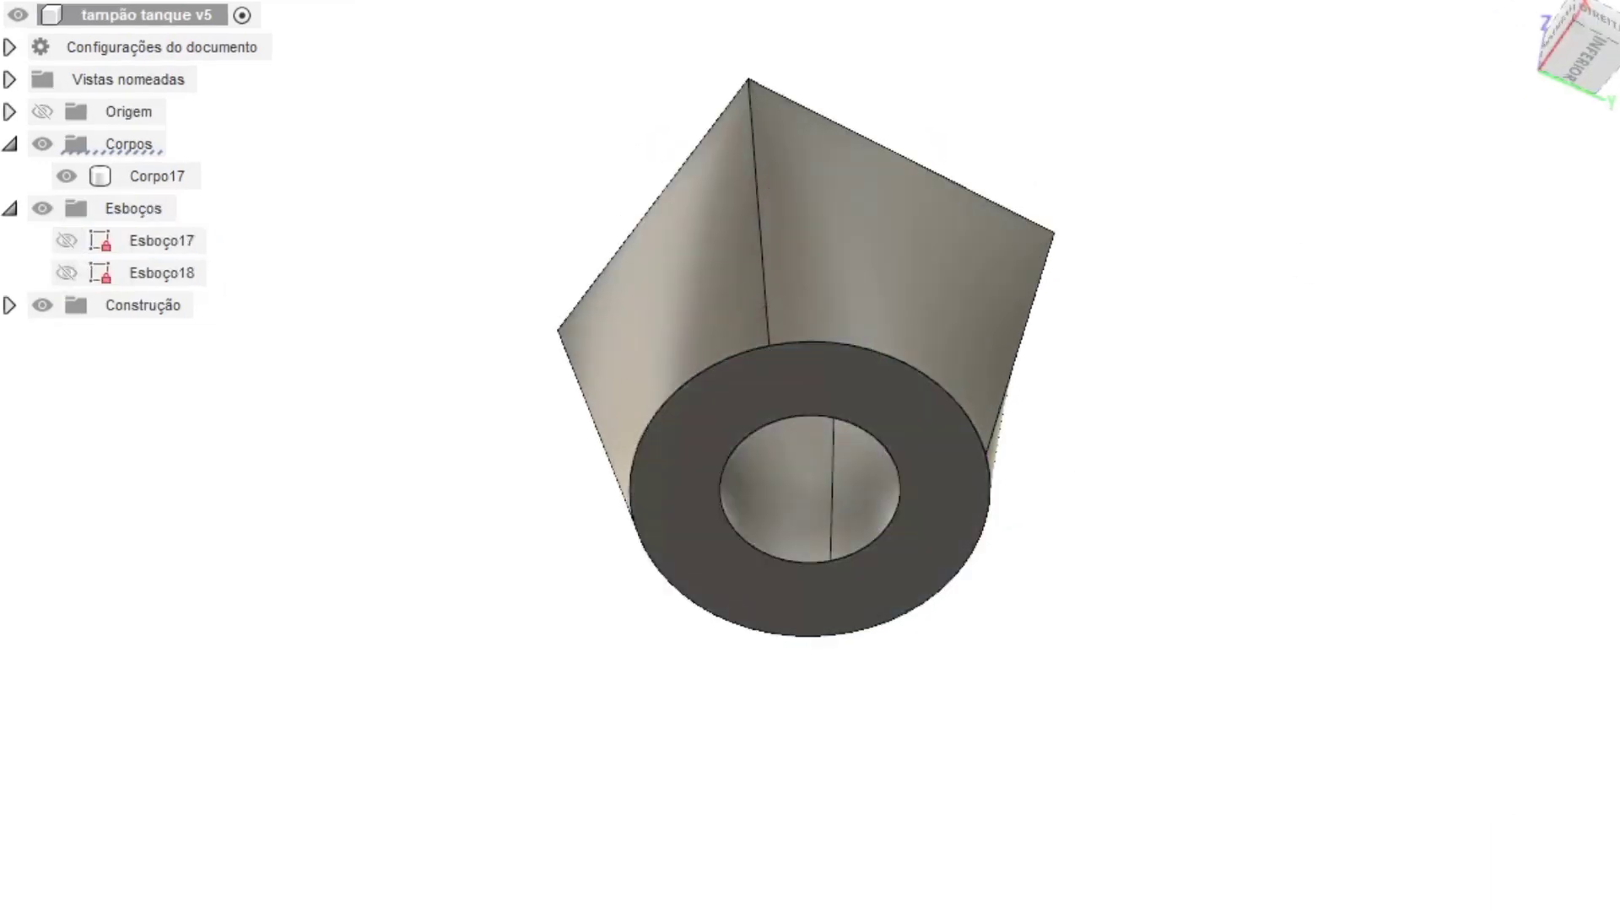
# Step: Expand the construction folder and toggle the offset plane's visibility to compare the model with and without it
pyautogui.keyDown('shift'); pyautogui.moveTo(810, 470); pyautogui.dragTo(1359, 278, button='middle'); pyautogui.keyUp('shift')
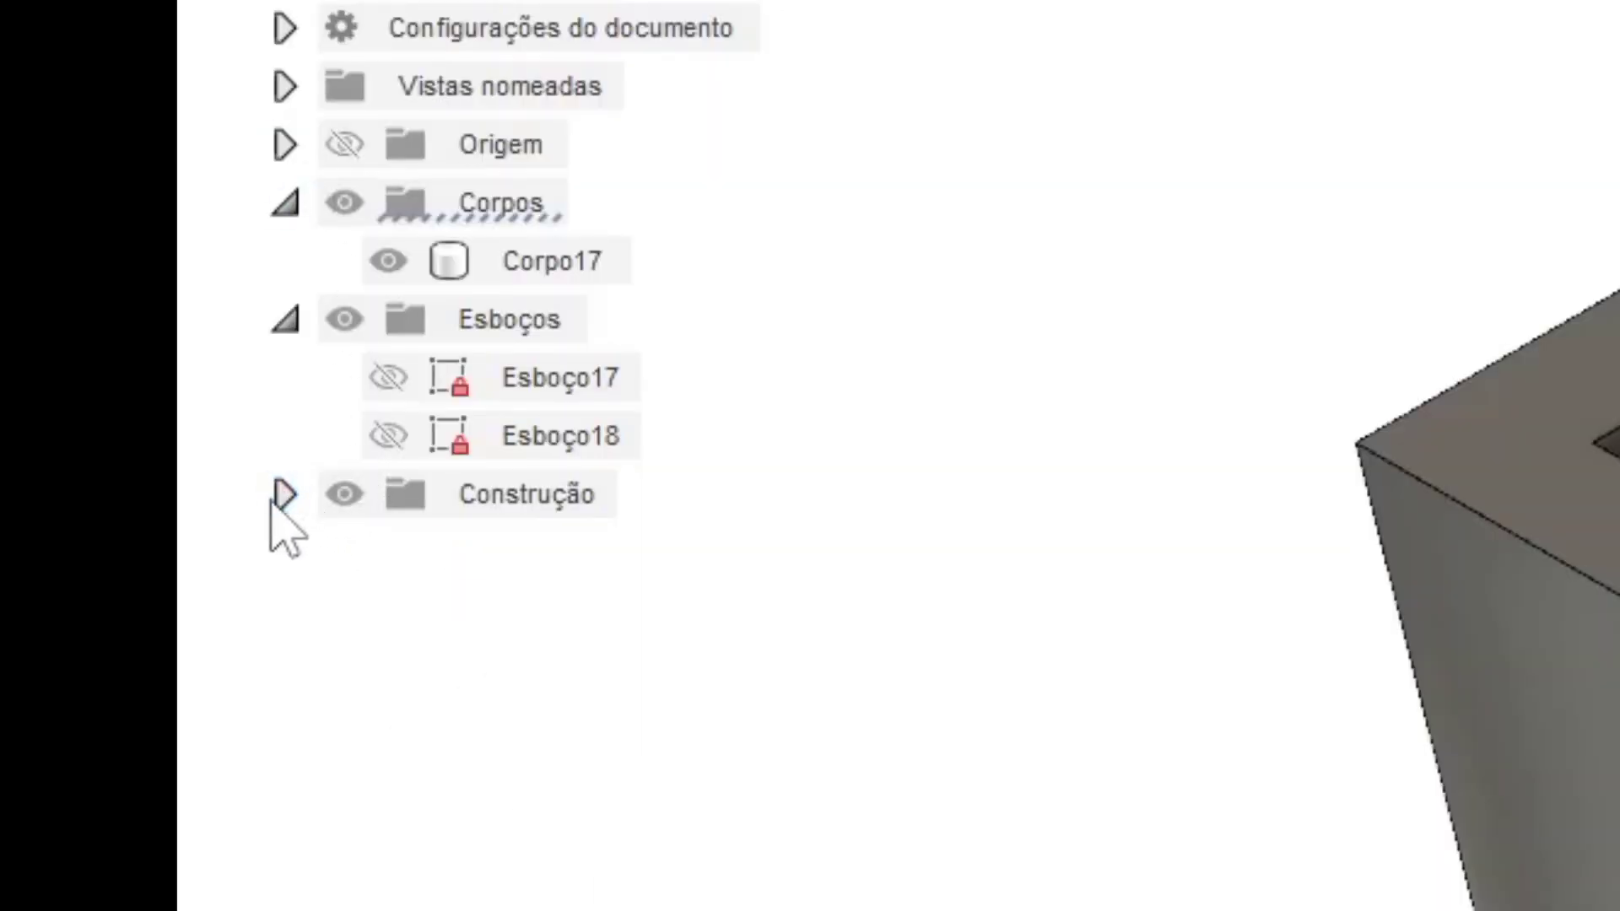
pyautogui.click(285, 495)
pyautogui.click(390, 555)
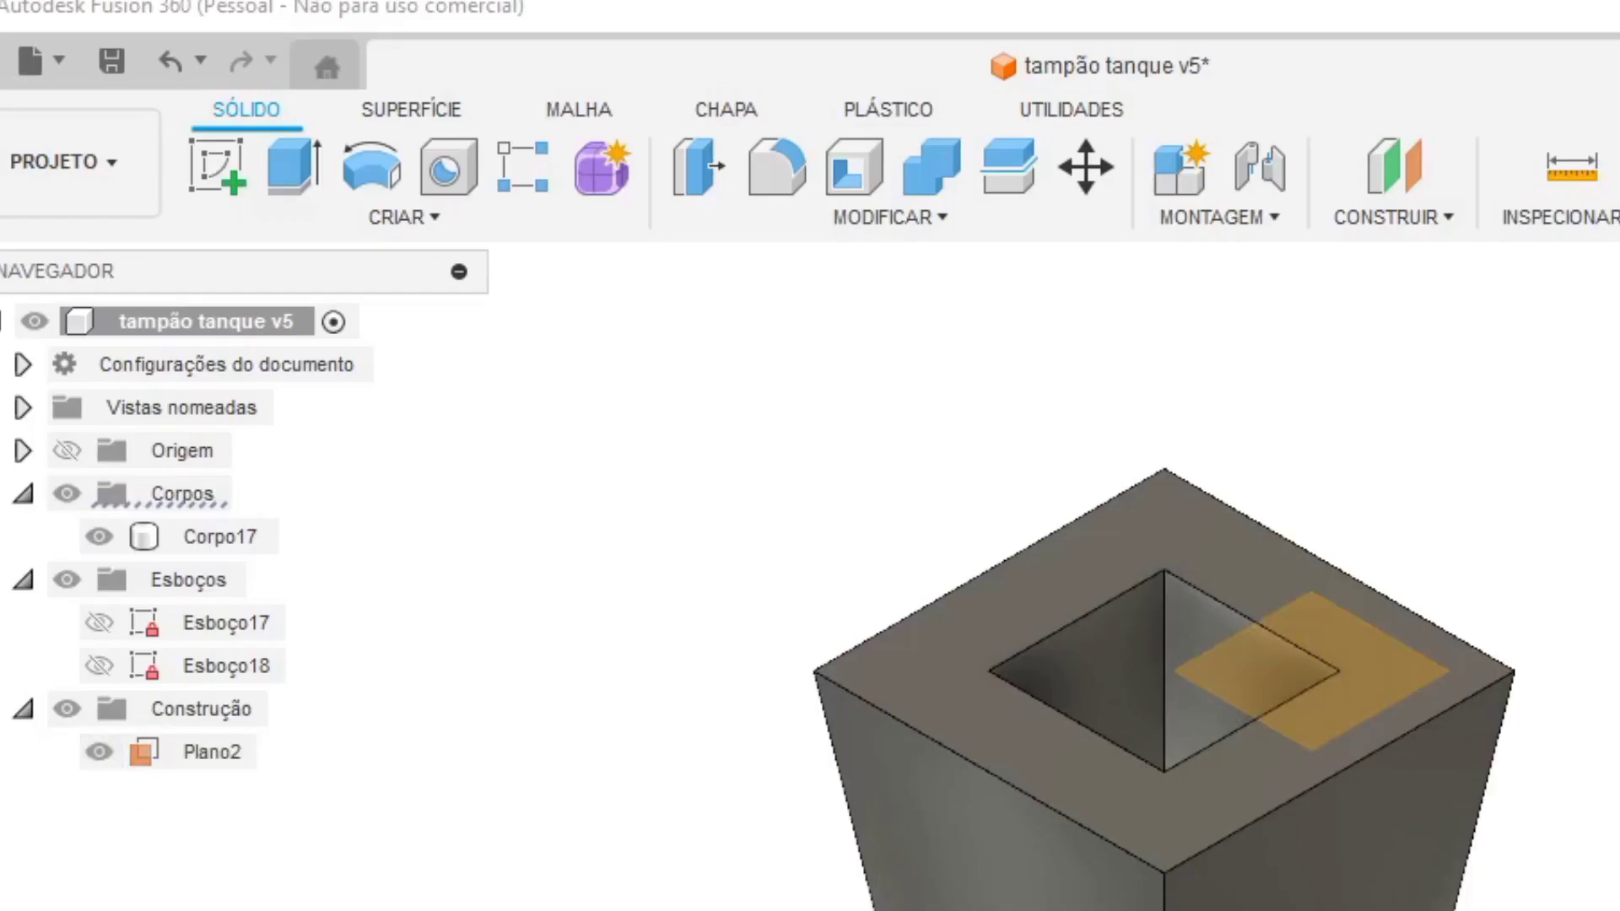
pyautogui.click(112, 755)
pyautogui.click(99, 752)
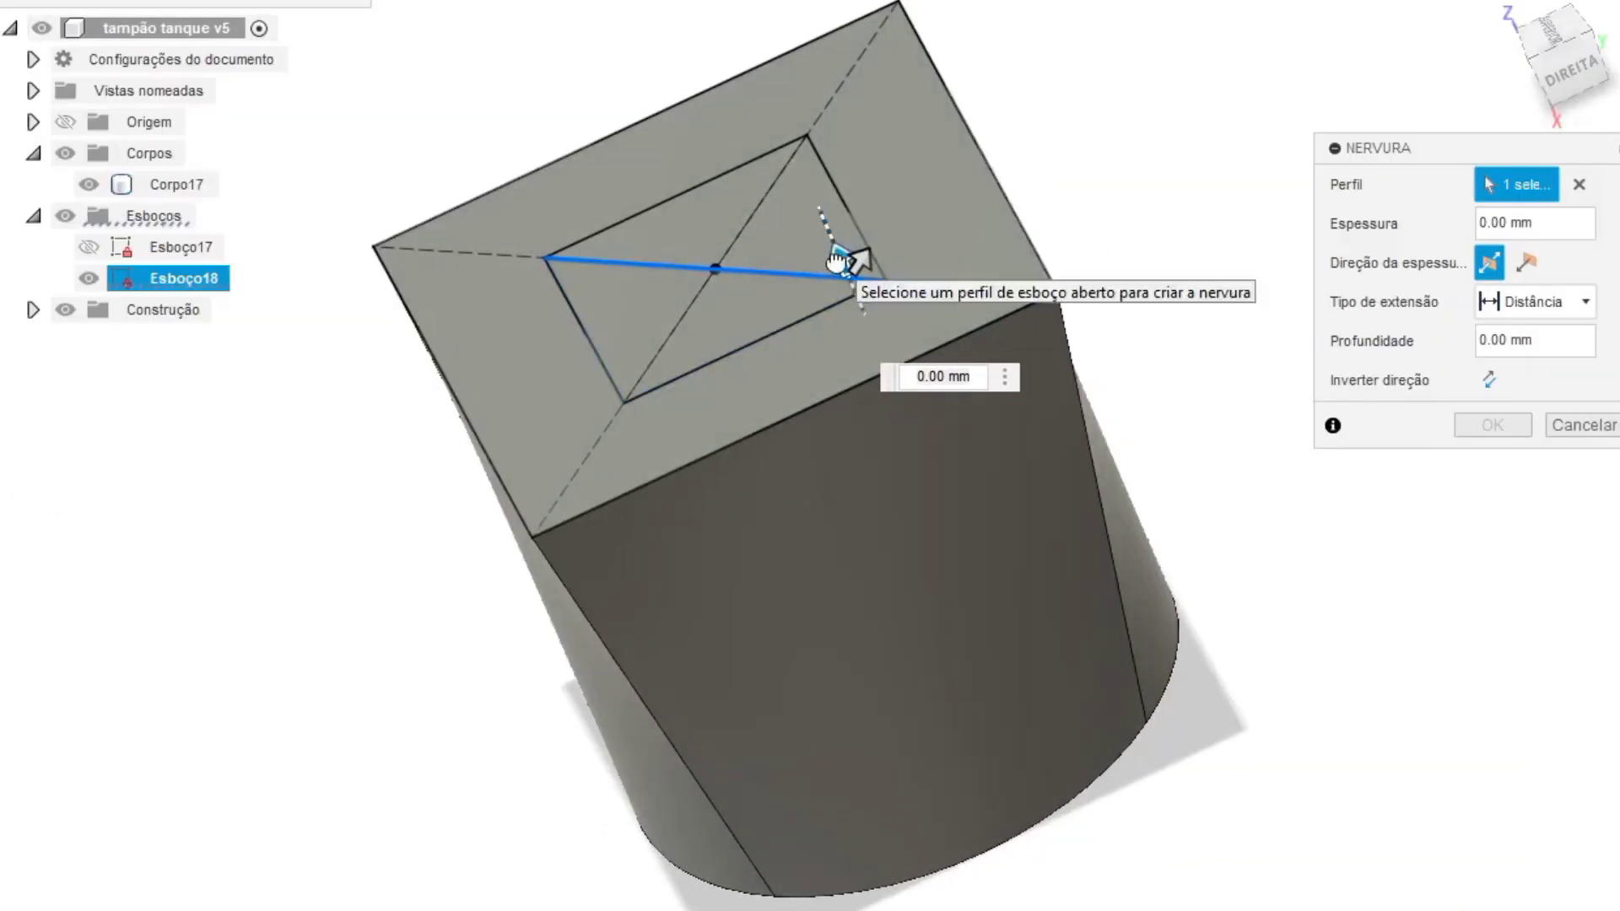
# Step: Try a 10 mm thick, 10 mm deep rib and a 30 mm thick, 10 mm deep web on the inner square's diagonals
pyautogui.moveTo(843, 253); pyautogui.dragTo(896, 213)
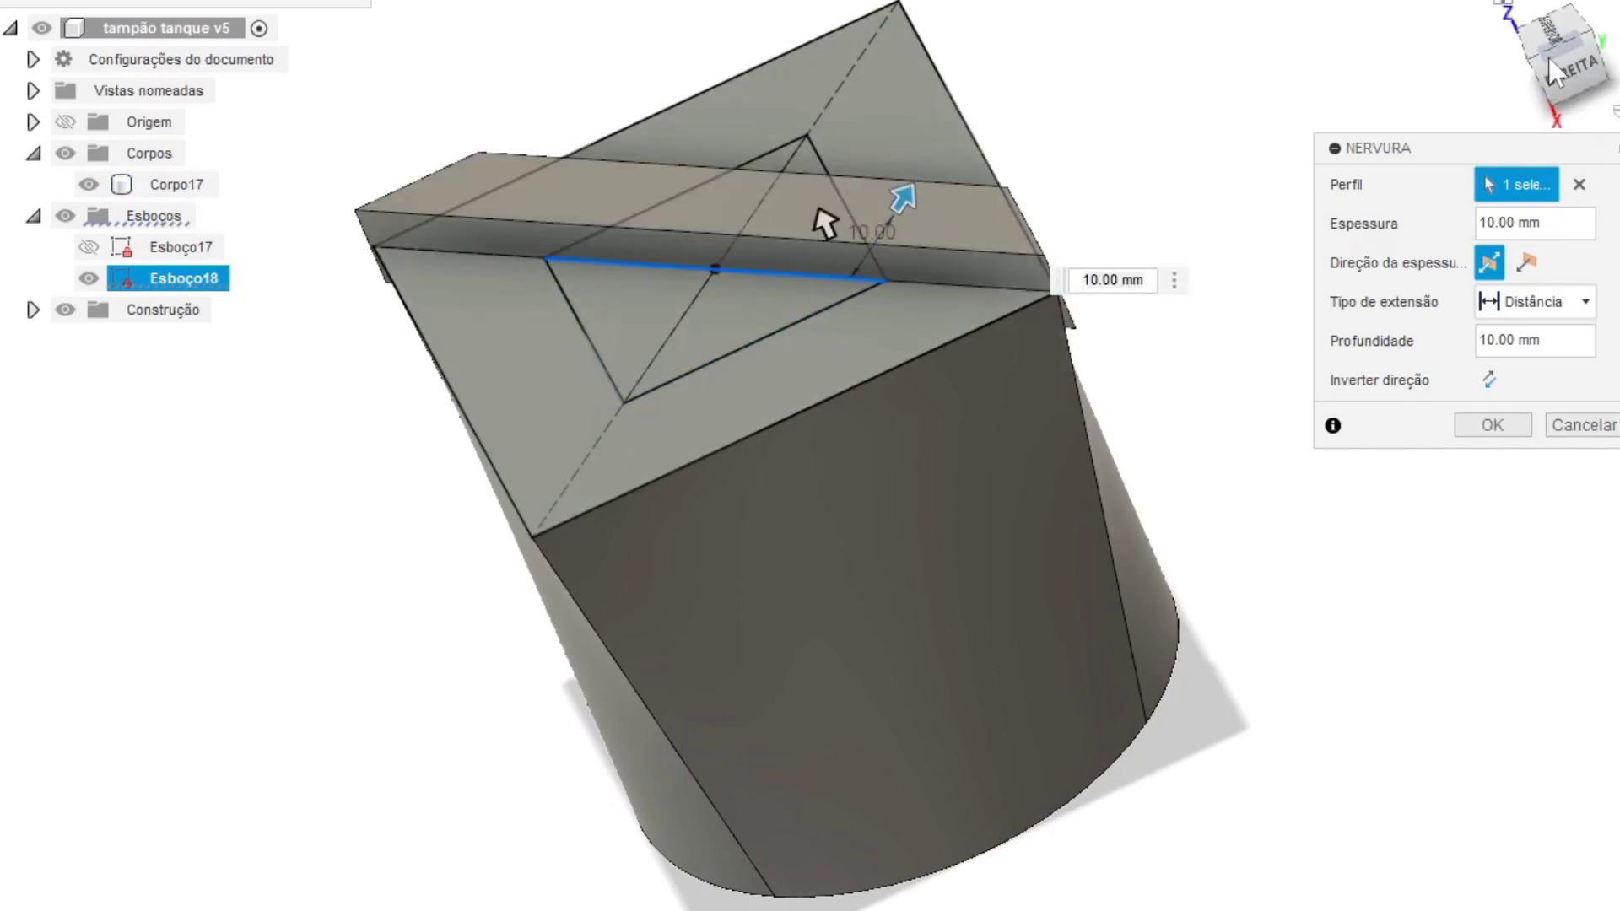
pyautogui.moveTo(1540, 58); pyautogui.dragTo(1470, 81)
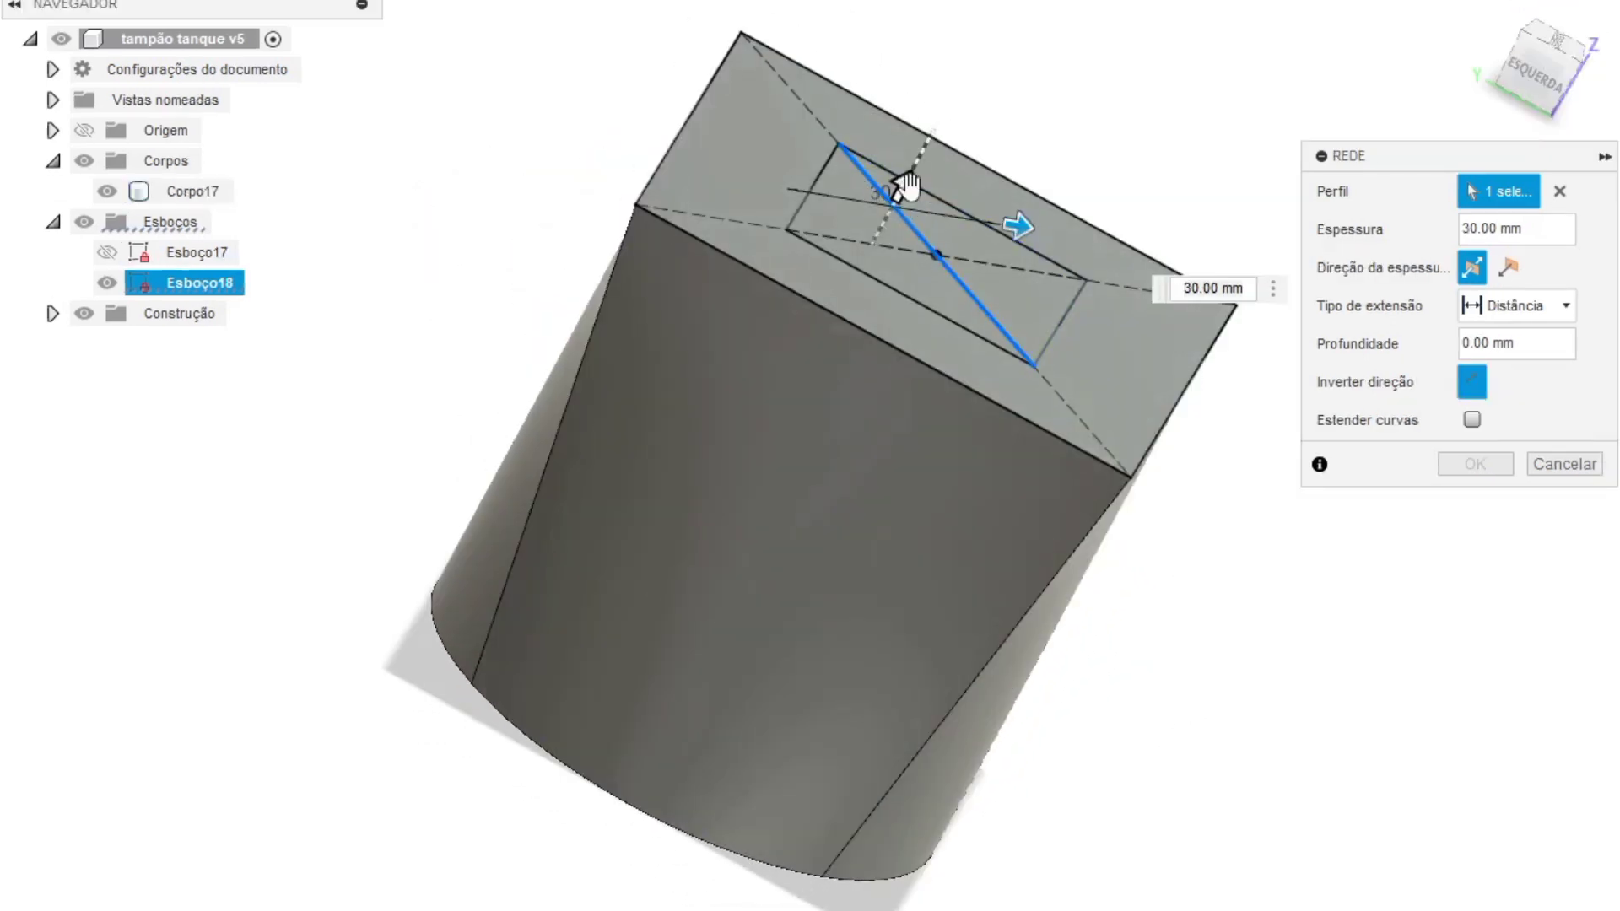
pyautogui.moveTo(907, 179); pyautogui.dragTo(915, 144)
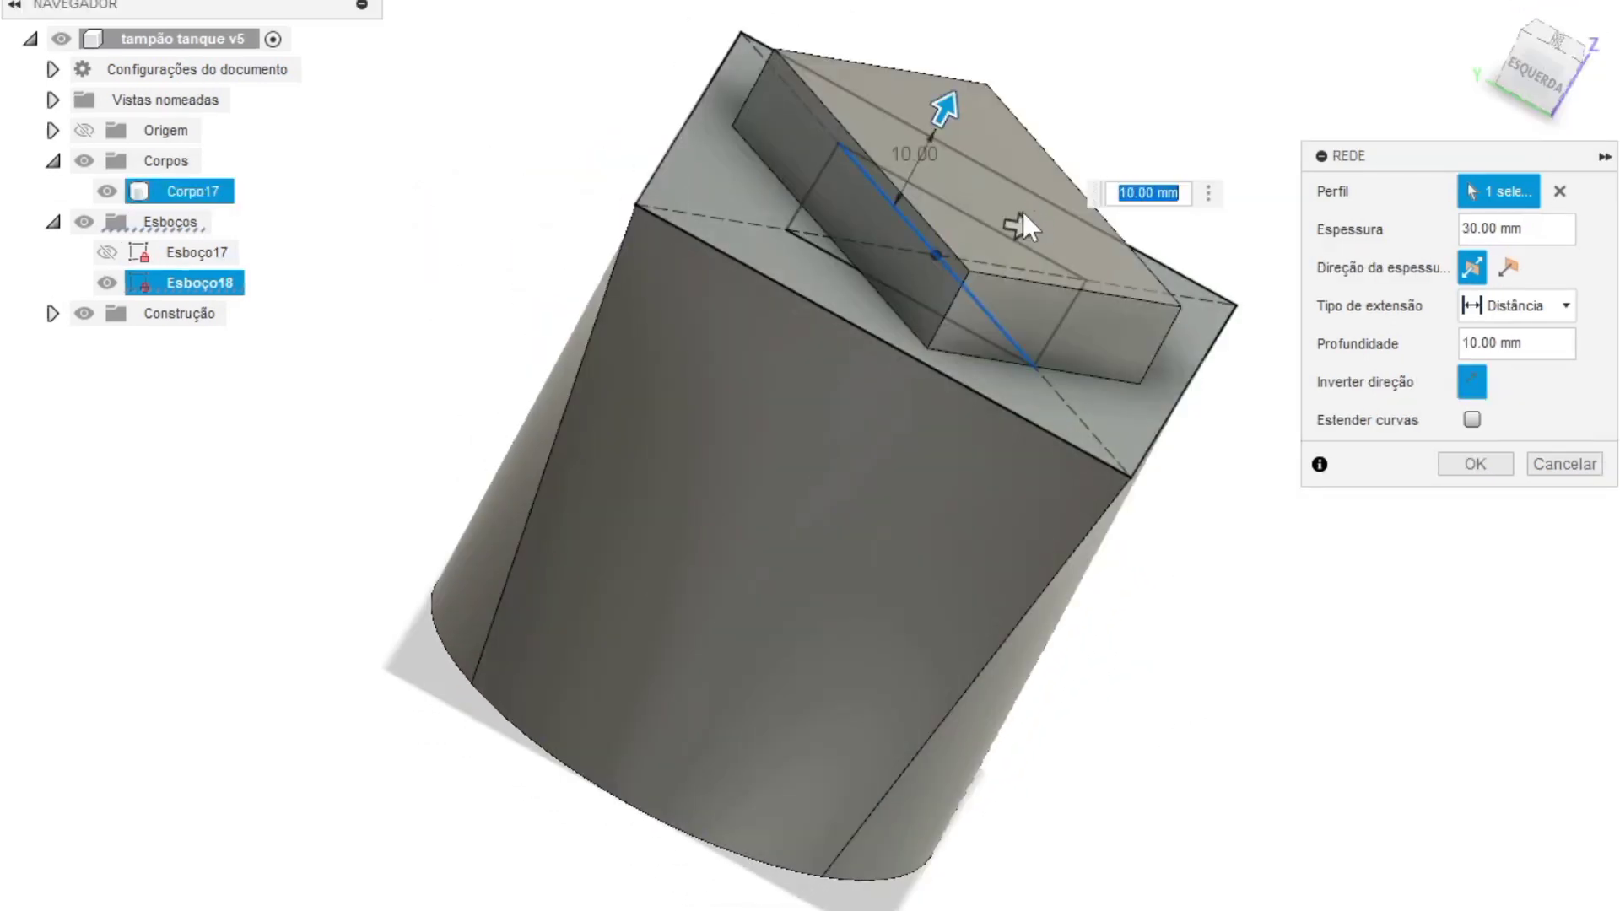
pyautogui.moveTo(1024, 228); pyautogui.dragTo(969, 217)
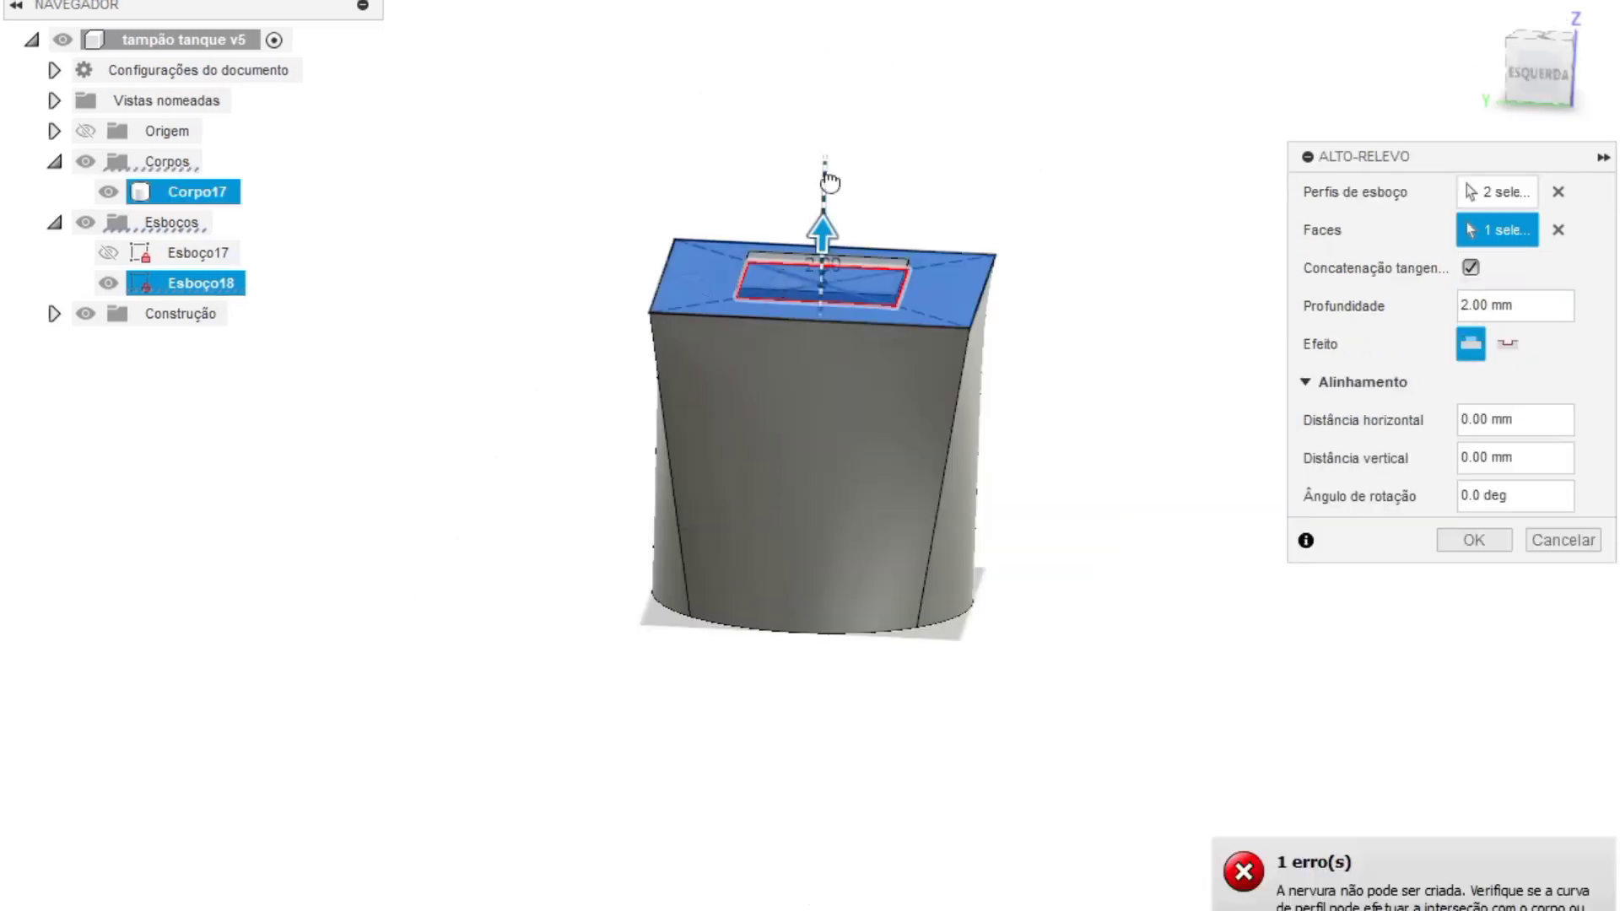
# Step: Deboss the inner square profile 20 mm into the top face with a horizontal distance of 20 mm and vertical distance of -20 mm
pyautogui.moveTo(831, 181); pyautogui.dragTo(1017, 308)
pyautogui.click(1541, 49)
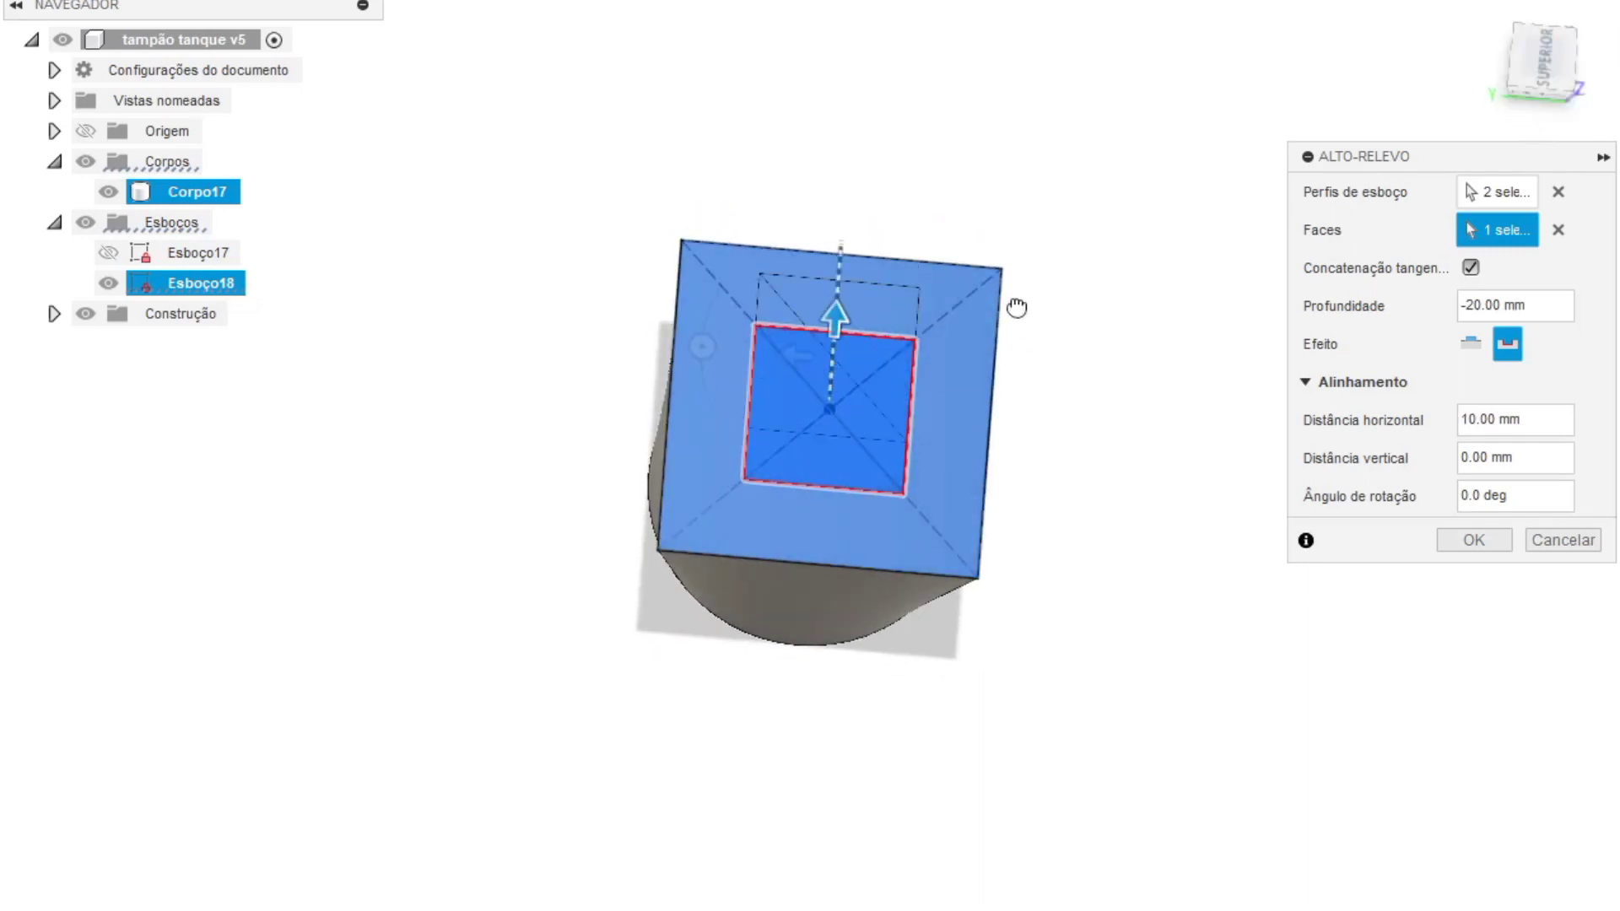
pyautogui.moveTo(829, 409); pyautogui.dragTo(909, 338)
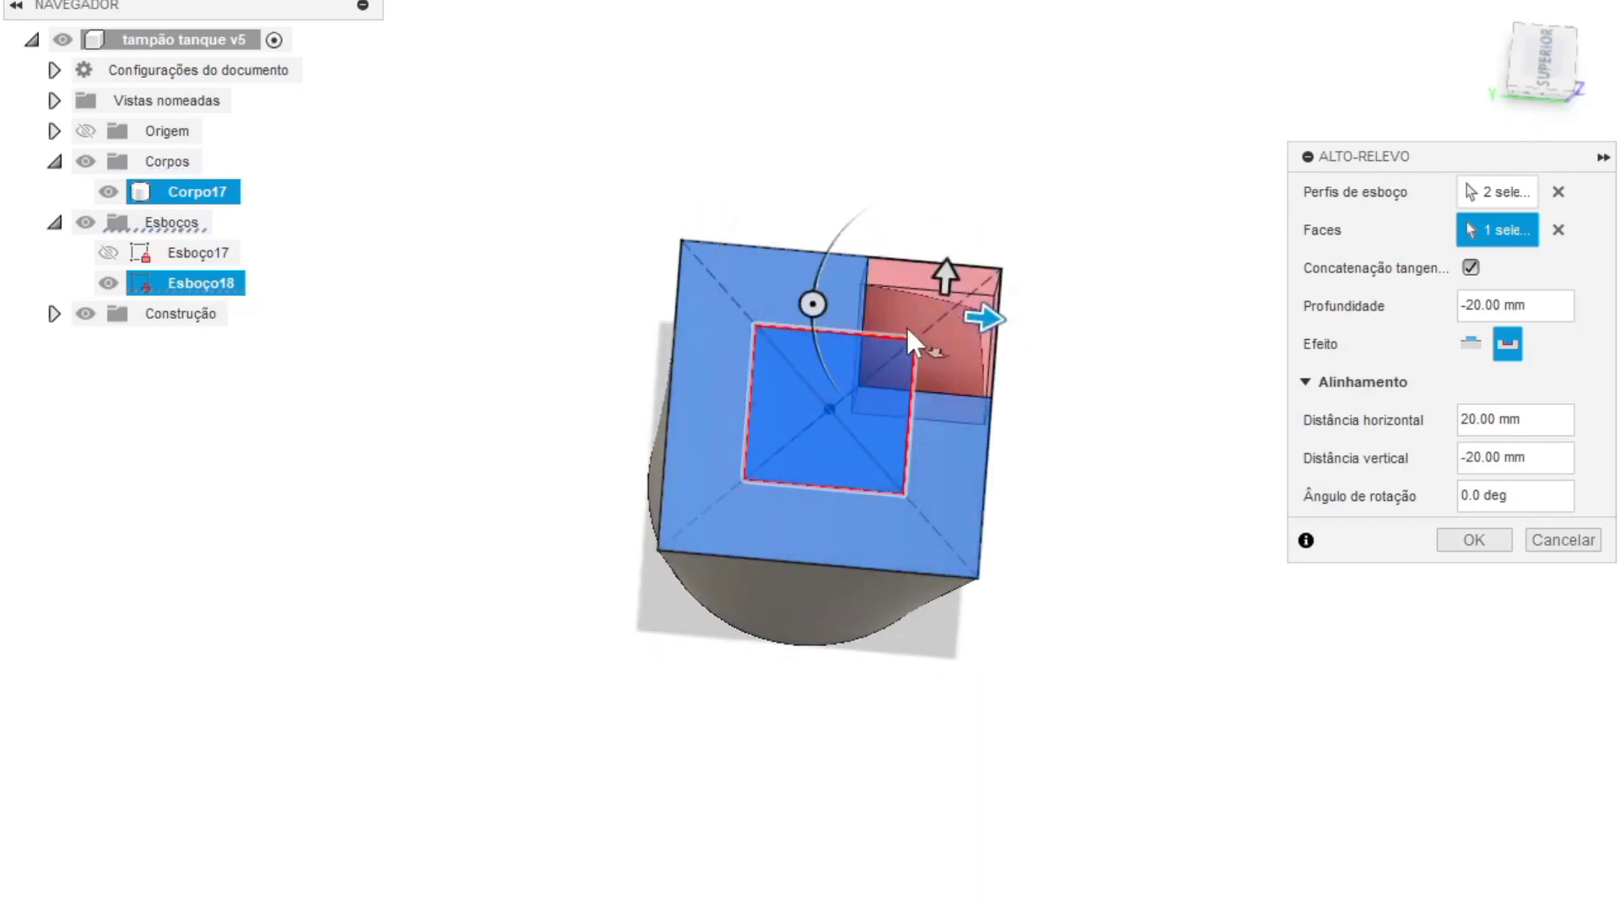
pyautogui.click(1481, 545)
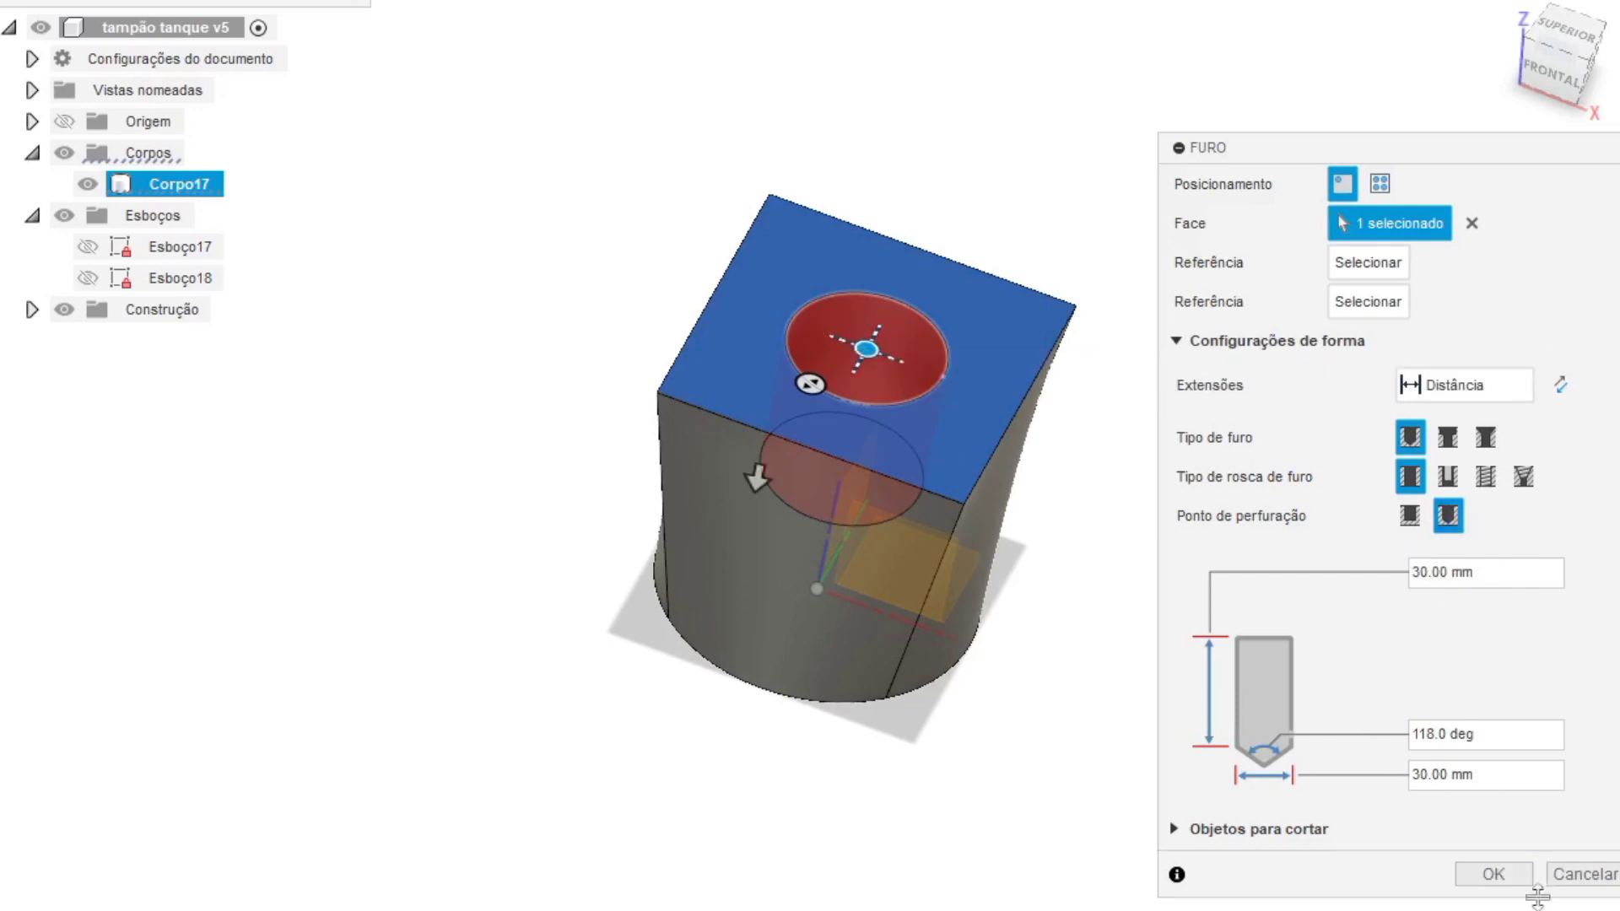
# Step: Create a simple drill-point hole, 30 mm in diameter and 30 mm deep, in the body's top face
pyautogui.click(1494, 875)
pyautogui.moveTo(1587, 72); pyautogui.dragTo(1511, 42)
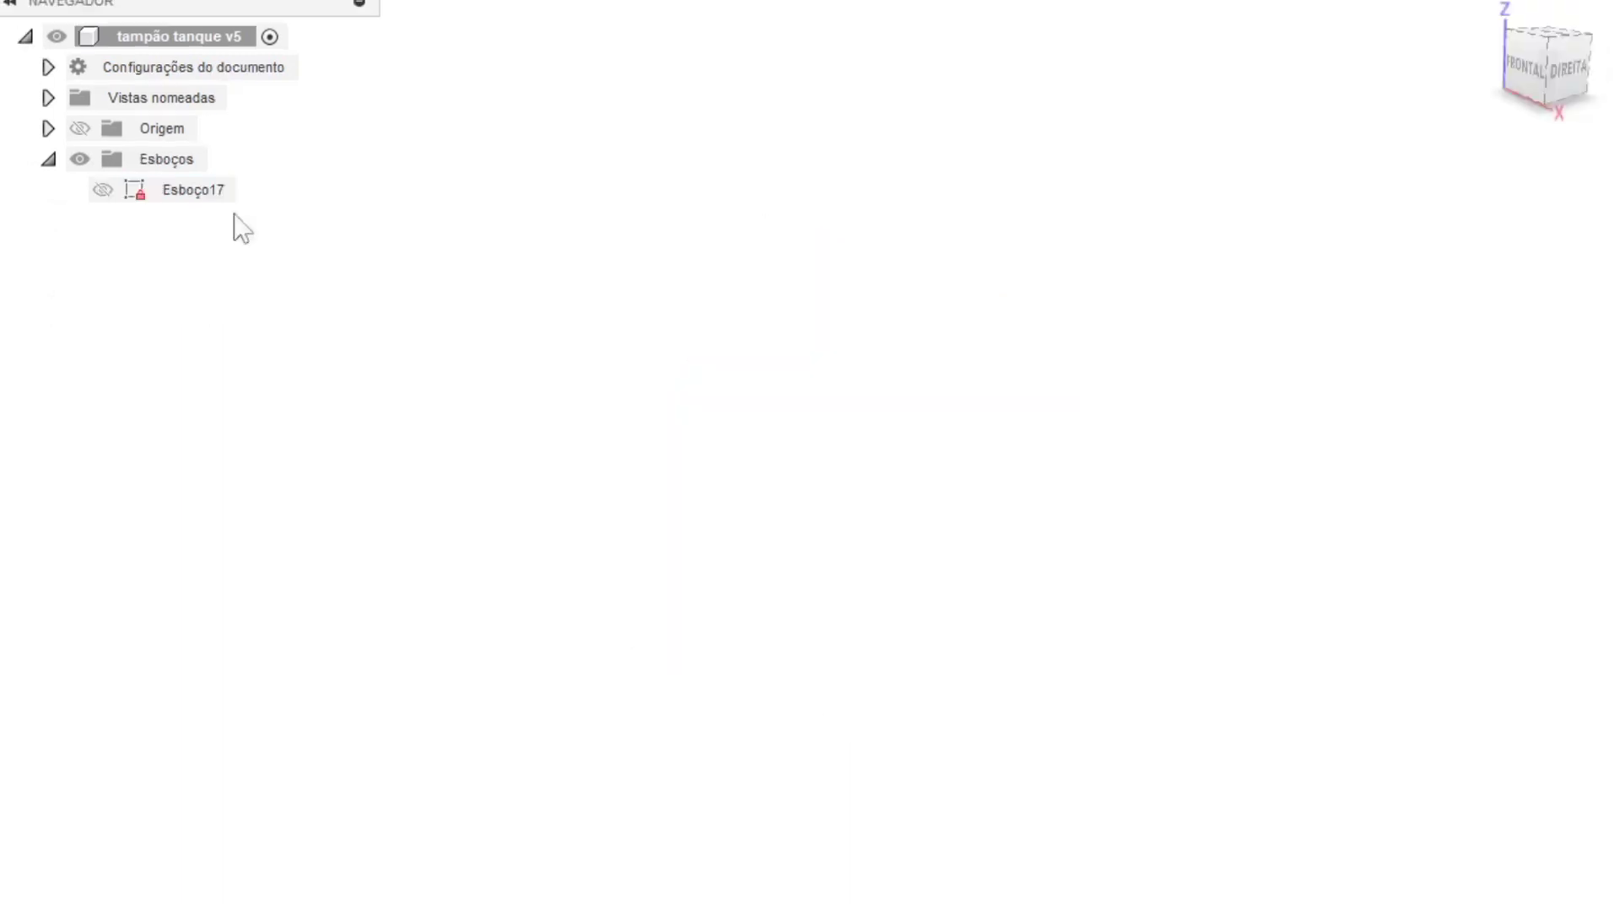
# Step: Show the concentric-circle sketch and extrude its inner circle 120 mm upward as a new body
pyautogui.click(107, 201)
pyautogui.click(699, 749)
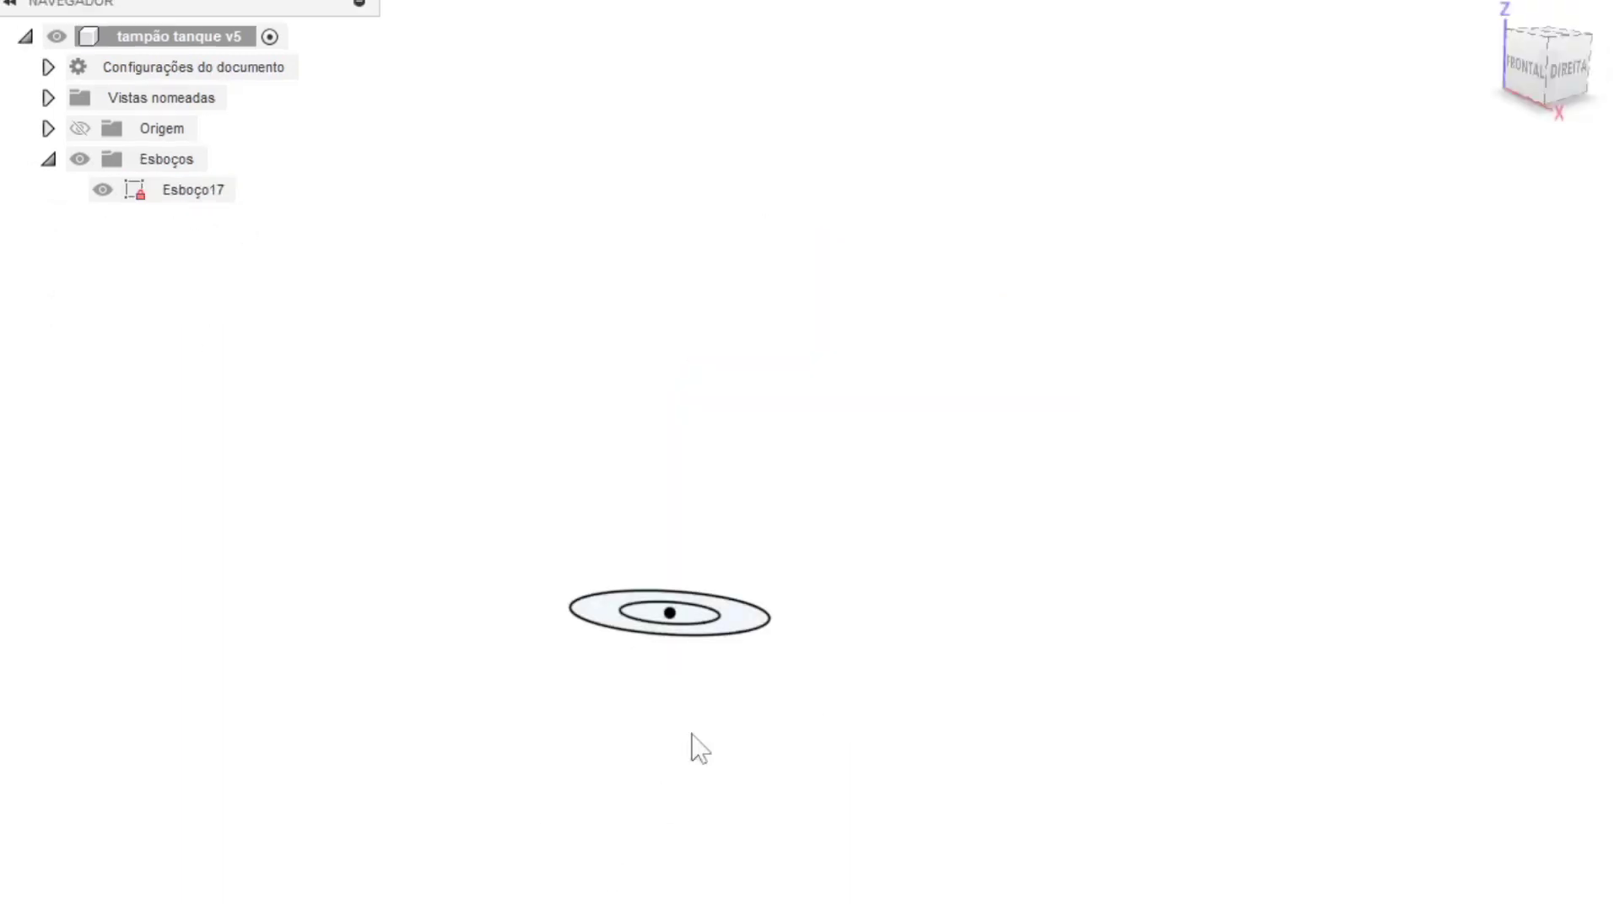
pyautogui.click(682, 628)
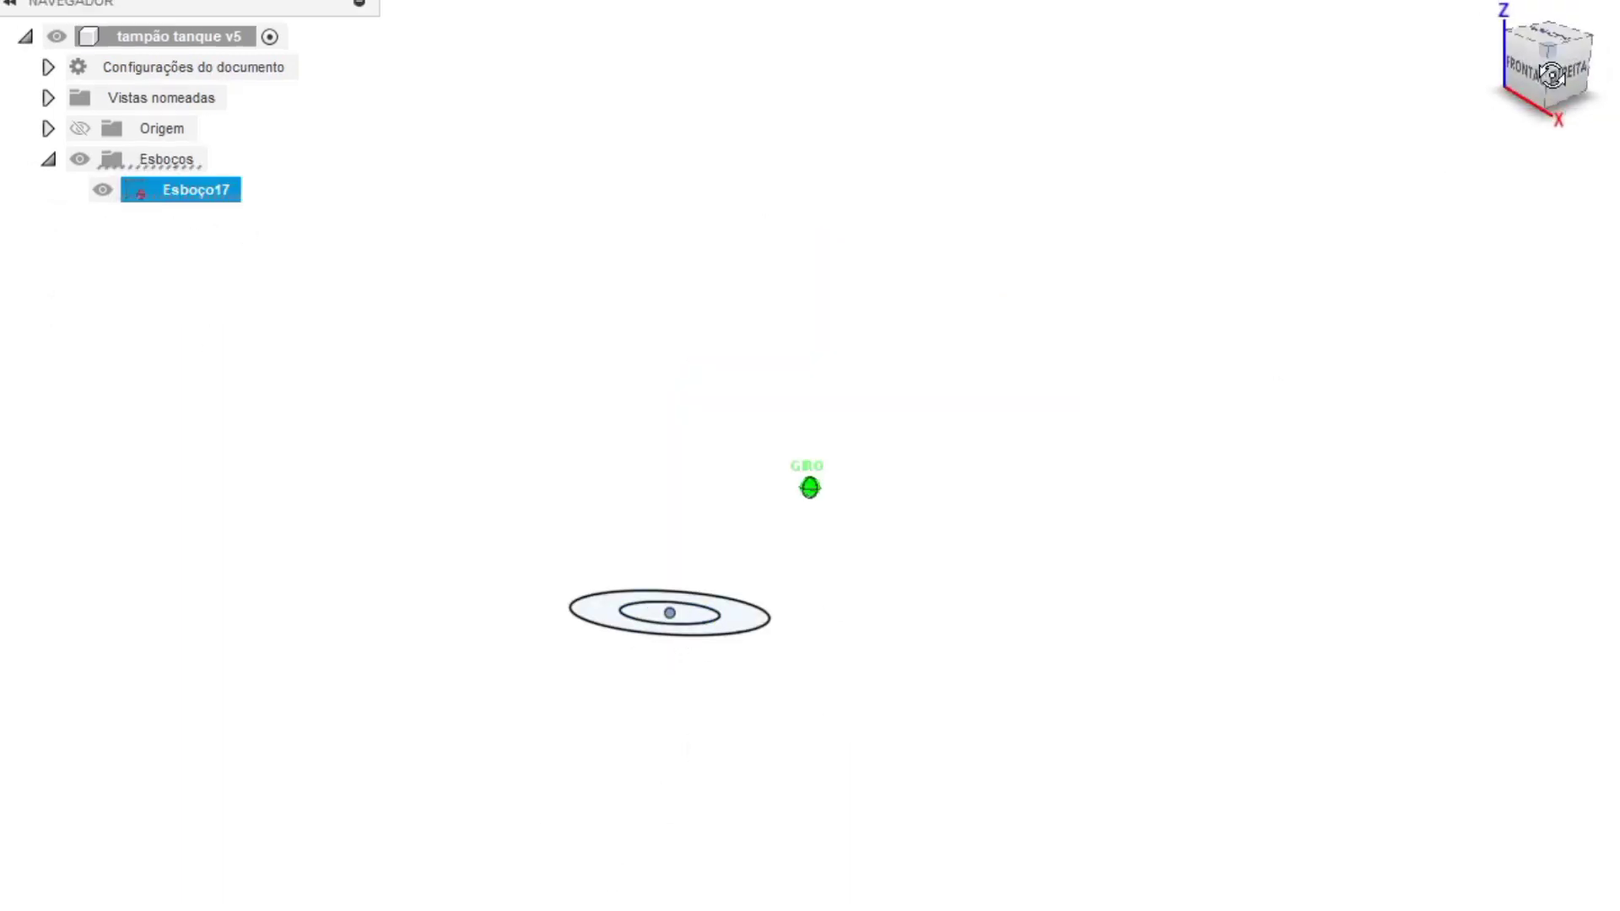
pyautogui.press('e')
pyautogui.click(680, 607)
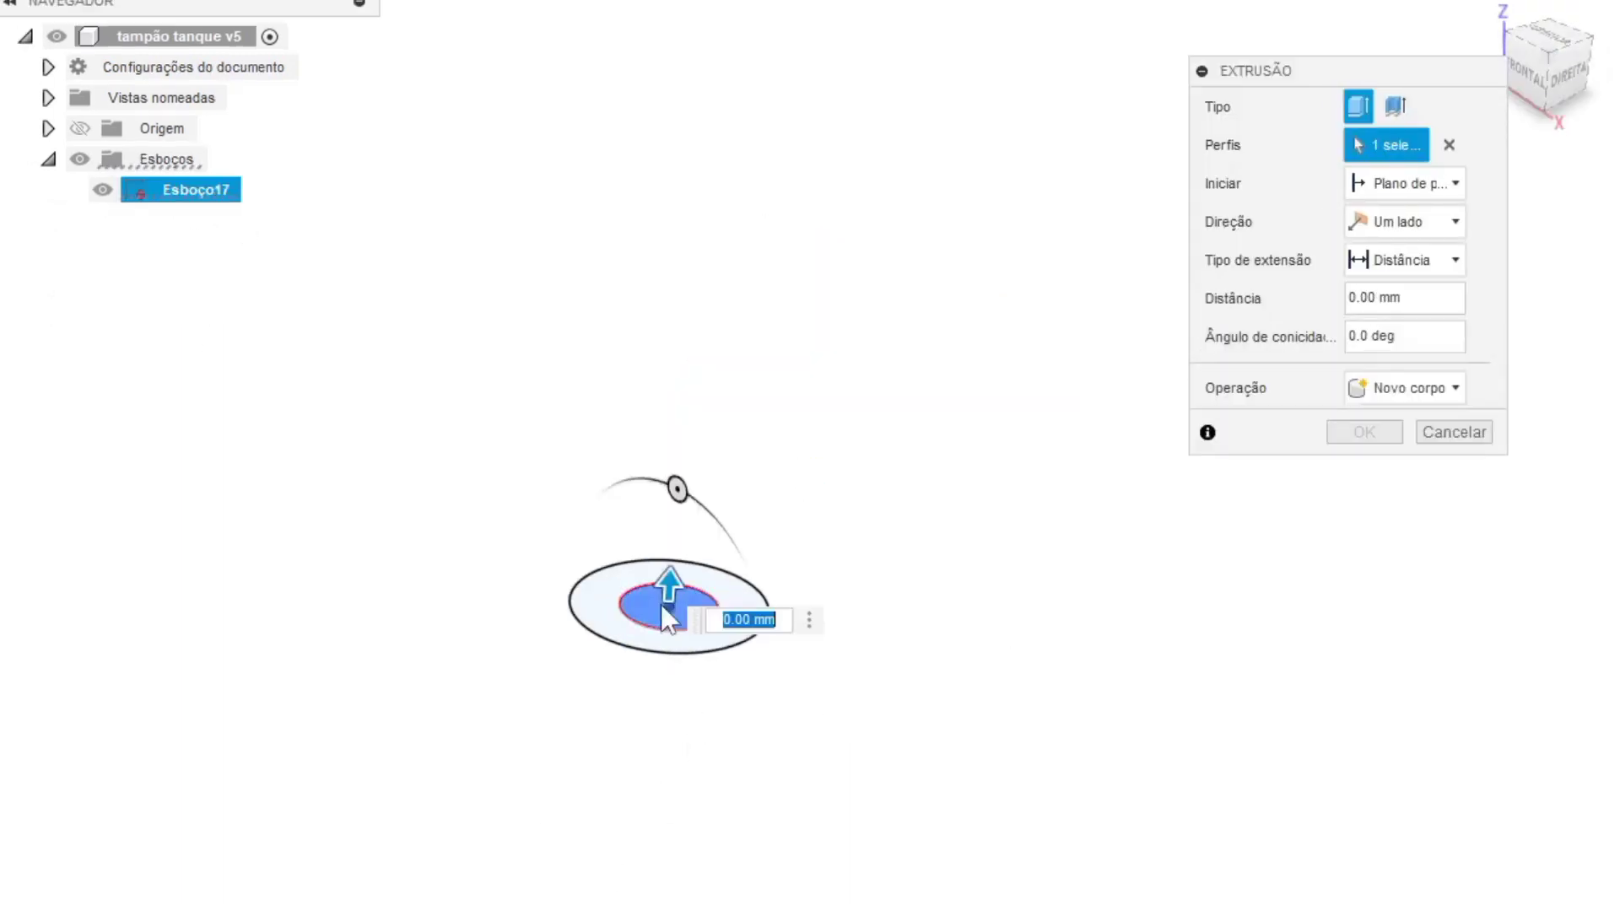
pyautogui.moveTo(663, 616); pyautogui.dragTo(696, 233)
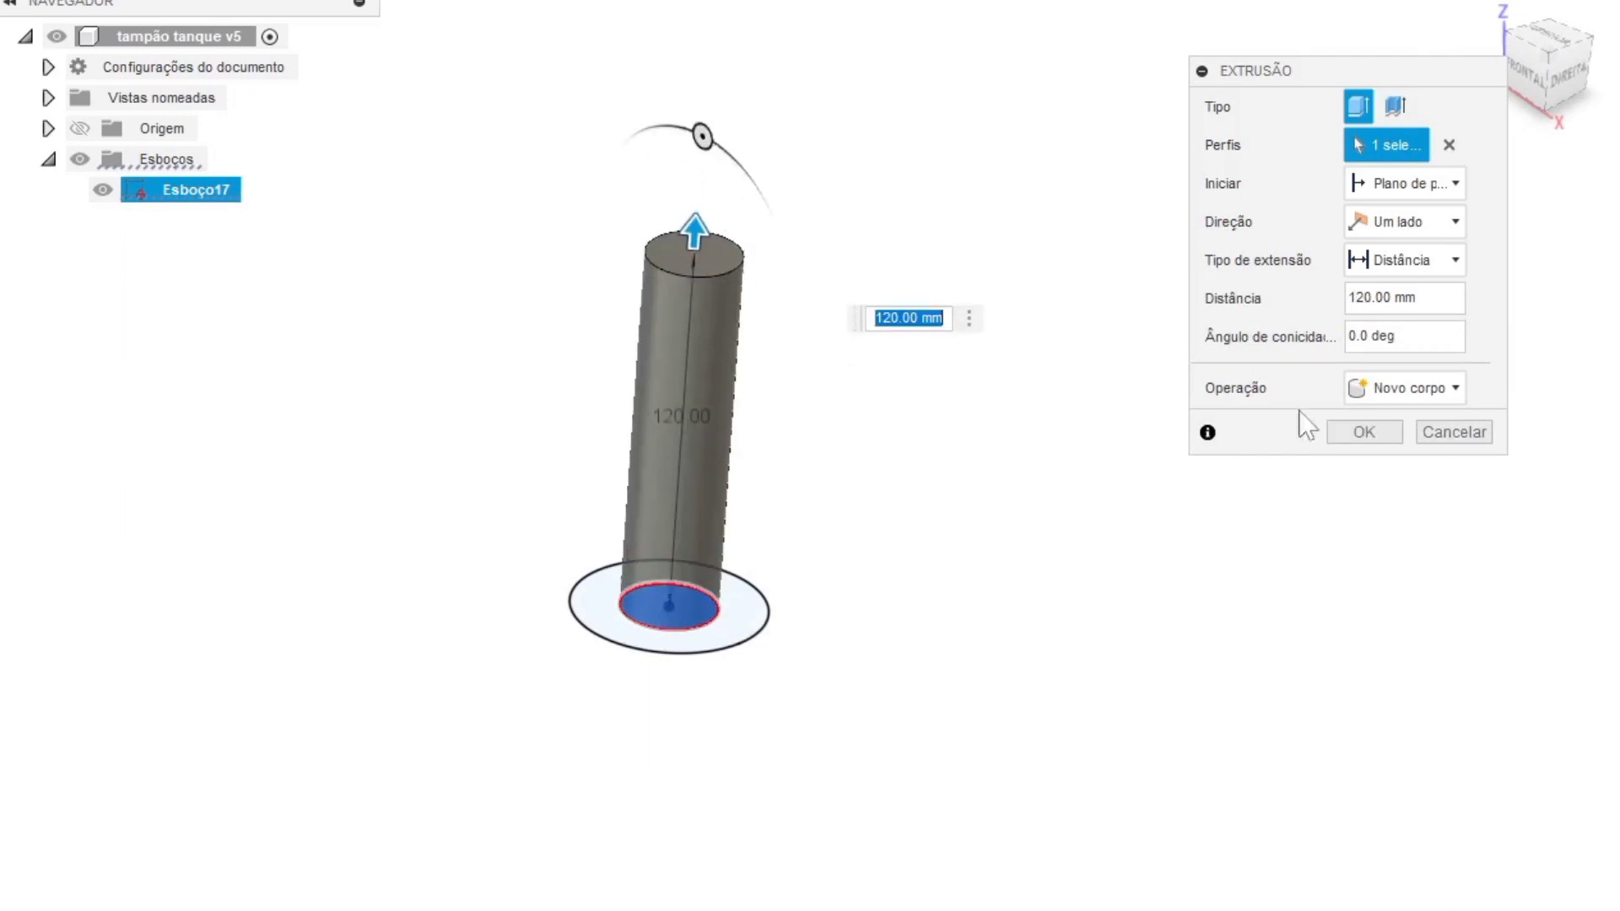
pyautogui.click(1388, 432)
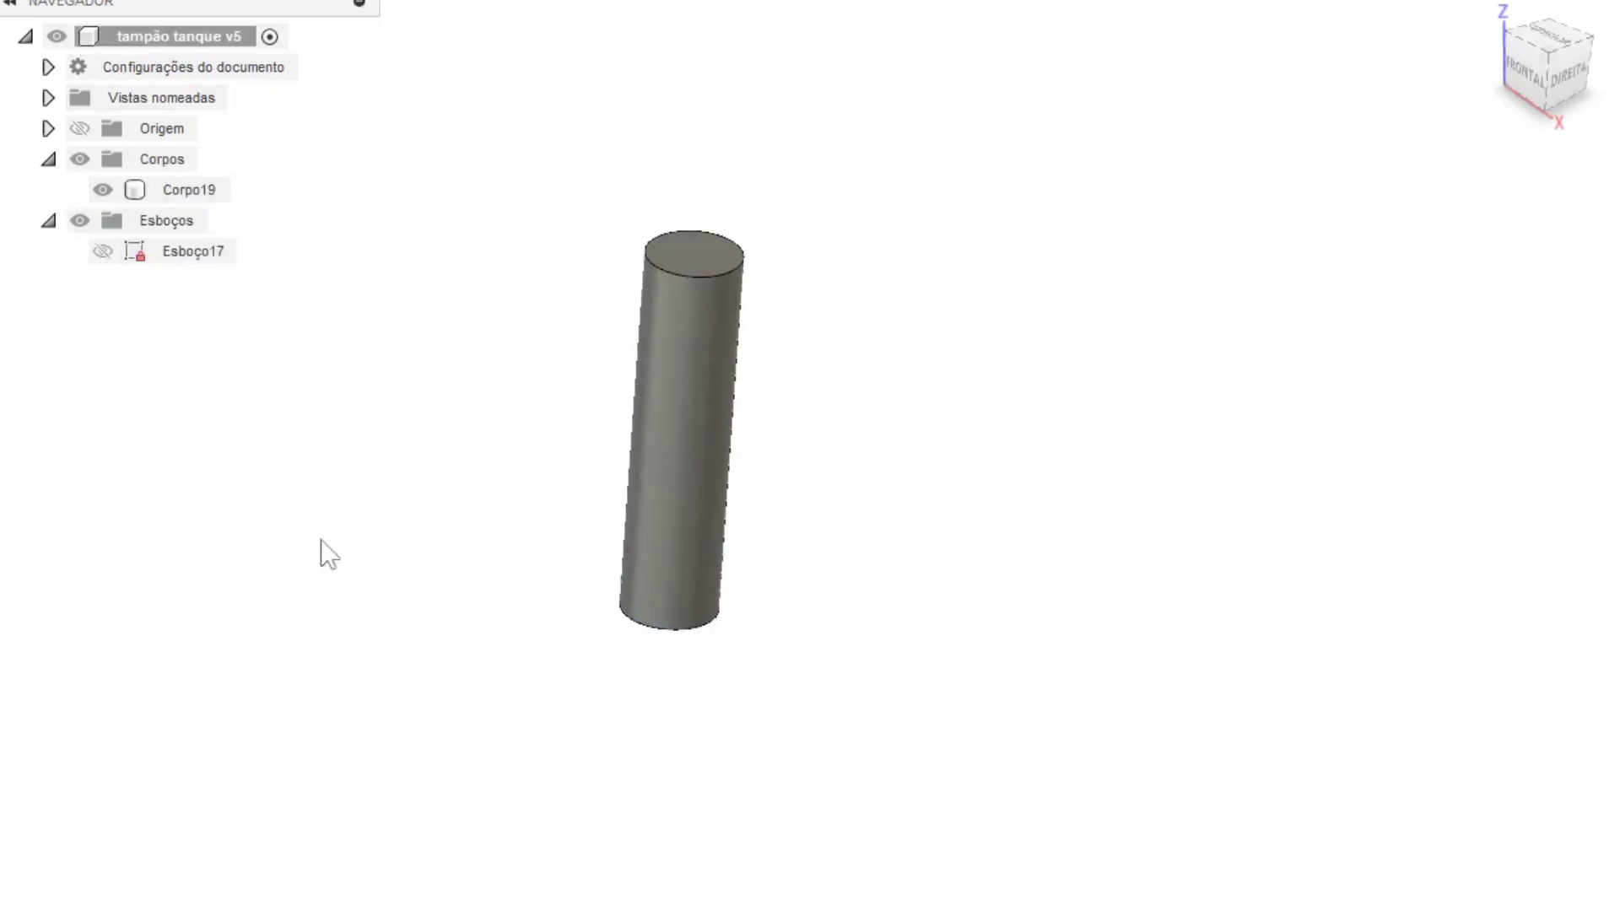
# Step: Apply an ISO metric thread to the cylinder's side face, with full length disabled and a 50 mm thread length
pyautogui.click(168, 2)
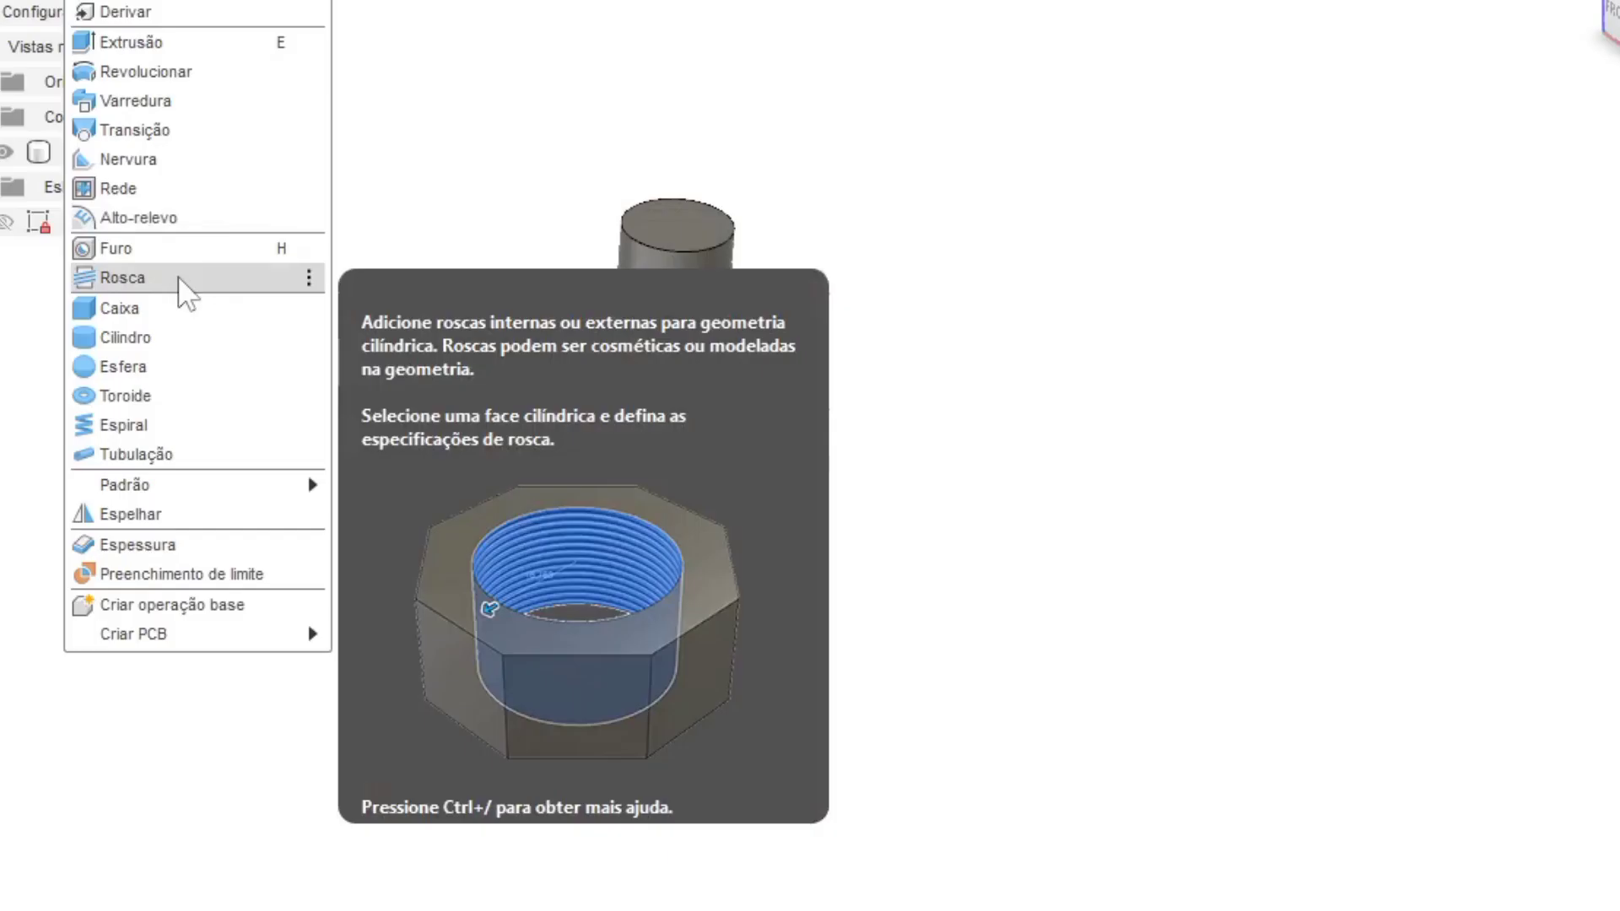
pyautogui.click(181, 289)
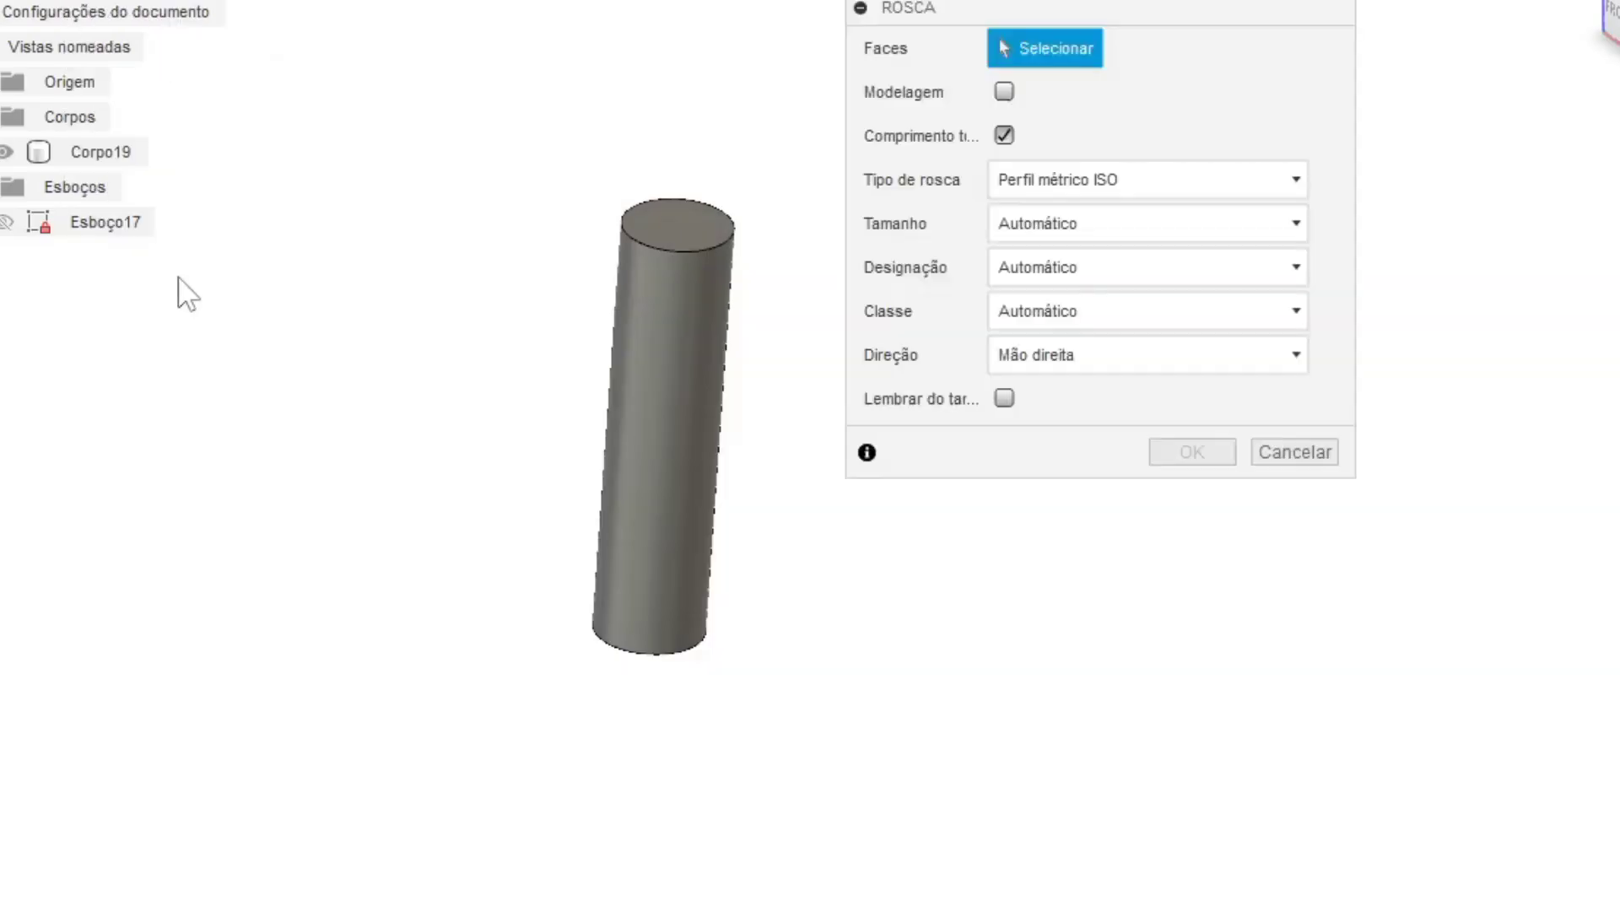
pyautogui.click(672, 312)
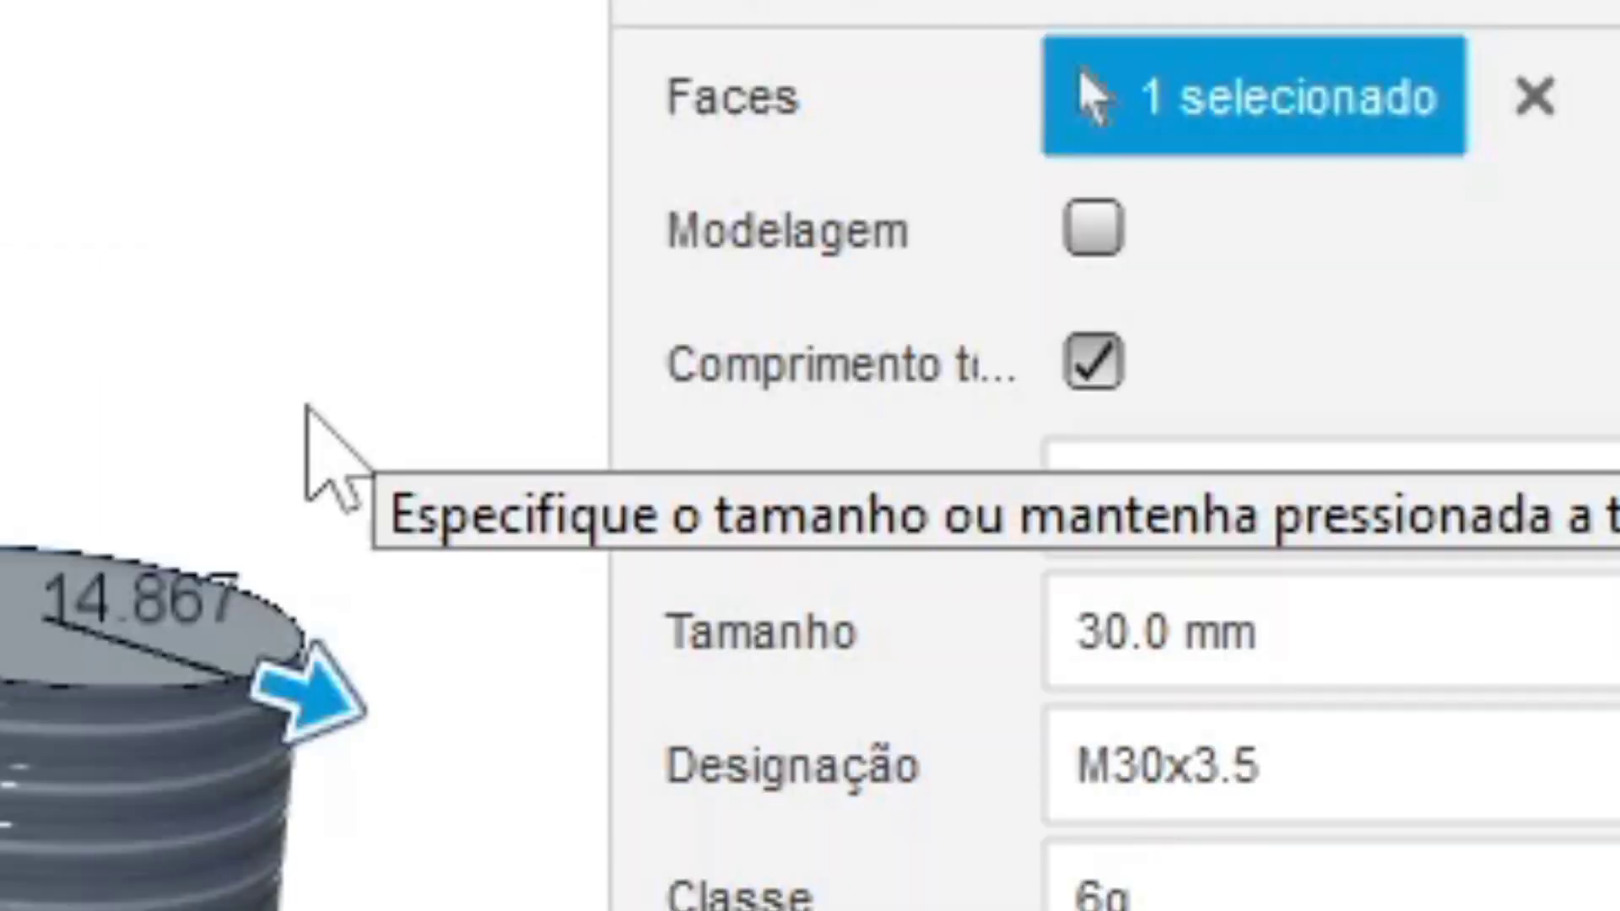
pyautogui.click(1096, 364)
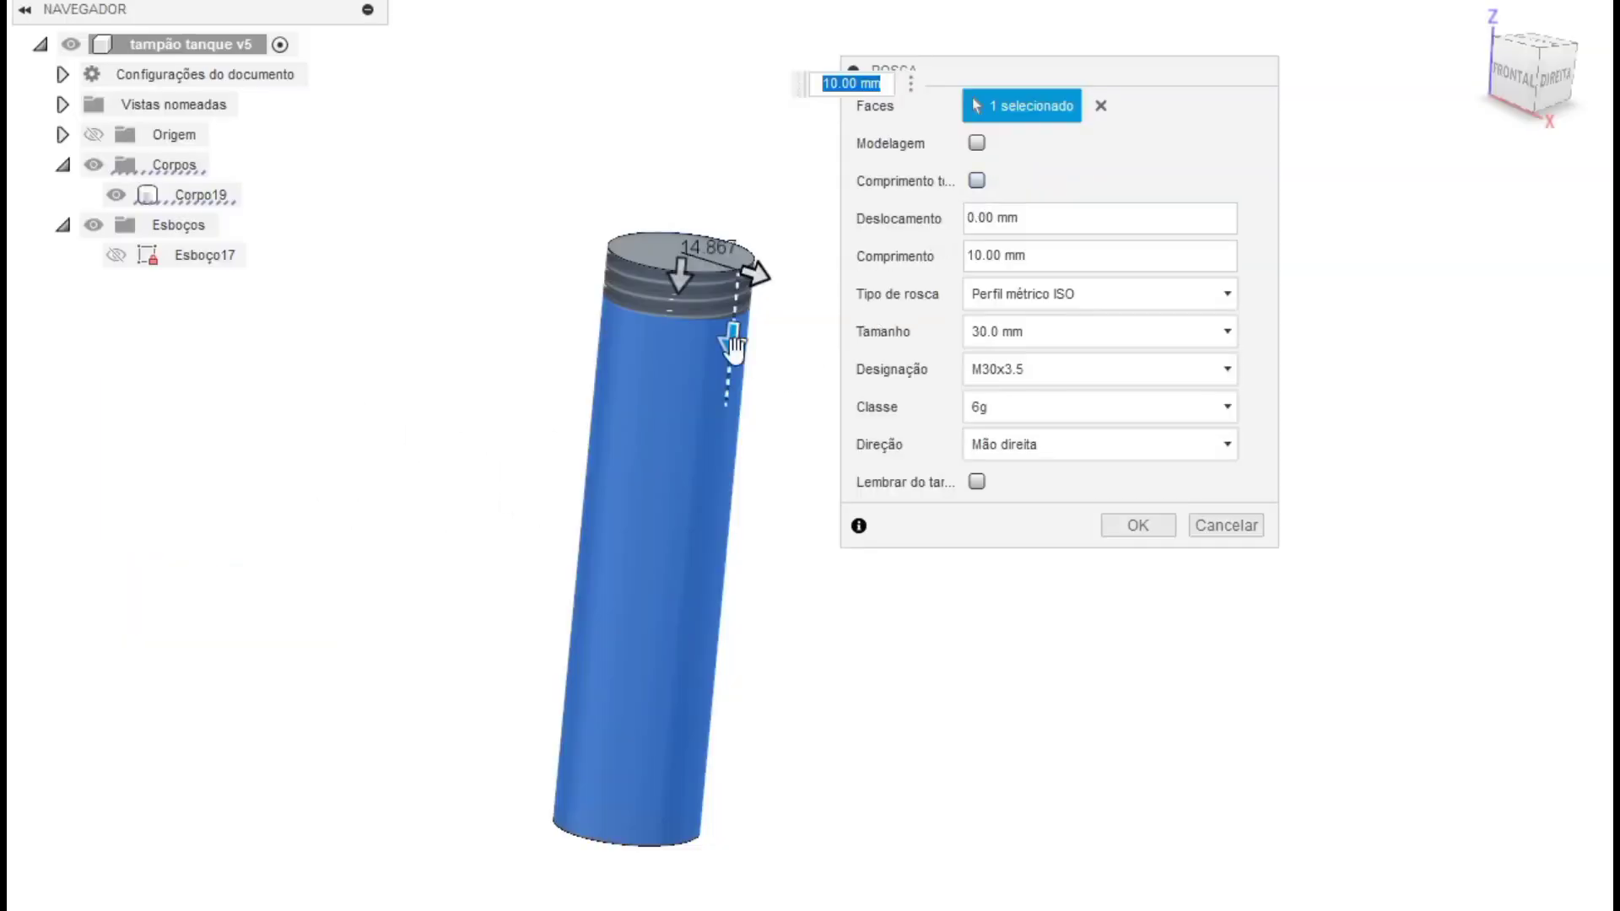
pyautogui.moveTo(732, 346); pyautogui.dragTo(713, 526)
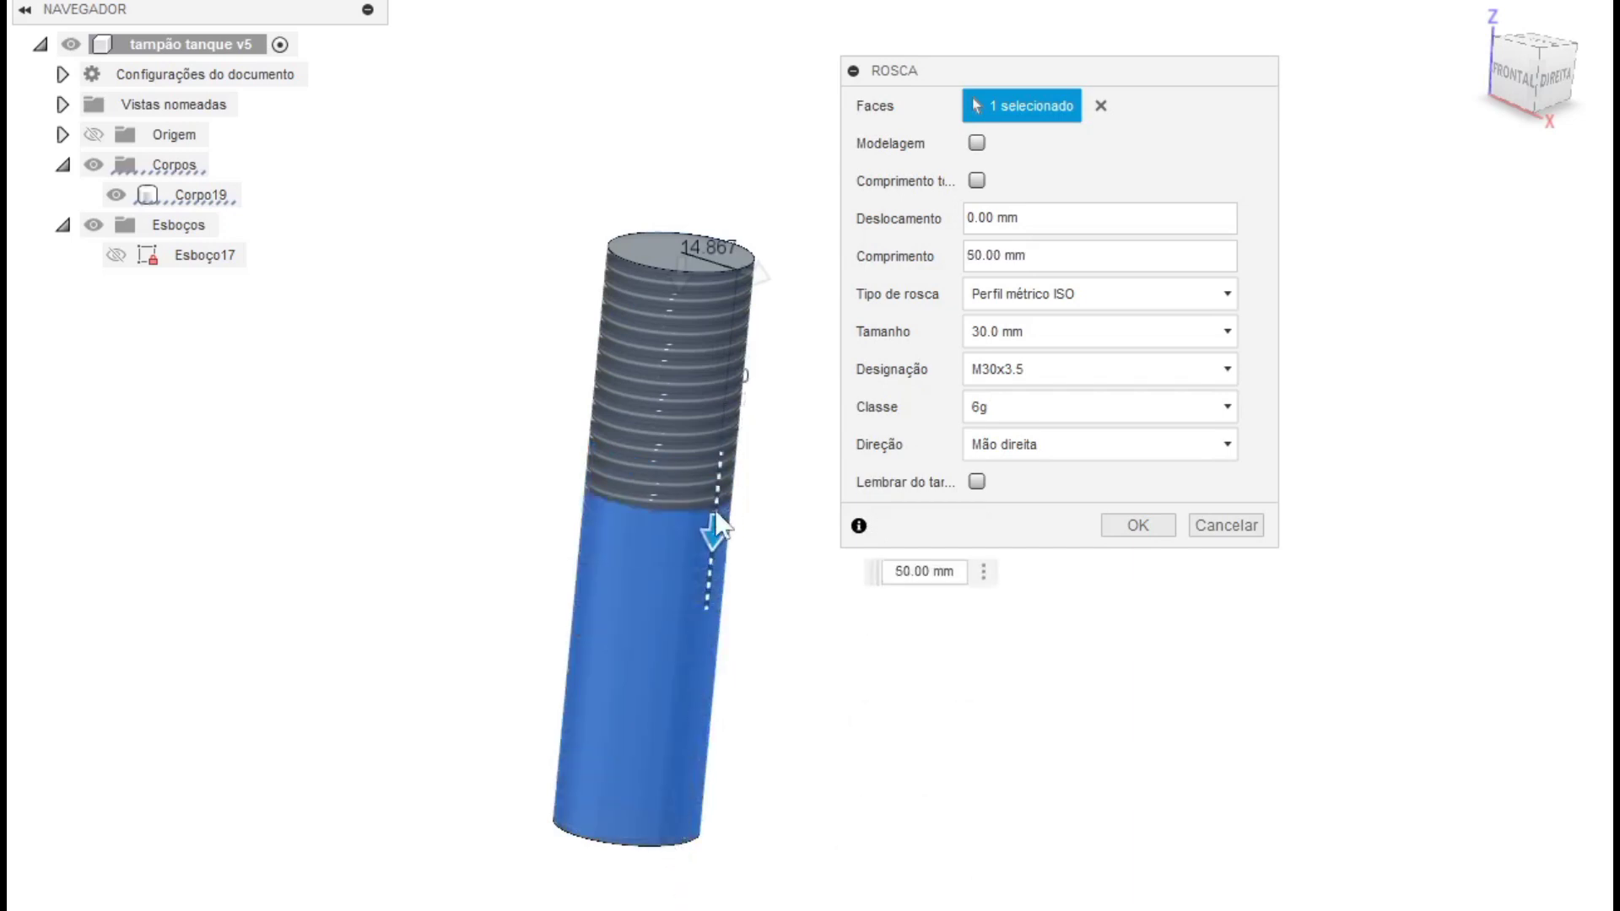
# Step: Make the thread modelled geometry and set its length to 70 mm
pyautogui.click(976, 144)
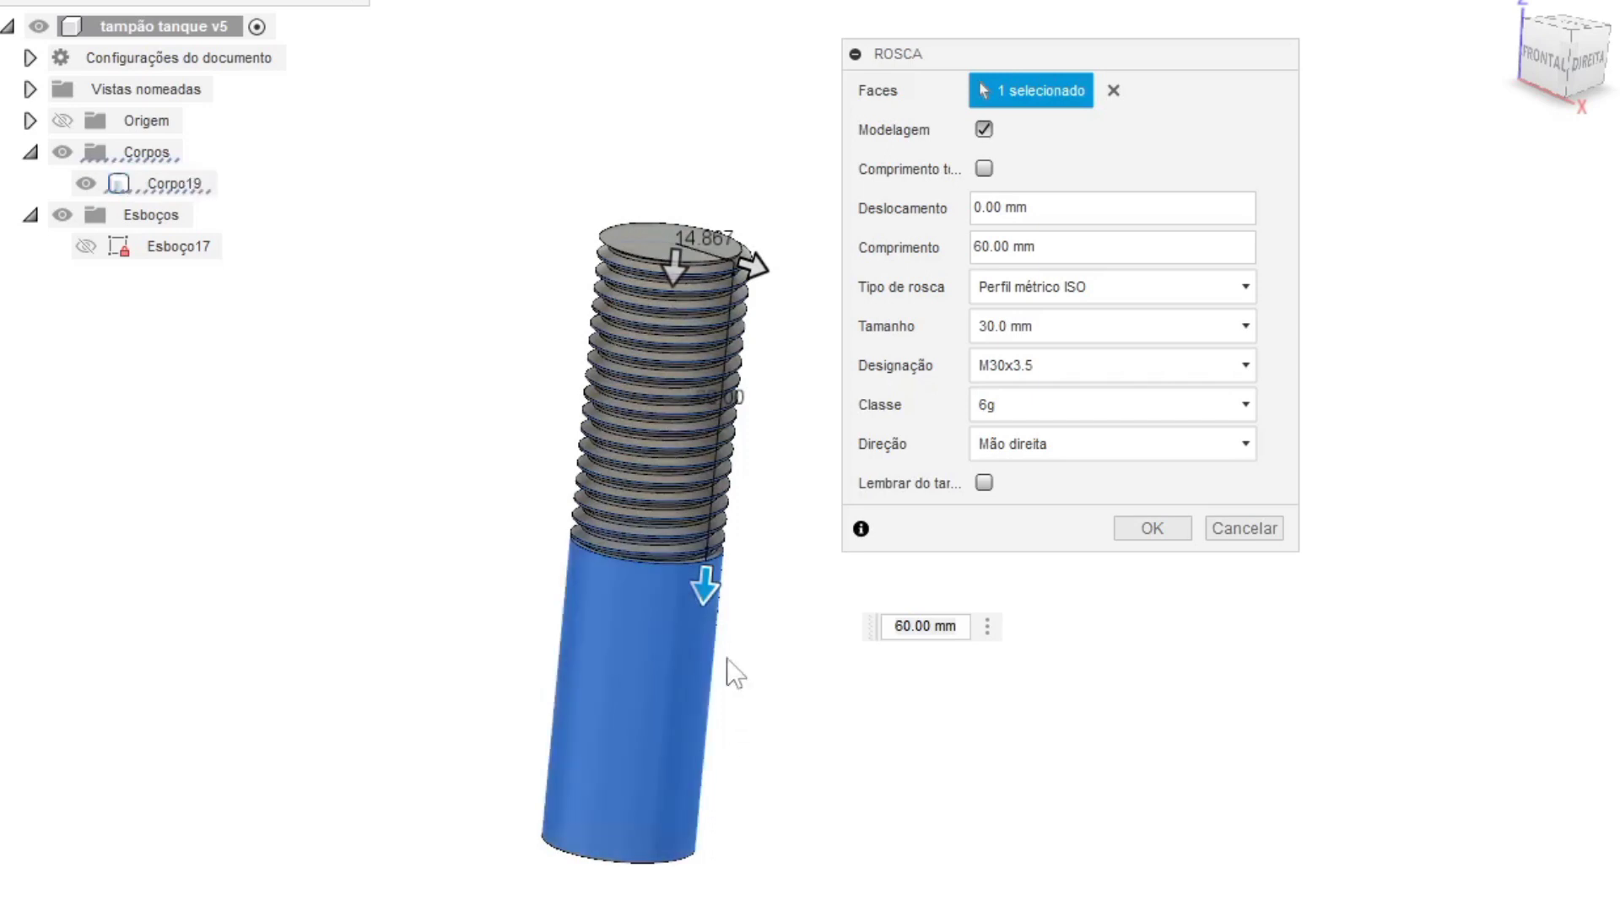
pyautogui.moveTo(707, 586); pyautogui.dragTo(654, 739)
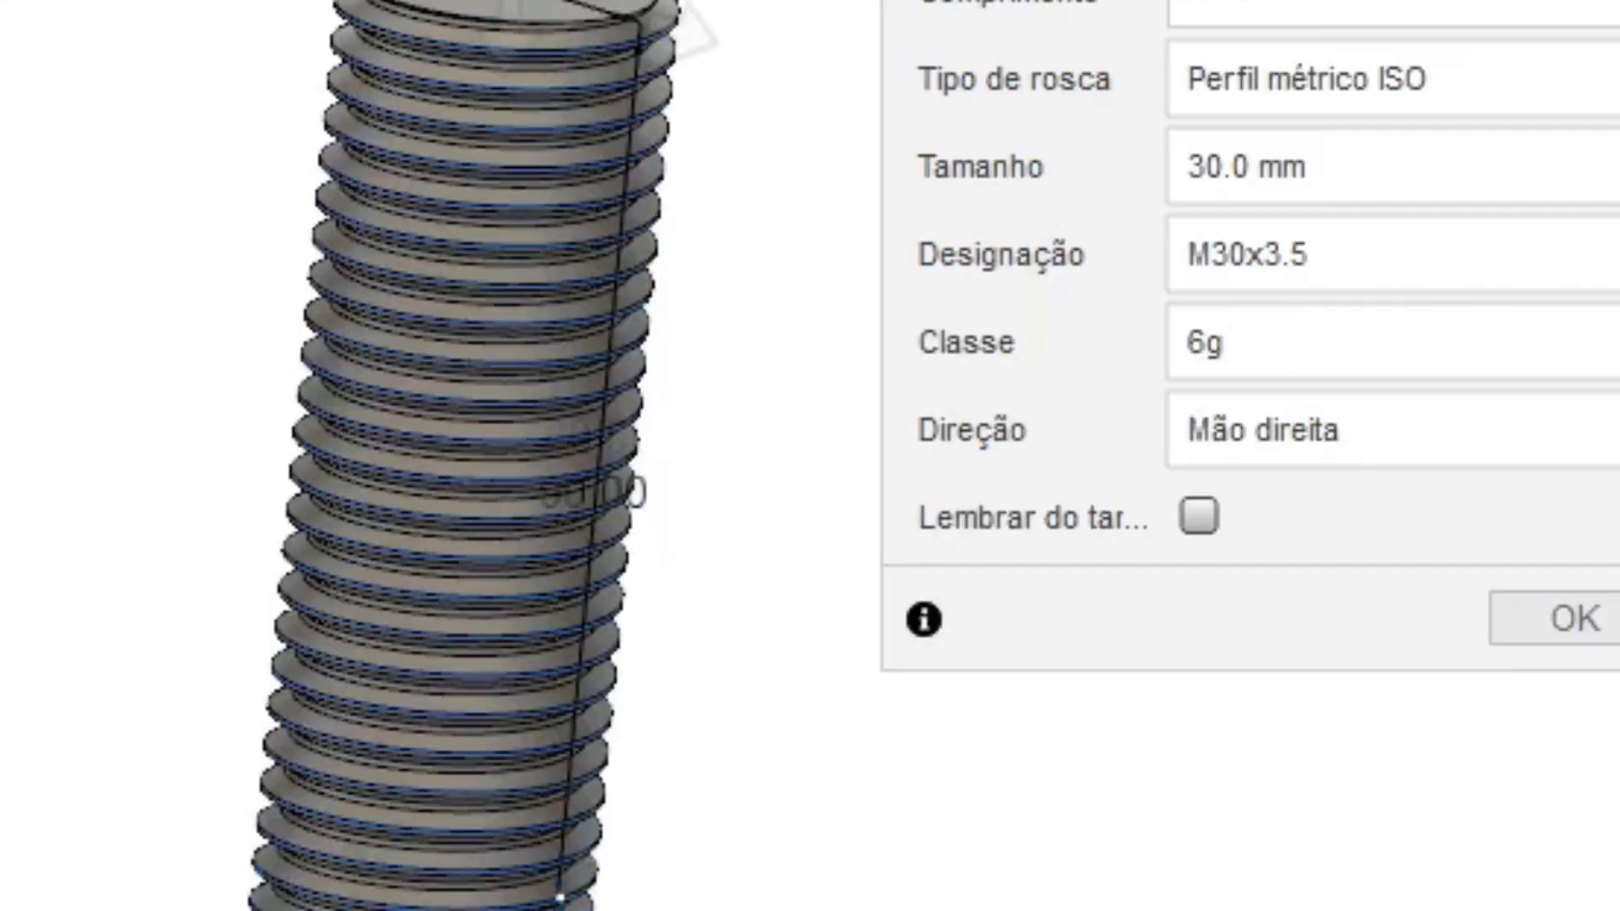
pyautogui.moveTo(595, 492); pyautogui.dragTo(582, 659)
pyautogui.moveTo(540, 910); pyautogui.dragTo(527, 864)
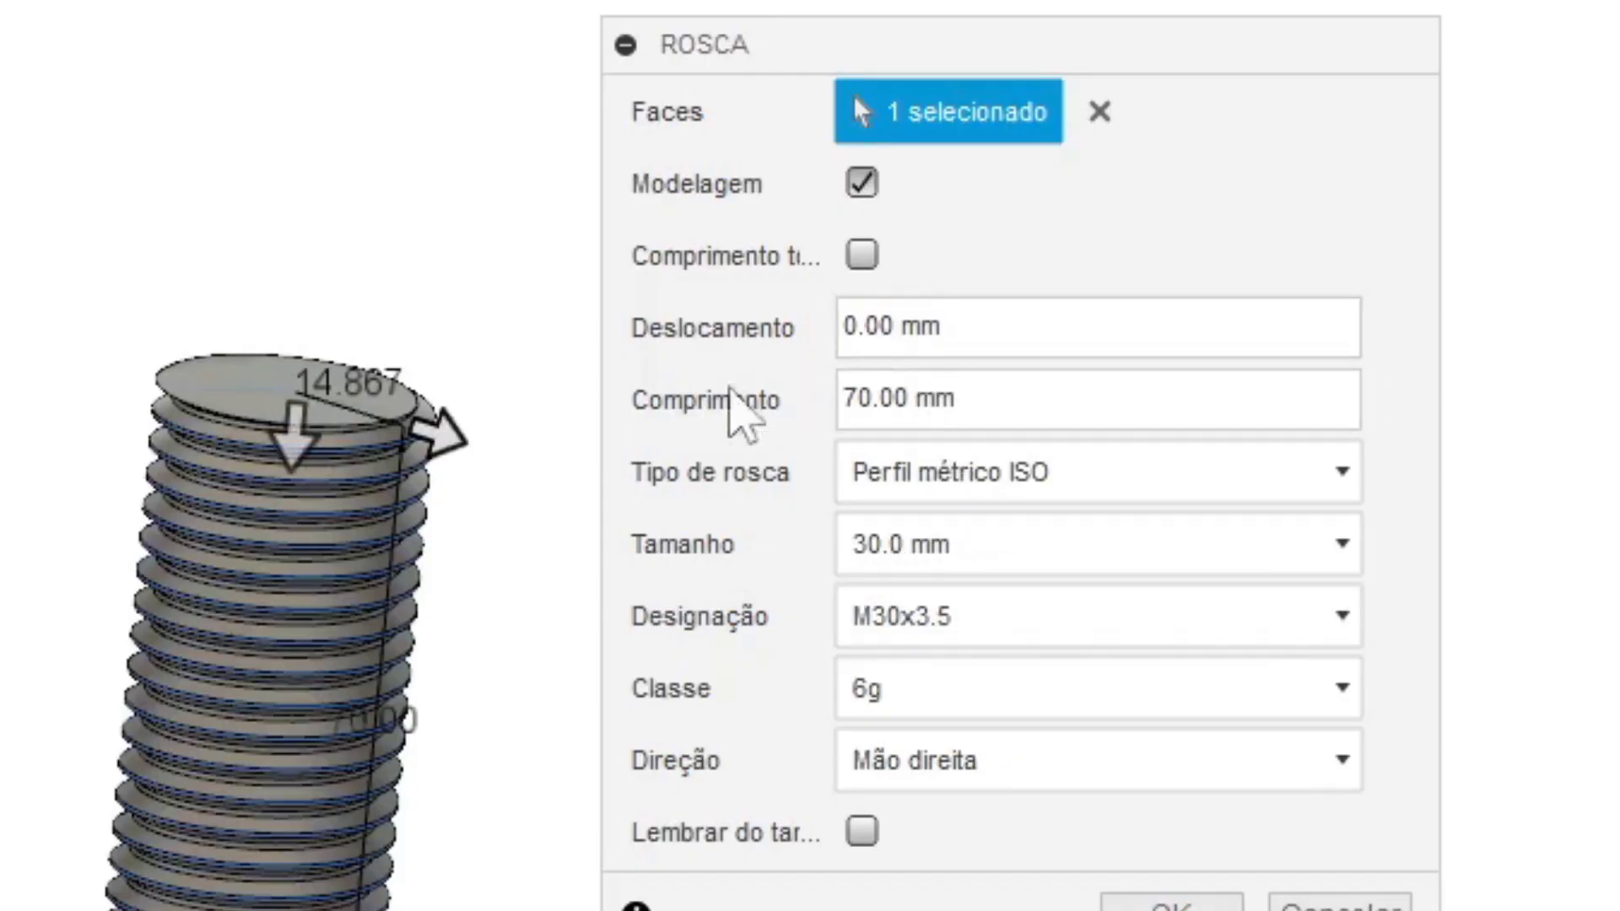
# Step: Try a 10 mm offset for the modelled thread, revert it to 0 mm, and review the available thread types
pyautogui.click(853, 339)
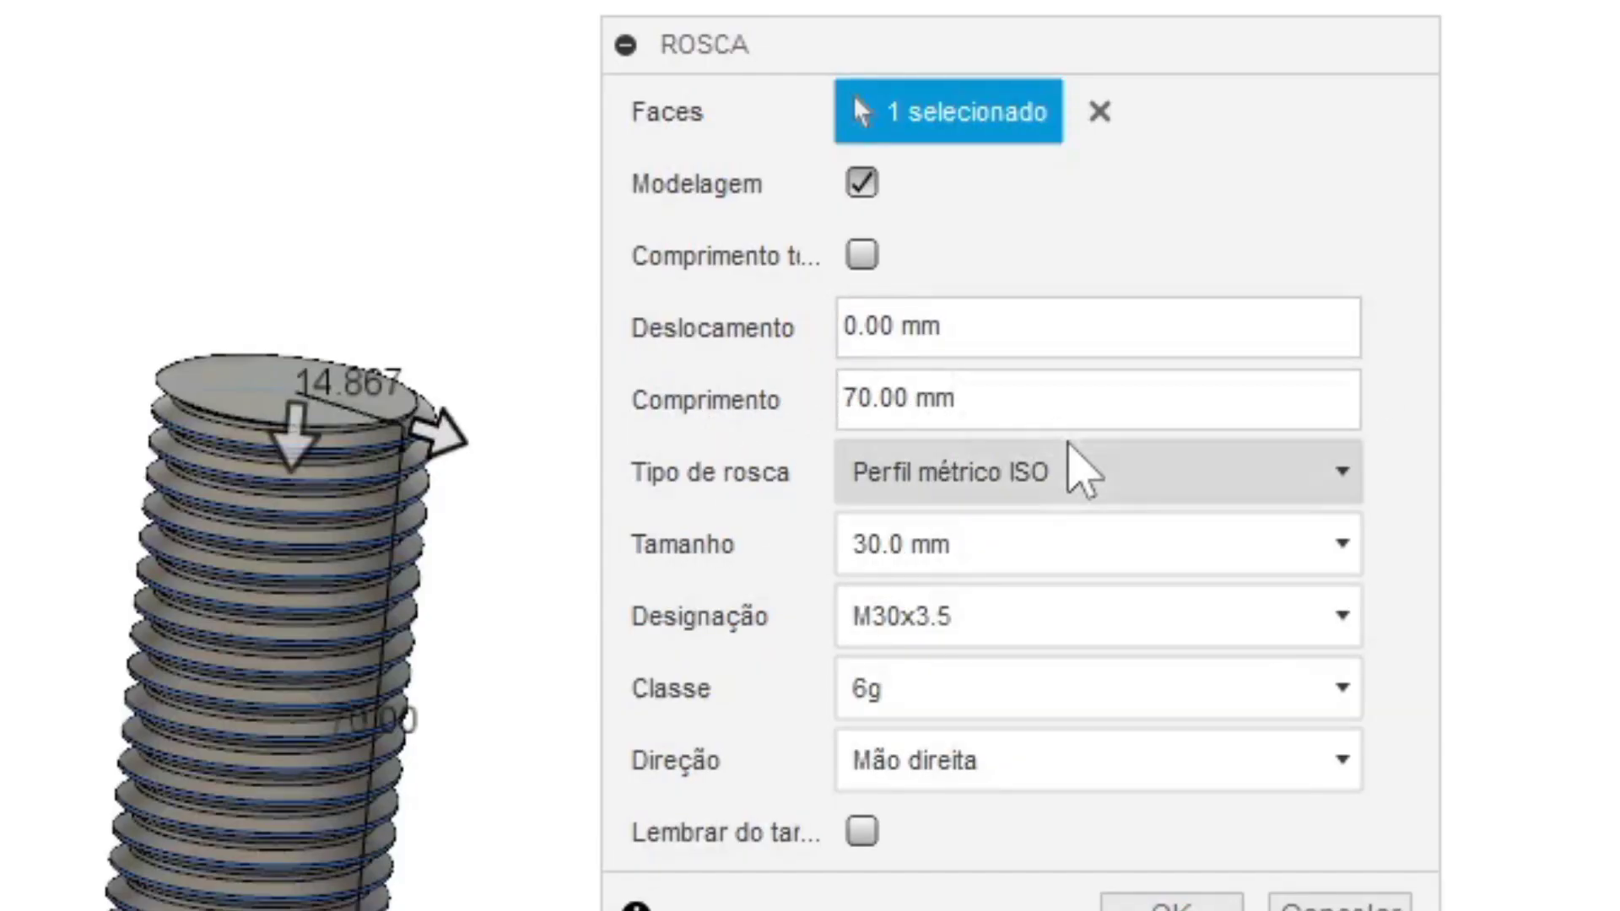
pyautogui.write('1')
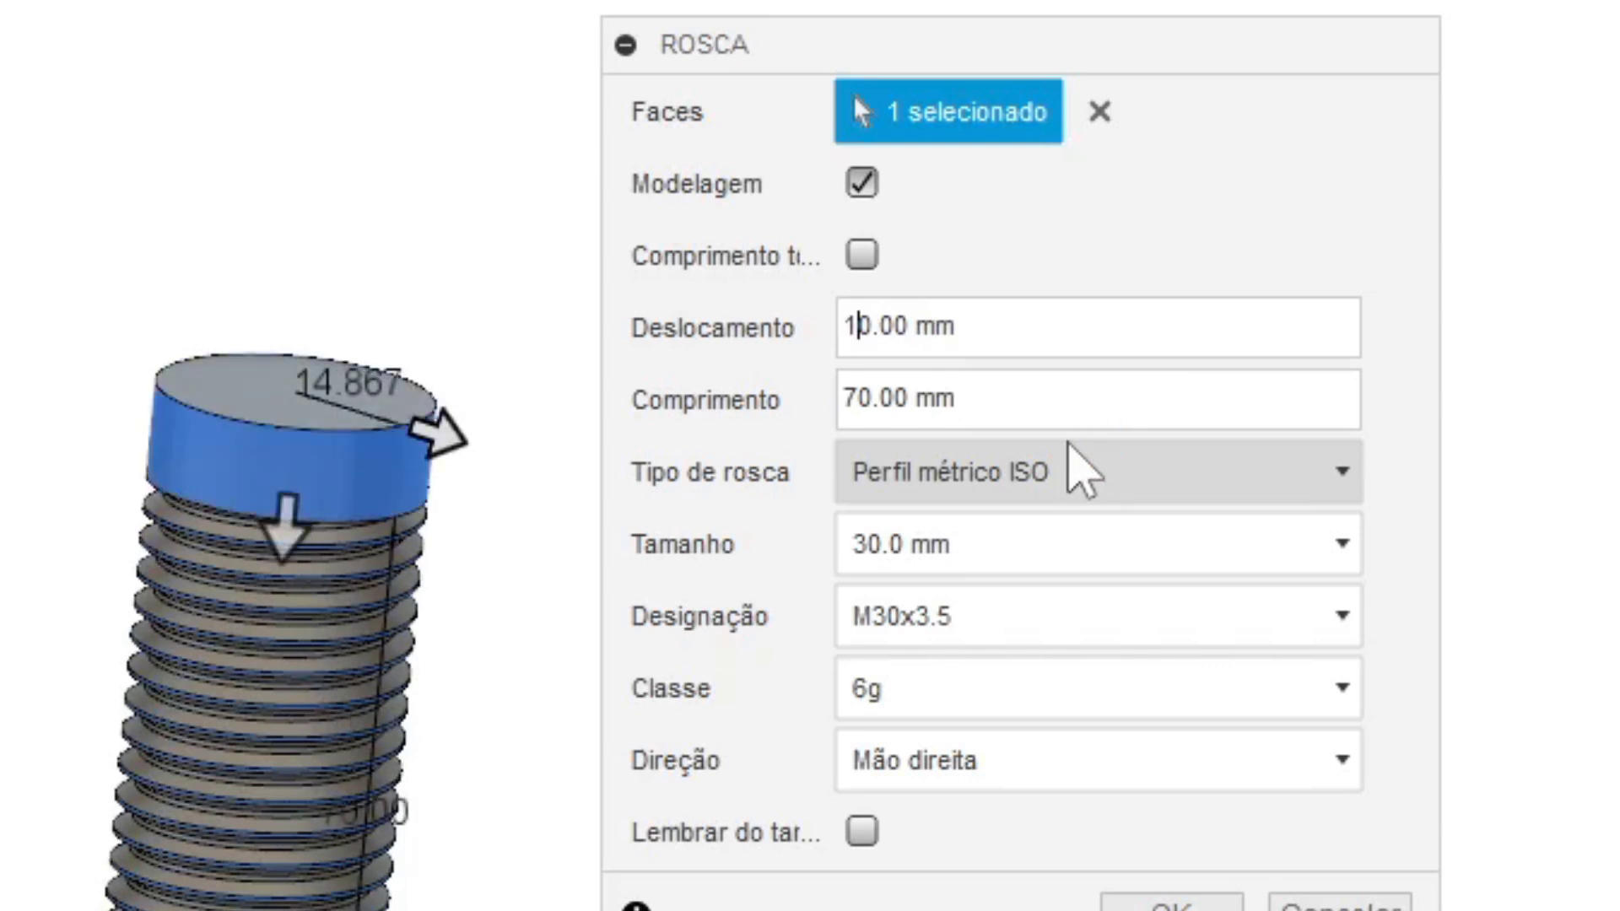
pyautogui.press('BackSpace')
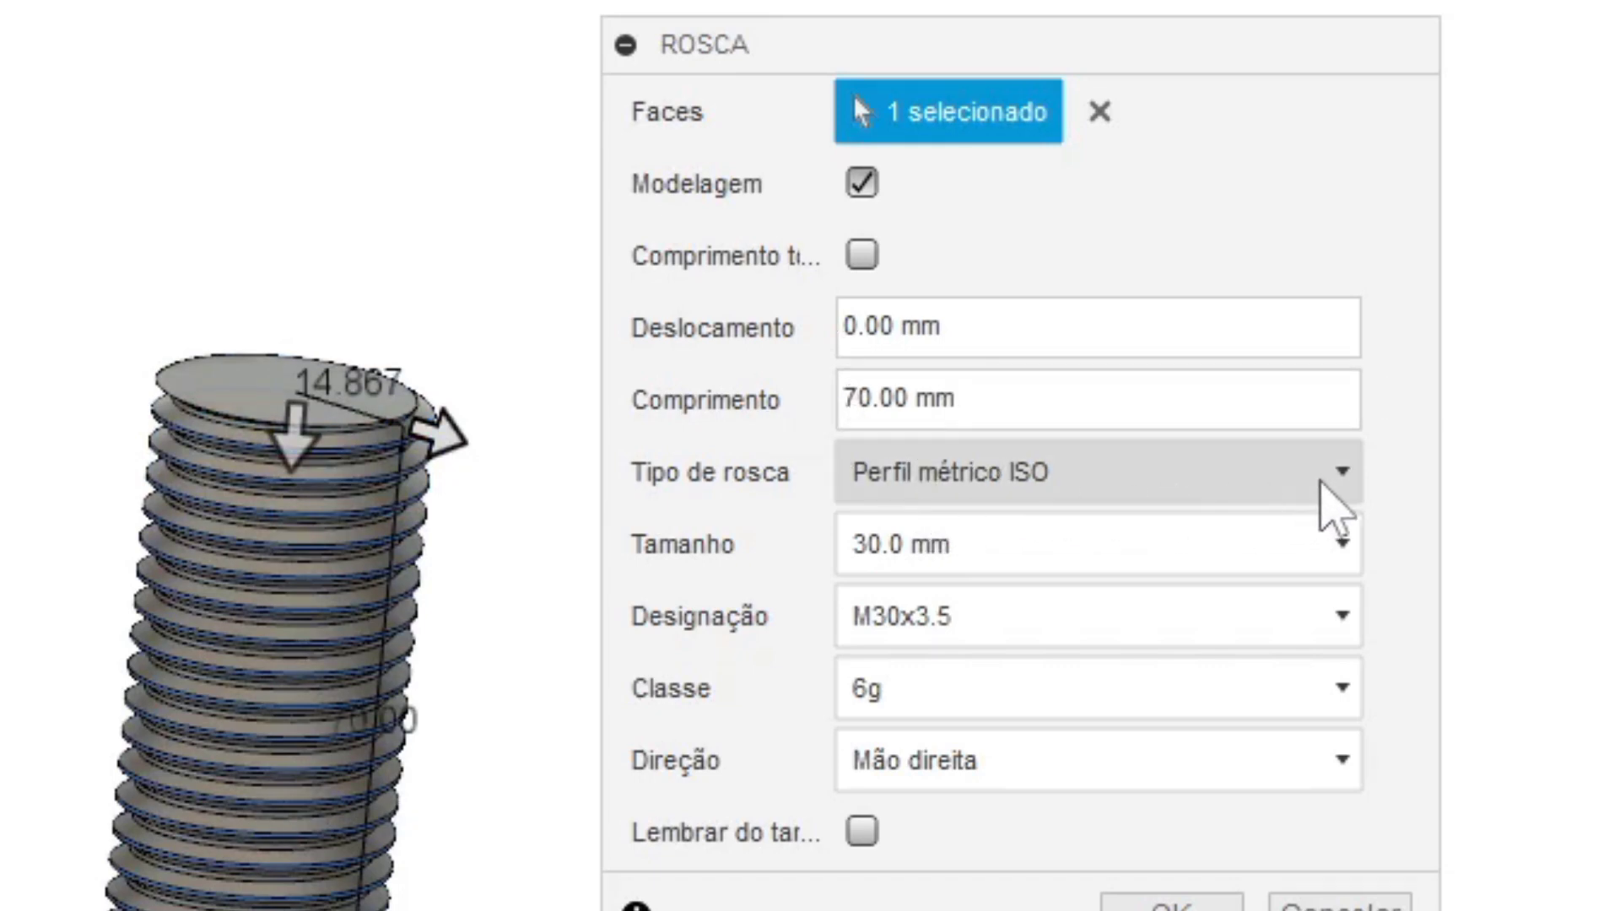
pyautogui.click(1326, 483)
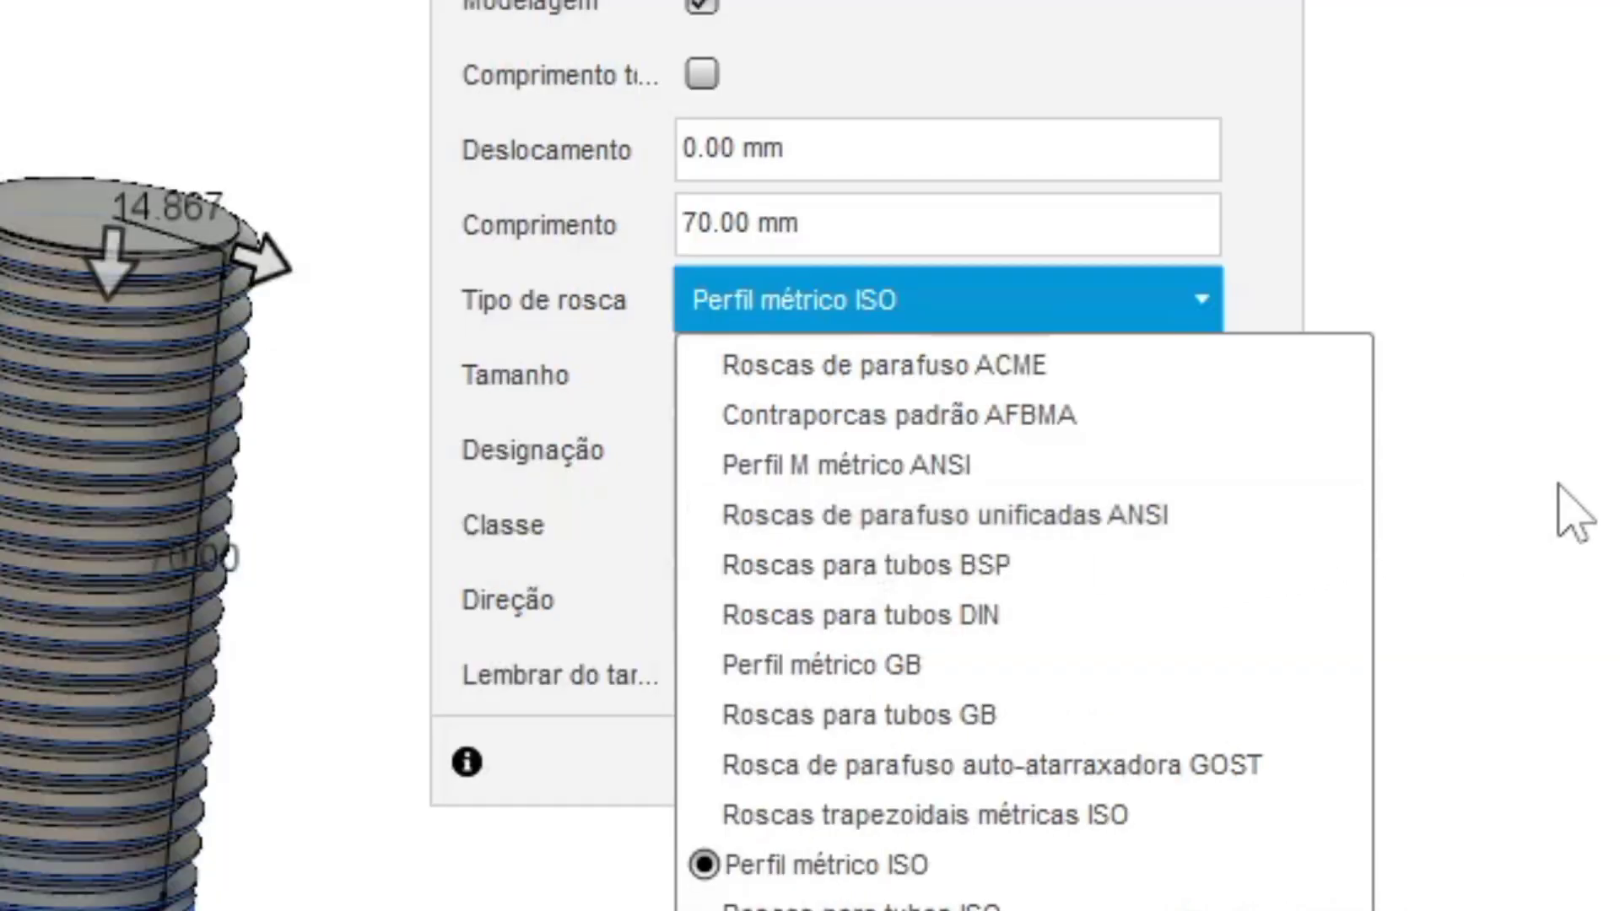
pyautogui.click(1464, 488)
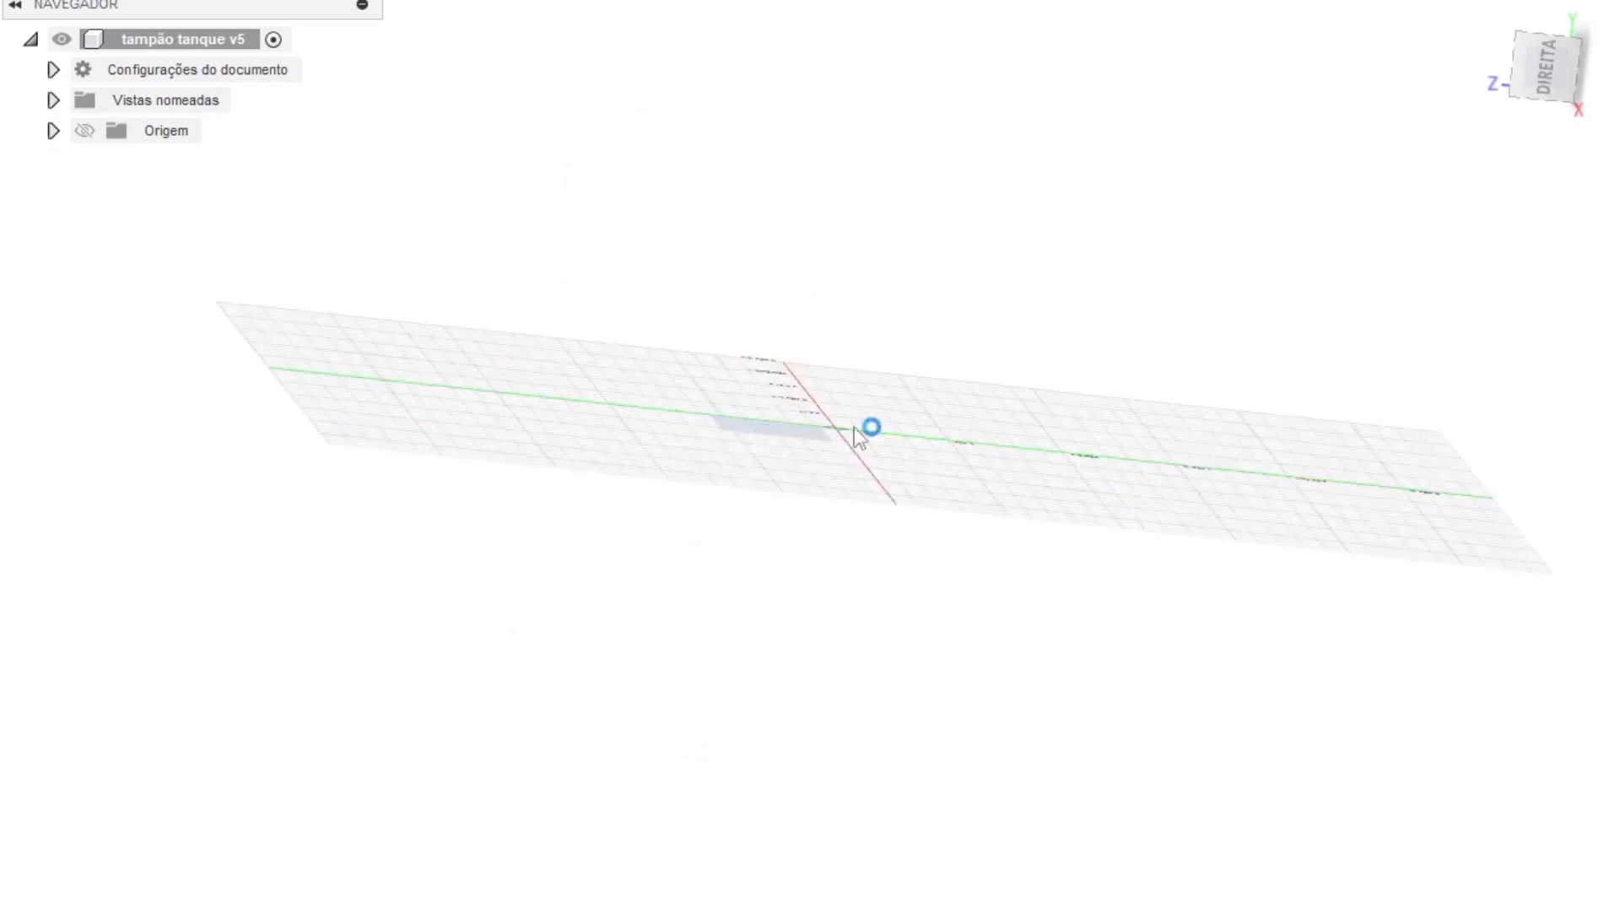
# Step: Start a sketch on an origin plane and draw a vertical line about 40 mm long upward from the origin
pyautogui.click(854, 427)
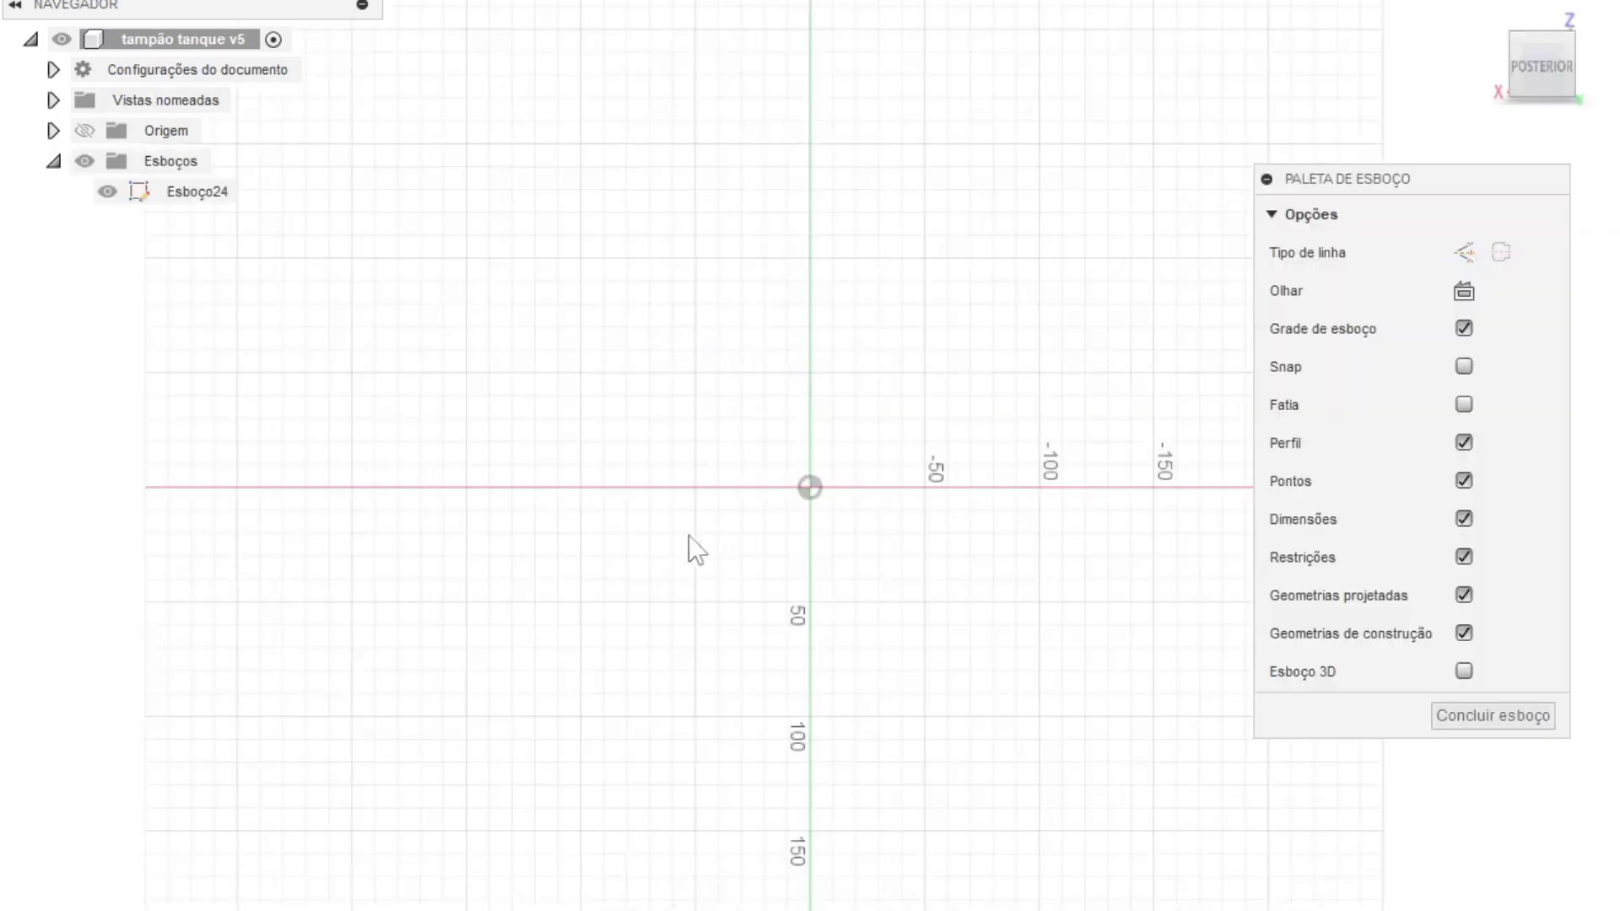
pyautogui.press('c')
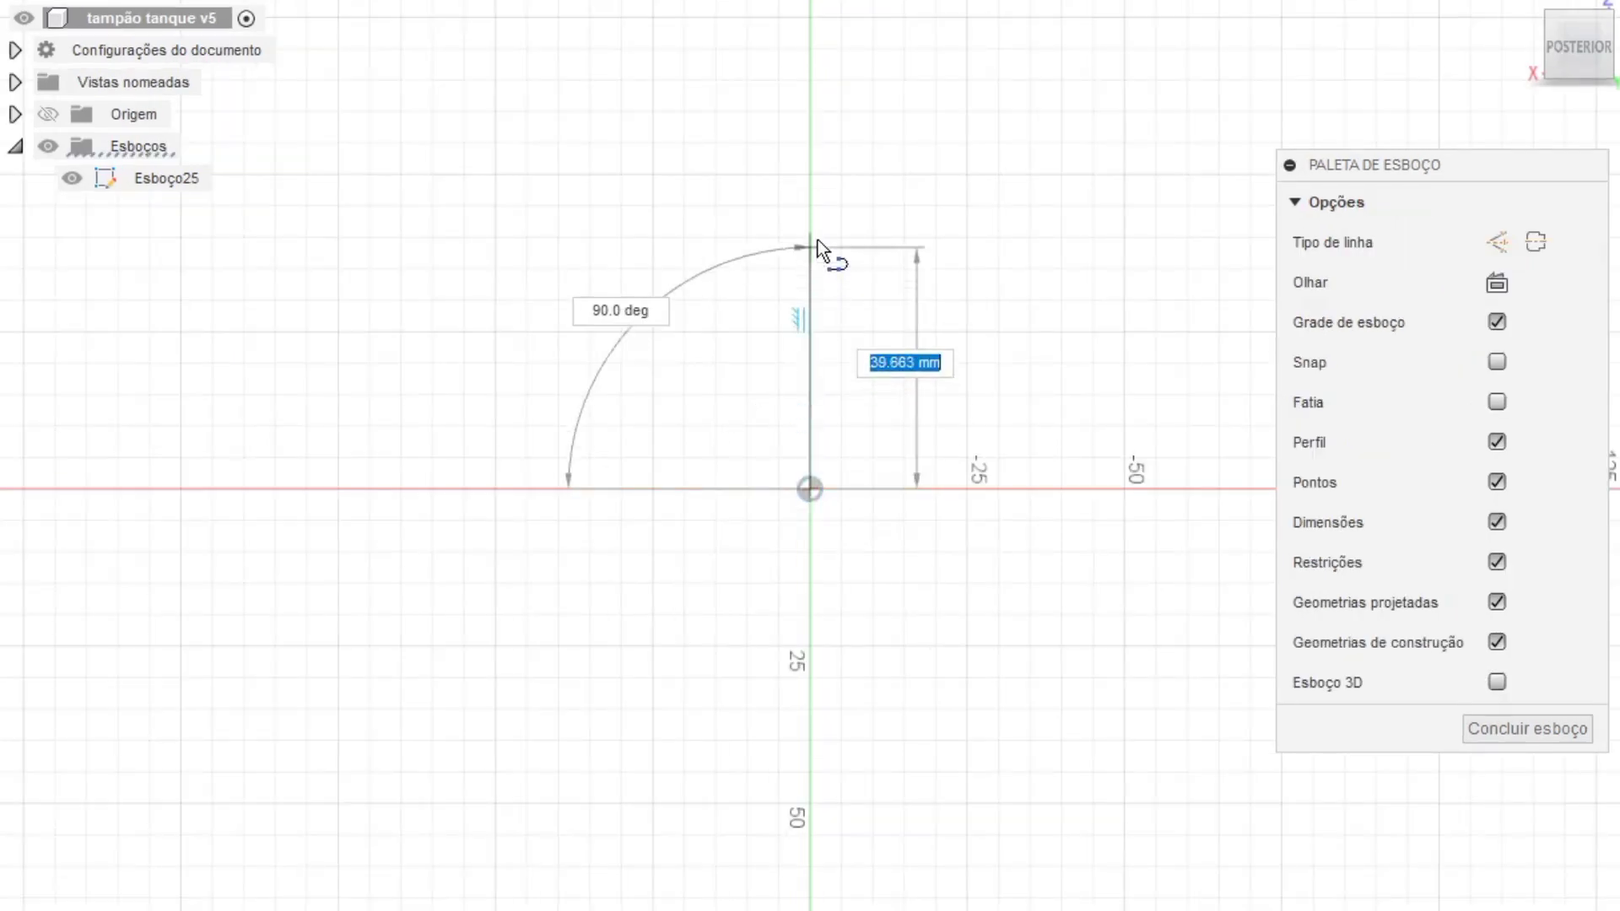
pyautogui.click(817, 240)
pyautogui.scroll(3, 815, 240)
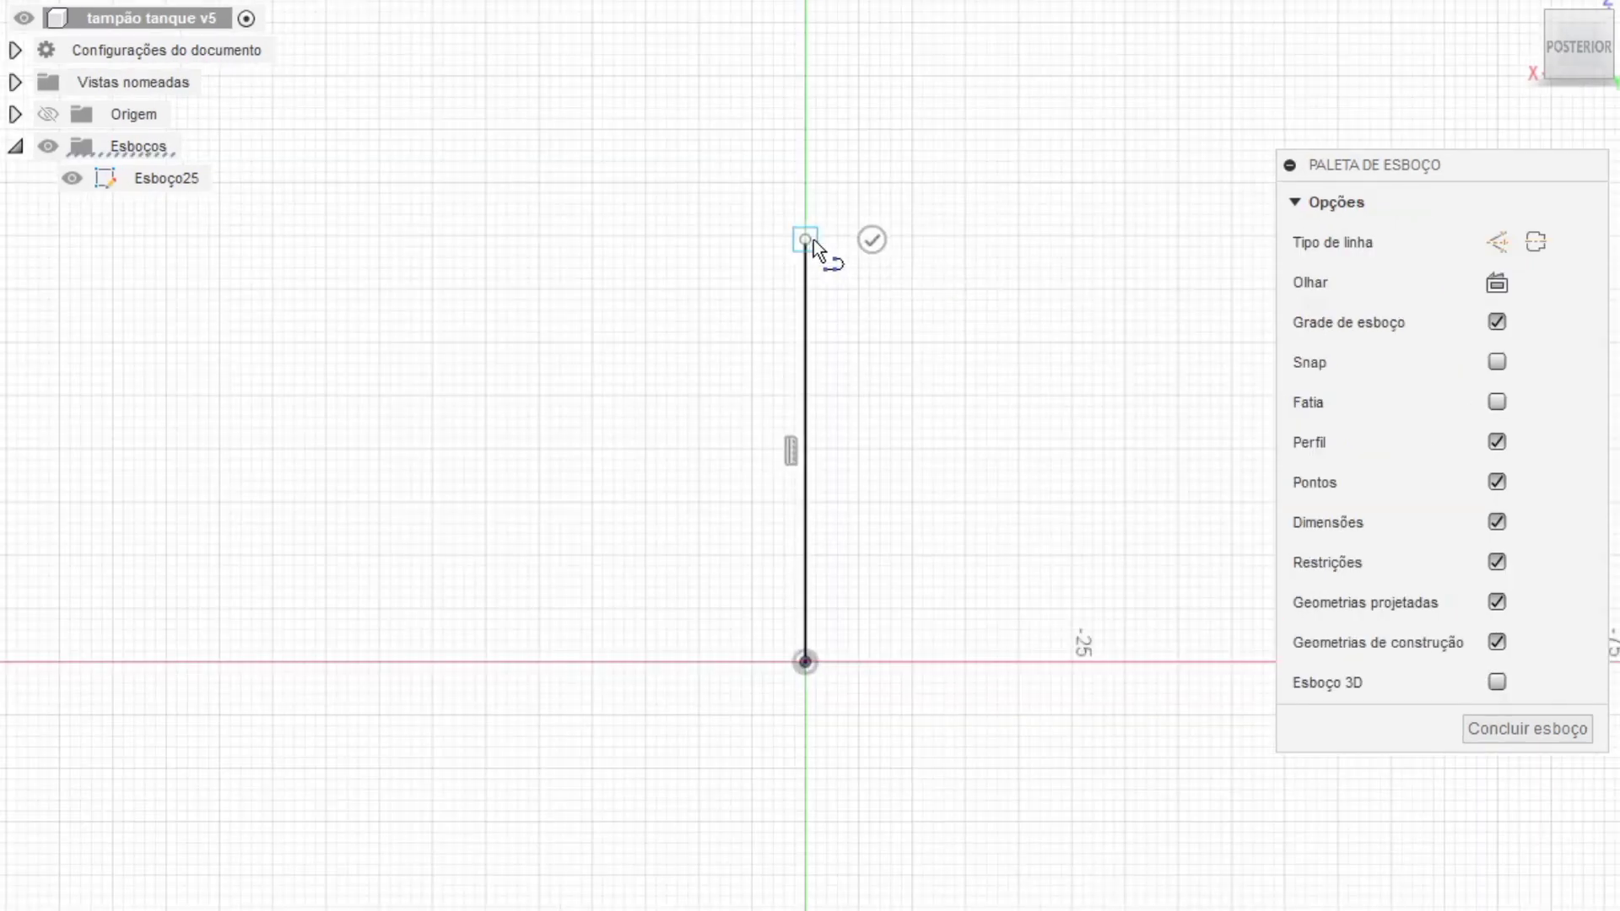
# Step: Draw a two-point rectangle beside the vertical line, leaving a small gap between them
pyautogui.press('r')
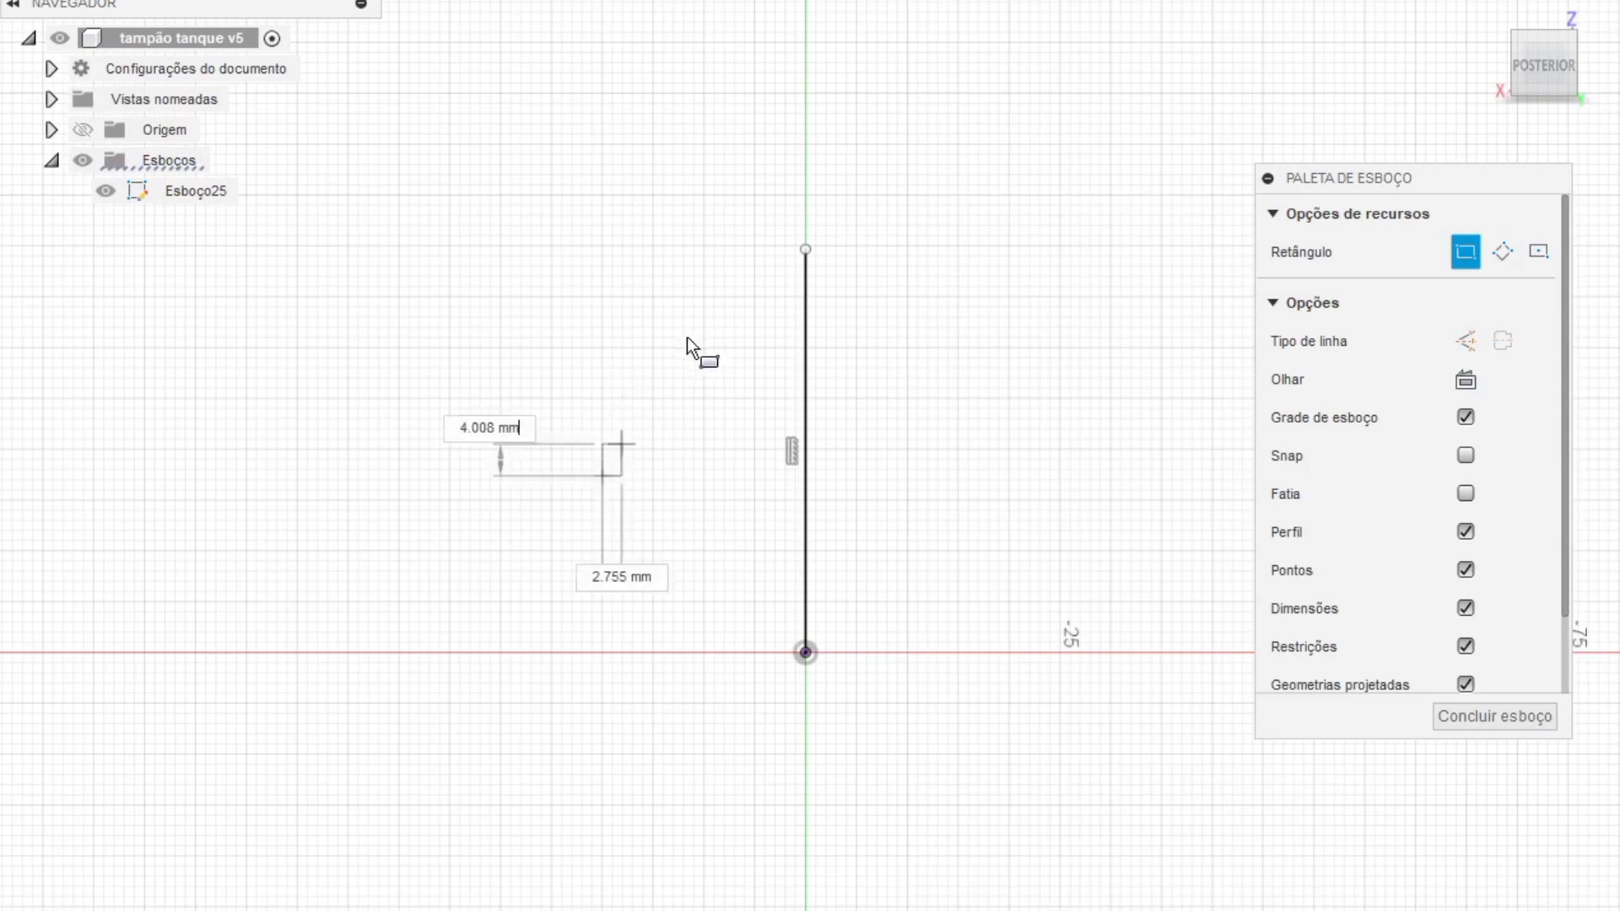
pyautogui.click(745, 276)
pyautogui.press('Escape')
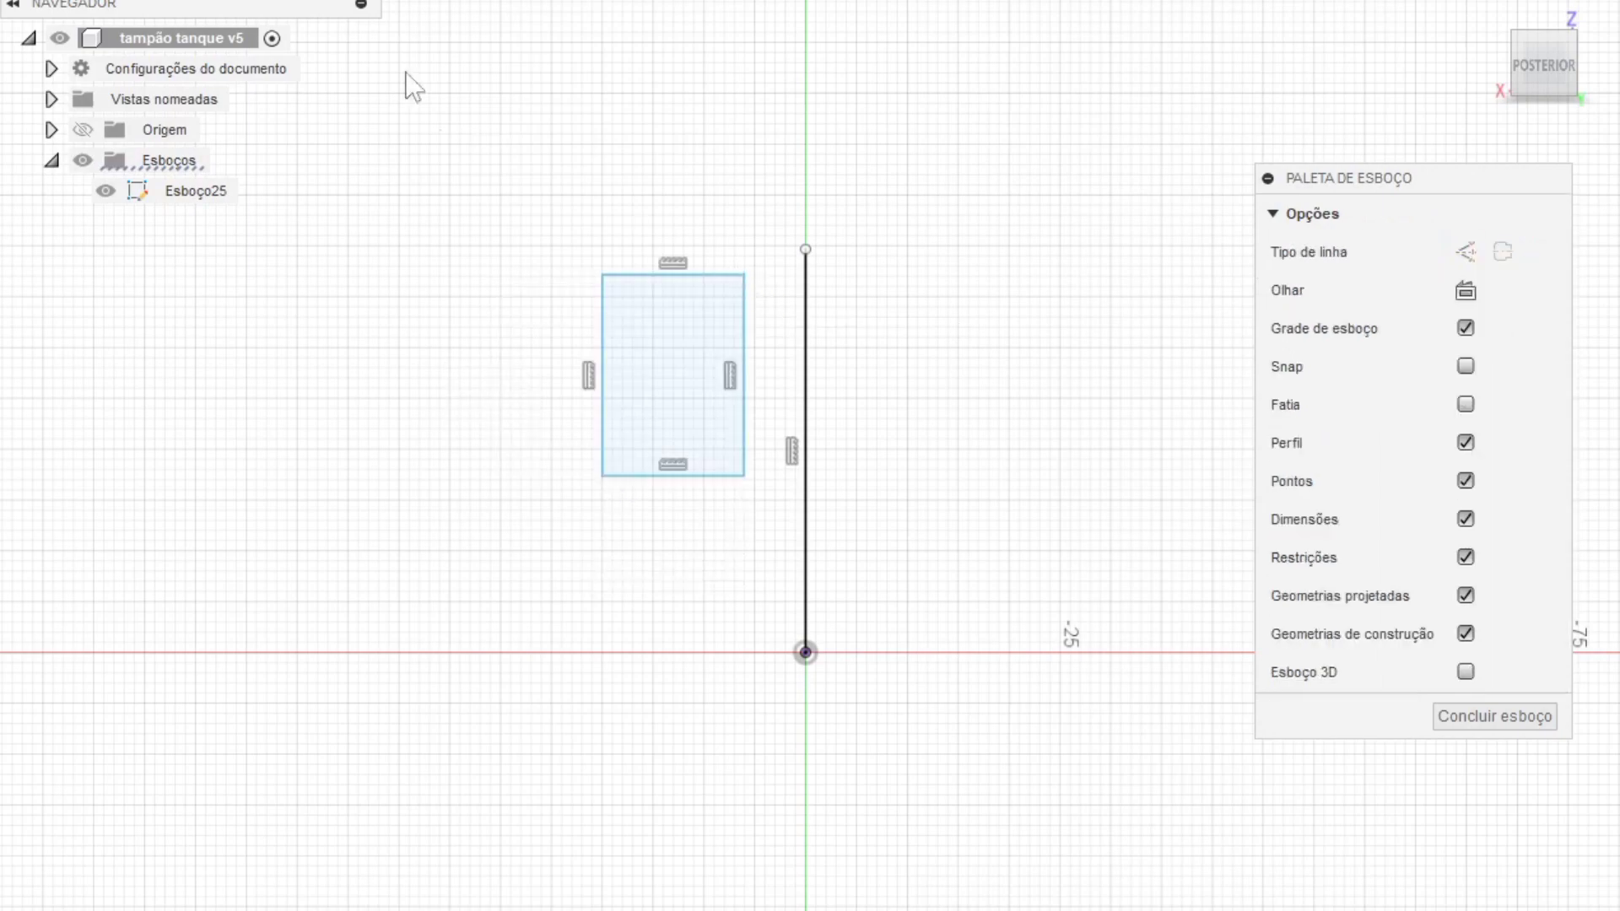
# Step: Mirror all four sides of the rectangle about the vertical line
pyautogui.click(202, 0)
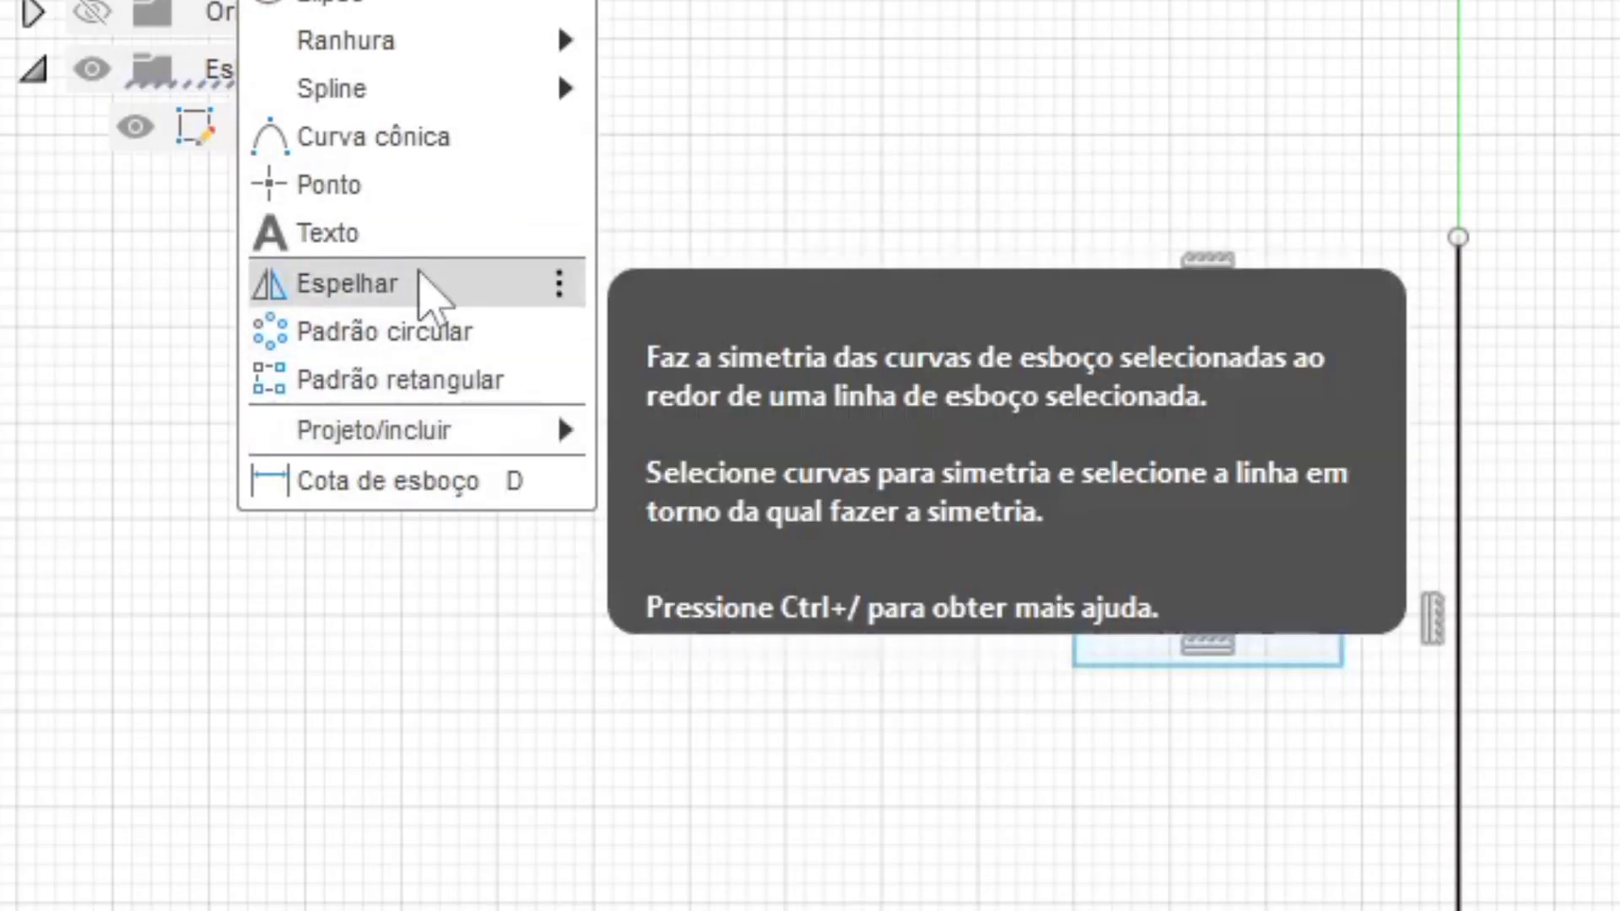
pyautogui.click(419, 278)
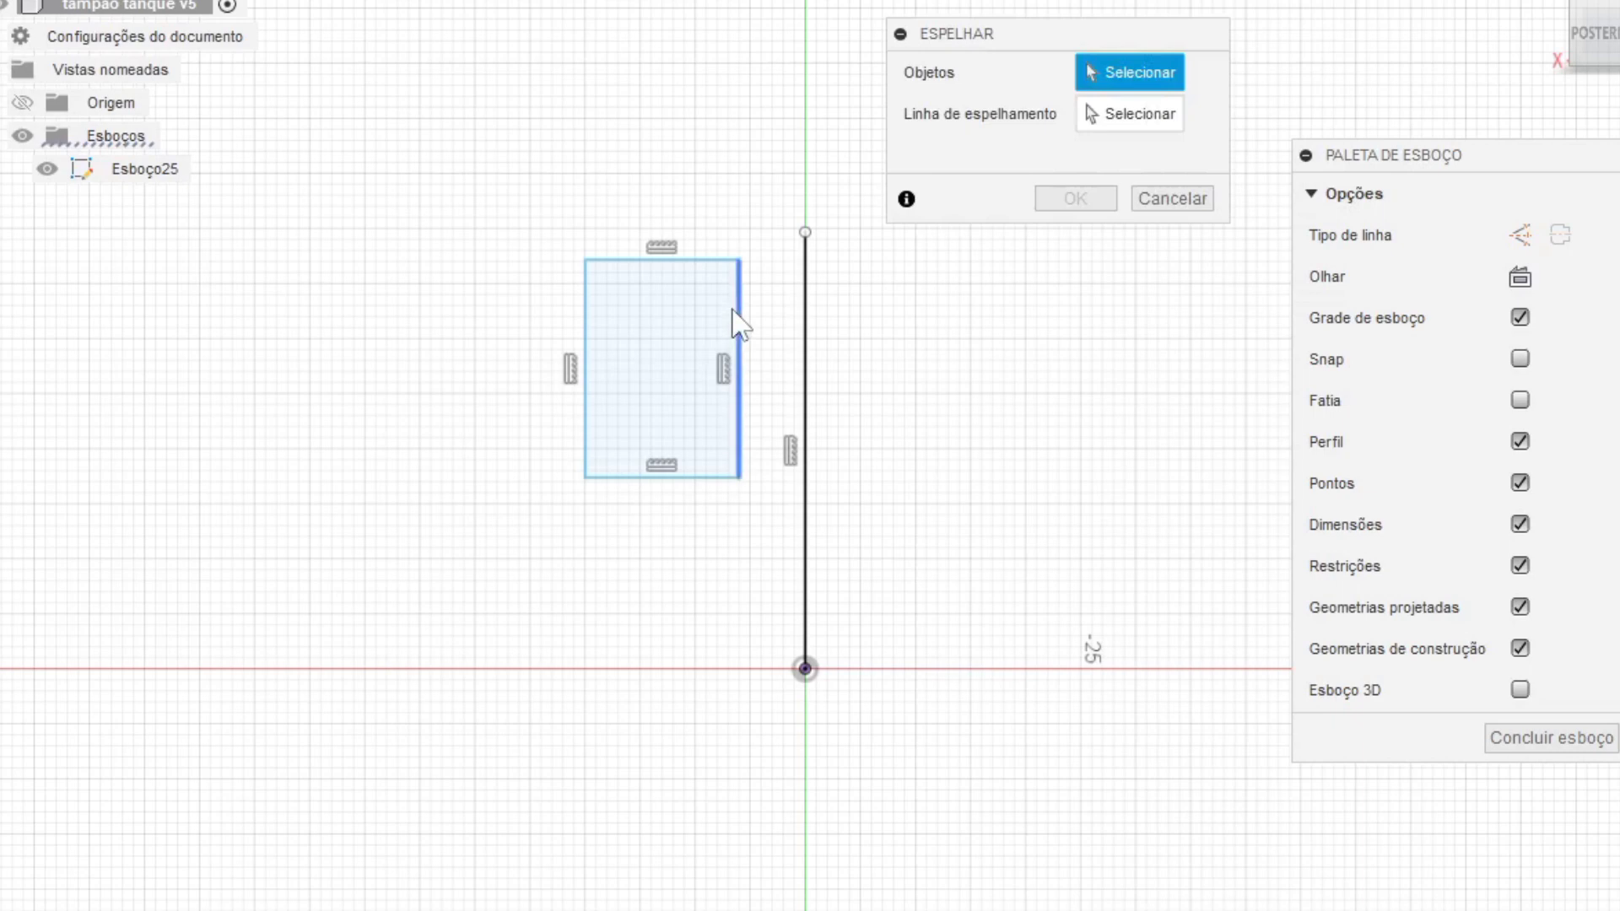
pyautogui.click(736, 321)
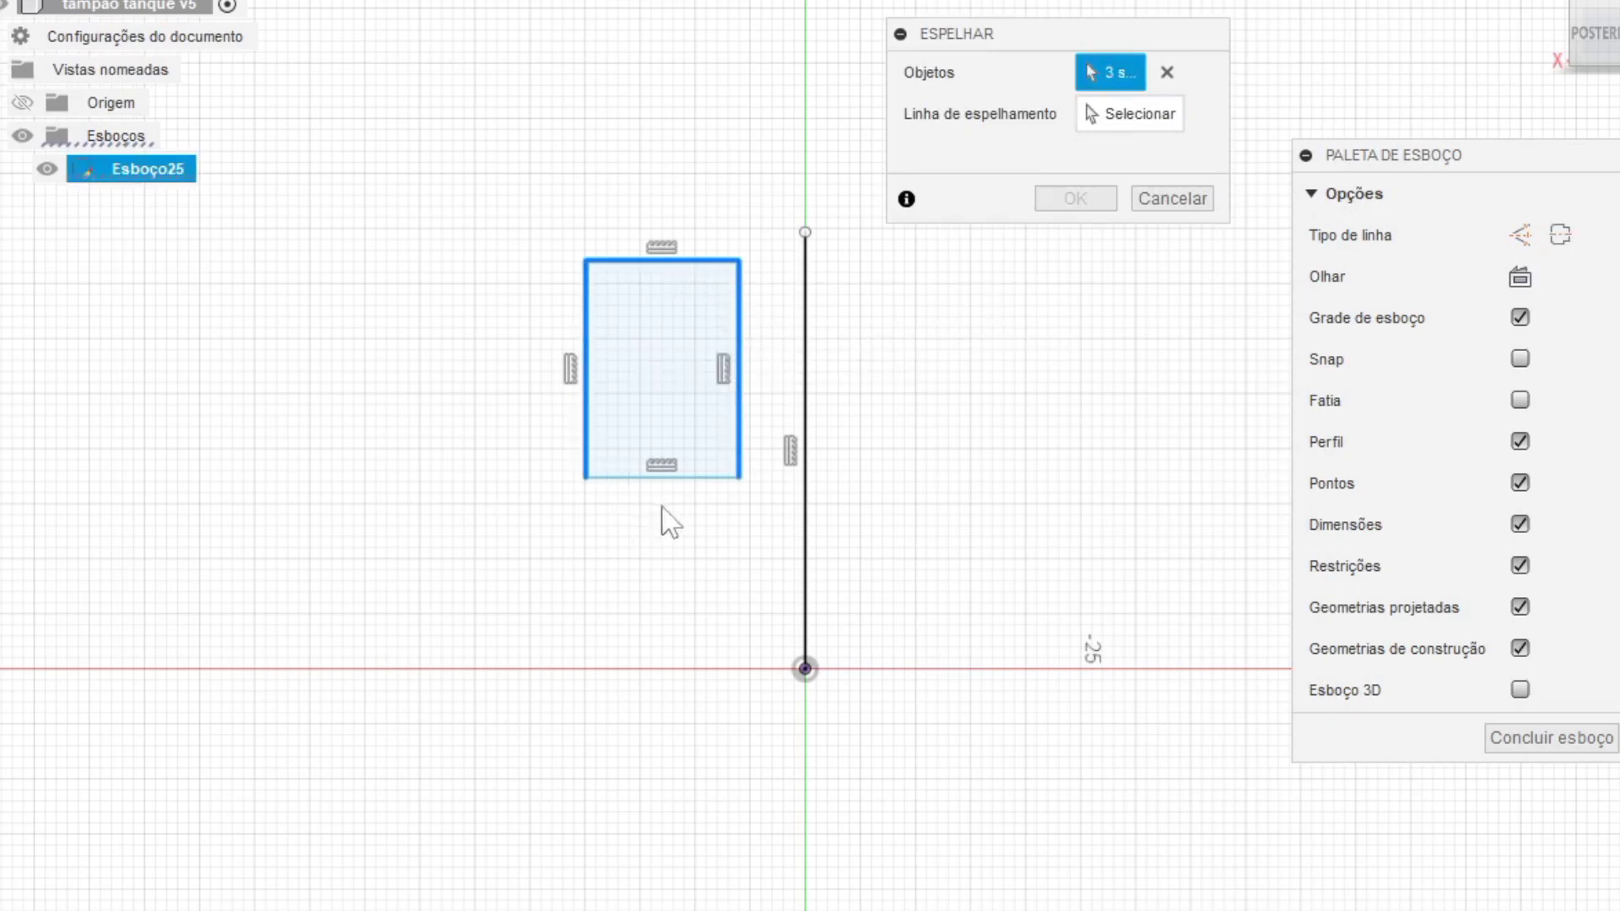
pyautogui.click(1129, 113)
pyautogui.click(806, 432)
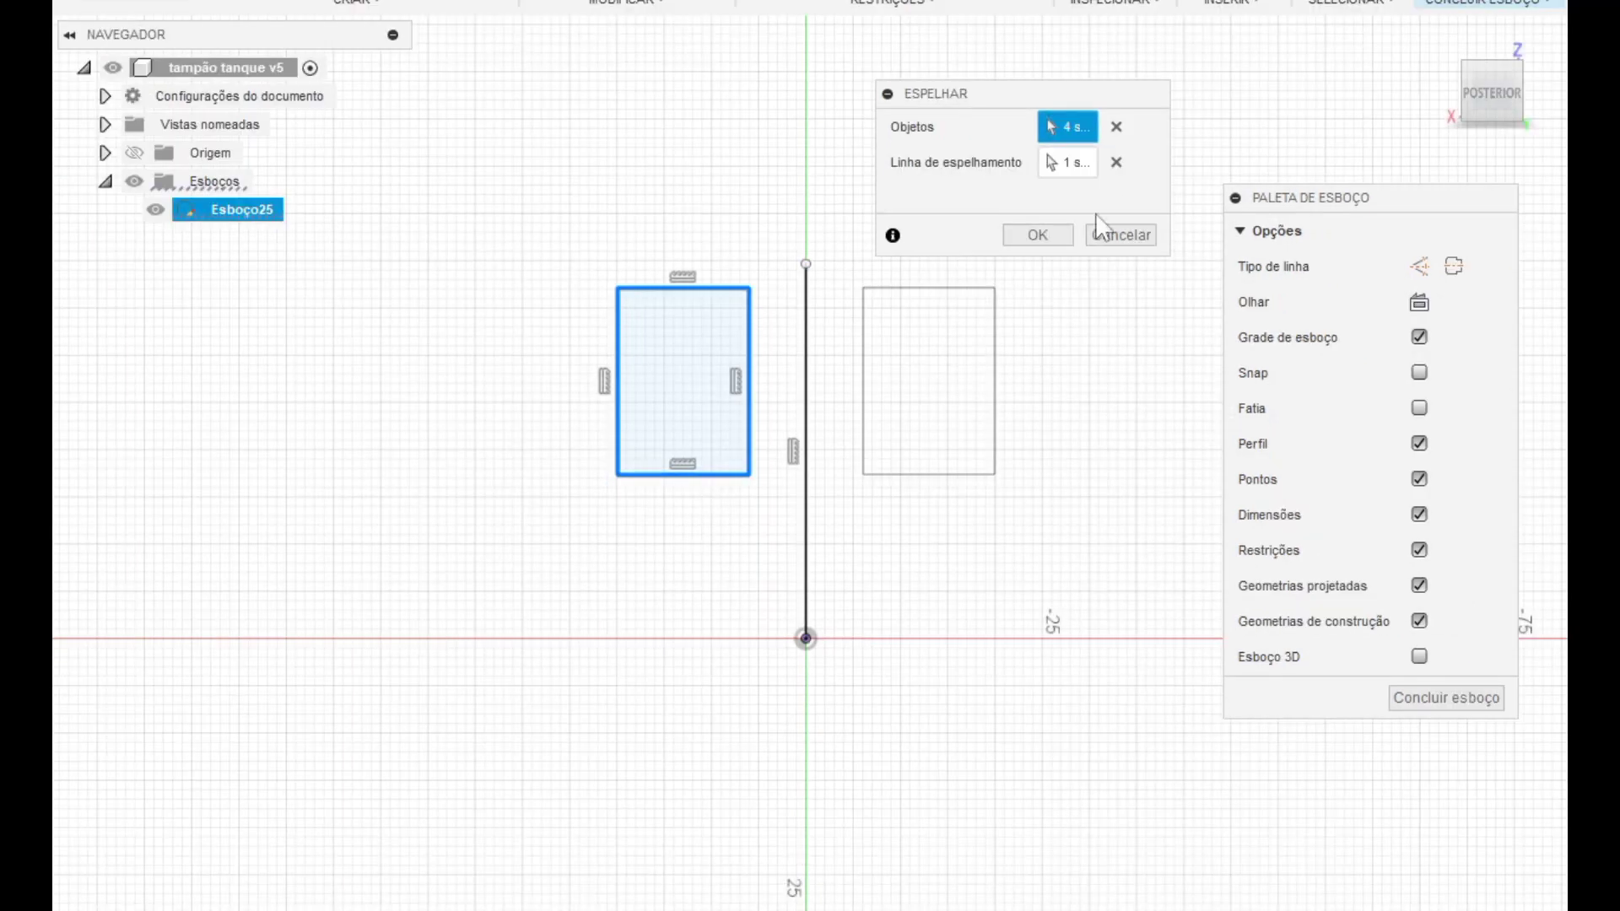
pyautogui.click(1038, 237)
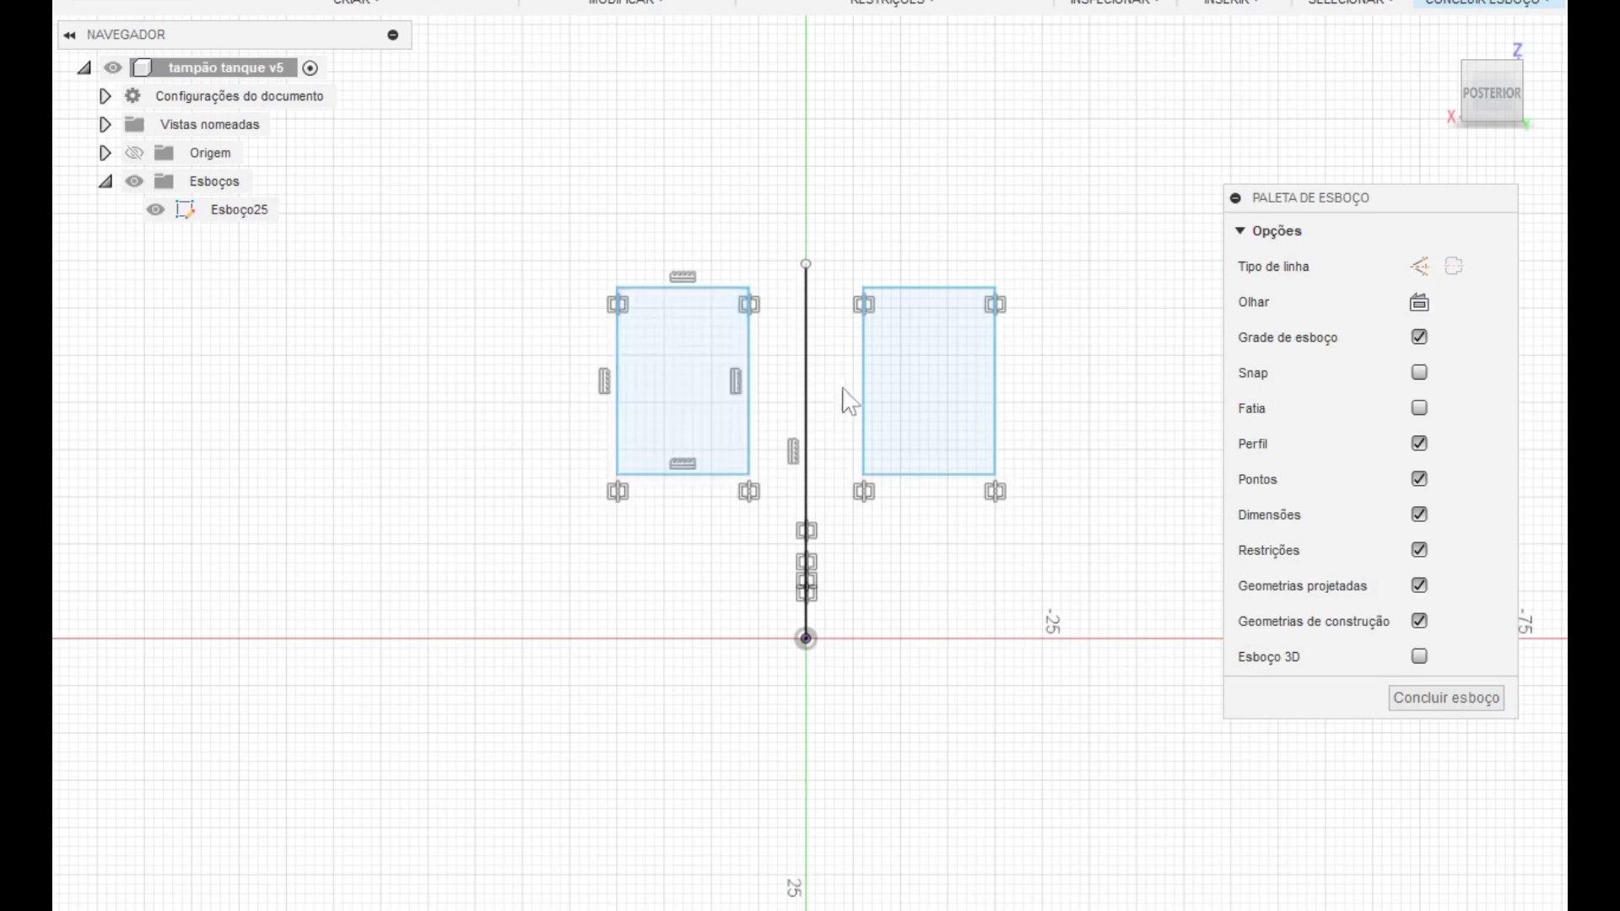
# Step: Undo the mirror, rectangle and line, and sketch two overlapping 20 mm diameter circles on one side of the vertical axis
pyautogui.hotkey('ctrl', 'z')
pyautogui.hotkey('ctrl', 'z')
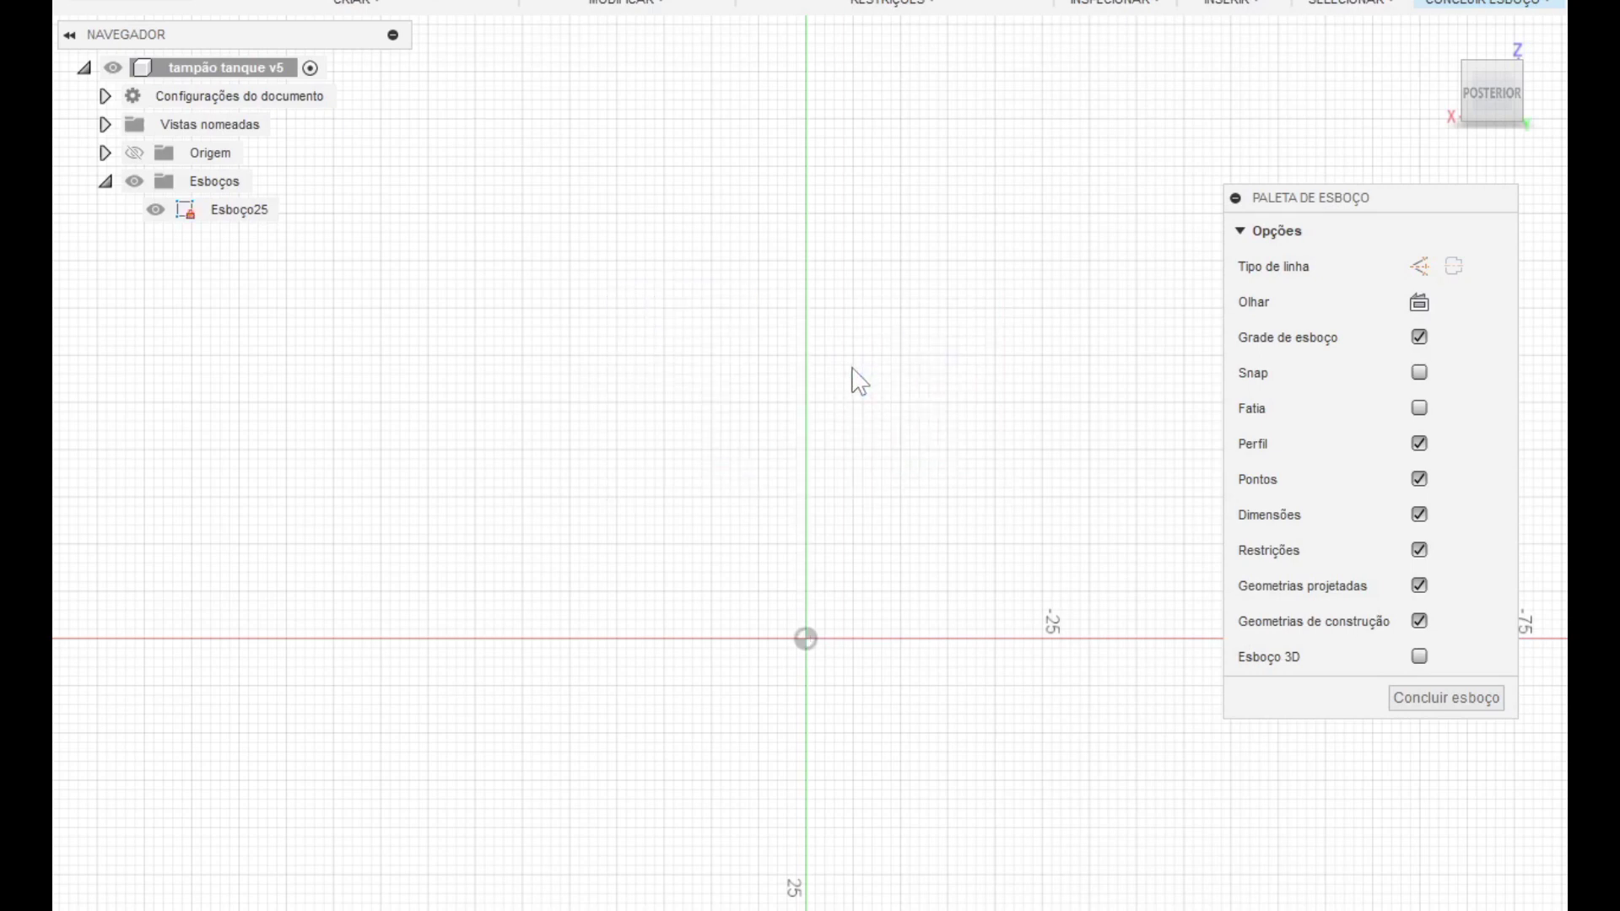
pyautogui.press('c')
pyautogui.click(507, 489)
pyautogui.write('20')
pyautogui.press('Return')
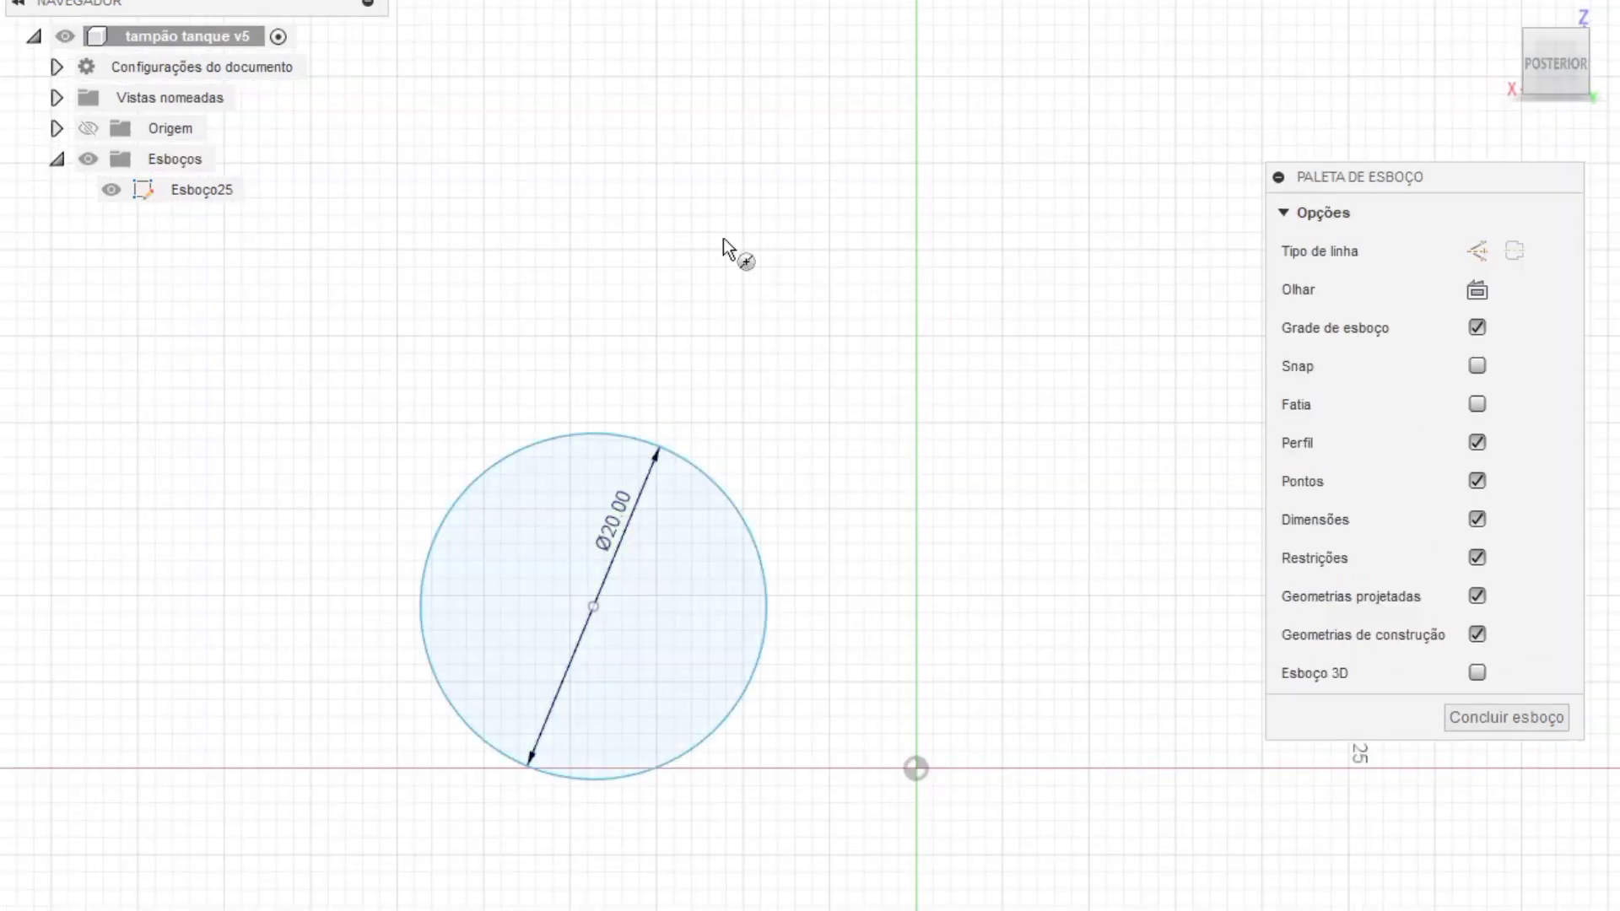
pyautogui.click(623, 148)
pyautogui.moveTo(507, 488); pyautogui.dragTo(503, 455)
pyautogui.moveTo(587, 570); pyautogui.dragTo(556, 536)
# Step: Connect both circles to the origin with lines tangent to their outer sides
pyautogui.click(532, 709)
pyautogui.click(915, 768)
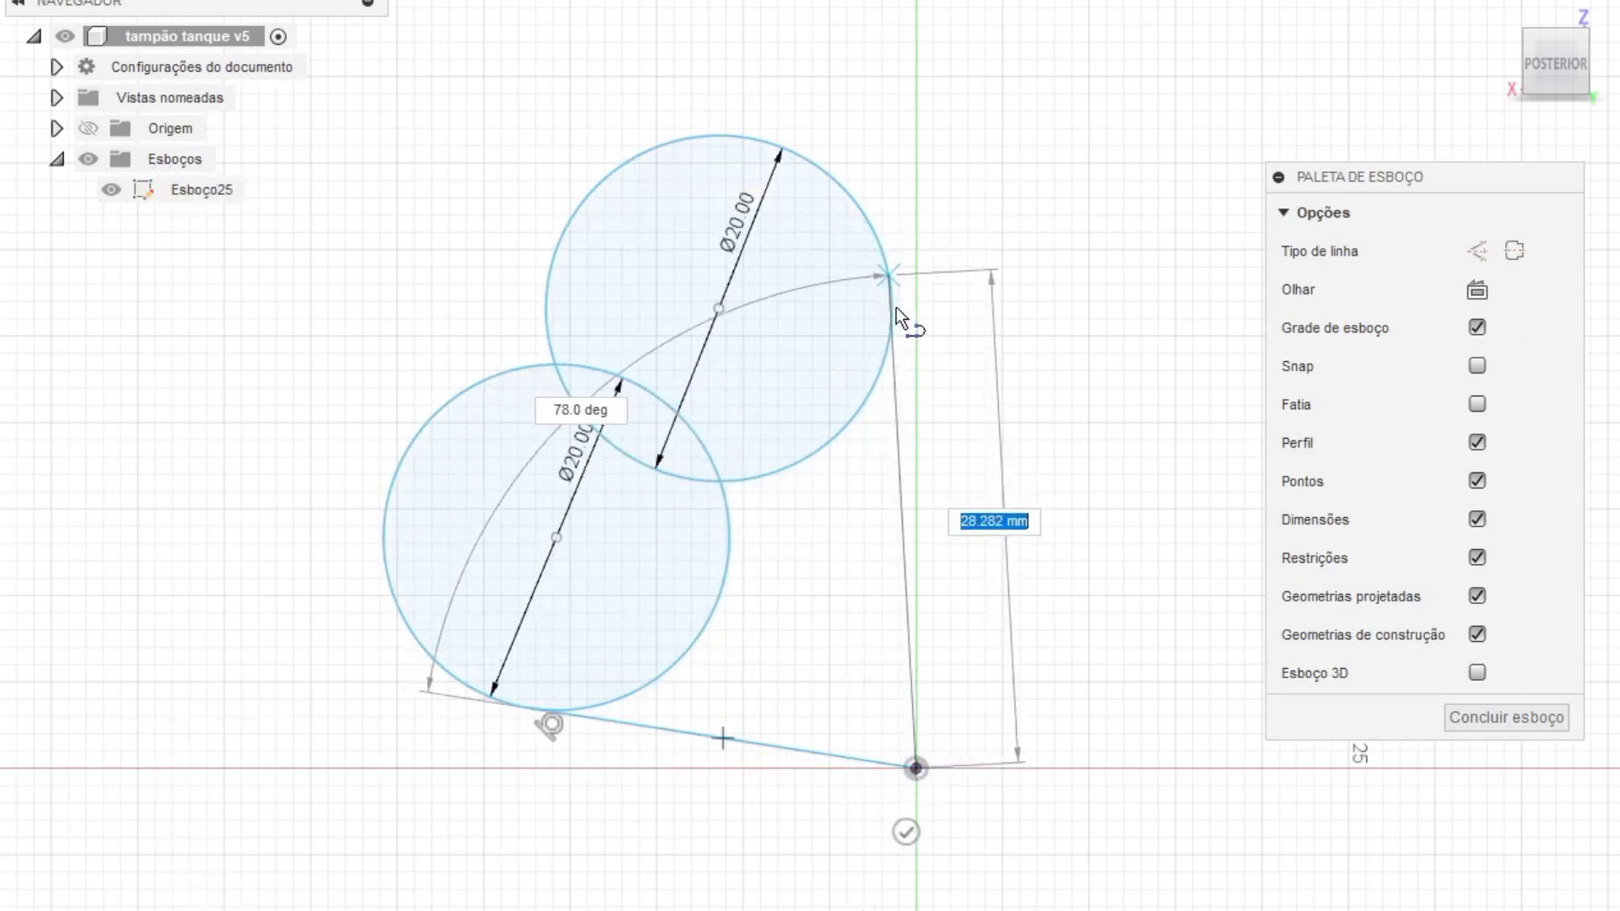
pyautogui.click(896, 307)
# Step: Trim the inner arcs of the two circles to leave a single heart-shaped profile
pyautogui.press('t')
pyautogui.click(842, 430)
pyautogui.click(676, 662)
pyautogui.click(672, 421)
pyautogui.scroll(-2, 672, 421)
pyautogui.scroll(3, 792, 608)
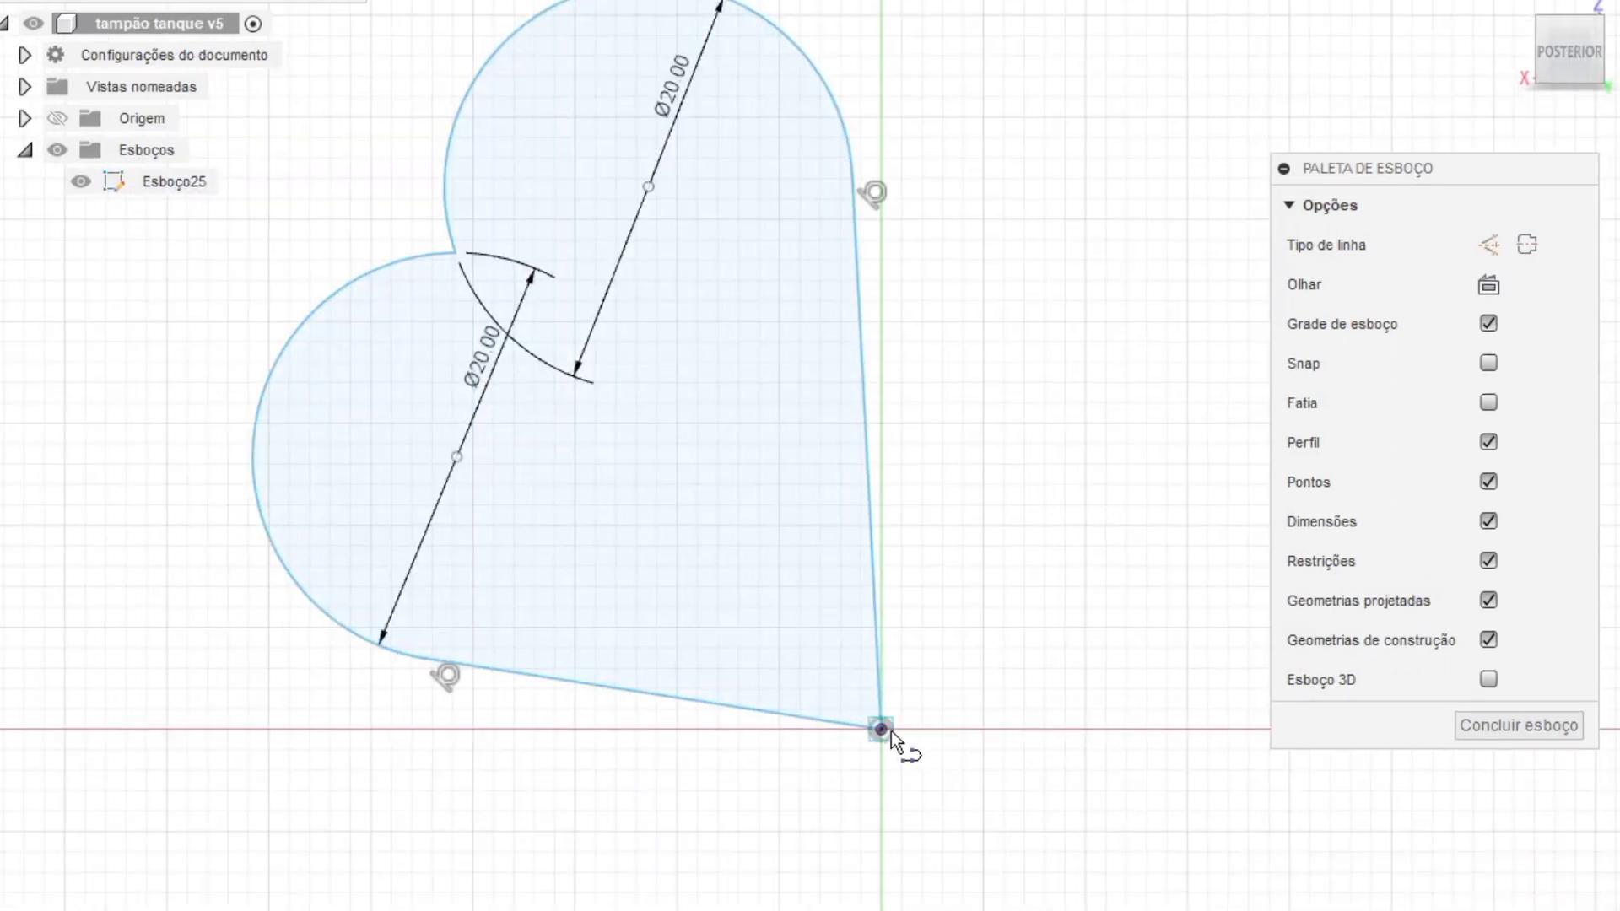
# Step: Draw one short vertical line and one short horizontal line from the origin as mirror axes
pyautogui.press('l')
pyautogui.click(878, 724)
pyautogui.click(879, 505)
pyautogui.click(1089, 729)
pyautogui.scroll(-3, 675, 599)
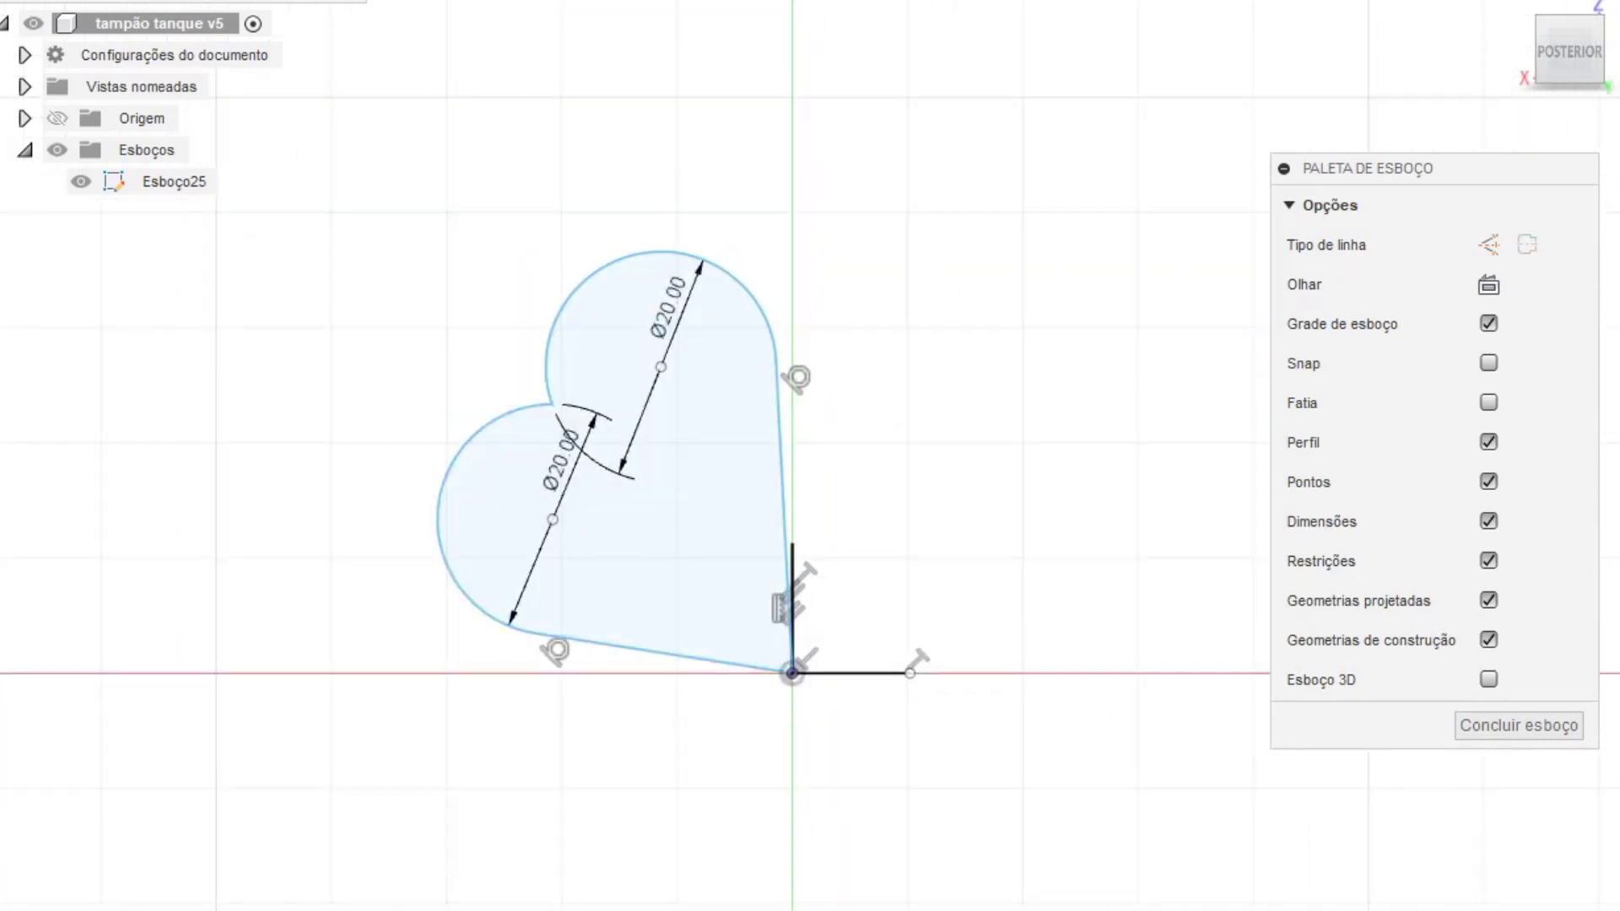
# Step: Mirror the heart-shaped profile about the short vertical line
pyautogui.scroll(3, 762, 604)
pyautogui.click(799, 637)
pyautogui.scroll(-3, 799, 637)
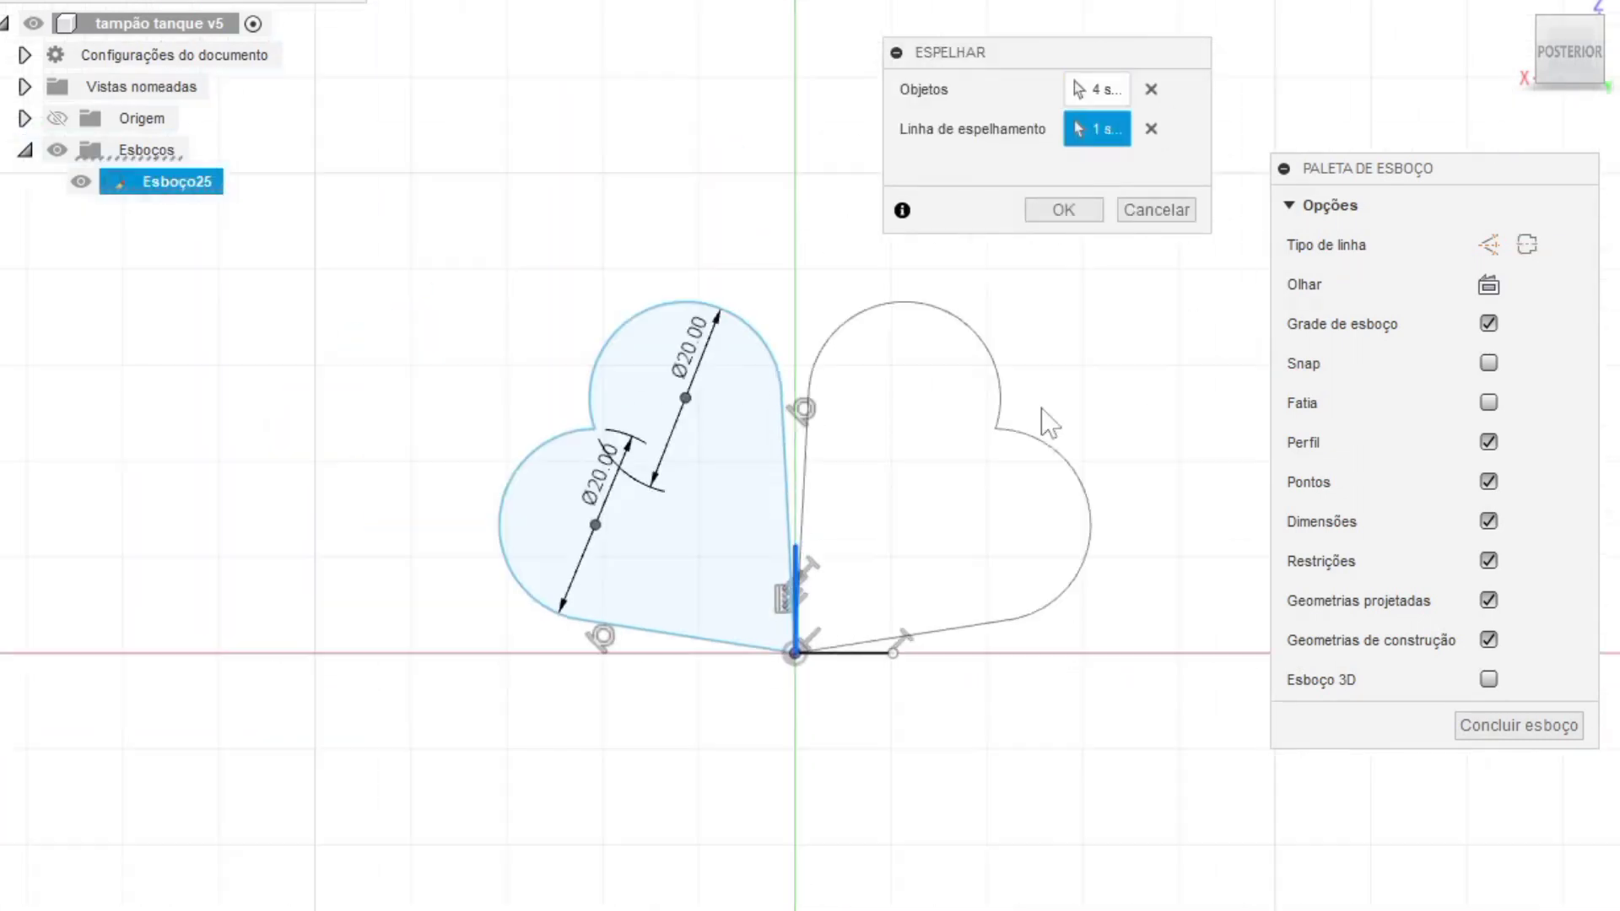
pyautogui.press('Return')
# Step: Mirror both heart-shaped profiles about the short horizontal line
pyautogui.click(1043, 600)
pyautogui.click(789, 505)
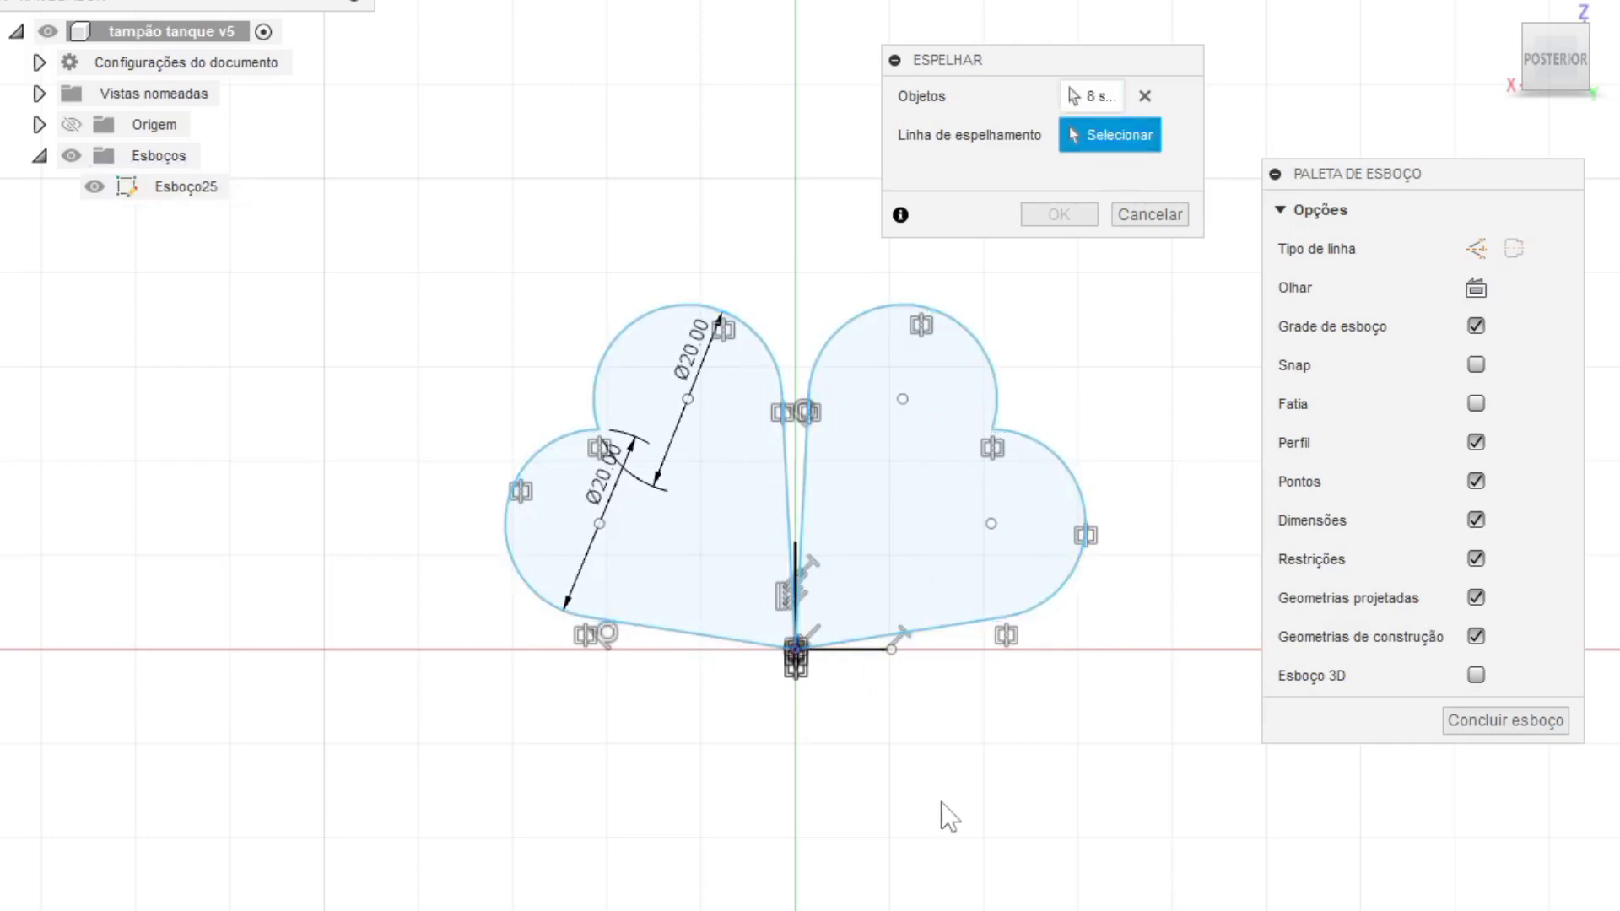
pyautogui.scroll(3, 928, 802)
pyautogui.click(861, 554)
pyautogui.scroll(-4, 802, 644)
pyautogui.press('Return')
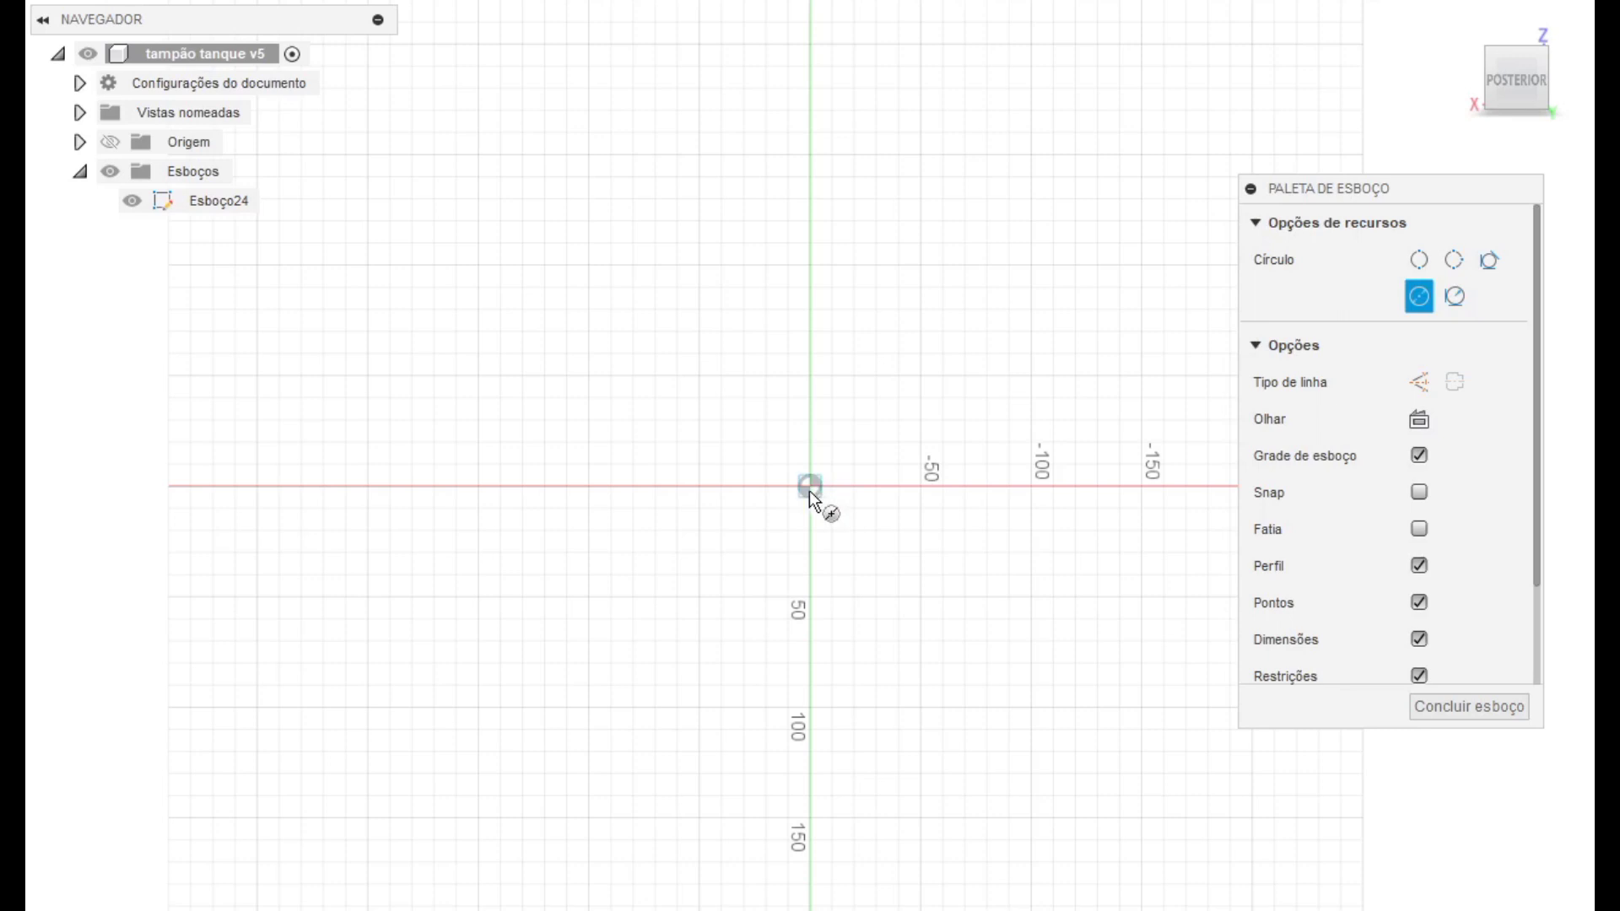
# Step: Sketch a 100 mm diameter circle centred on the origin and a 10 mm circle inside it near its upper edge
pyautogui.click(810, 487)
pyautogui.write('100')
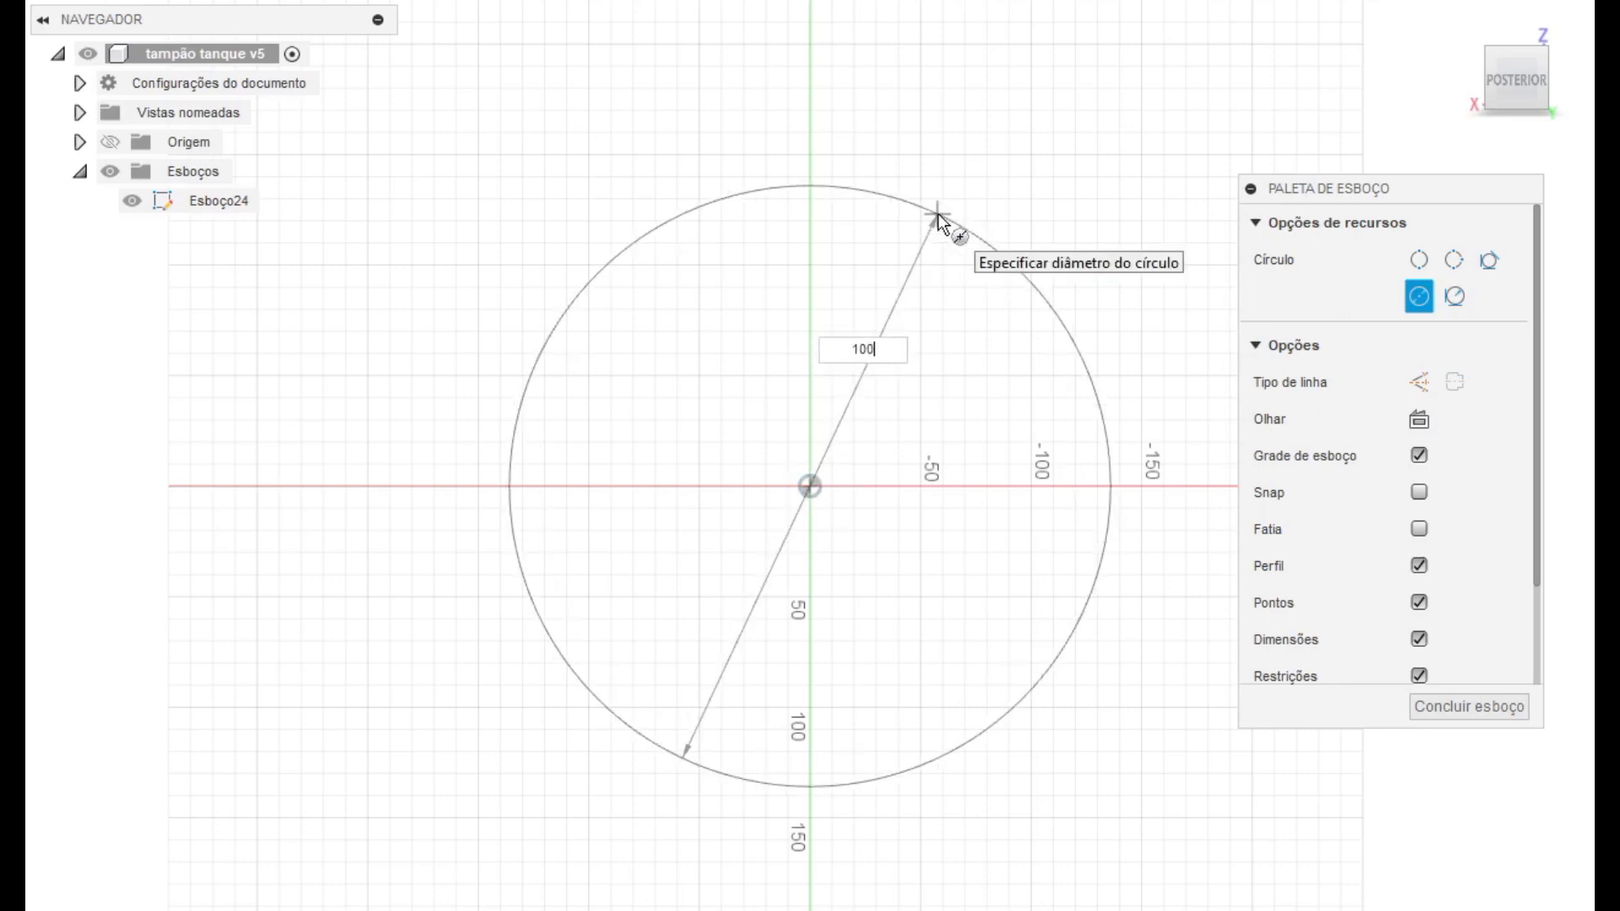
pyautogui.press('Return')
pyautogui.scroll(3, 841, 472)
pyautogui.scroll(2, 840, 472)
pyautogui.press('c')
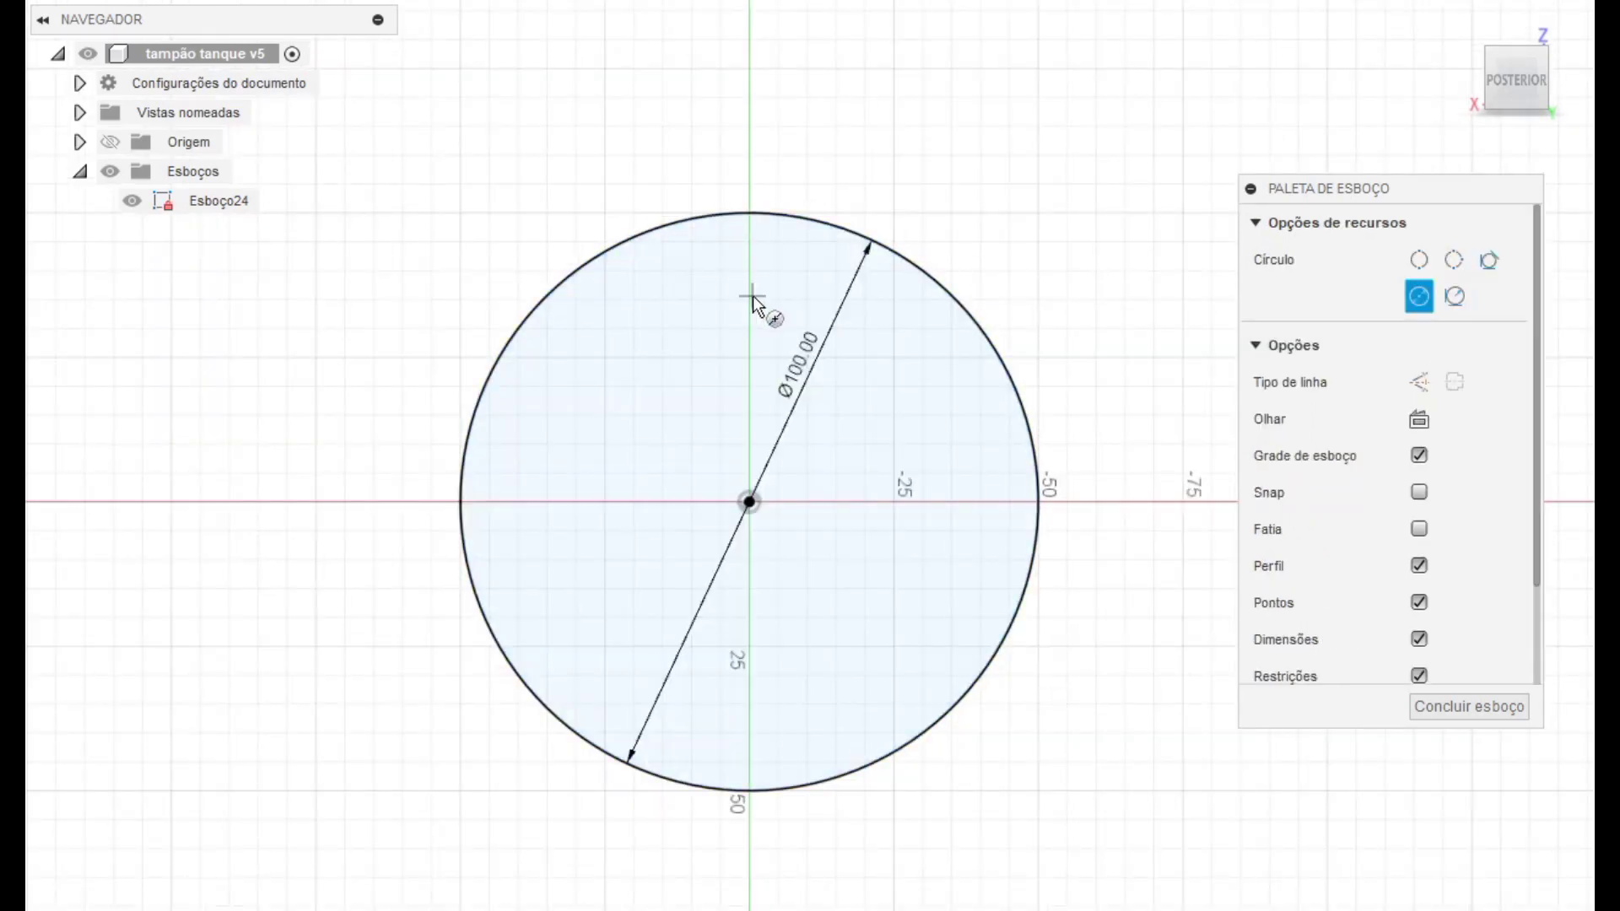
pyautogui.press('Return')
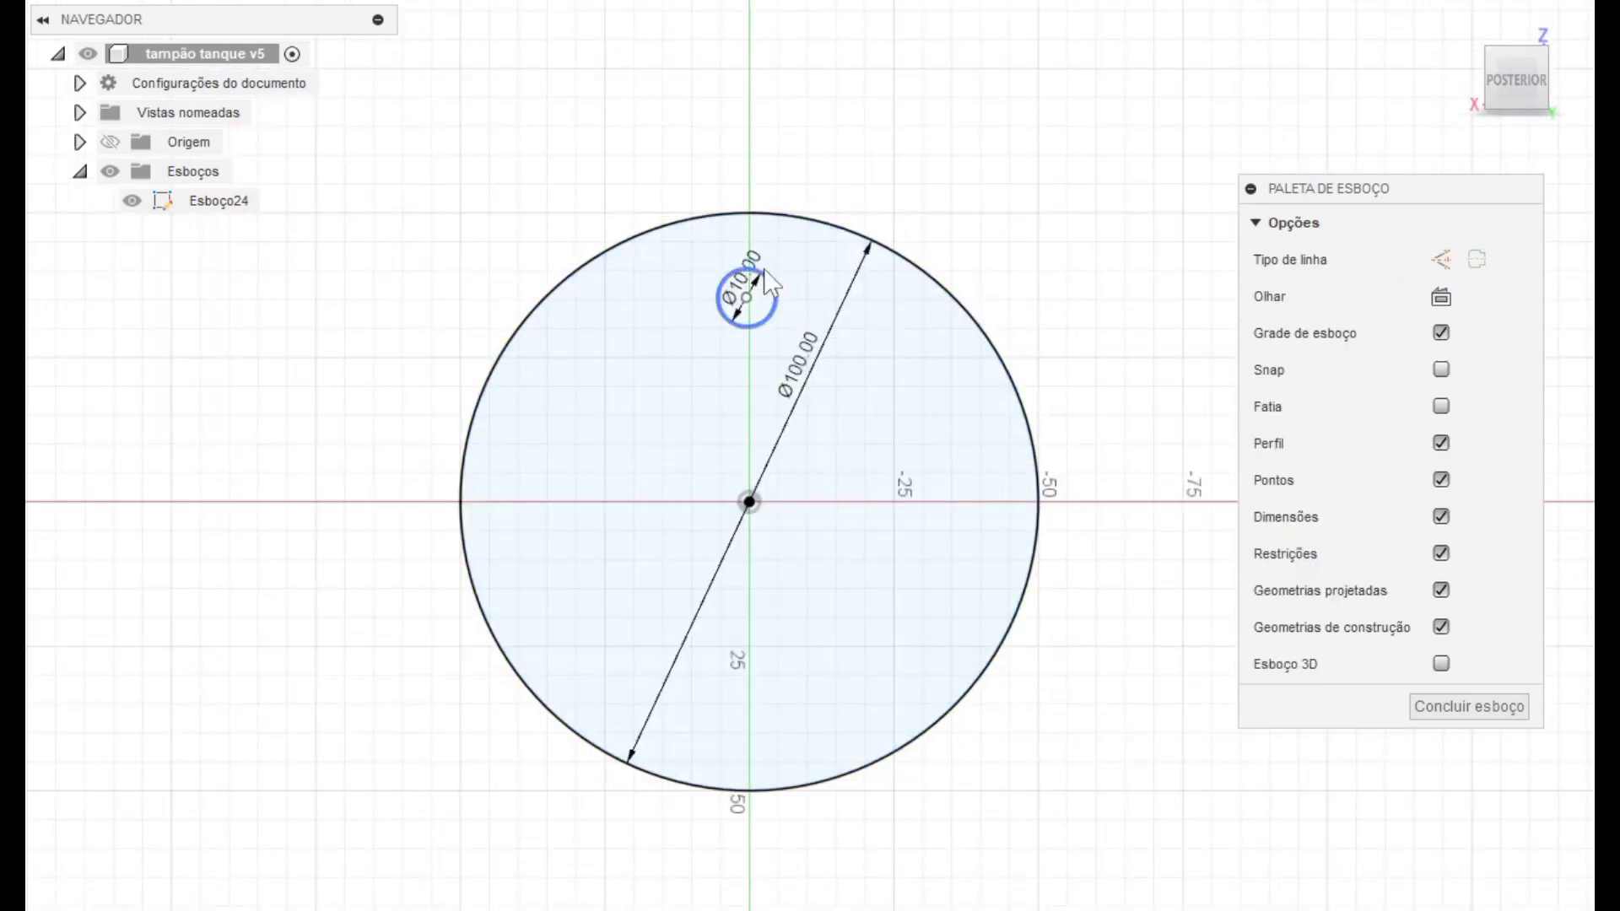
# Step: Create a full circular pattern of the 10 mm circle around the large circle's centre with a quantity of 6
pyautogui.click(445, 215)
pyautogui.click(355, 660)
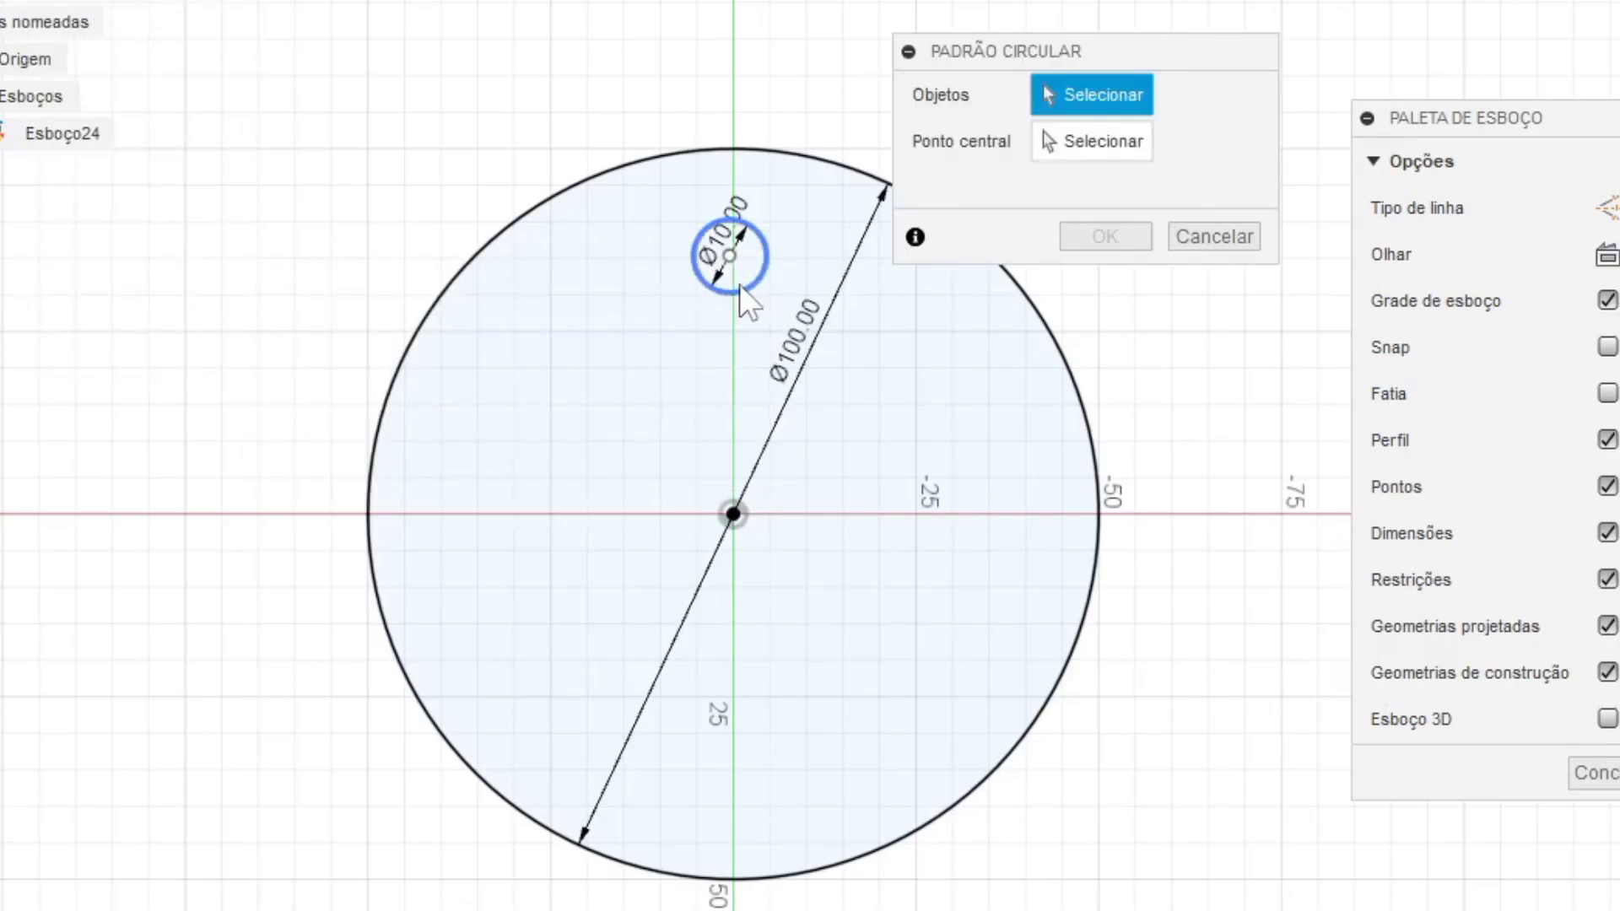
pyautogui.click(740, 286)
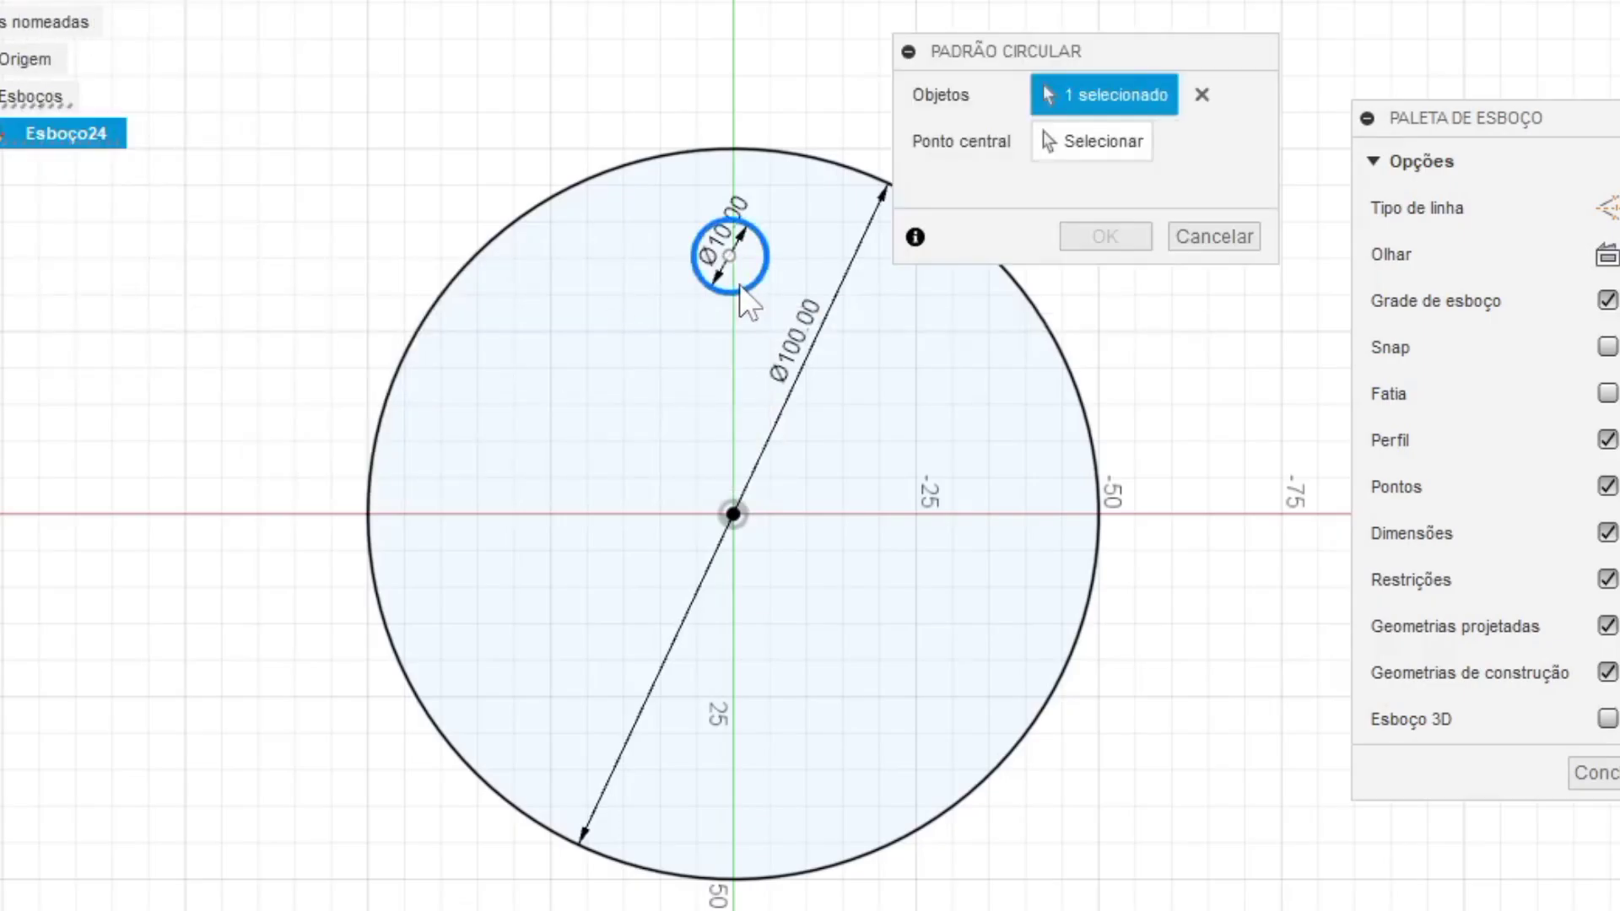
pyautogui.click(1062, 157)
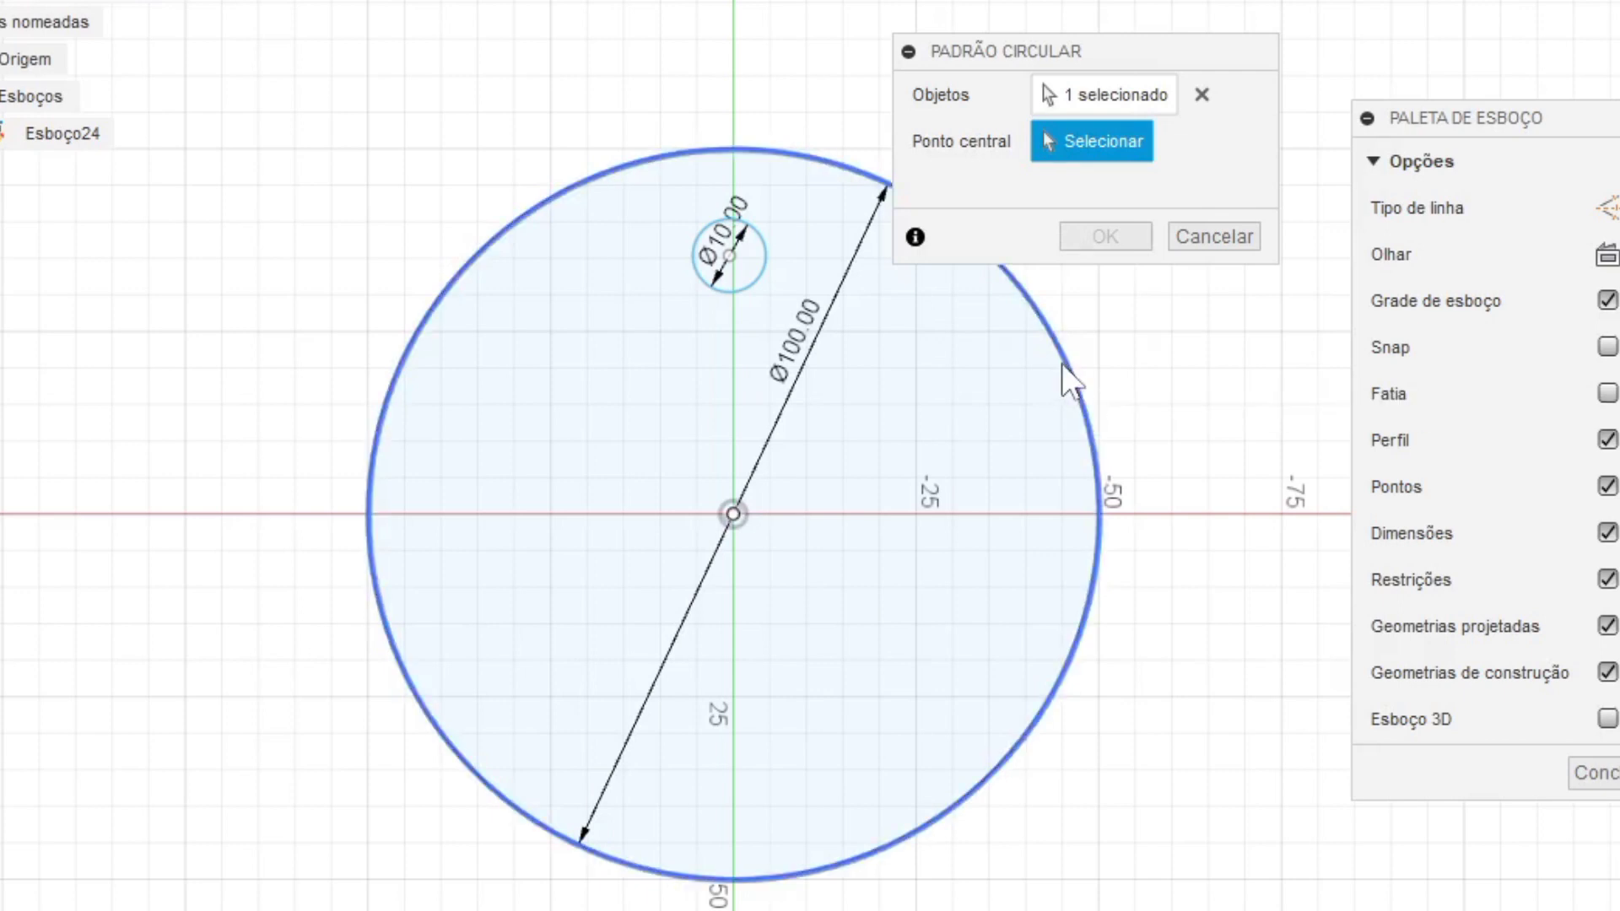
pyautogui.click(1068, 381)
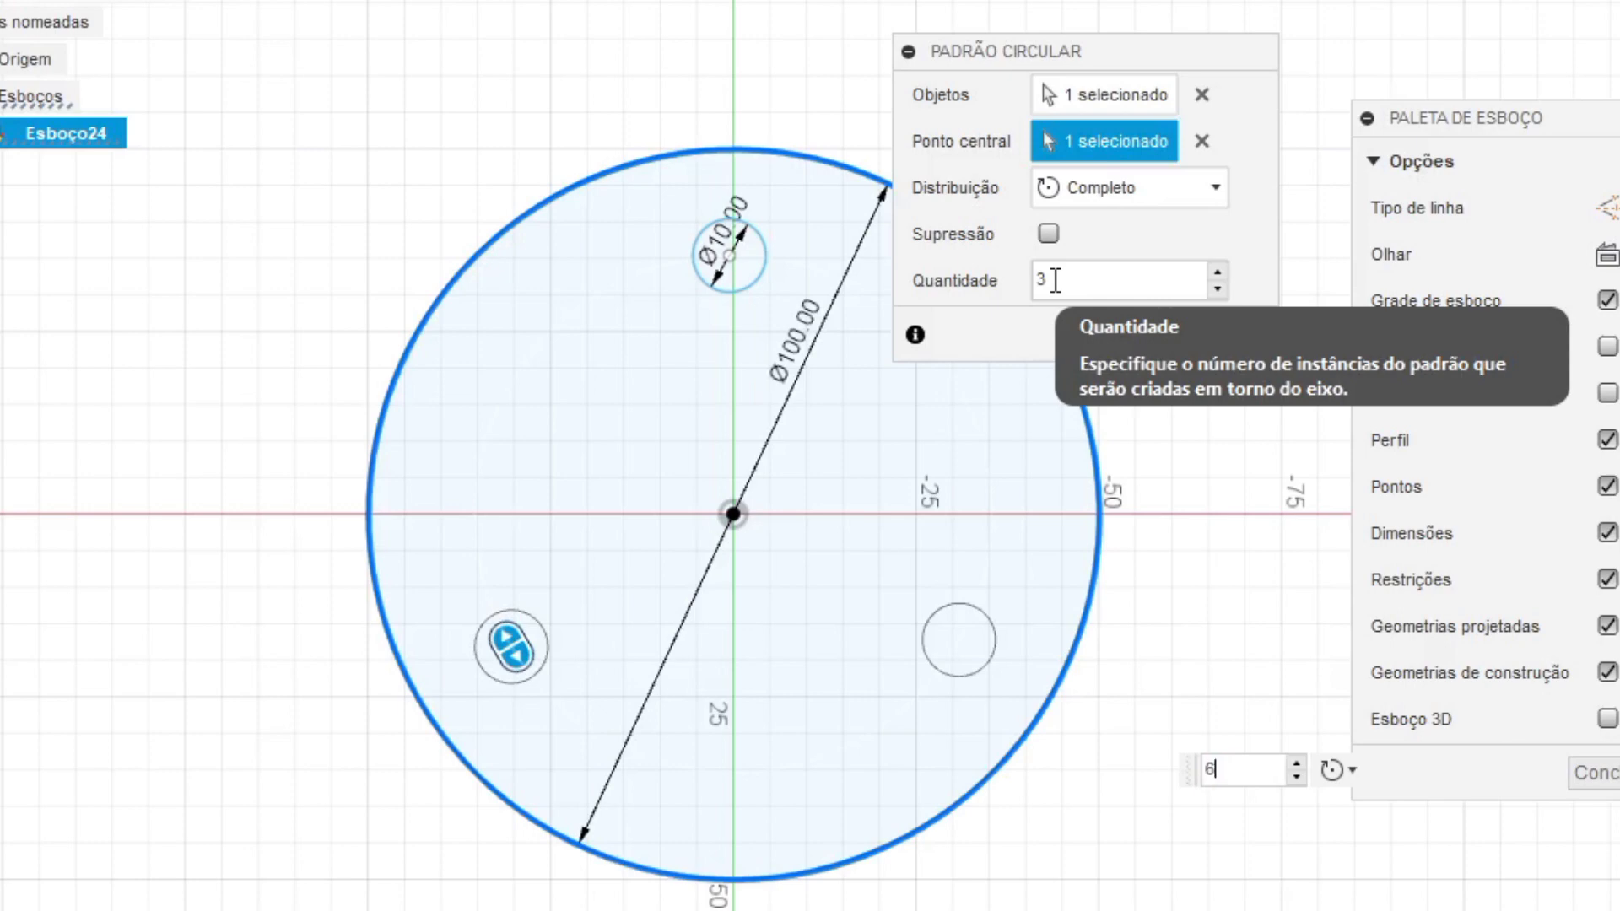
pyautogui.press('Return')
pyautogui.press('Return')
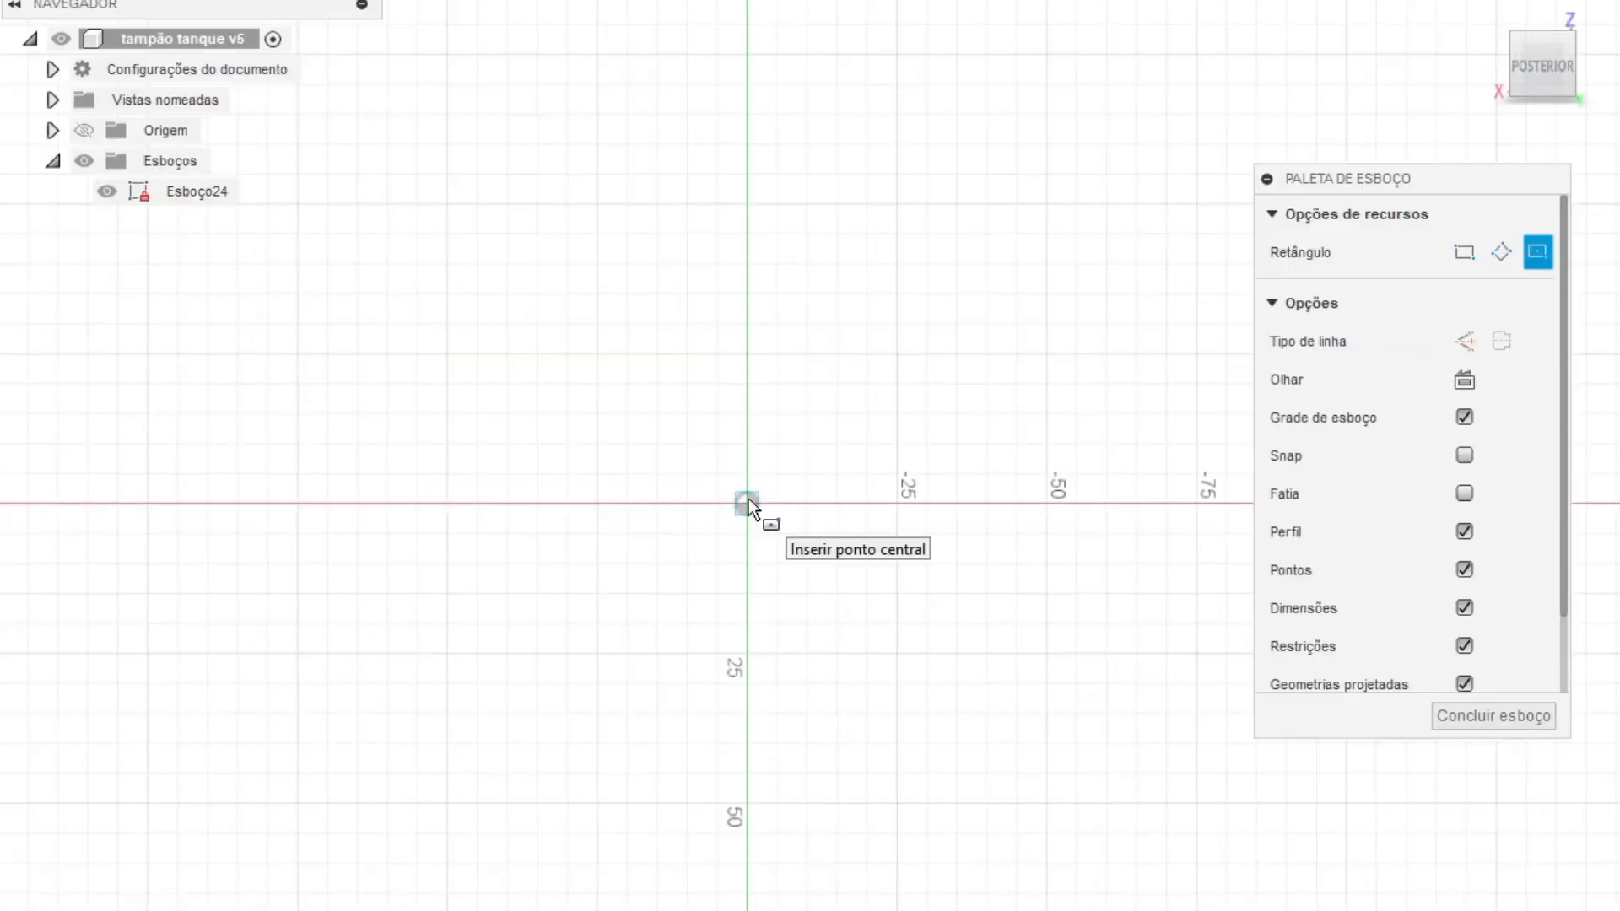
# Step: Sketch a centre rectangle on the origin and set the small circle's horizontal rectangular pattern to 5 instances over -100 mm
pyautogui.click(747, 504)
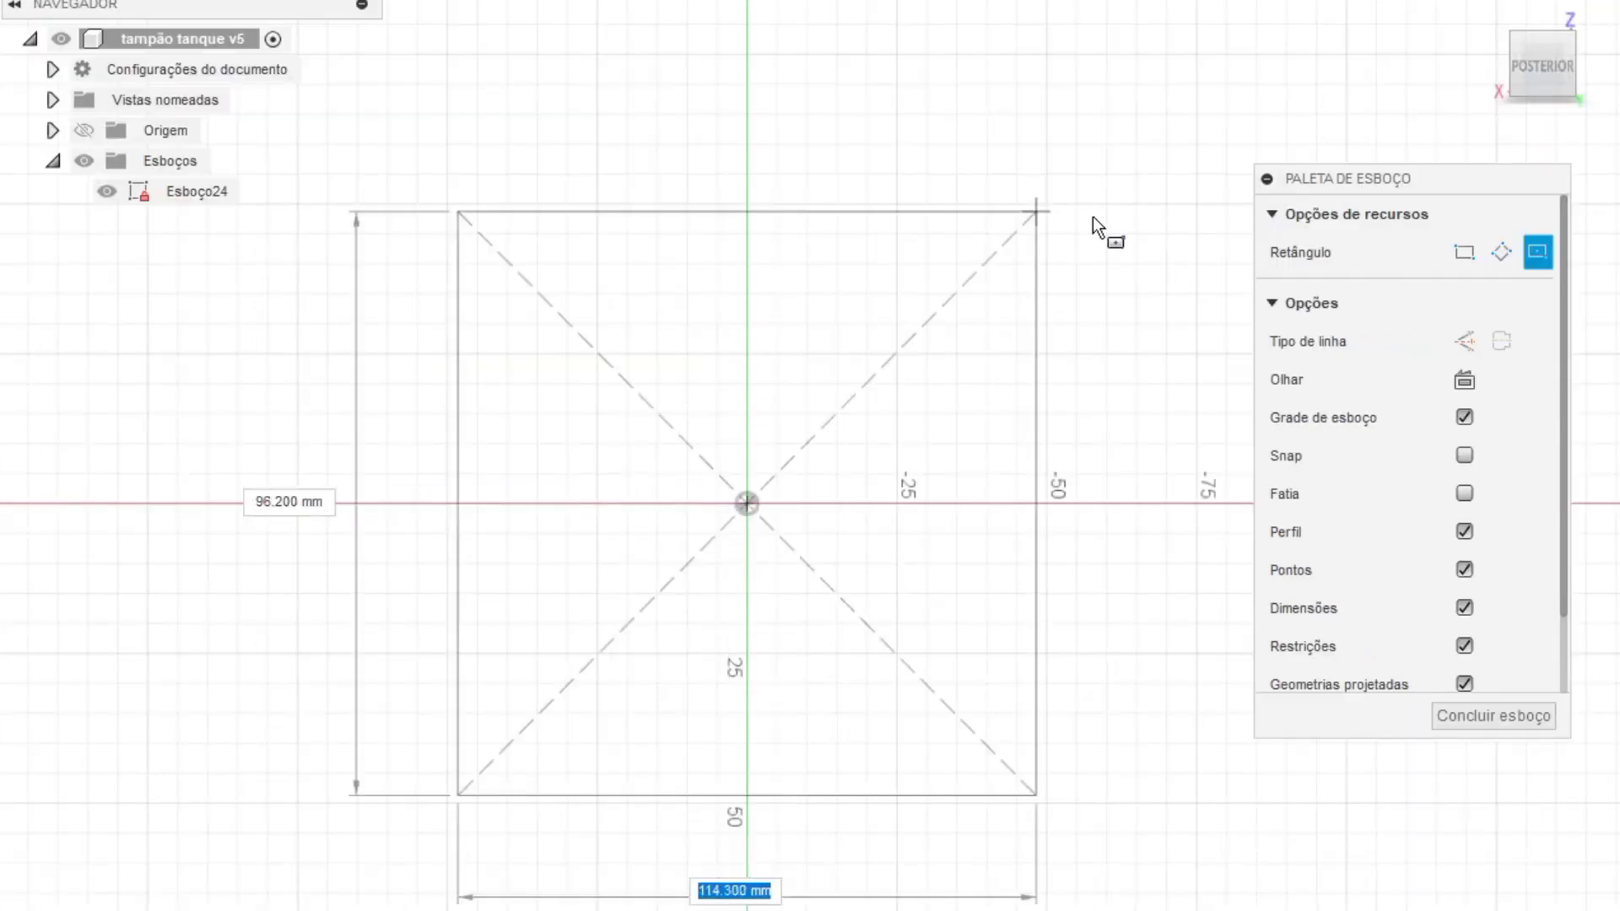
pyautogui.click(1110, 155)
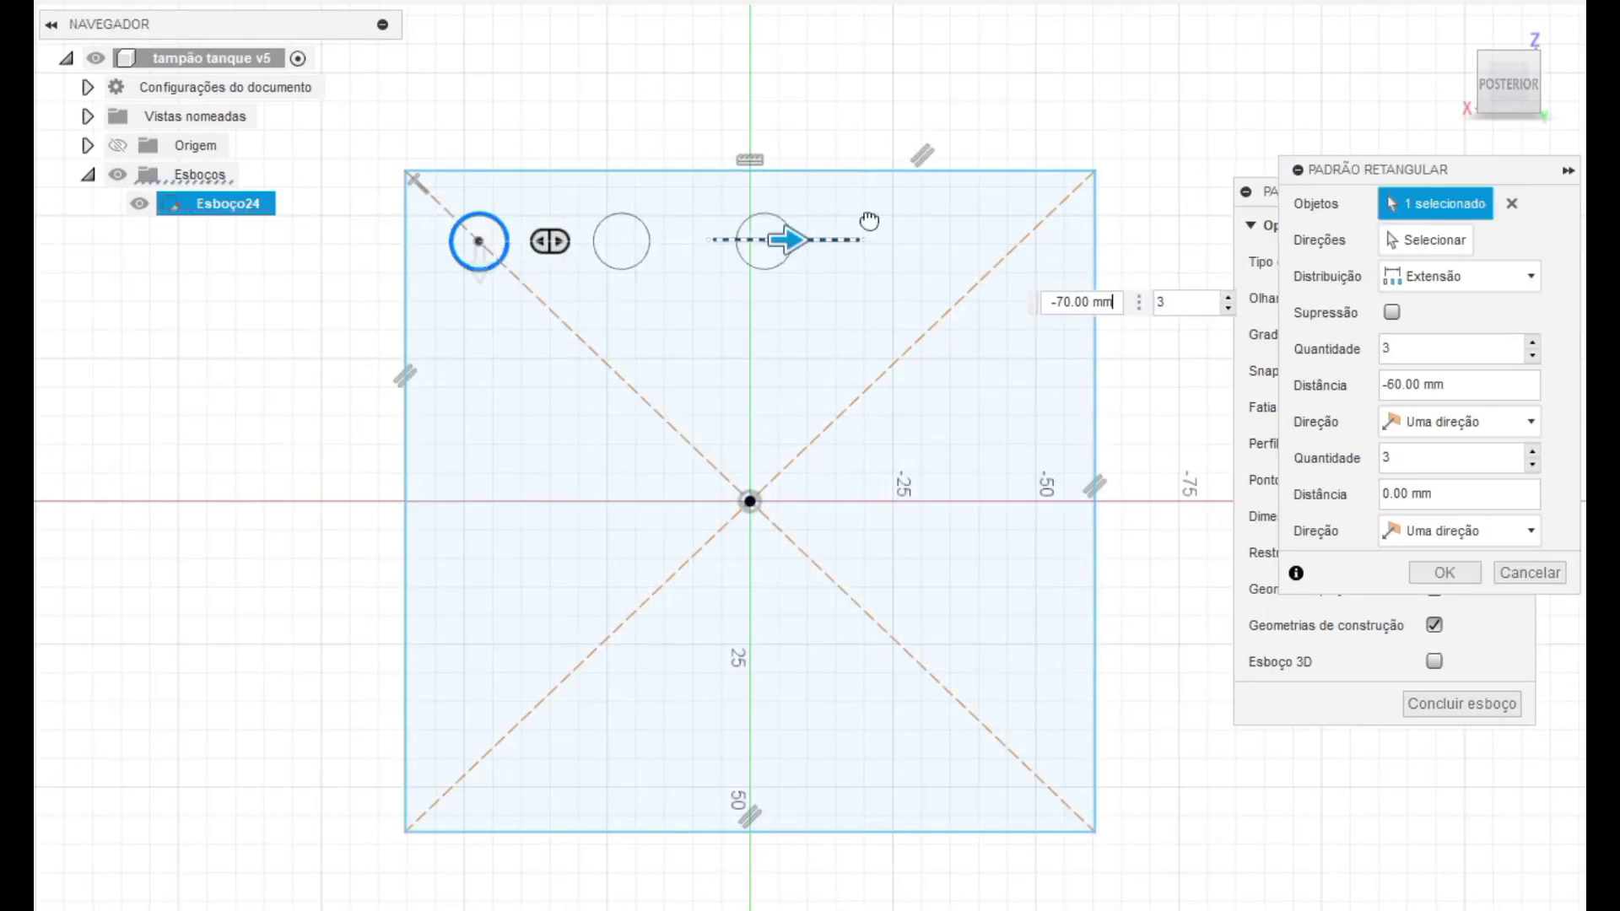
pyautogui.moveTo(869, 221); pyautogui.dragTo(994, 217)
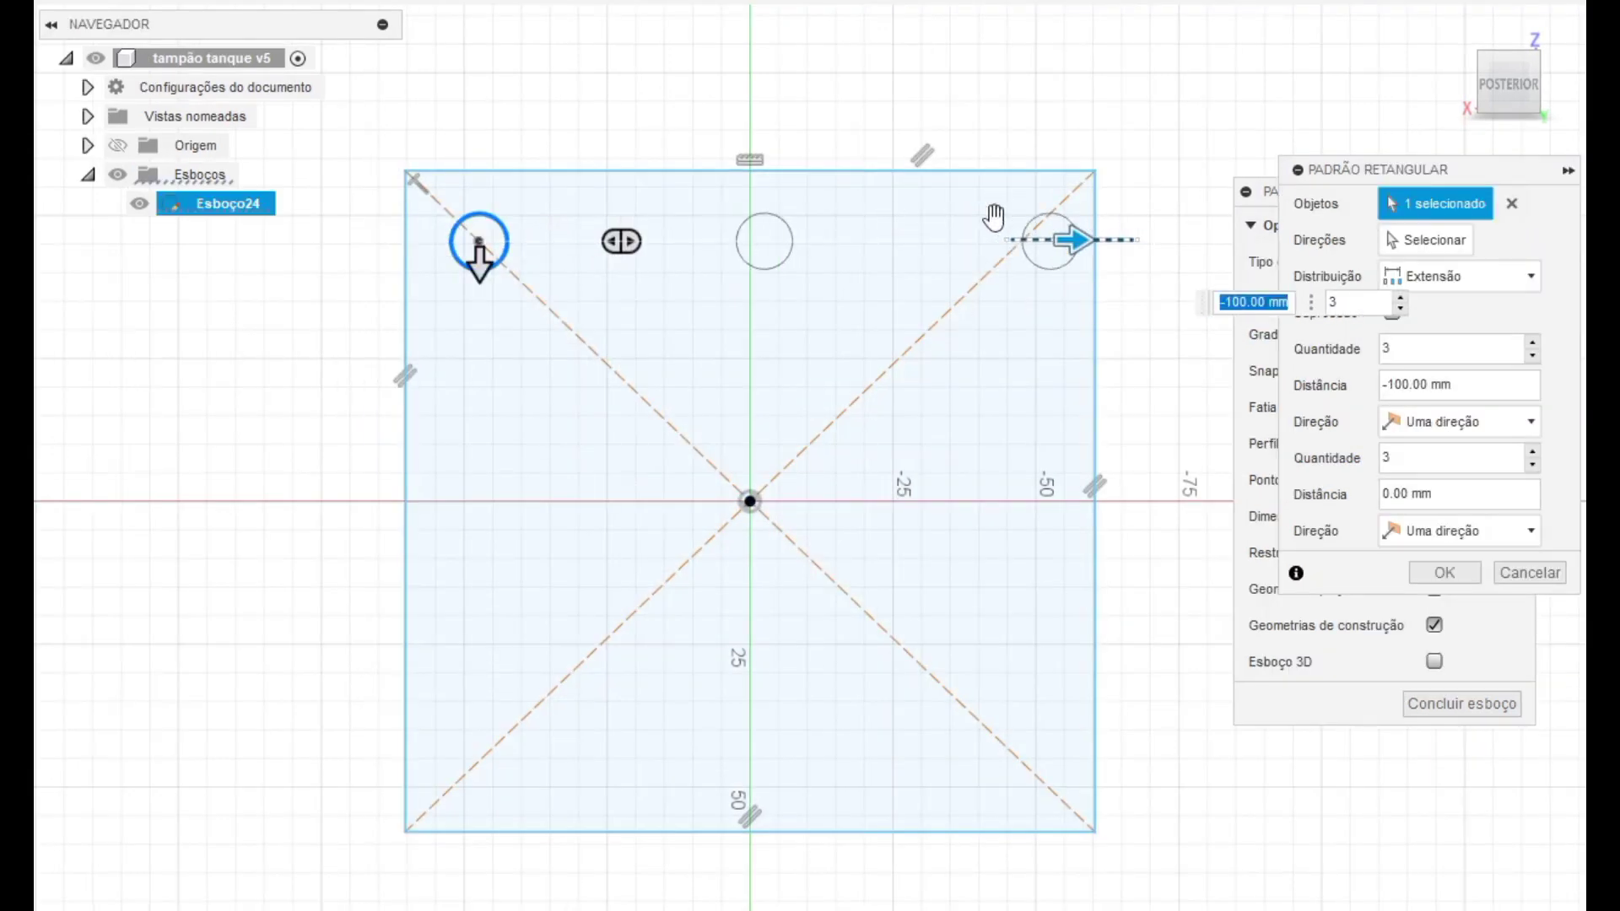
pyautogui.press('Tab')
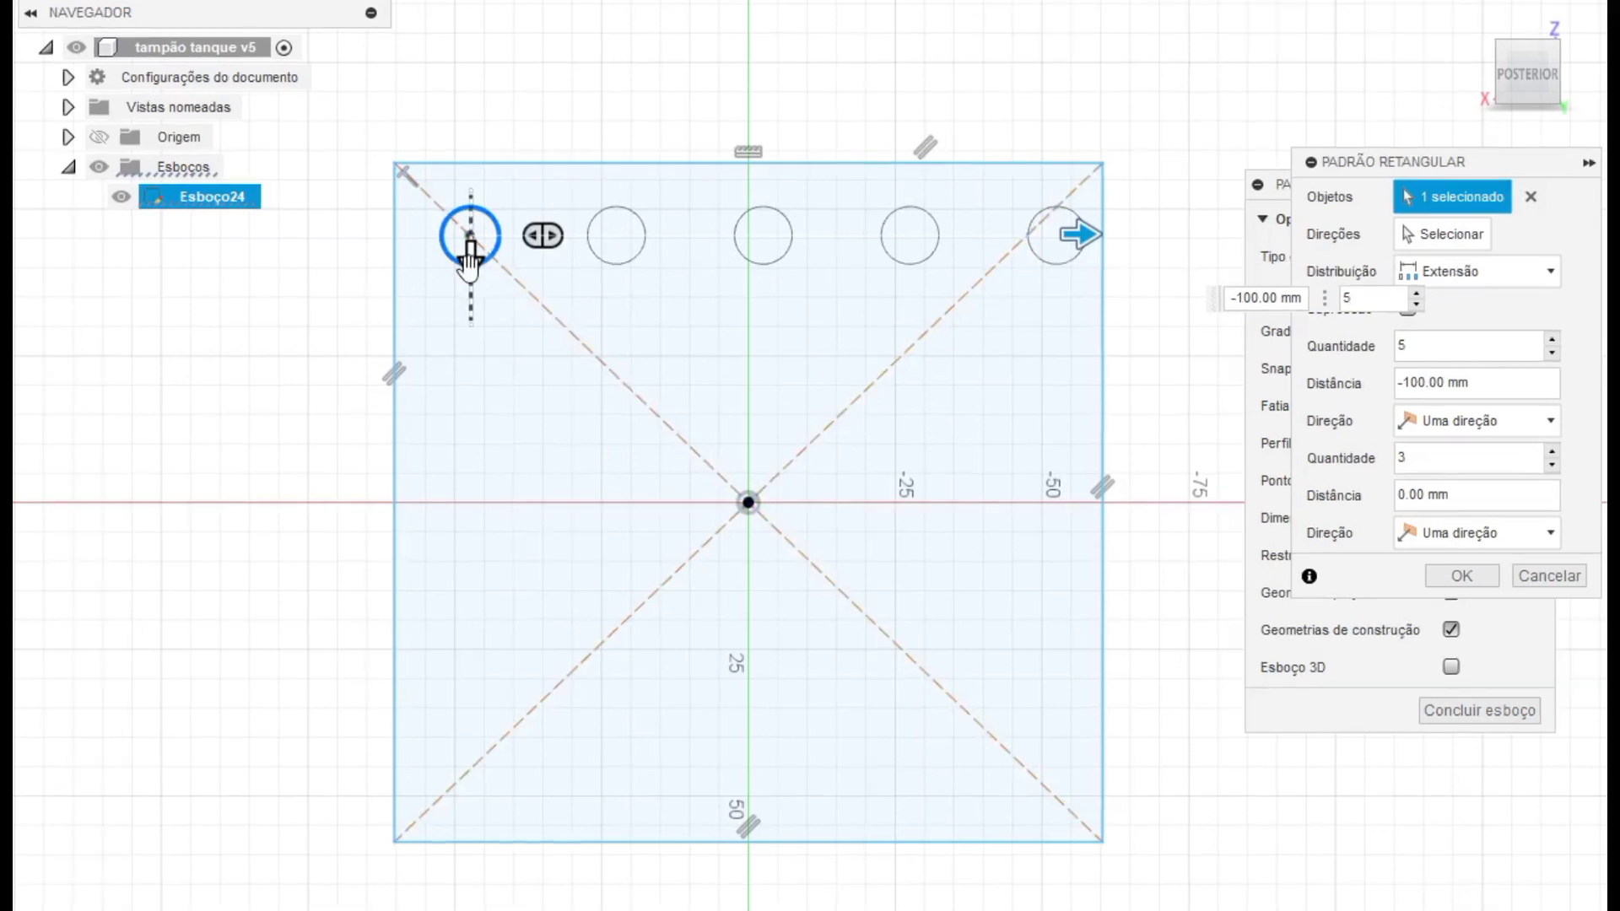
# Step: Extend the circle's rectangular pattern 90 mm down the rectangle with a quantity of 6 and complete it
pyautogui.moveTo(479, 282); pyautogui.dragTo(484, 776)
pyautogui.write('6')
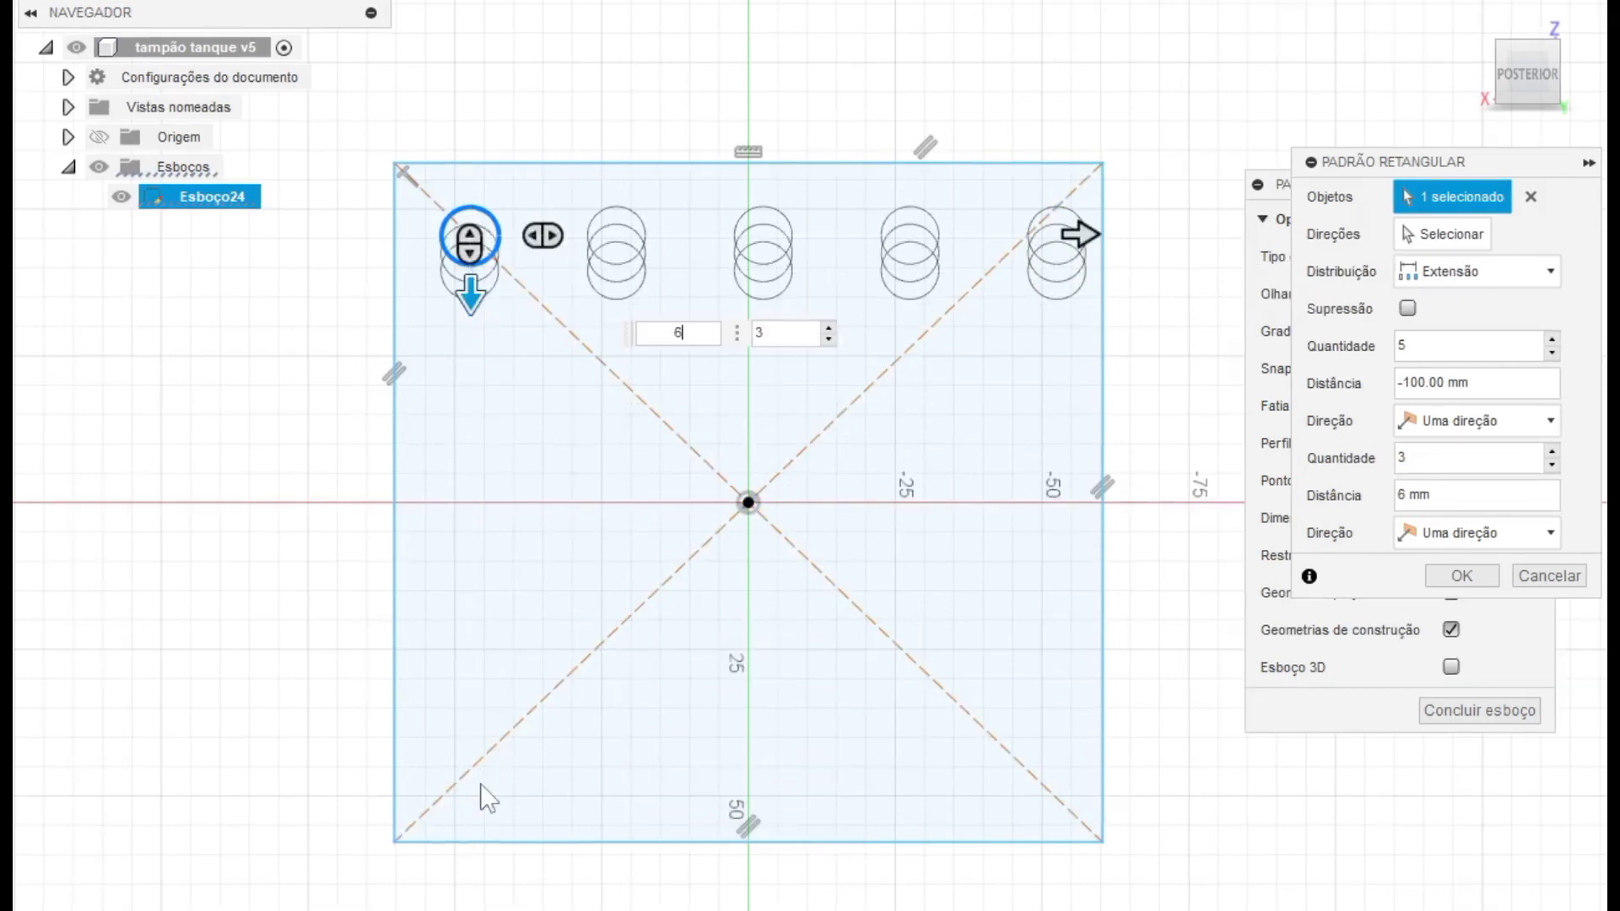
pyautogui.moveTo(469, 345); pyautogui.dragTo(472, 831)
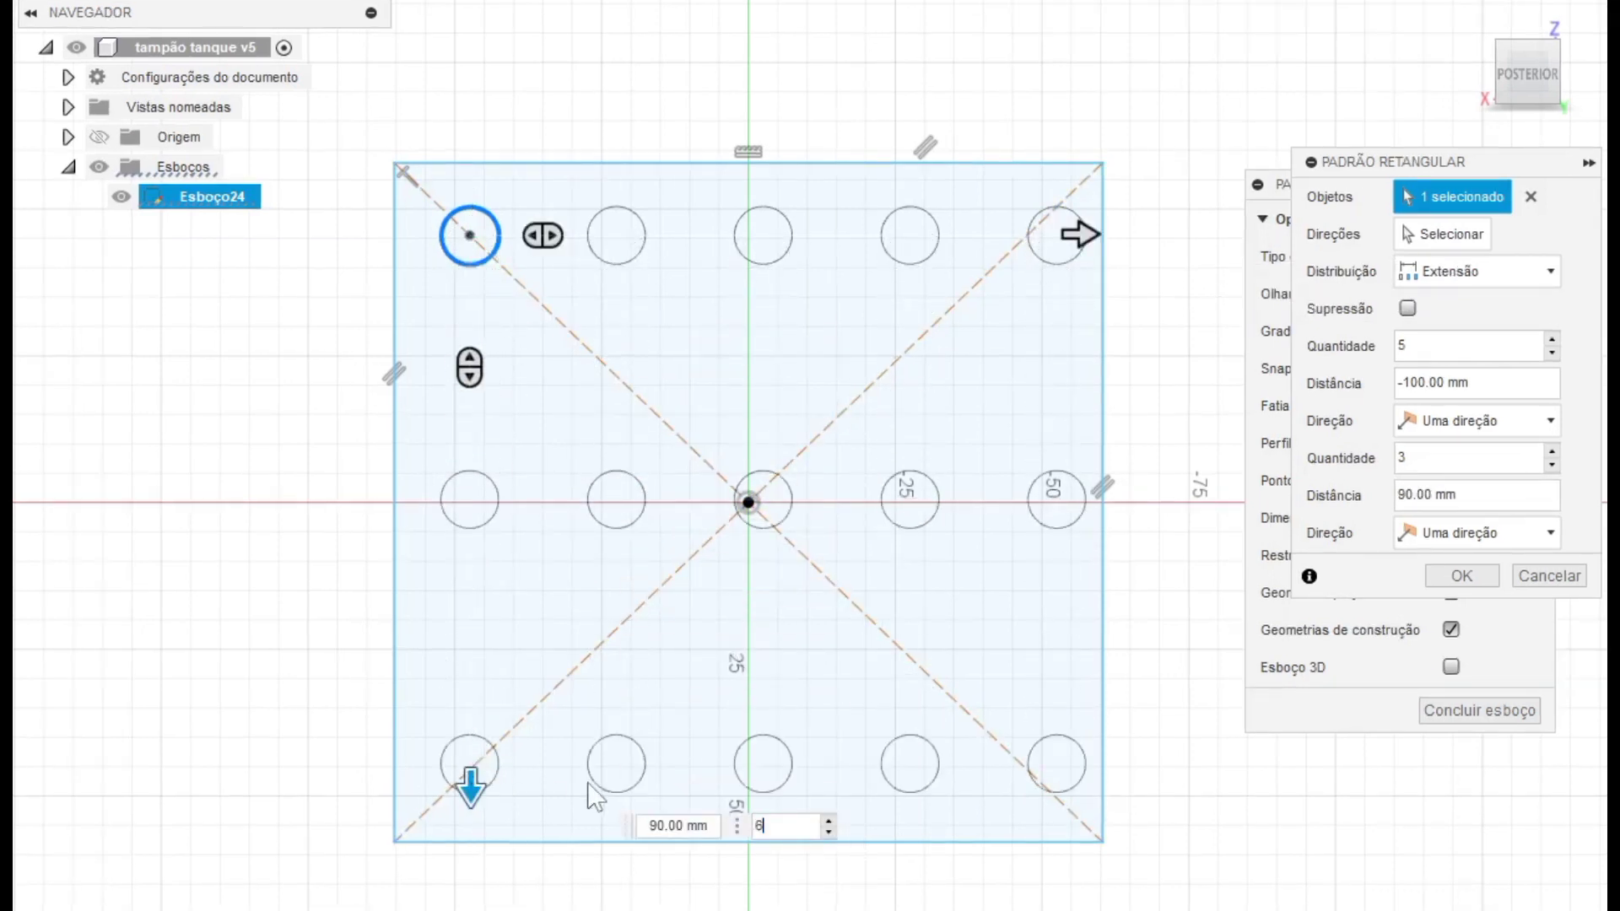
pyautogui.press('Return')
pyautogui.press('Return')
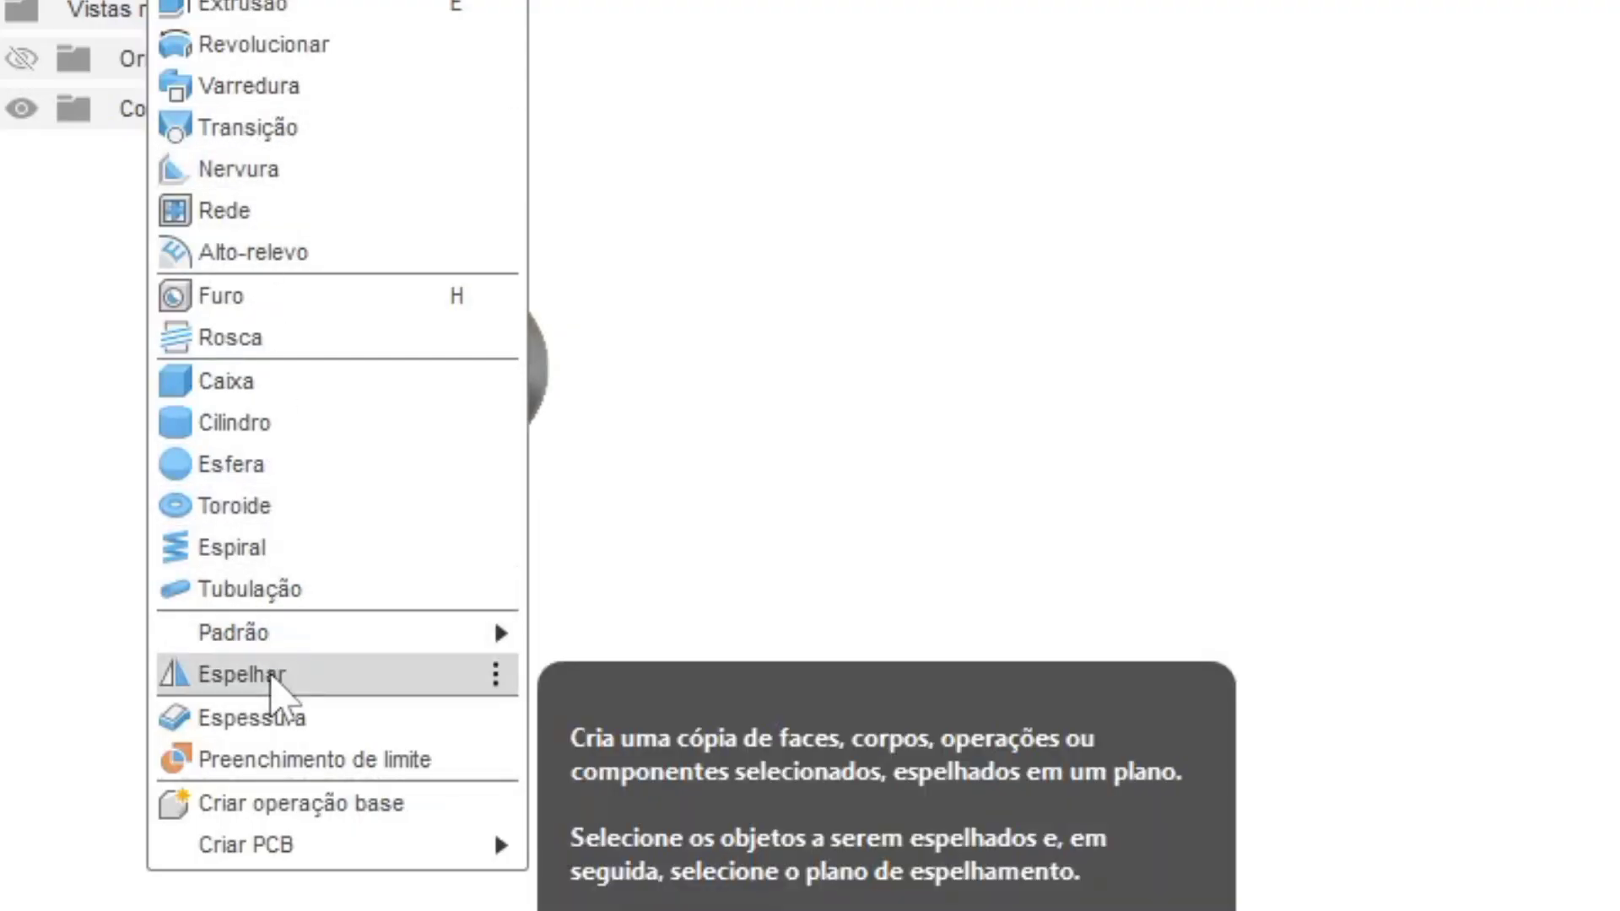
# Step: Mirror the sphere body about the origin's XZ plane as a new body
pyautogui.click(271, 679)
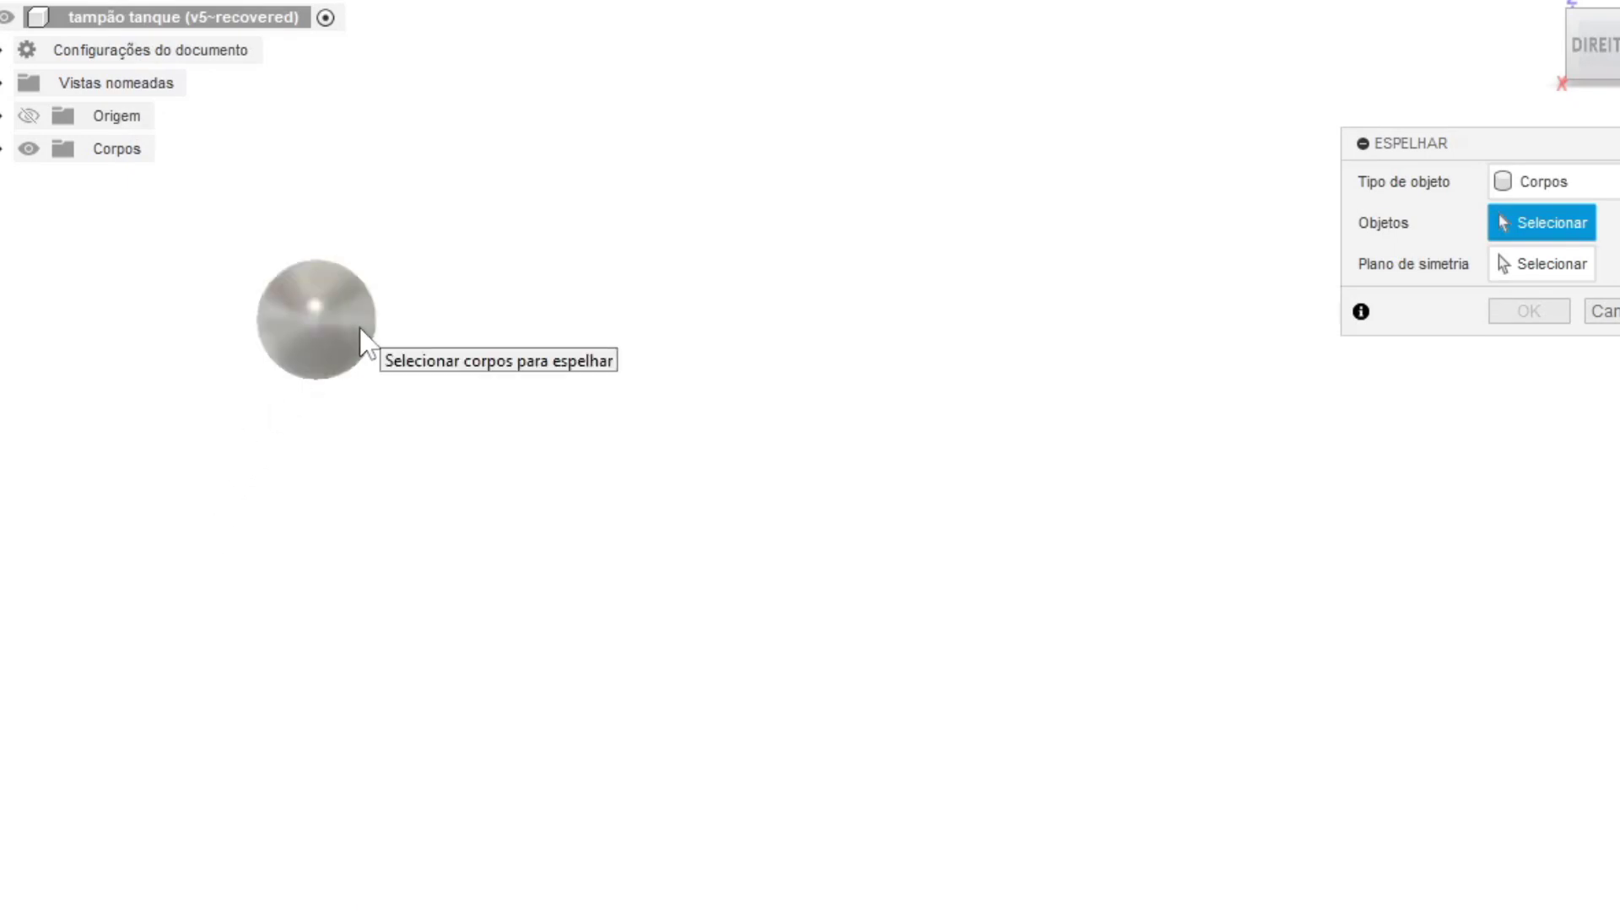
pyautogui.click(359, 332)
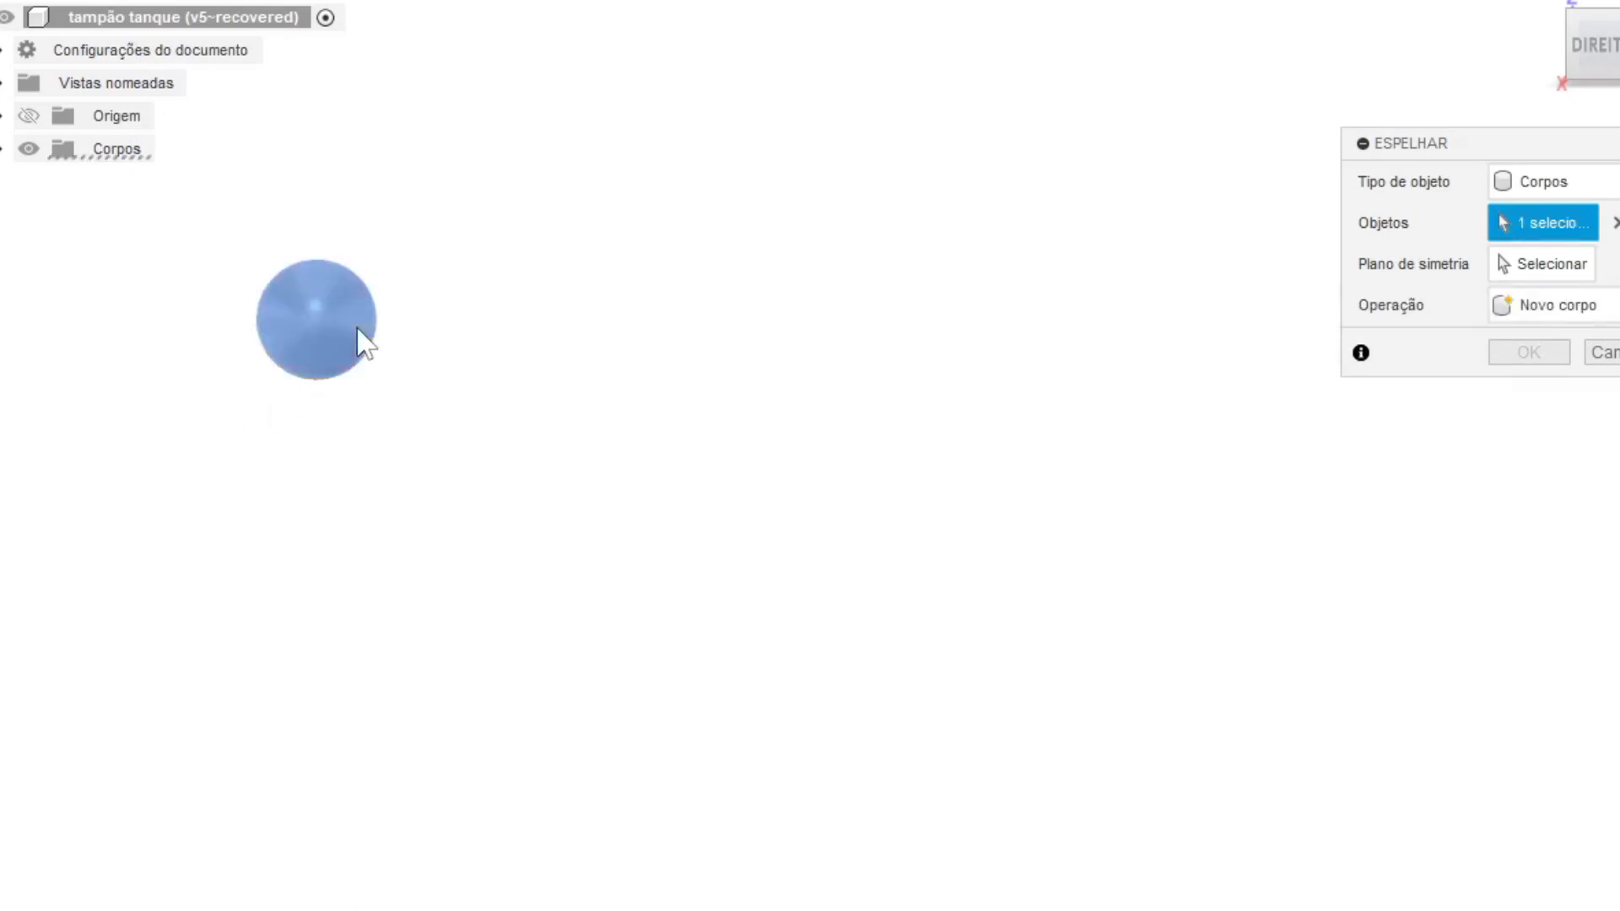
pyautogui.click(1548, 267)
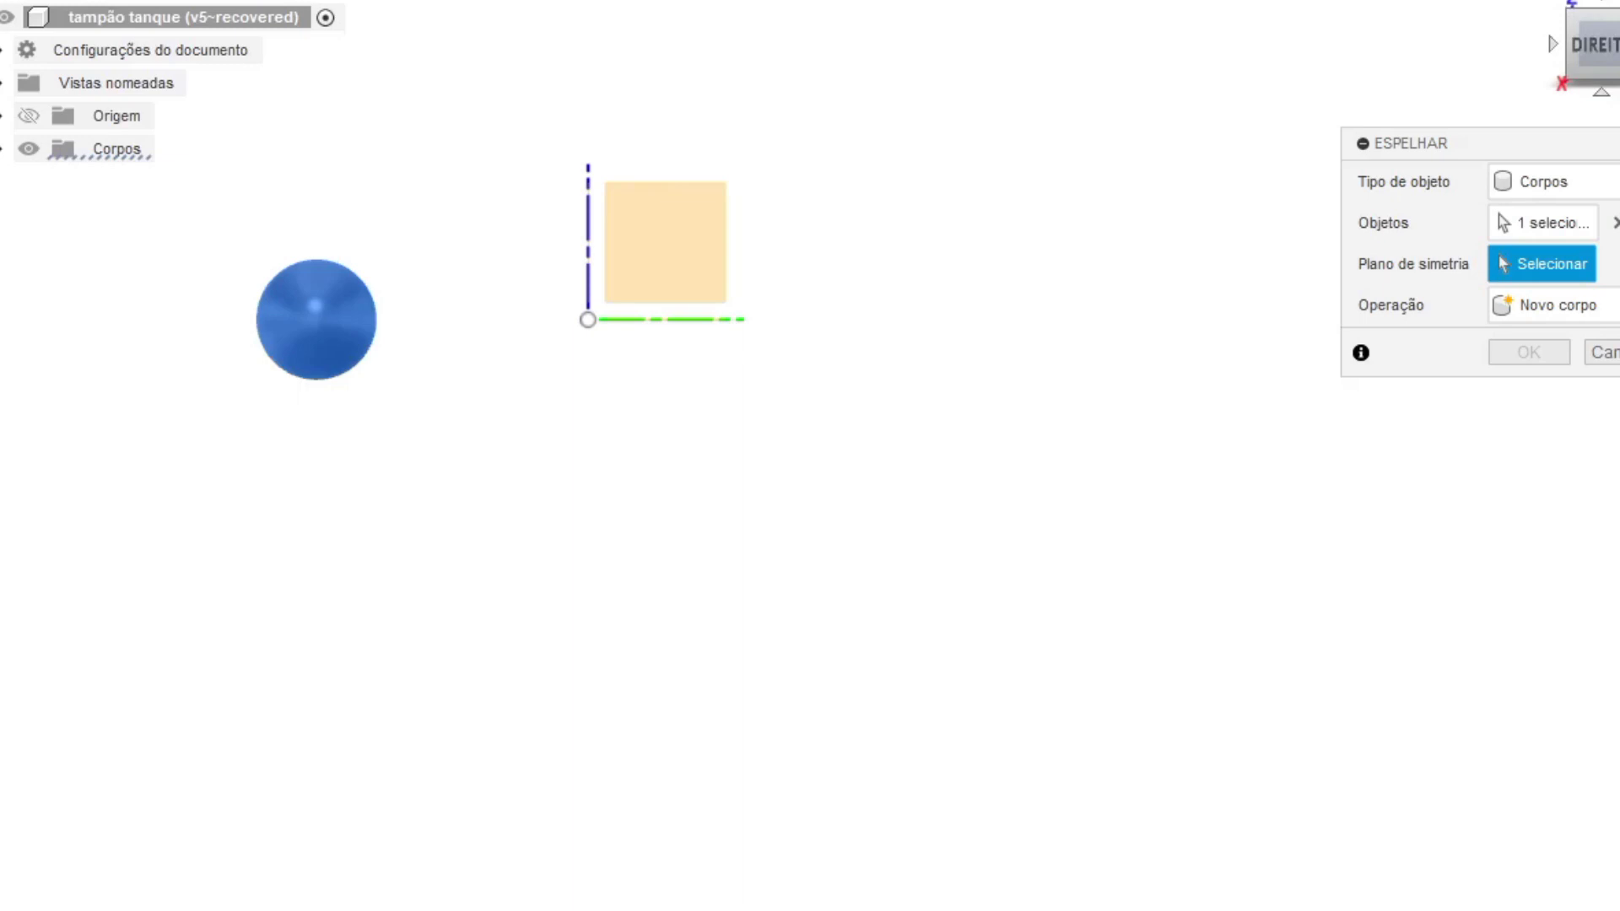
pyautogui.keyDown('shift'); pyautogui.moveTo(810, 507); pyautogui.dragTo(852, 371, button='middle'); pyautogui.keyUp('shift')
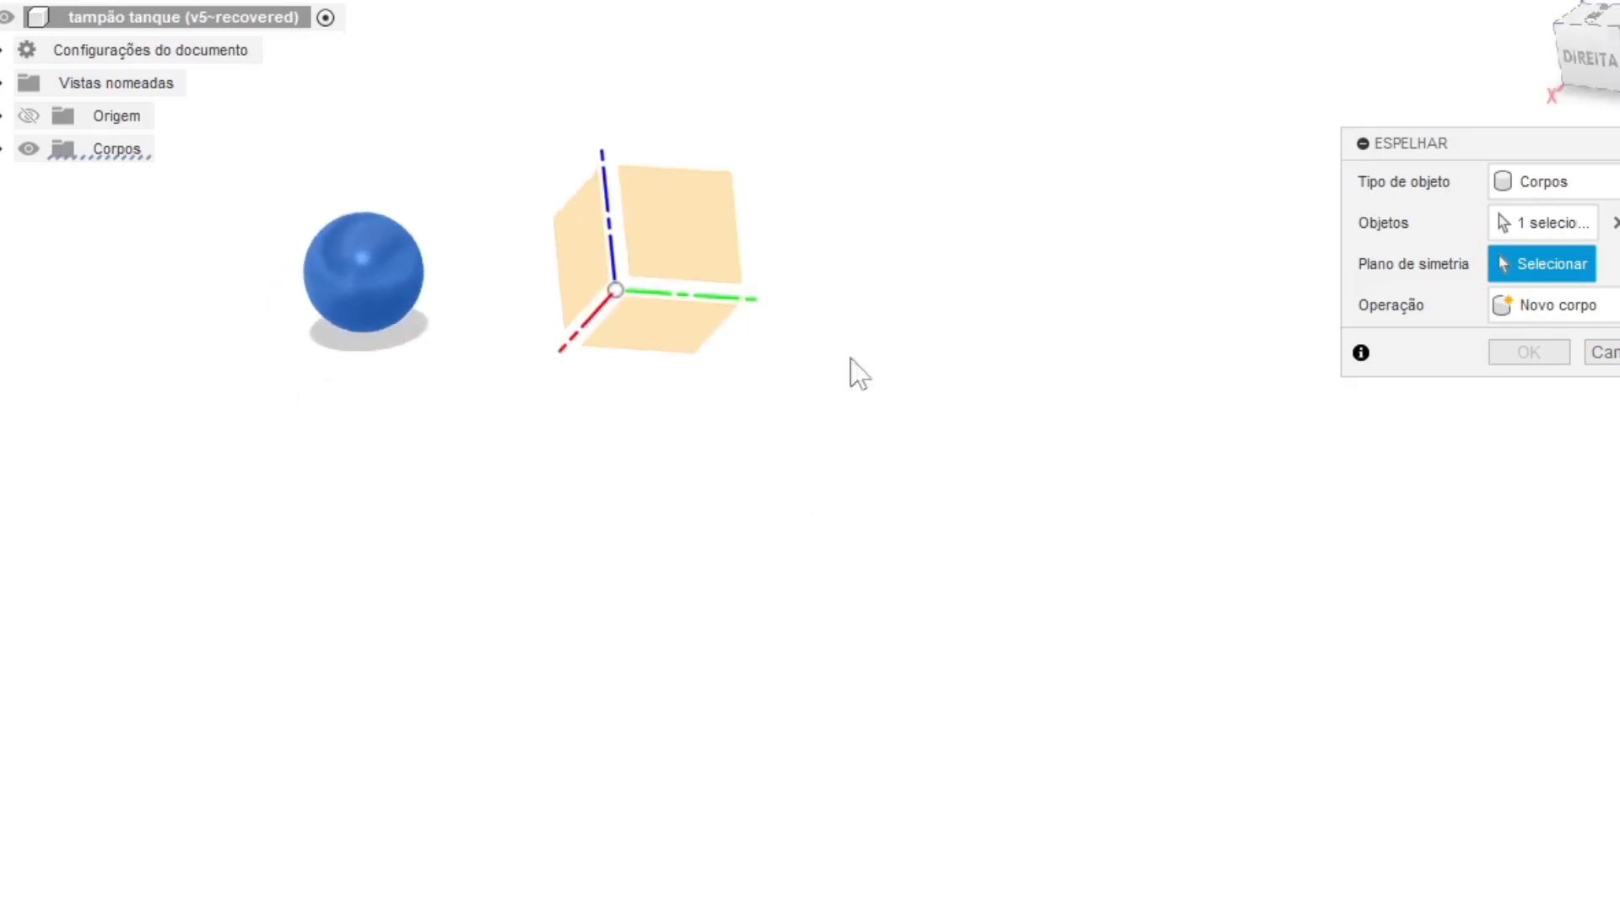
pyautogui.click(573, 277)
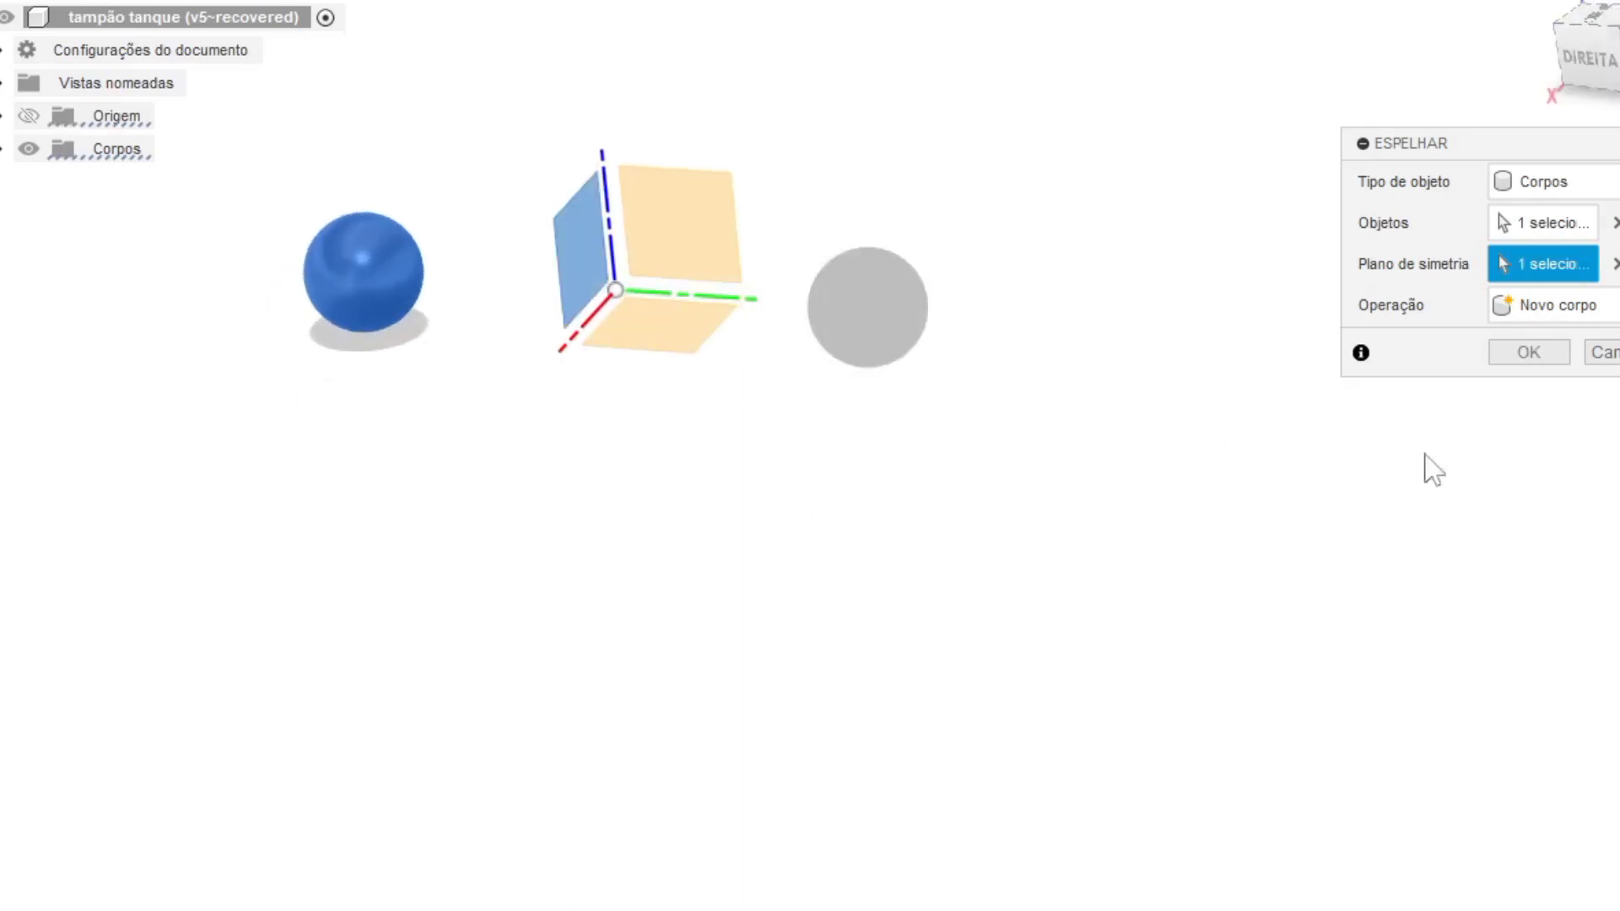
pyautogui.click(1529, 352)
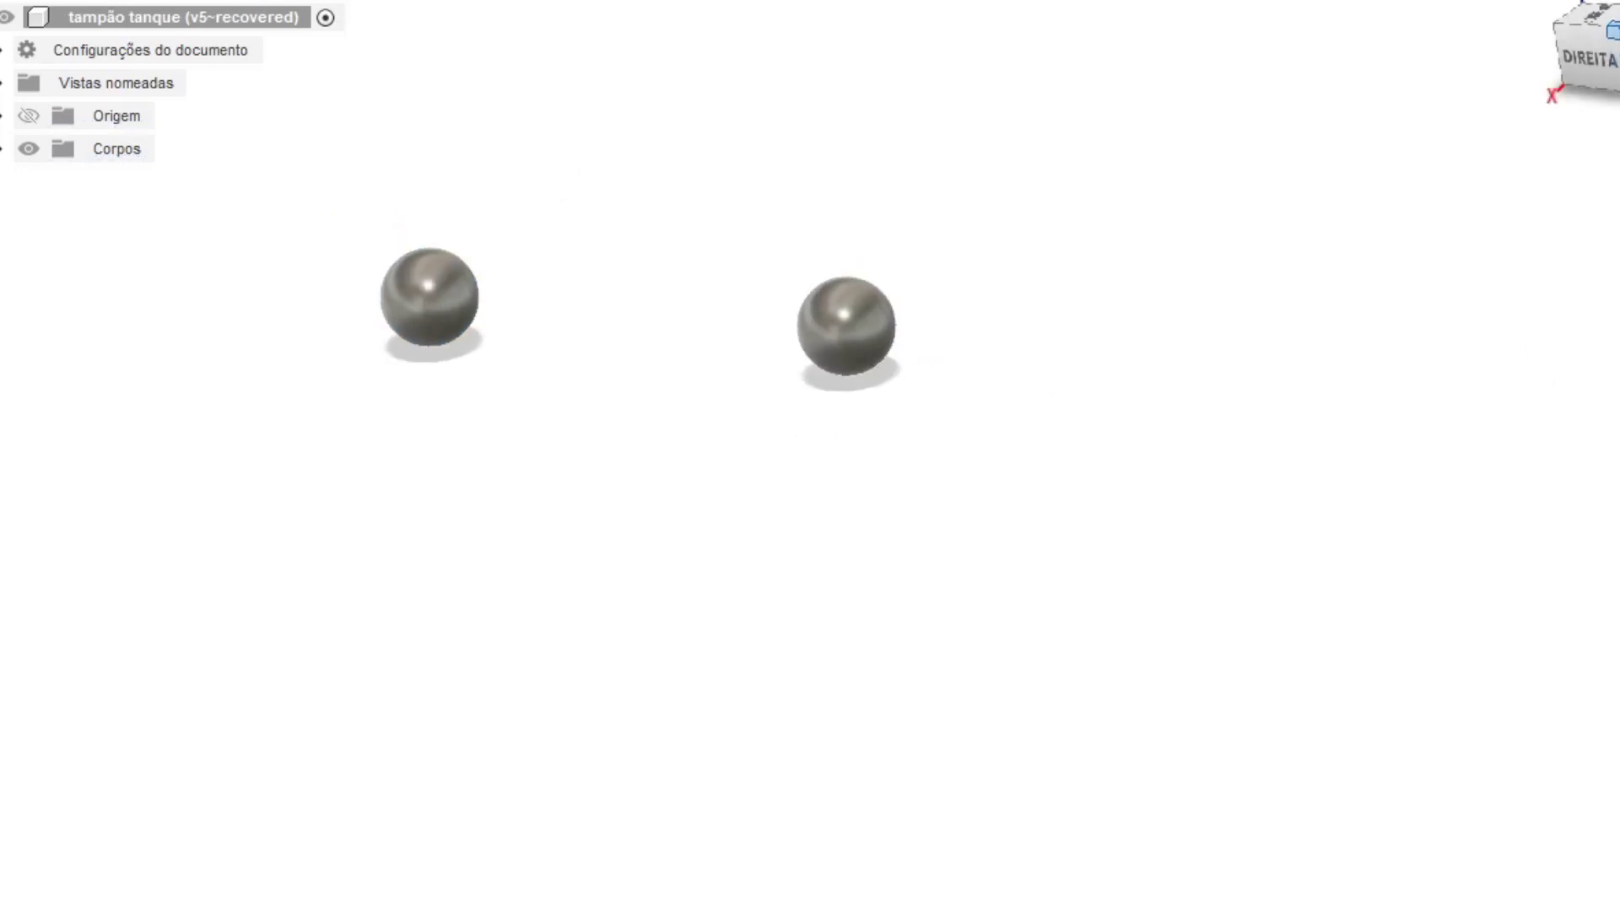
pyautogui.keyDown('shift'); pyautogui.moveTo(811, 498); pyautogui.dragTo(811, 497, button='middle'); pyautogui.keyUp('shift')
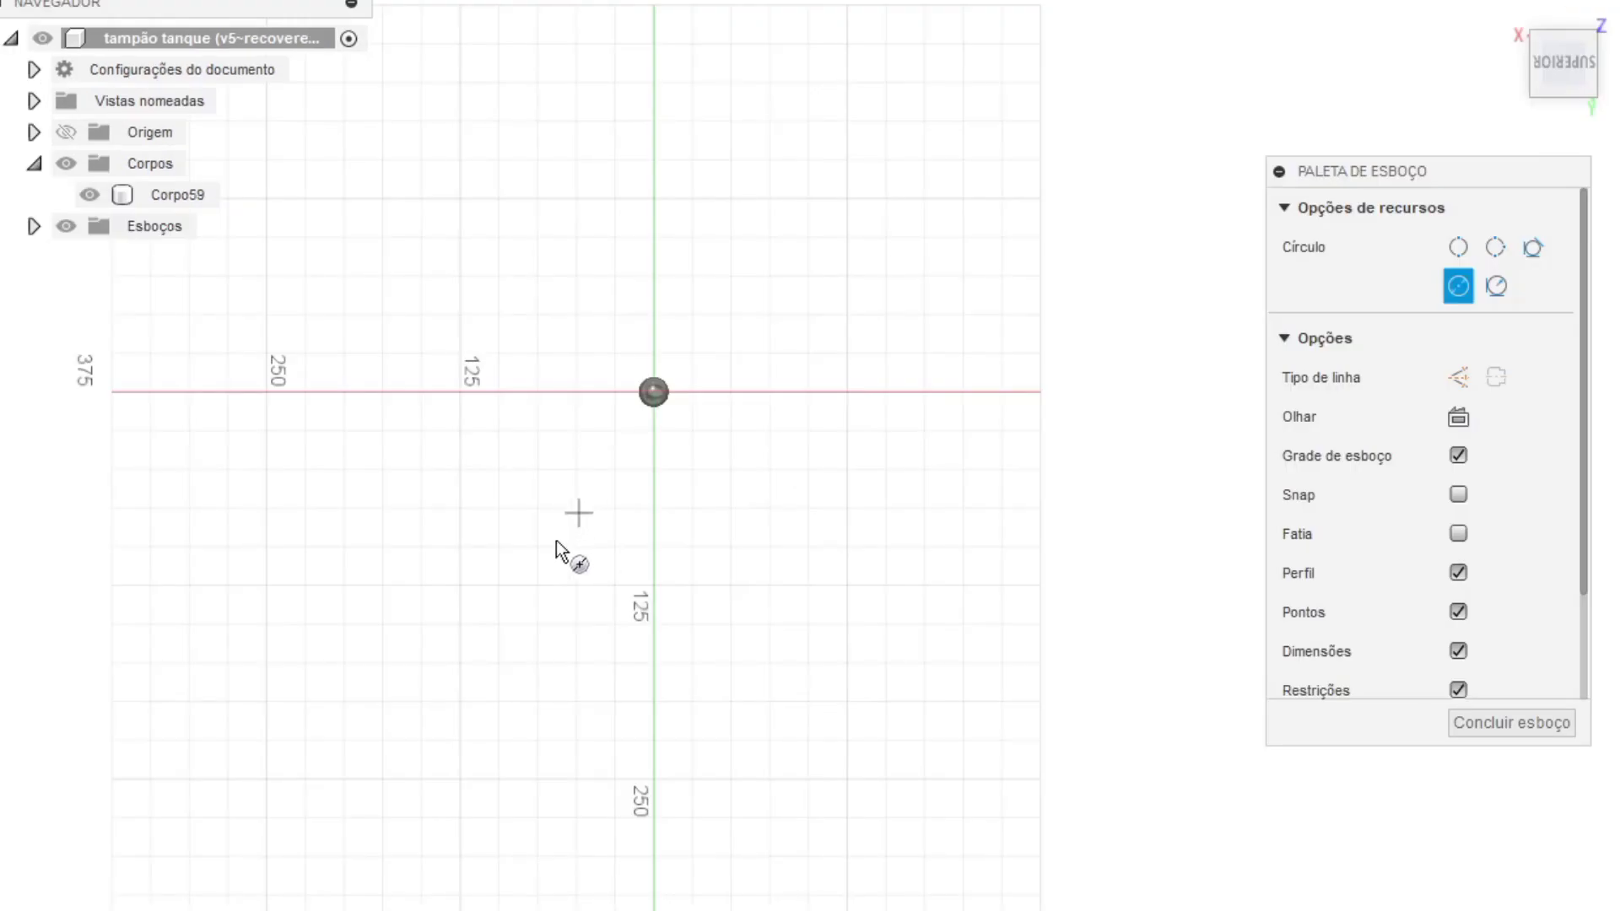
# Step: Create a full circular pattern of the sphere with a quantity of 10 around a newly sketched large circle and hide the sketches
pyautogui.click(555, 540)
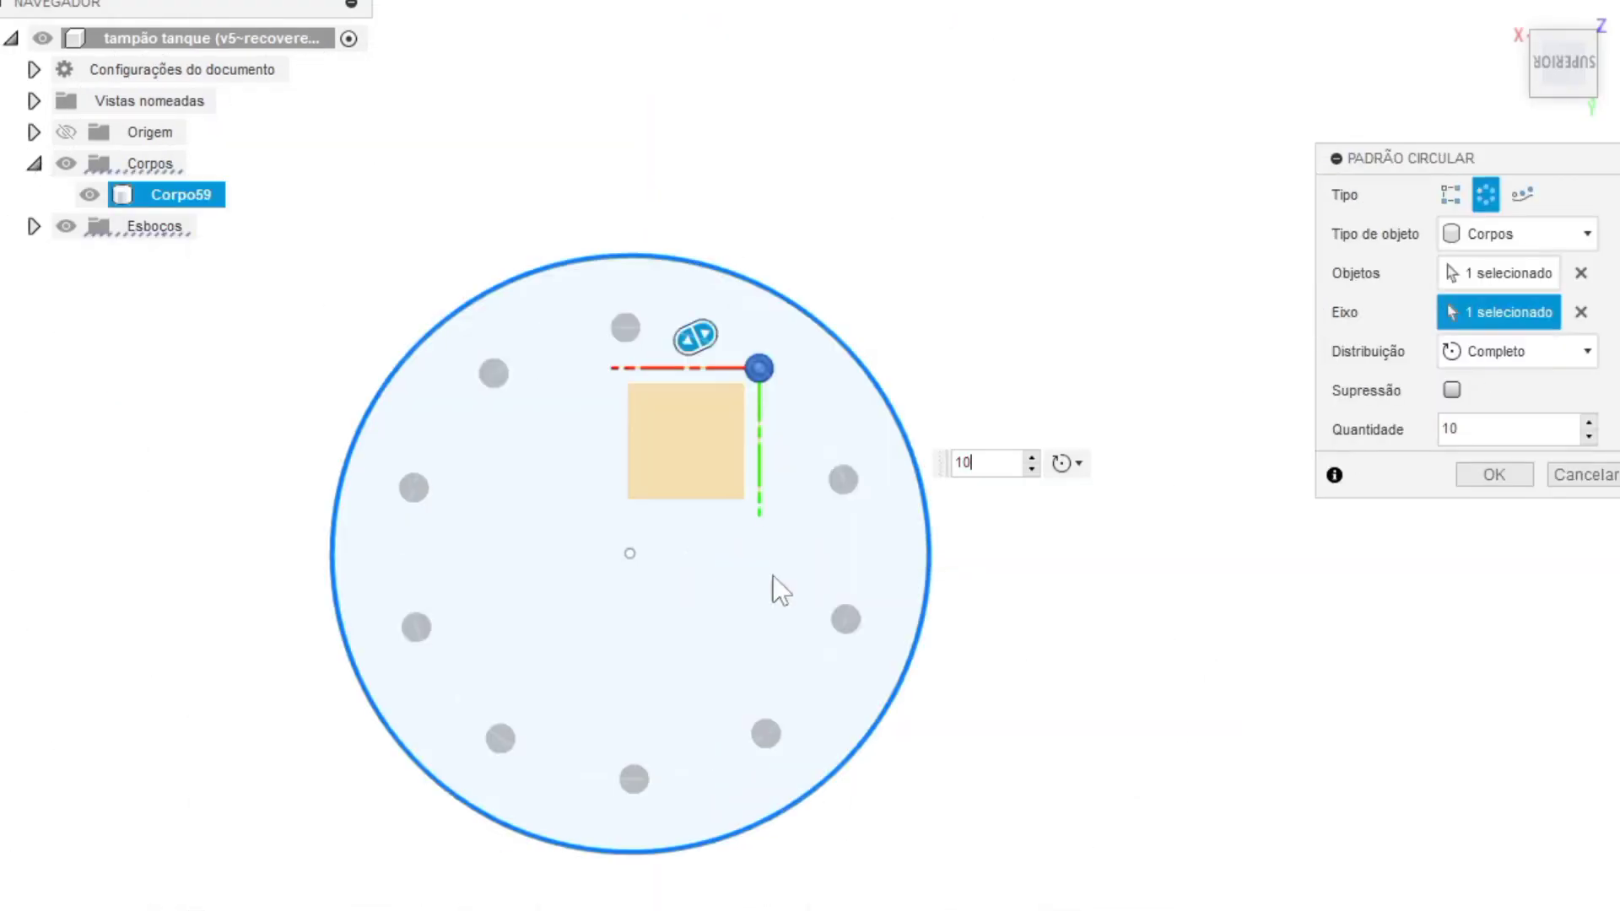
pyautogui.click(1495, 477)
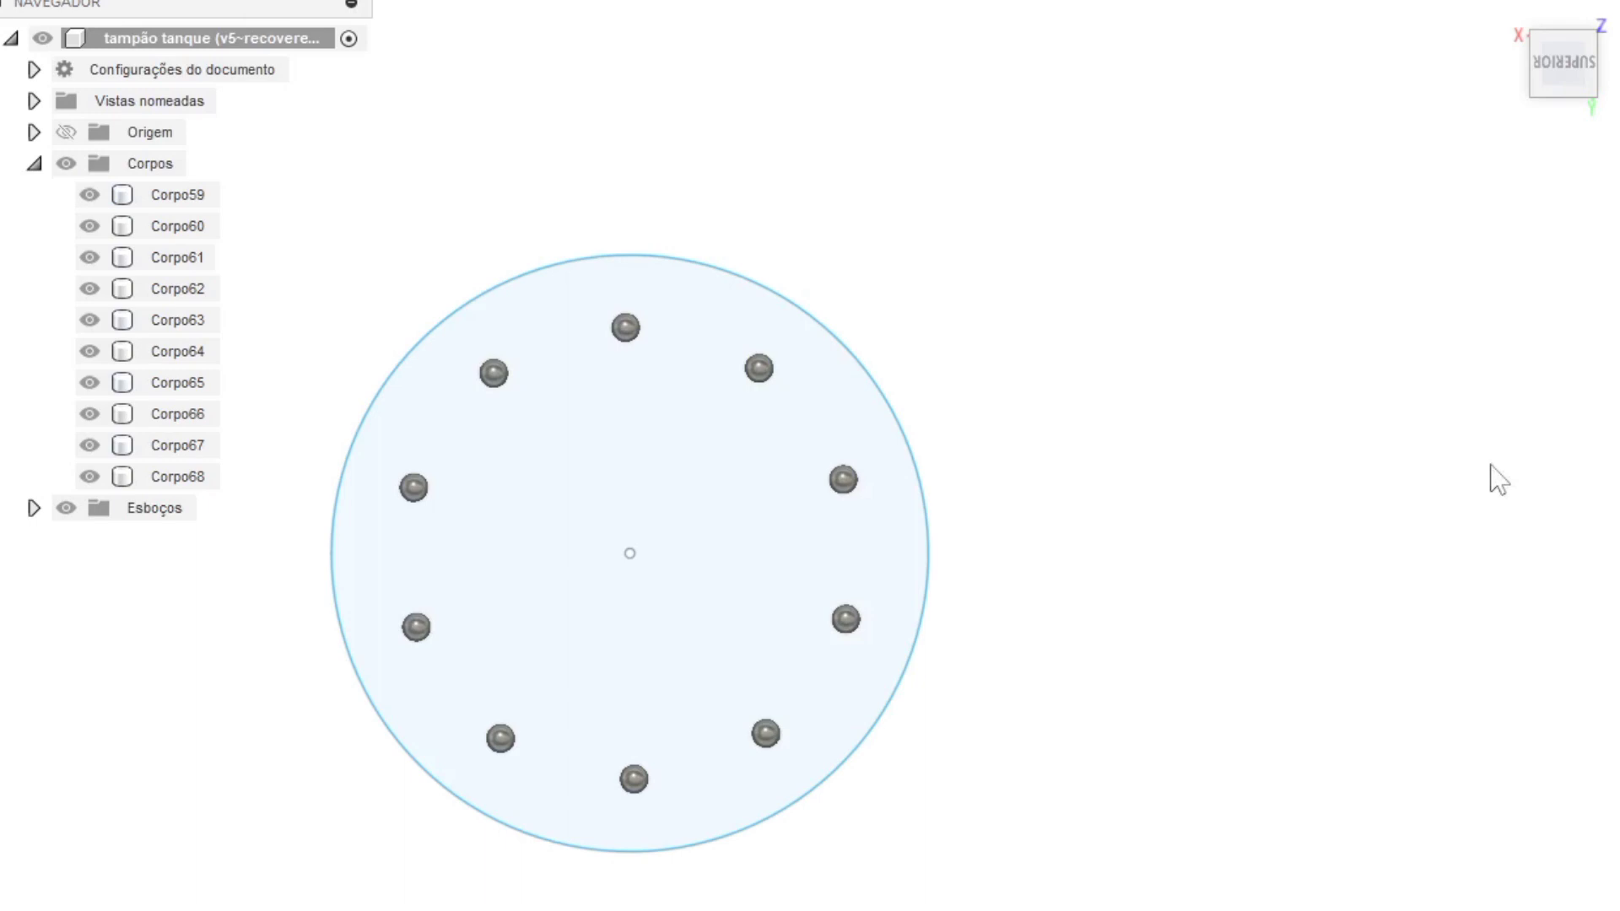
pyautogui.click(67, 508)
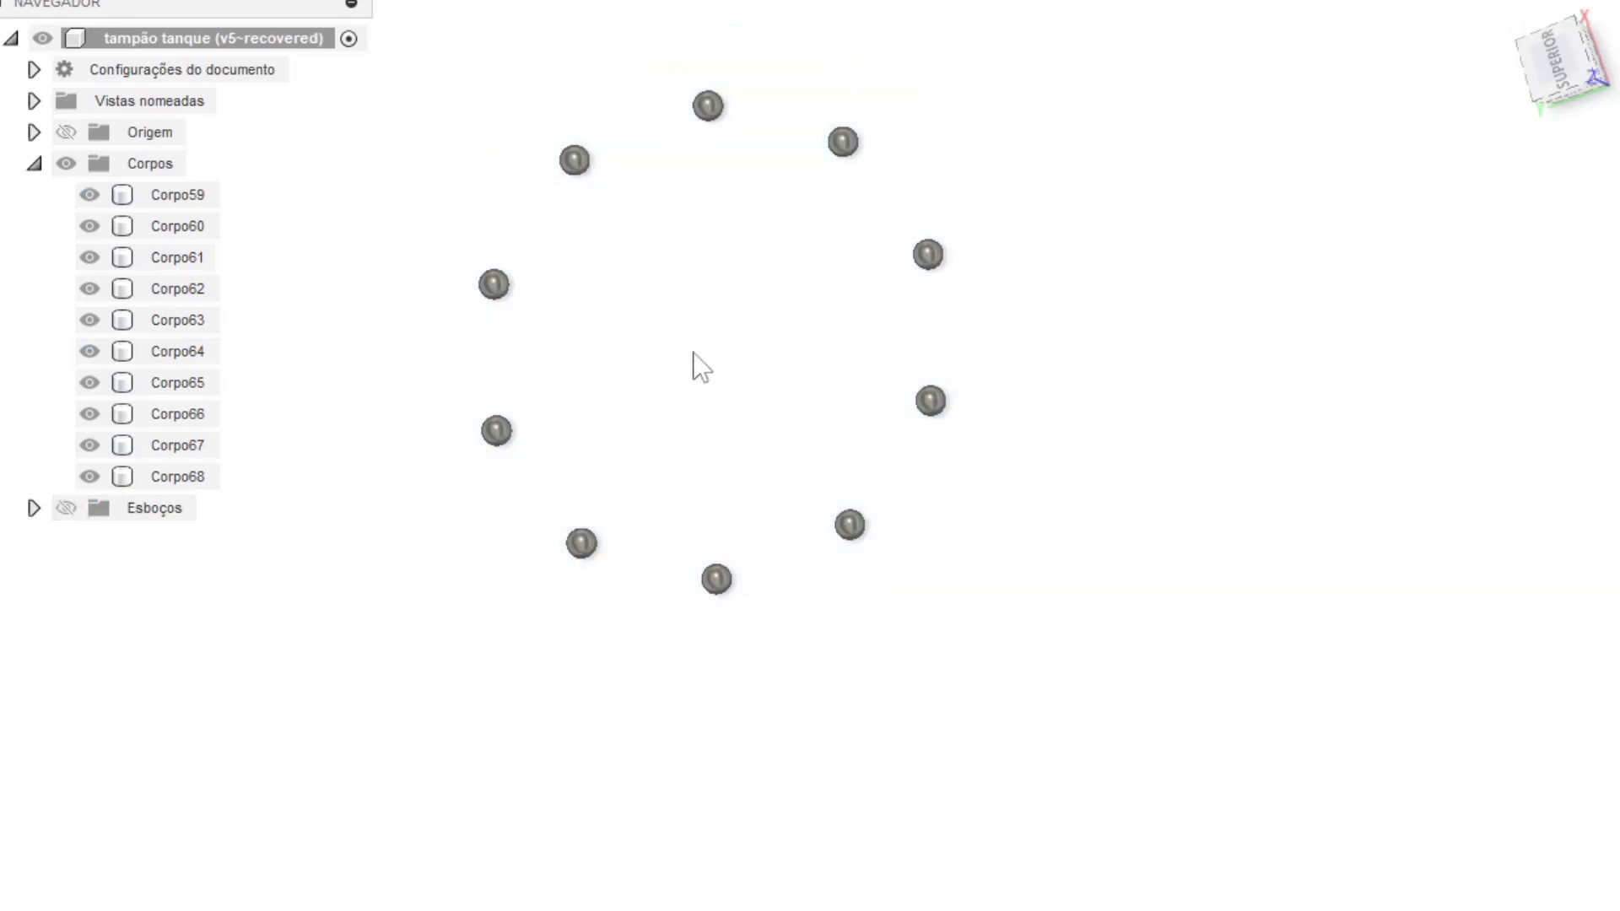
pyautogui.scroll(-1, 694, 354)
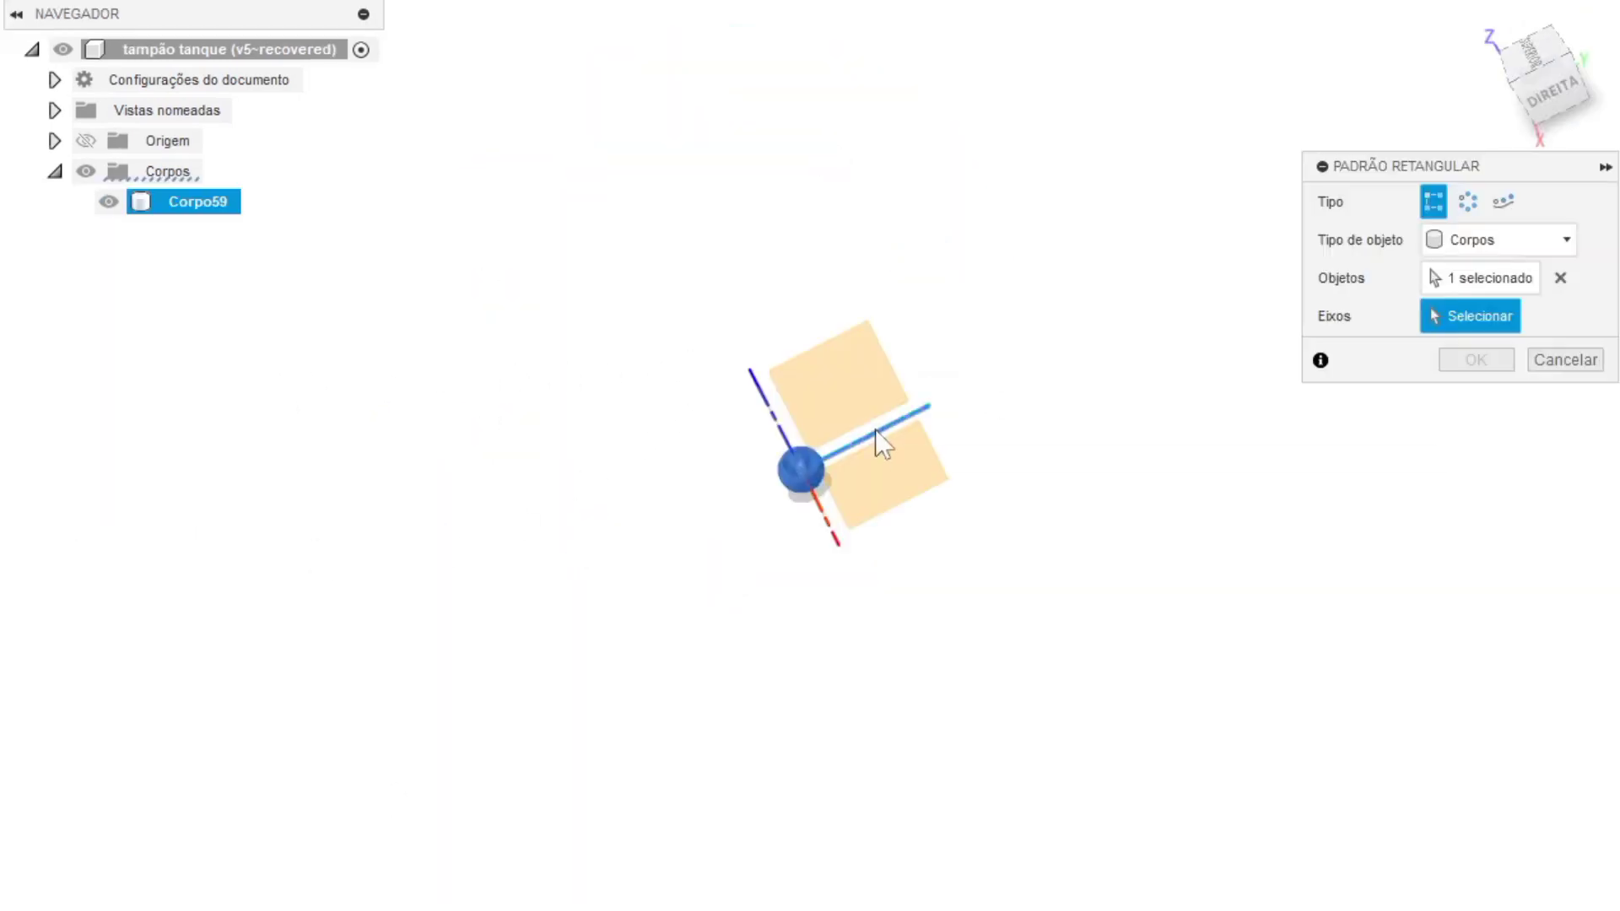
# Step: Create a rectangular pattern of the sphere body in two directions, using the green origin axis as the first direction
pyautogui.click(878, 442)
pyautogui.moveTo(994, 362); pyautogui.dragTo(940, 384)
pyautogui.press('Tab')
pyautogui.press('Tab')
pyautogui.moveTo(632, 517); pyautogui.dragTo(717, 772)
pyautogui.press('Return')
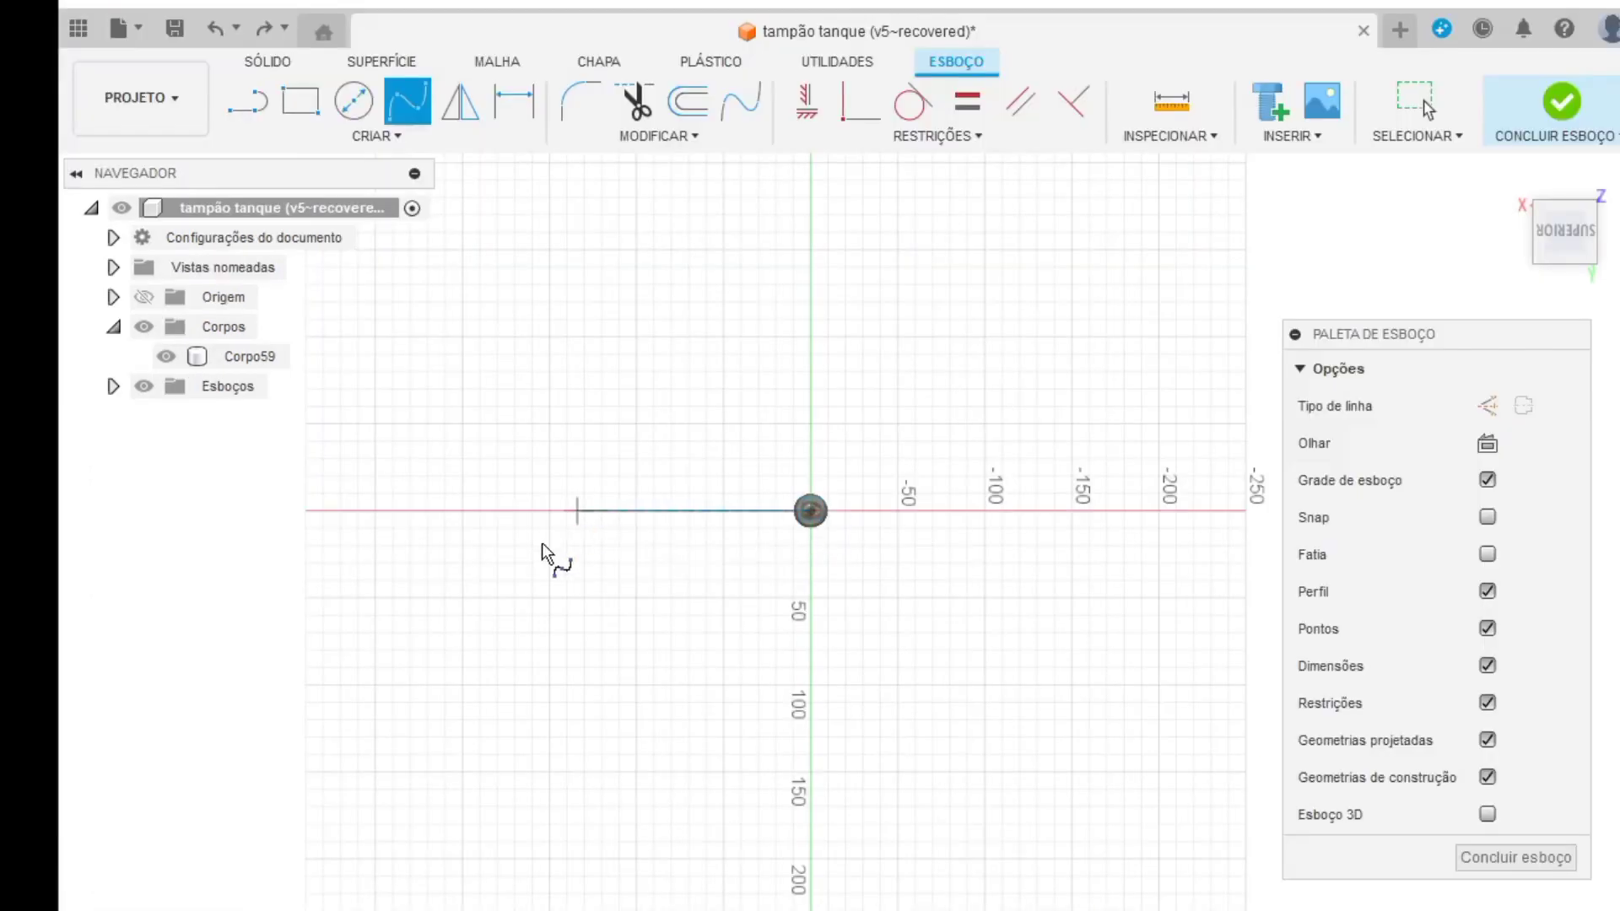
# Step: Sketch a spiral spline starting at the sphere and winding outward around it through seven further fit points, and finish the sketch
pyautogui.click(577, 511)
pyautogui.click(535, 703)
pyautogui.click(754, 828)
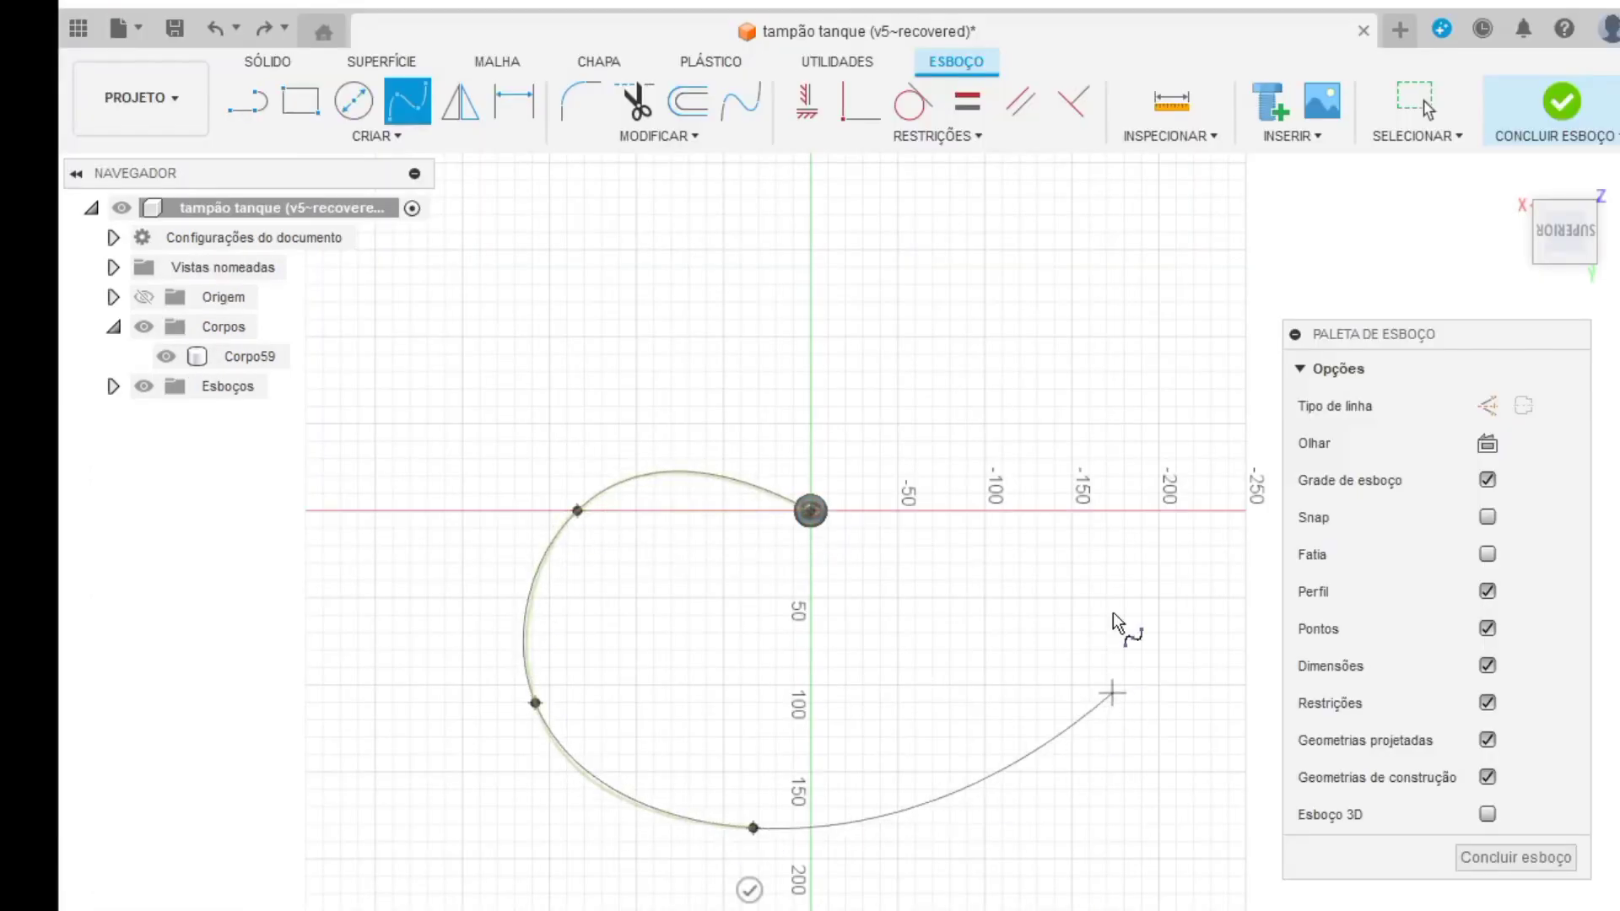
pyautogui.click(1112, 690)
pyautogui.click(1134, 338)
pyautogui.click(649, 200)
pyautogui.click(370, 422)
pyautogui.click(320, 406)
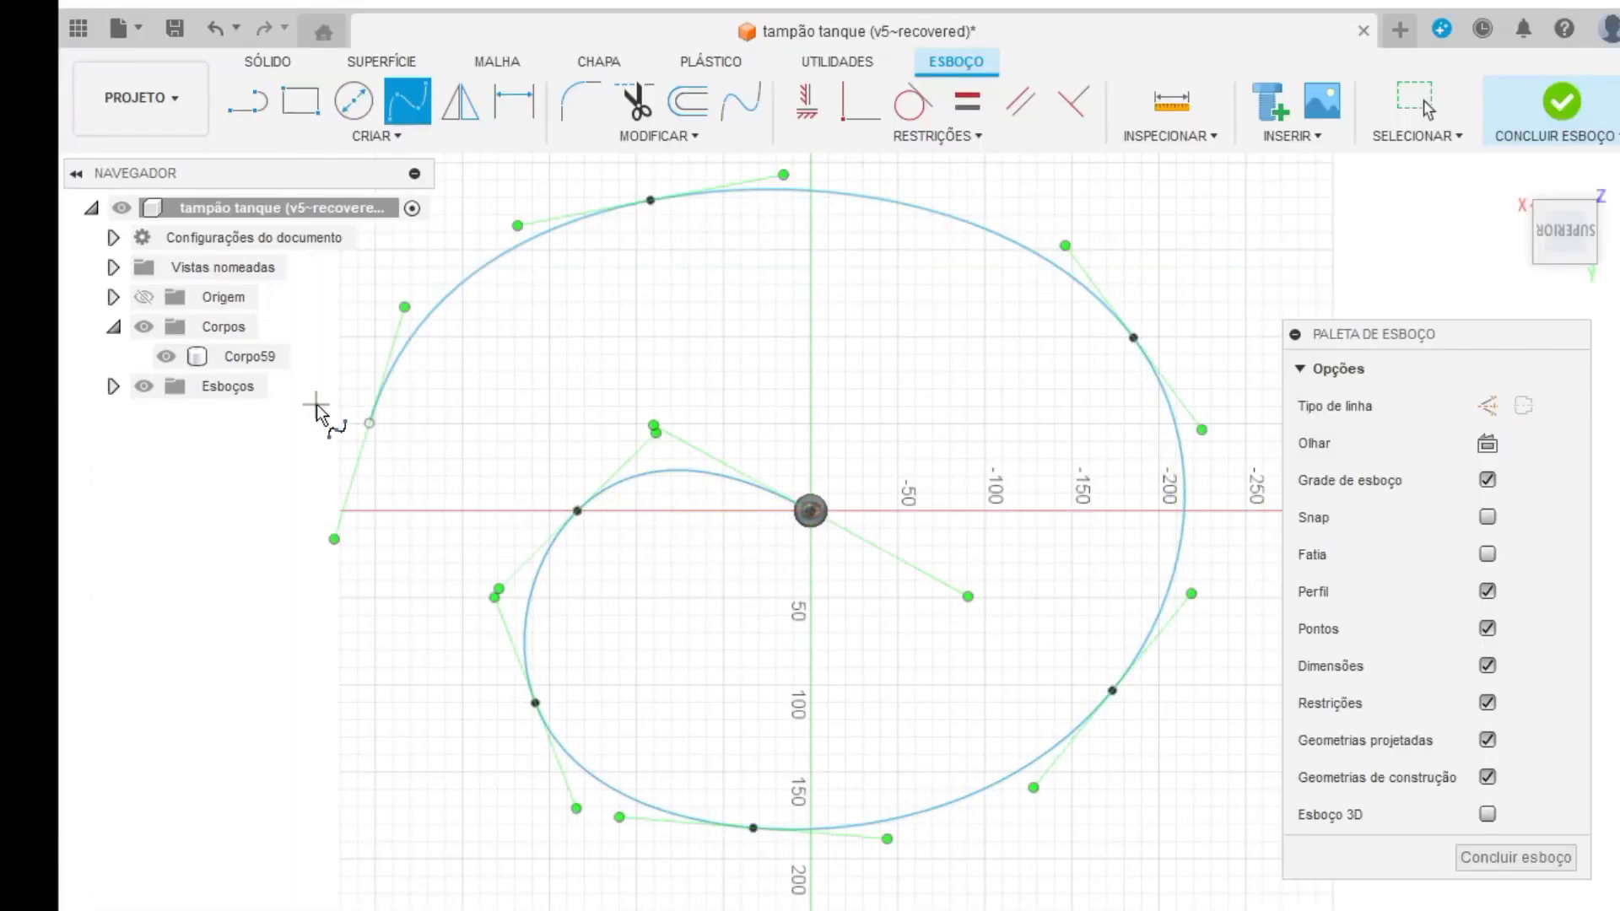
pyautogui.scroll(-3, 346, 489)
pyautogui.click(1561, 106)
# Step: Create a pattern on path of the sphere body along the spiral spline with a distance of 10 mm
pyautogui.click(395, 139)
pyautogui.moveTo(334, 641)
pyautogui.click(506, 687)
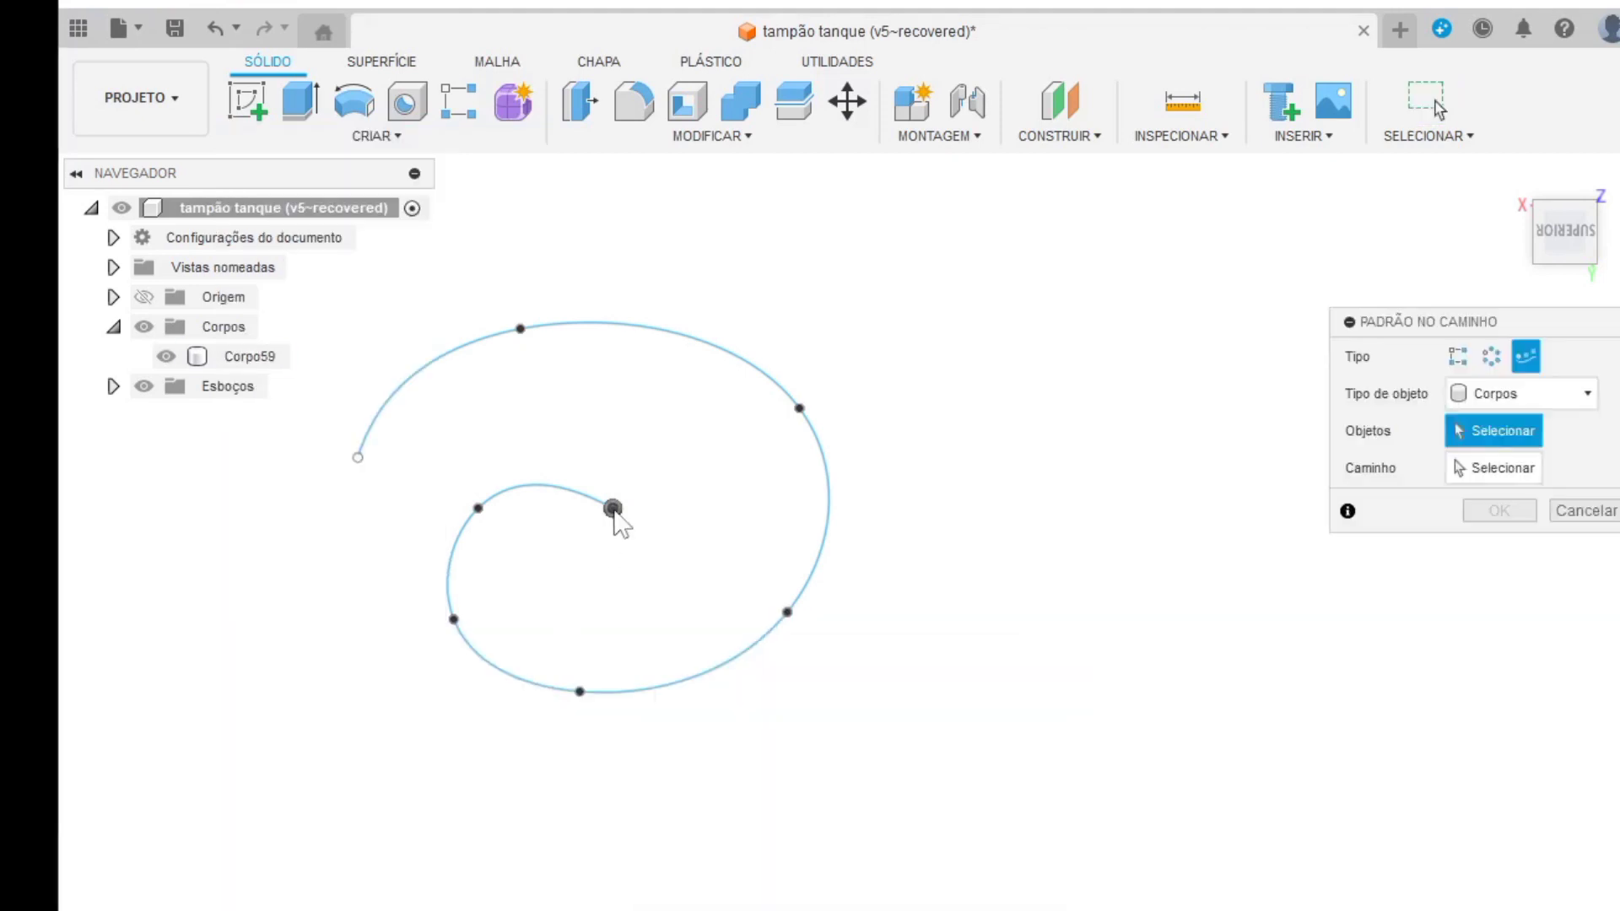
pyautogui.click(613, 509)
pyautogui.scroll(3, 615, 514)
pyautogui.click(550, 485)
pyautogui.scroll(-3, 633, 521)
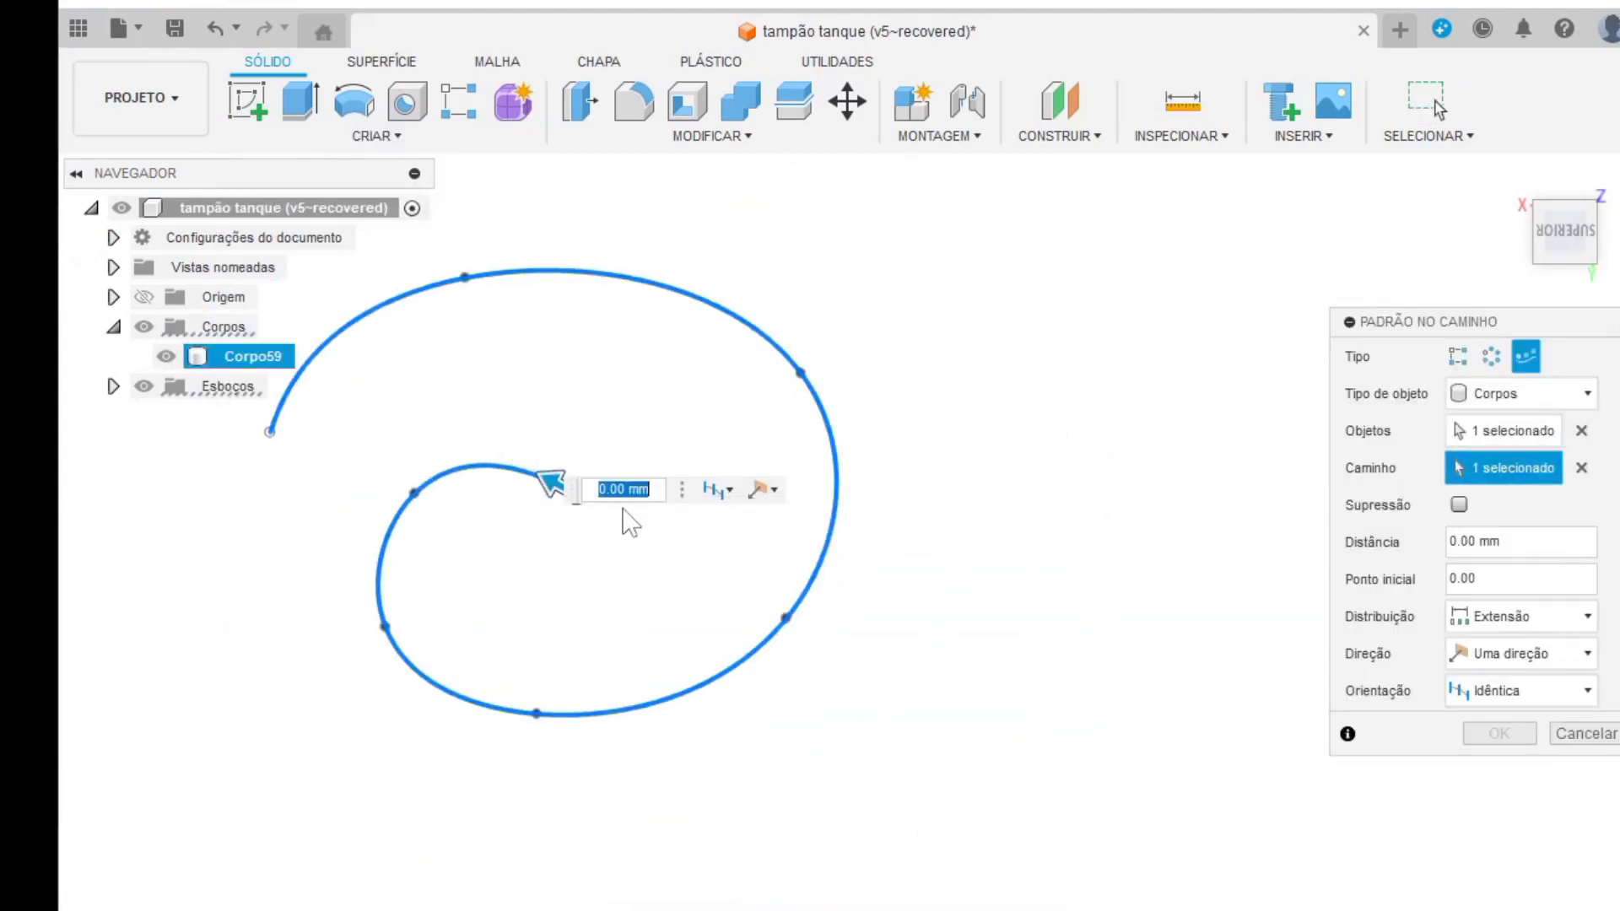
pyautogui.moveTo(425, 323); pyautogui.dragTo(267, 431)
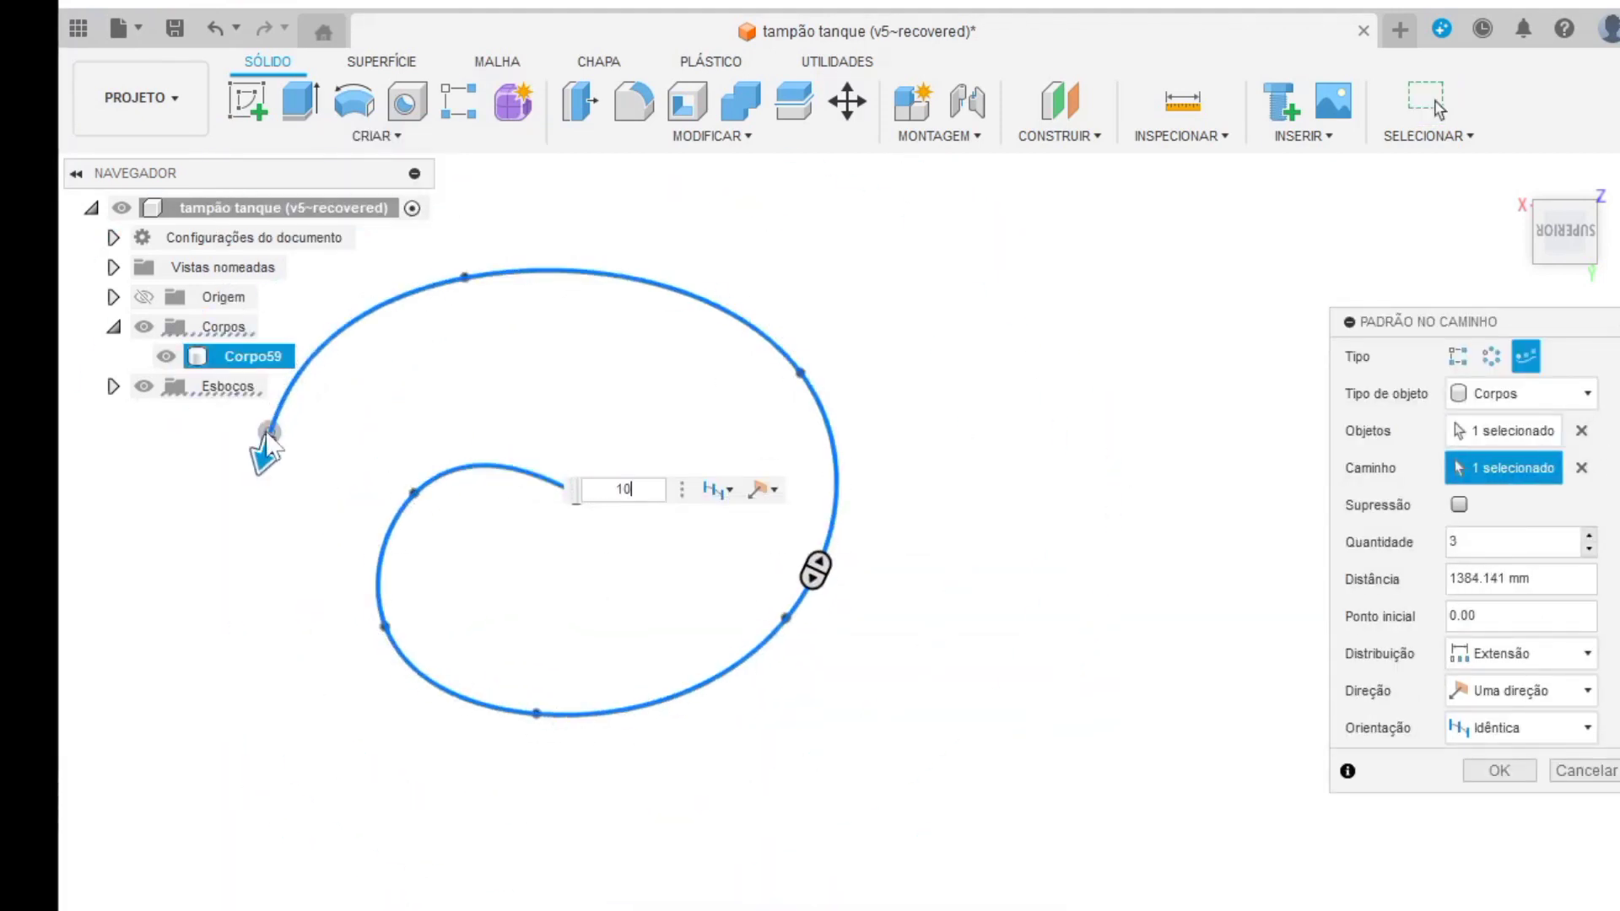
pyautogui.press('Return')
# Step: Set the path pattern's distance to 1384.141 mm and its quantity to 10, and hide the spline sketch
pyautogui.scroll(2, 559, 493)
pyautogui.doubleClick(547, 485)
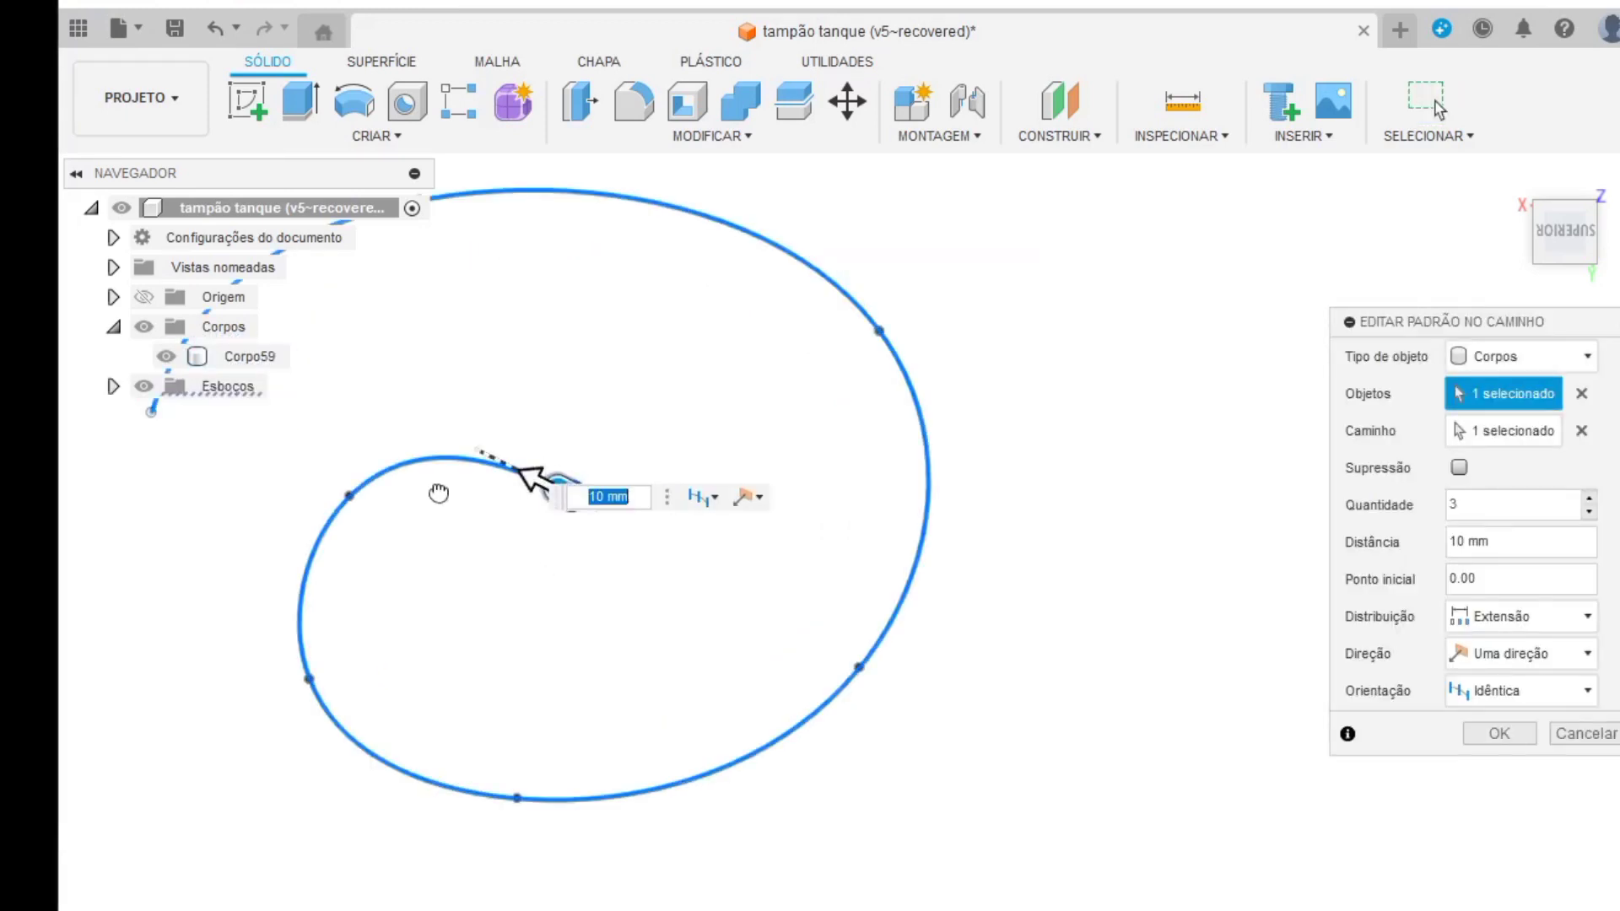
pyautogui.moveTo(439, 493); pyautogui.dragTo(130, 500)
pyautogui.press('BackSpace')
pyautogui.write('10')
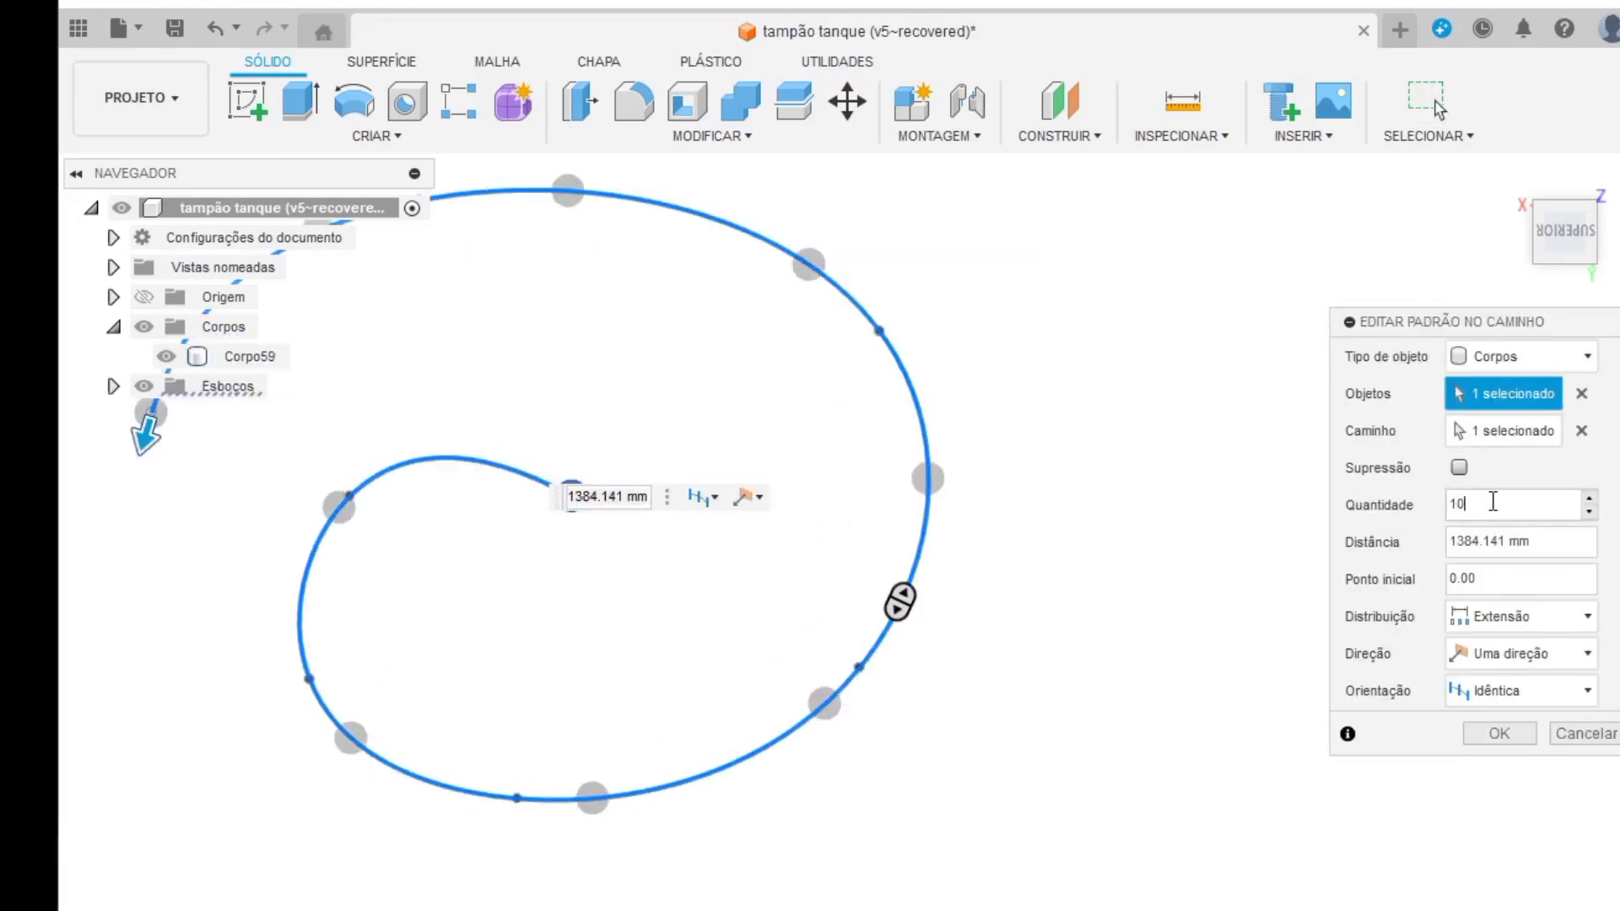
pyautogui.click(1500, 733)
pyautogui.click(1511, 177)
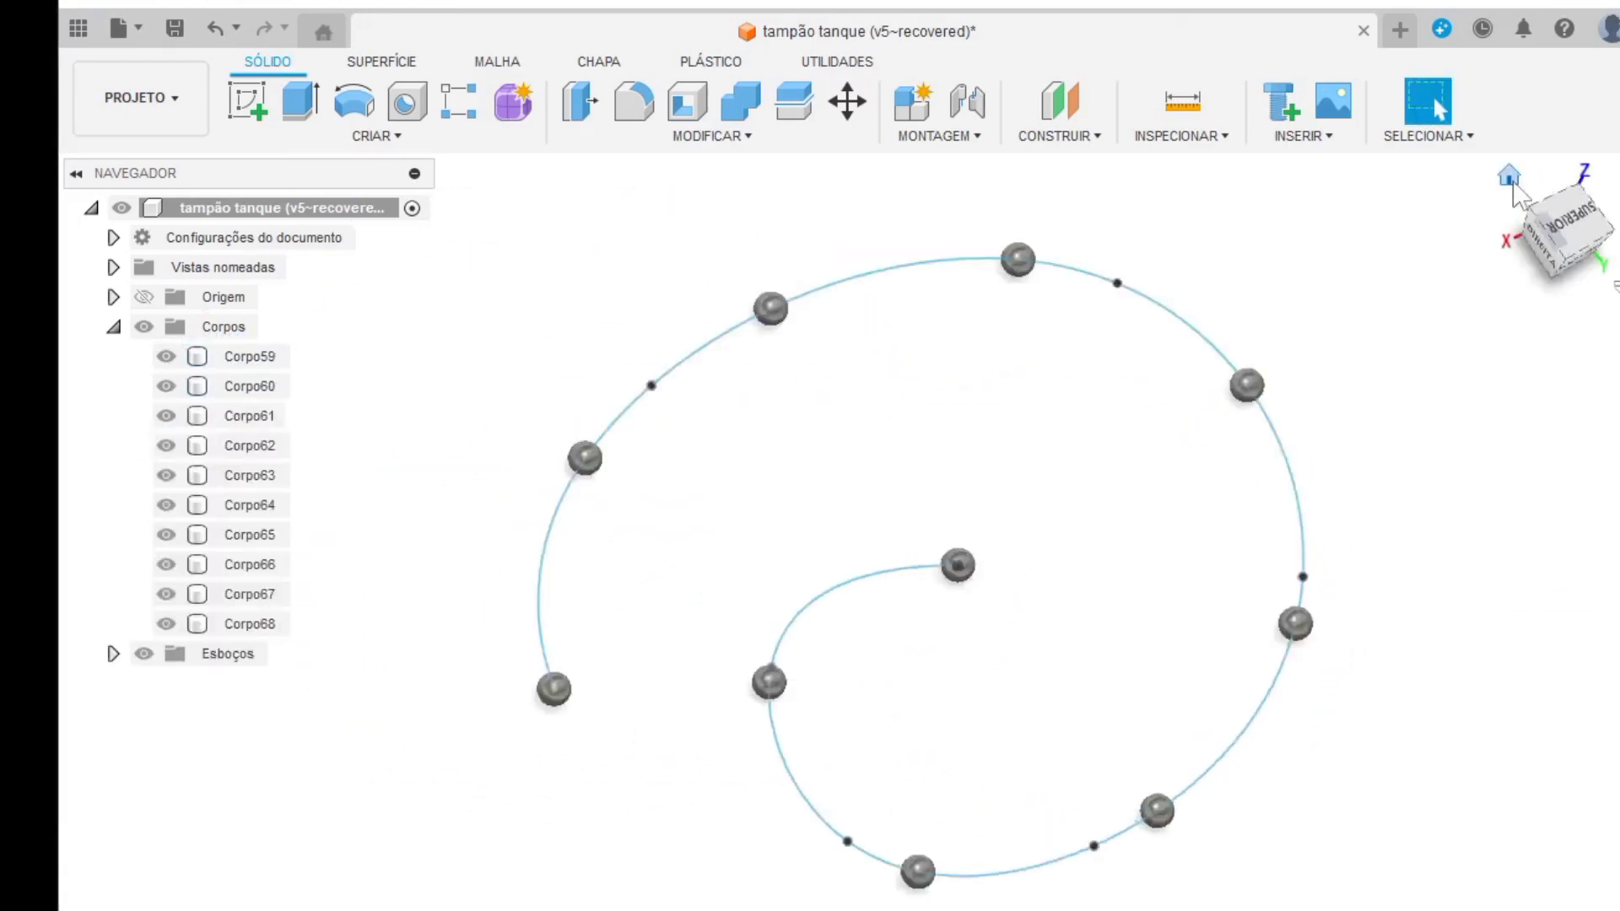
pyautogui.click(167, 684)
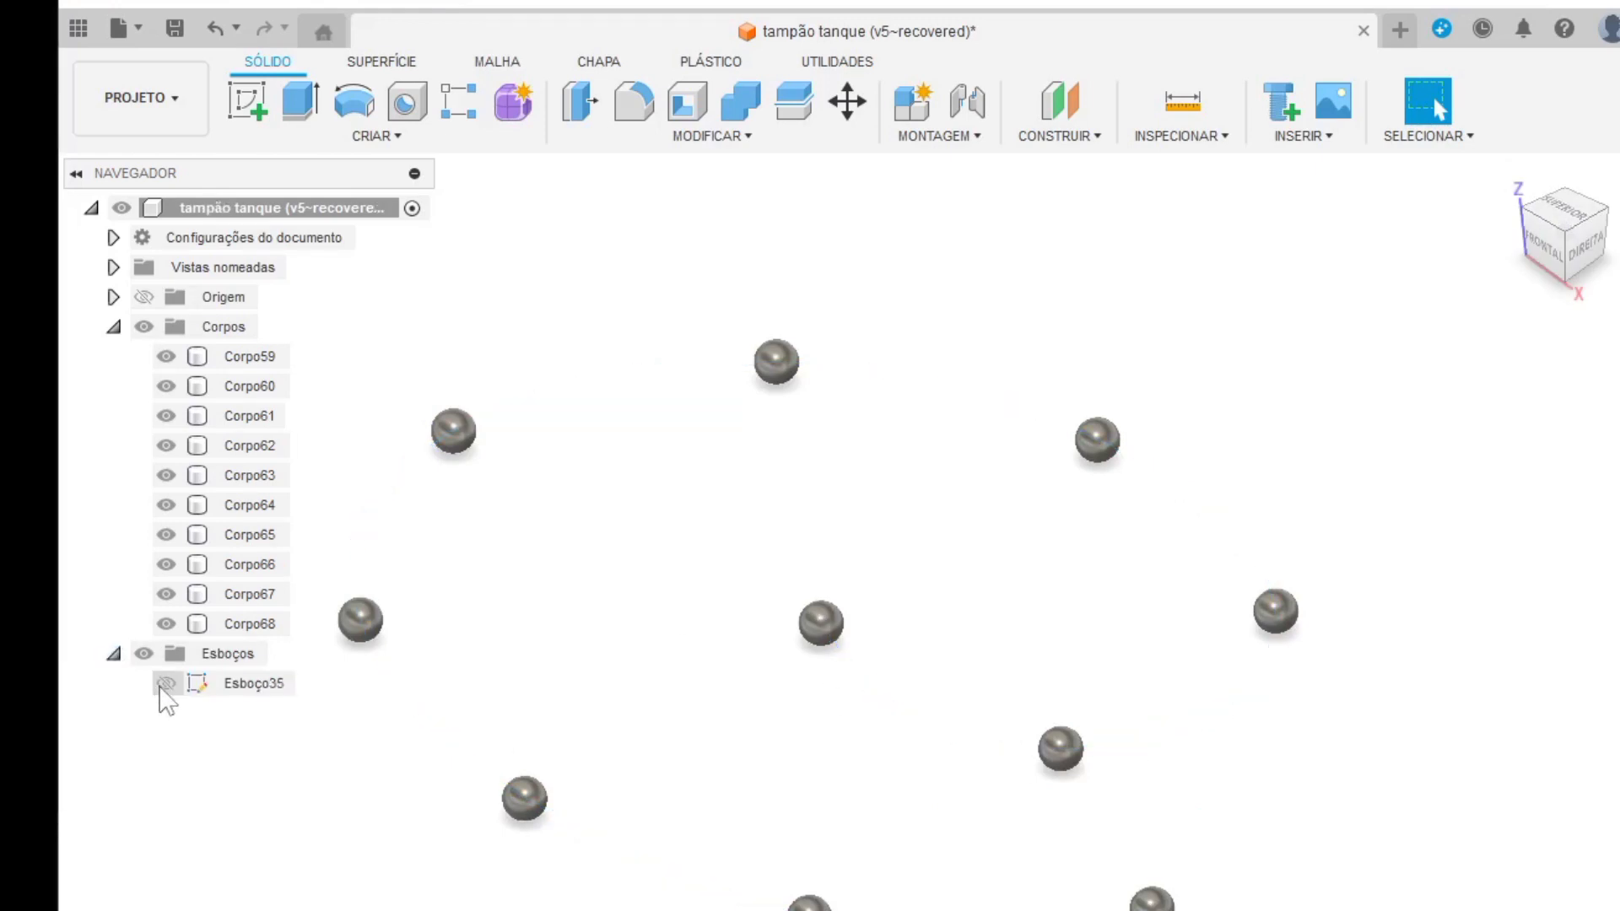
pyautogui.click(402, 135)
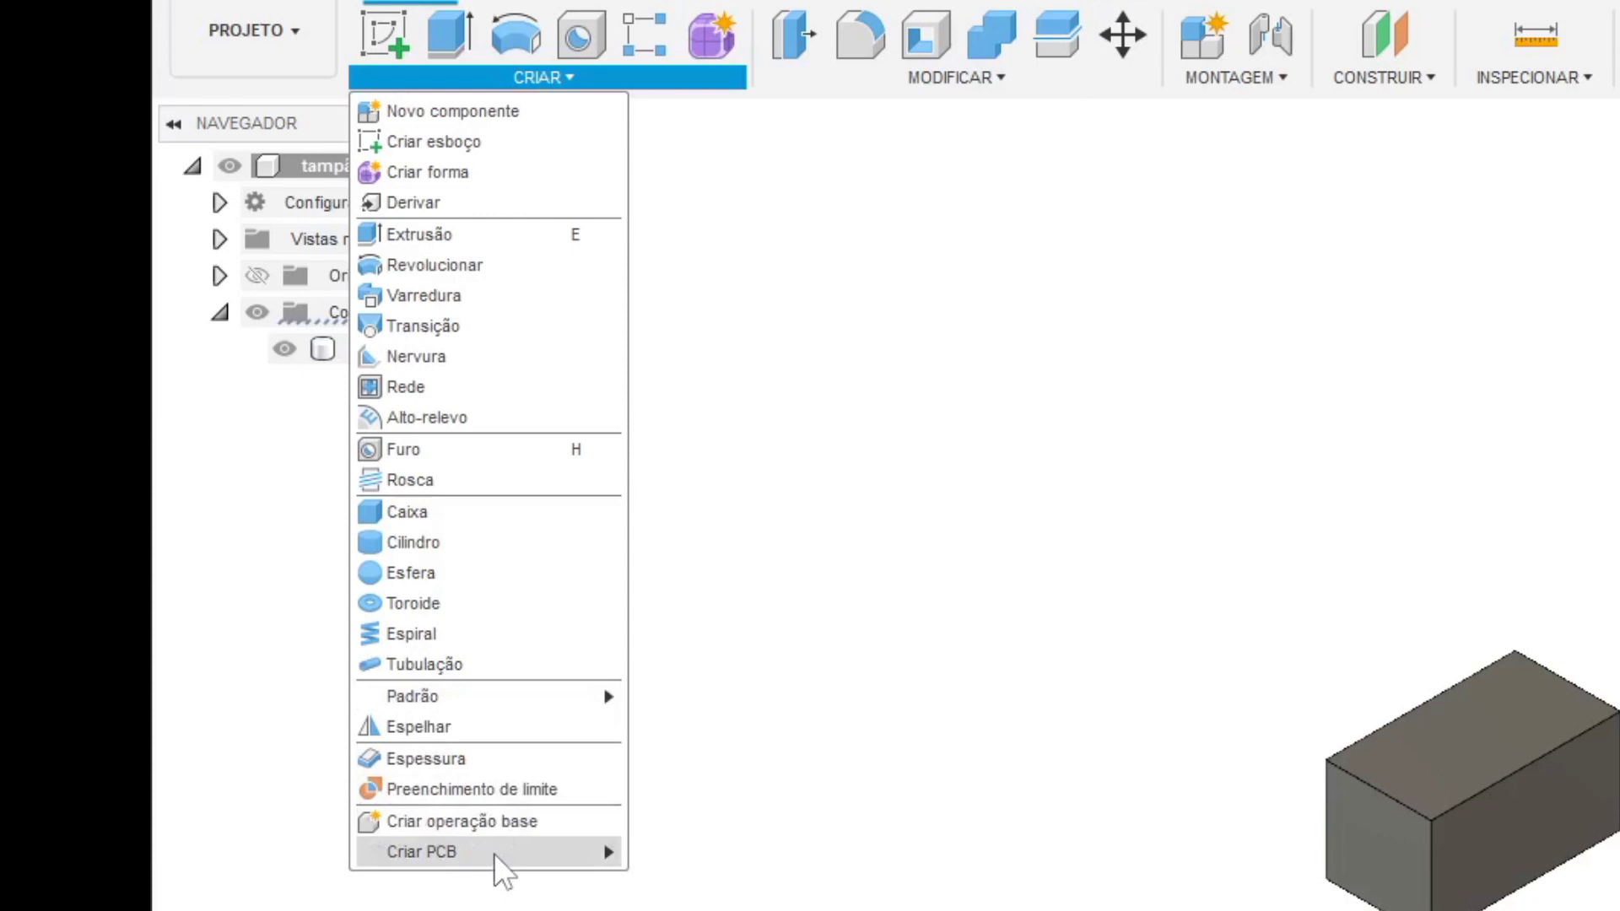
pyautogui.click(999, 76)
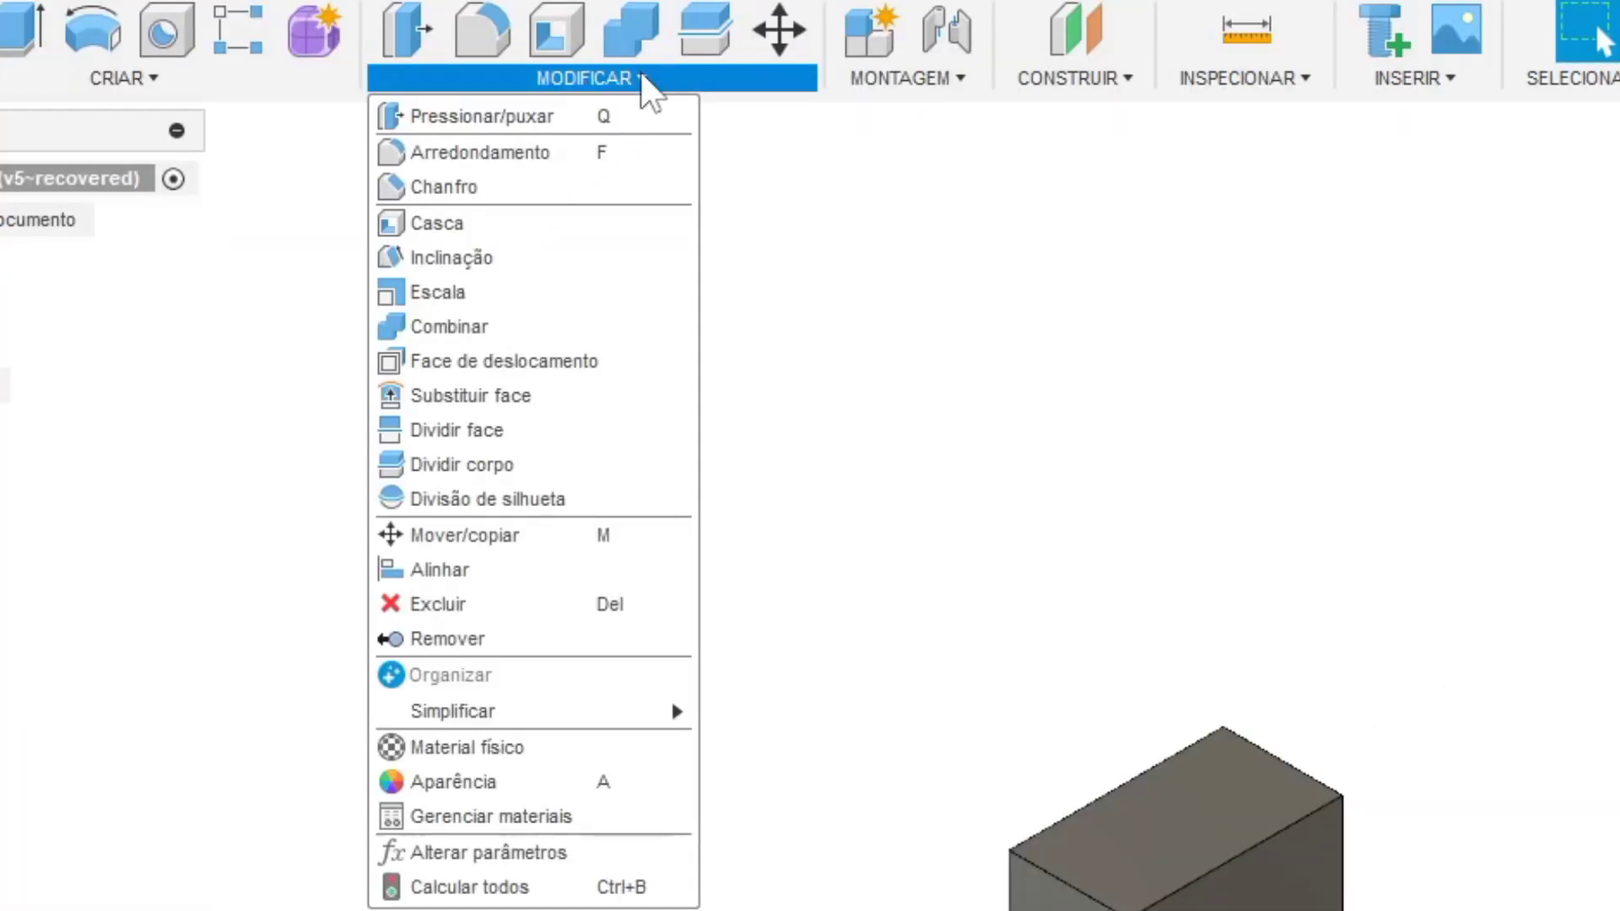